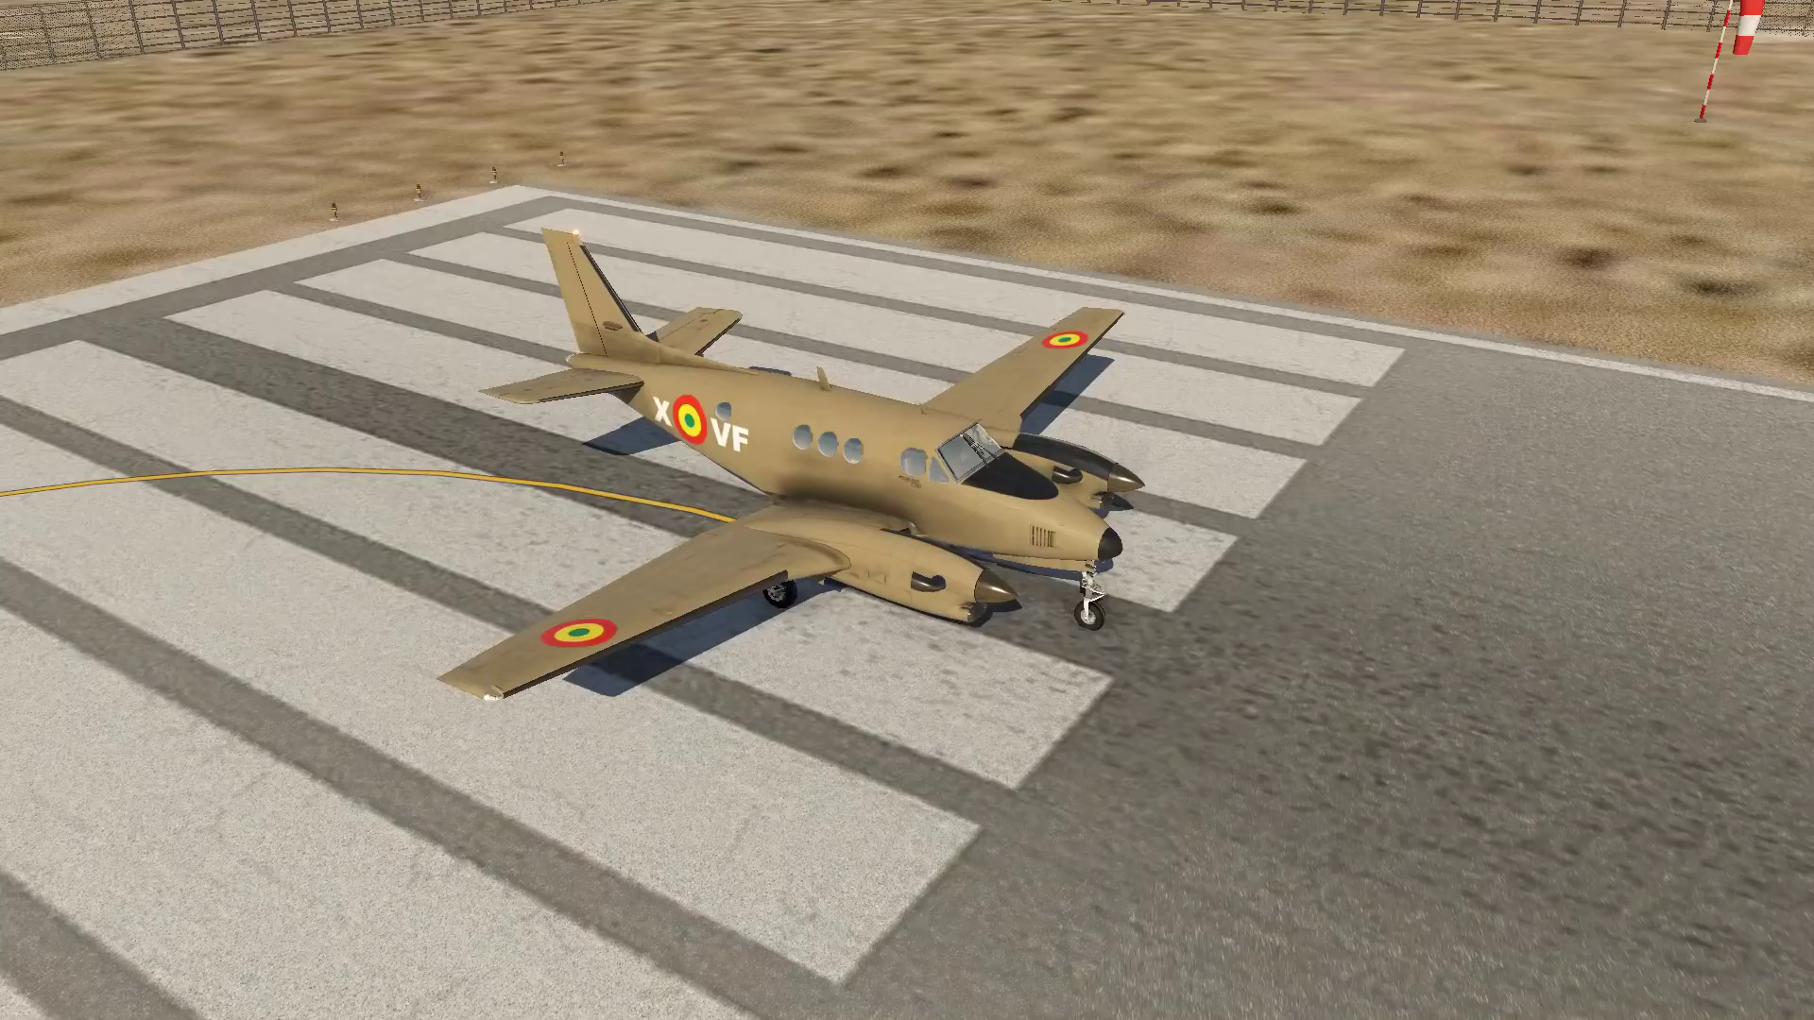
# - Switch to the X-Plane 11 folder in File Explorer and open the KingAir C90B's liveries folder under Aircraft, Laminar Research
pyautogui.hotkey('alt', 'Tab')
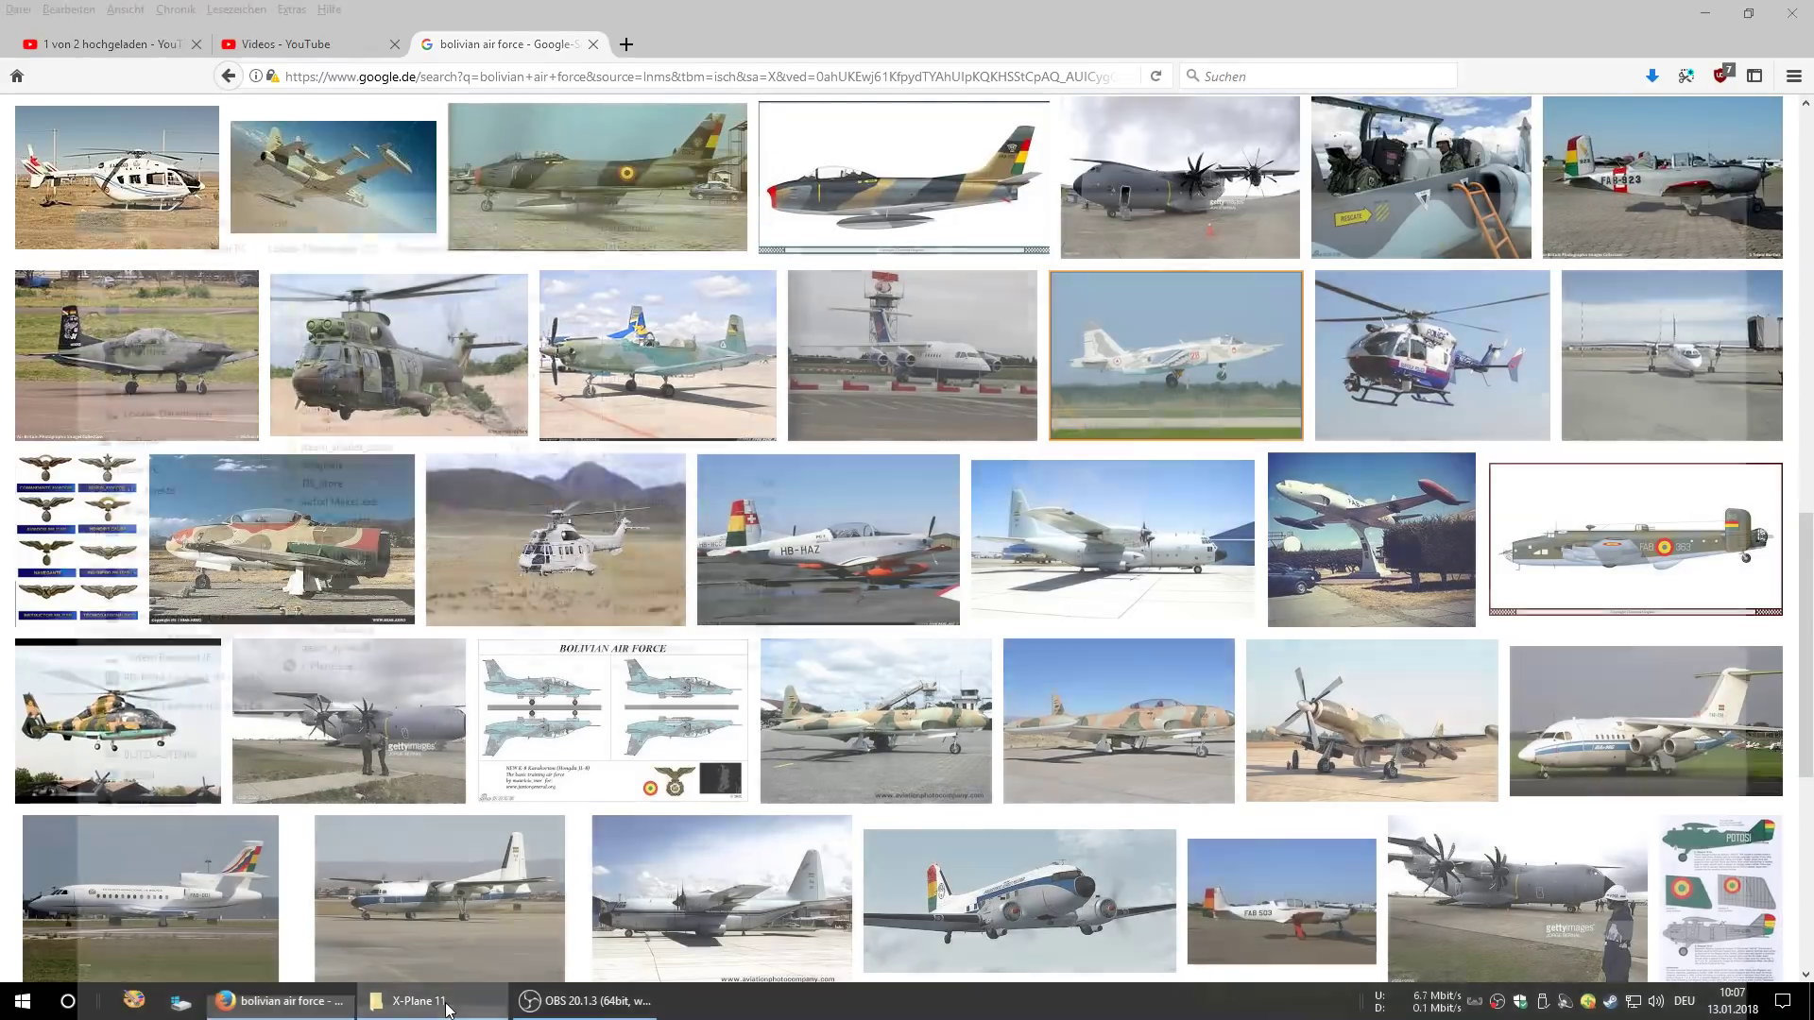
pyautogui.click(416, 1000)
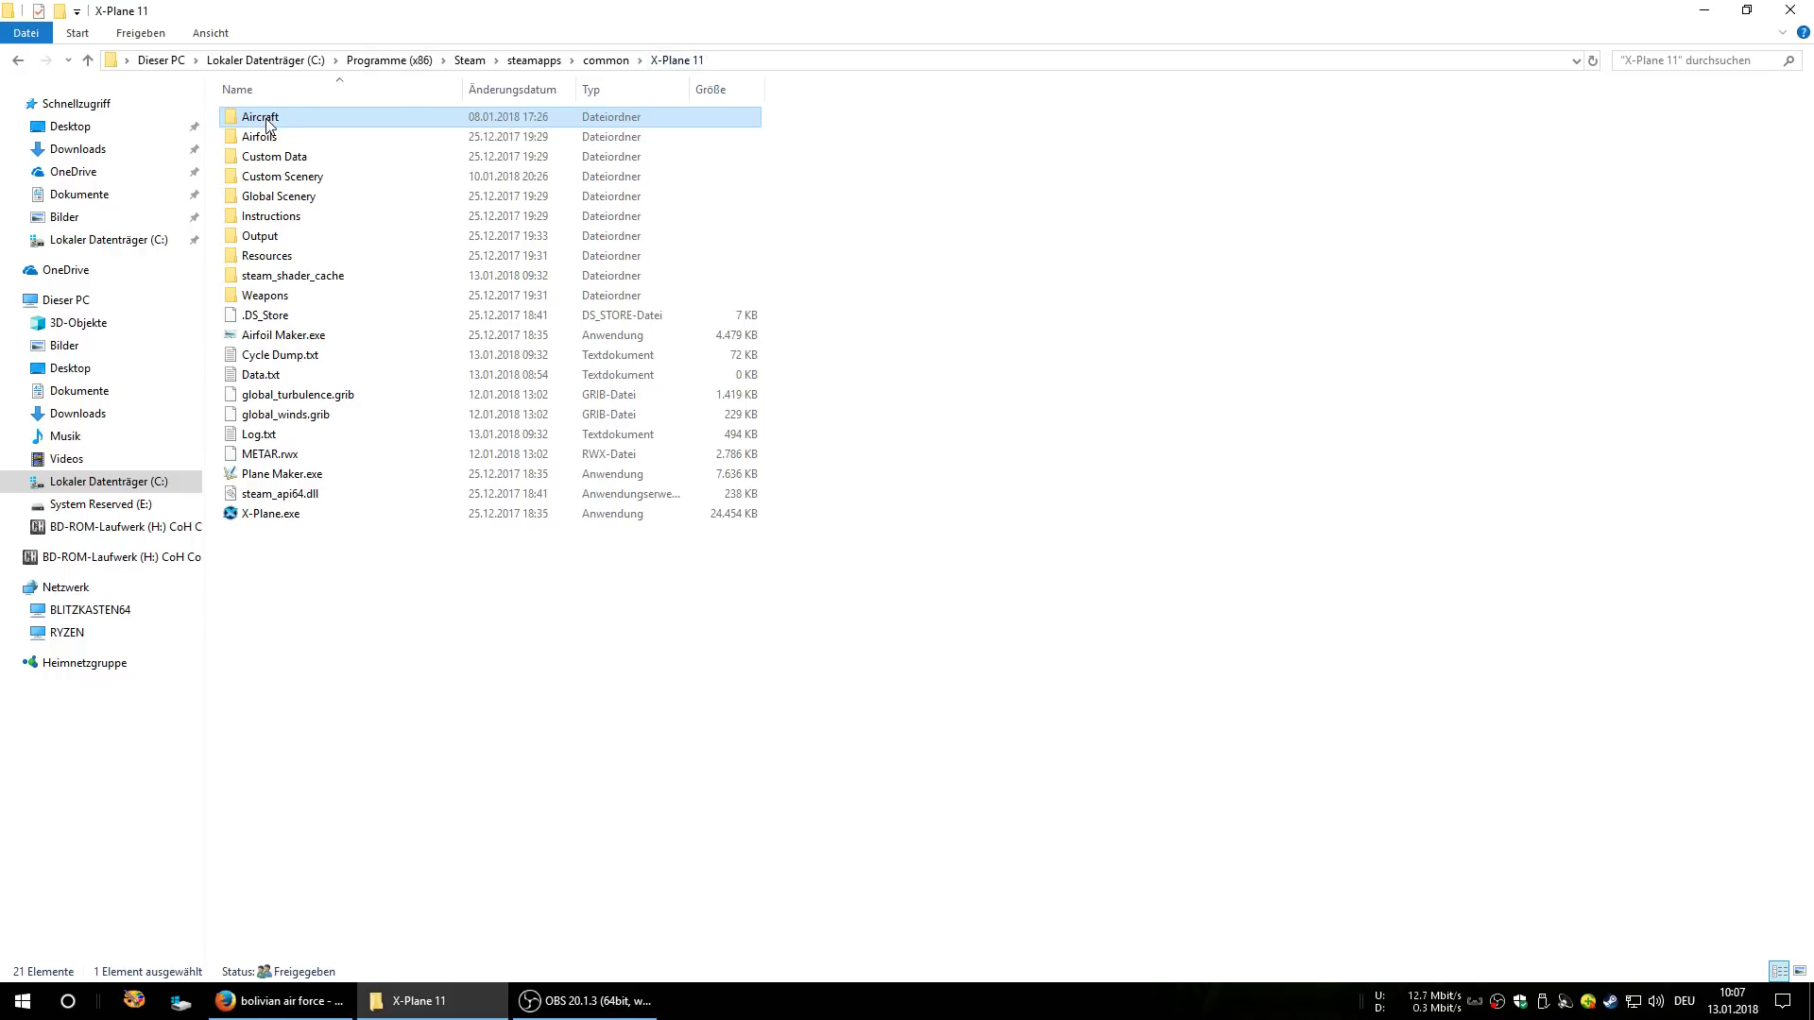
pyautogui.moveTo(266, 120)
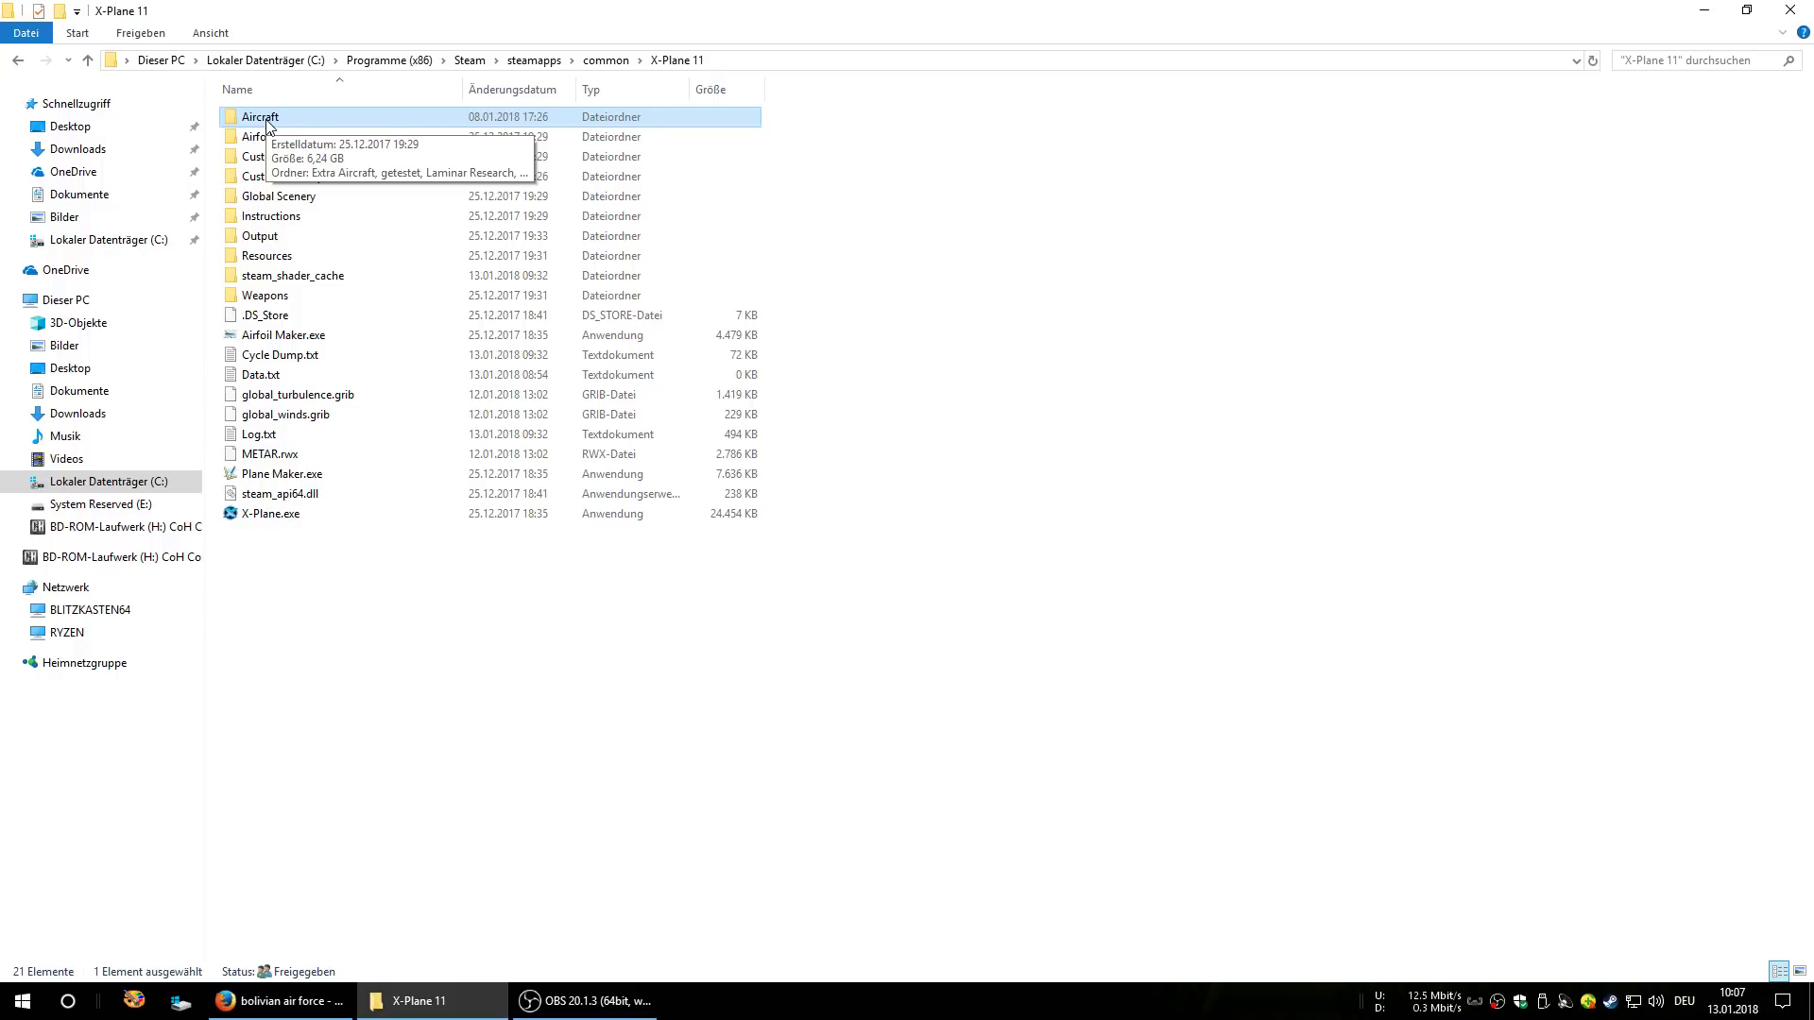
pyautogui.doubleClick(267, 122)
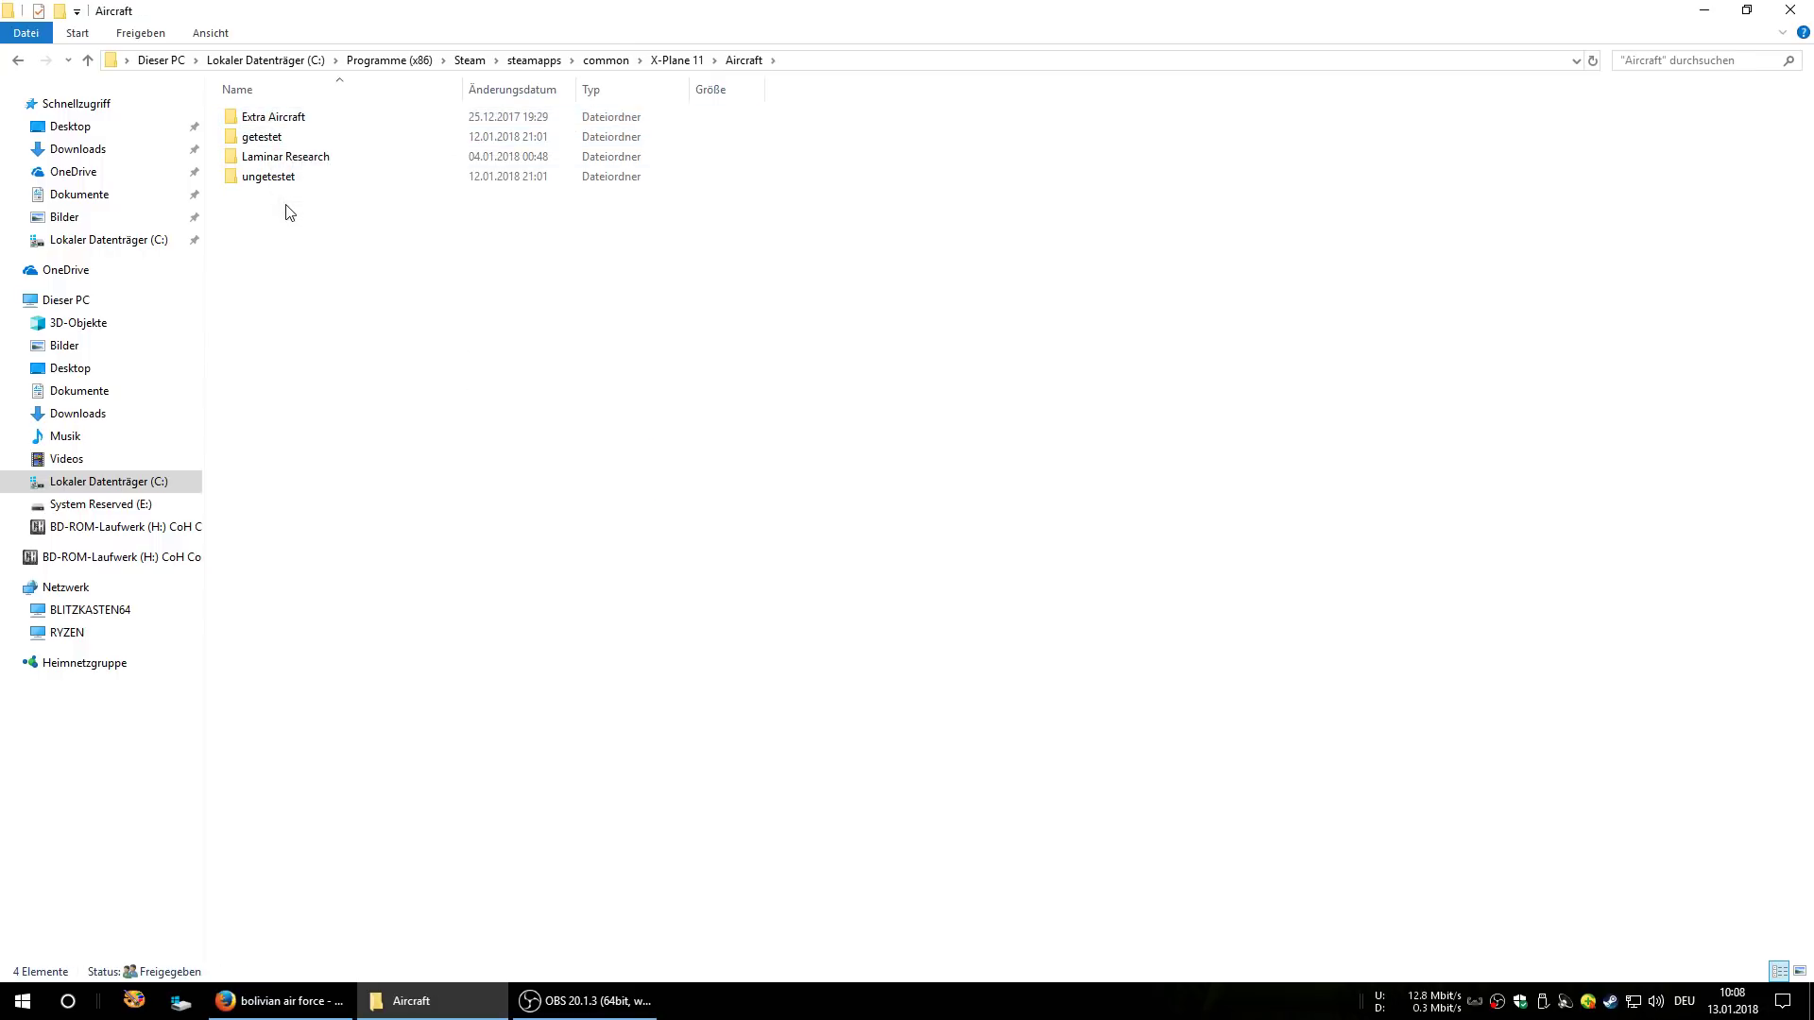
pyautogui.moveTo(270, 167)
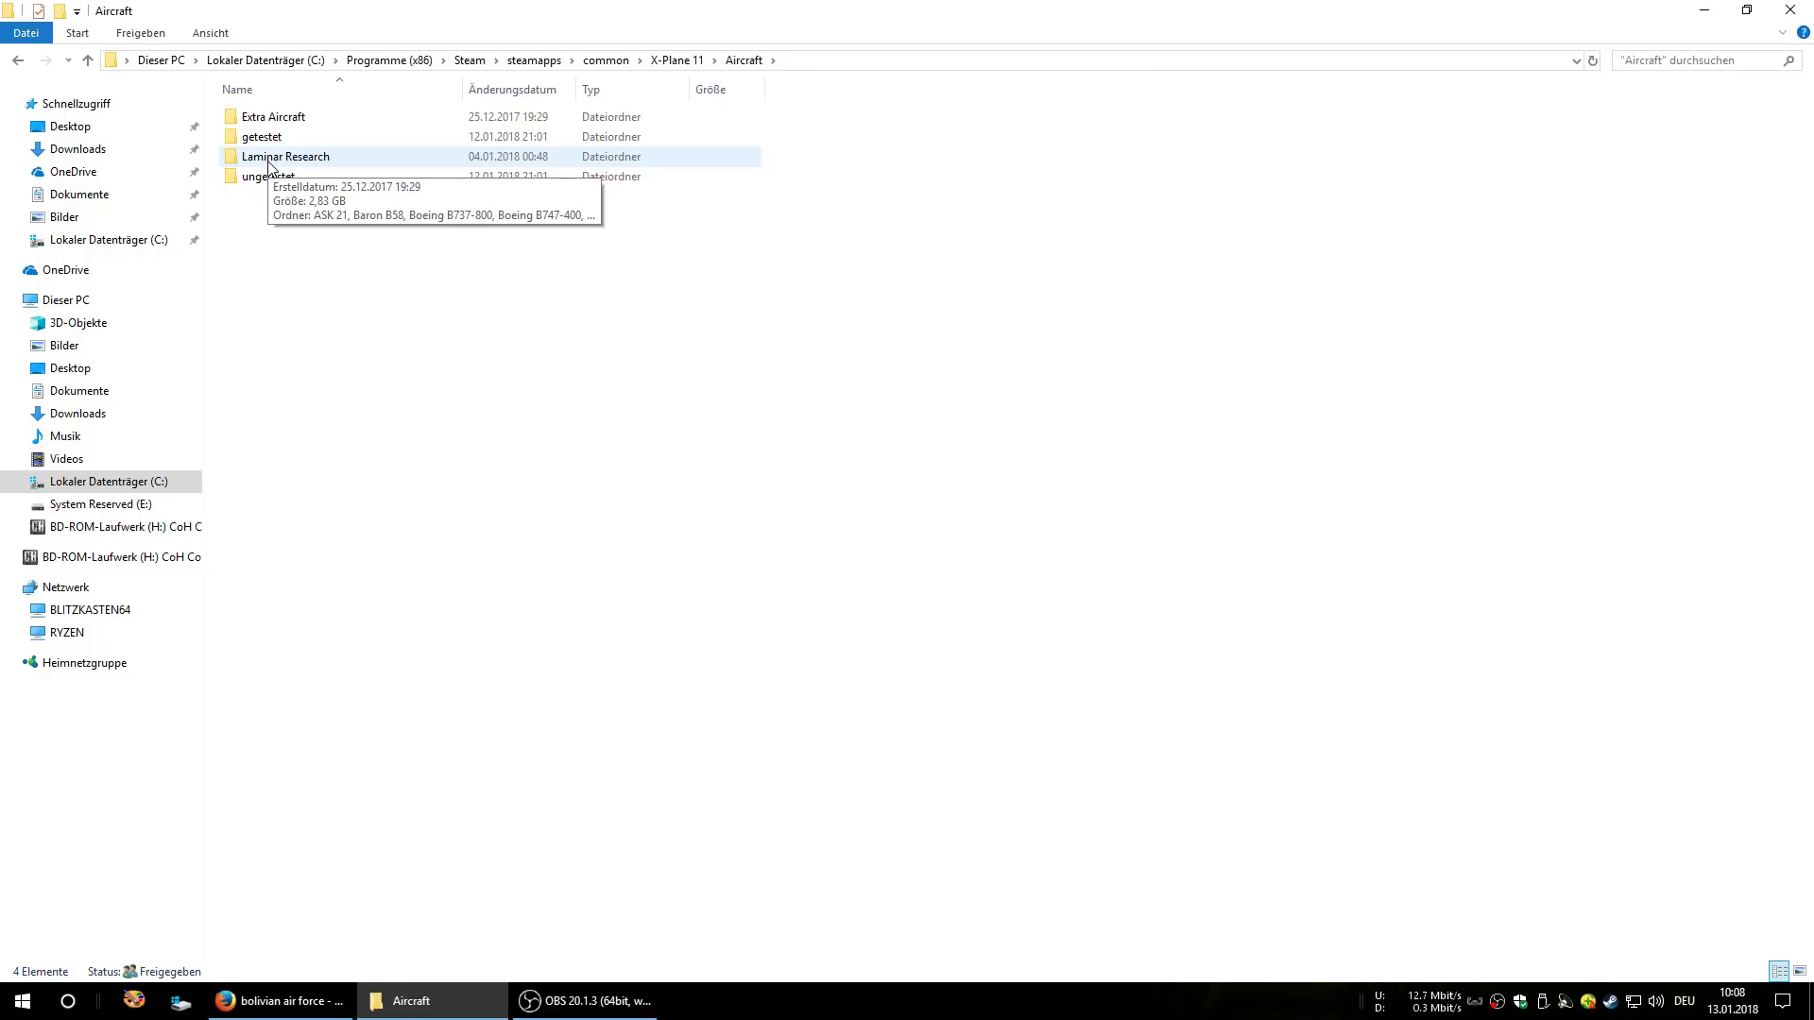
pyautogui.doubleClick(269, 162)
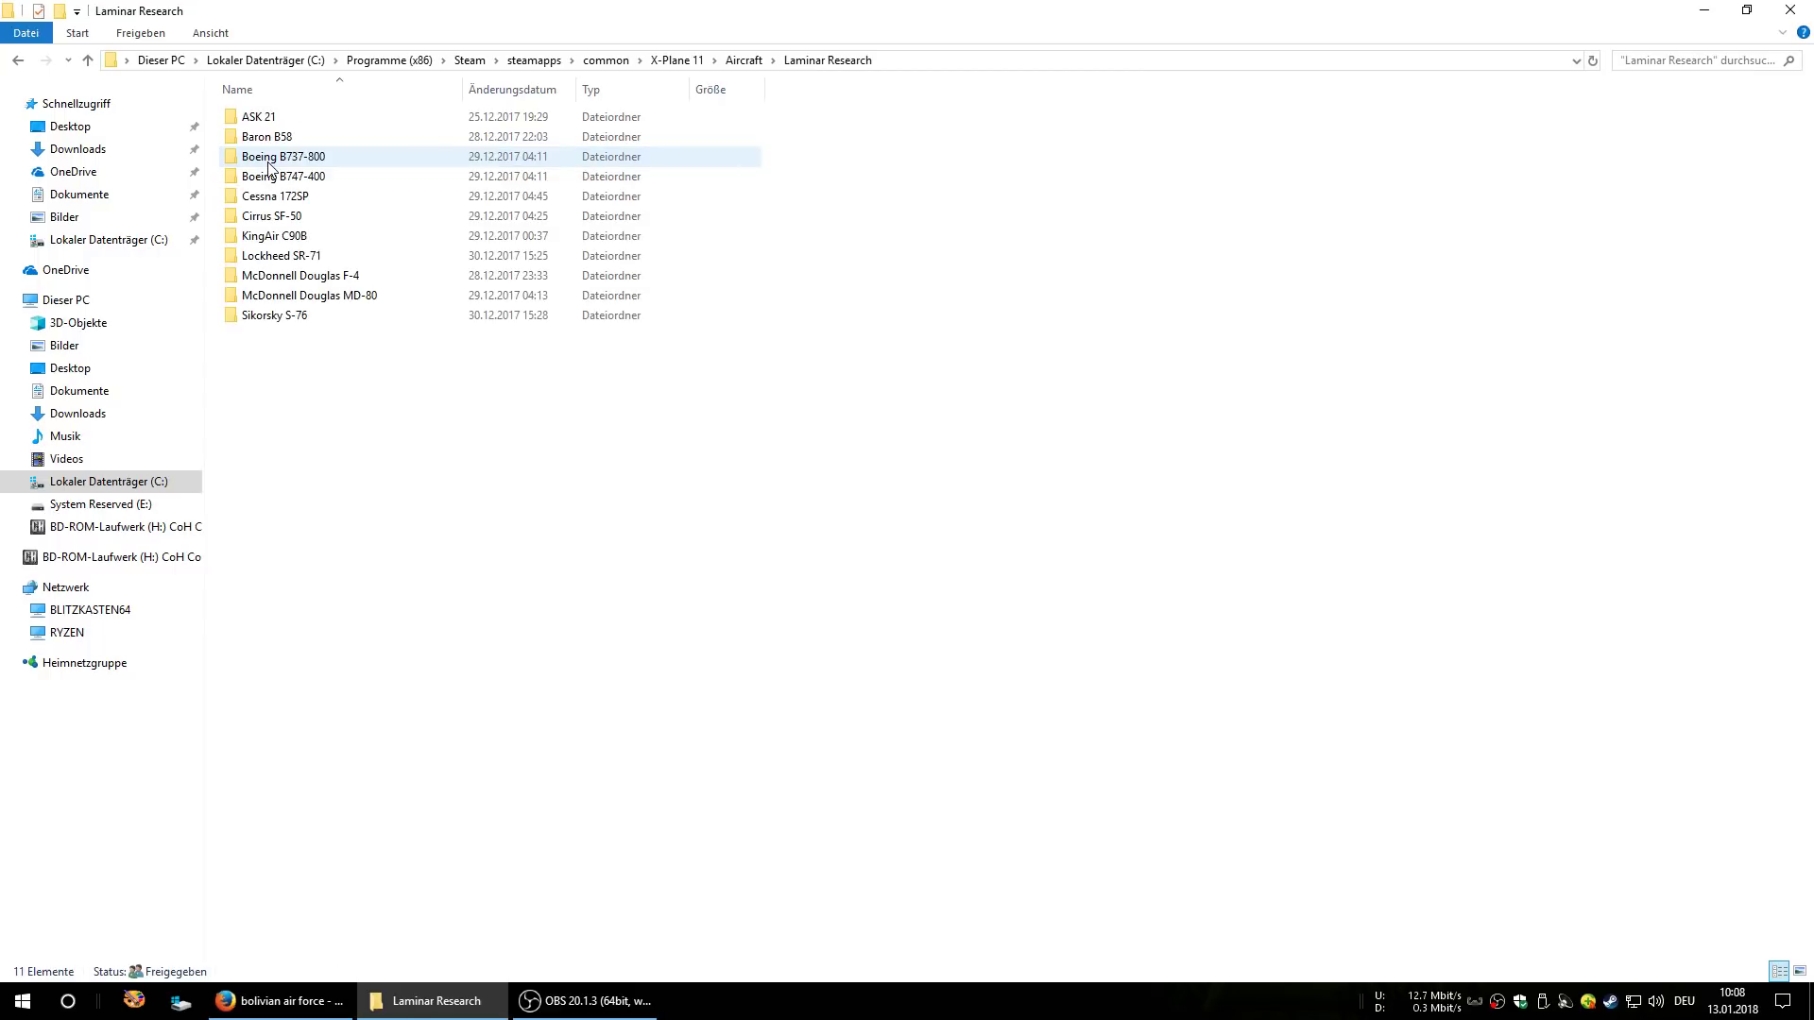
pyautogui.moveTo(264, 240)
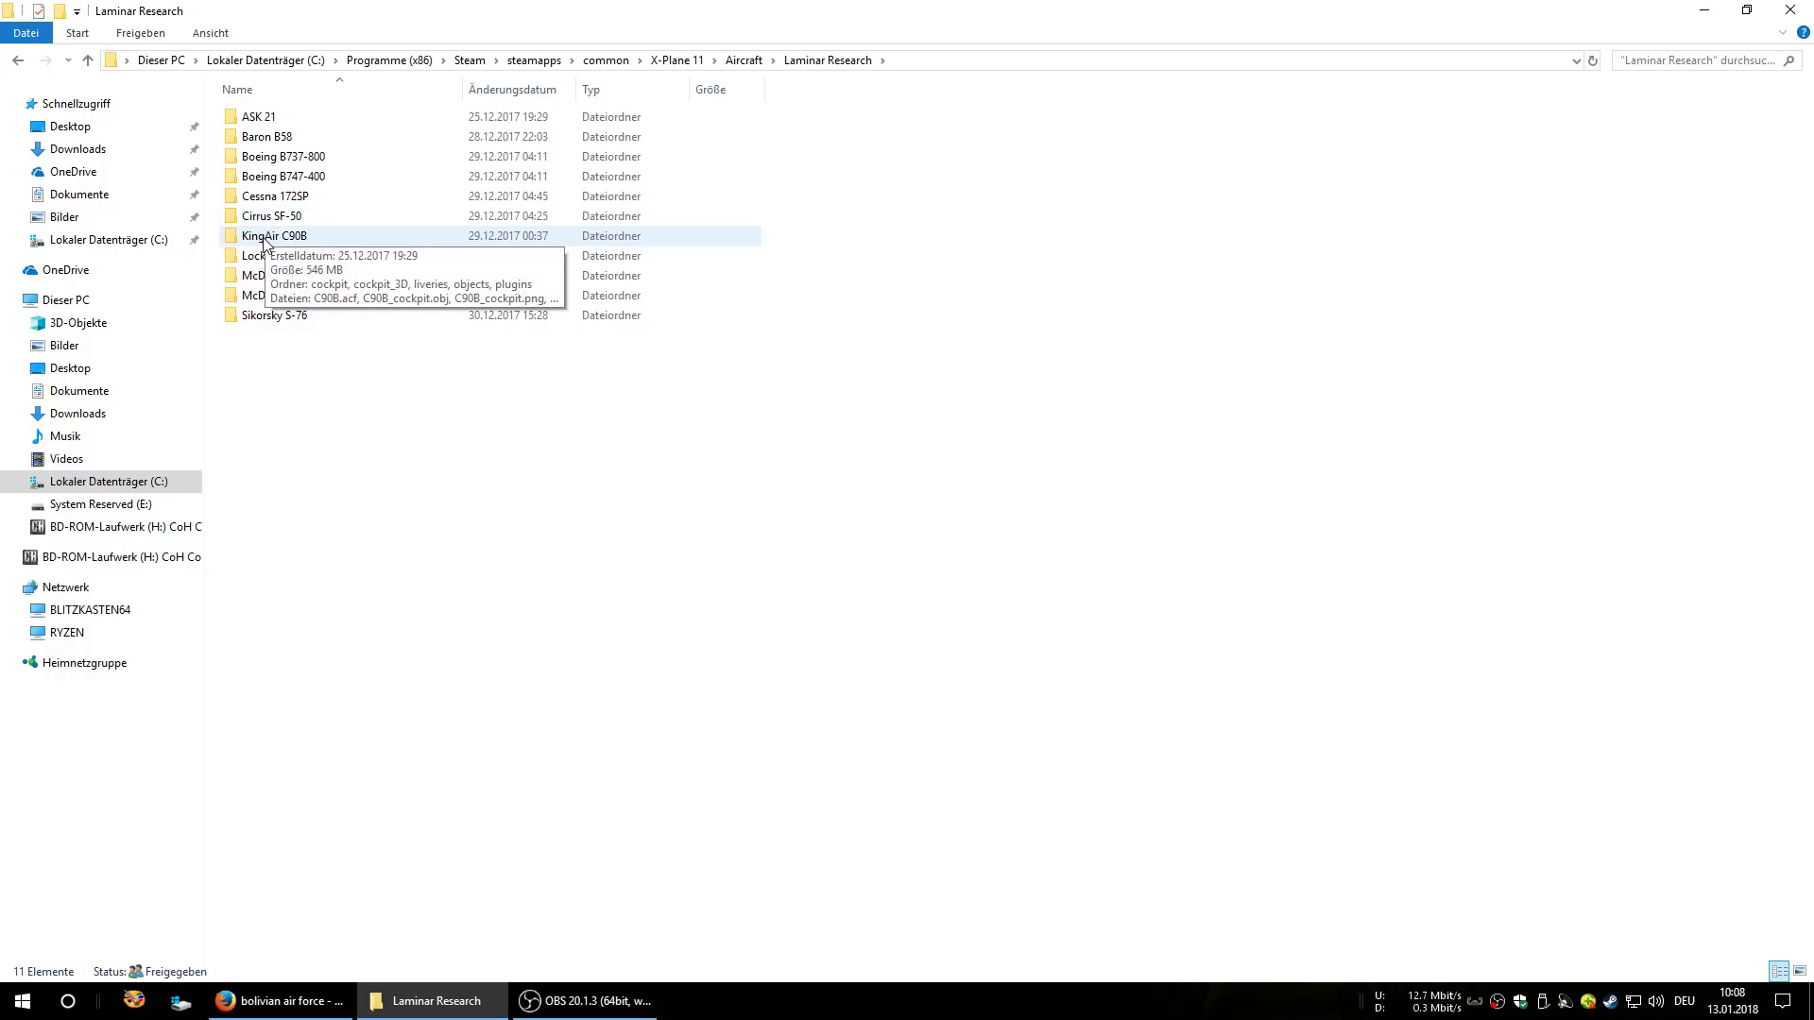
pyautogui.doubleClick(265, 238)
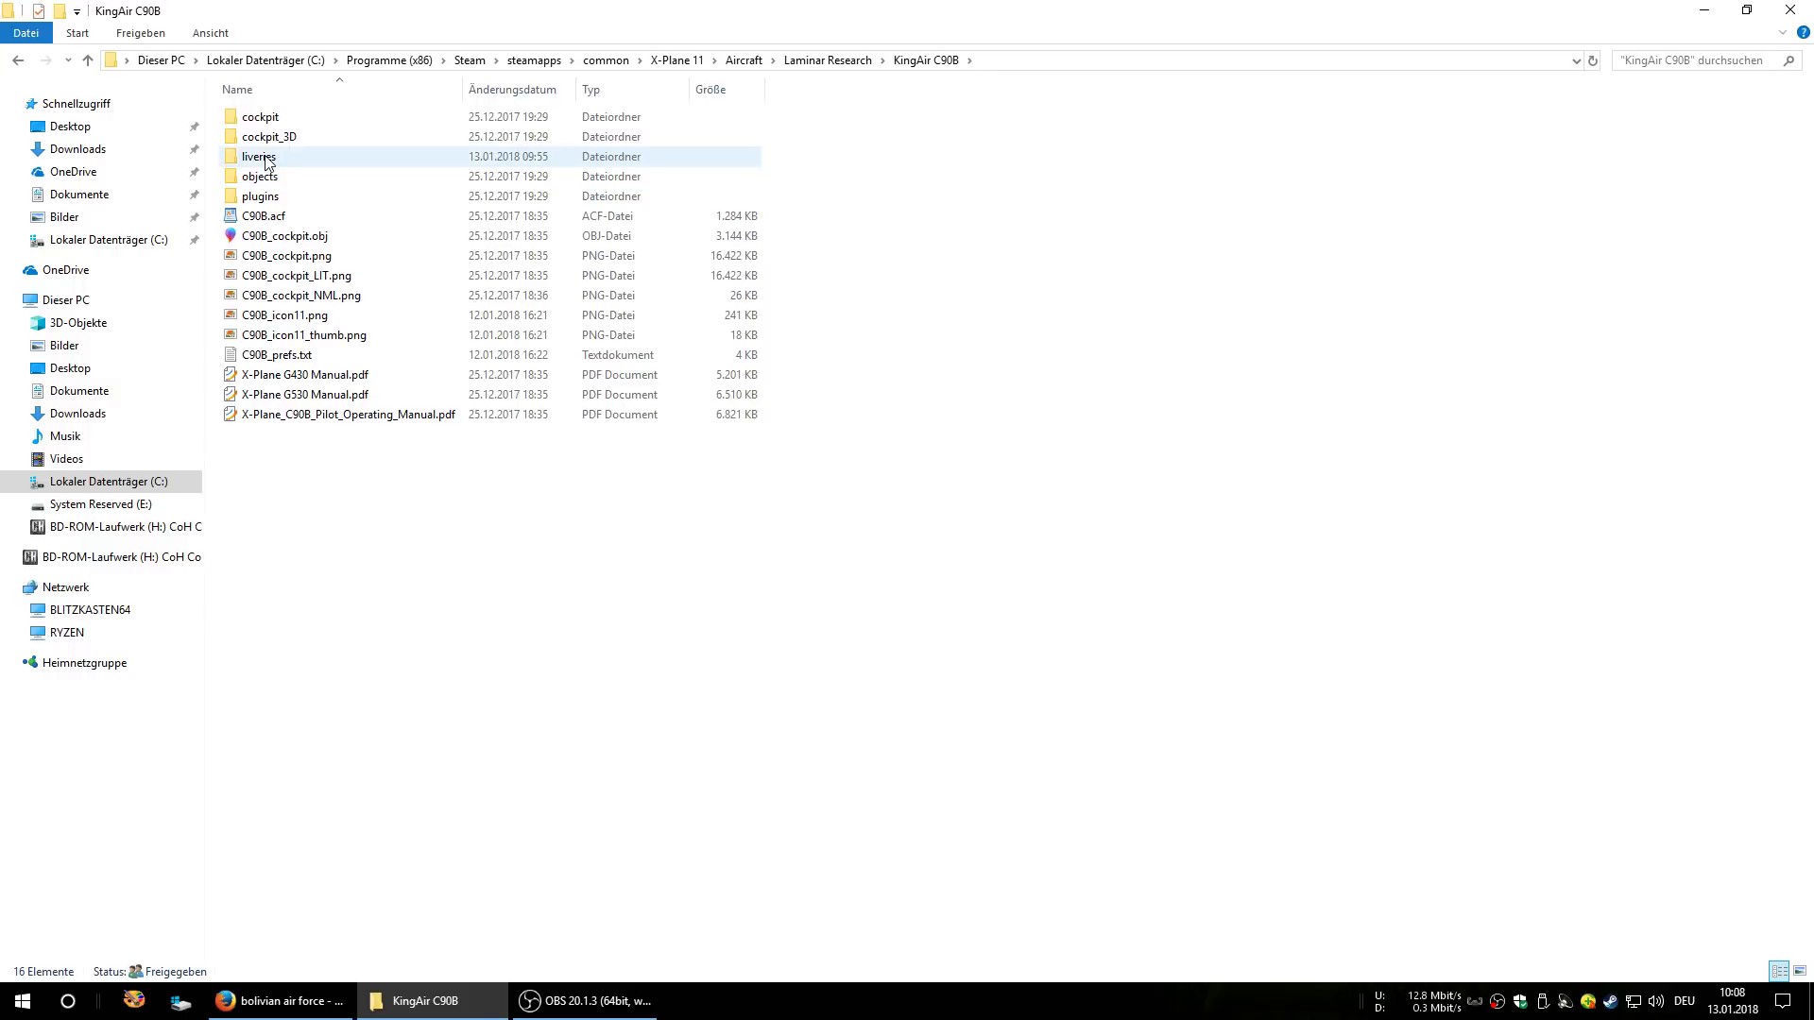
pyautogui.moveTo(266, 161)
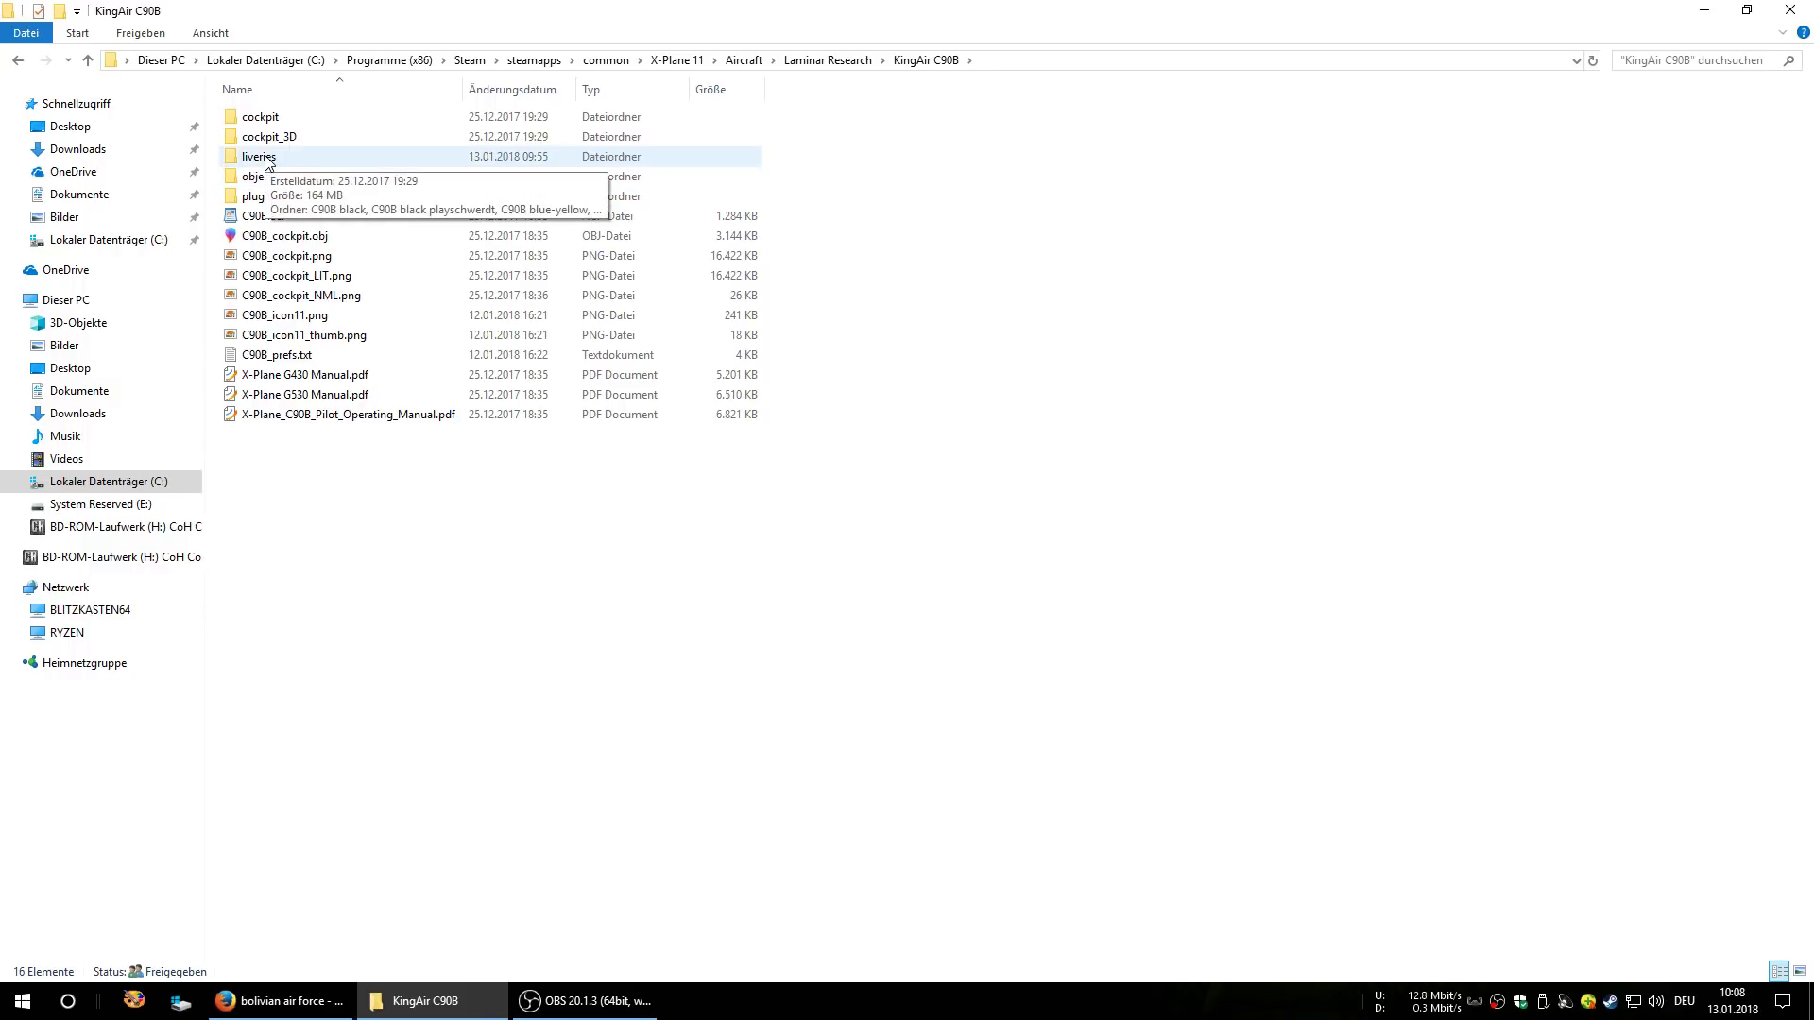
pyautogui.doubleClick(268, 158)
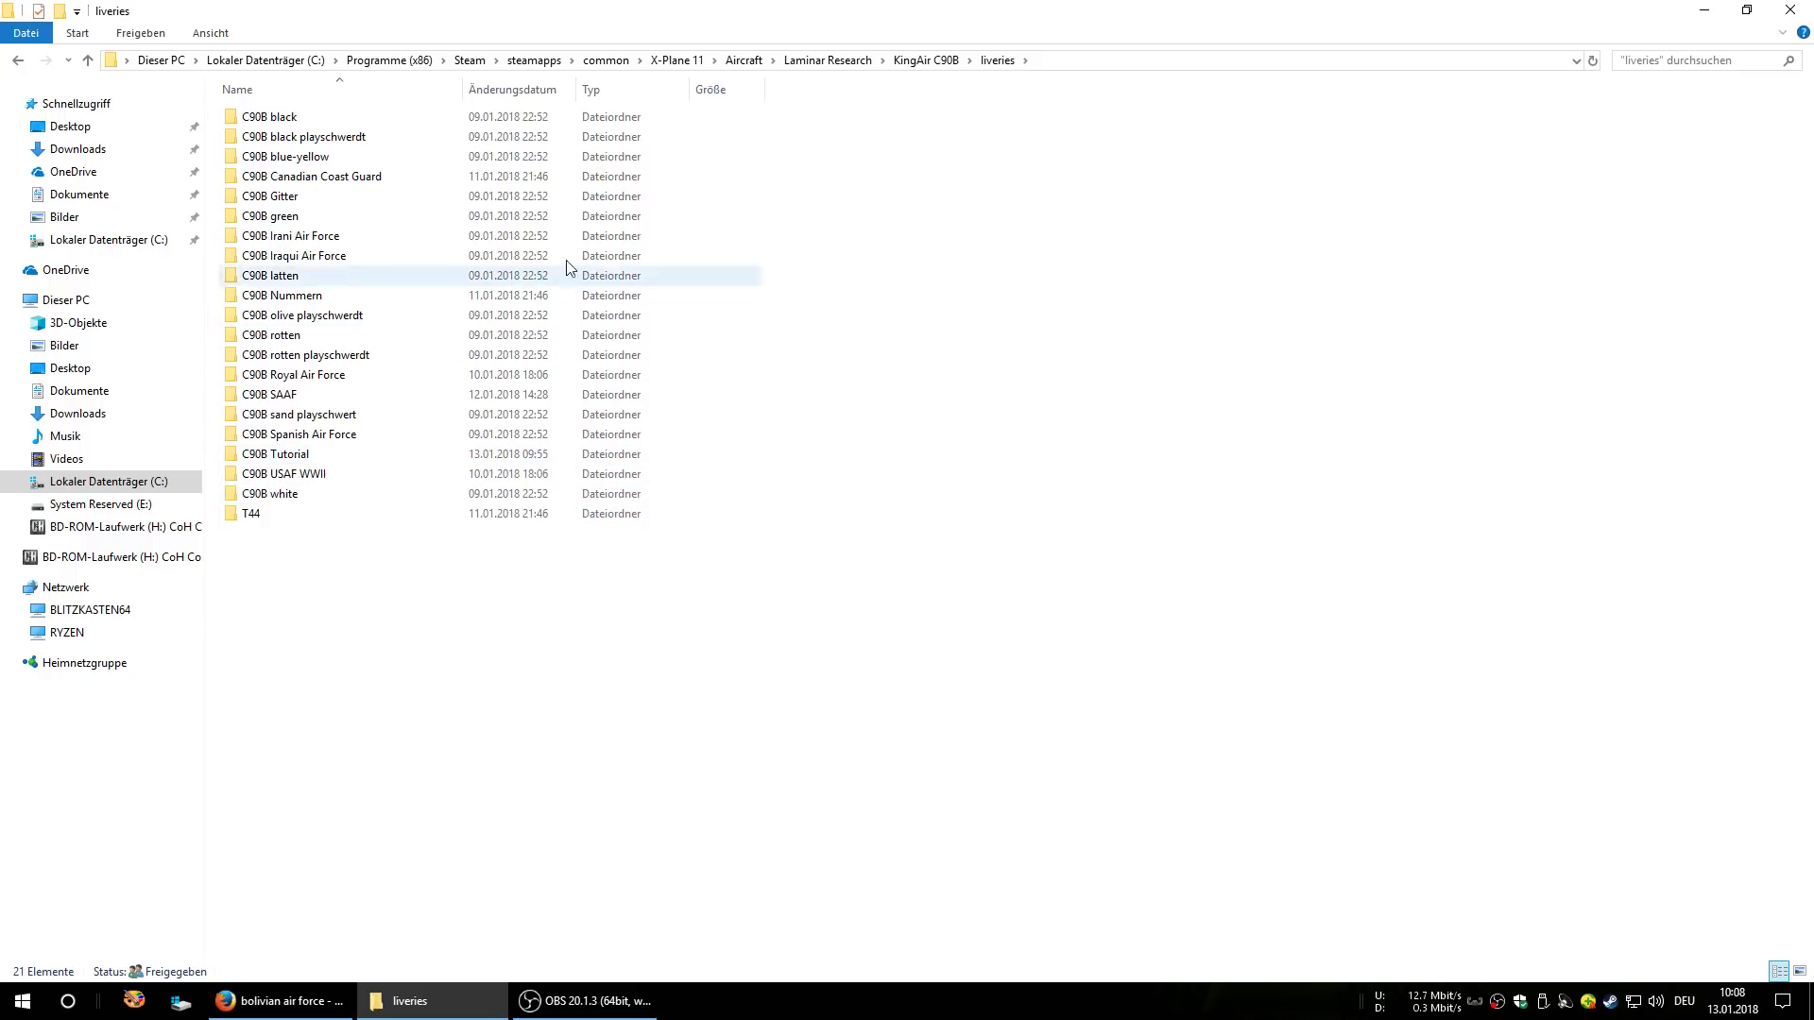
# - Open the C90B_exterior texture folder inside the objects folder of the C90B Tutorial livery
pyautogui.doubleClick(284, 457)
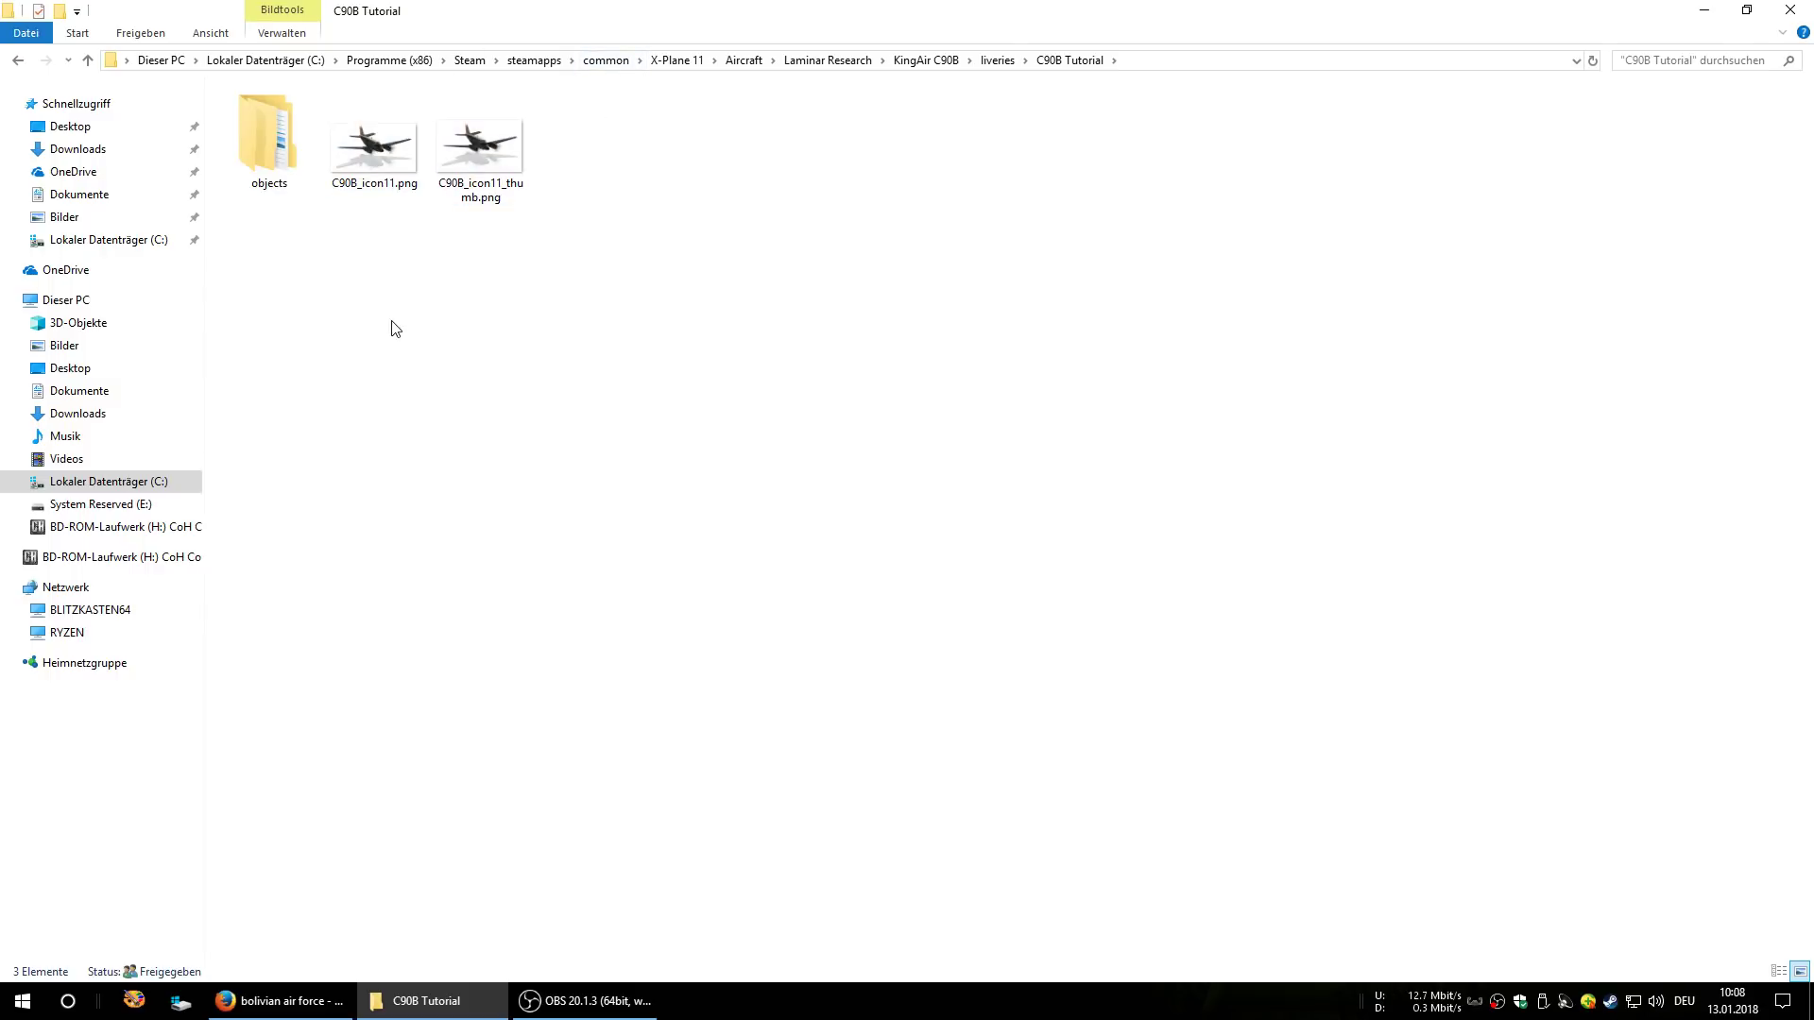
pyautogui.doubleClick(270, 127)
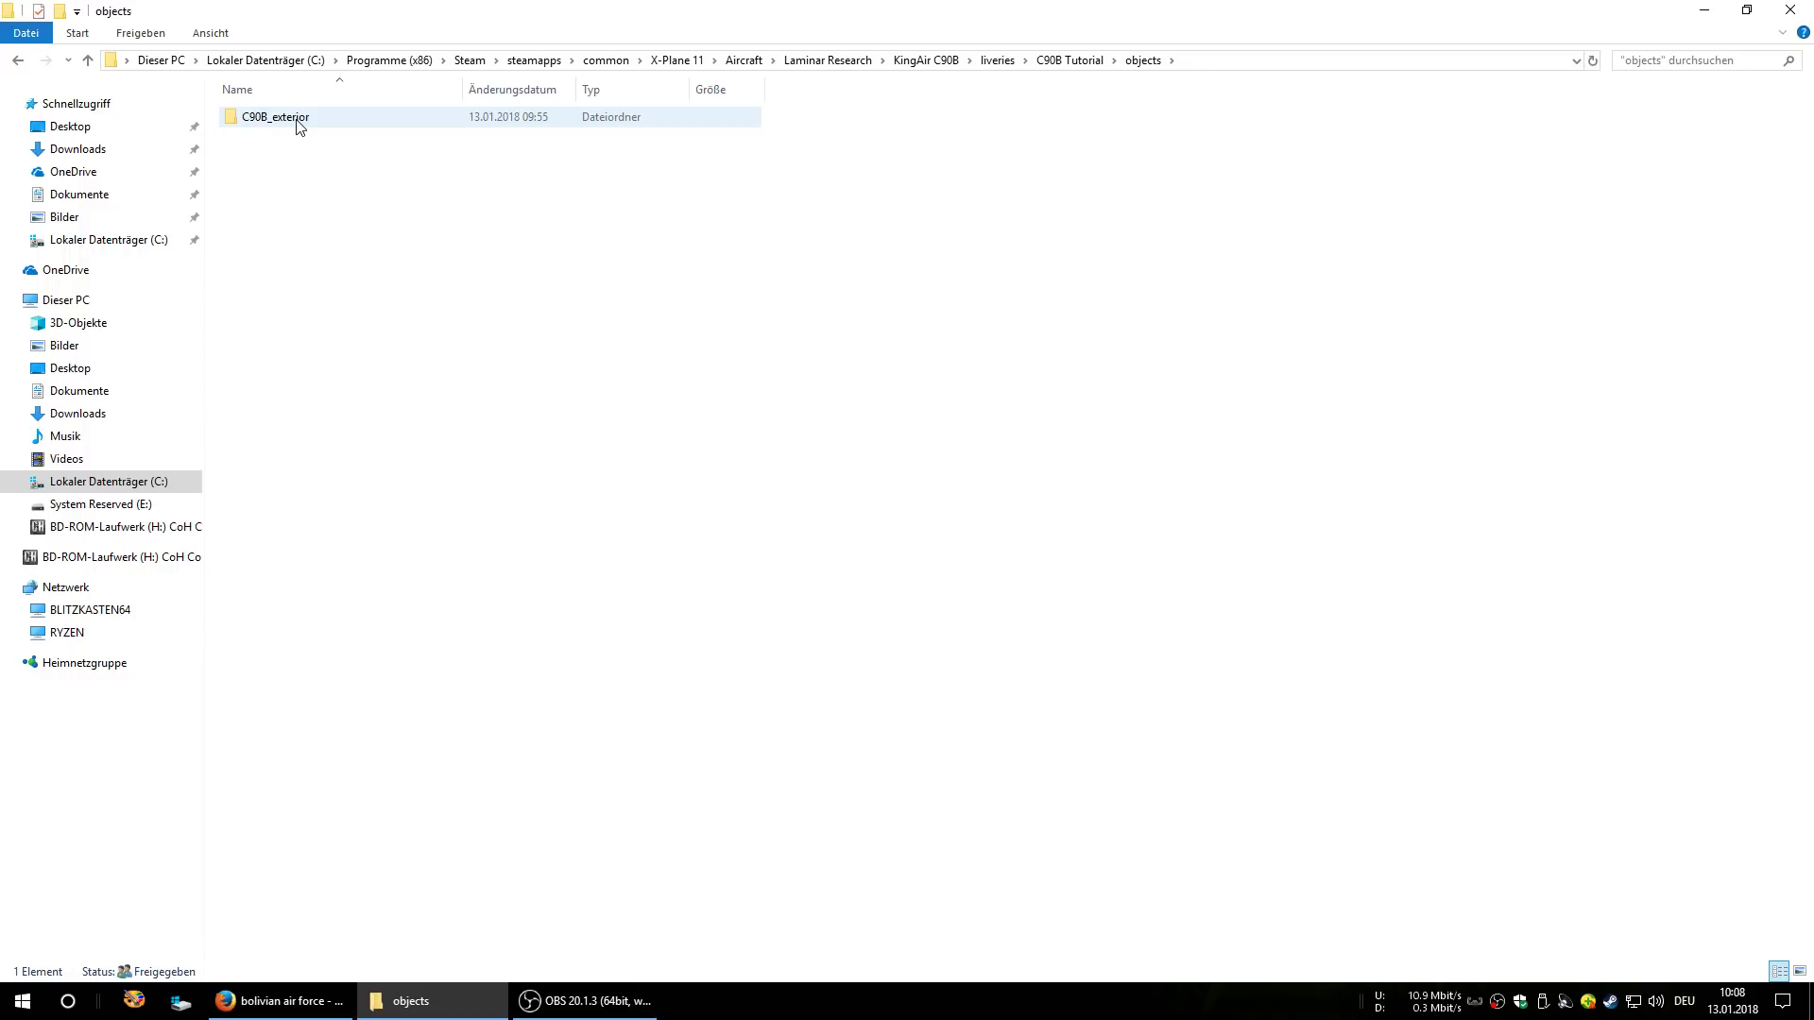
pyautogui.doubleClick(297, 121)
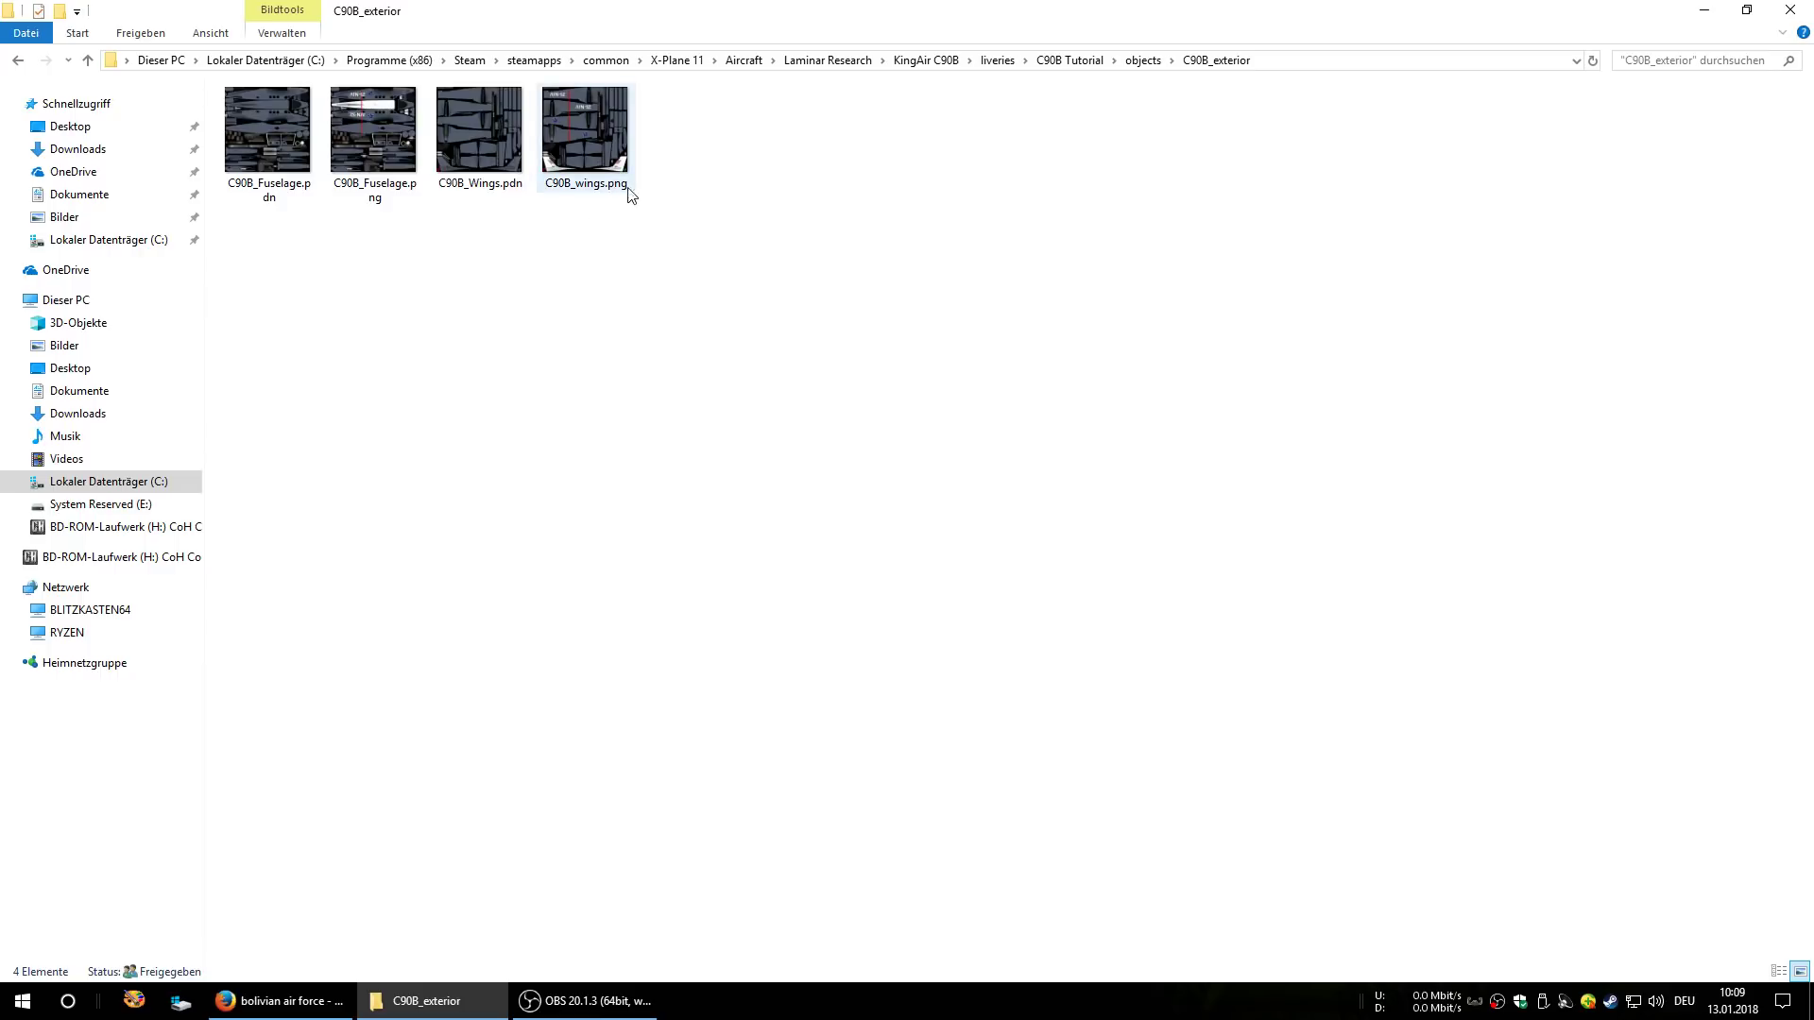
pyautogui.moveTo(622, 195)
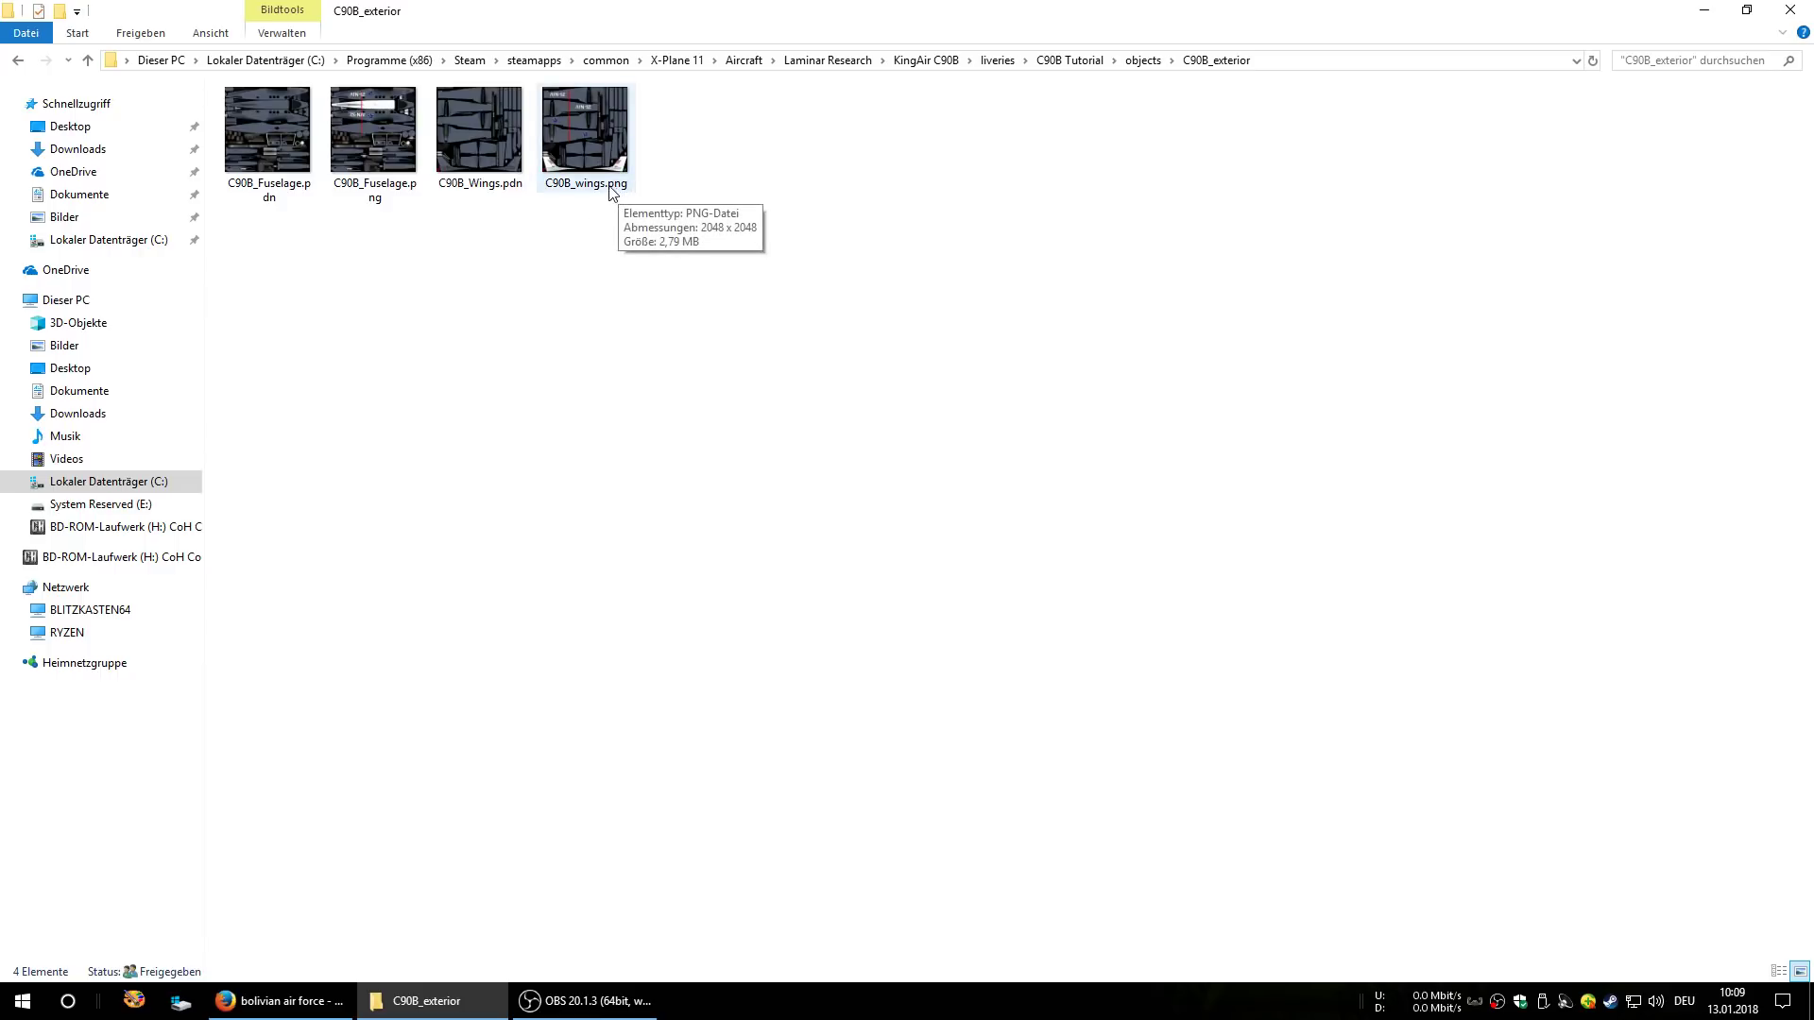
pyautogui.moveTo(517, 194)
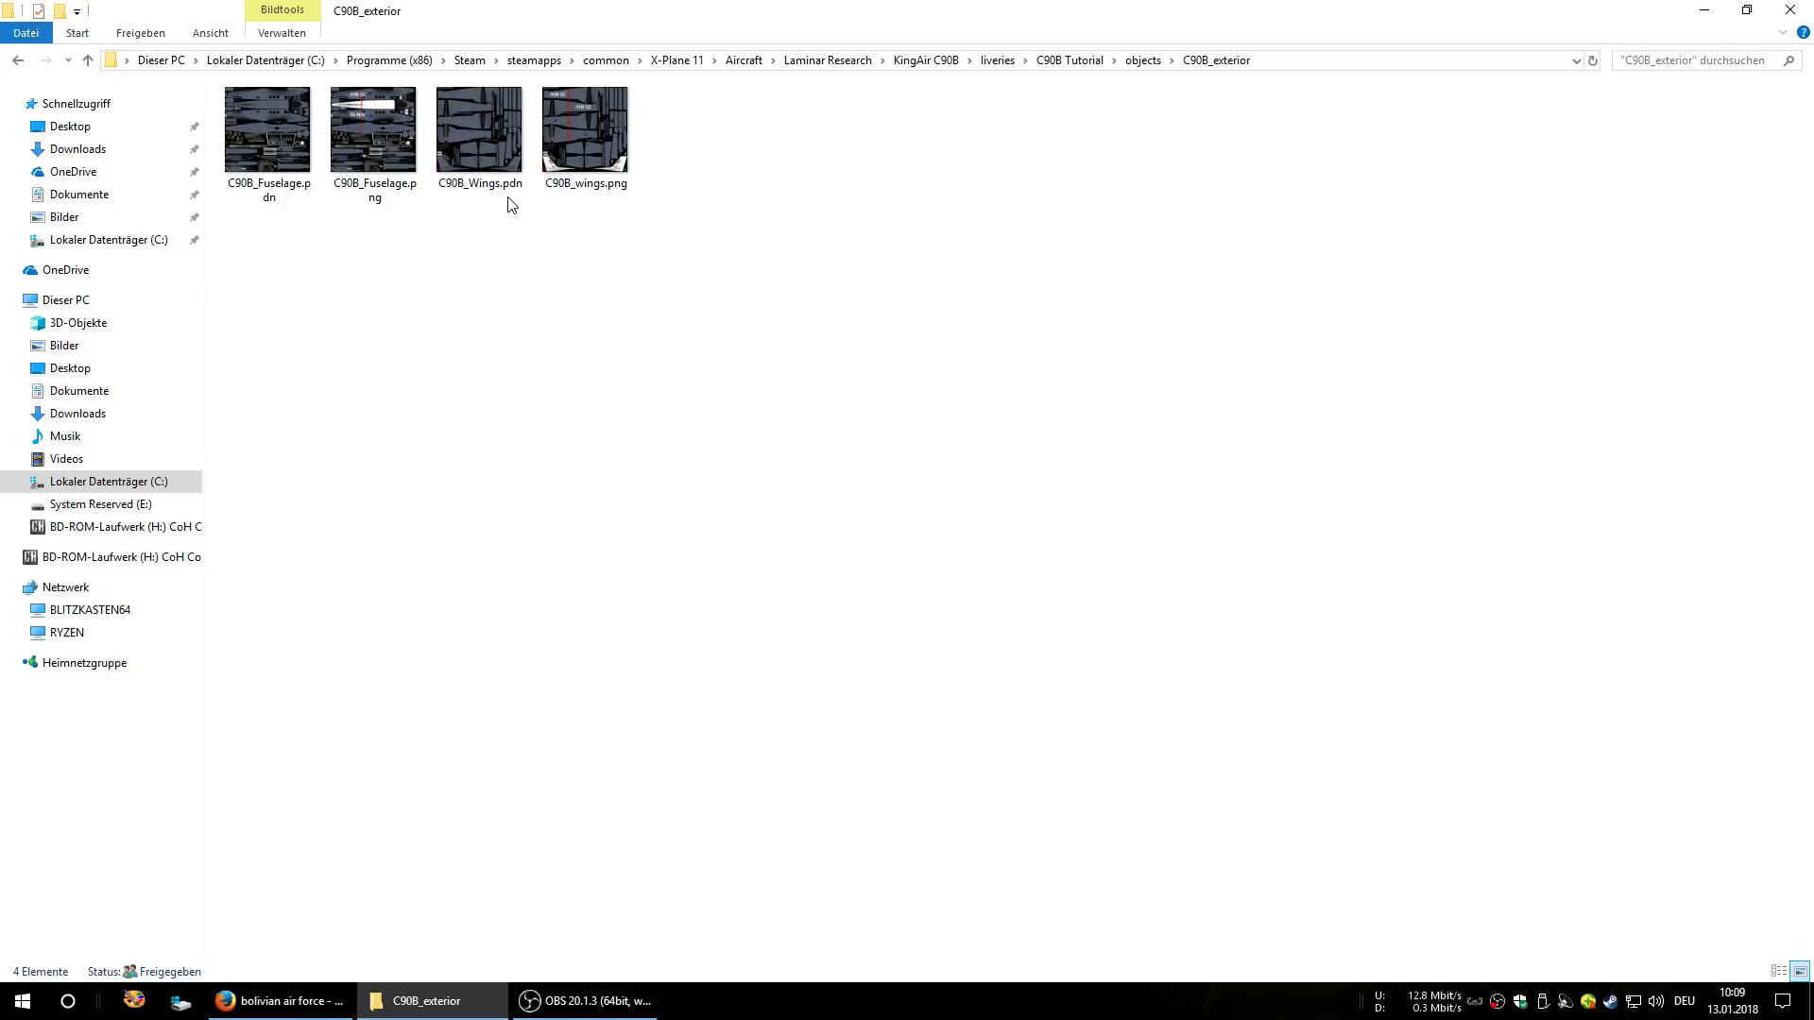
# - Open the wing texture template C90B_Wings.pdn in paint.net
pyautogui.click(476, 141)
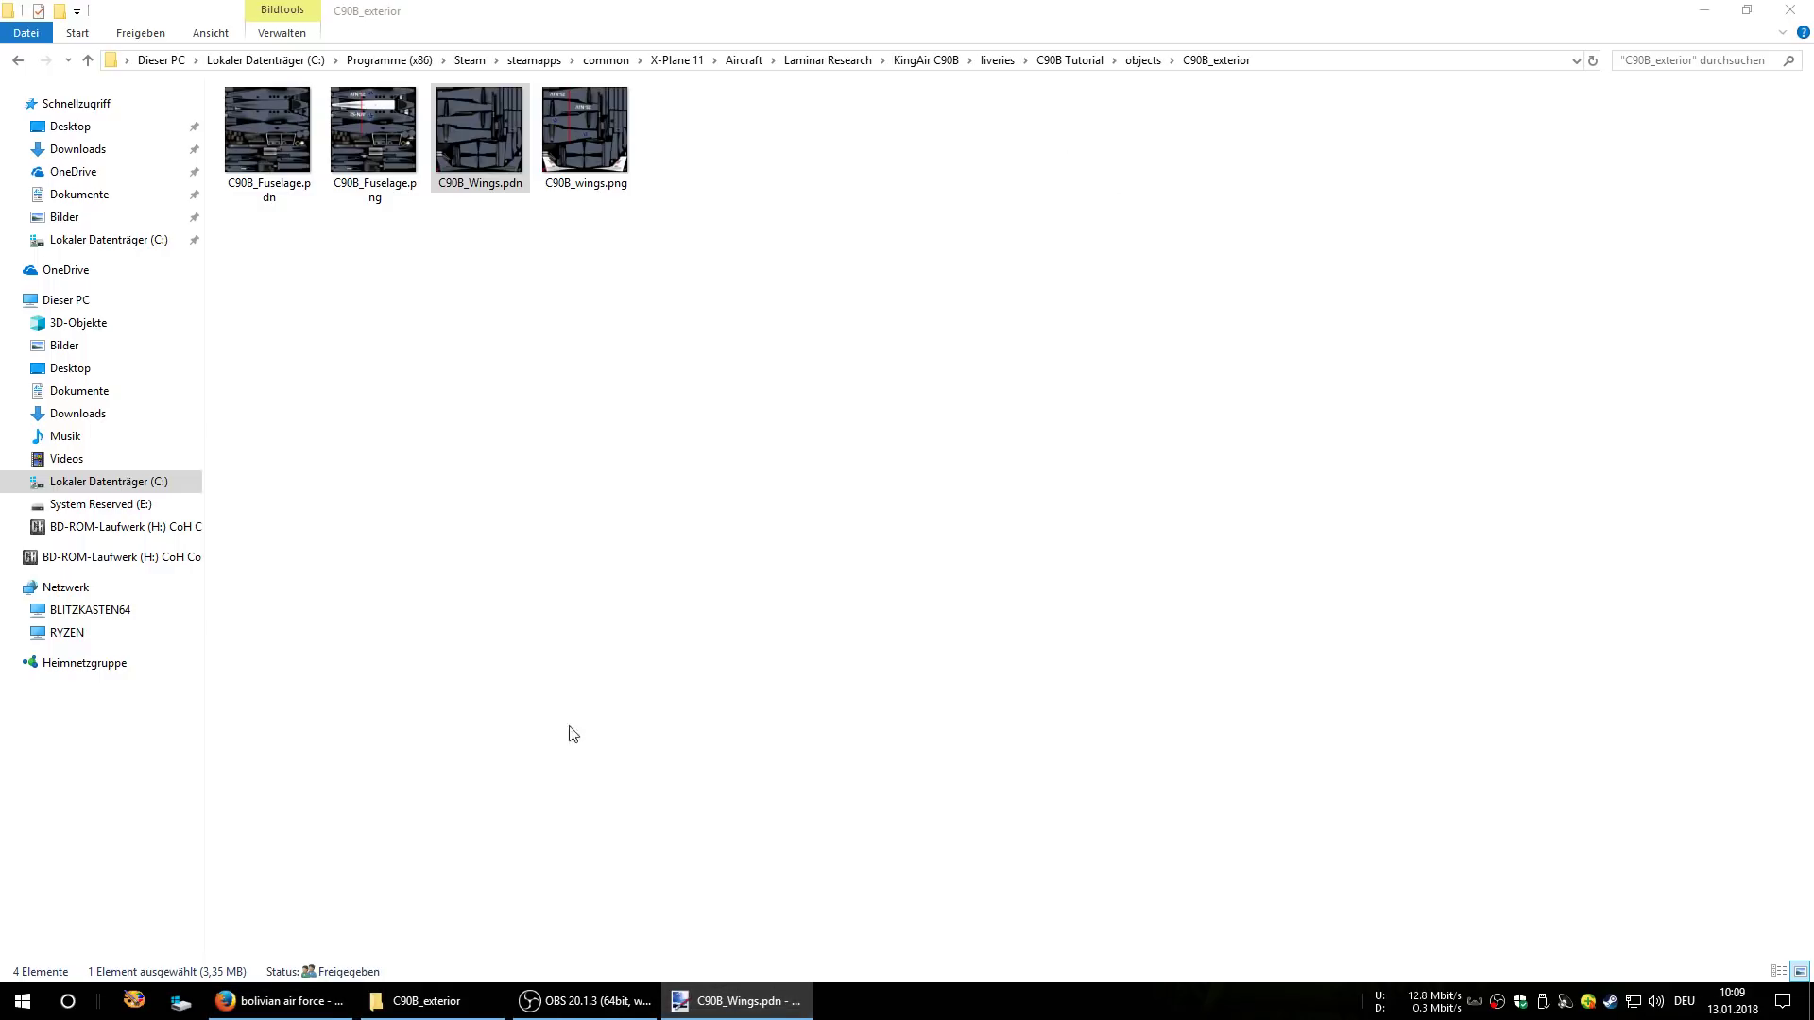
pyautogui.click(413, 1009)
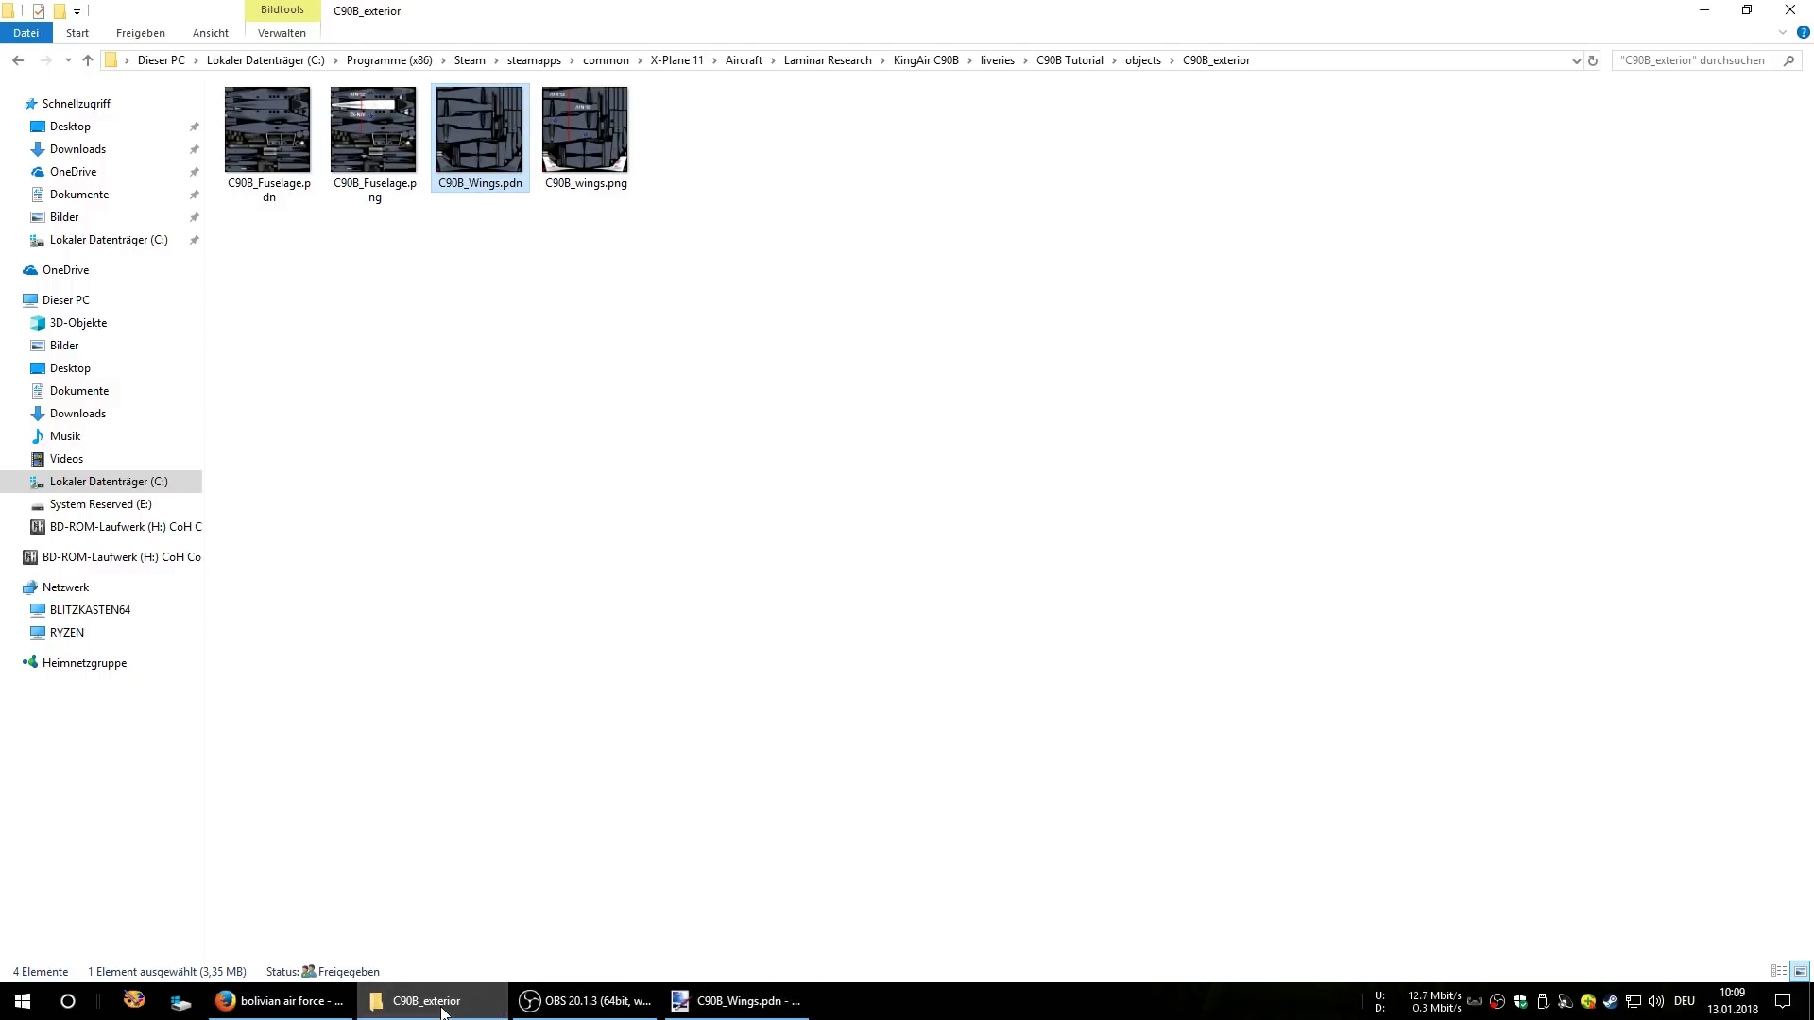
pyautogui.click(441, 1009)
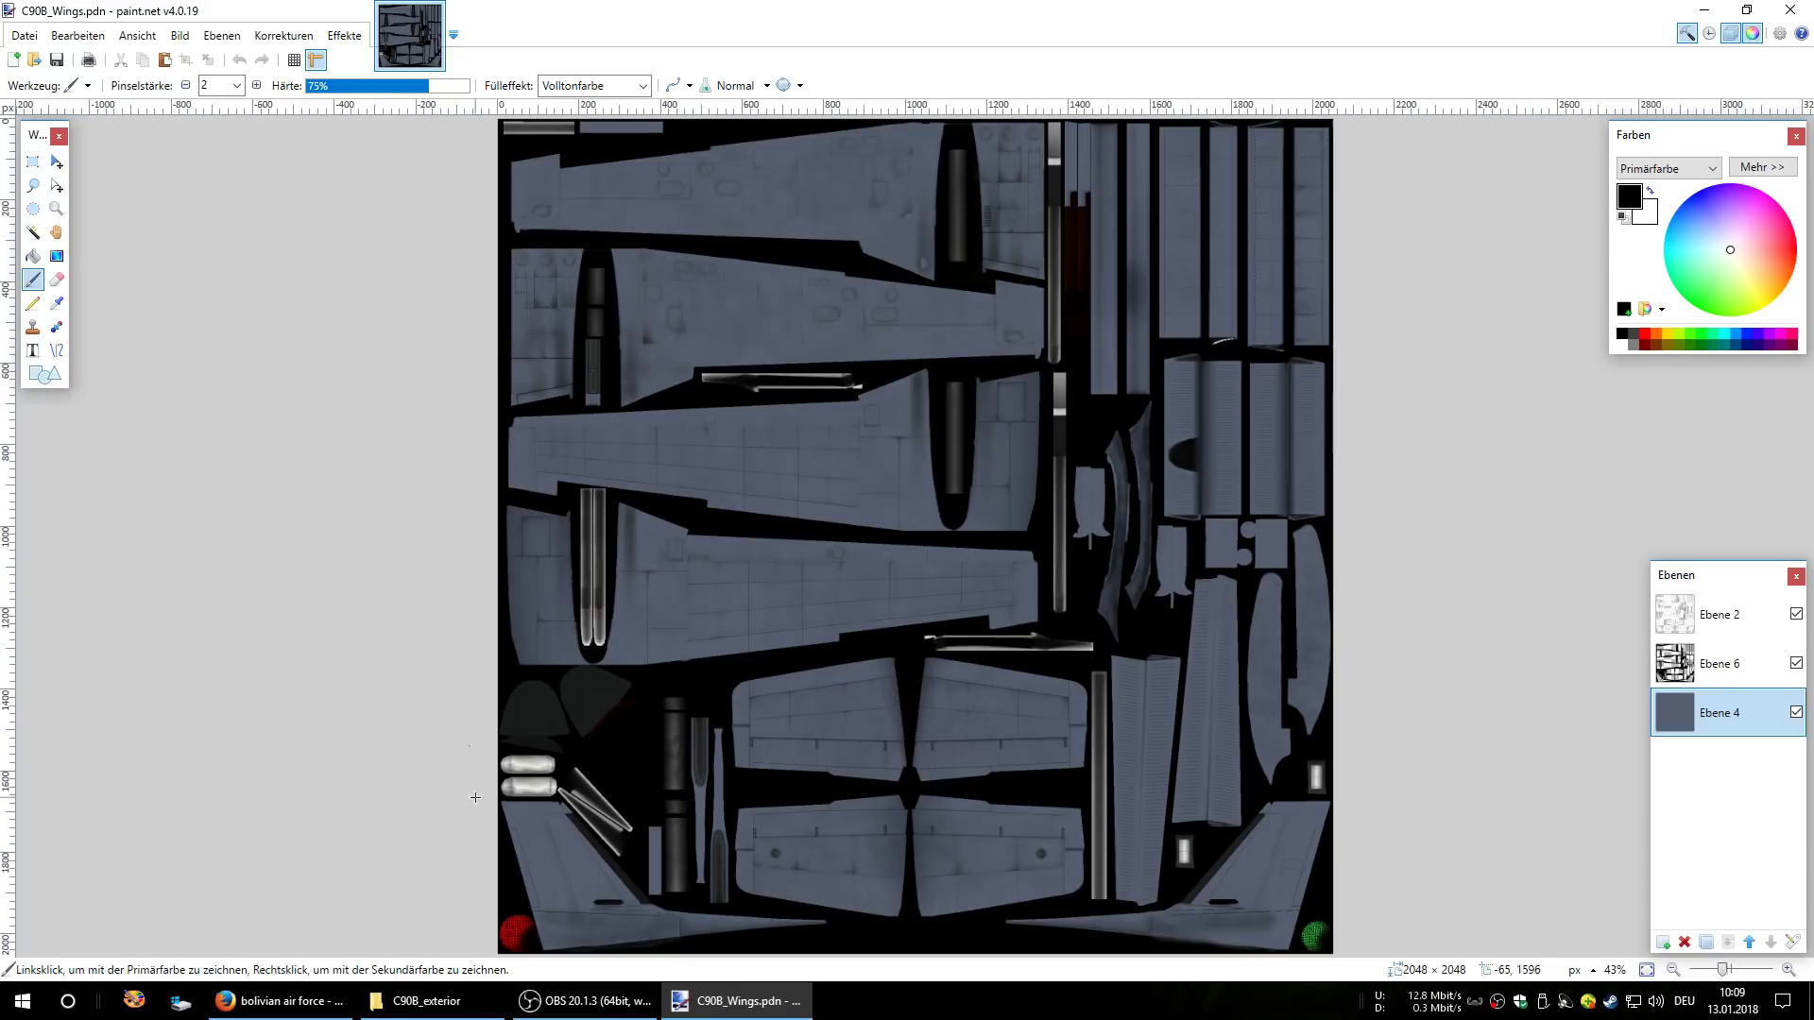
# - Return to the C90B_exterior folder and open the fuselage texture template C90B_Fuselage.pdn in paint.net
pyautogui.click(431, 1005)
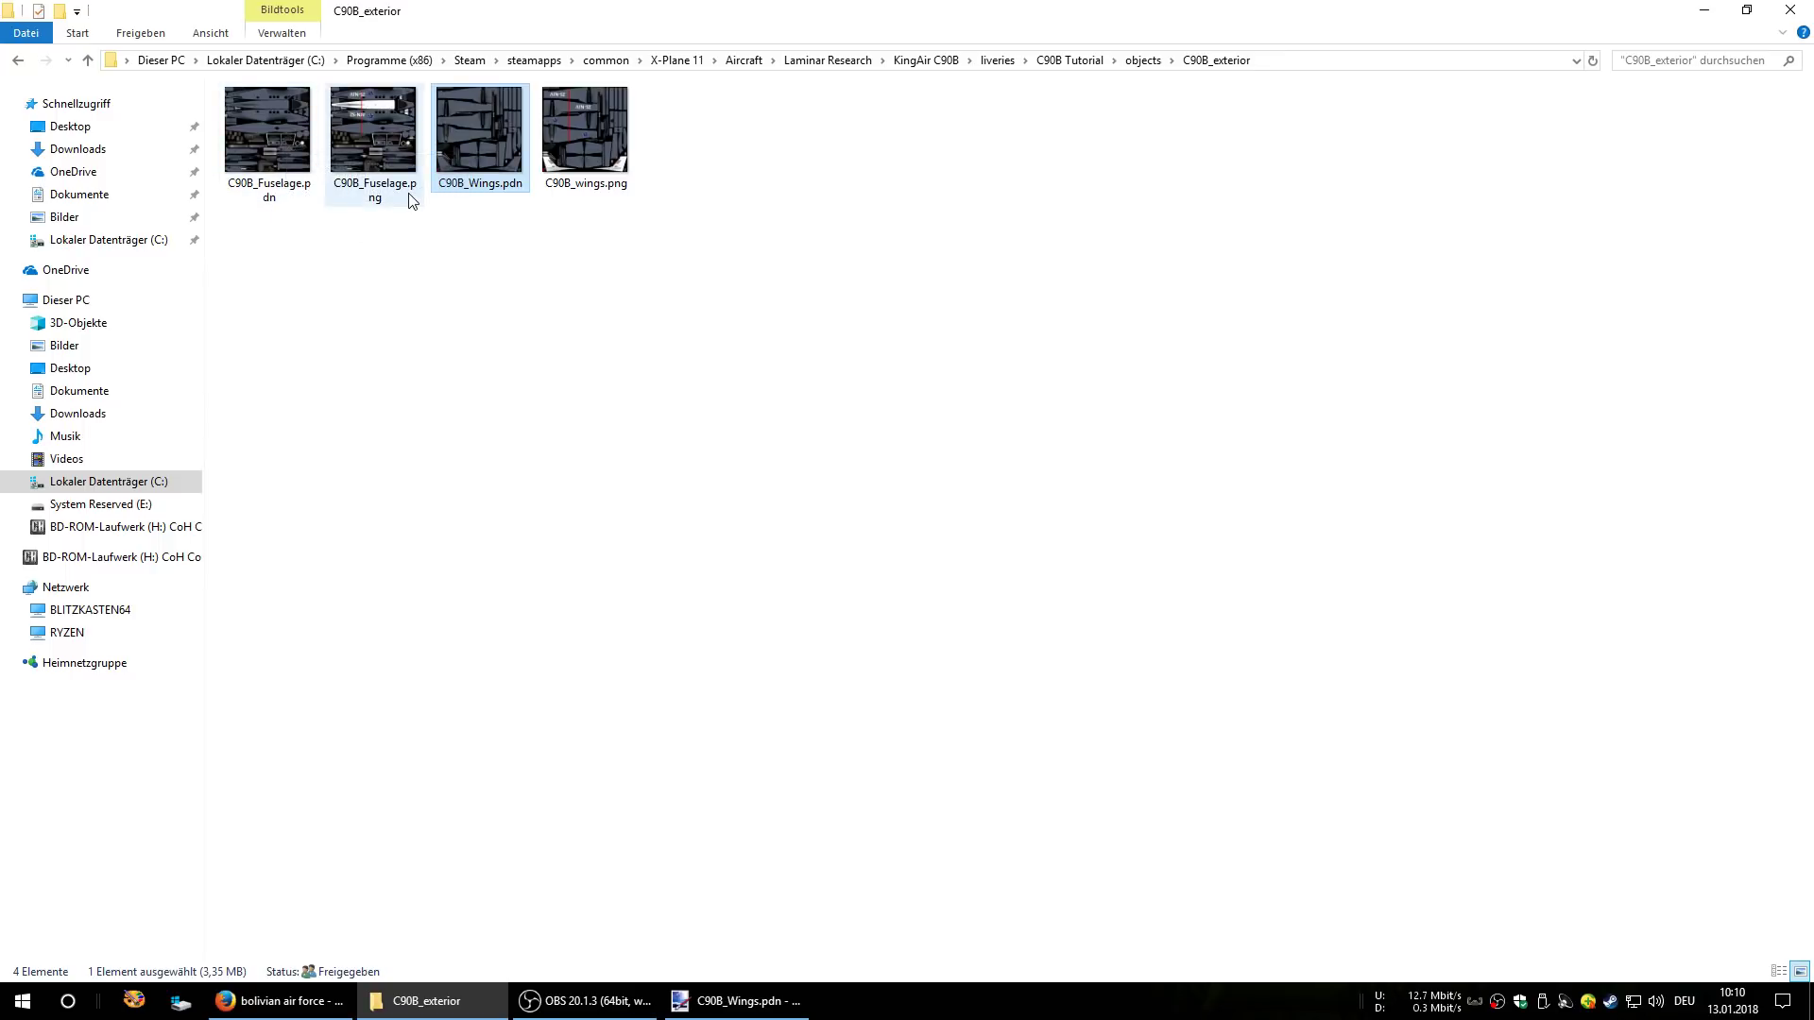
pyautogui.doubleClick(272, 151)
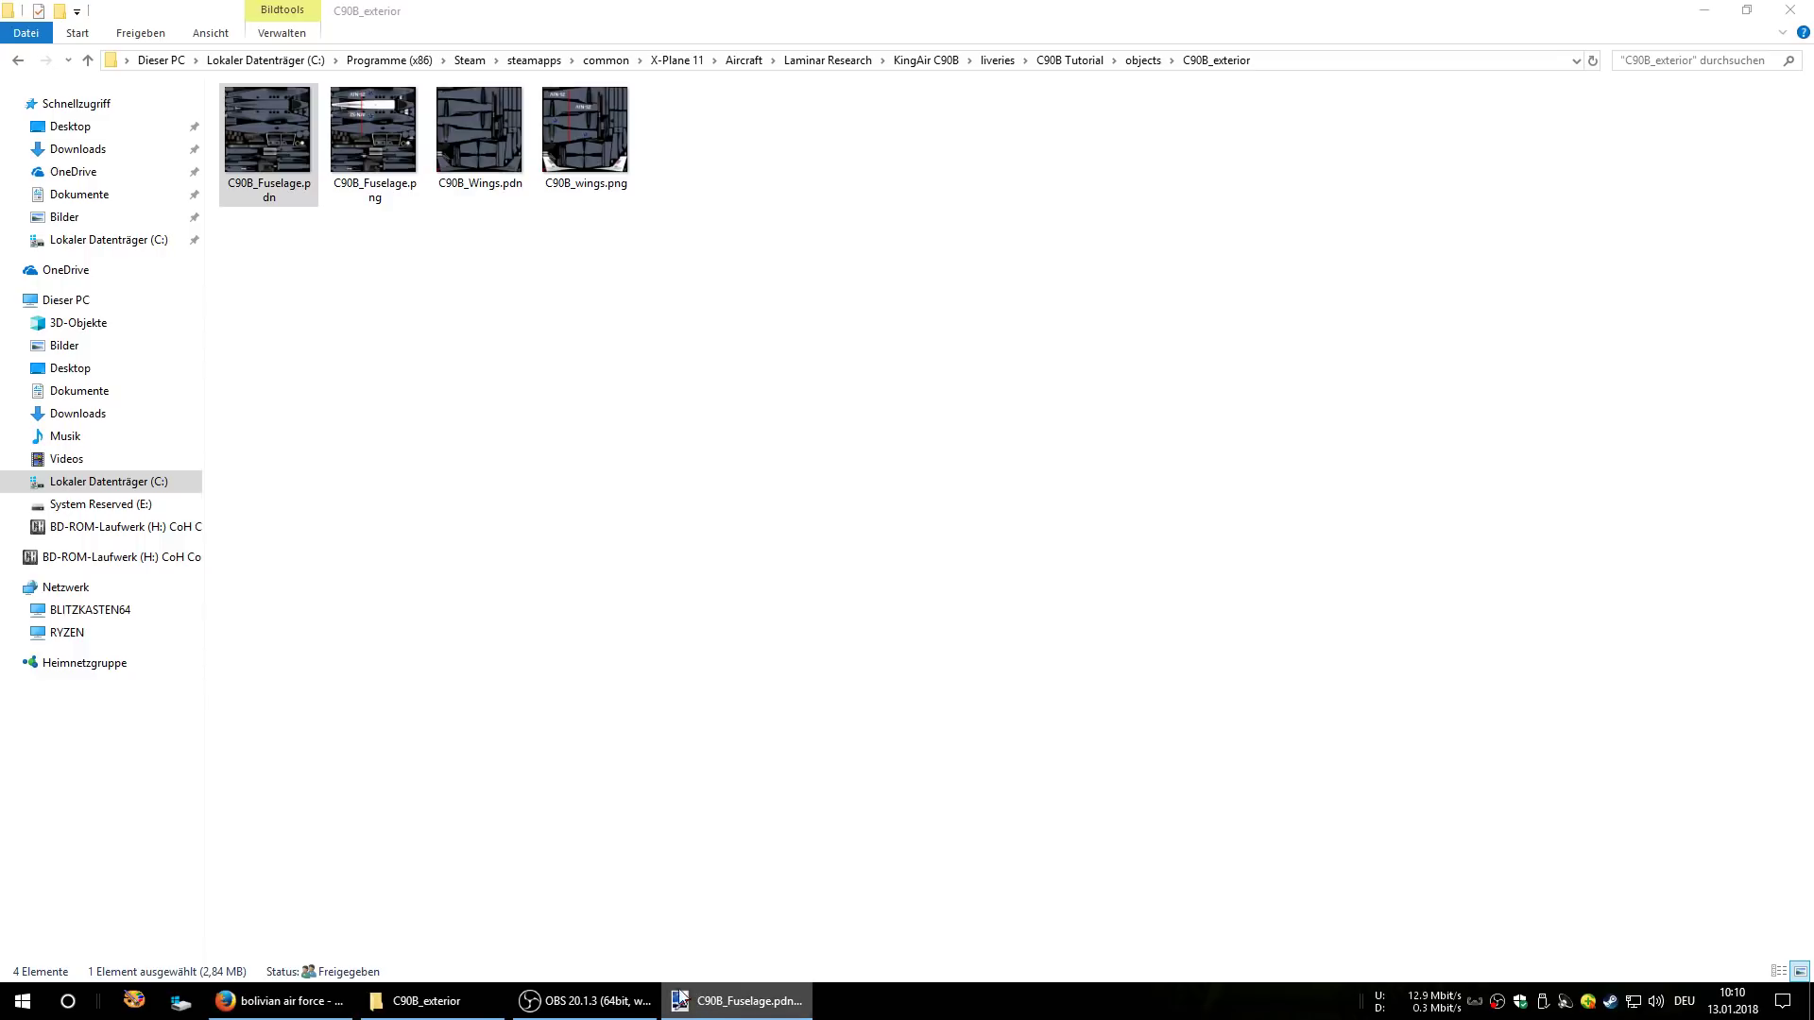
pyautogui.click(433, 1004)
pyautogui.click(432, 1005)
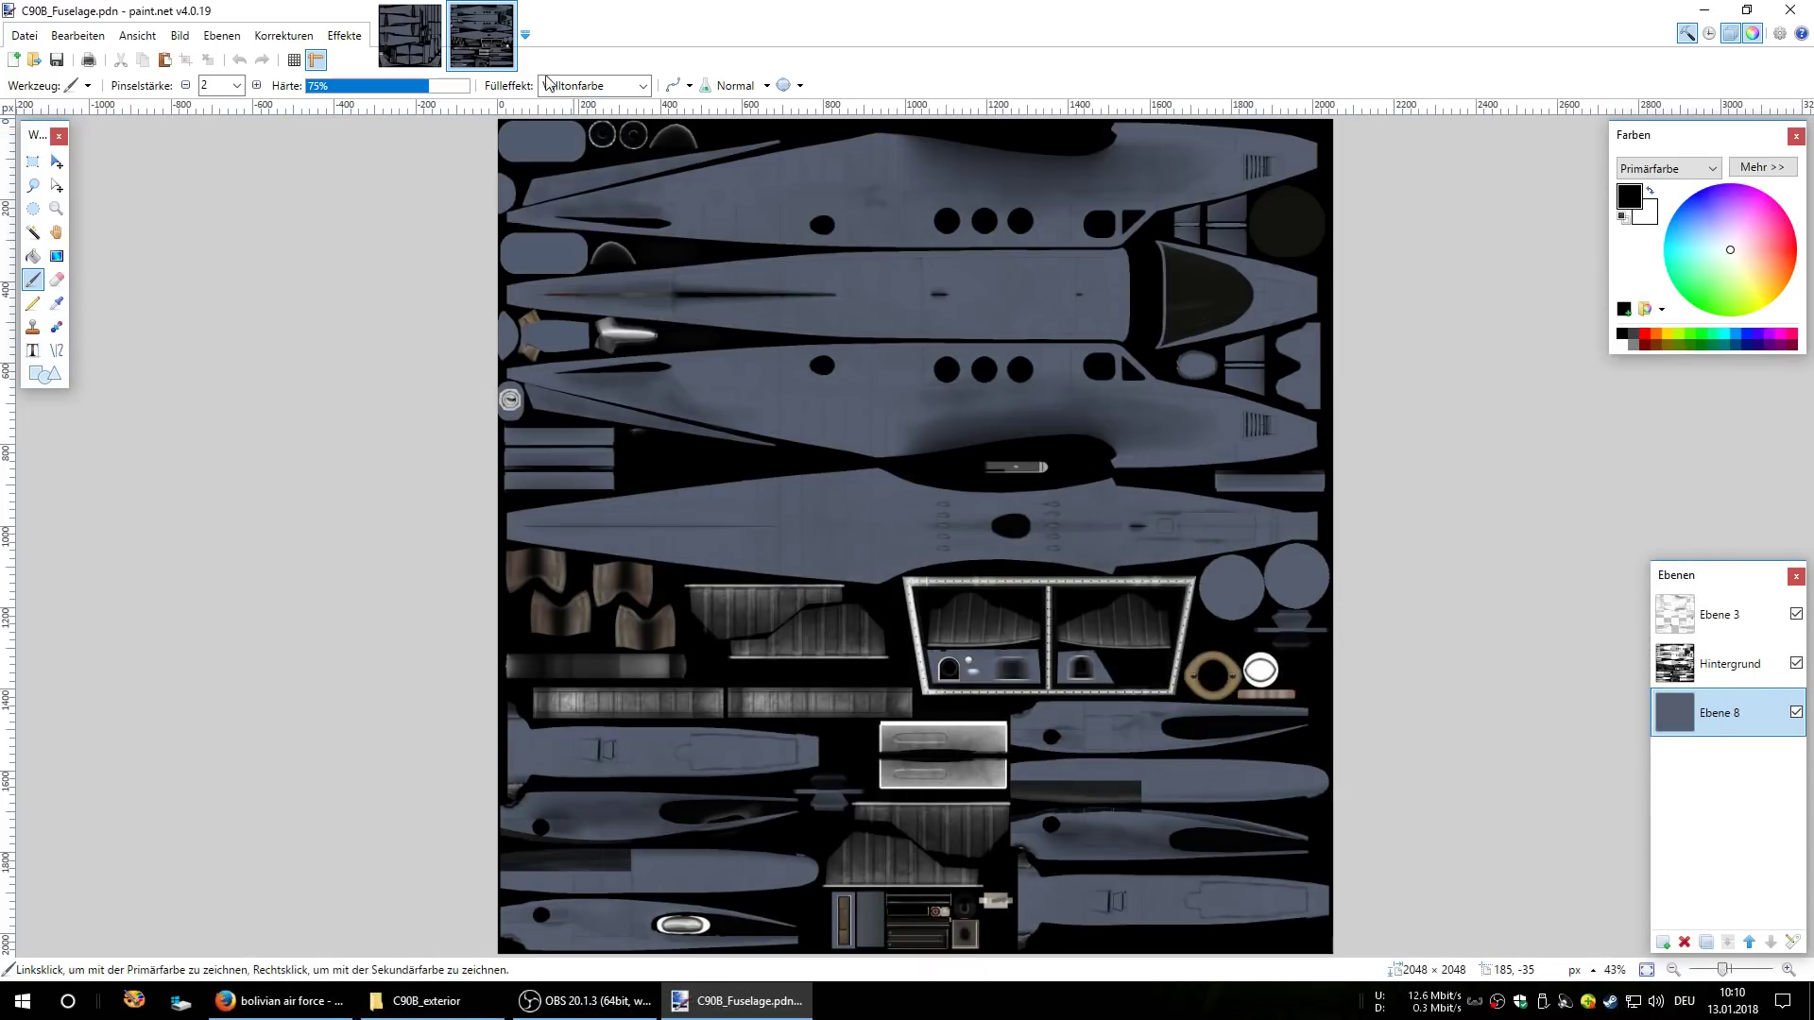
# - Switch between the open wings and fuselage images to compare them, ending on C90B_Fuselage.pdn
pyautogui.click(406, 21)
pyautogui.click(469, 26)
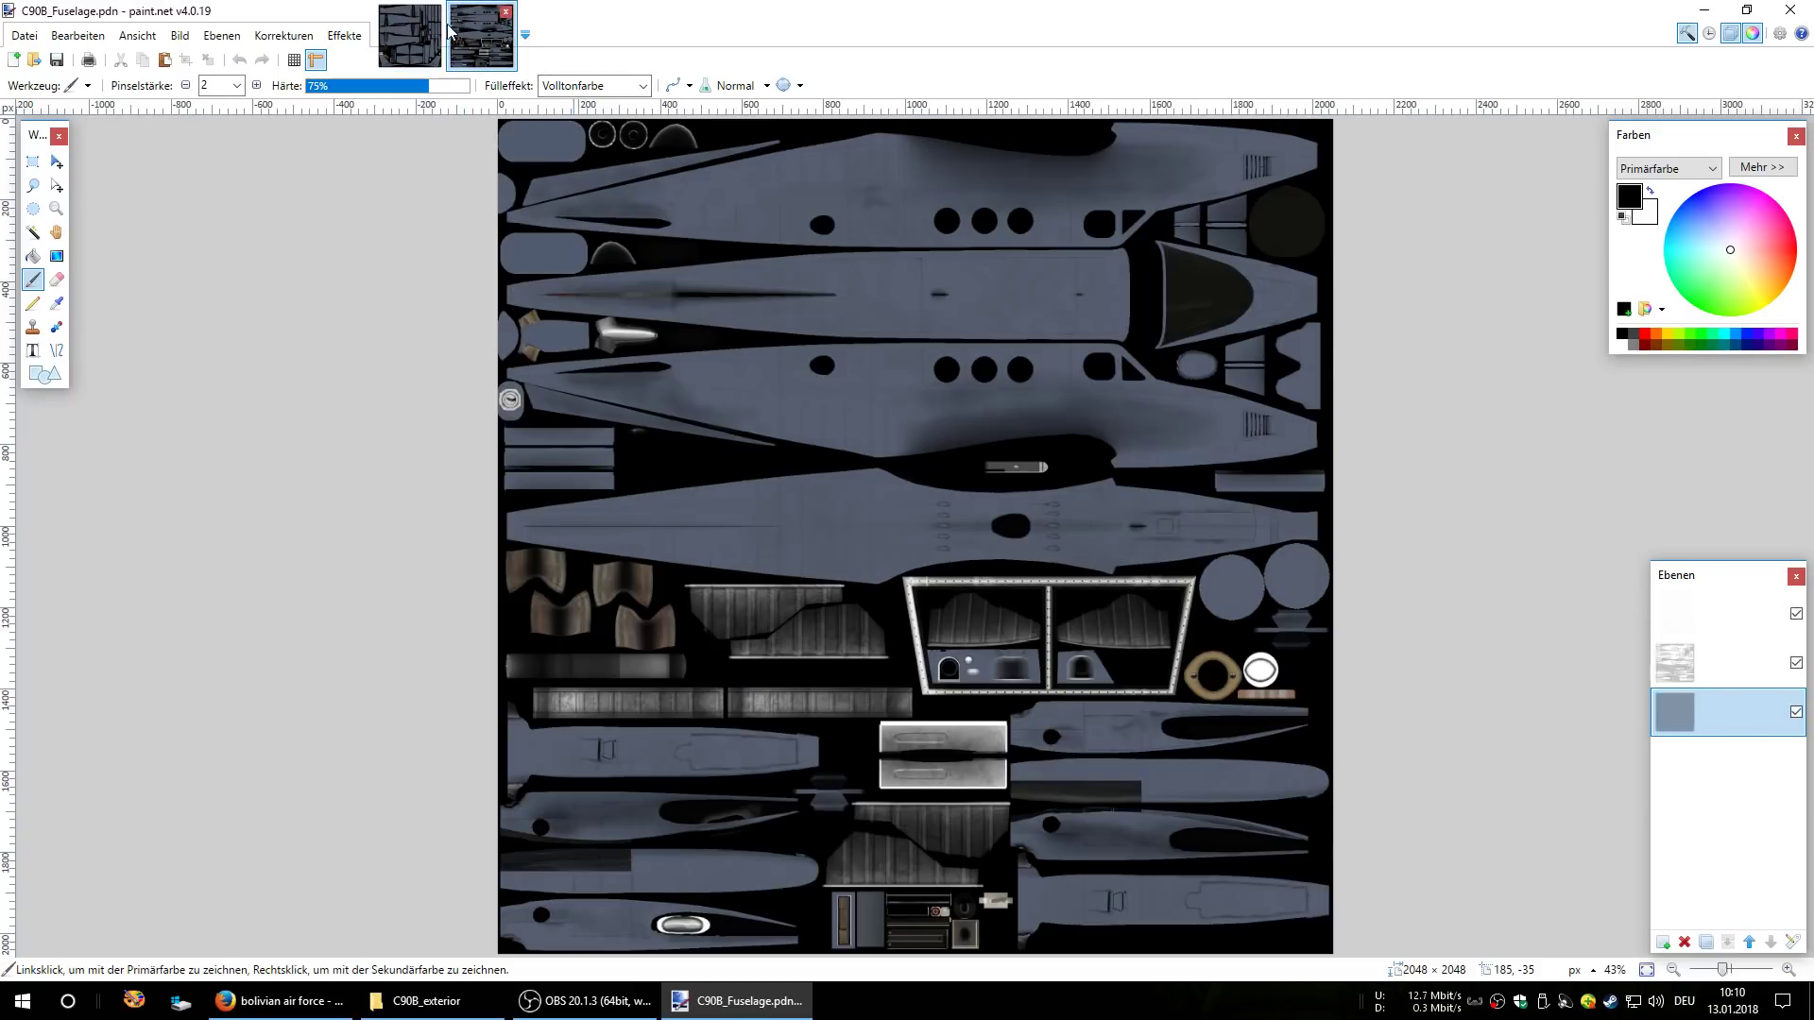
pyautogui.click(417, 26)
pyautogui.click(485, 32)
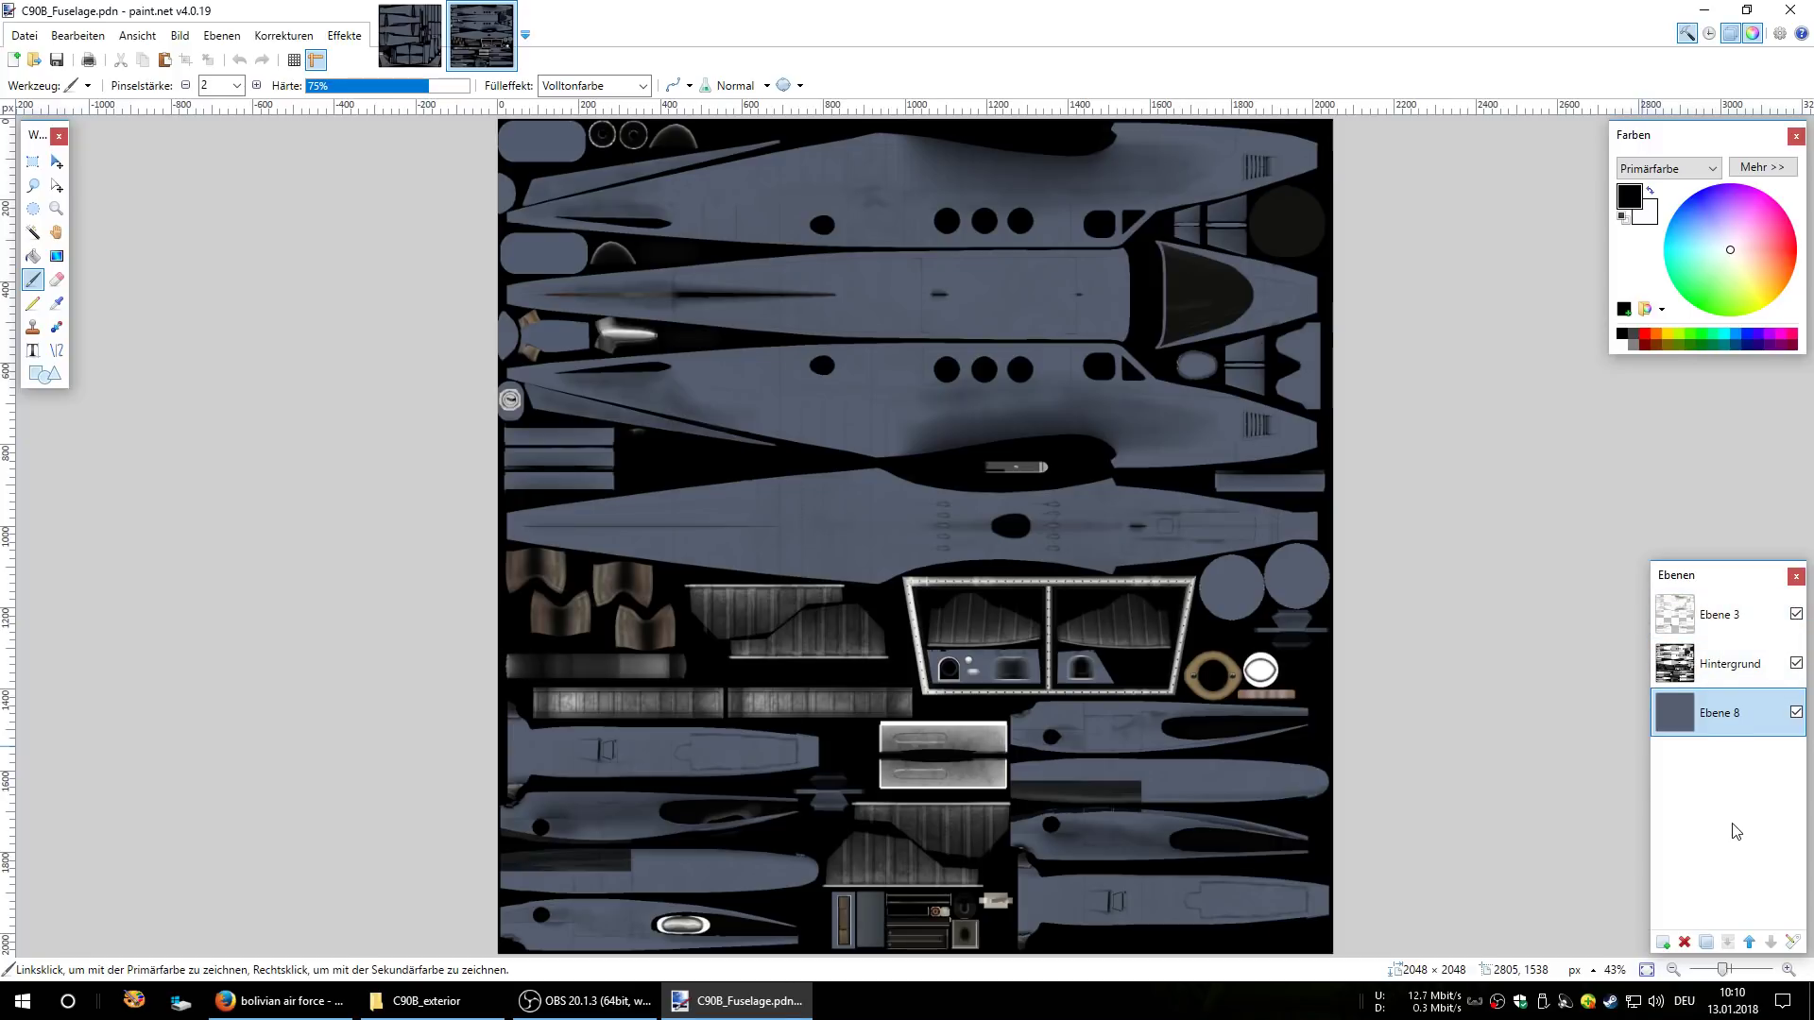
# - Hide the layers Ebene 8, Hintergrund and Ebene 3 one by one, then show them all again to examine each layer's content
pyautogui.click(1796, 713)
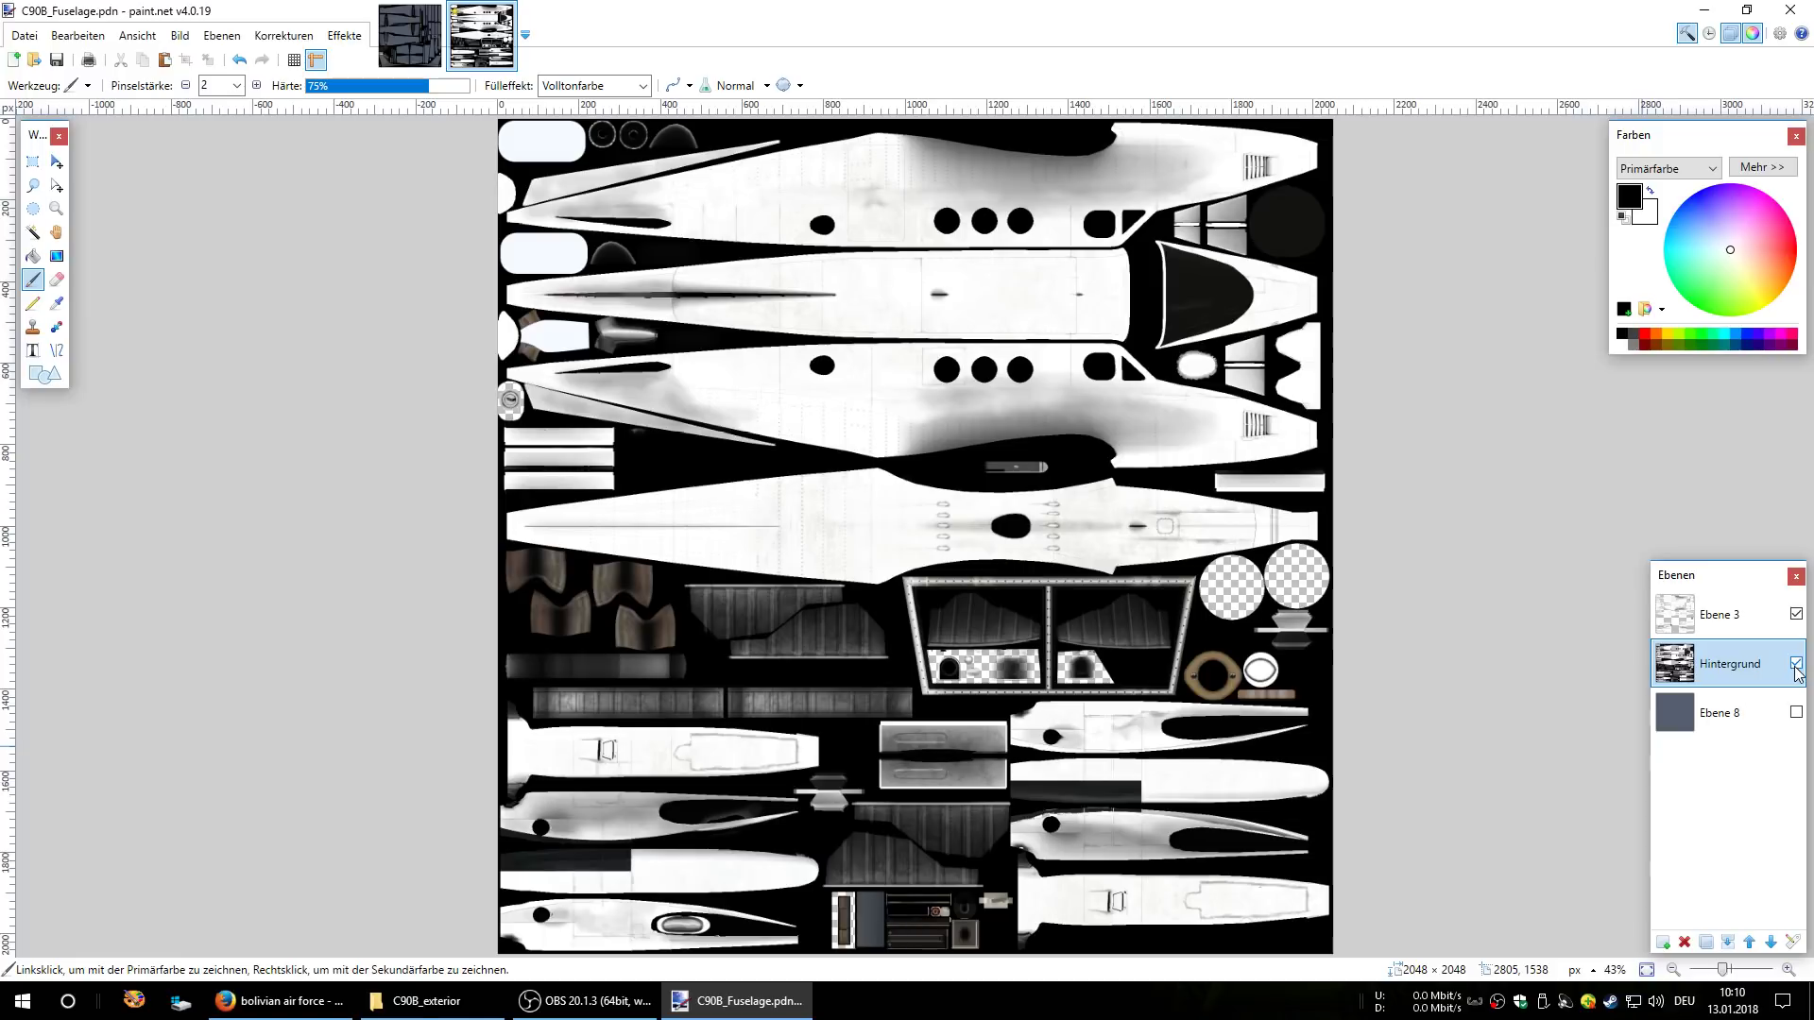
pyautogui.click(1796, 666)
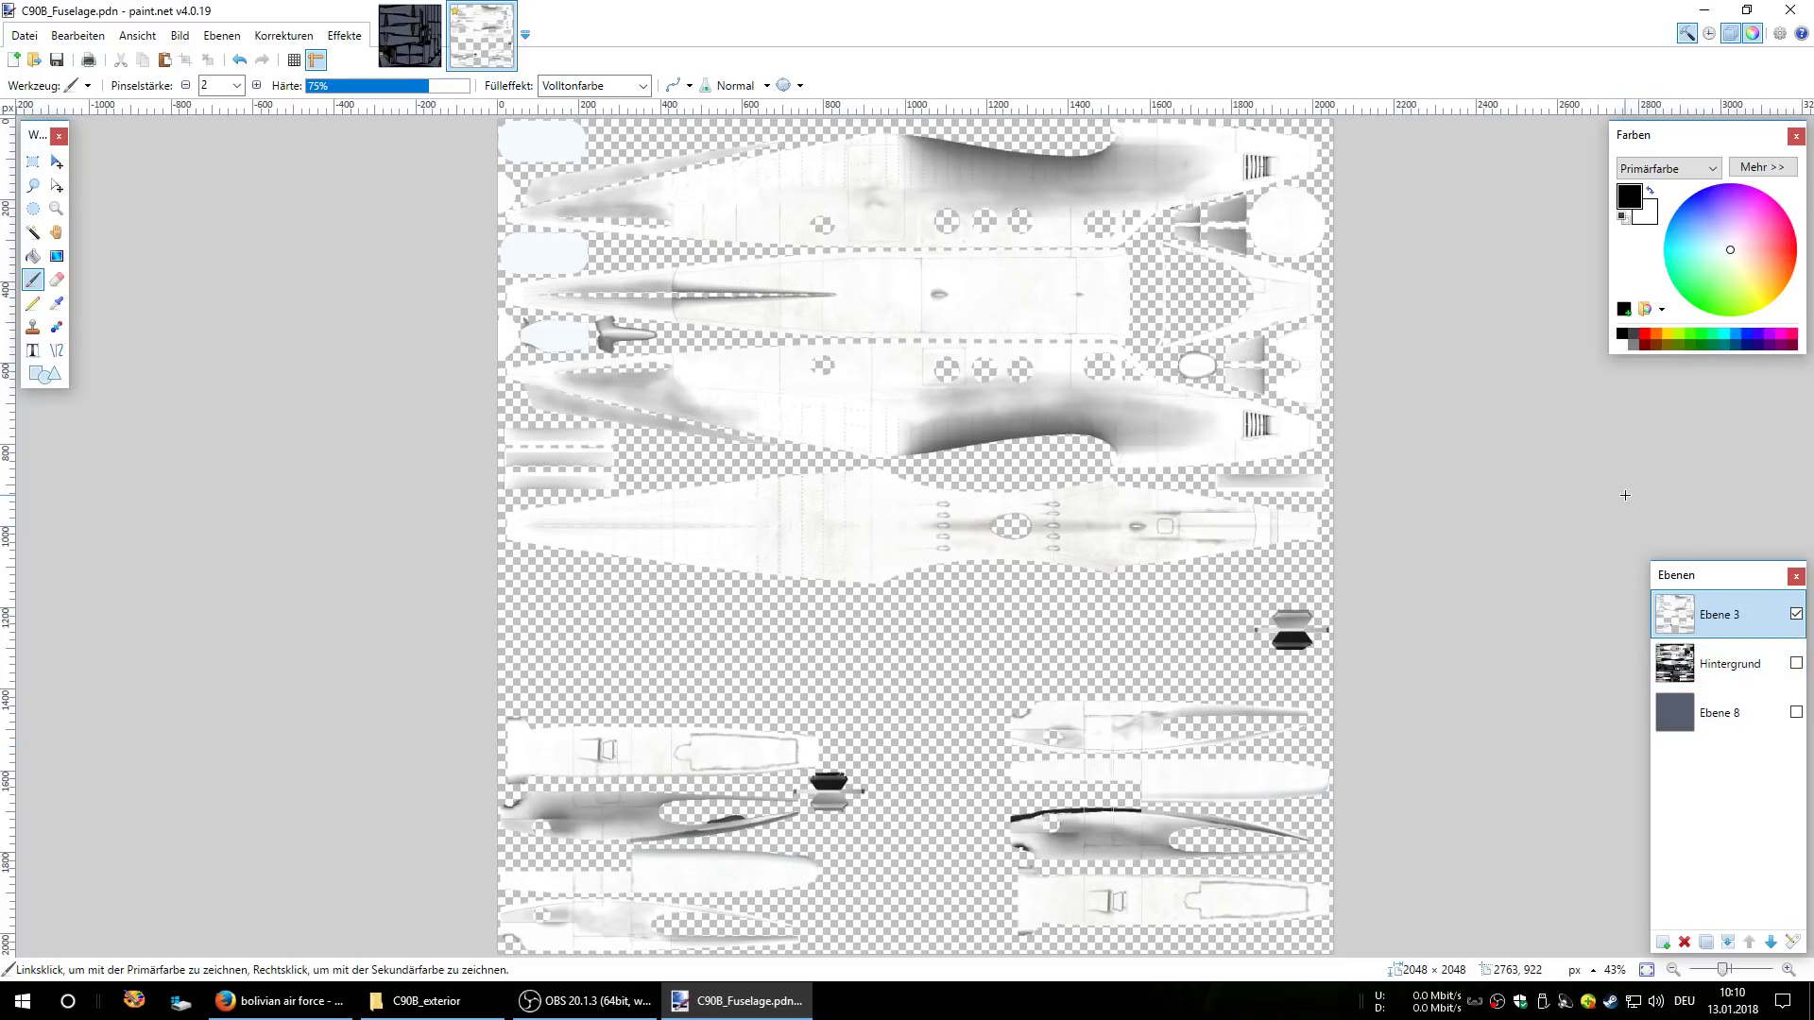
pyautogui.click(1797, 616)
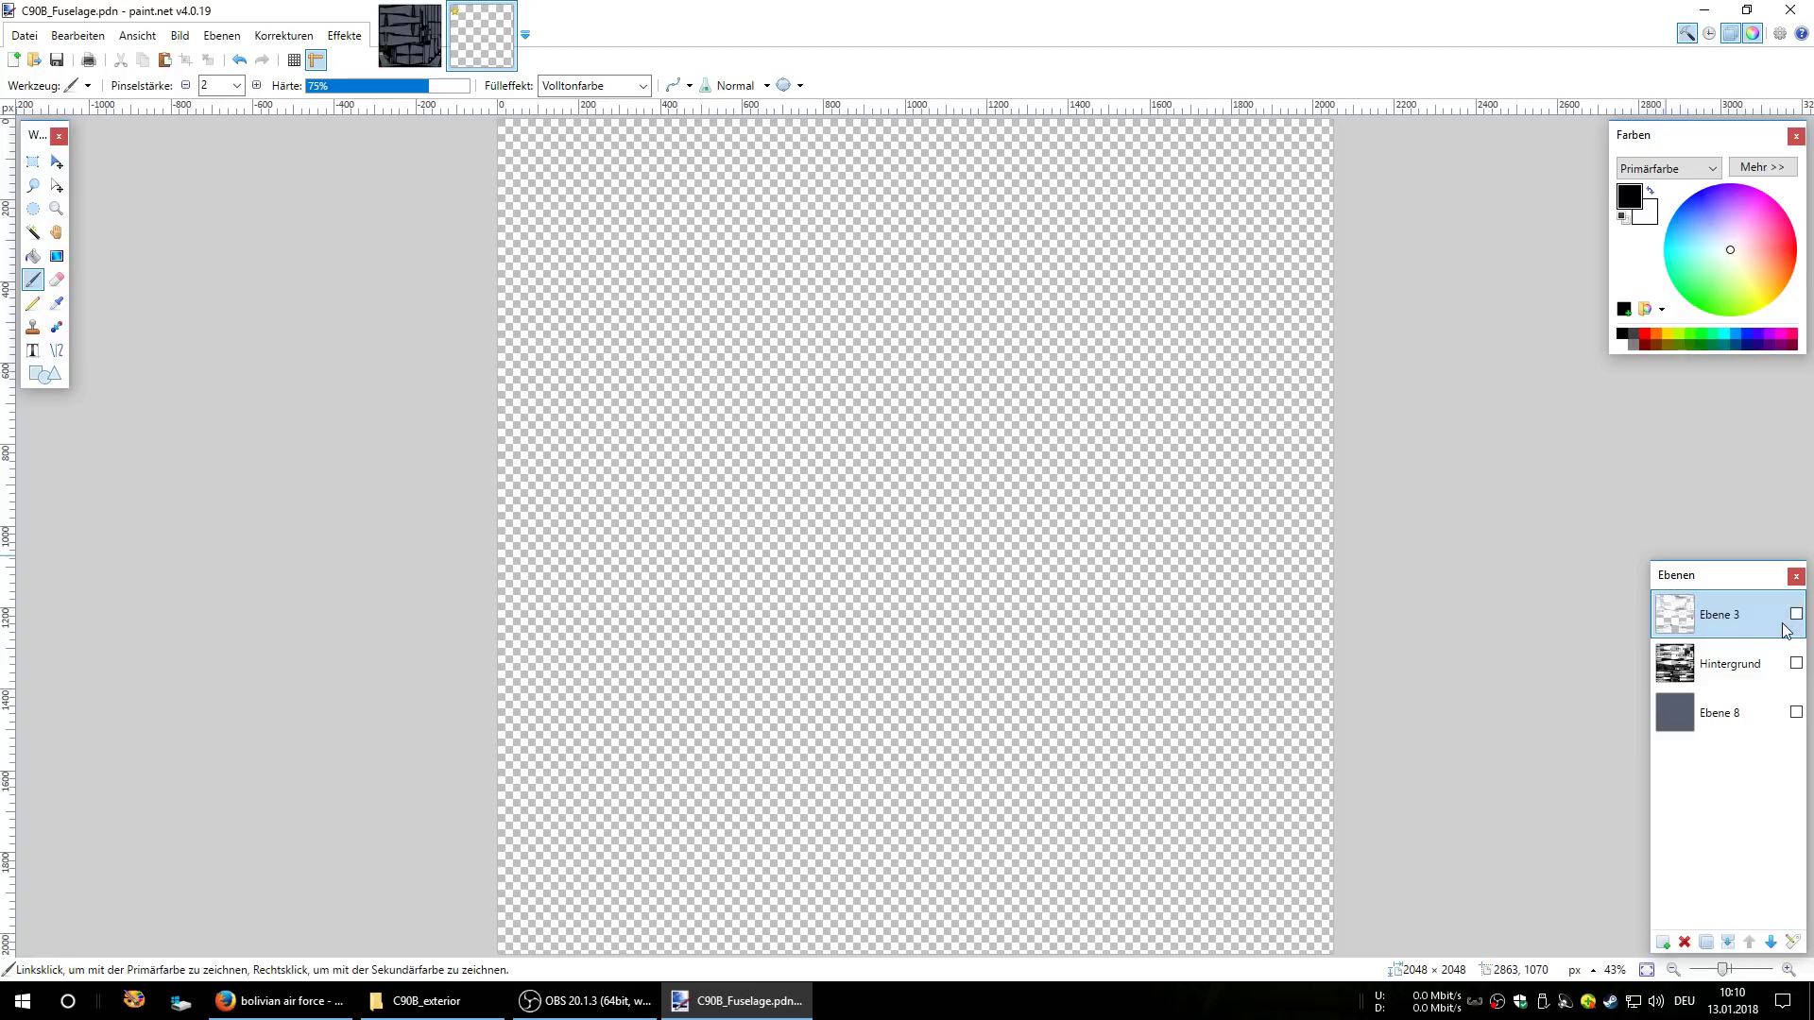
pyautogui.click(1796, 664)
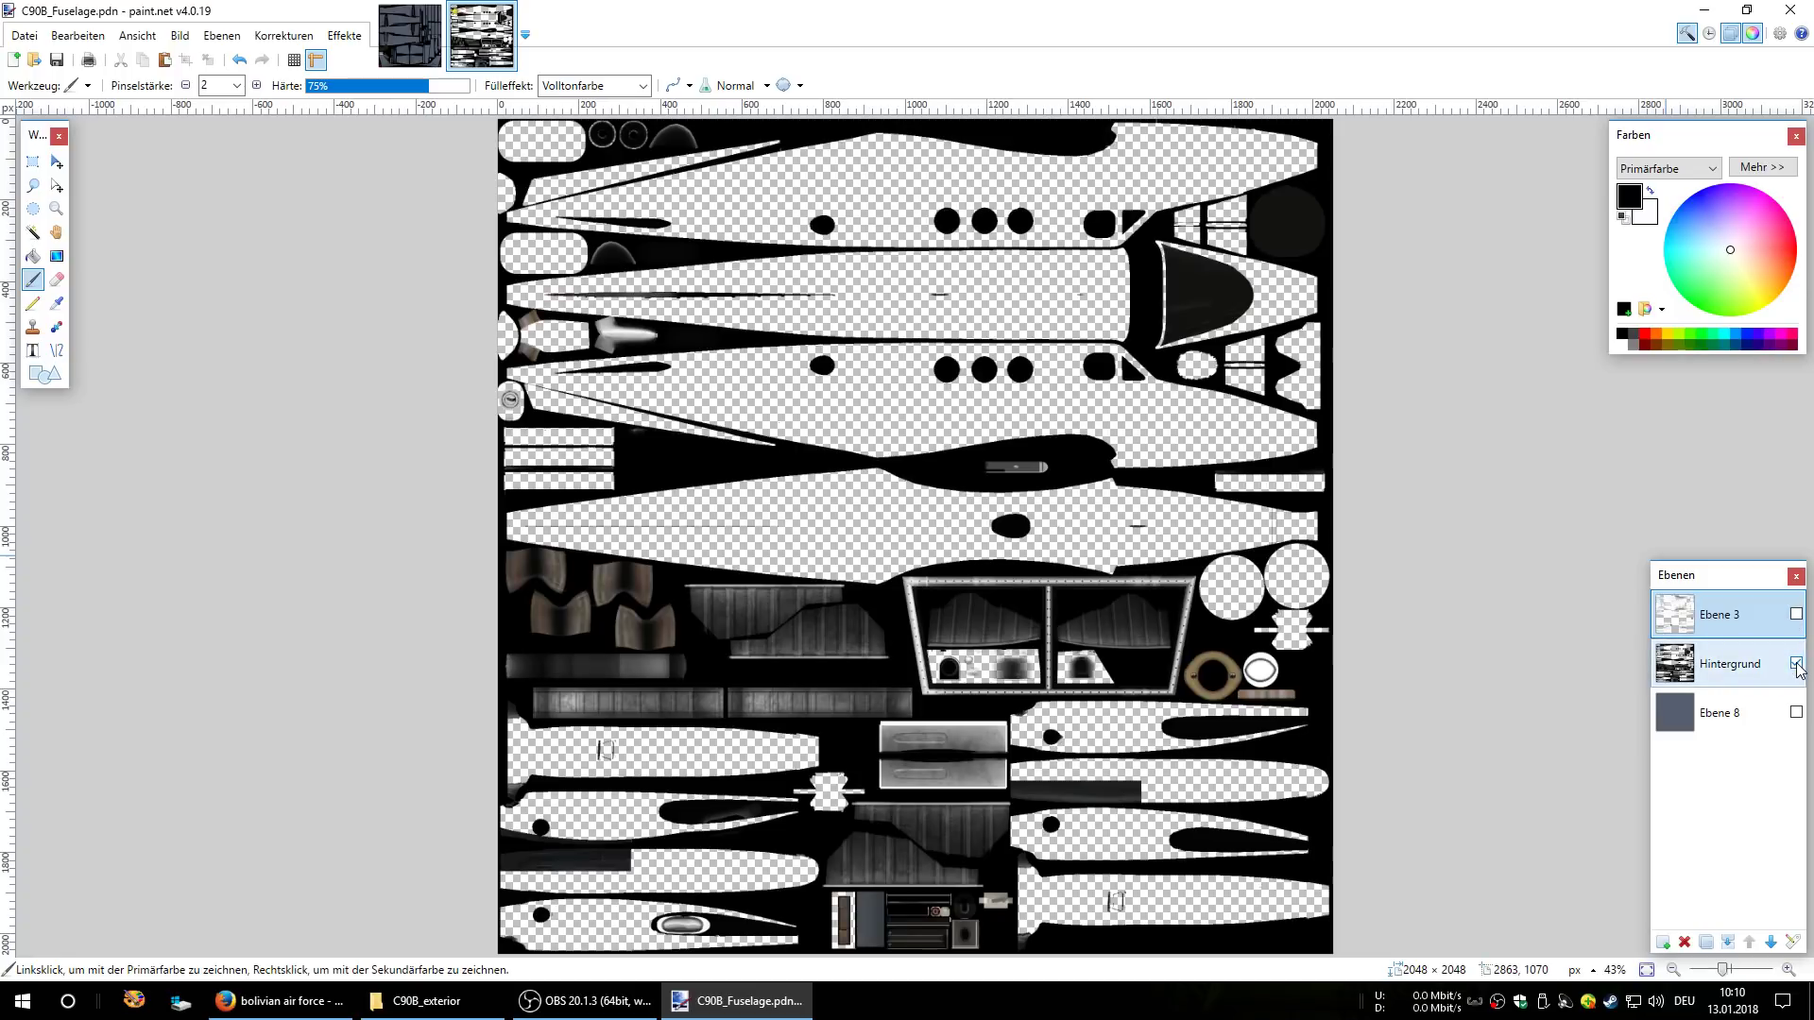
pyautogui.click(1796, 616)
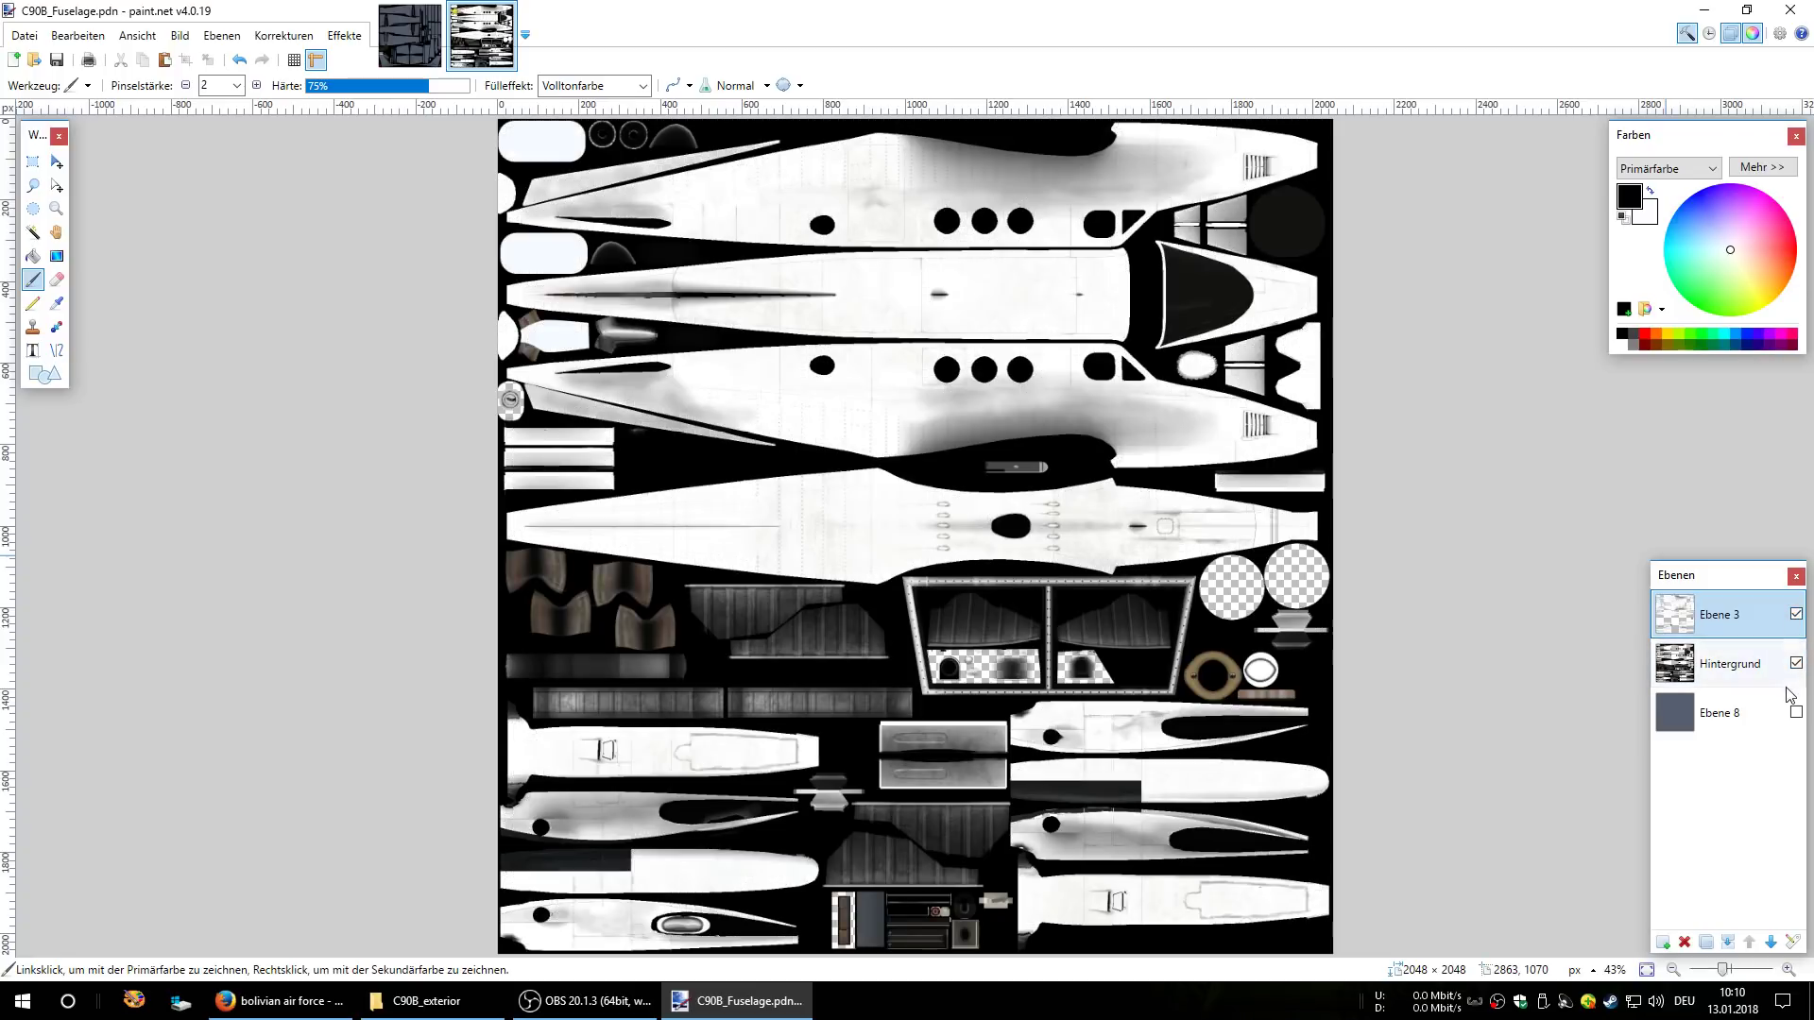
pyautogui.click(1797, 712)
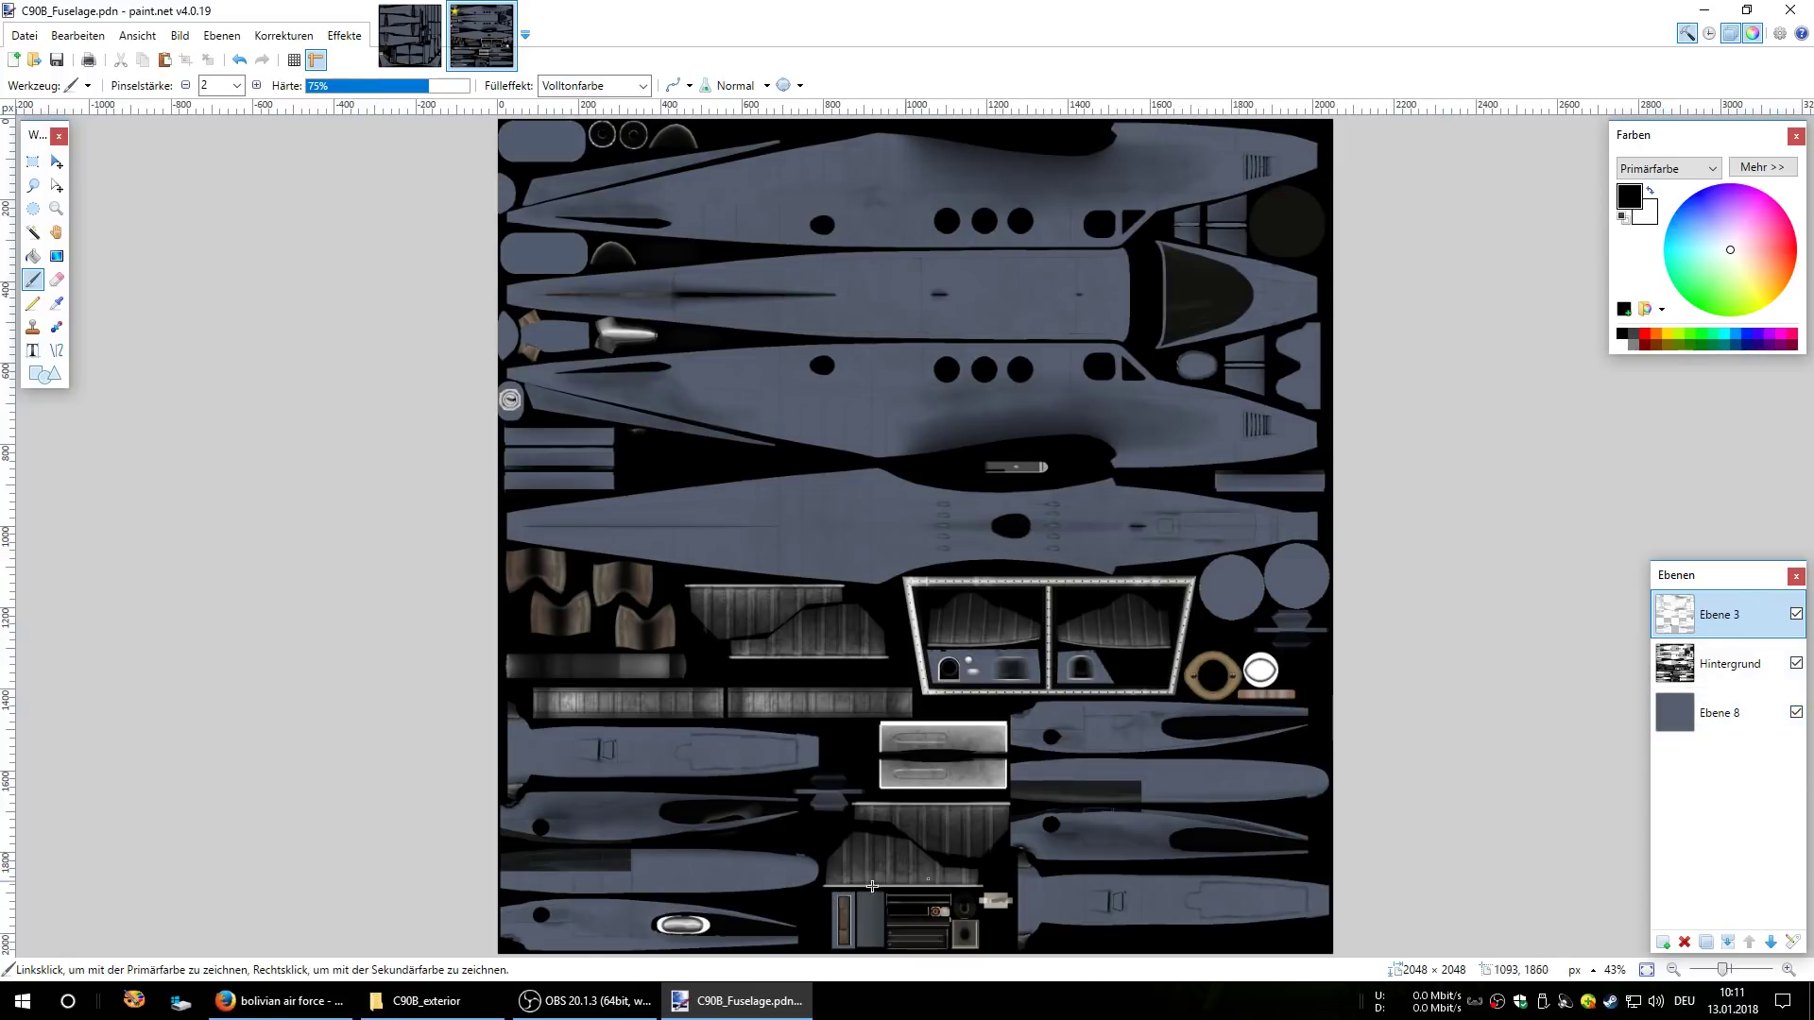
# - Switch to Firefox, open the Clavework Graphics F-86F picture from the Bolivian air force image results at full size, and copy it
pyautogui.moveTo(300, 1013)
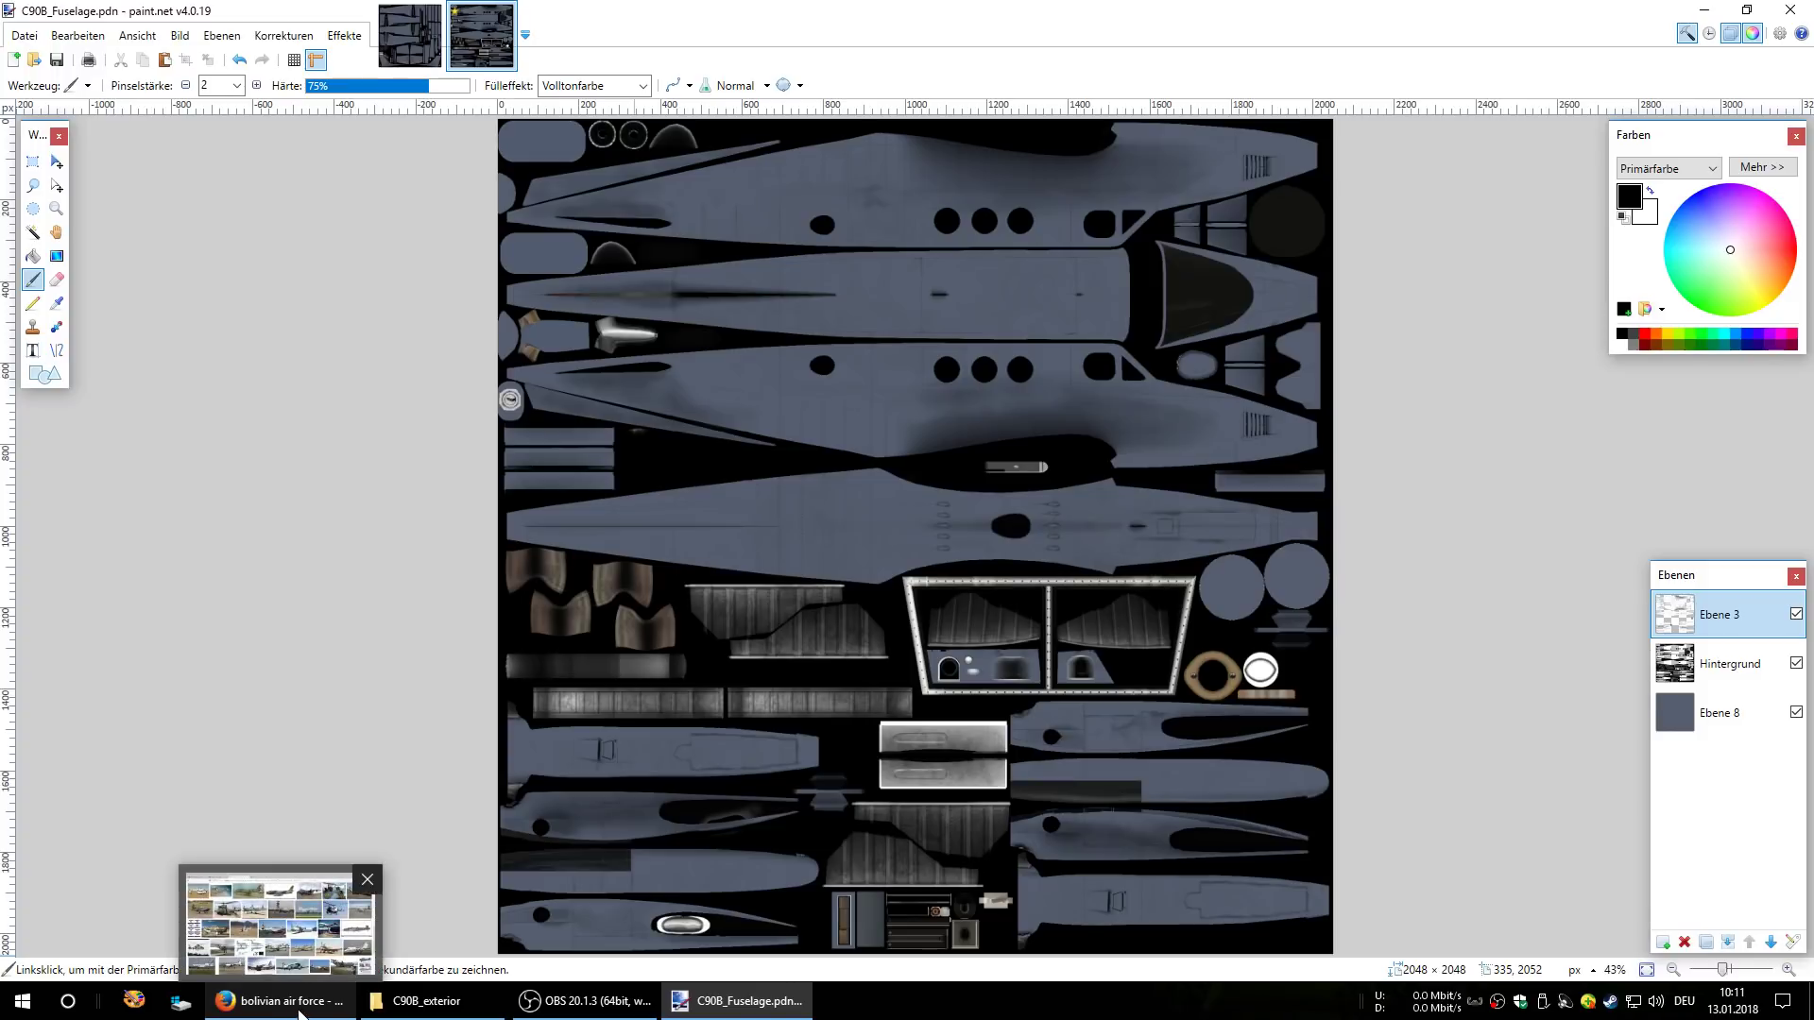
pyautogui.moveTo(439, 1011)
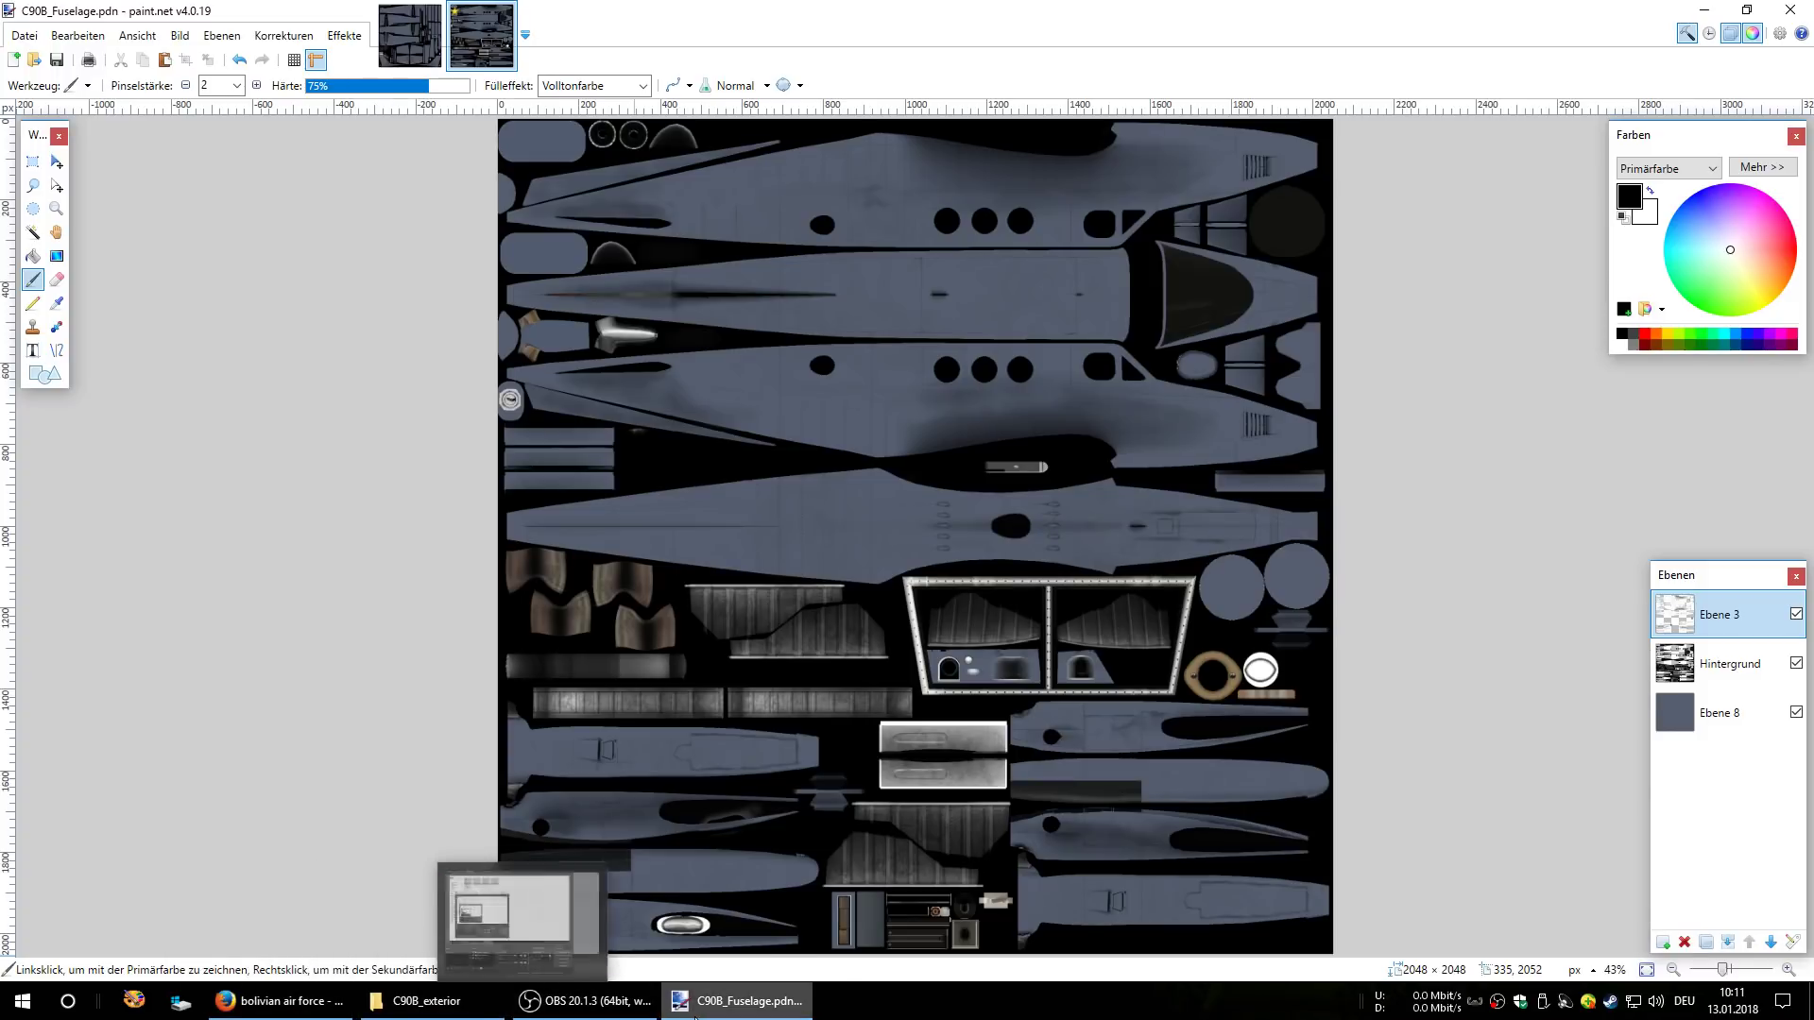
pyautogui.click(278, 1002)
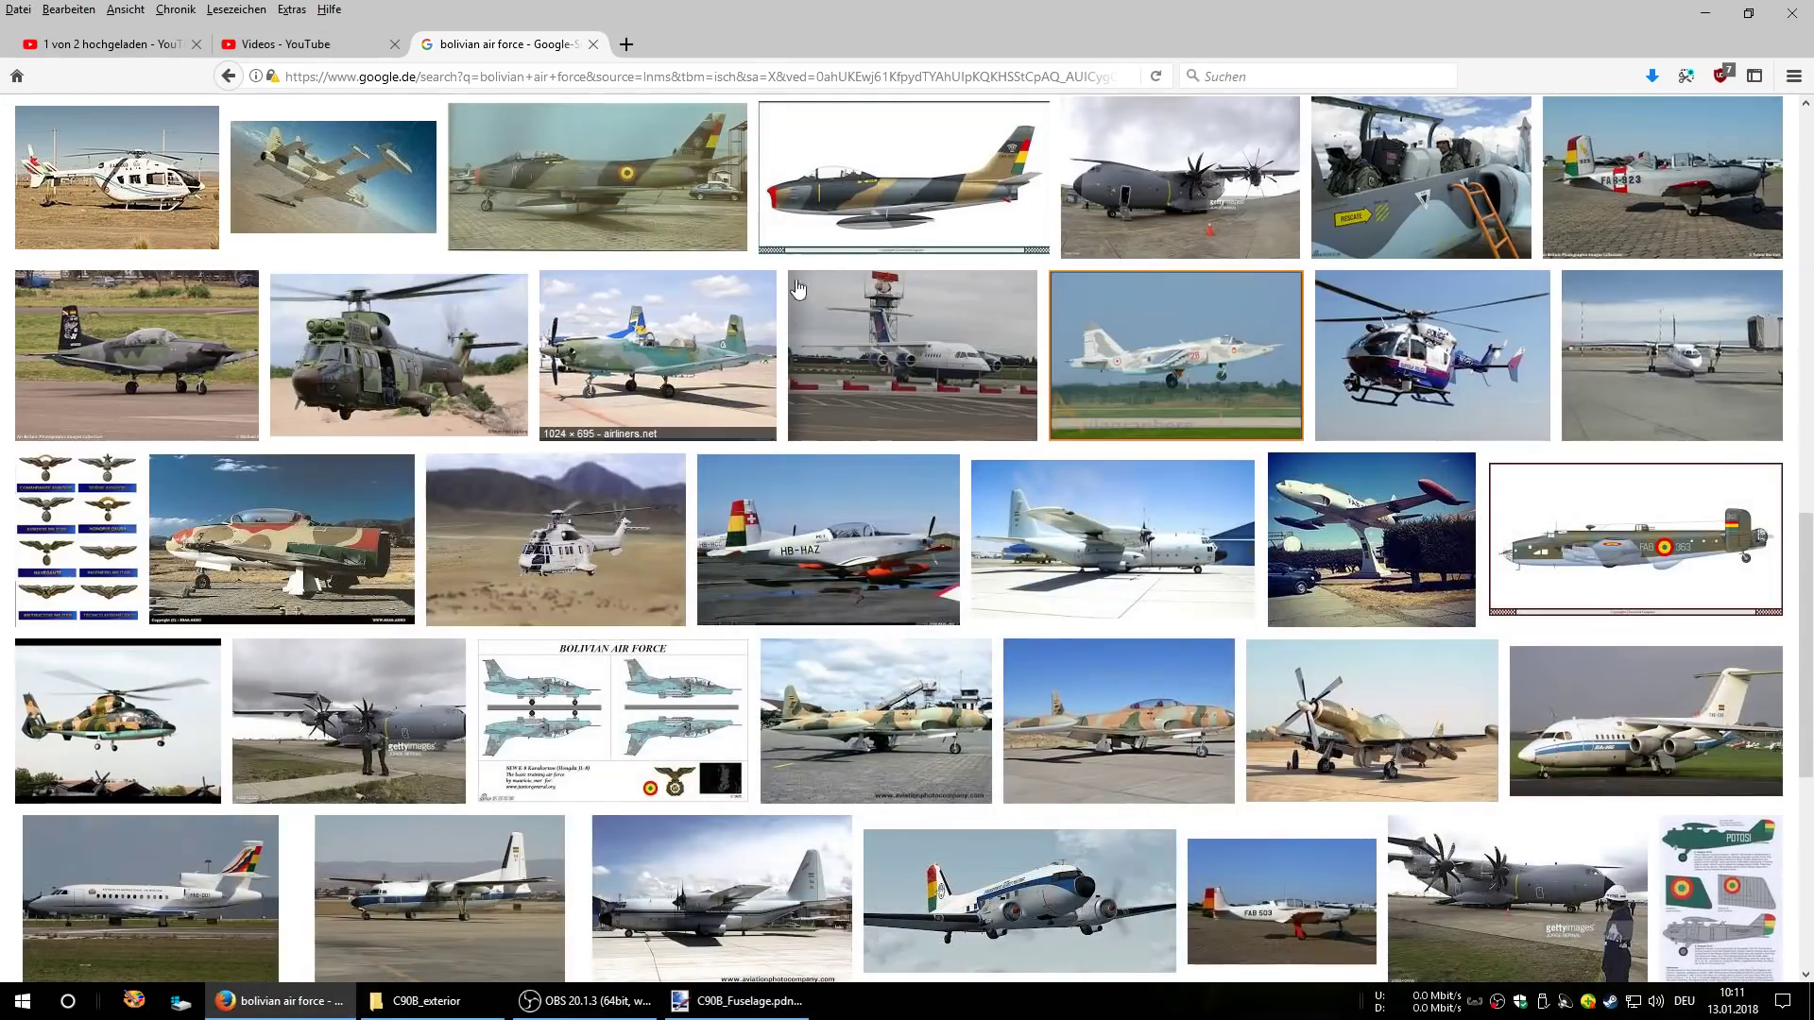
pyautogui.click(877, 202)
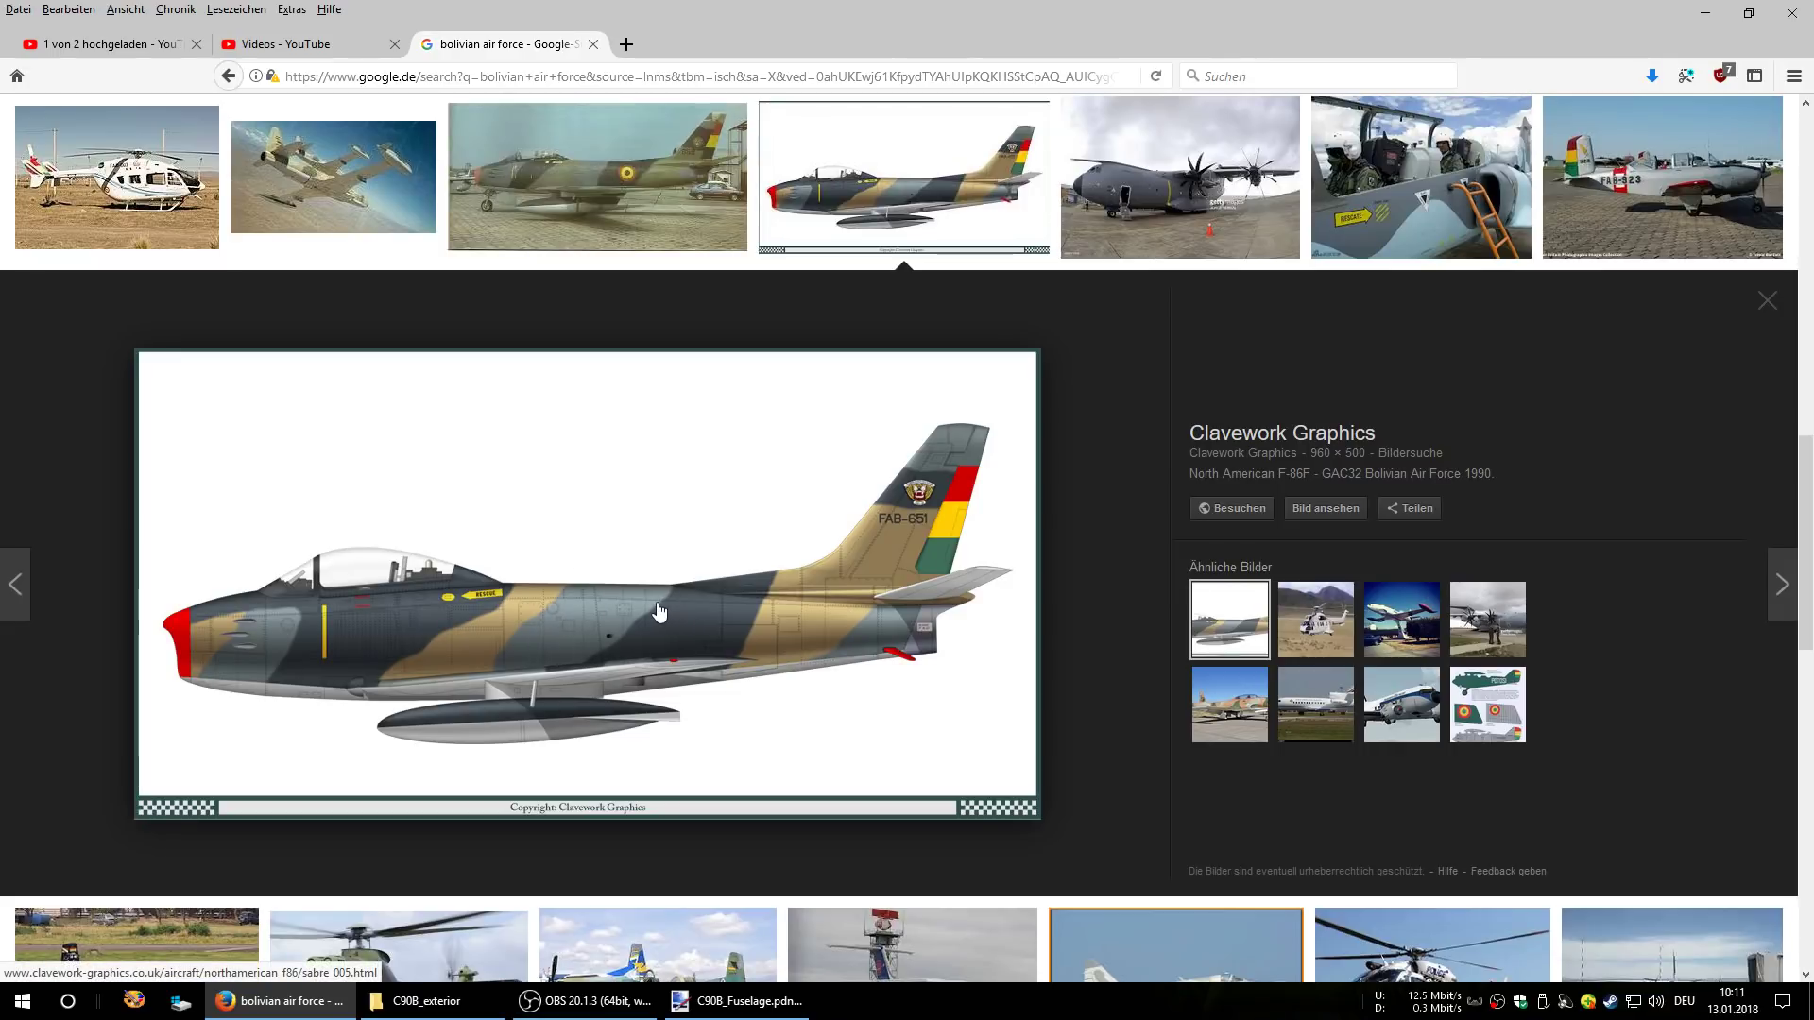
pyautogui.click(1327, 515)
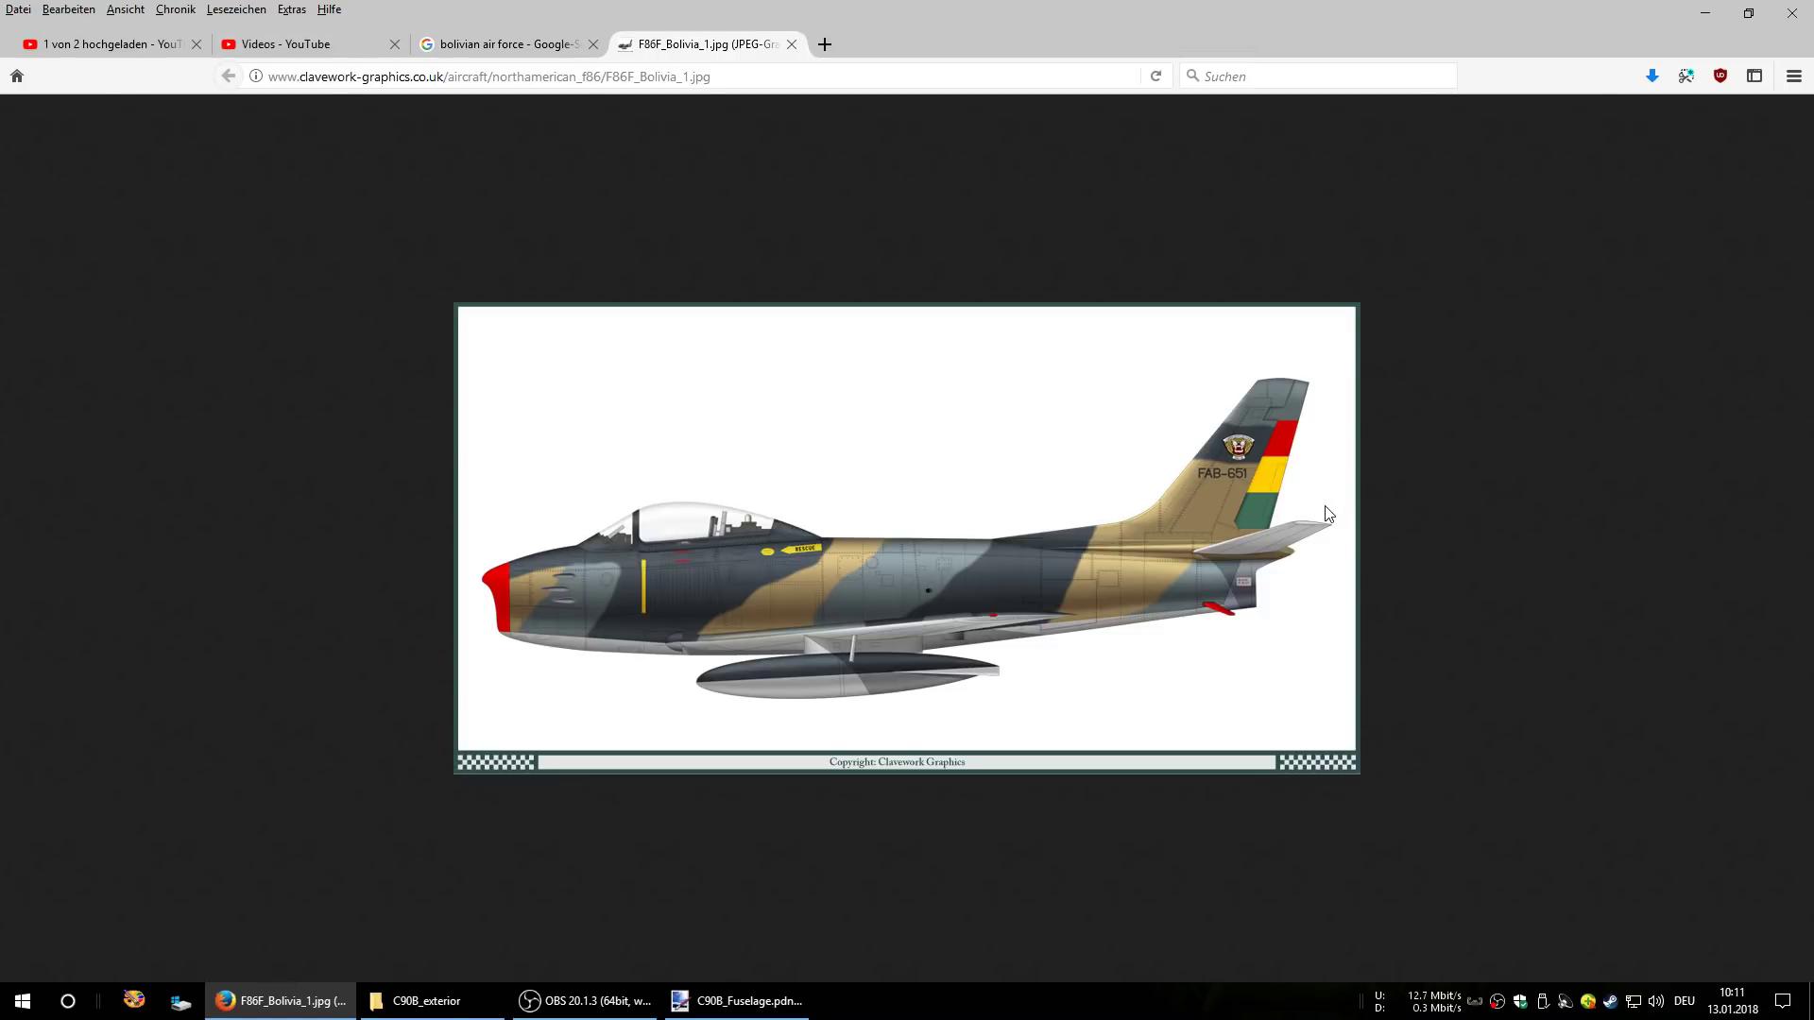
pyautogui.rightClick(992, 581)
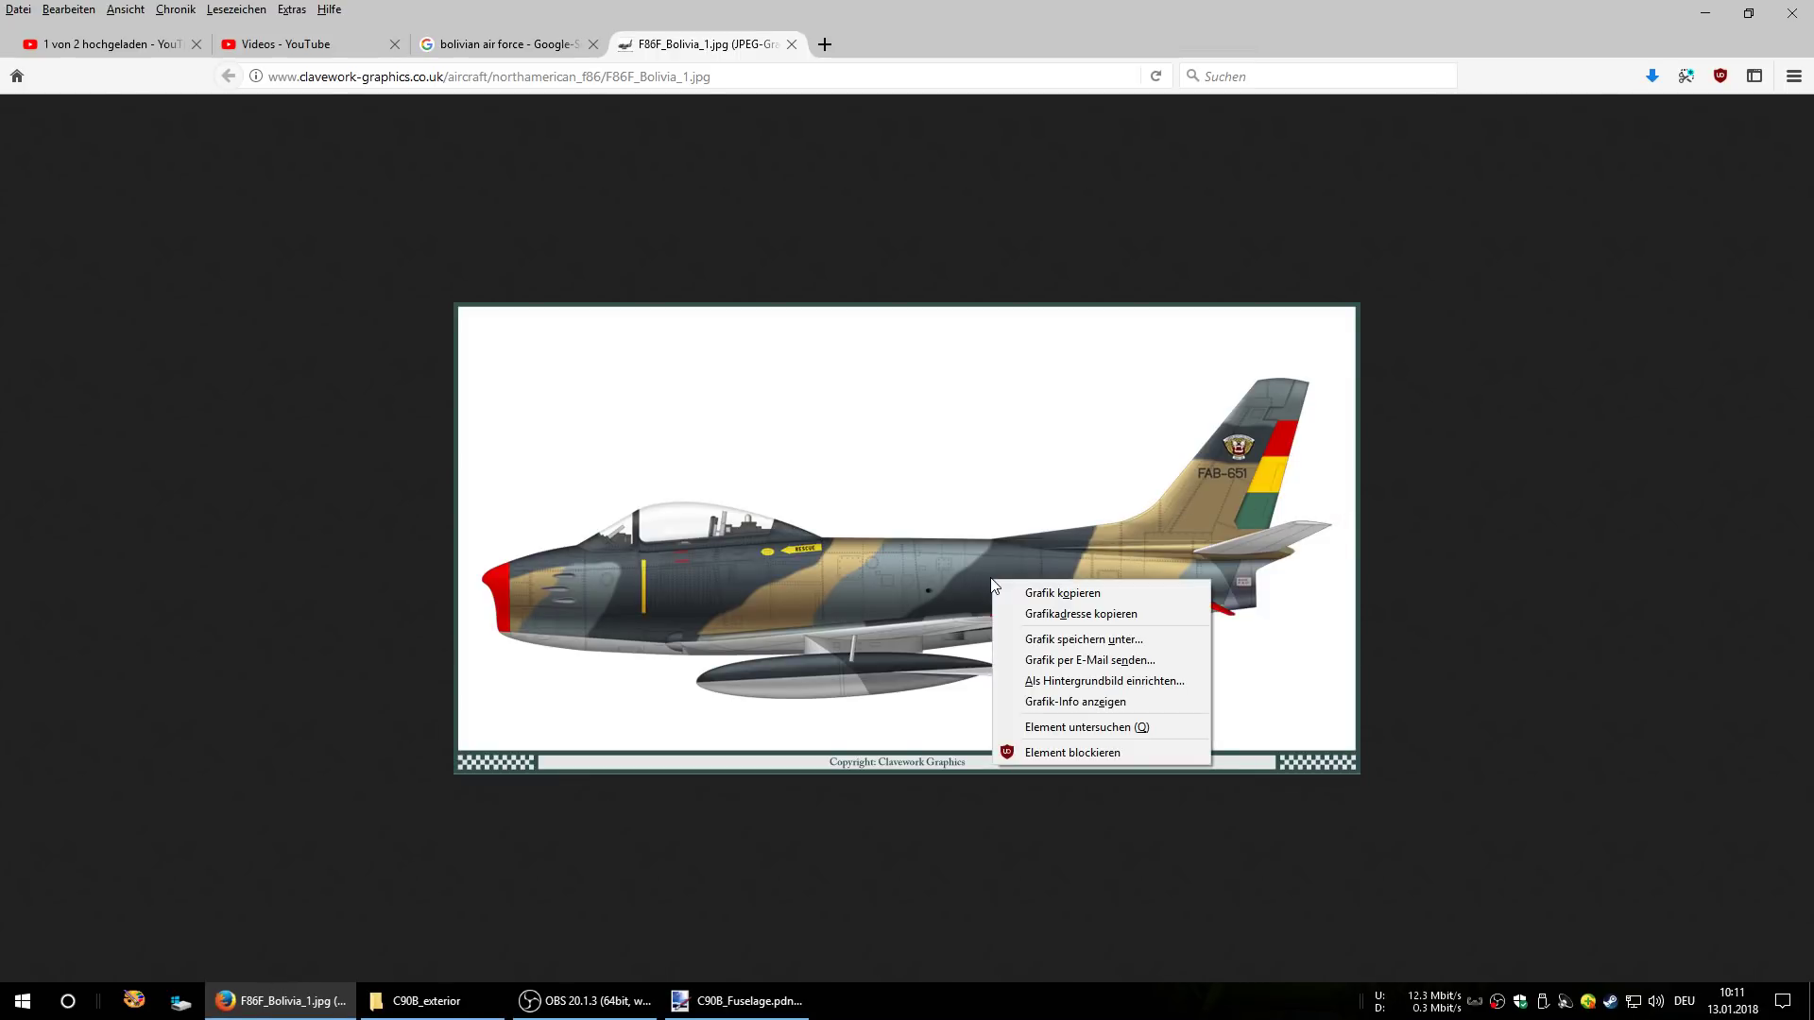
pyautogui.click(1062, 593)
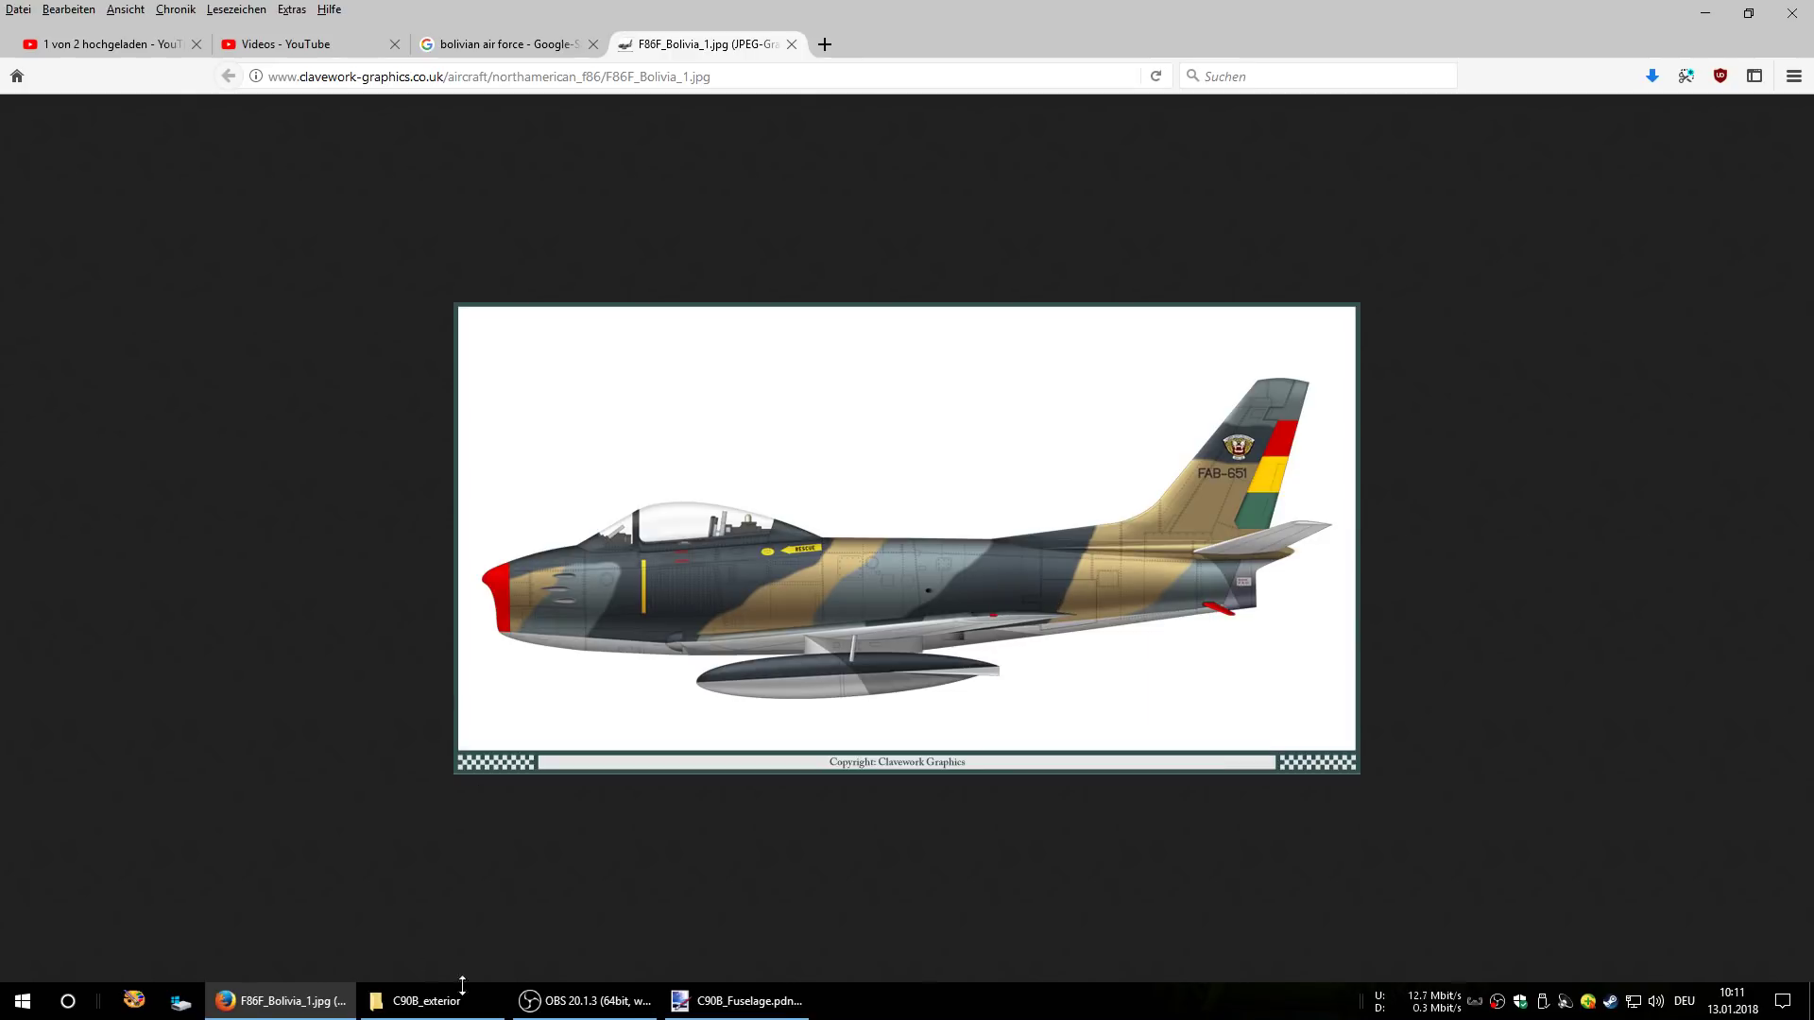
# - Return to paint.net and paste the copied F-86F picture as a new image
pyautogui.click(740, 1000)
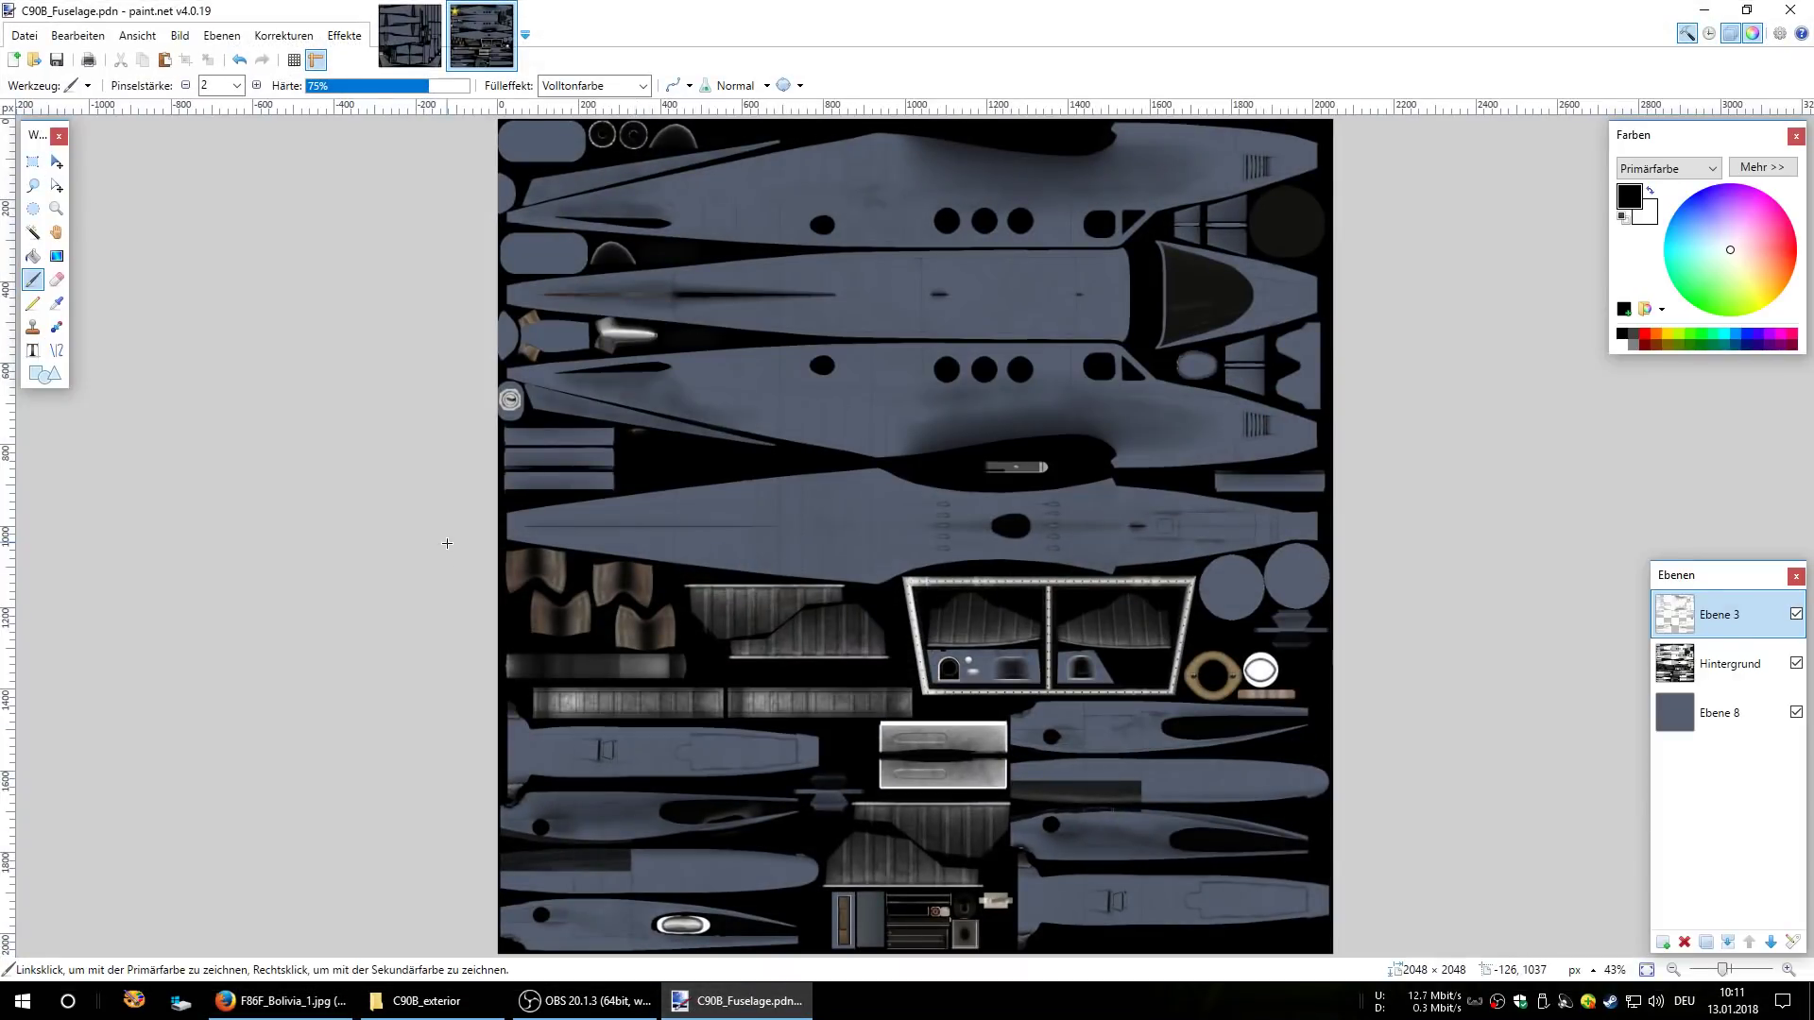
pyautogui.click(76, 37)
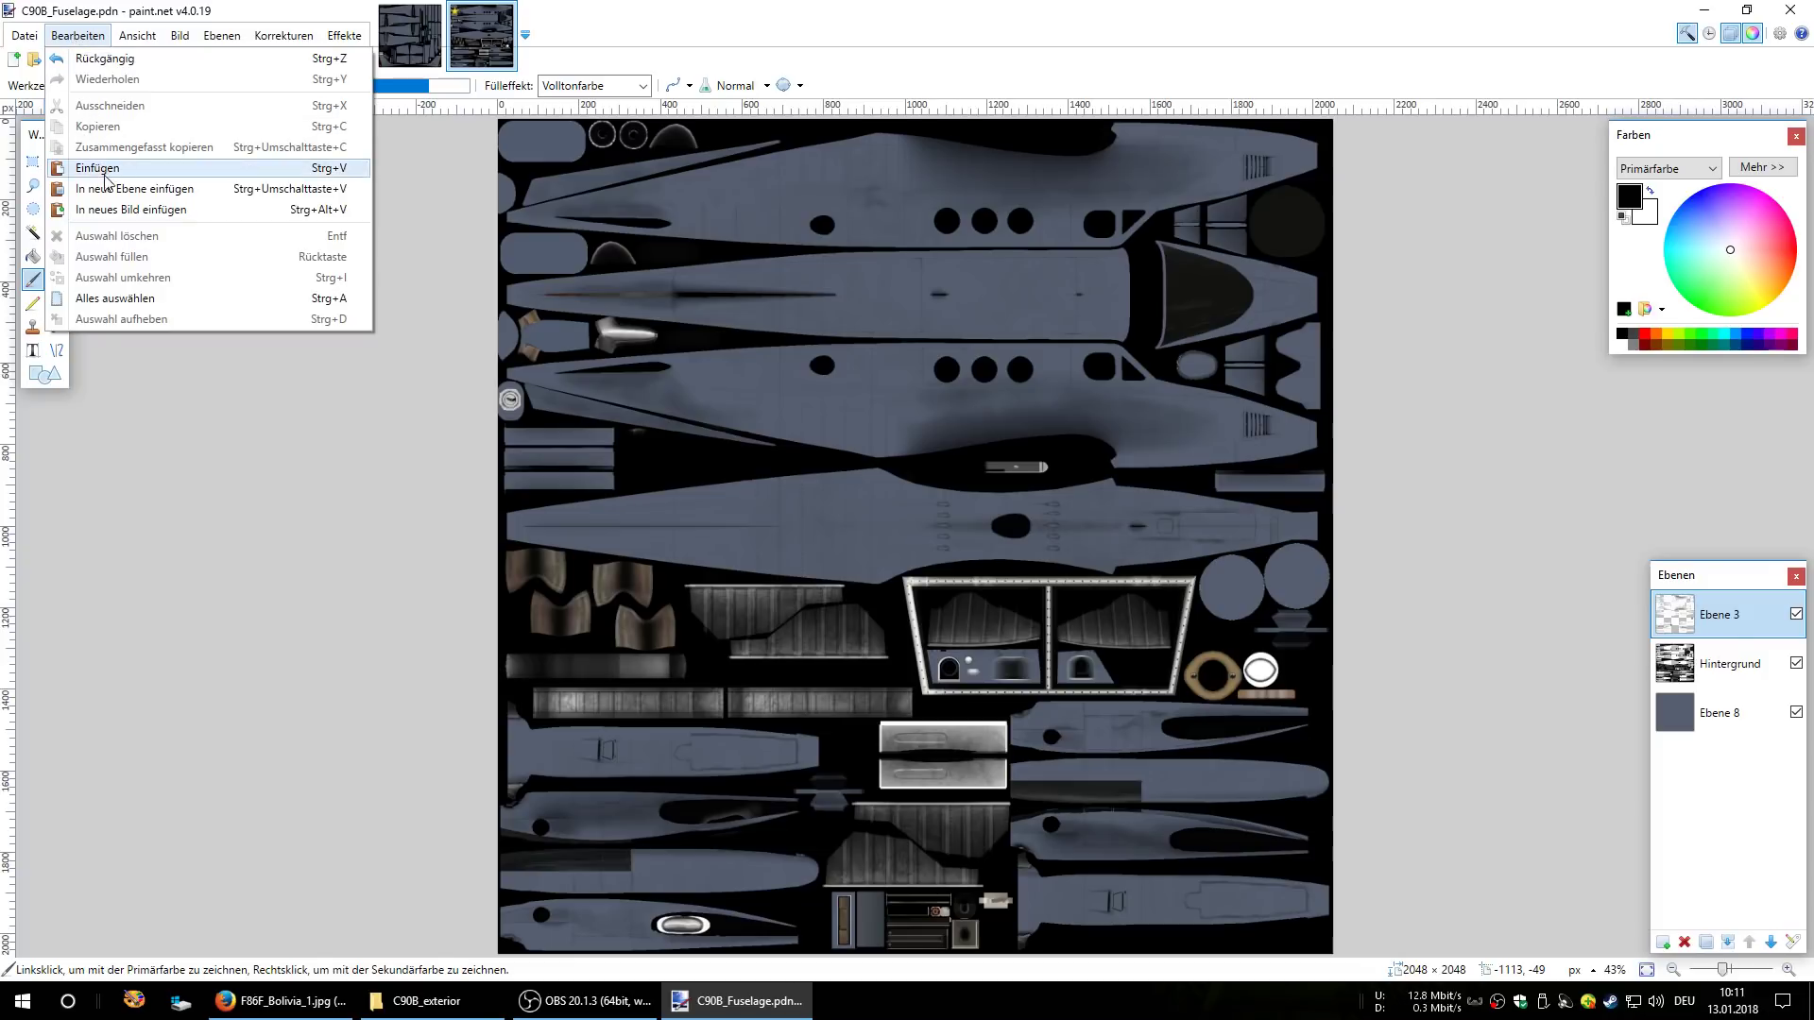
pyautogui.click(110, 210)
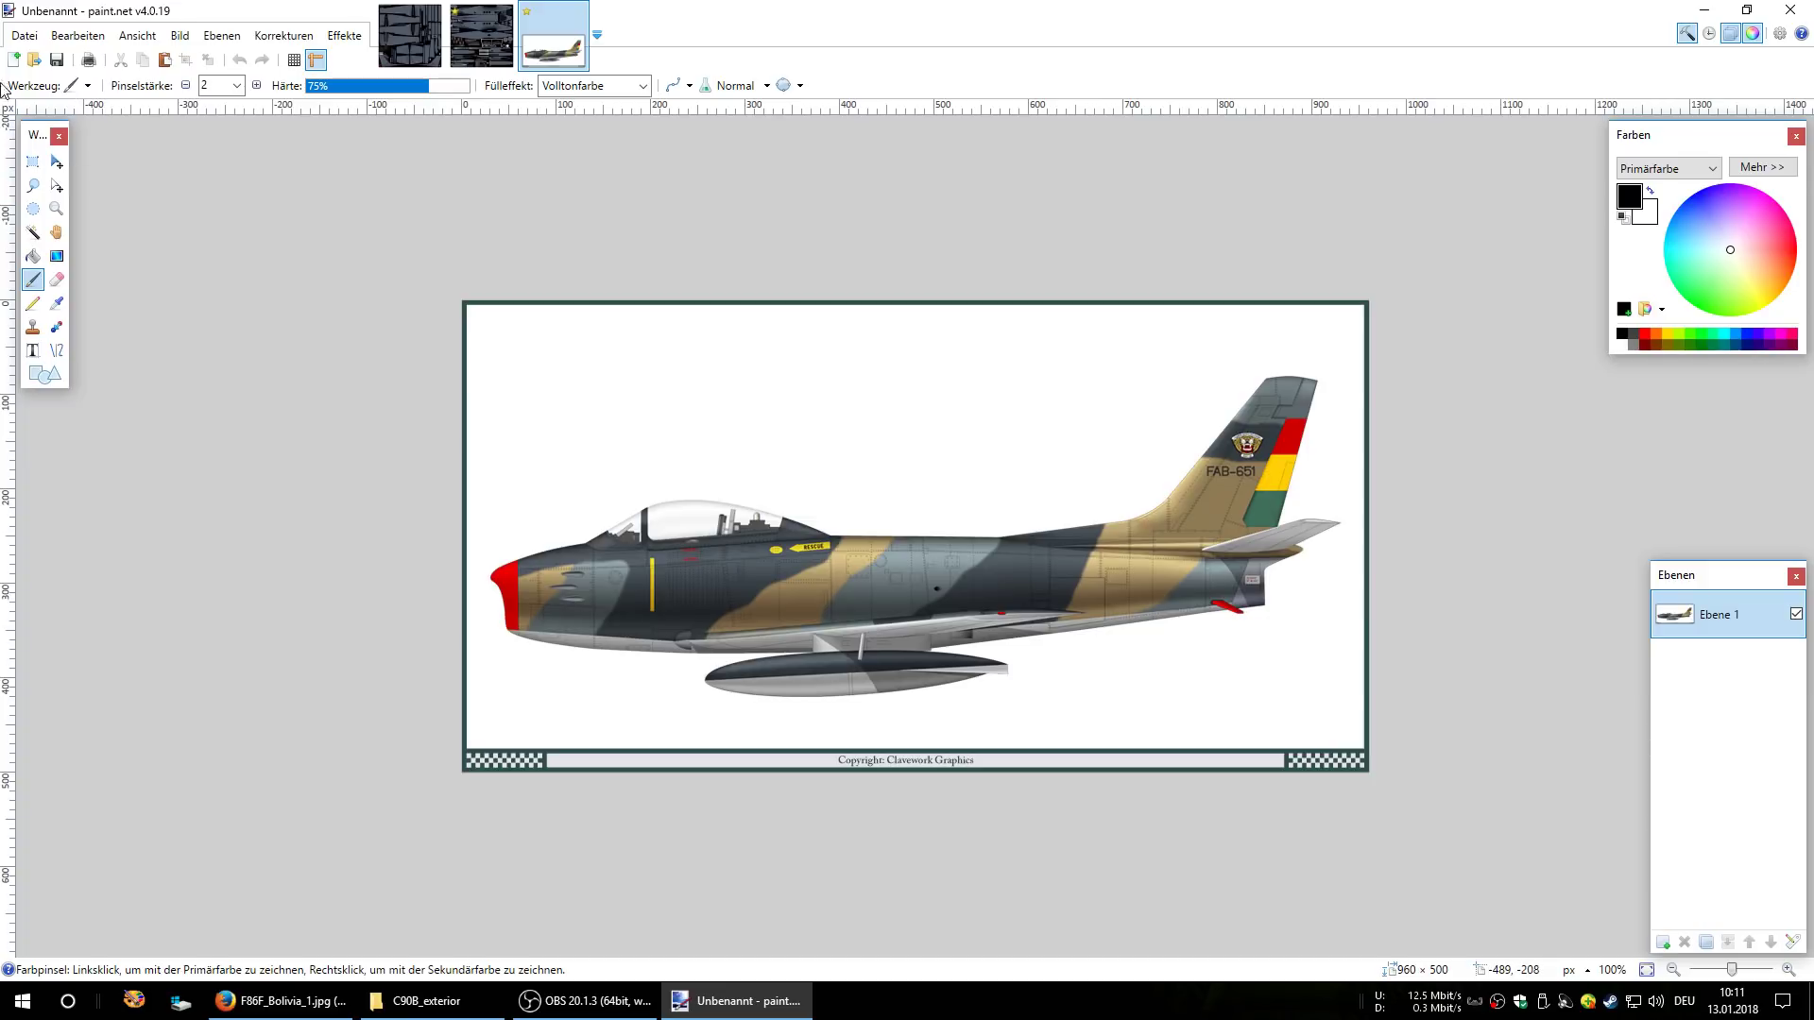
# - Sample the tan camouflage colour from the F-86F picture and fill the whole Ebene 8 layer of C90B_Fuselage.pdn with it
pyautogui.click(59, 304)
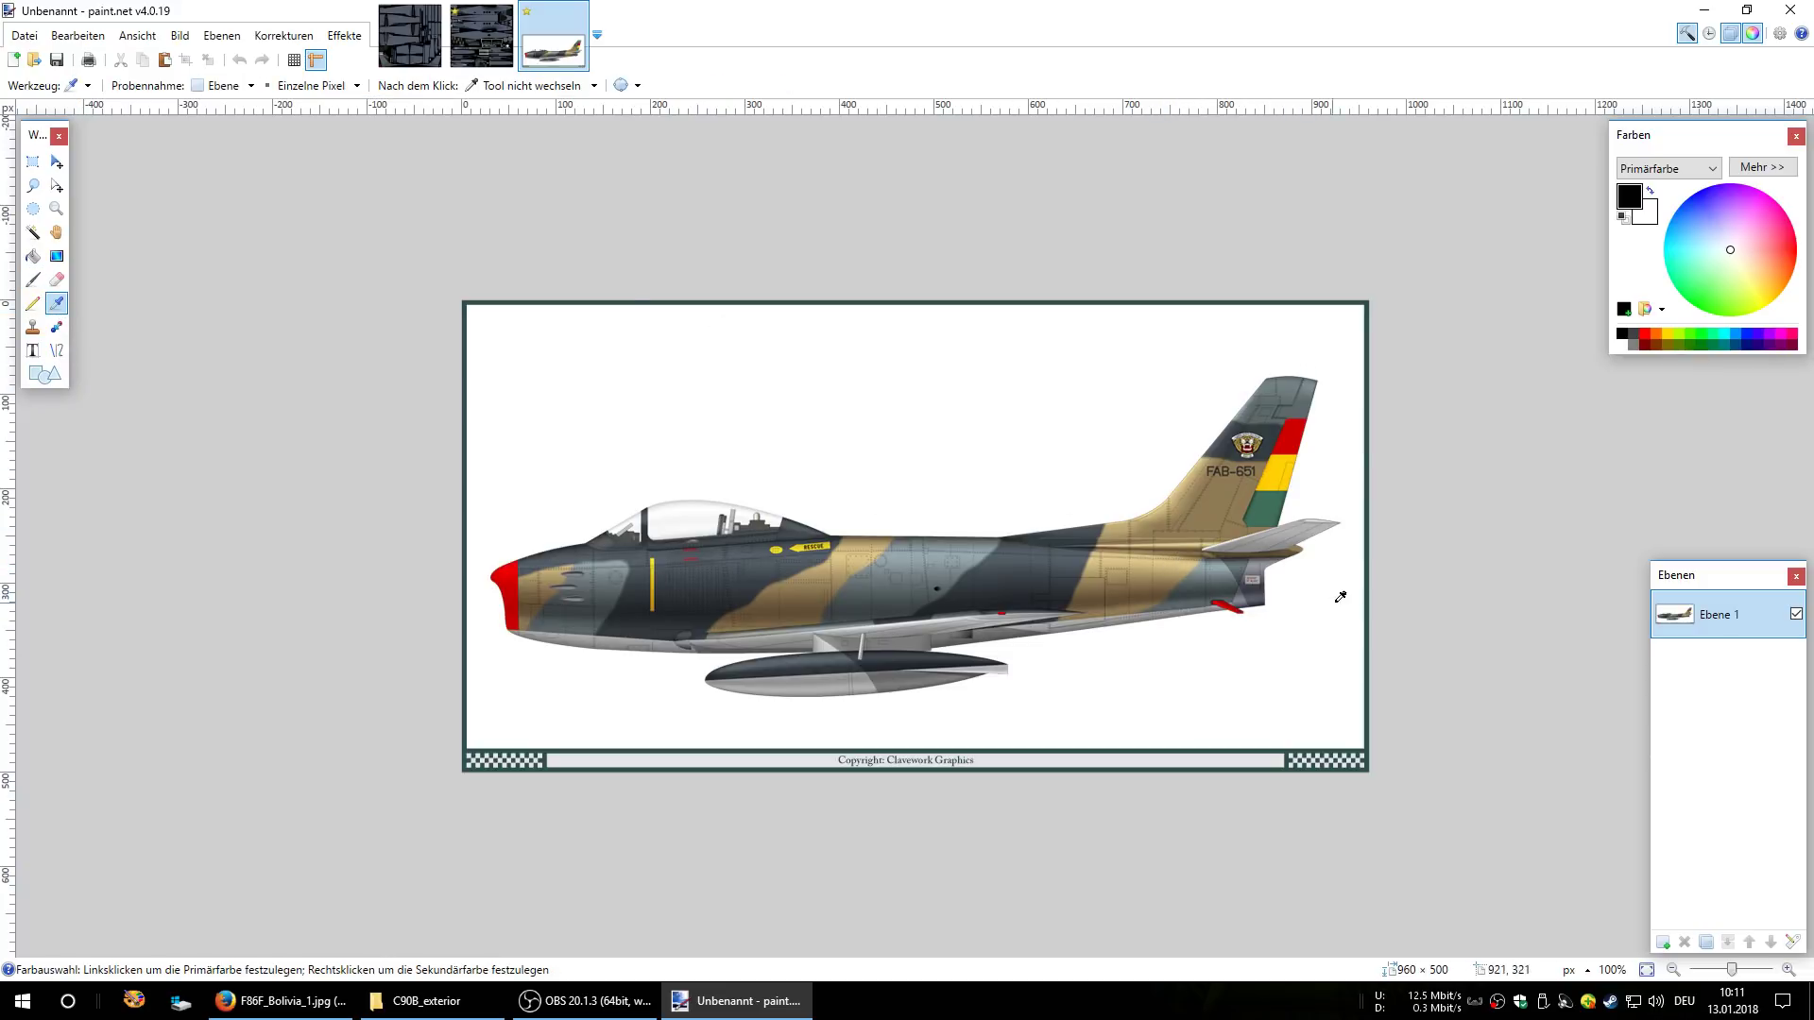
pyautogui.click(1173, 570)
pyautogui.click(479, 47)
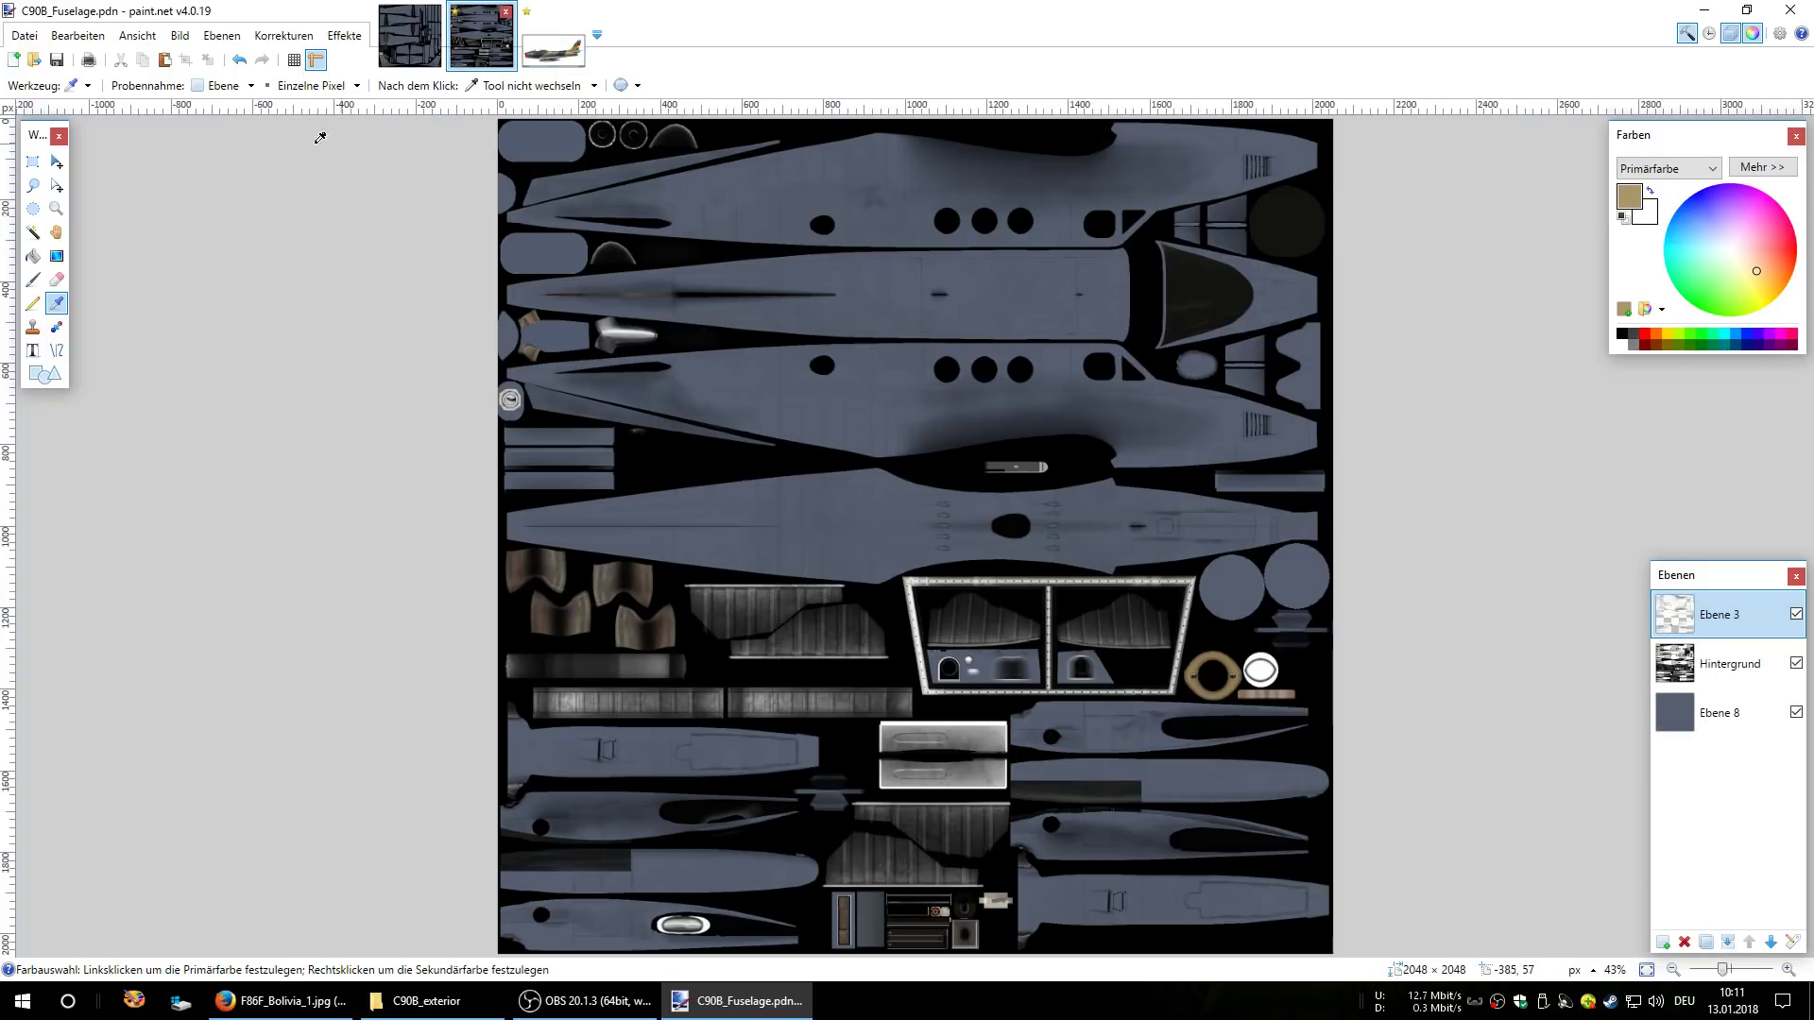
pyautogui.click(72, 41)
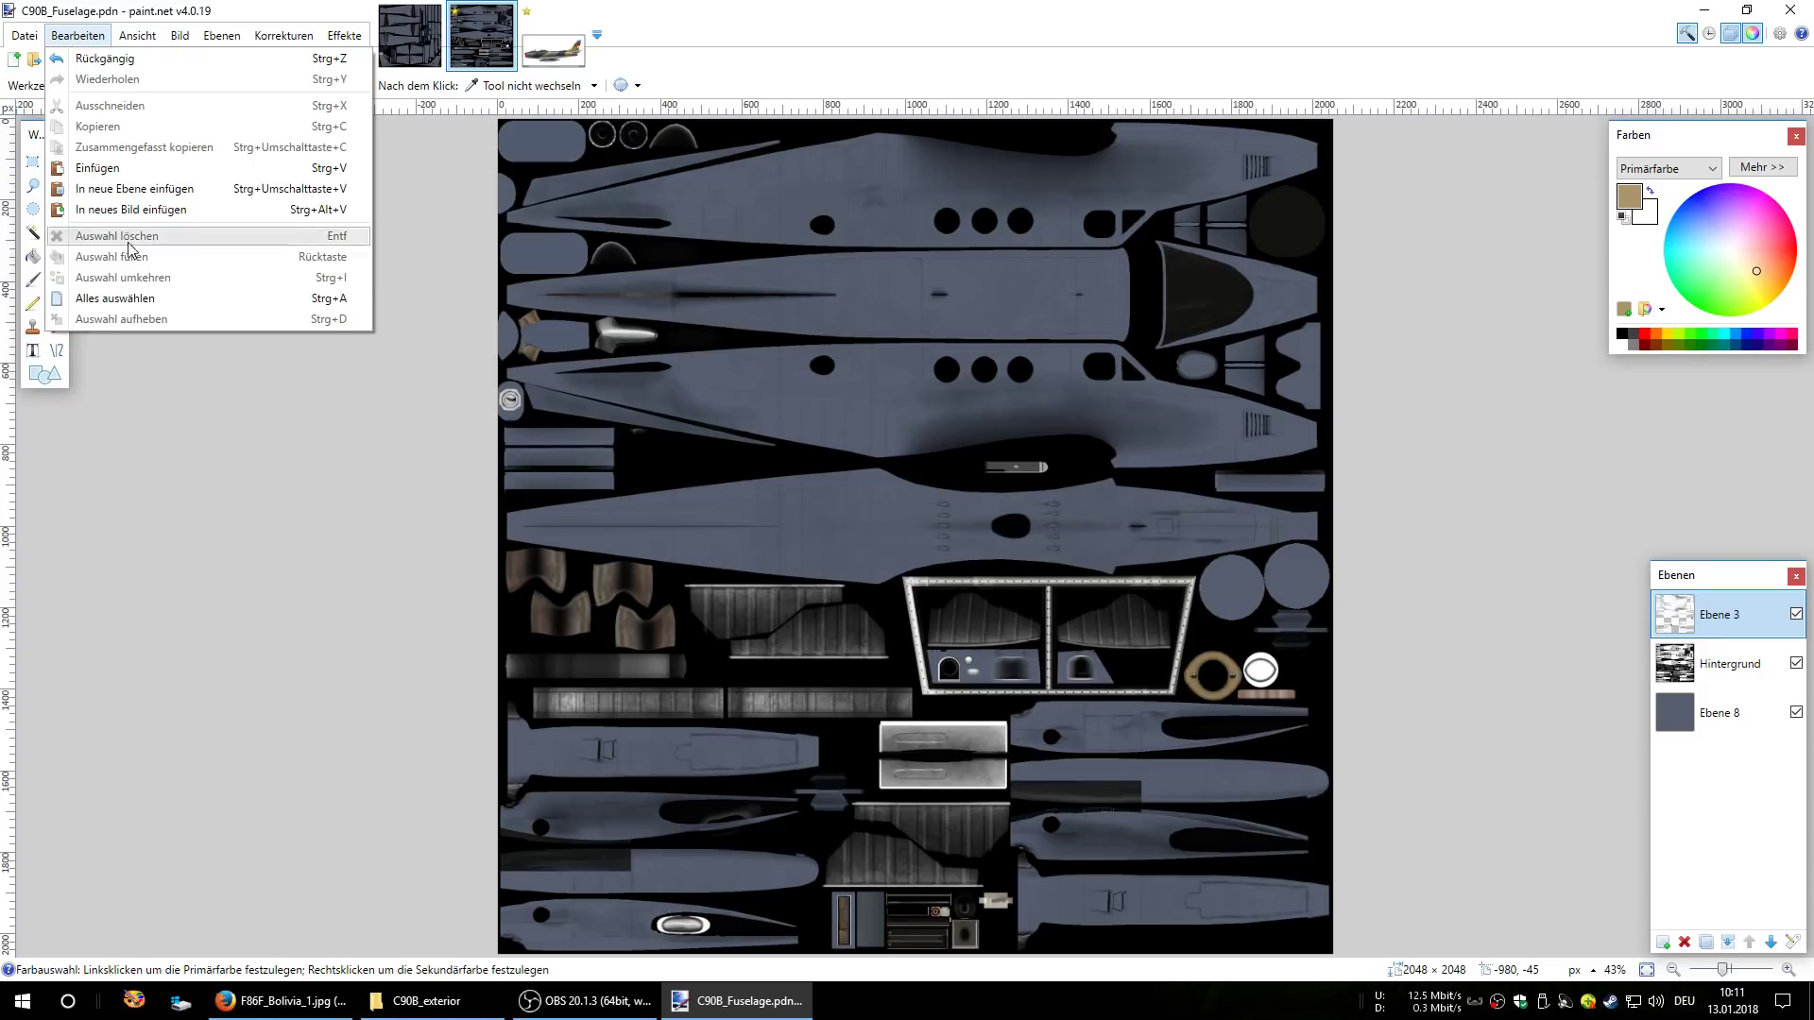
pyautogui.click(130, 304)
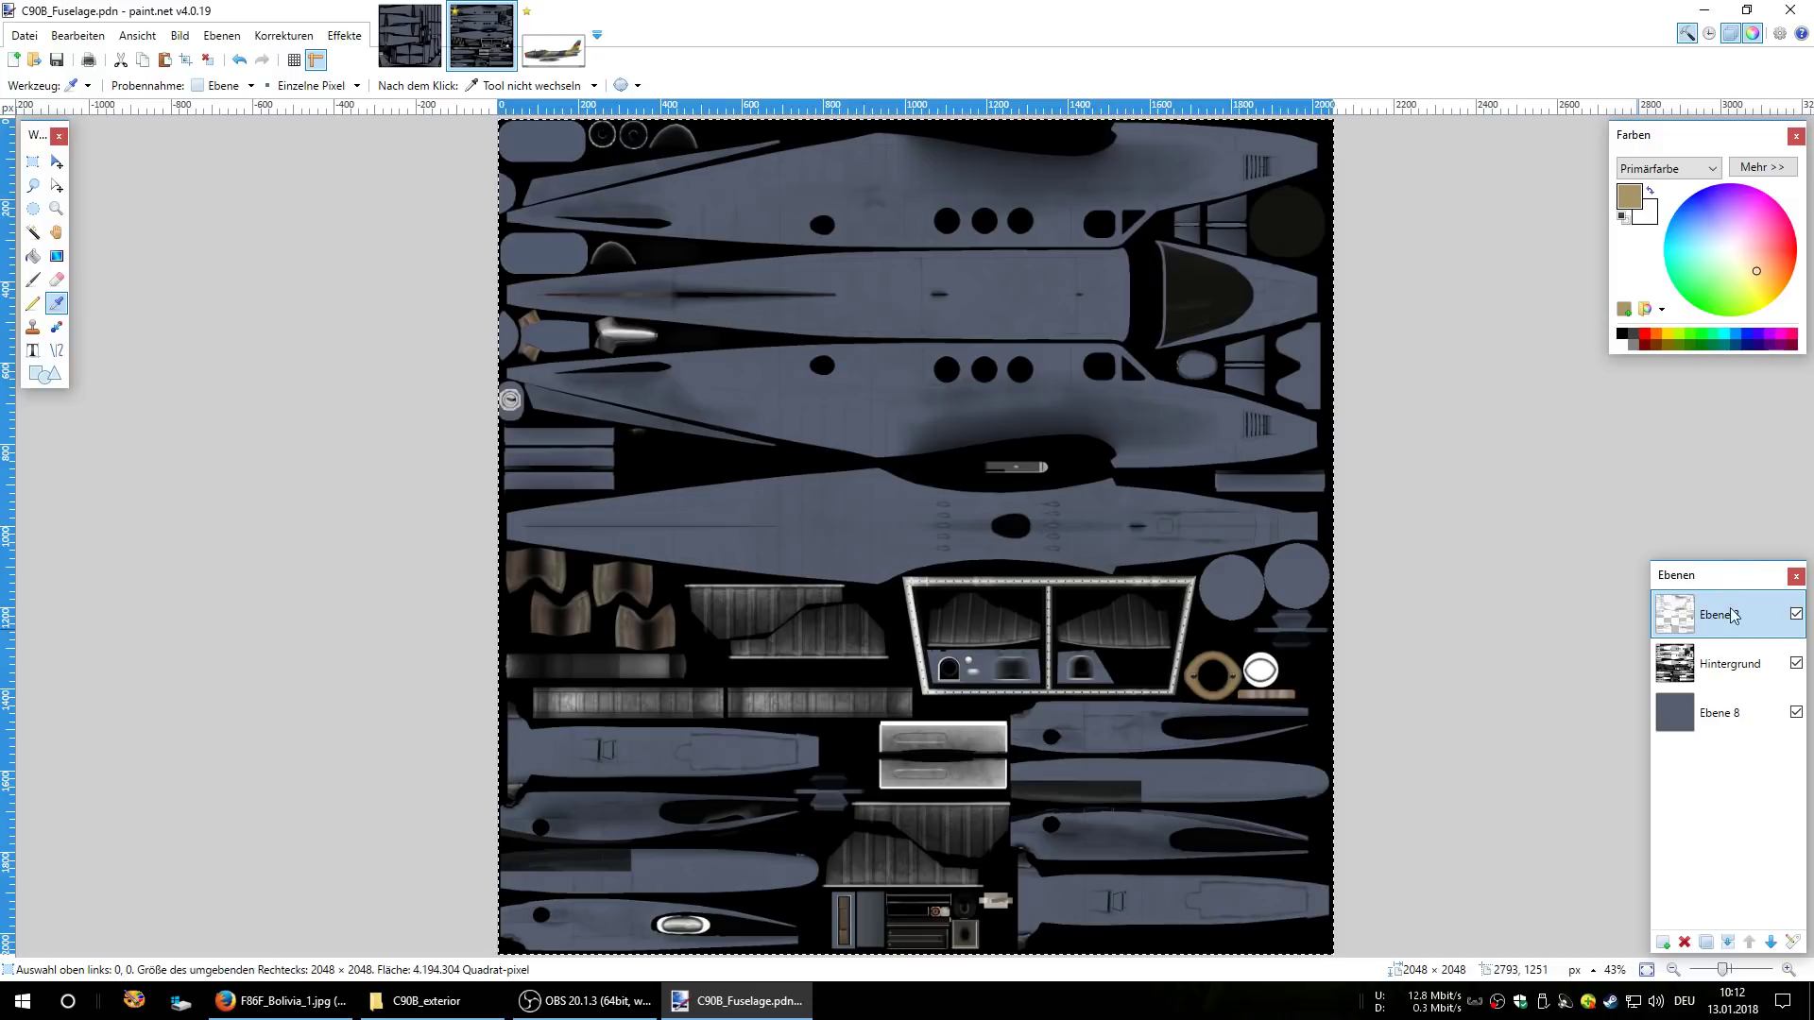
pyautogui.click(1675, 723)
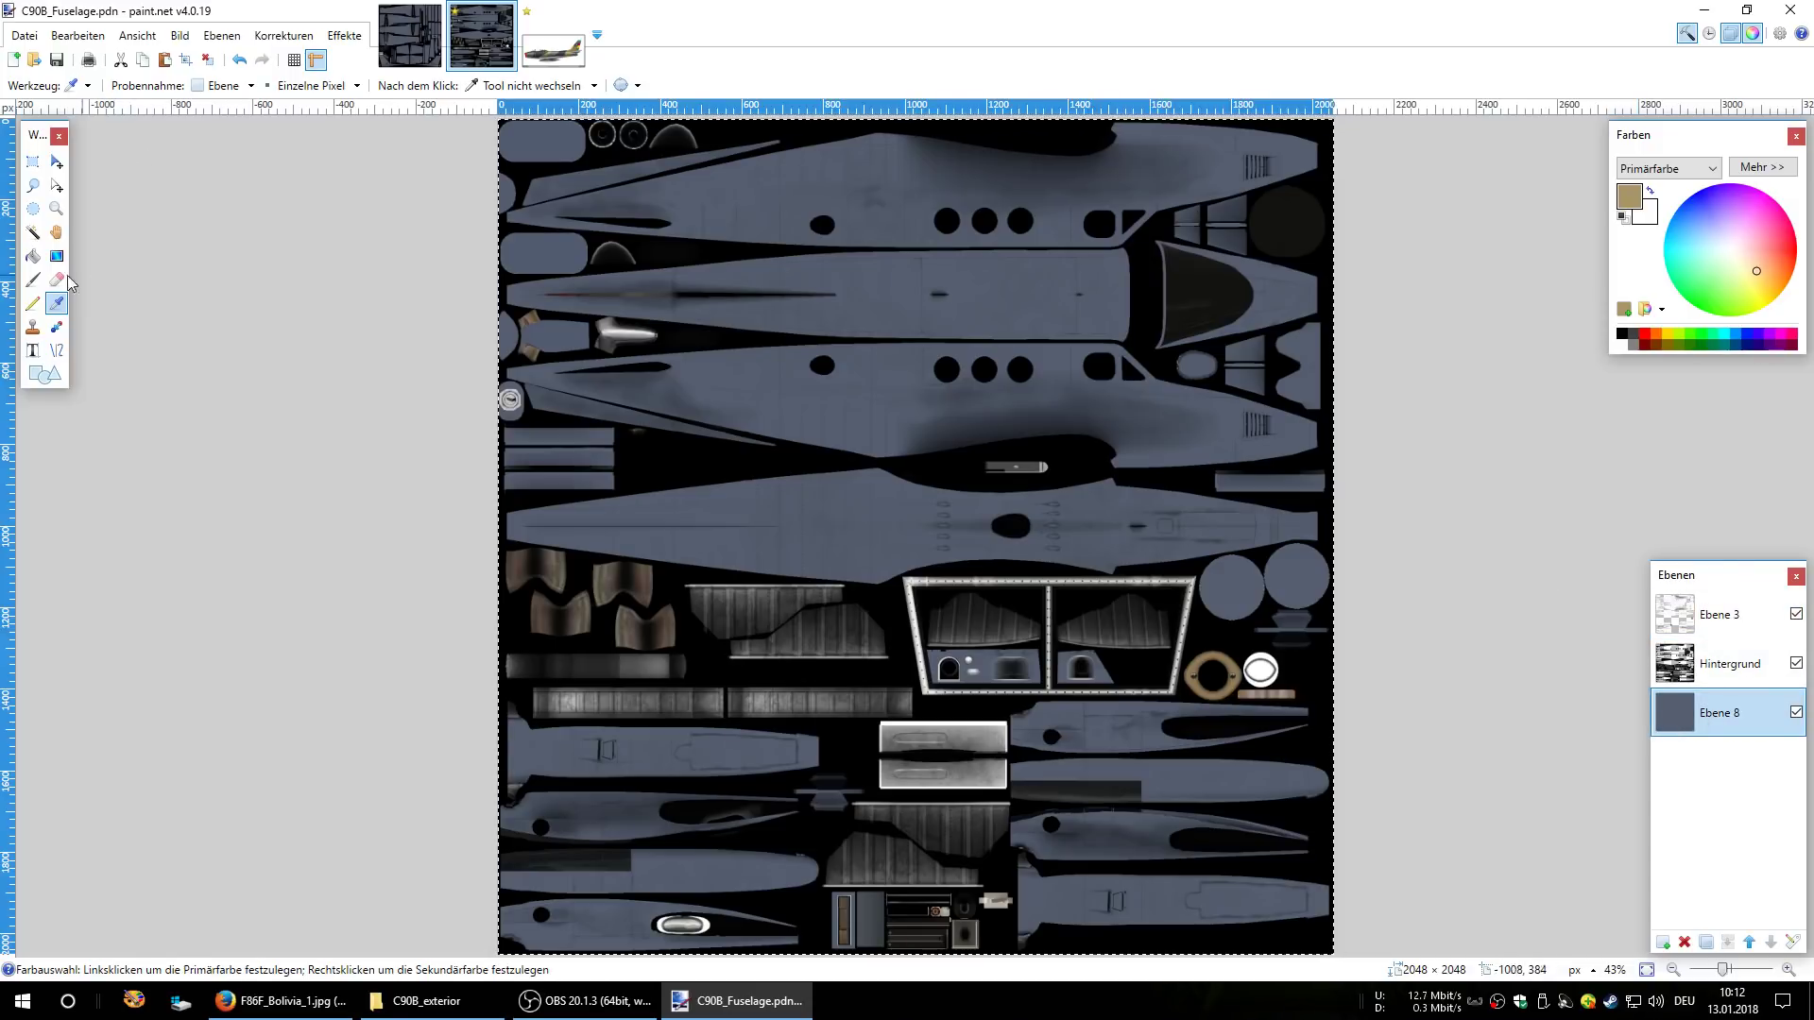
pyautogui.click(42, 258)
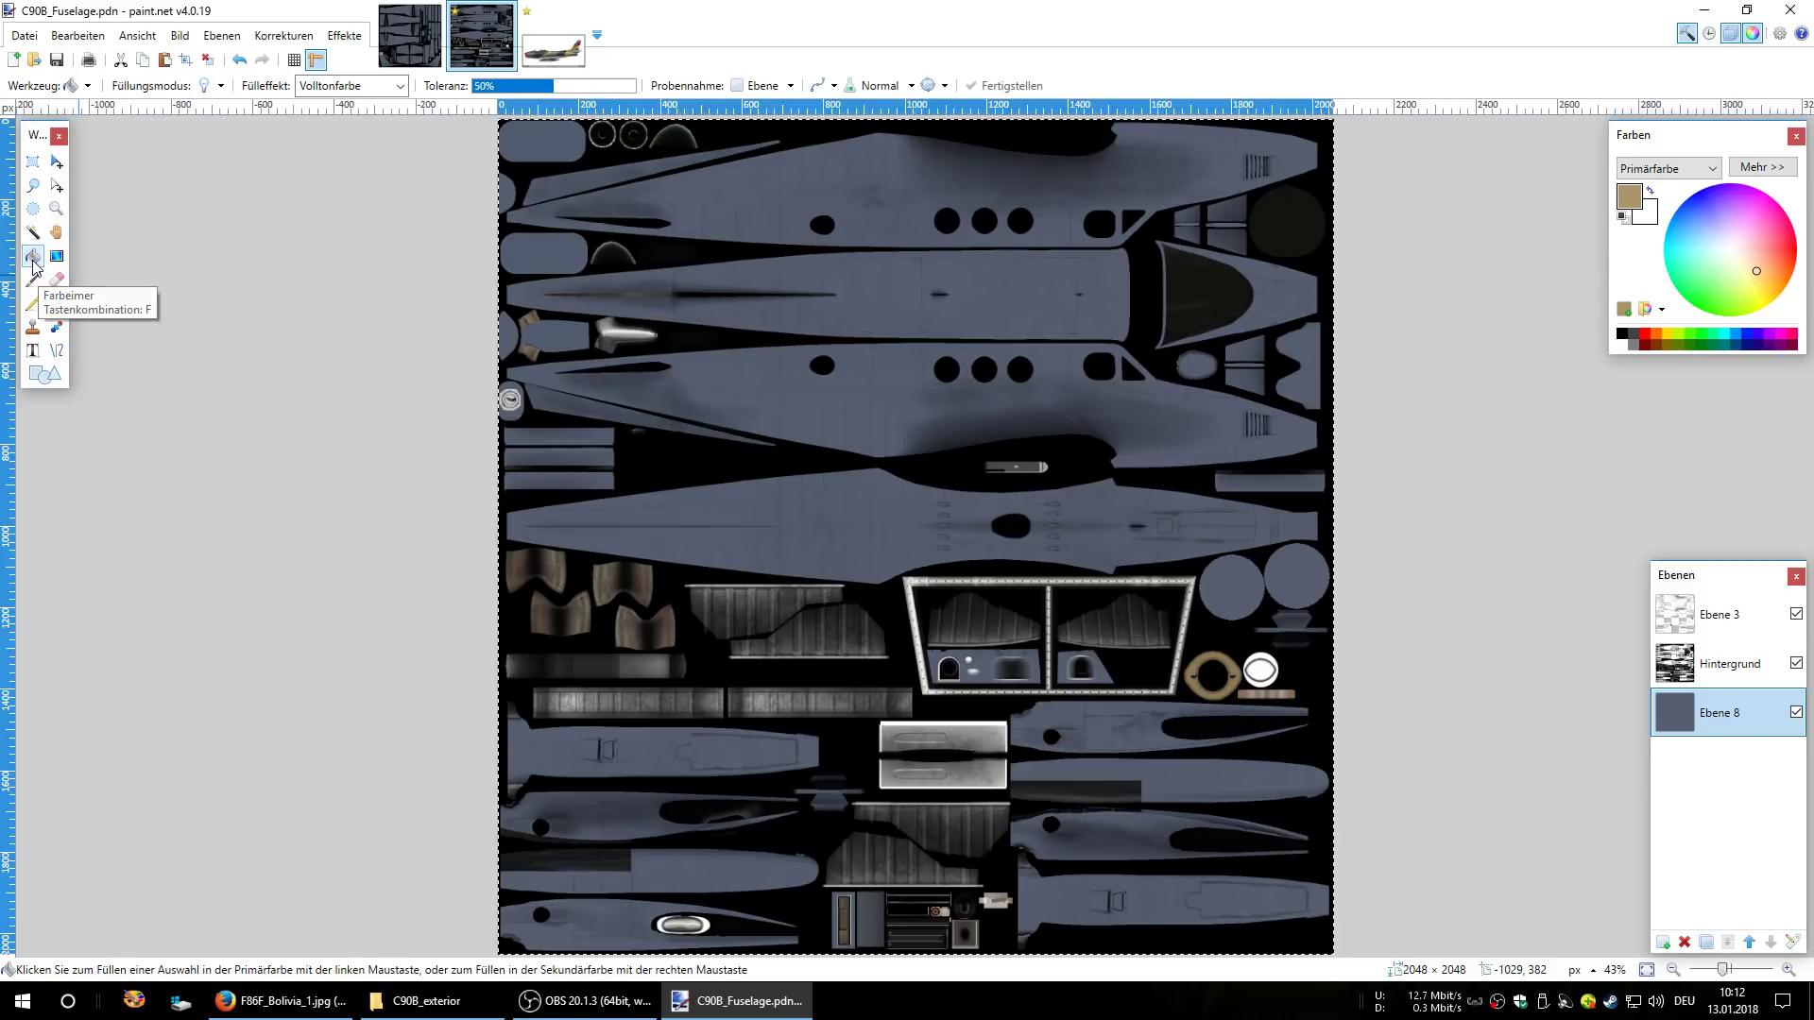
pyautogui.click(934, 279)
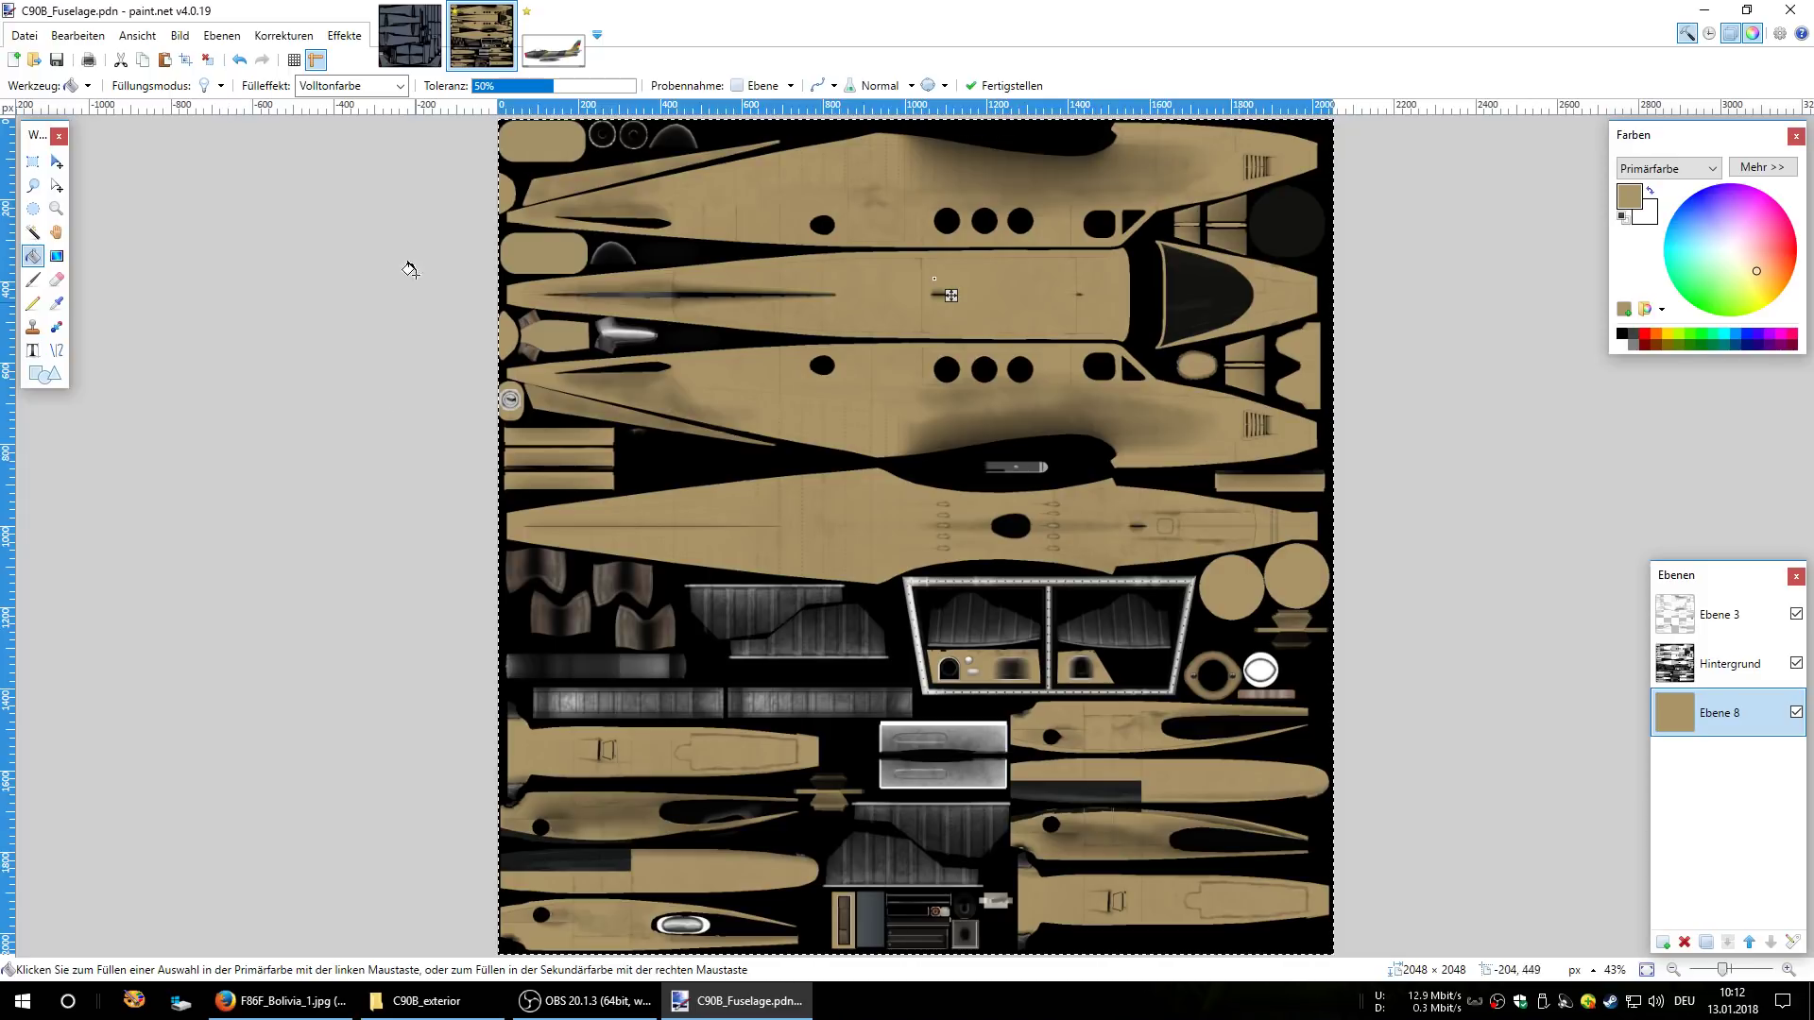
# - Select the whole Ebene 4 layer of C90B_Wings.pdn and fill it with the same tan colour
pyautogui.click(408, 42)
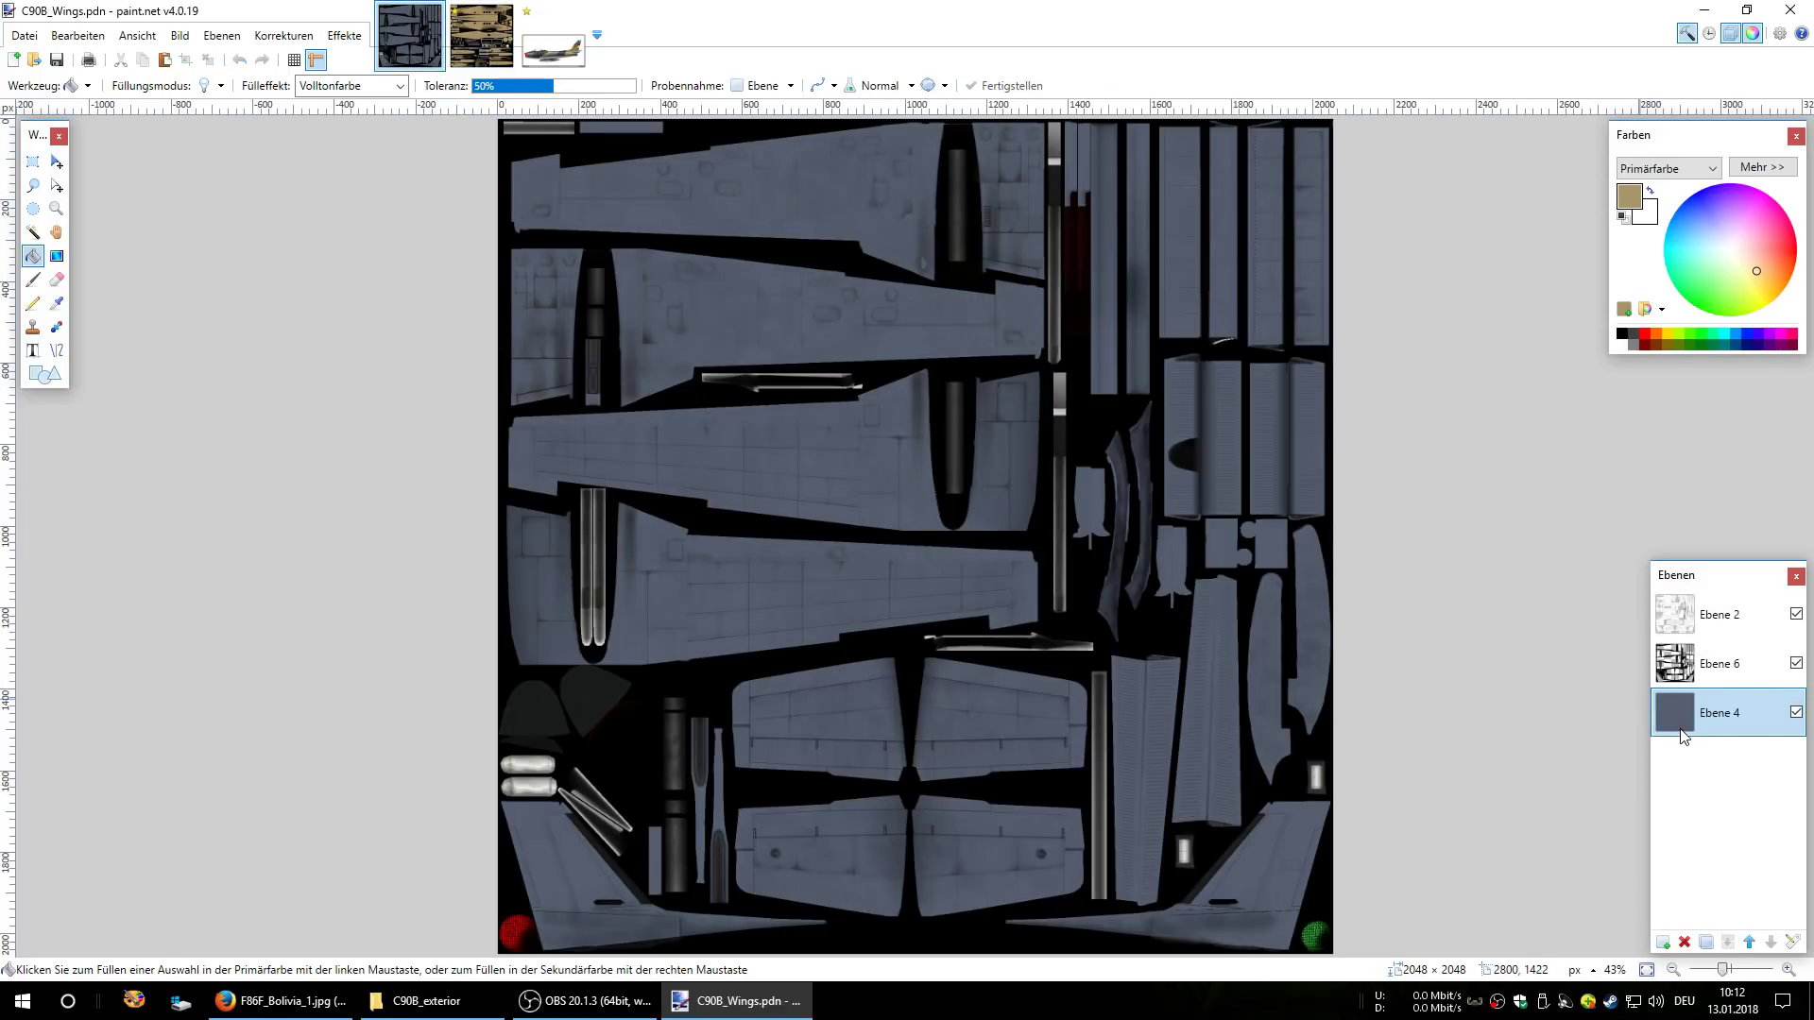
pyautogui.click(78, 38)
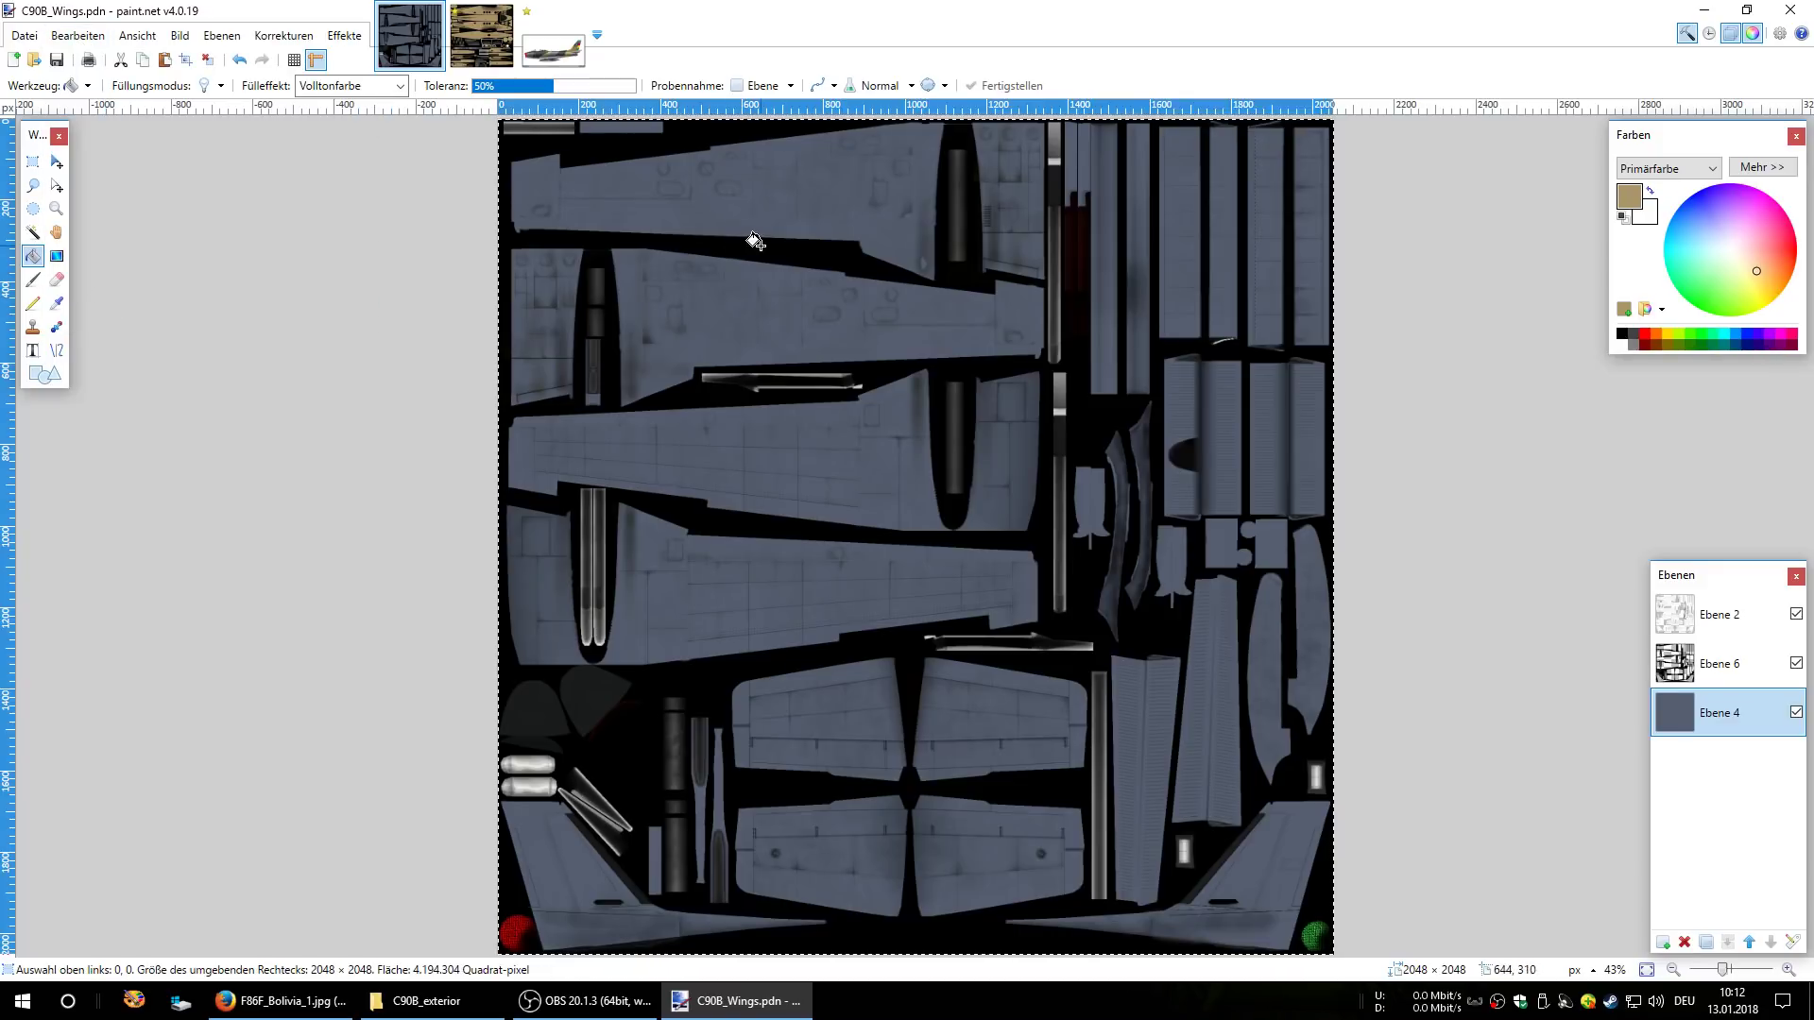
pyautogui.click(772, 316)
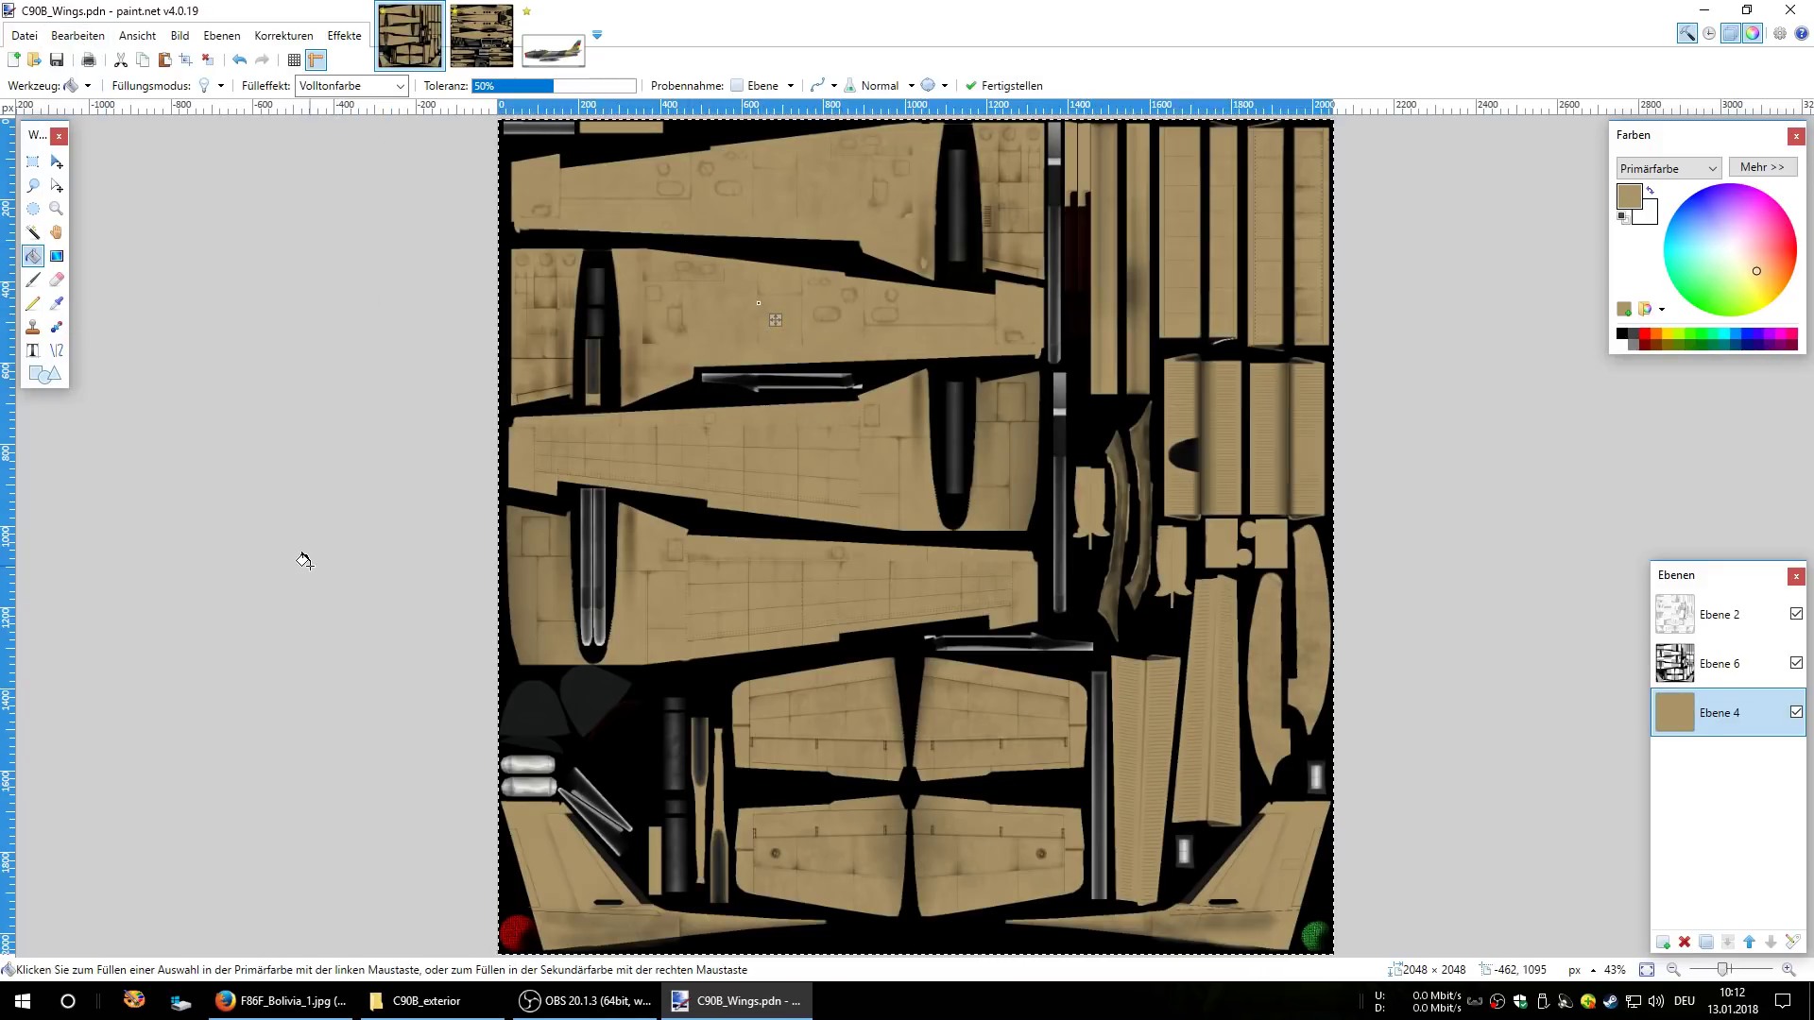
# - Alternate between the fuselage and wings images to compare their tan base colour, ending on C90B_Fuselage.pdn
pyautogui.click(482, 36)
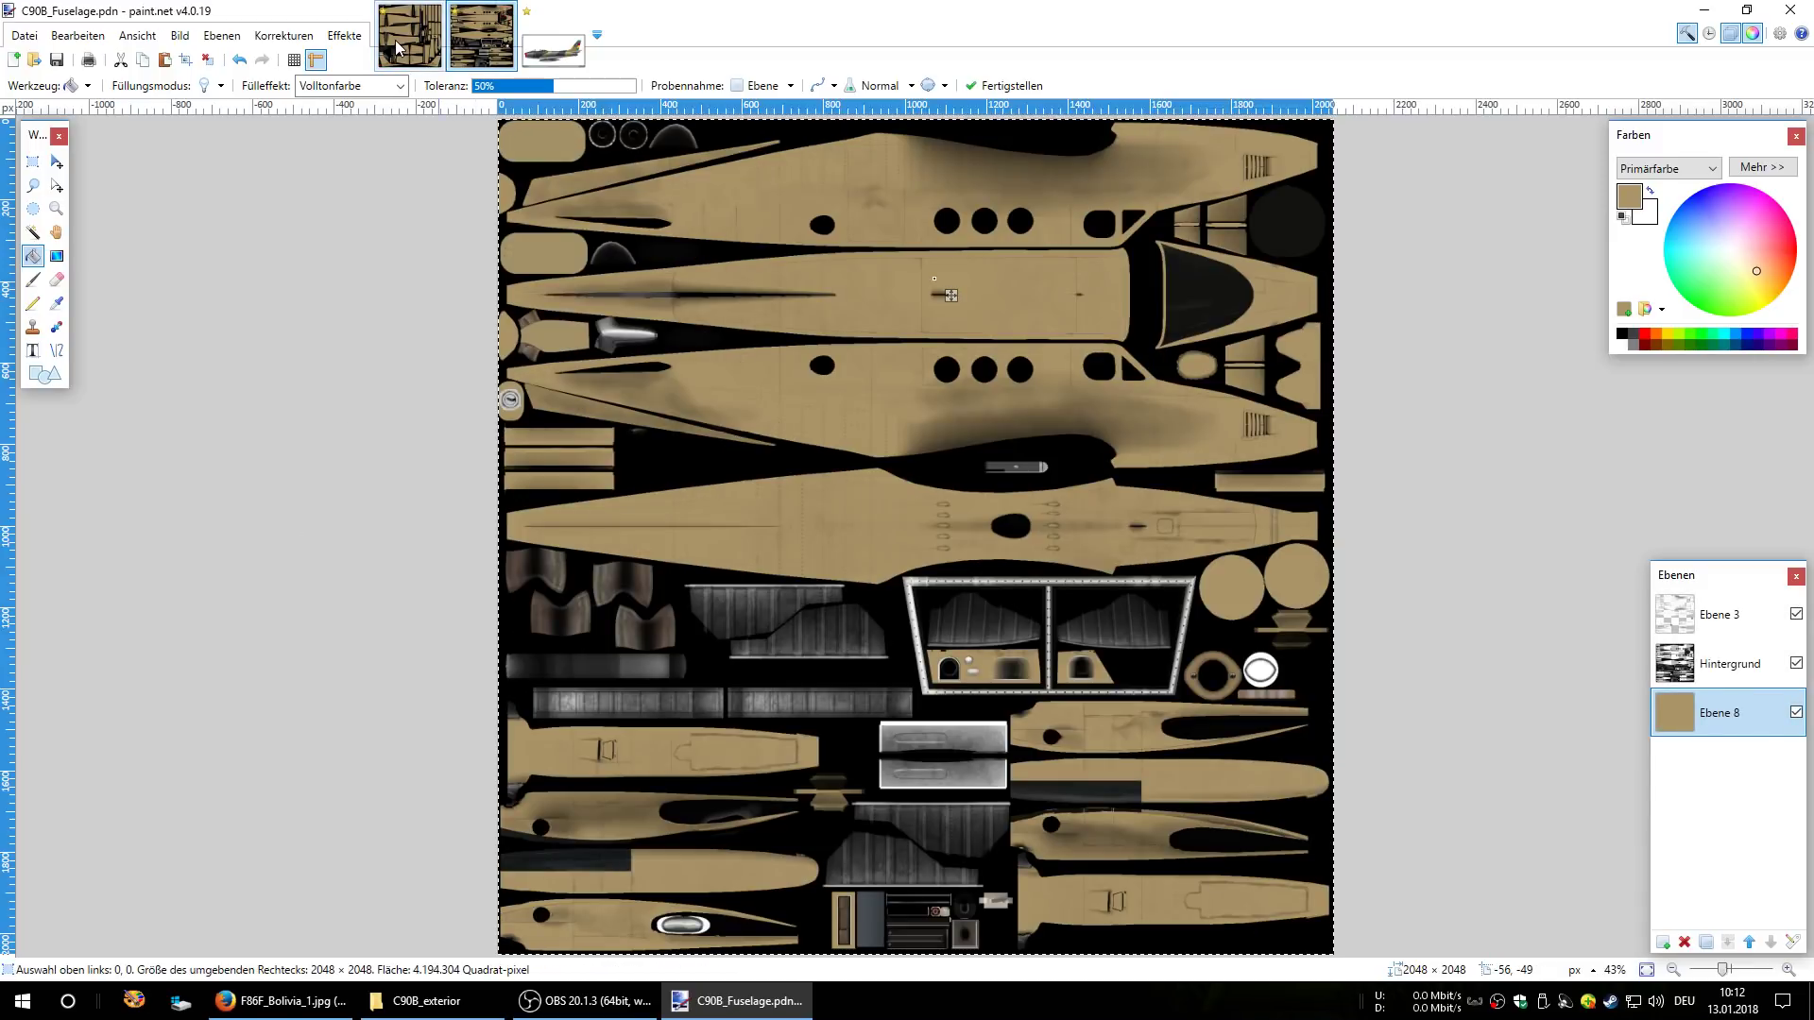
pyautogui.click(395, 40)
pyautogui.click(477, 31)
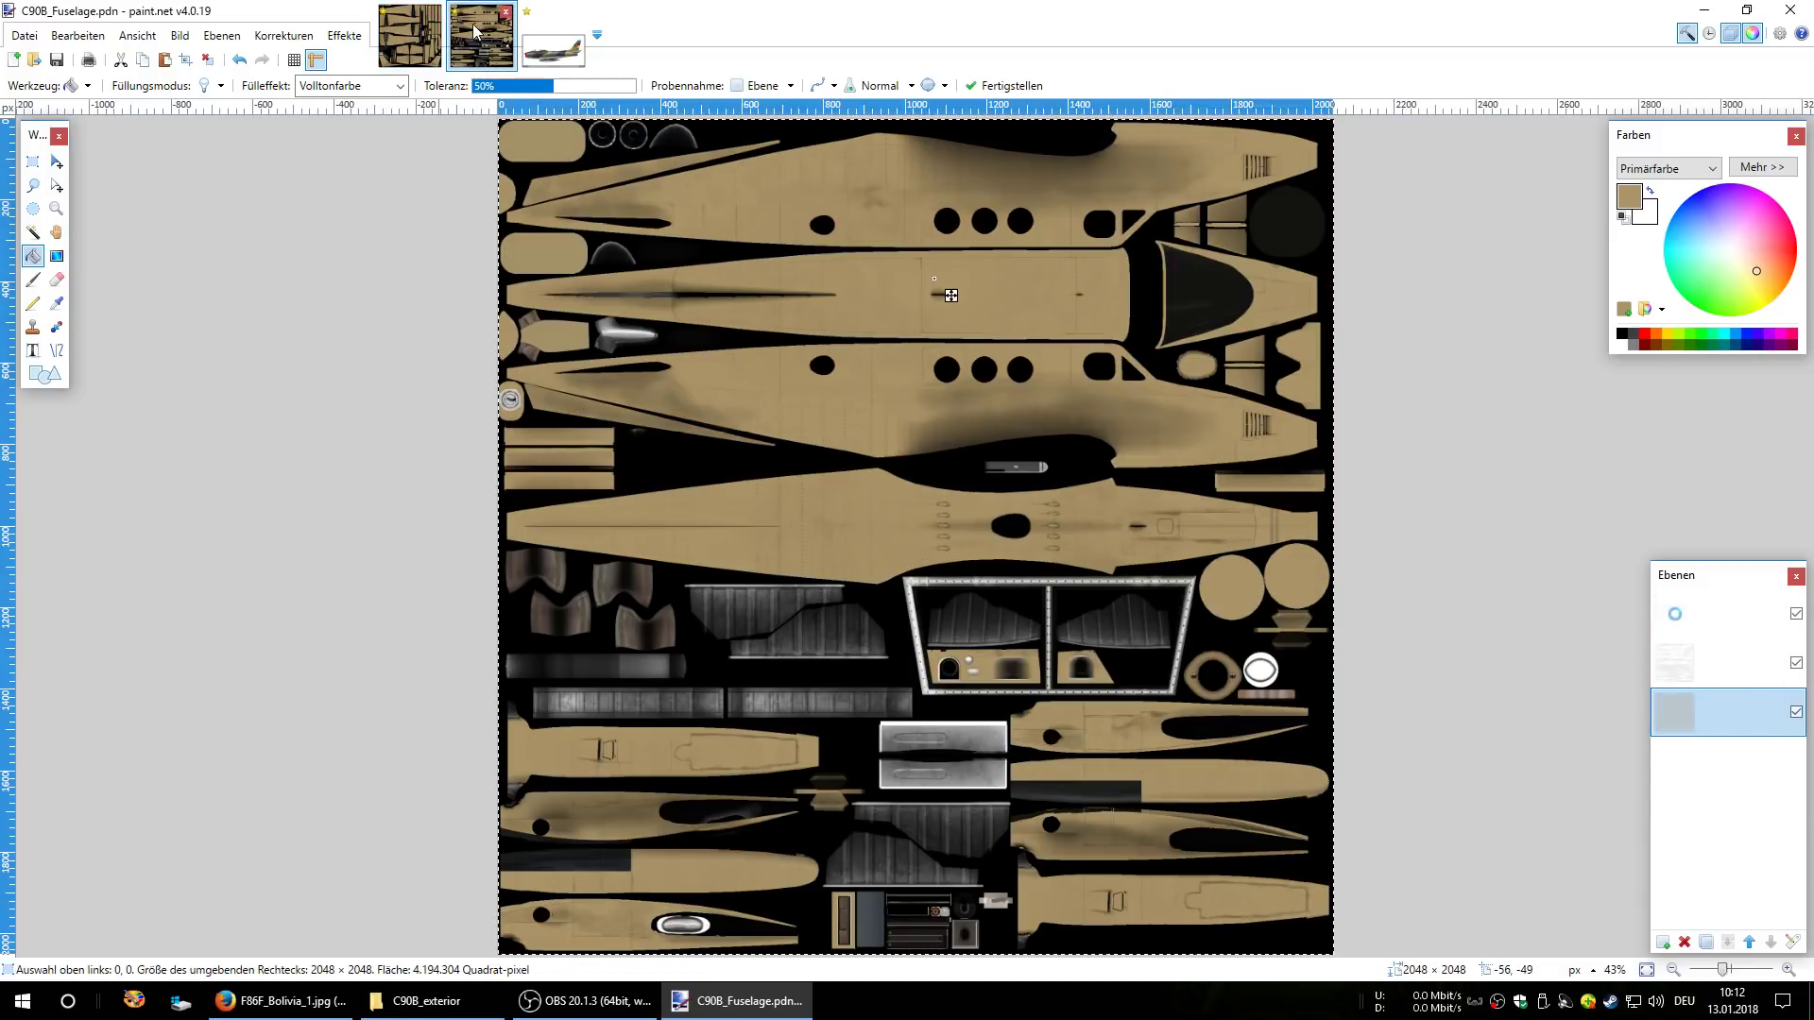
pyautogui.click(414, 34)
pyautogui.click(491, 49)
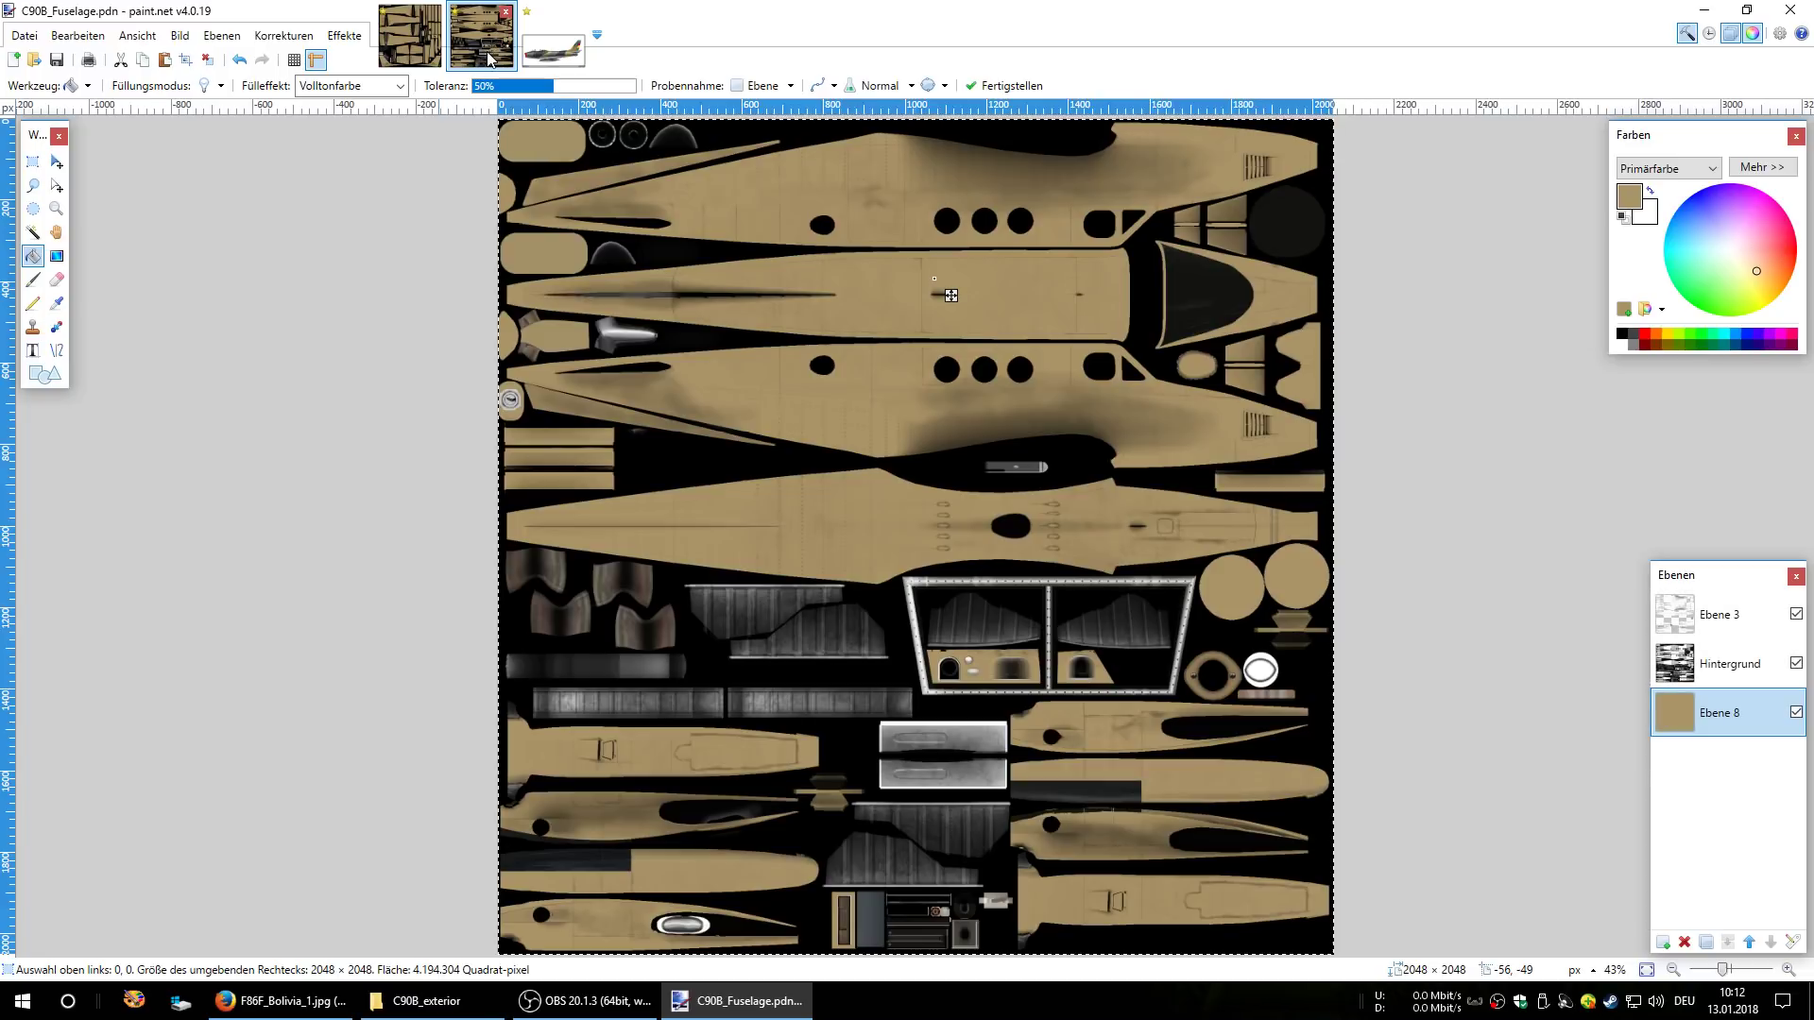
# - Sample the dark grey camouflage colour from the F-86F picture and refill the Ebene 8 layer of C90B_Fuselage.pdn with it
pyautogui.click(552, 49)
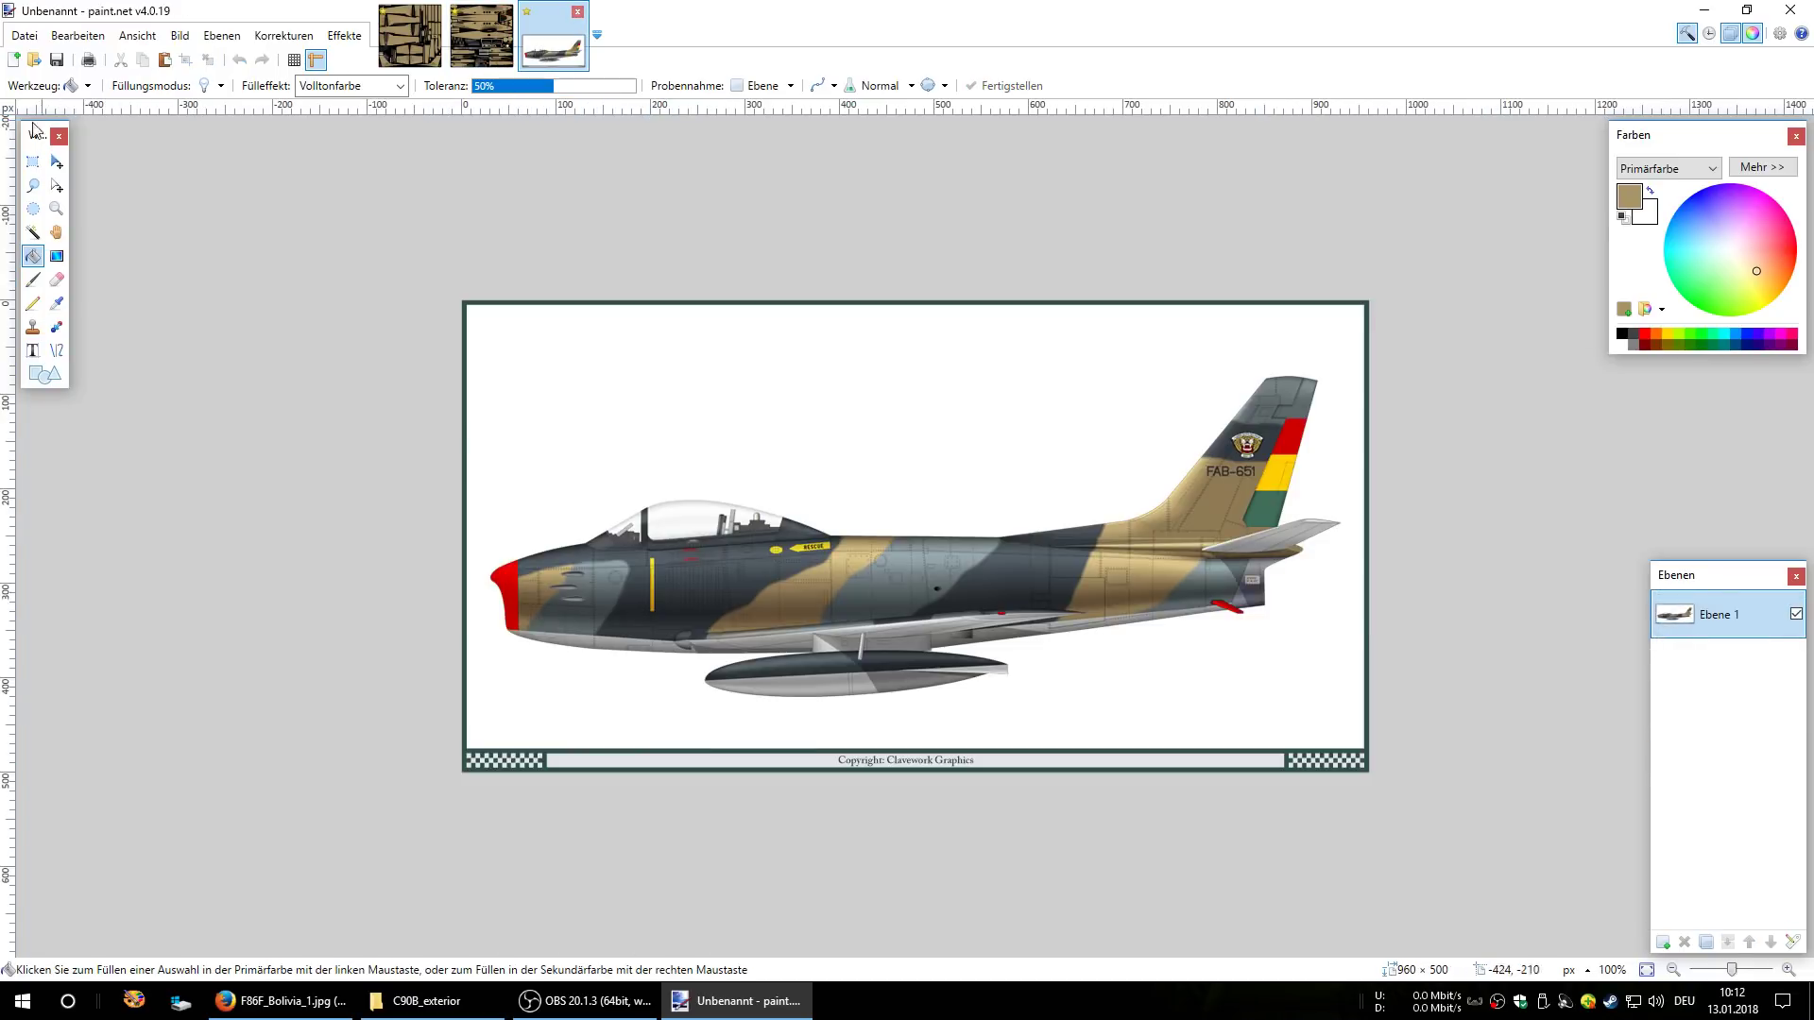
pyautogui.click(56, 302)
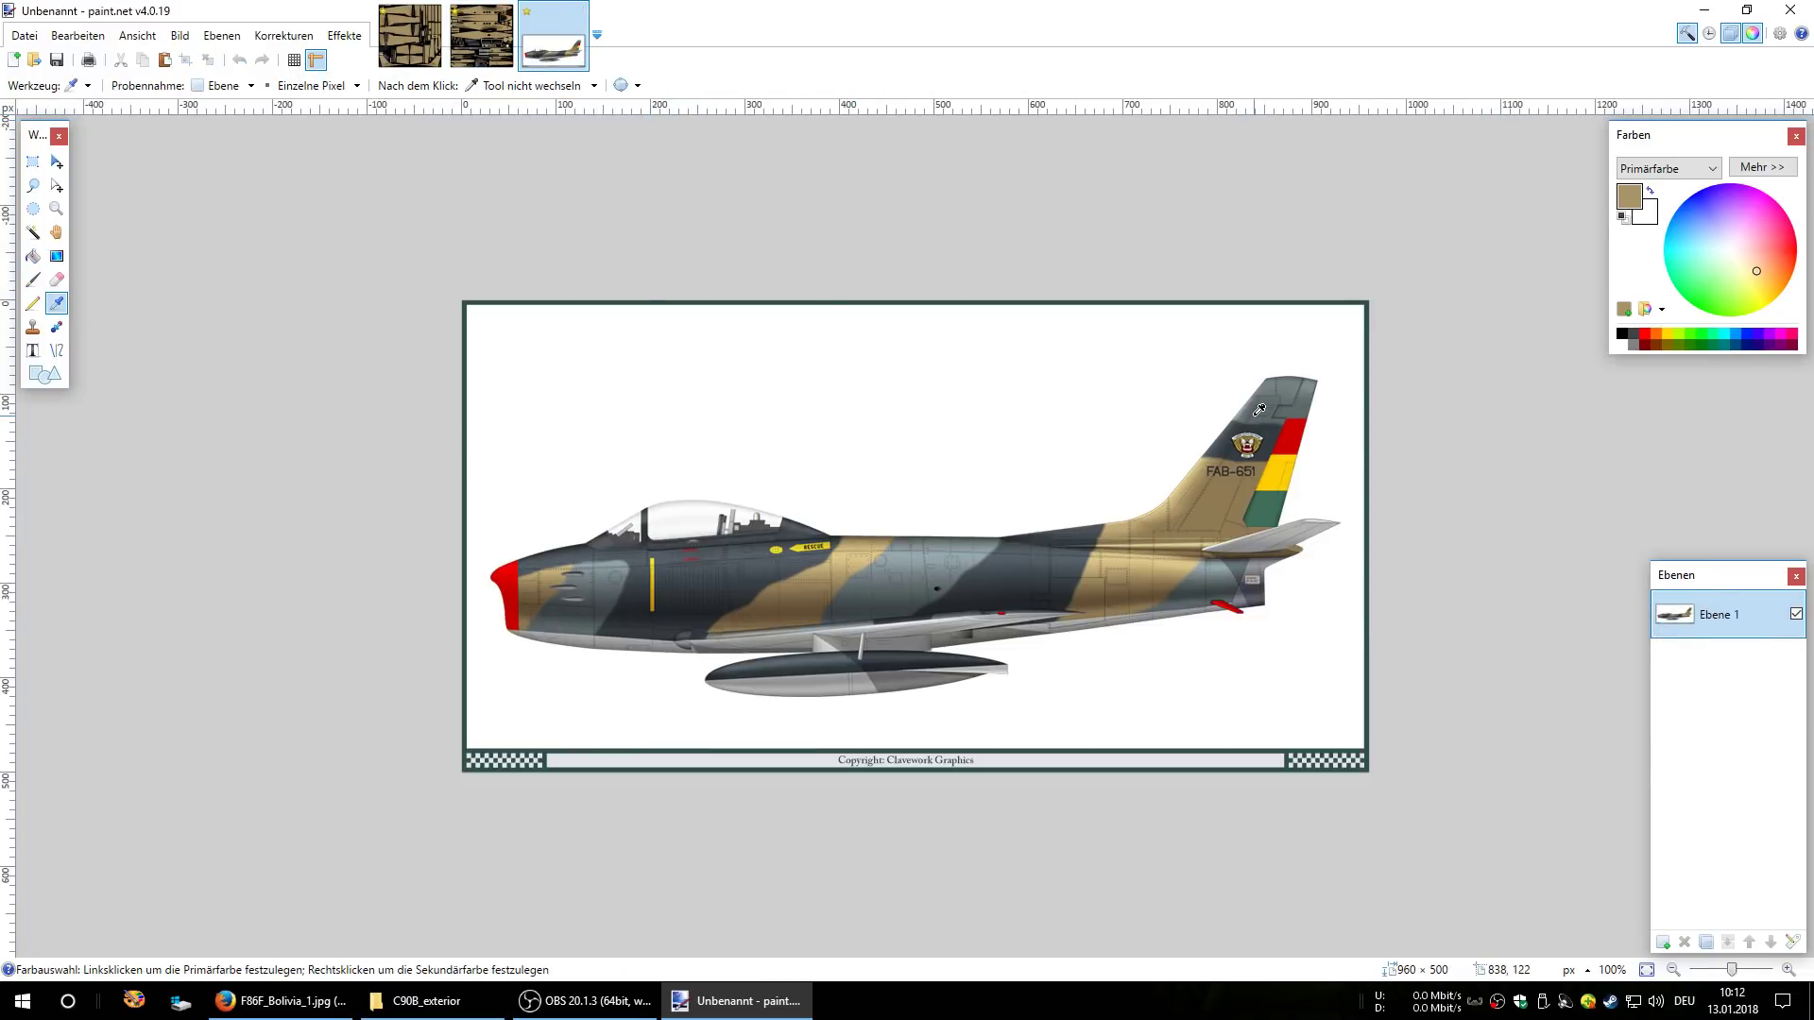
pyautogui.click(1013, 575)
pyautogui.click(483, 38)
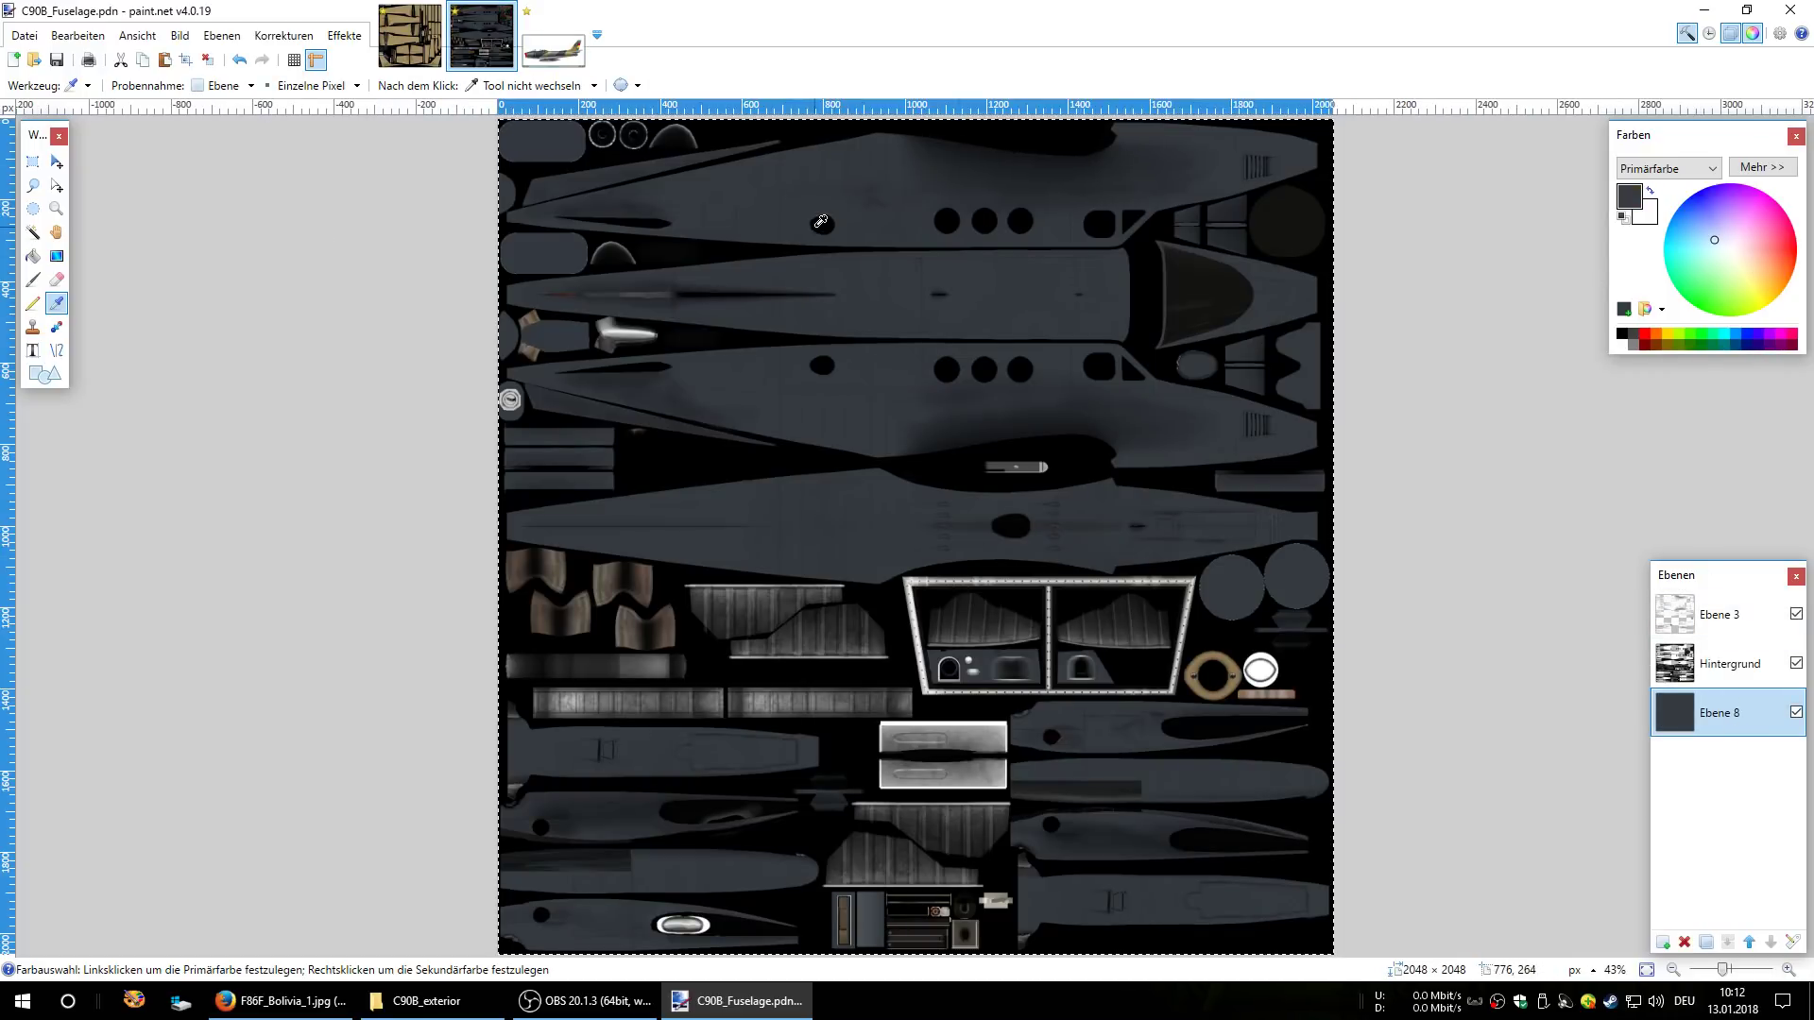
pyautogui.click(32, 256)
pyautogui.click(868, 299)
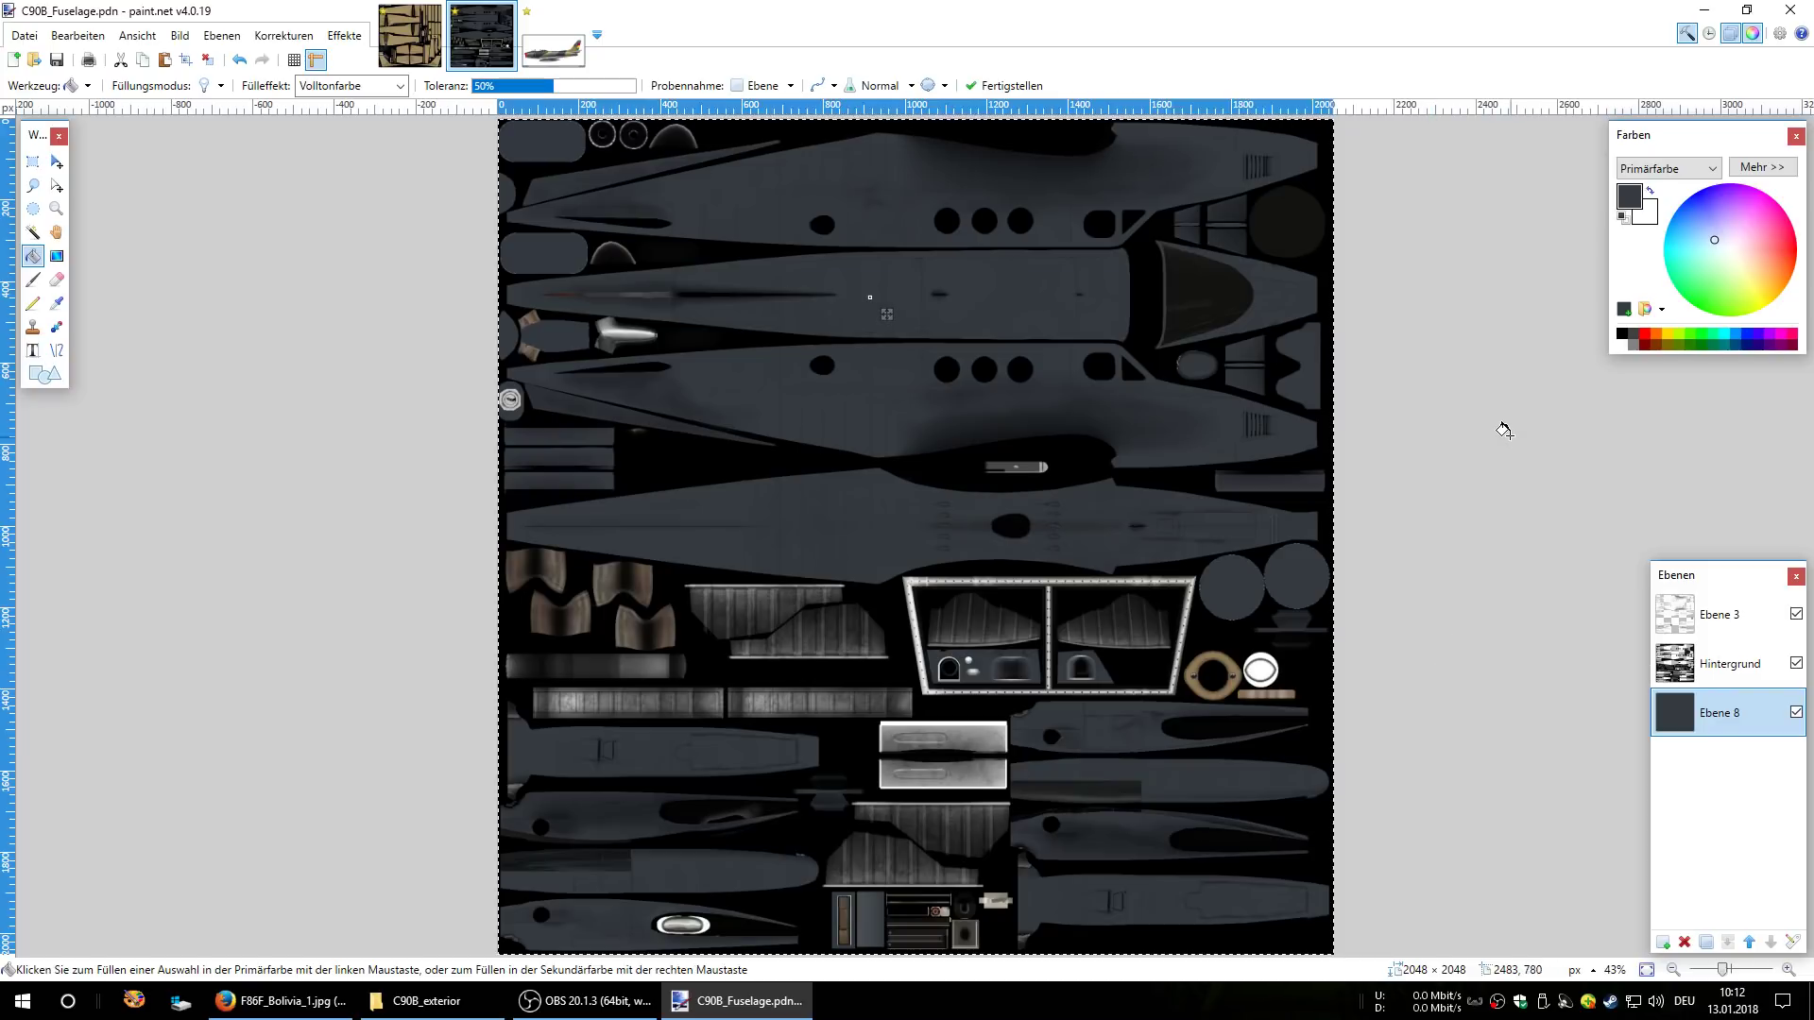
# - Sample the medium grey camouflage colour from the F-86F picture and apply it to the base layers of both the fuselage and wings images
pyautogui.click(525, 40)
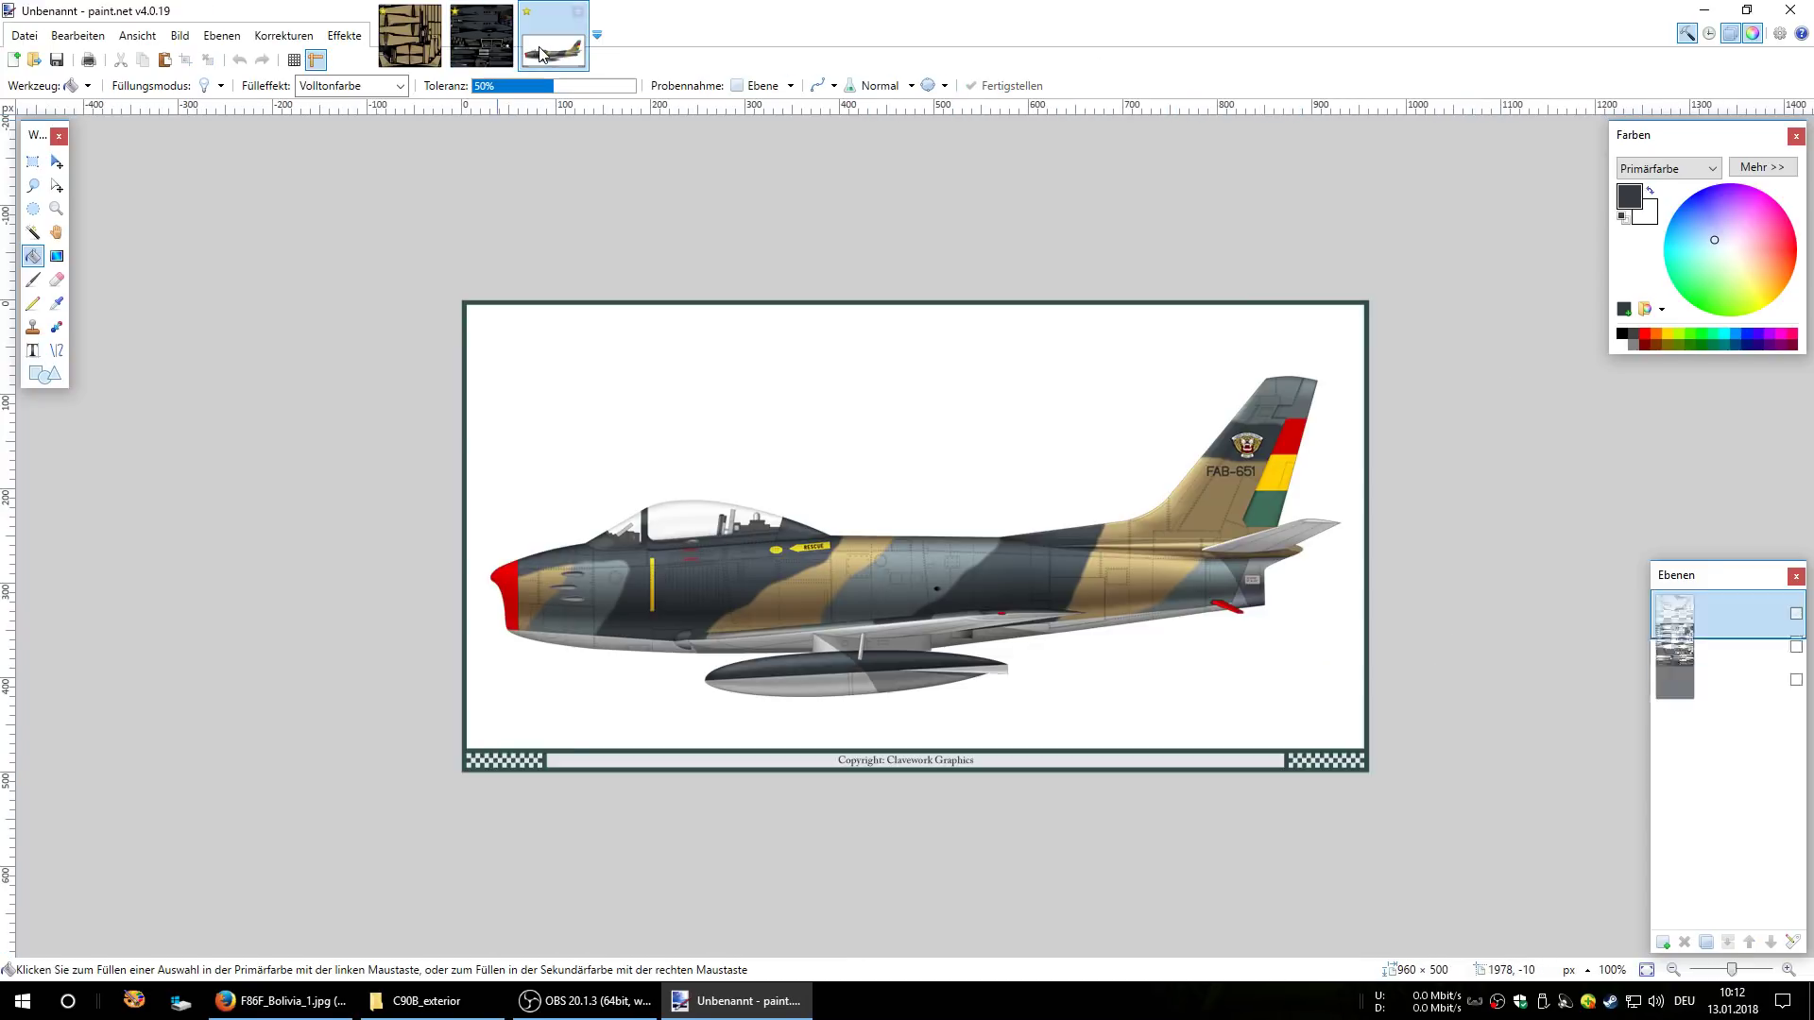
pyautogui.click(57, 304)
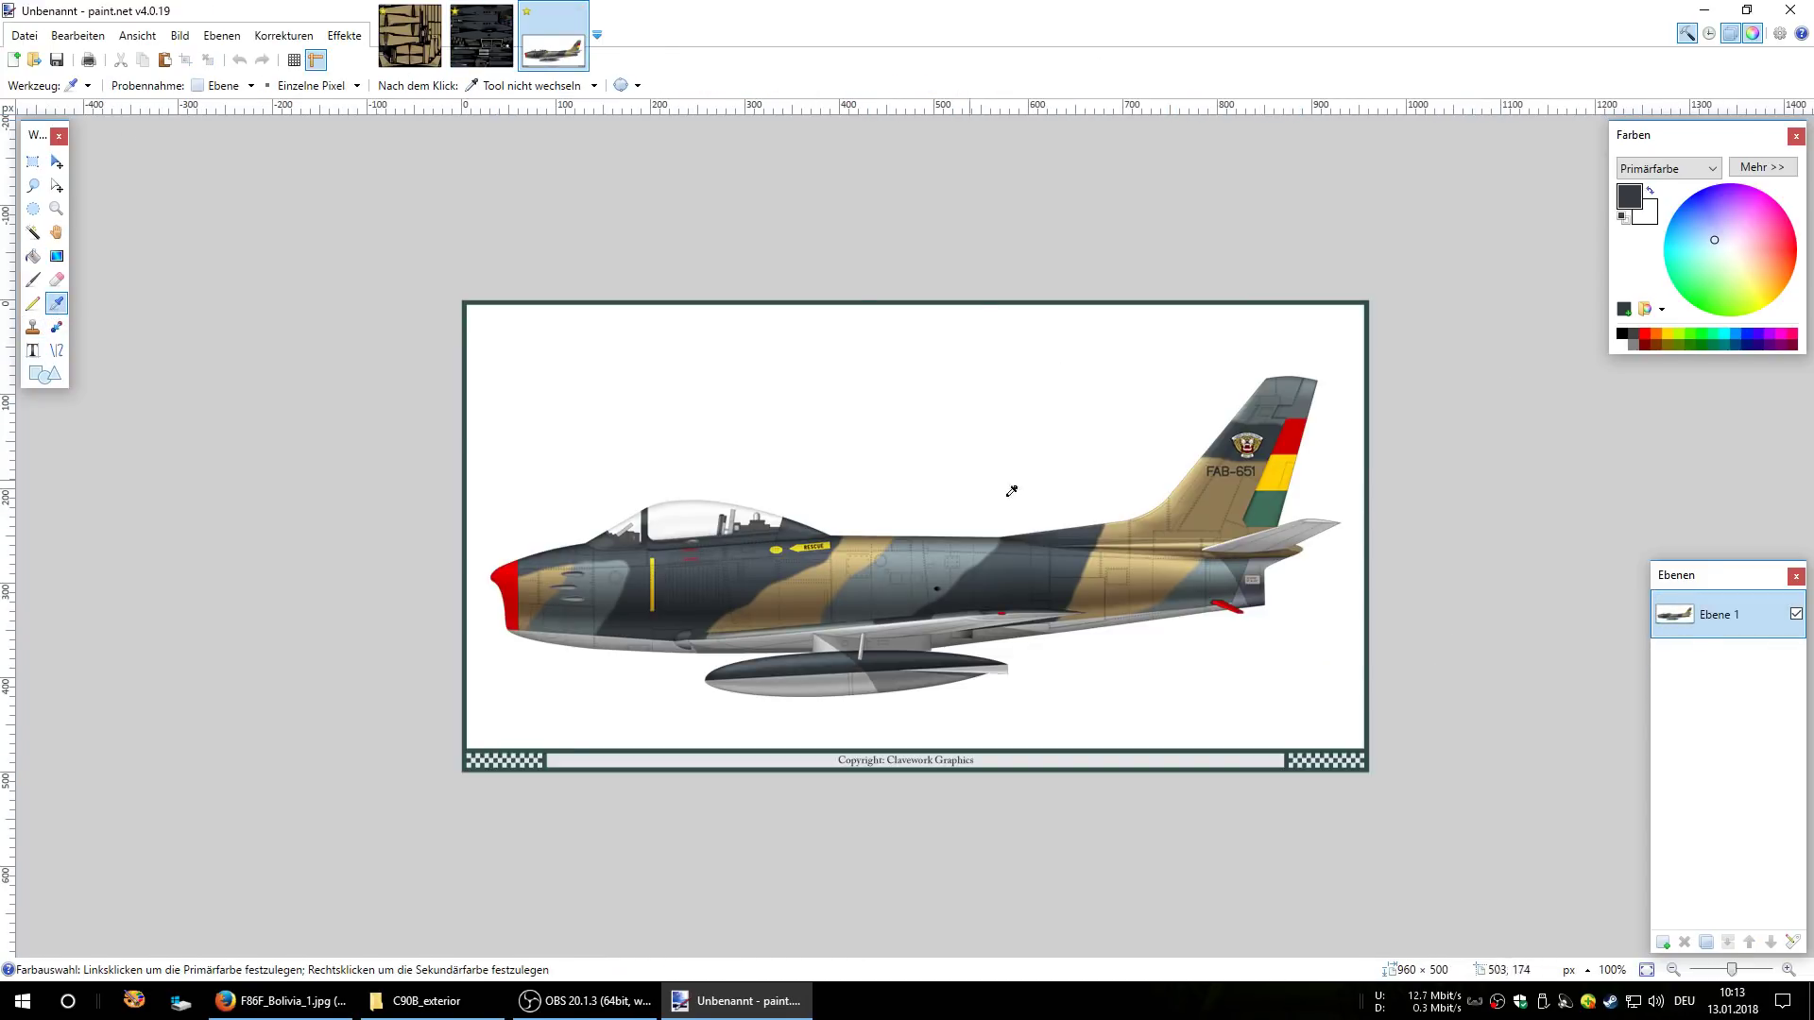
pyautogui.click(885, 570)
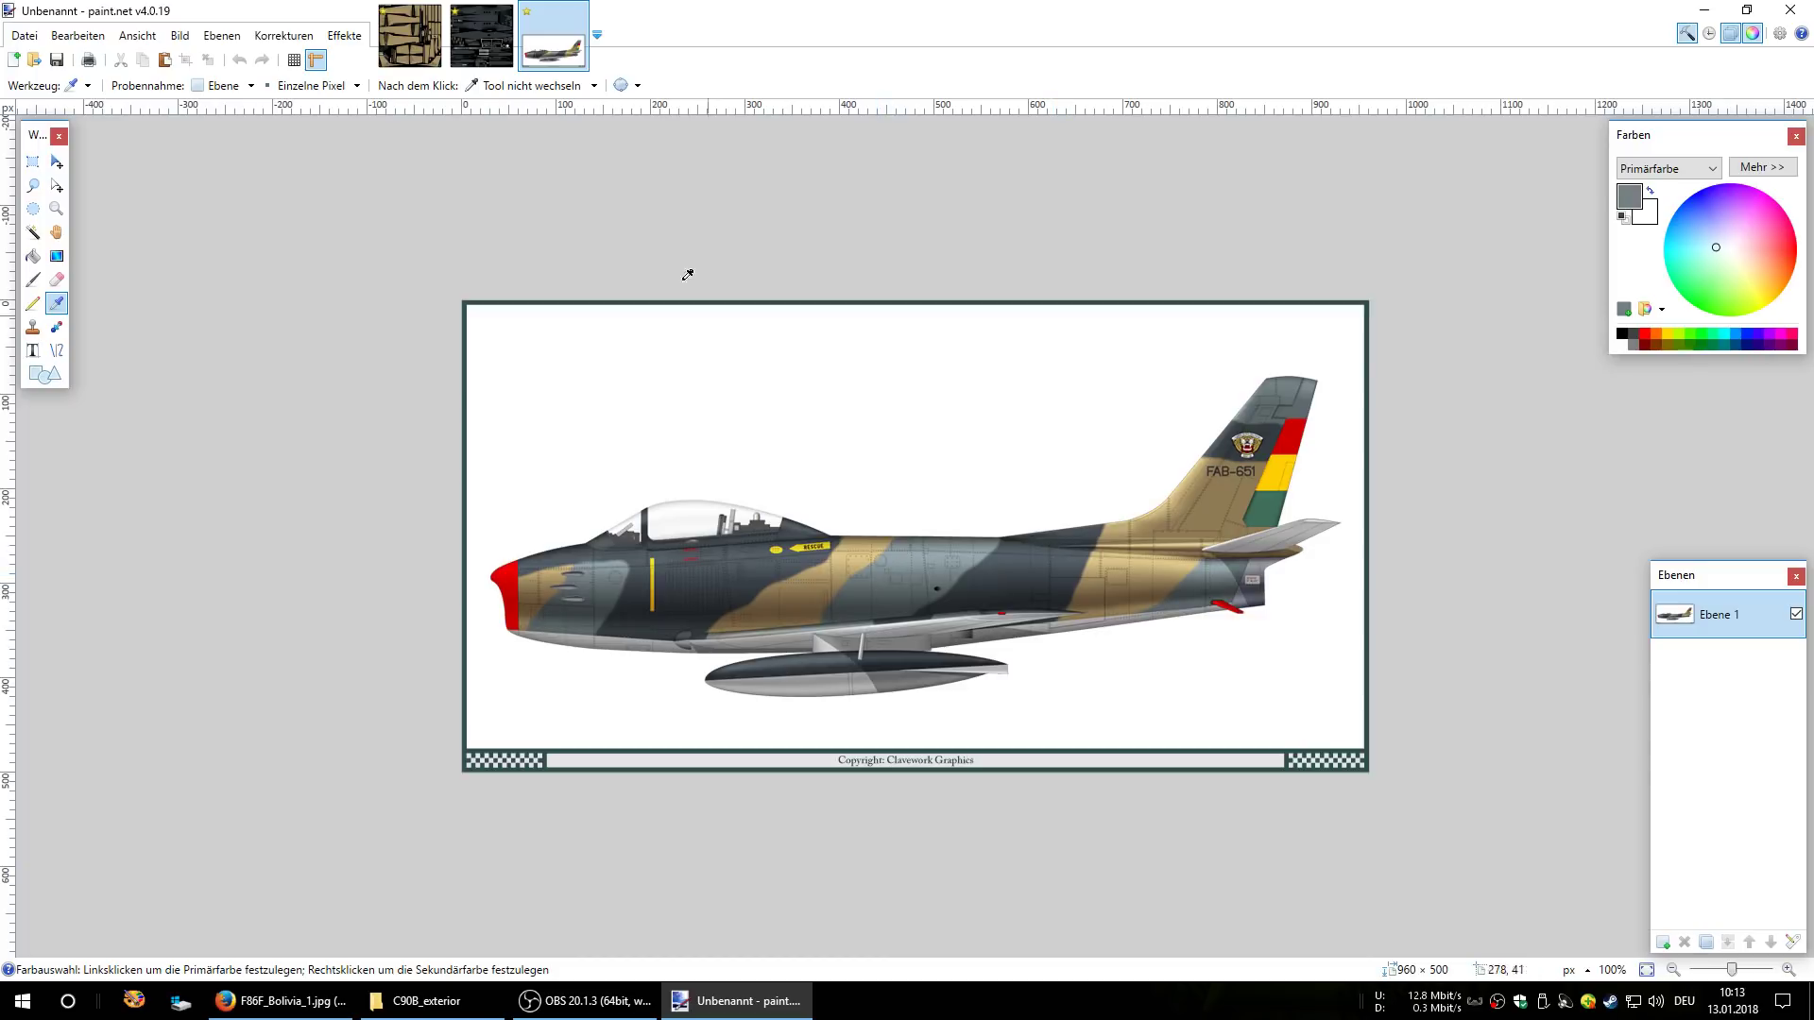
pyautogui.click(462, 19)
pyautogui.click(417, 30)
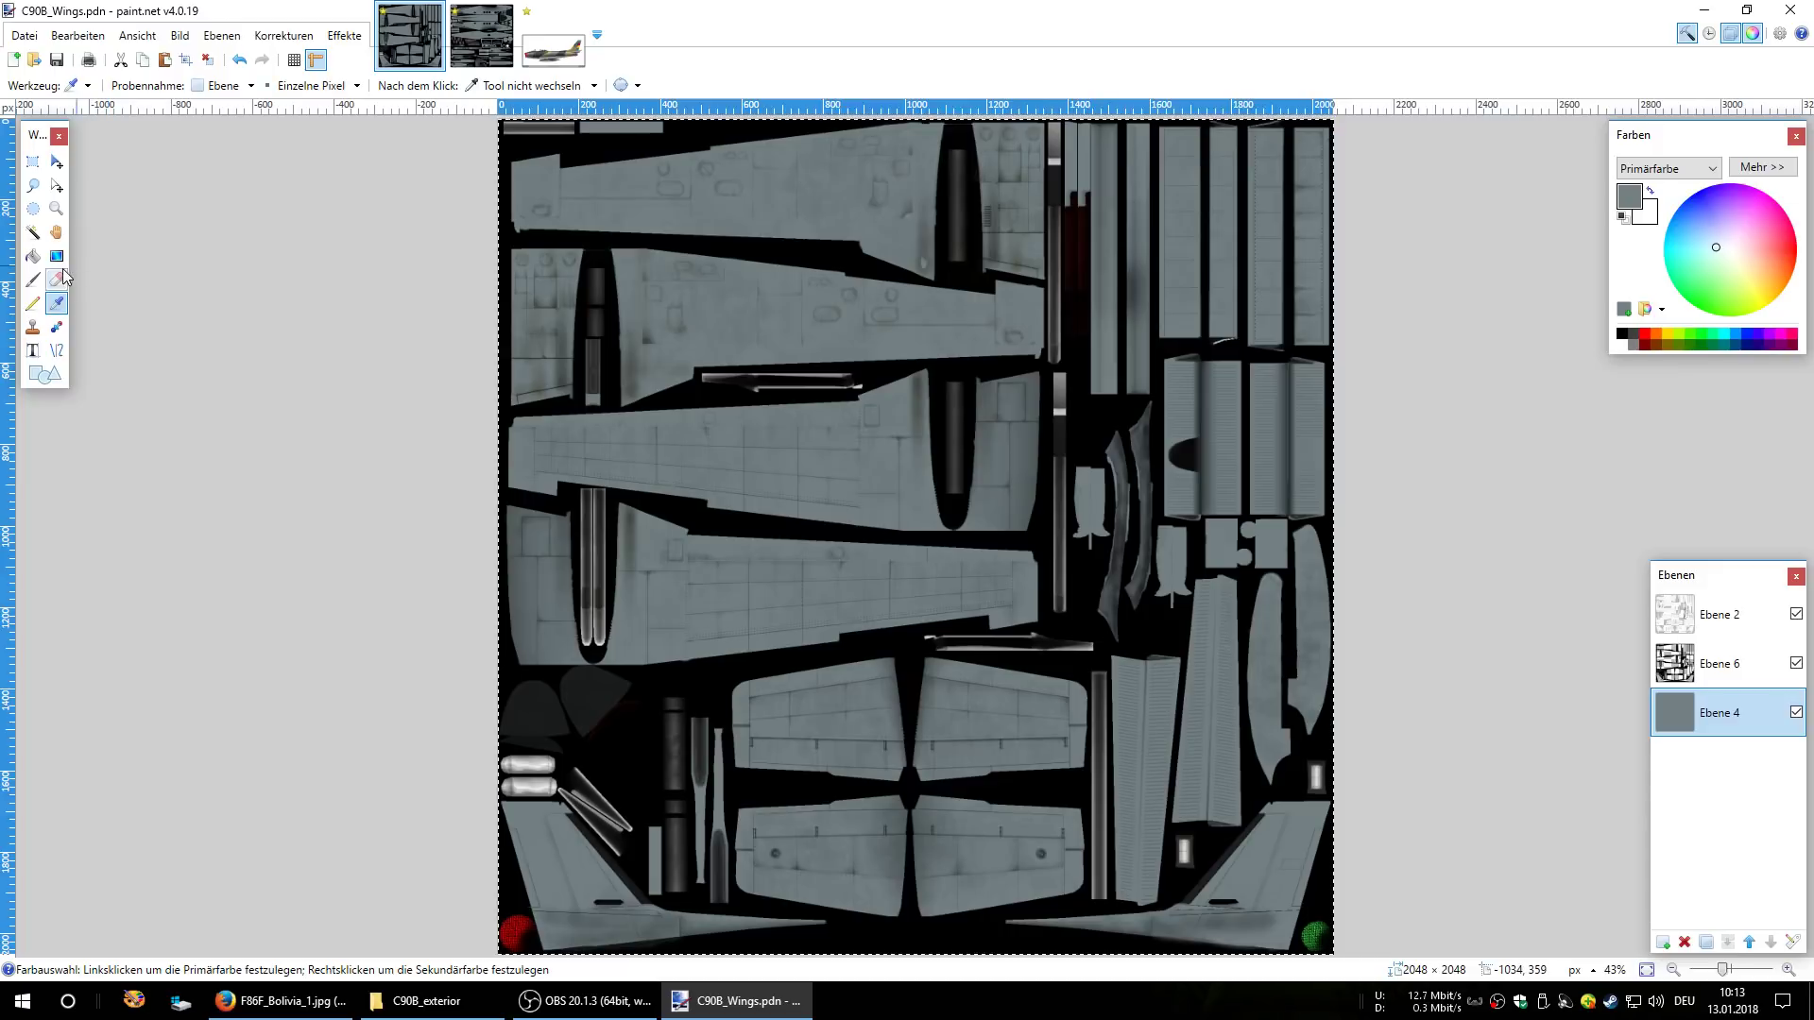
pyautogui.click(35, 258)
pyautogui.click(187, 275)
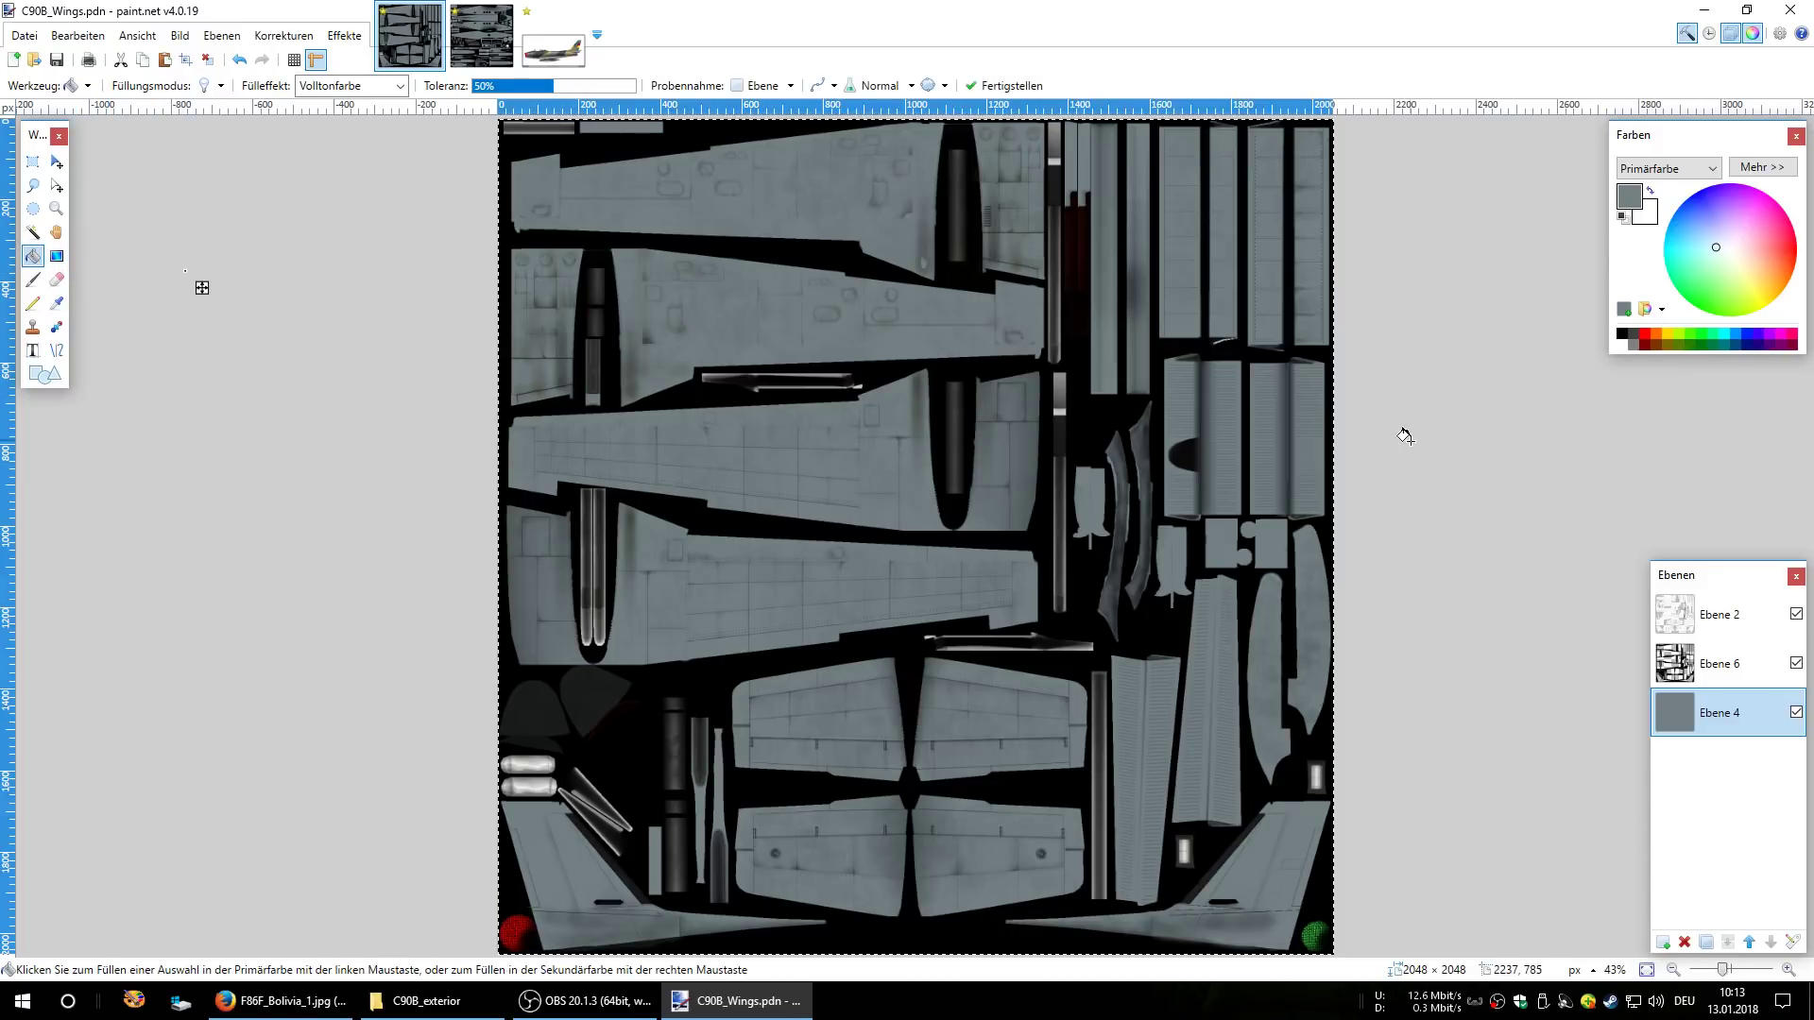
# - Sample the tan camouflage colour from the F-86F picture and fill the base layers of both the fuselage and wings images with it
pyautogui.click(554, 36)
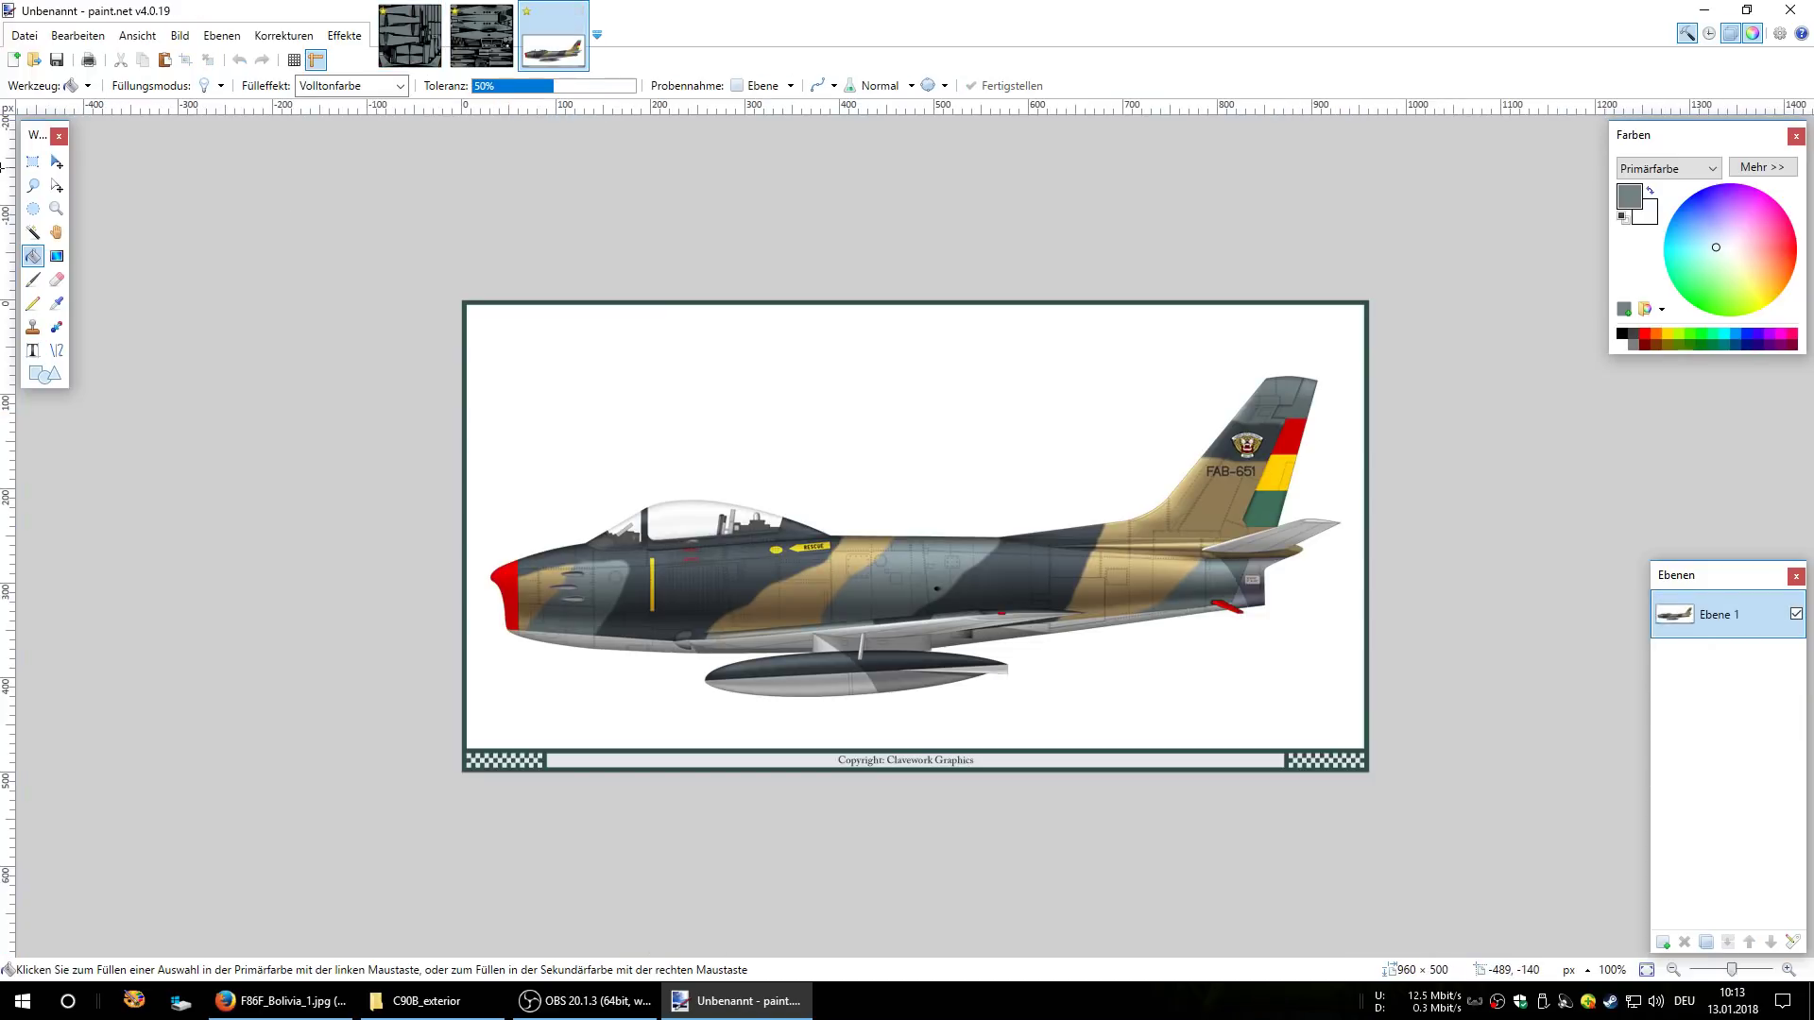
pyautogui.click(57, 302)
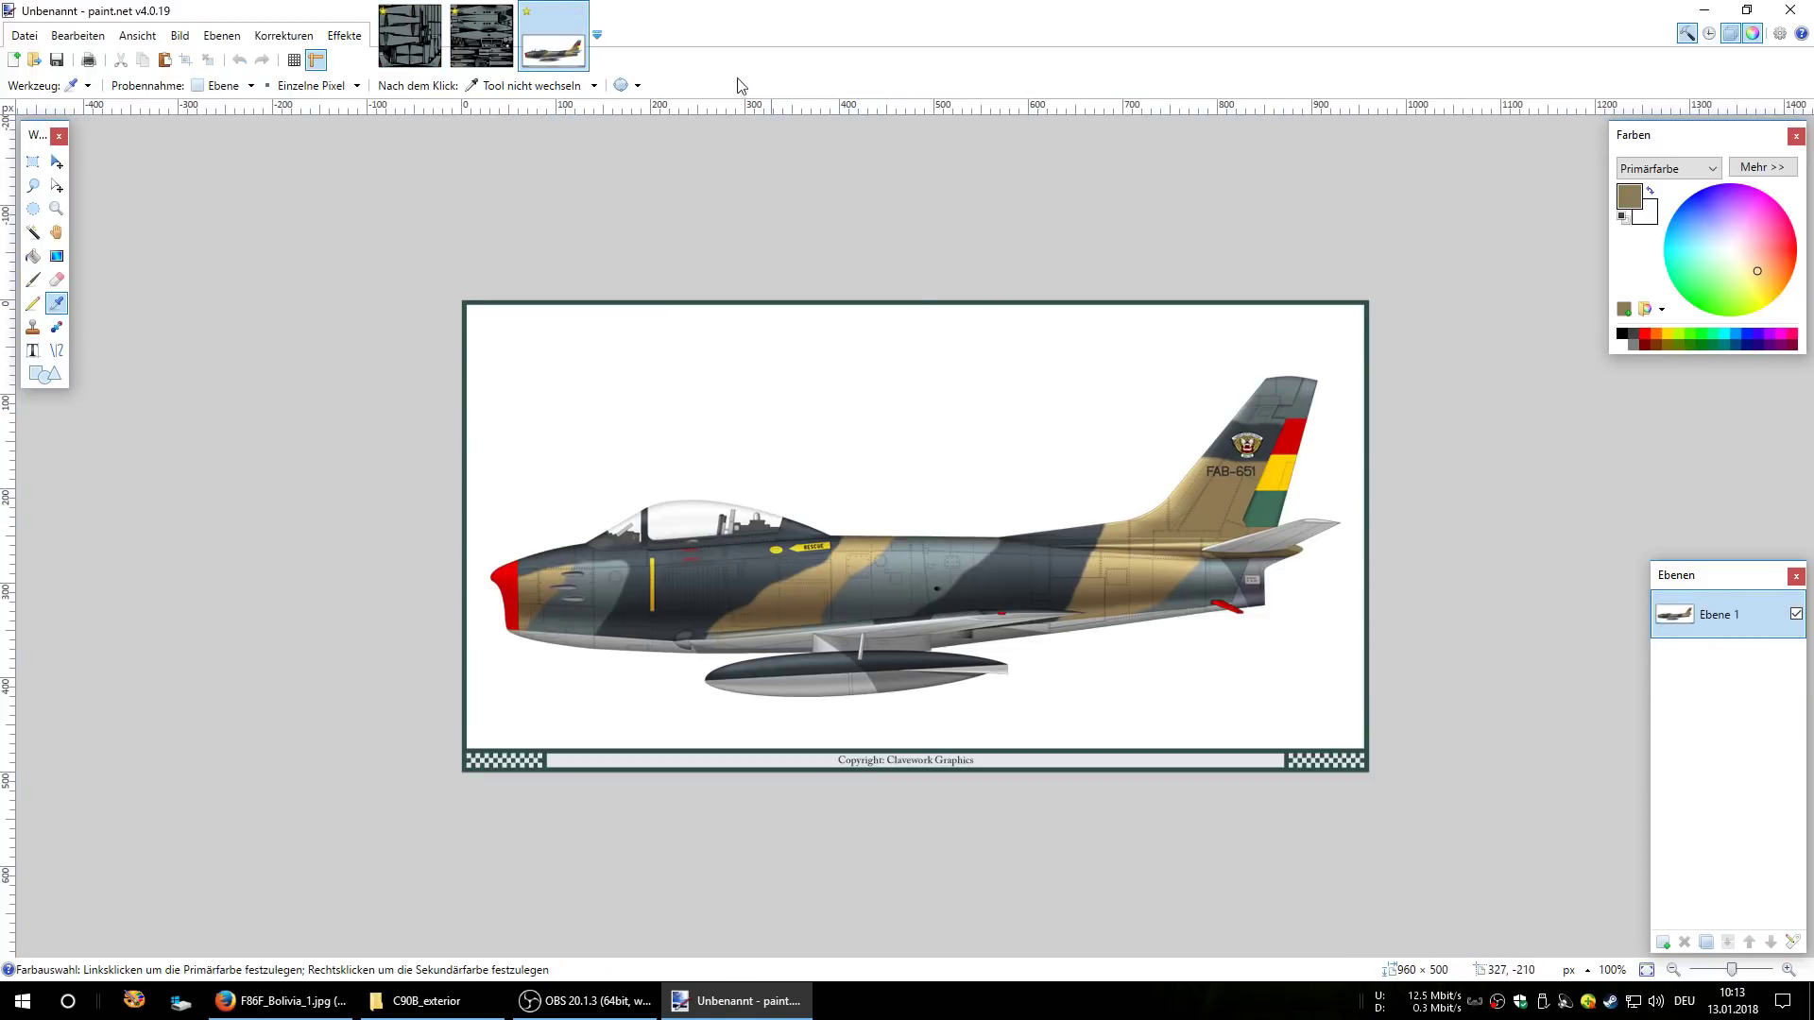
pyautogui.click(482, 36)
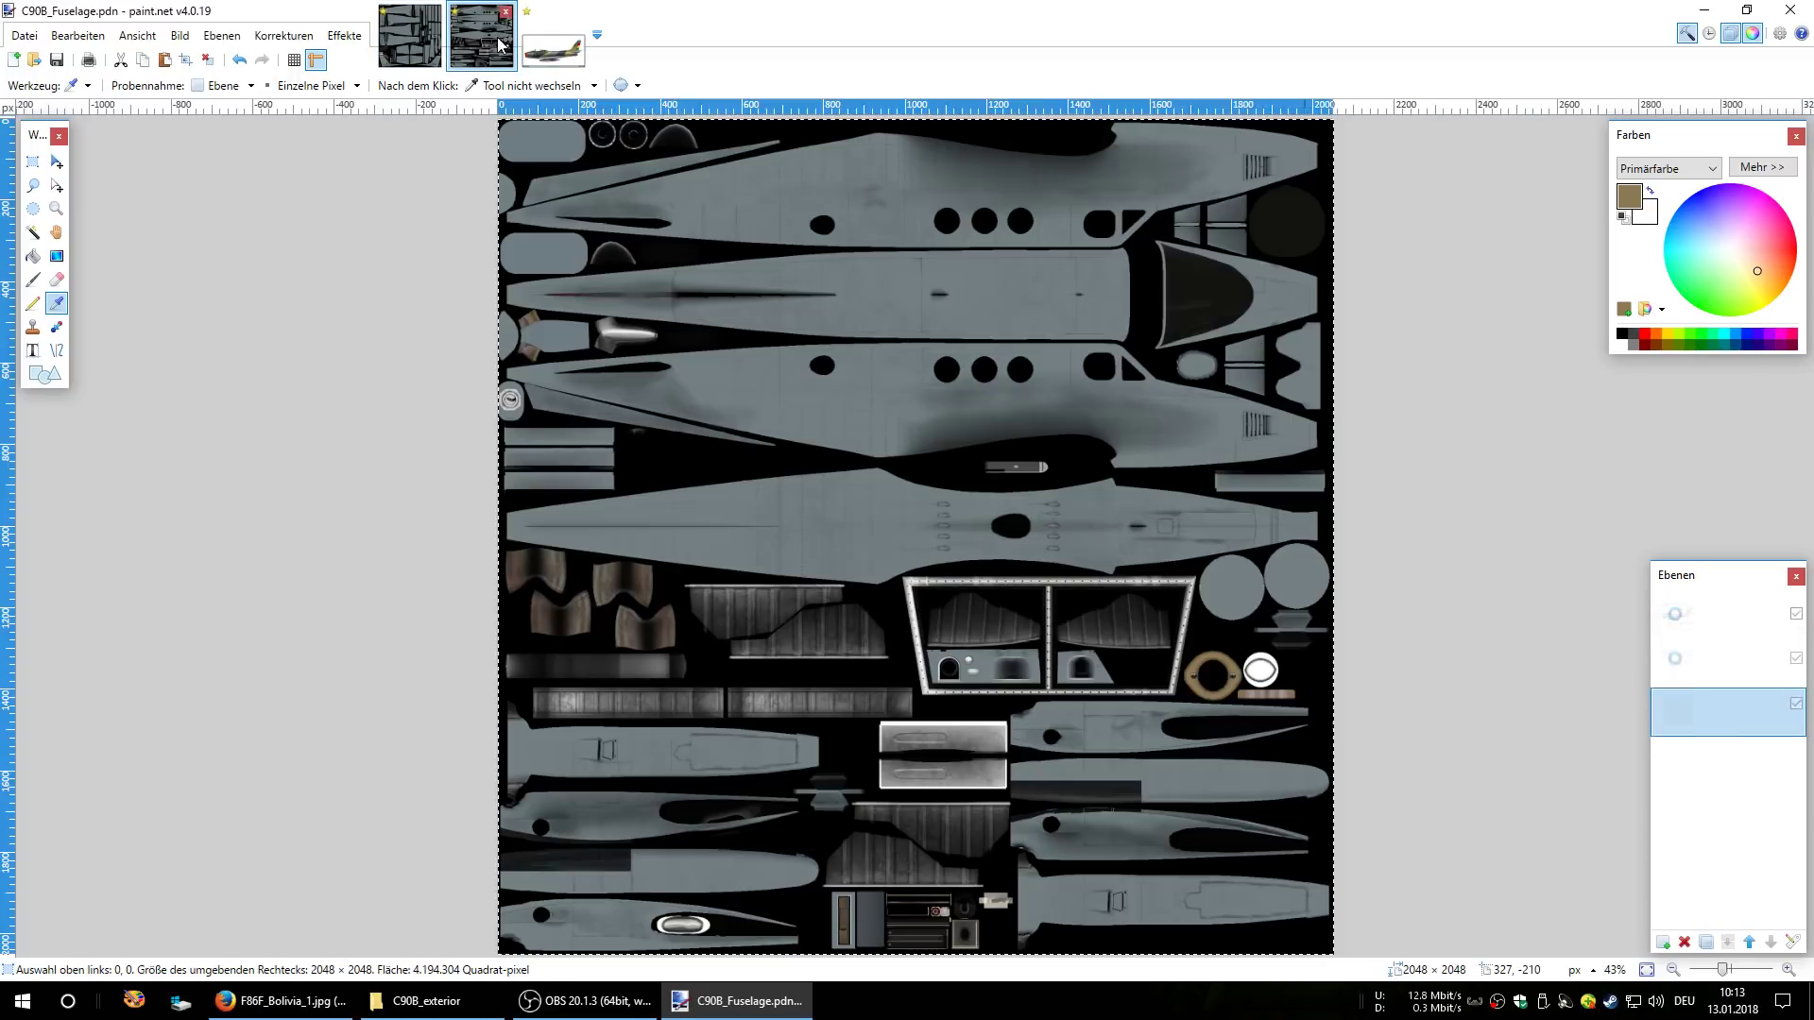
pyautogui.click(33, 258)
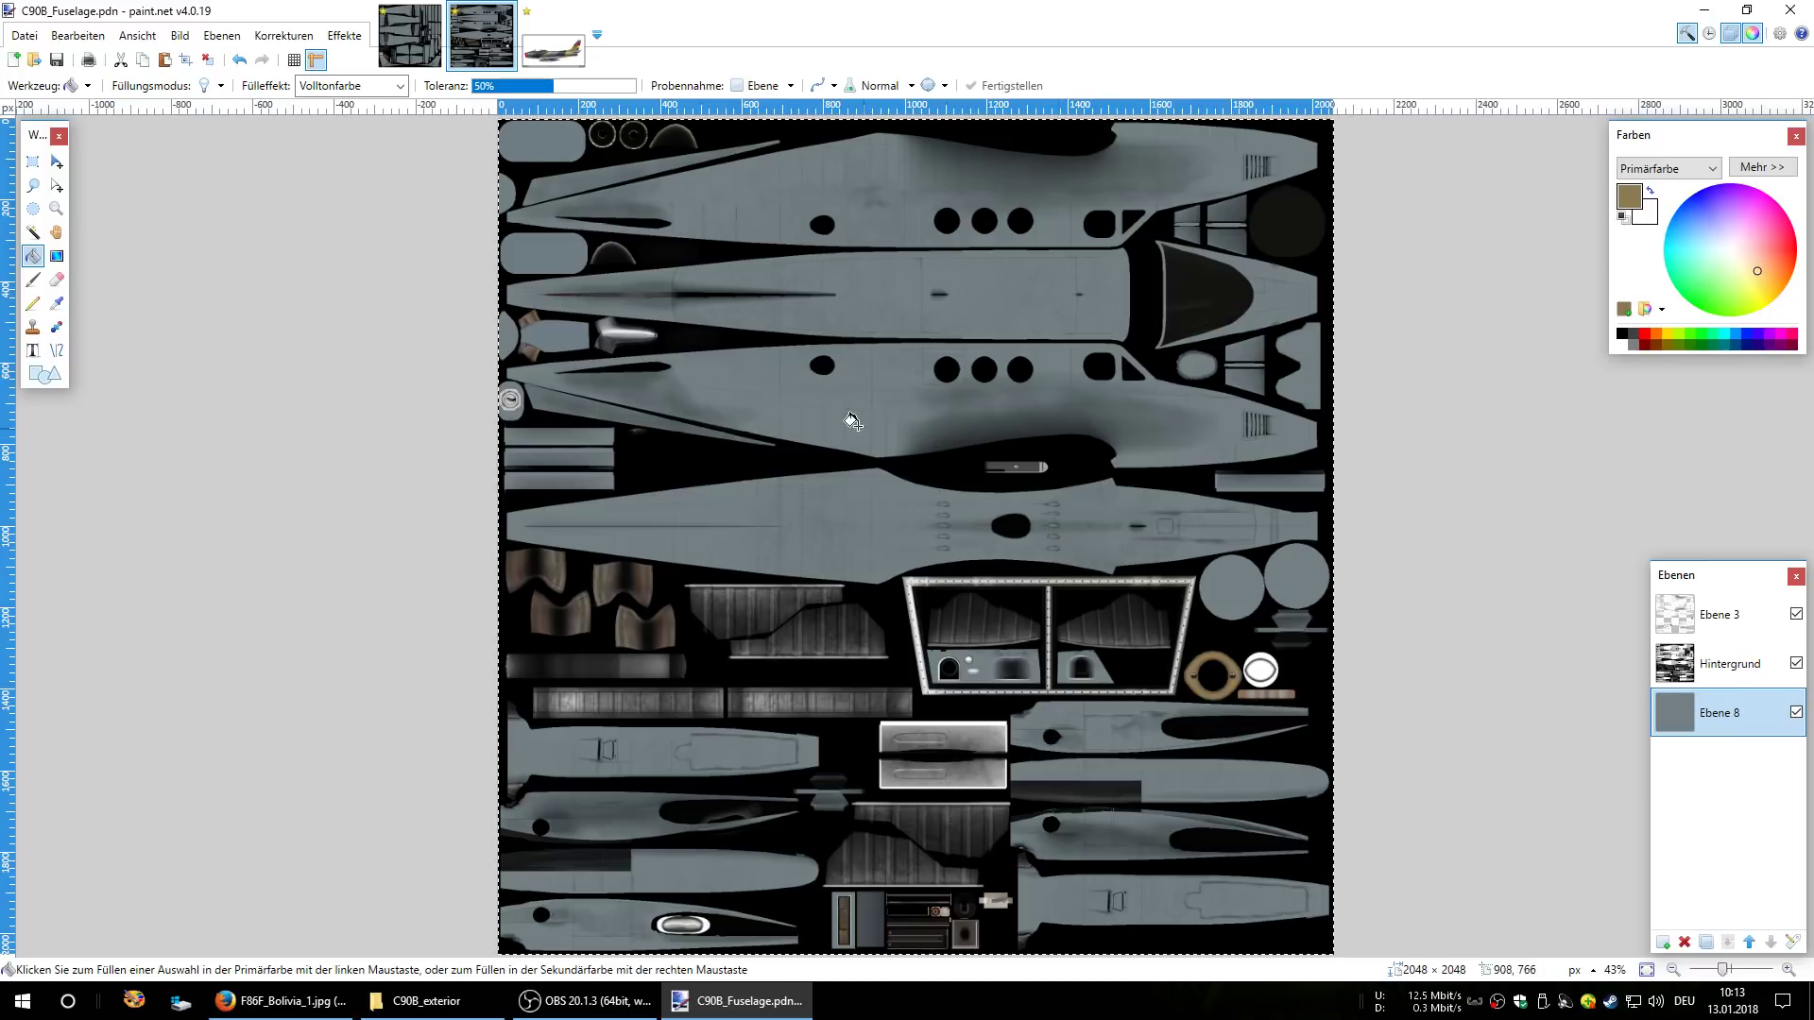
pyautogui.hotkey('ctrl', 'shift', 'Tab')
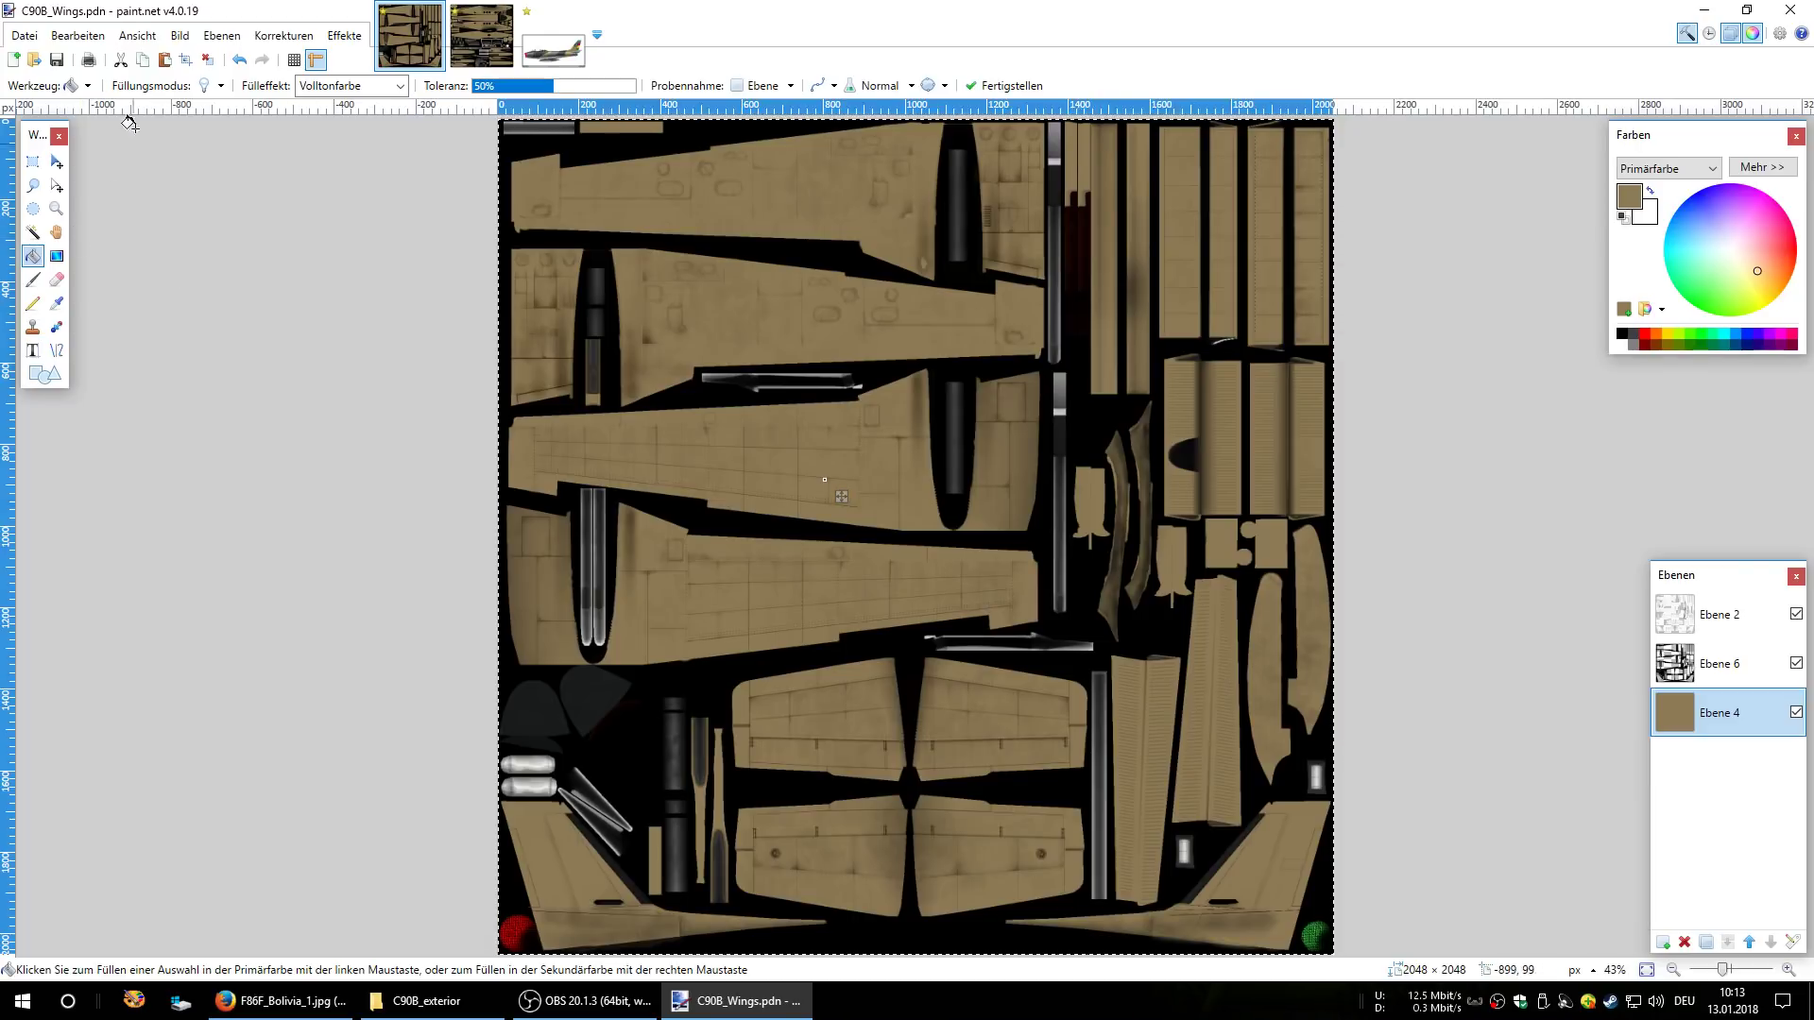
# - Save C90B_Wings.pdn and C90B_Fuselage.pdn, and check the files in the C90B_exterior folder
pyautogui.click(23, 36)
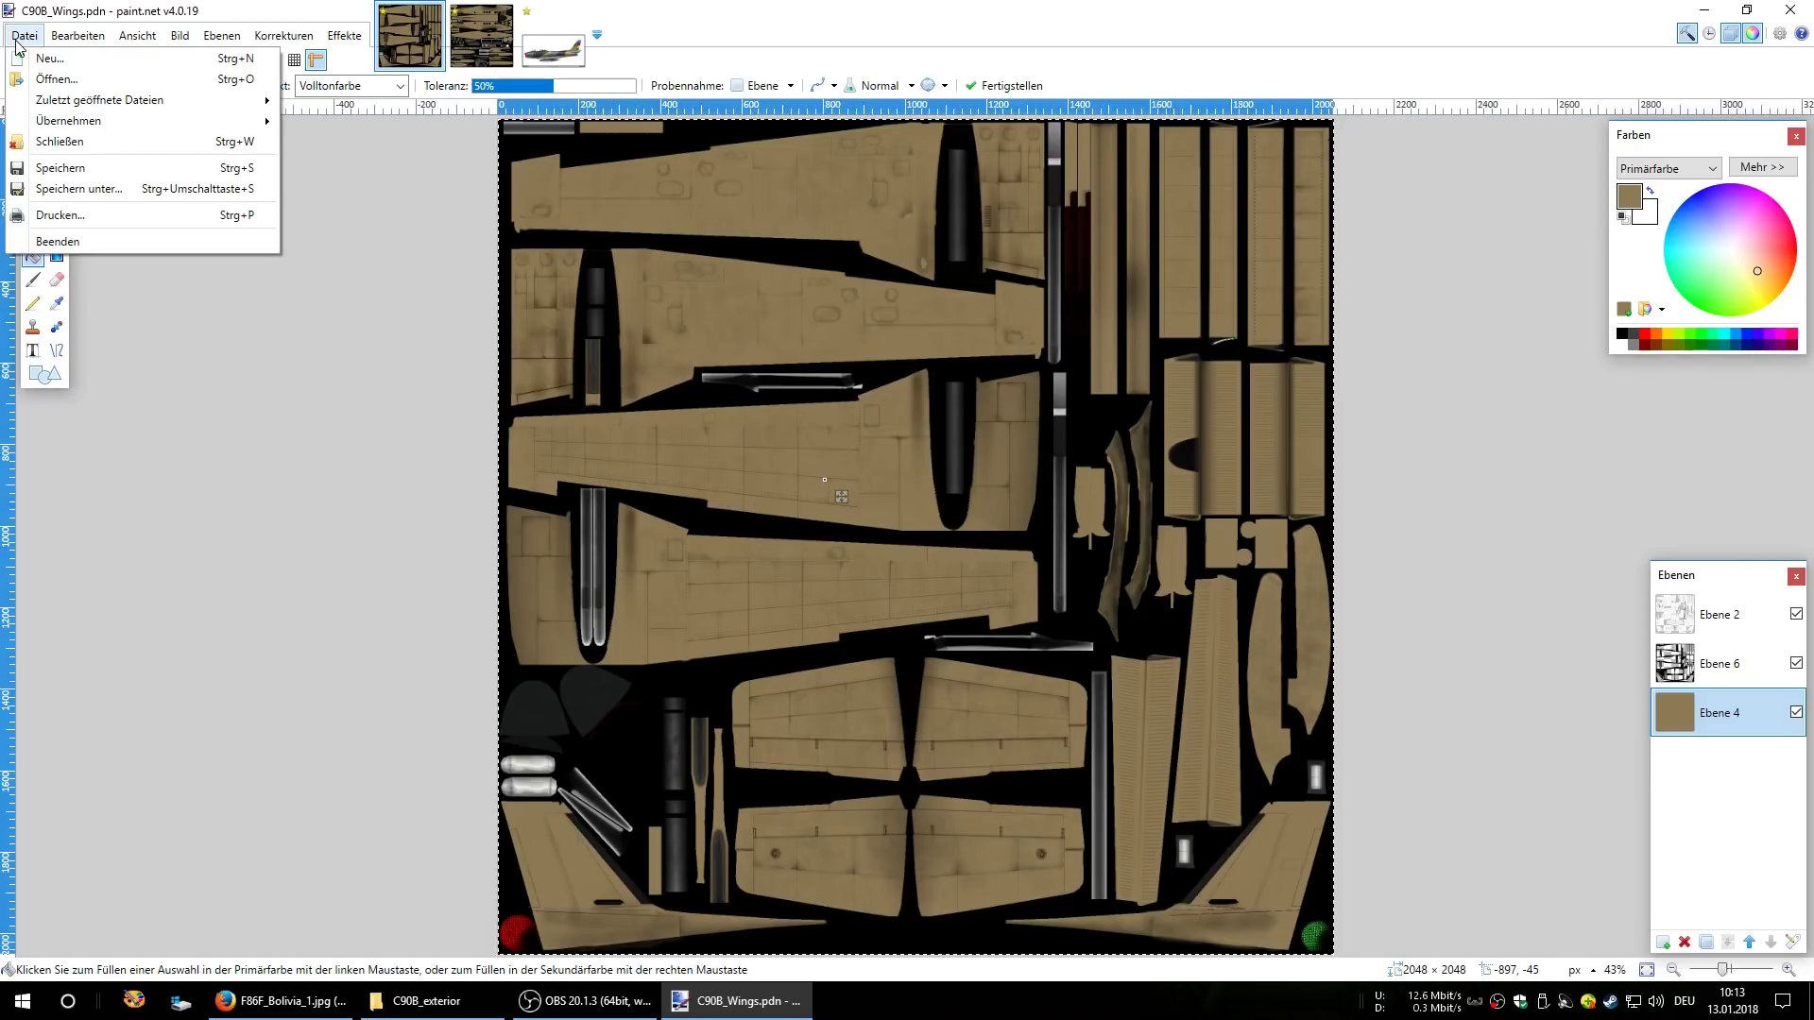
pyautogui.click(80, 172)
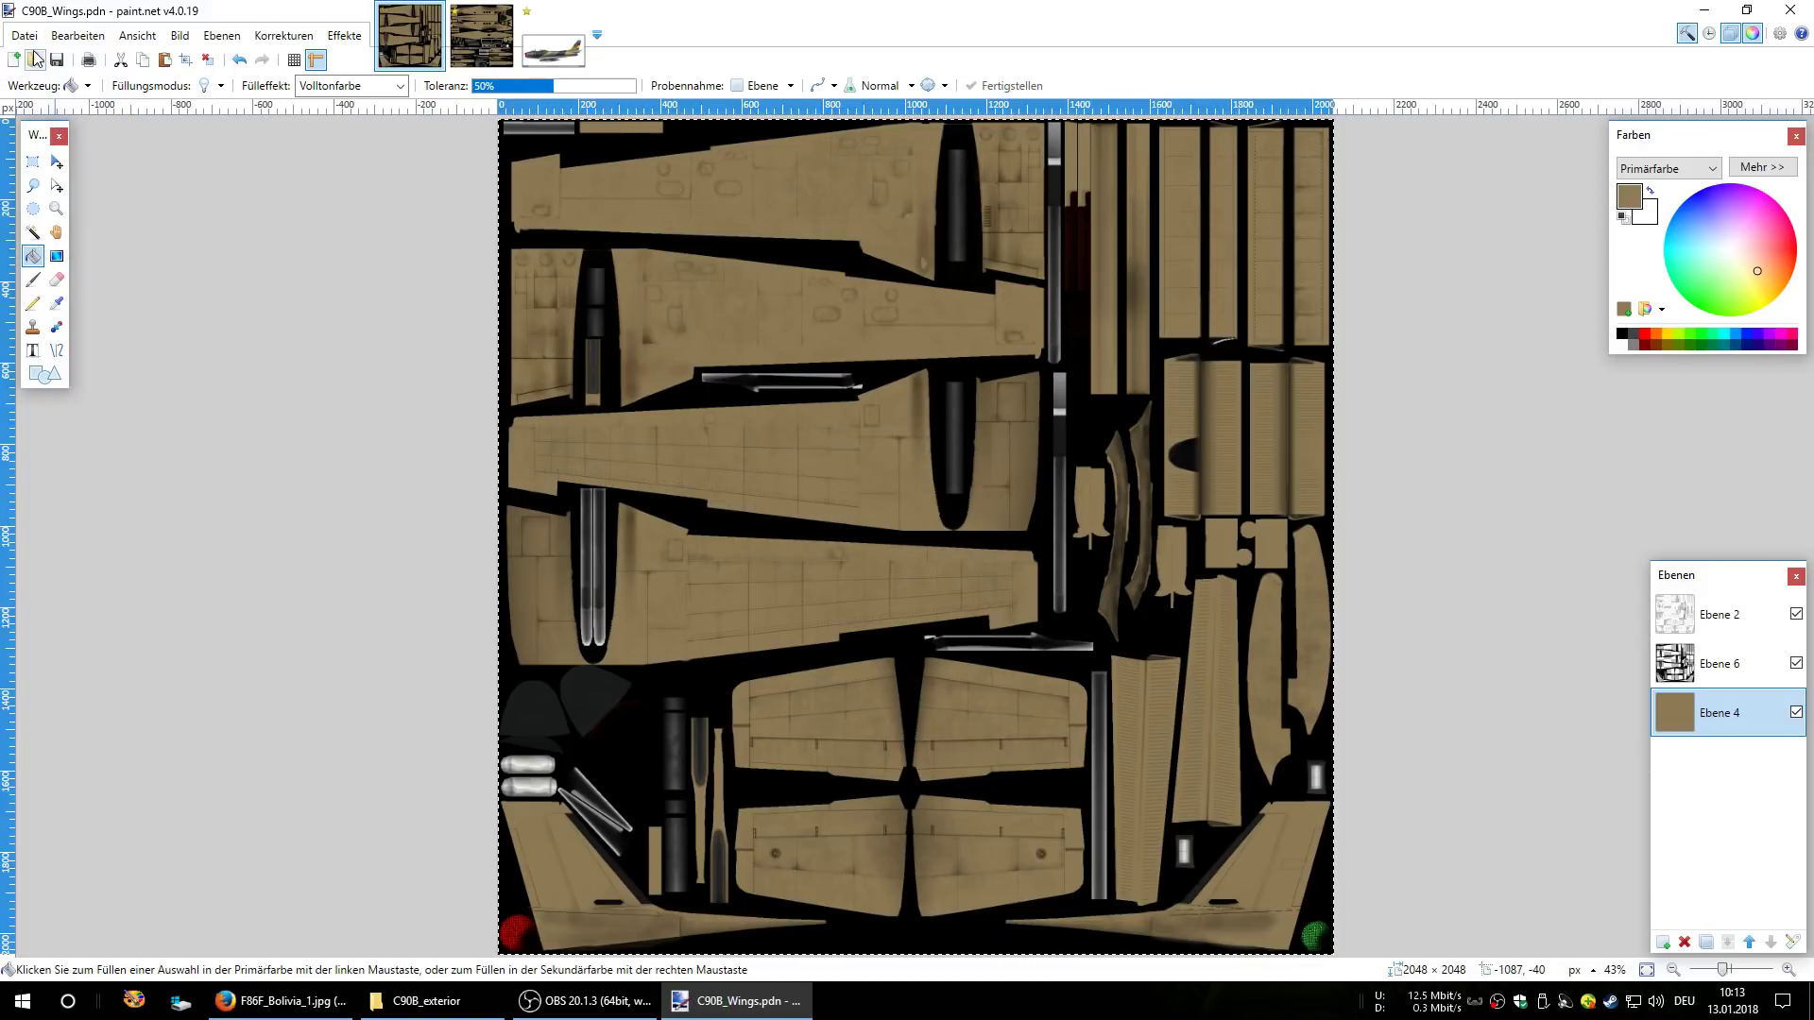
pyautogui.click(480, 28)
pyautogui.click(24, 36)
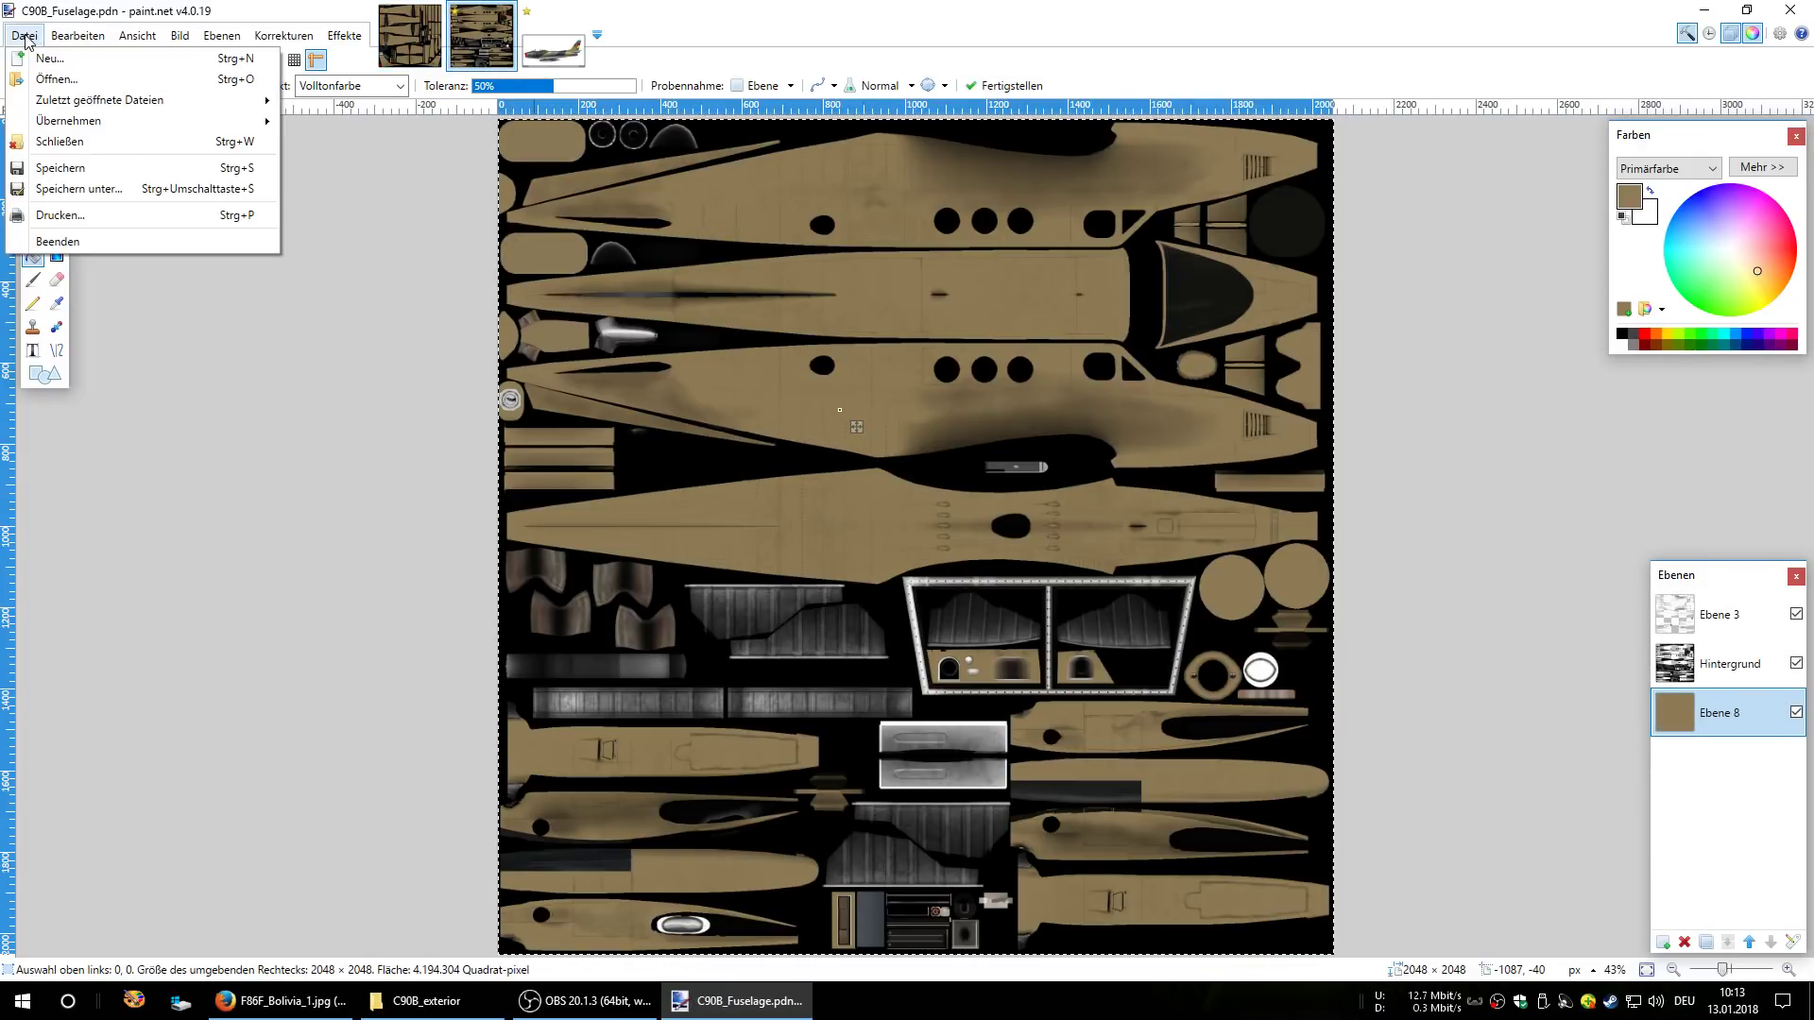
pyautogui.click(40, 171)
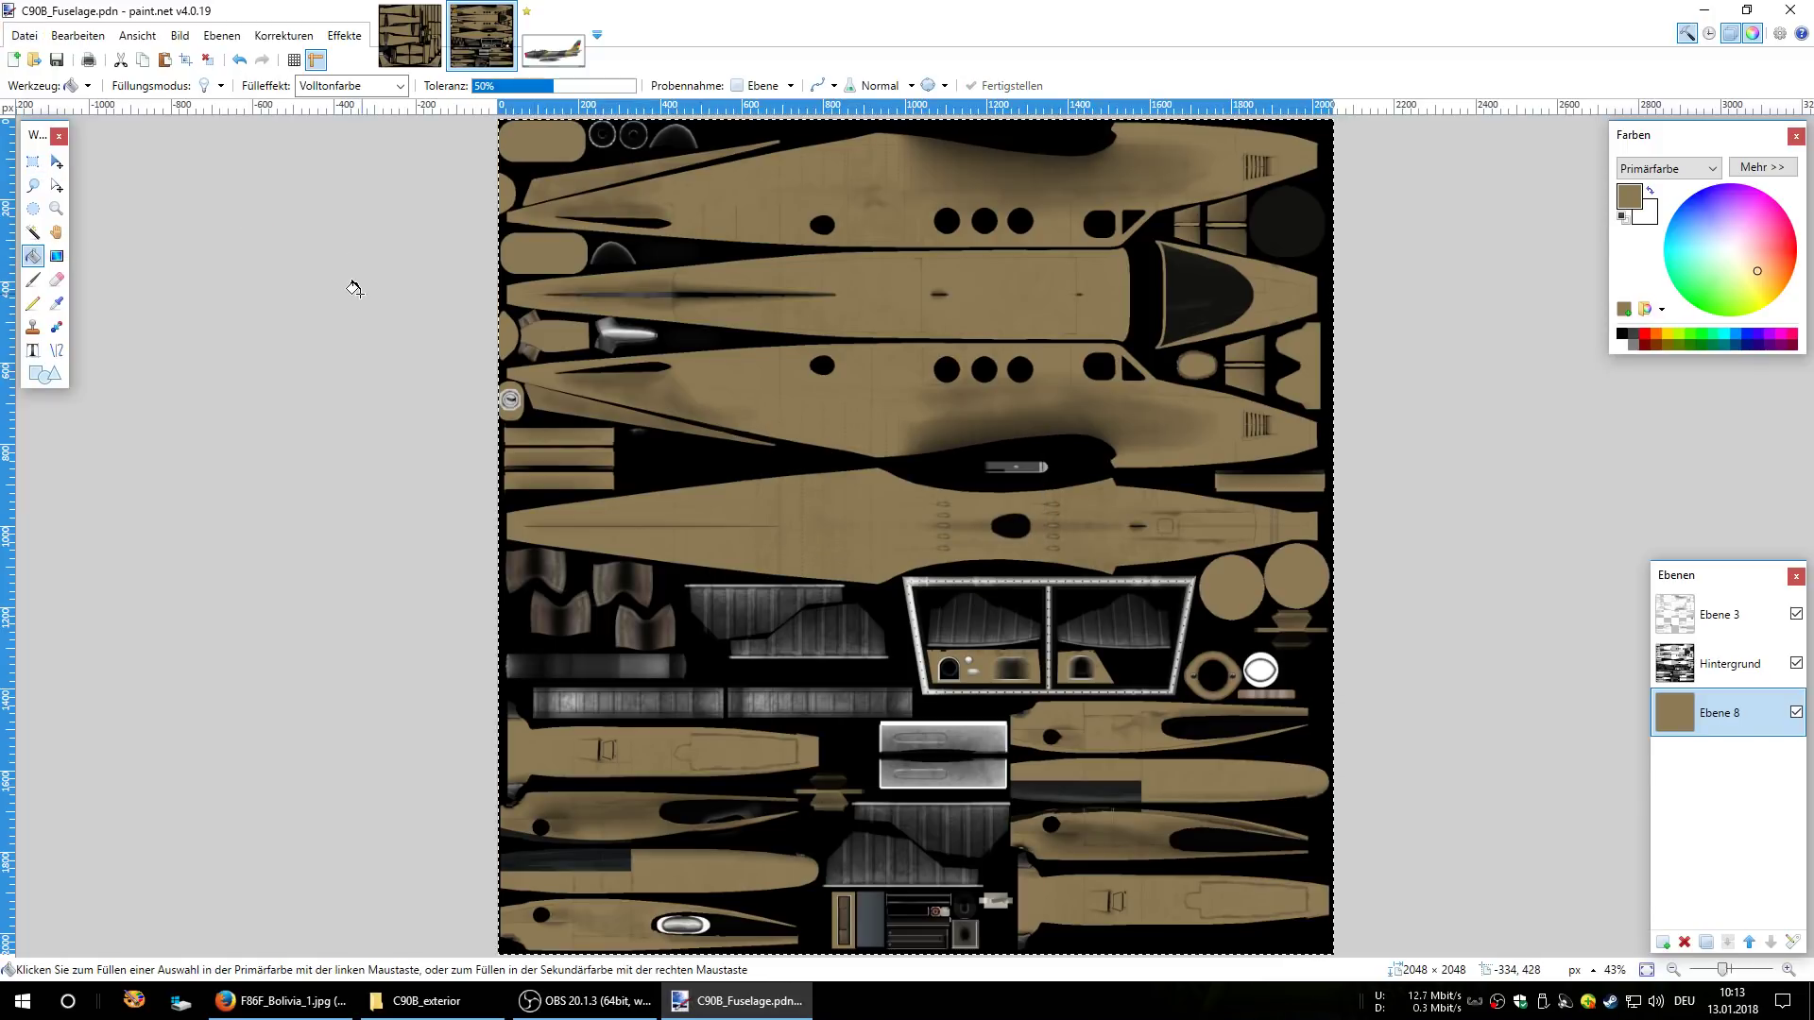
pyautogui.click(444, 1003)
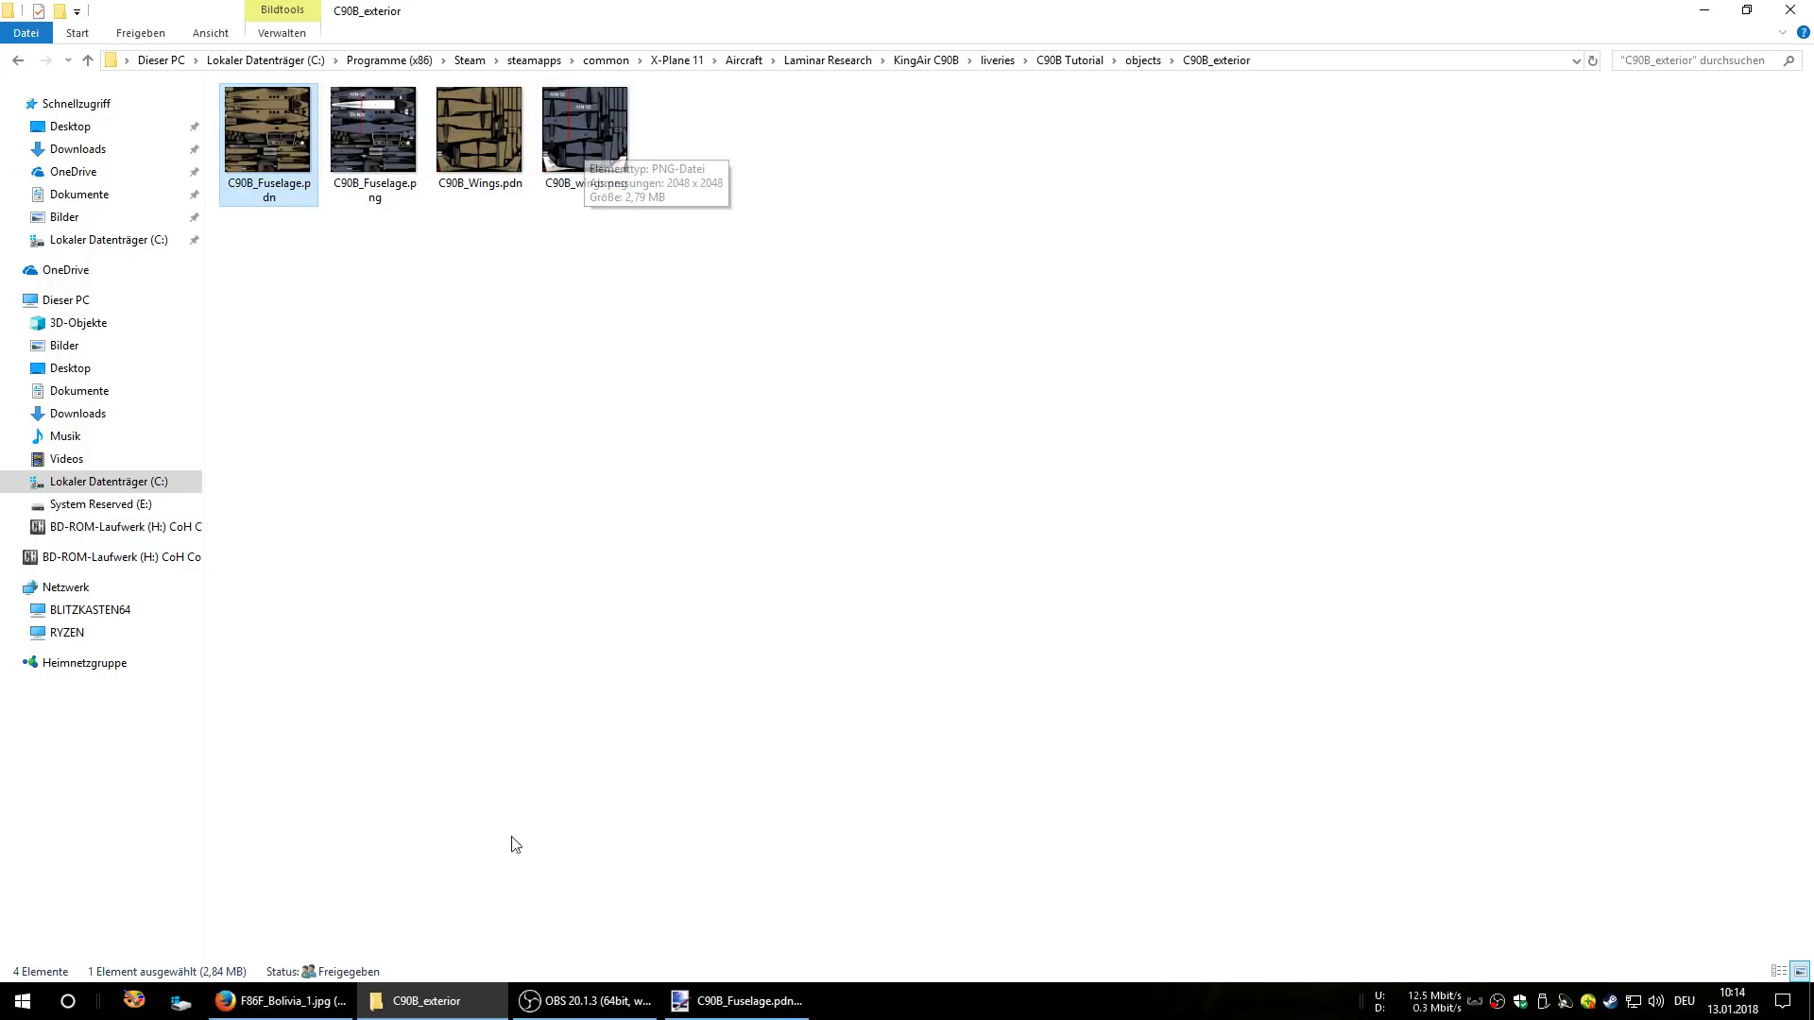
pyautogui.click(435, 1000)
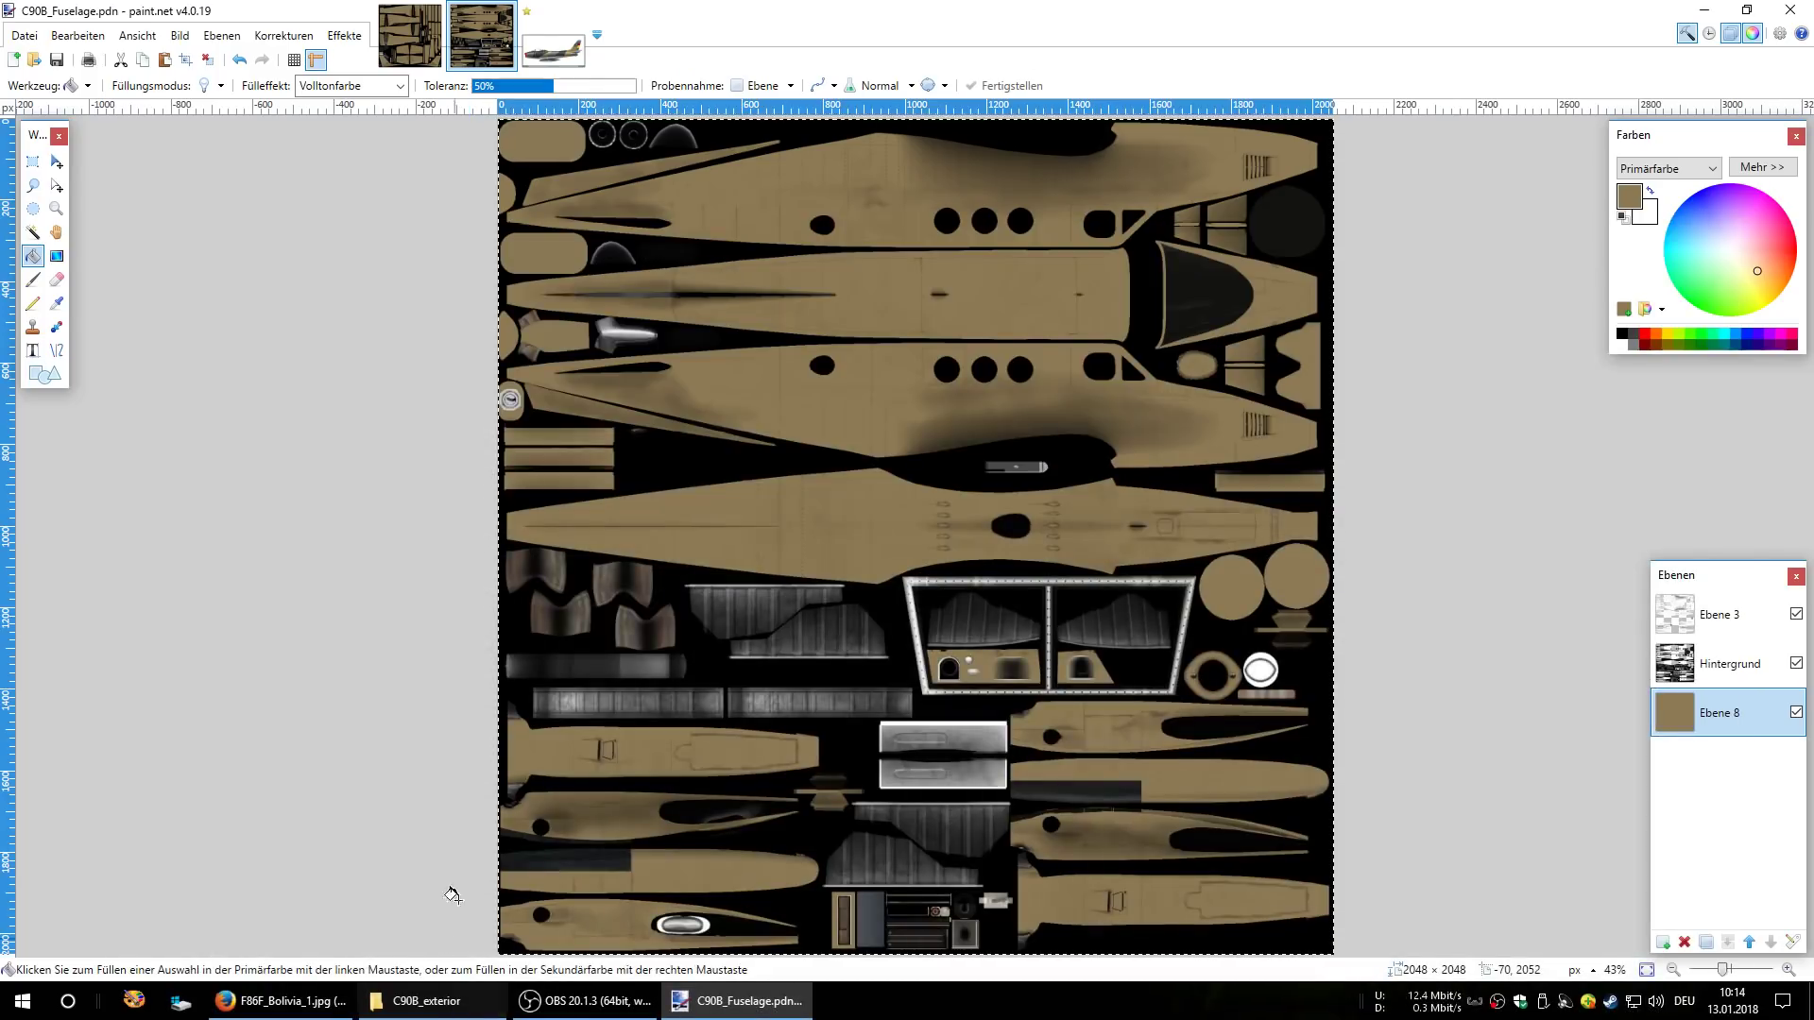
# - Save the fuselage image as C90B_Fuselage.png with automatic bit depth, replacing the existing file and flattening the layers
pyautogui.click(25, 36)
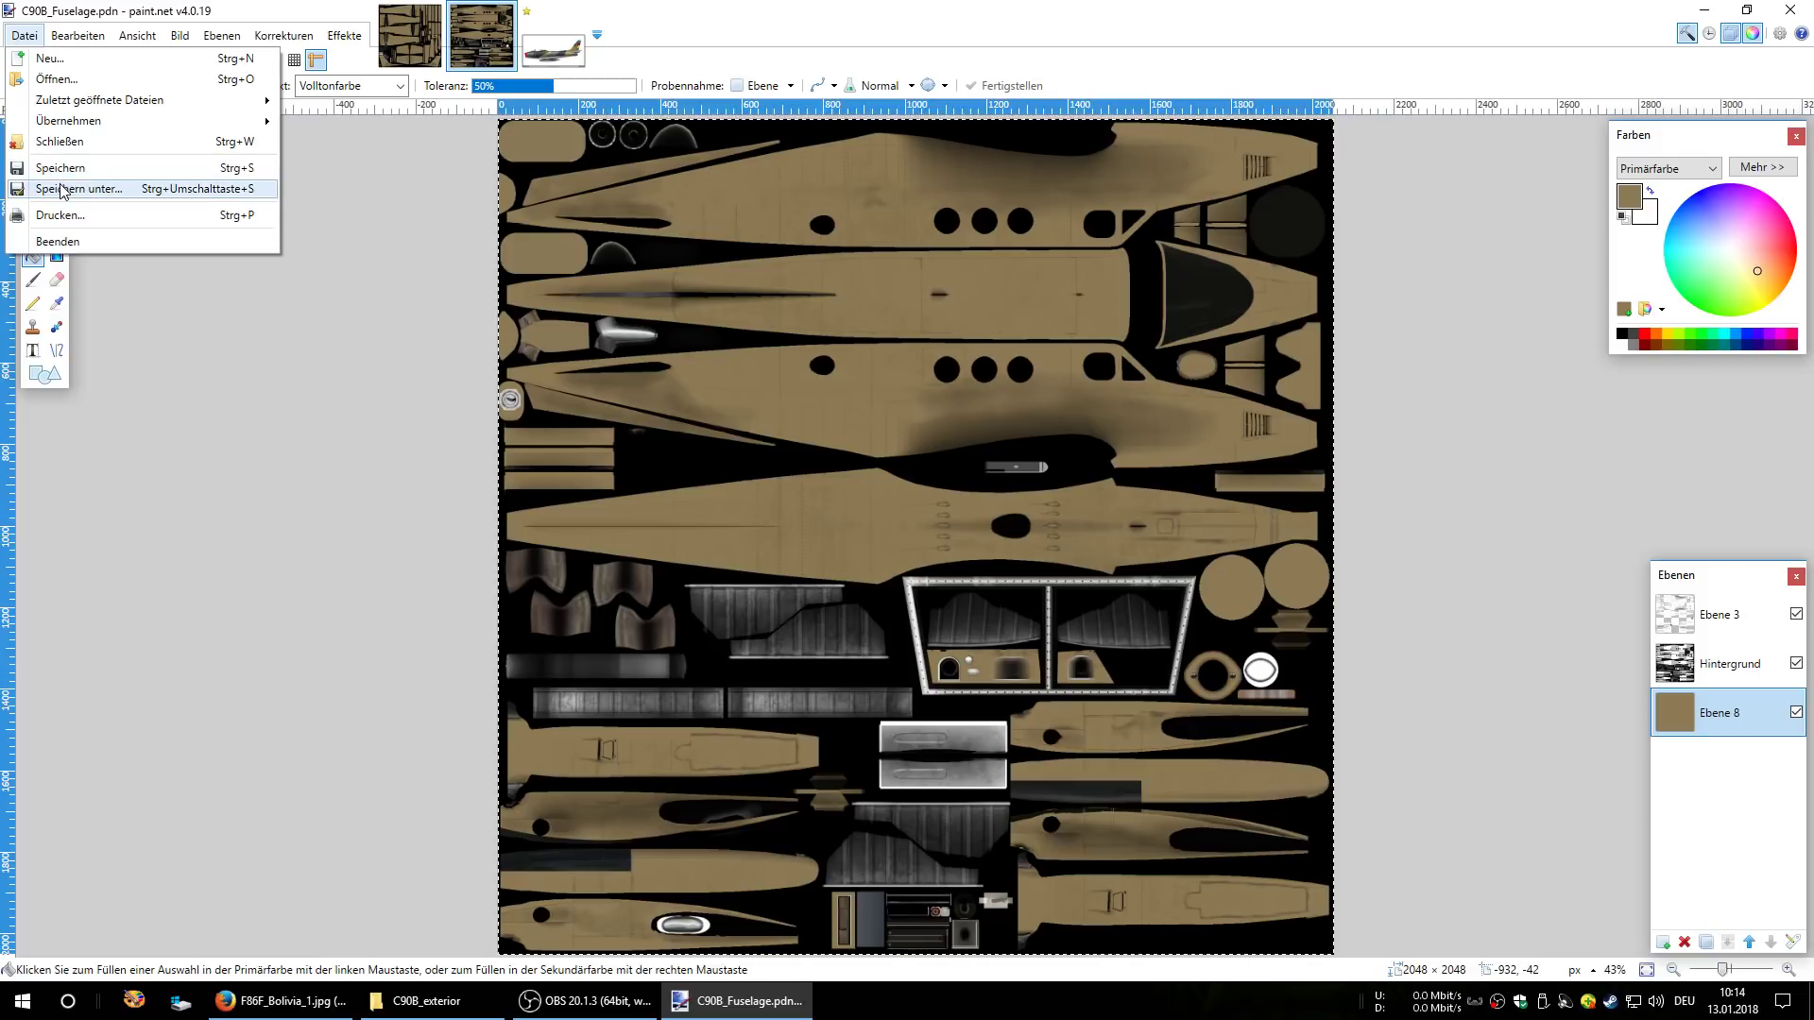
pyautogui.click(62, 190)
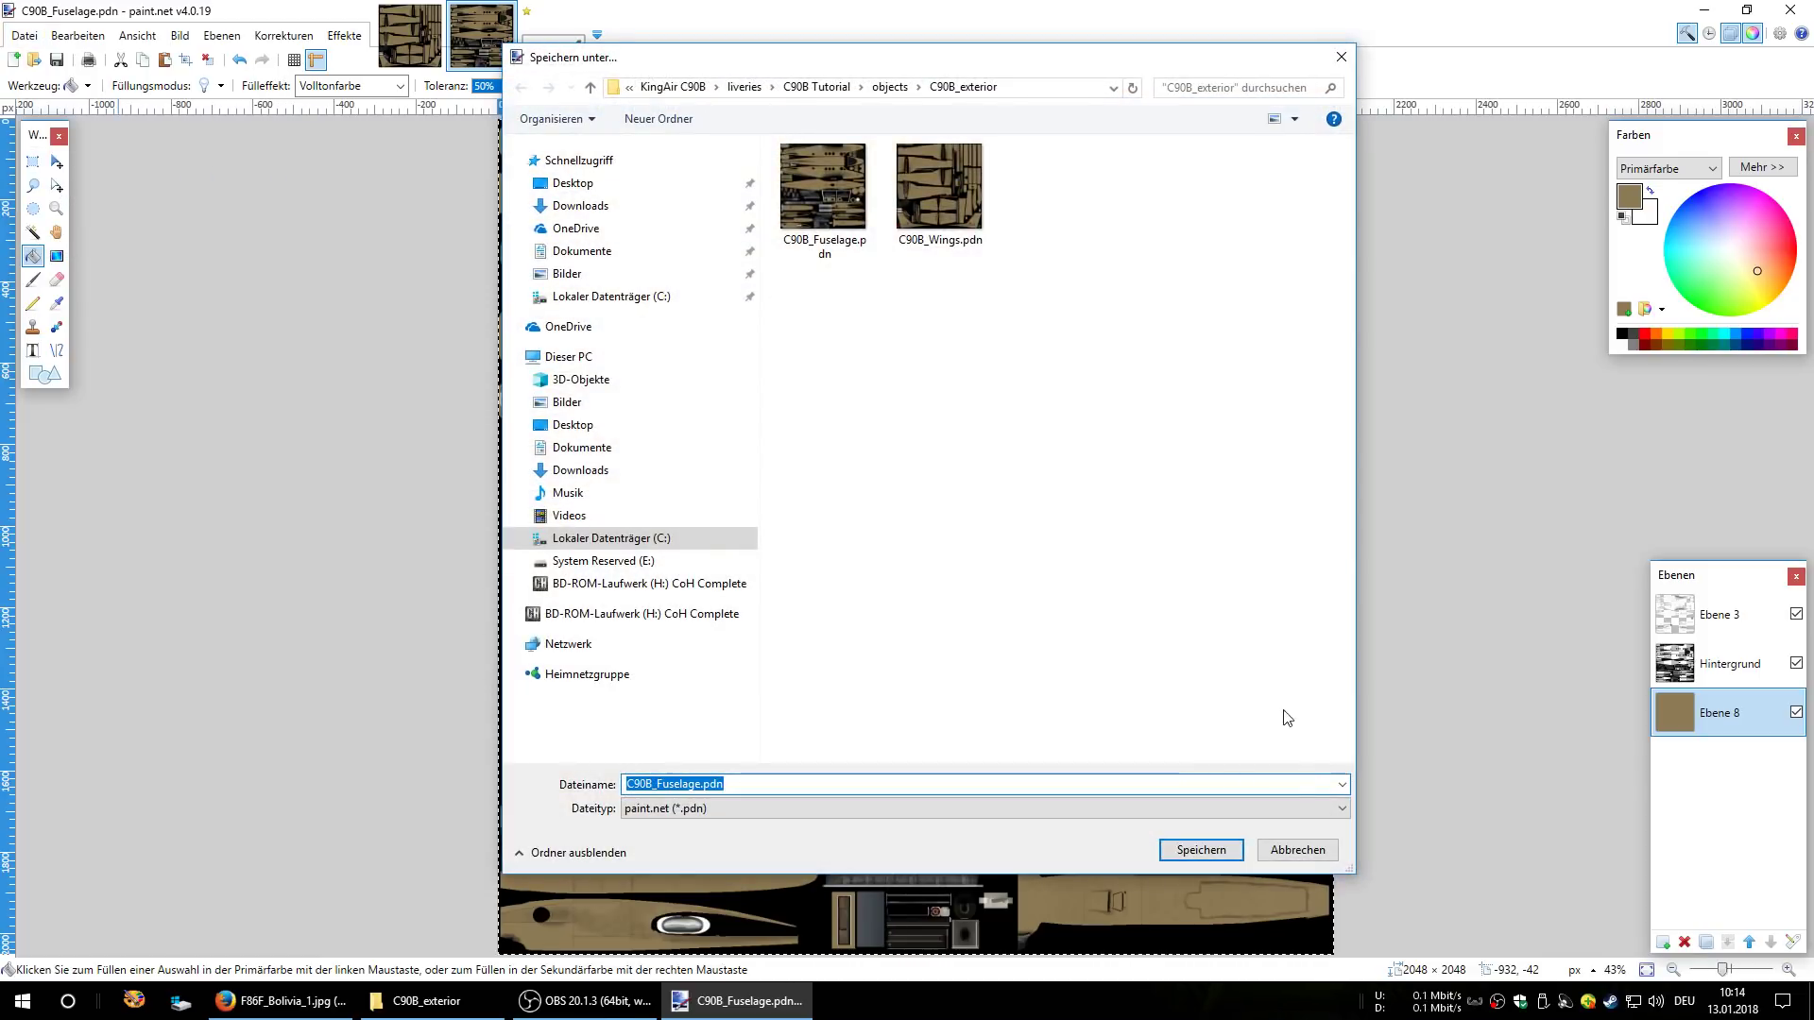
pyautogui.click(1334, 814)
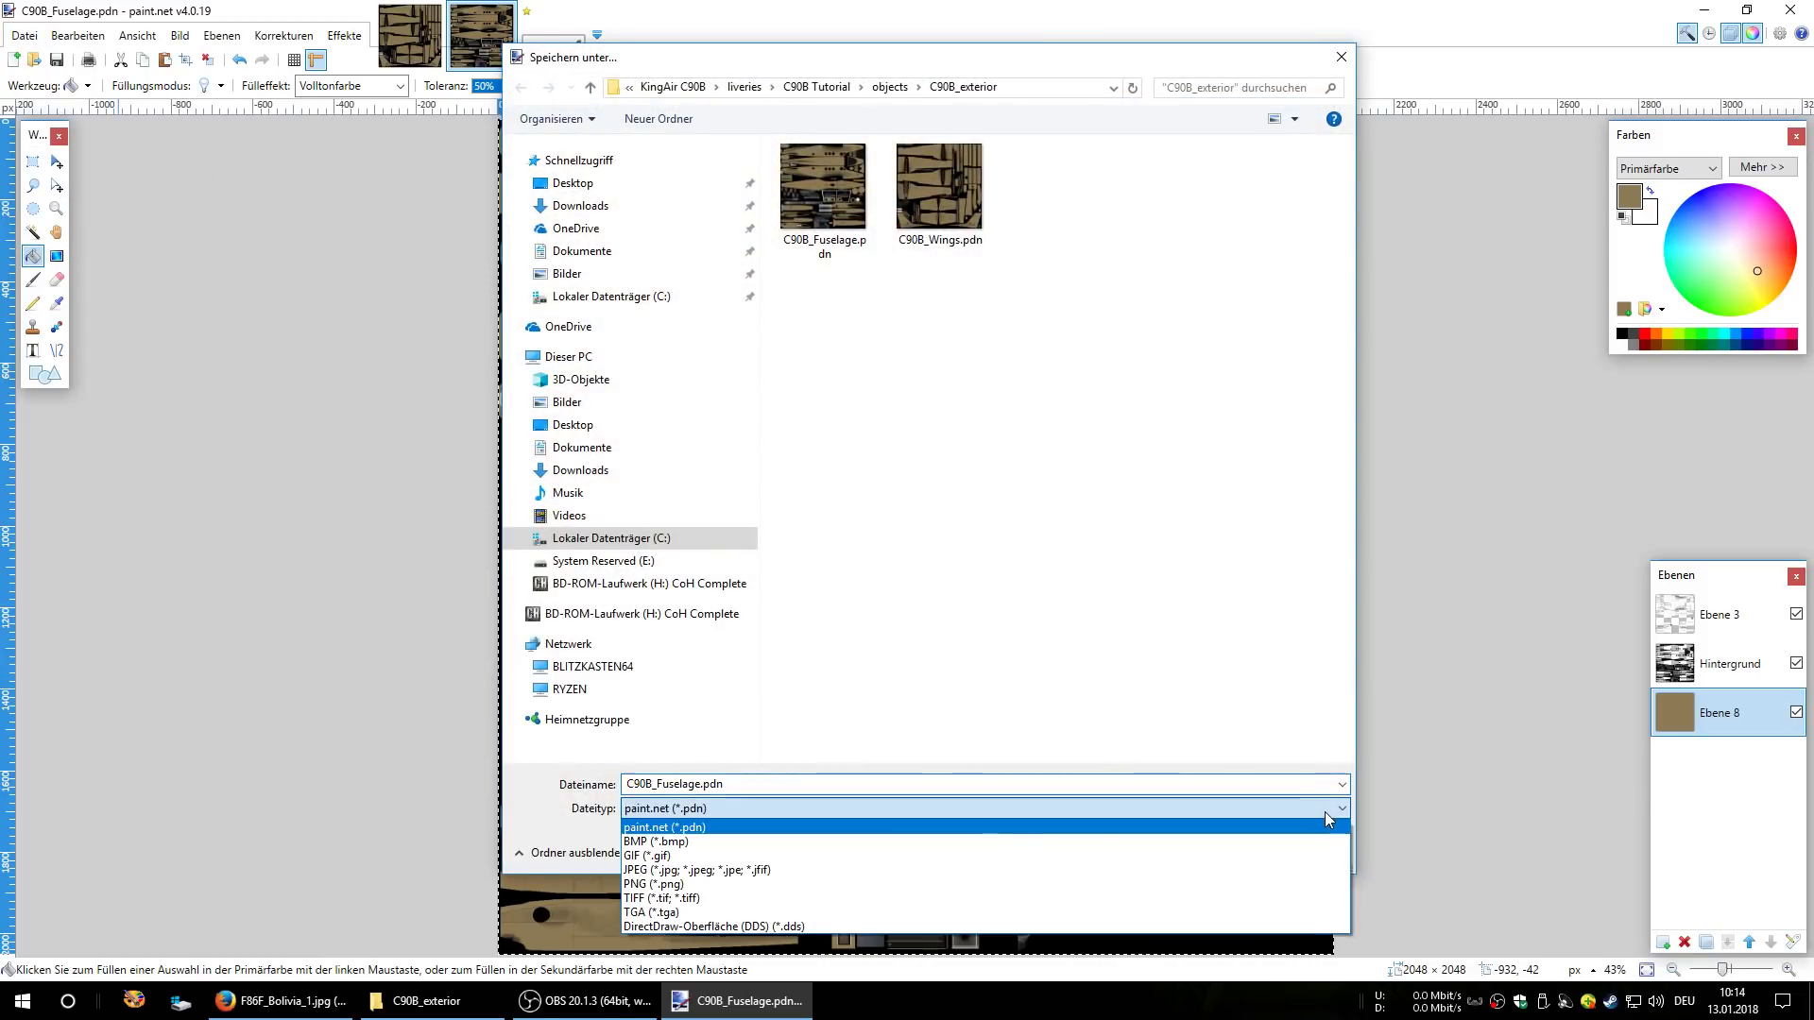
pyautogui.click(739, 884)
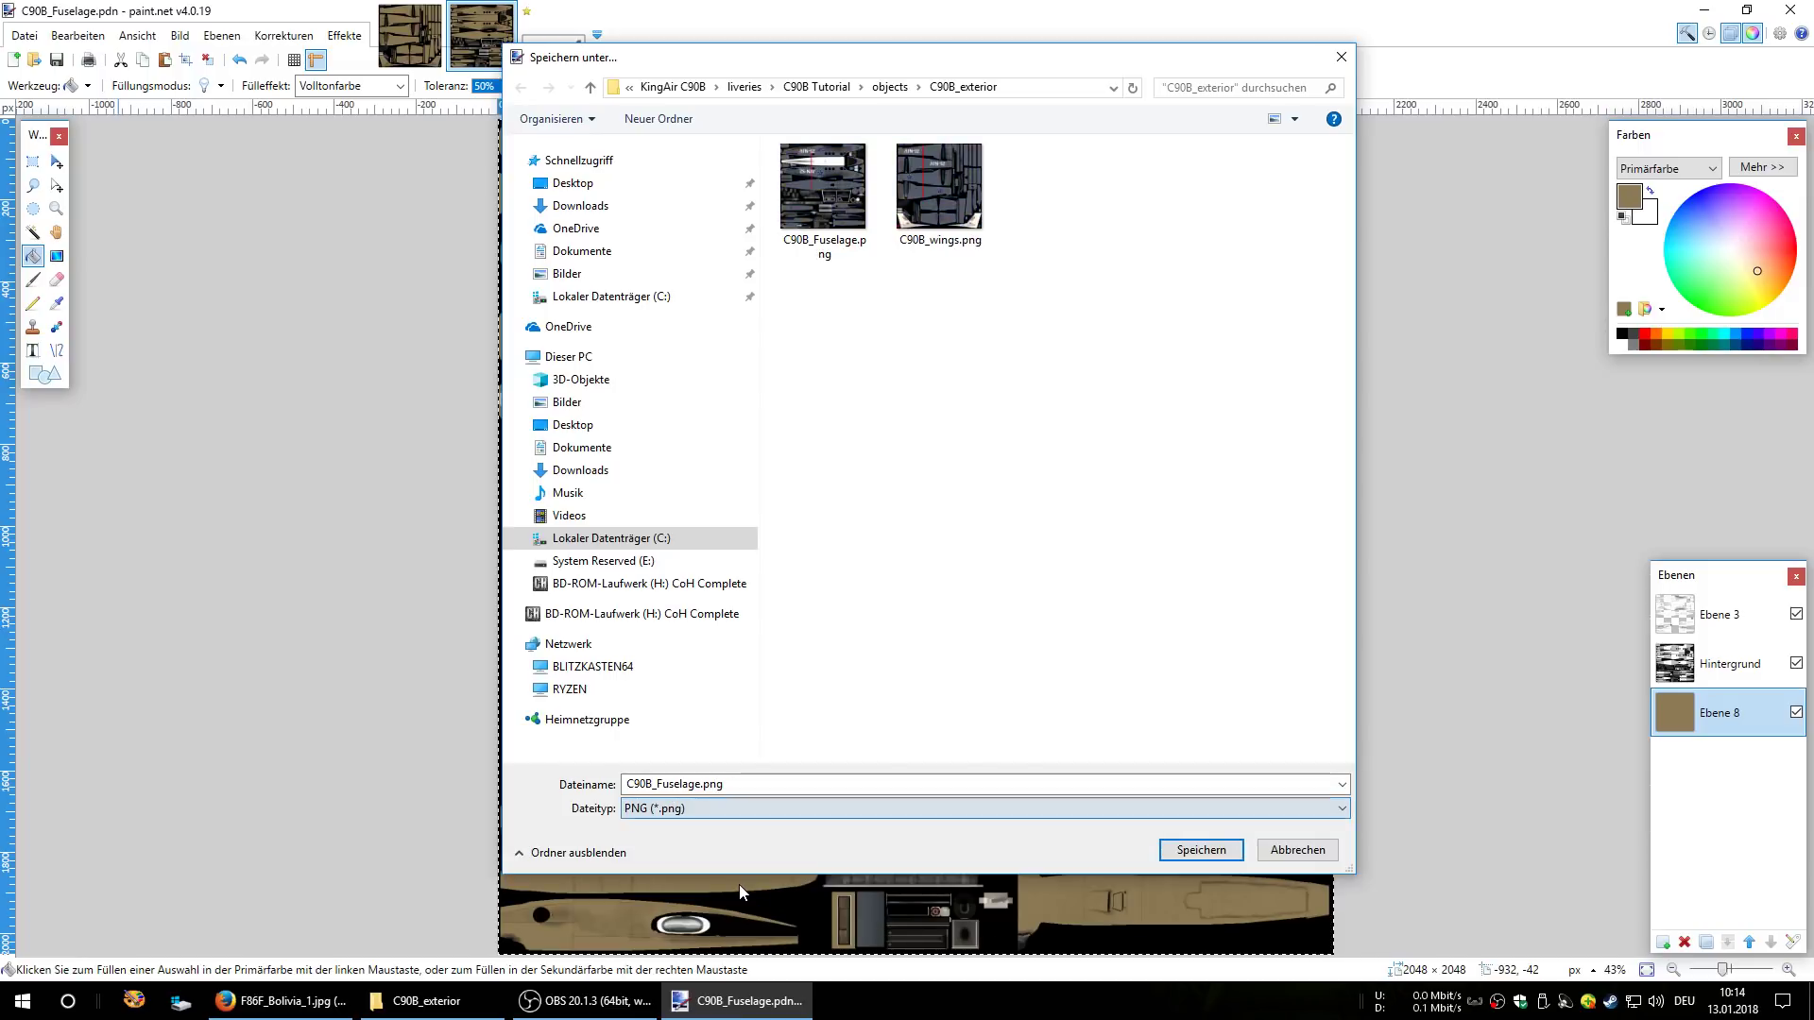
pyautogui.click(1179, 853)
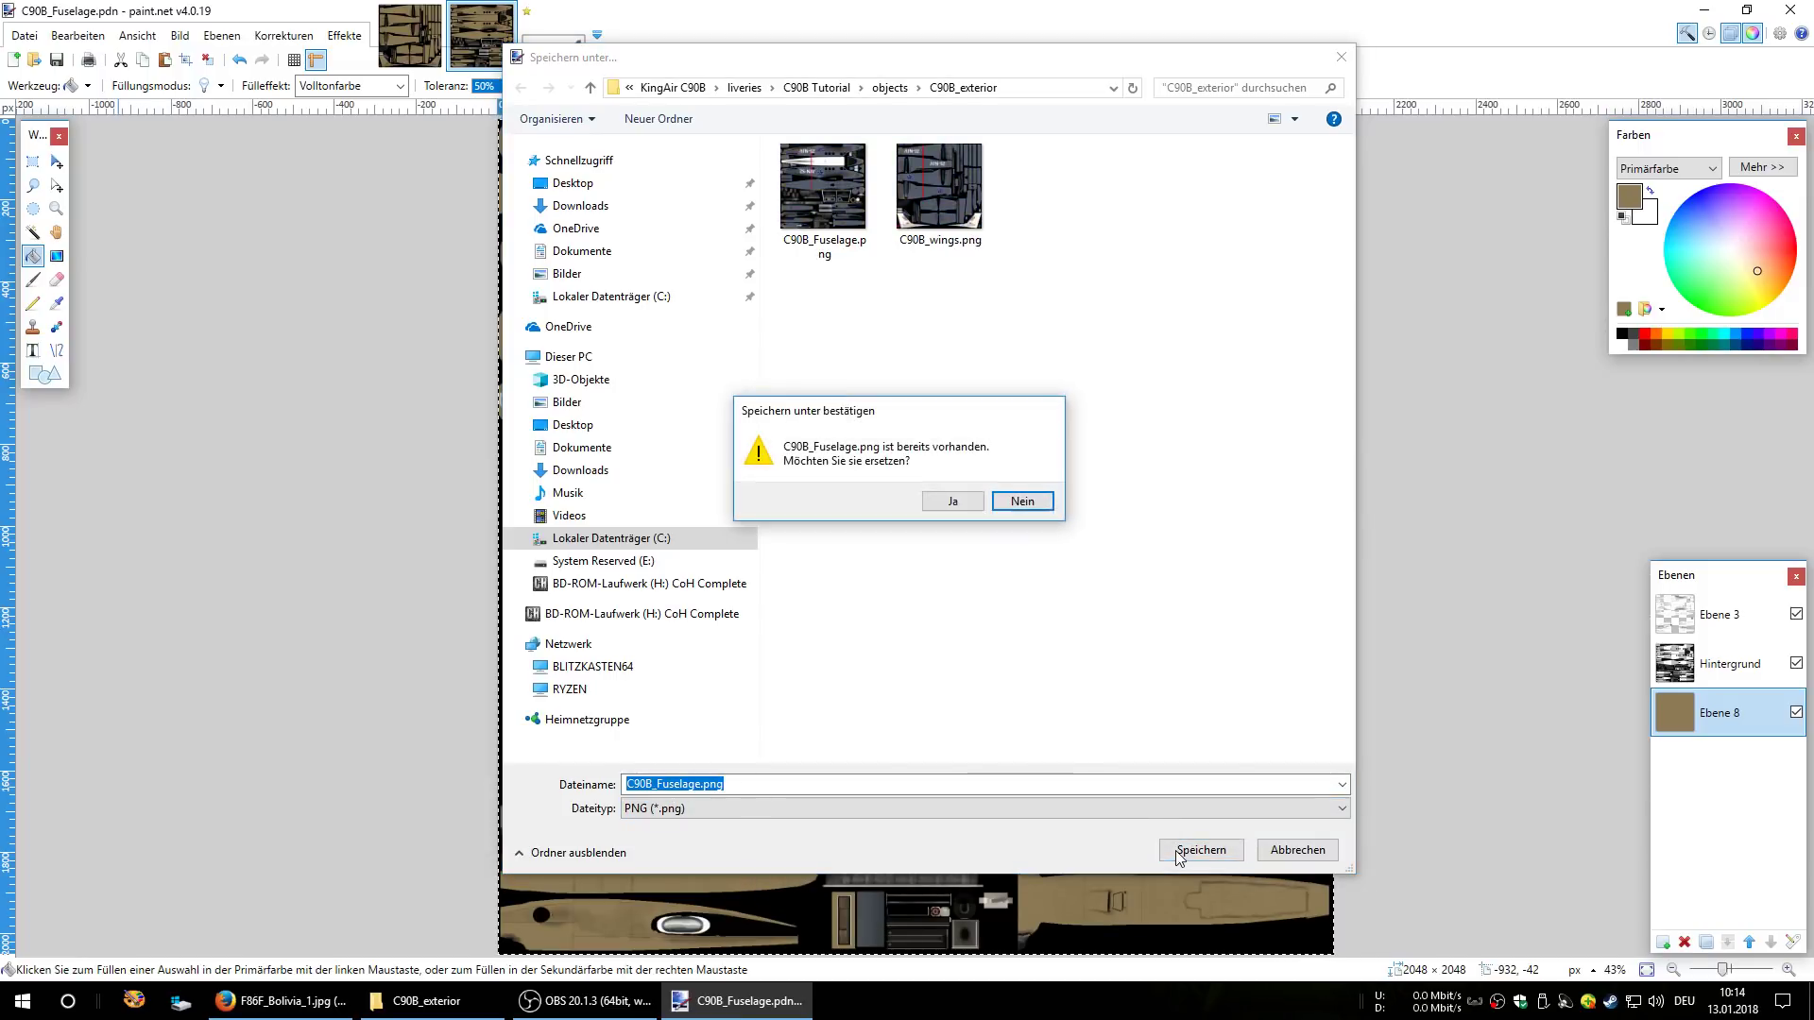
pyautogui.click(948, 503)
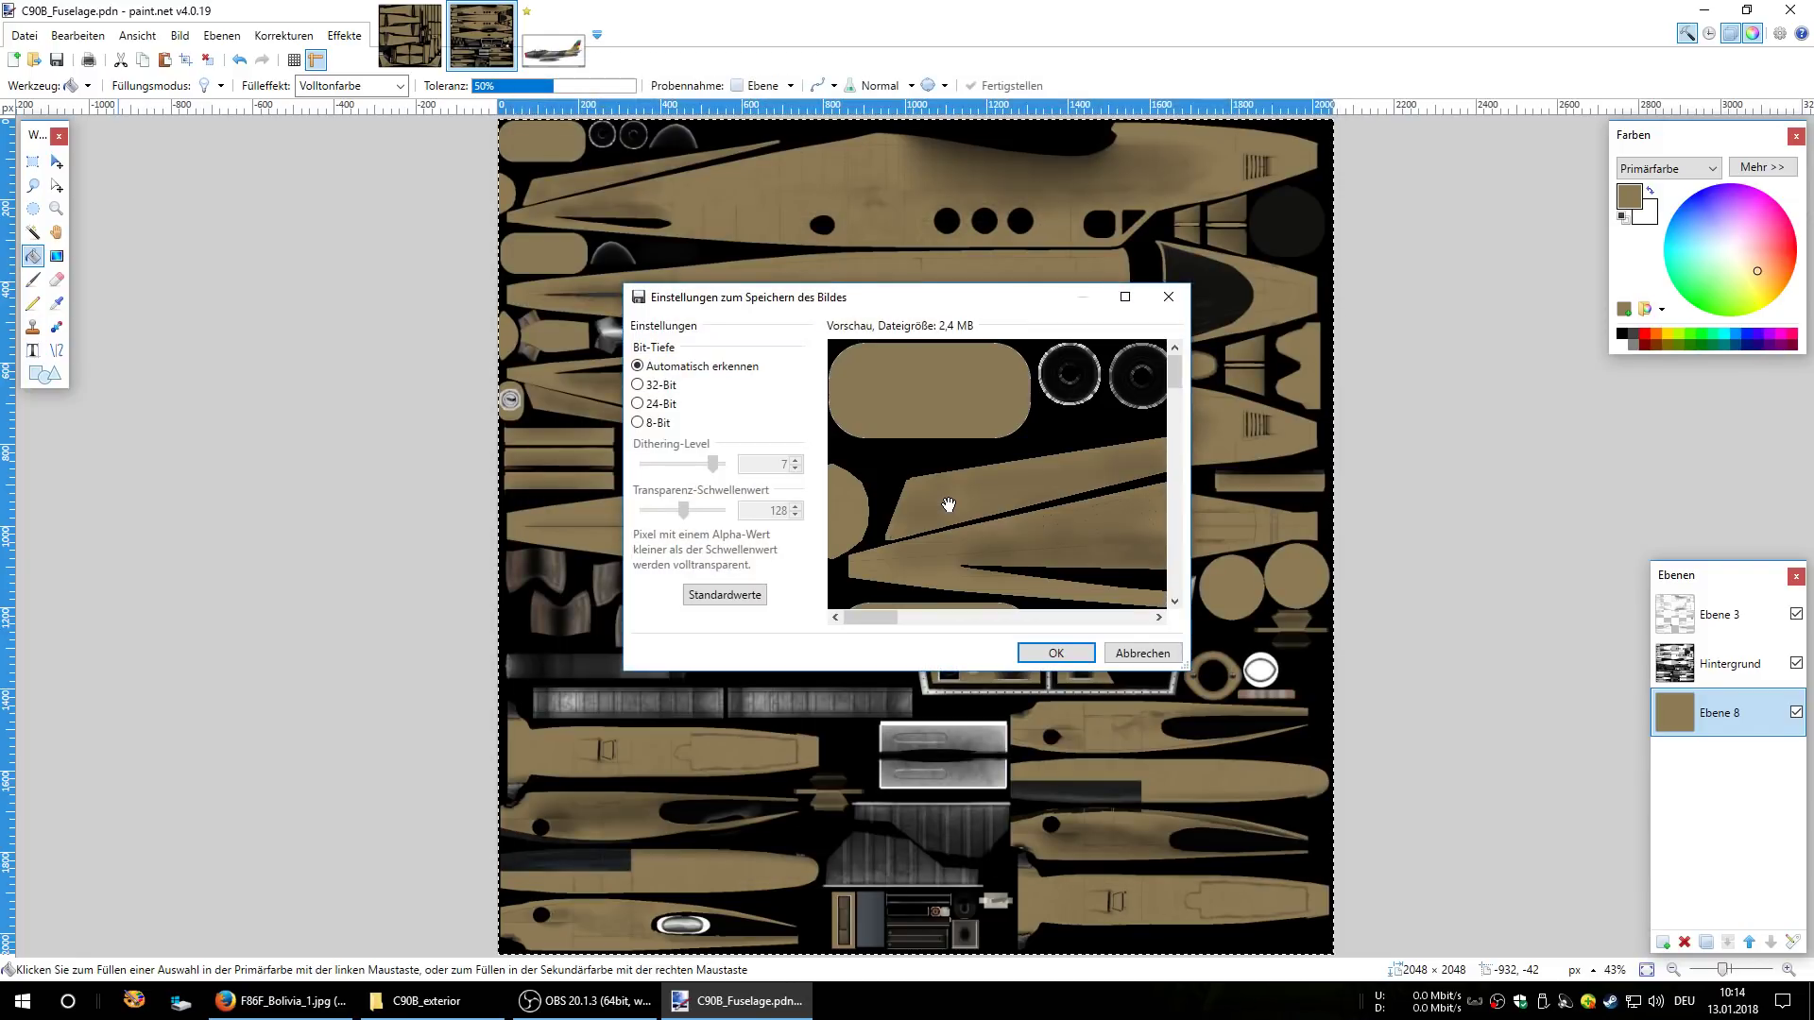
pyautogui.click(1060, 651)
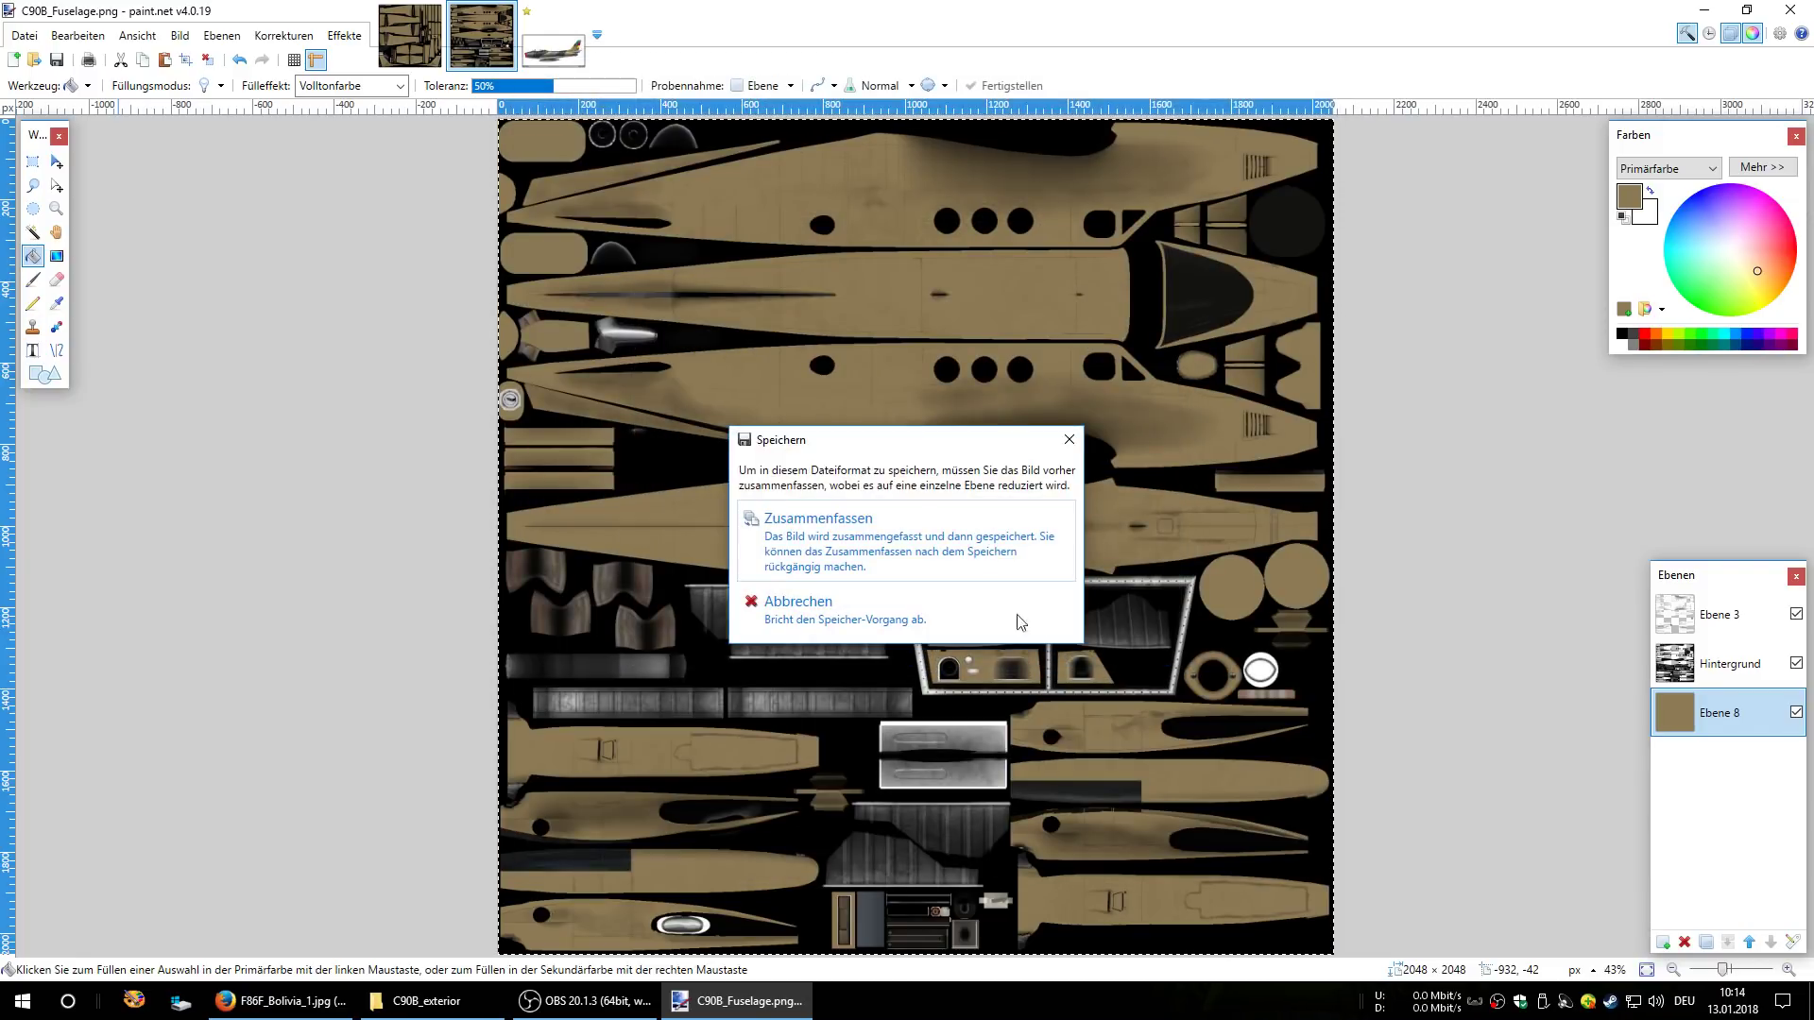
pyautogui.click(891, 542)
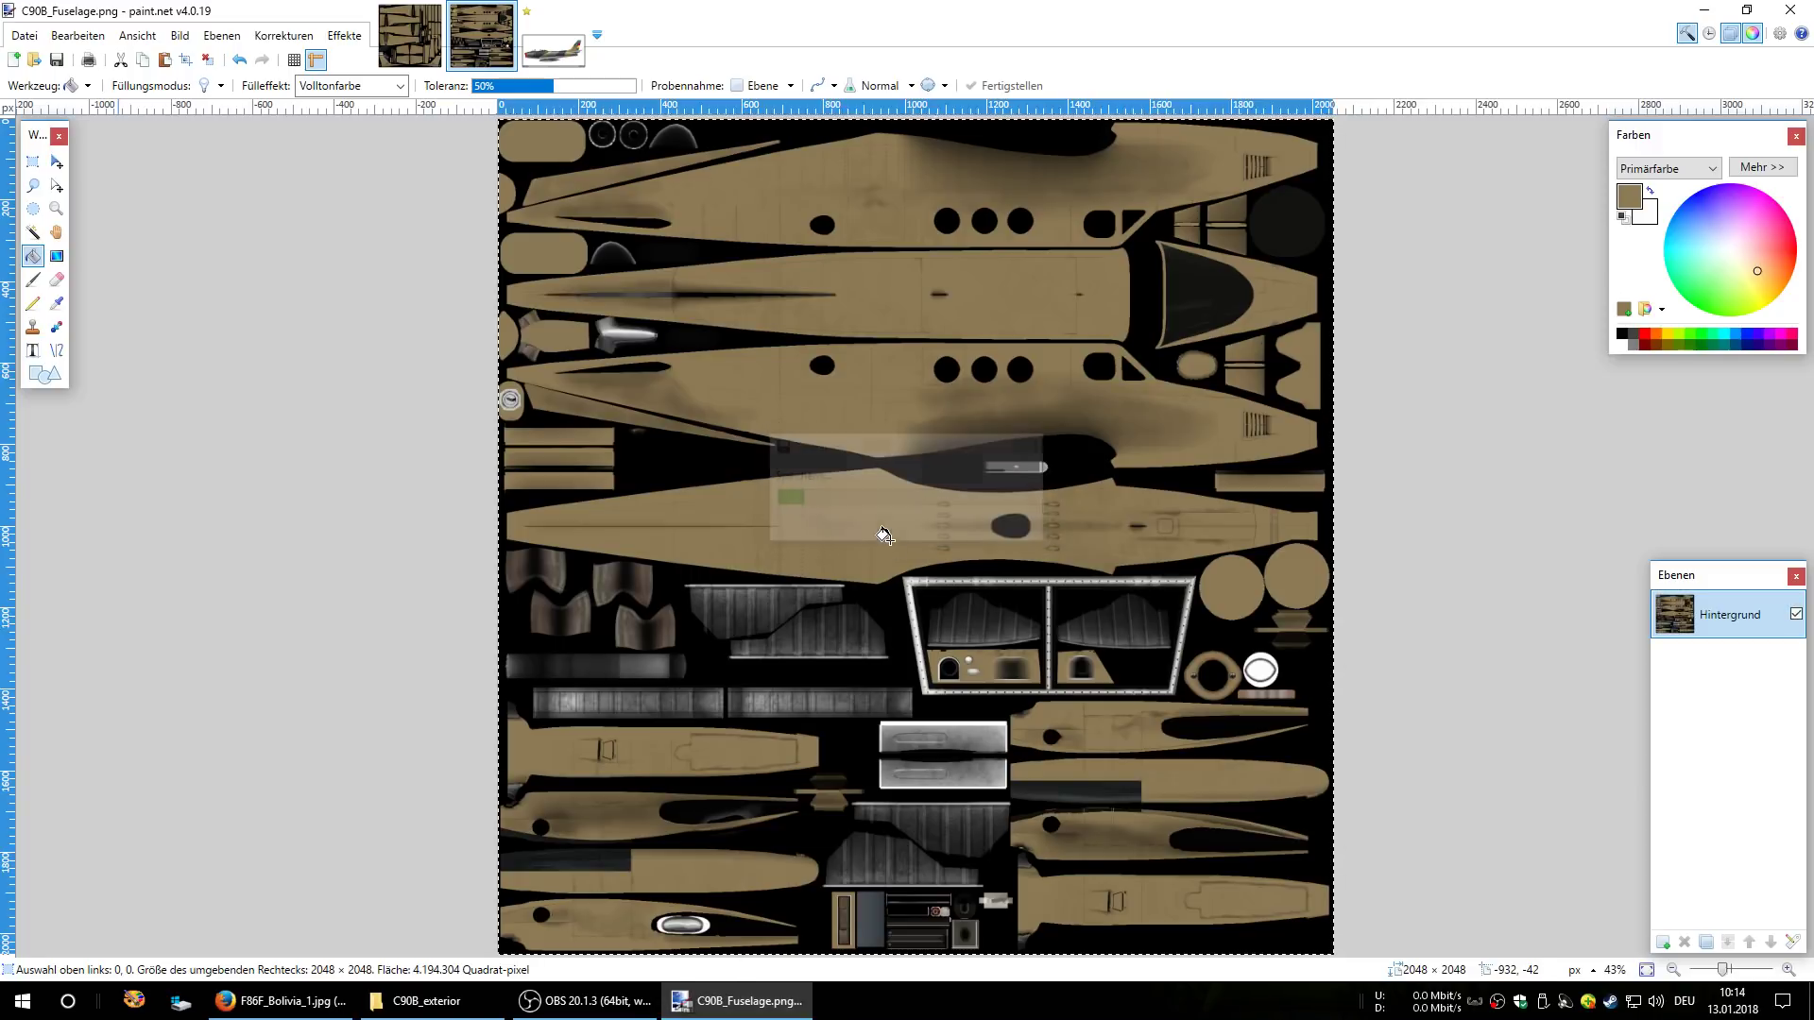
# - Save the wings image as a PNG over the existing C90B_wings.png, with automatic bit depth and flattened layers
pyautogui.click(419, 32)
pyautogui.click(25, 35)
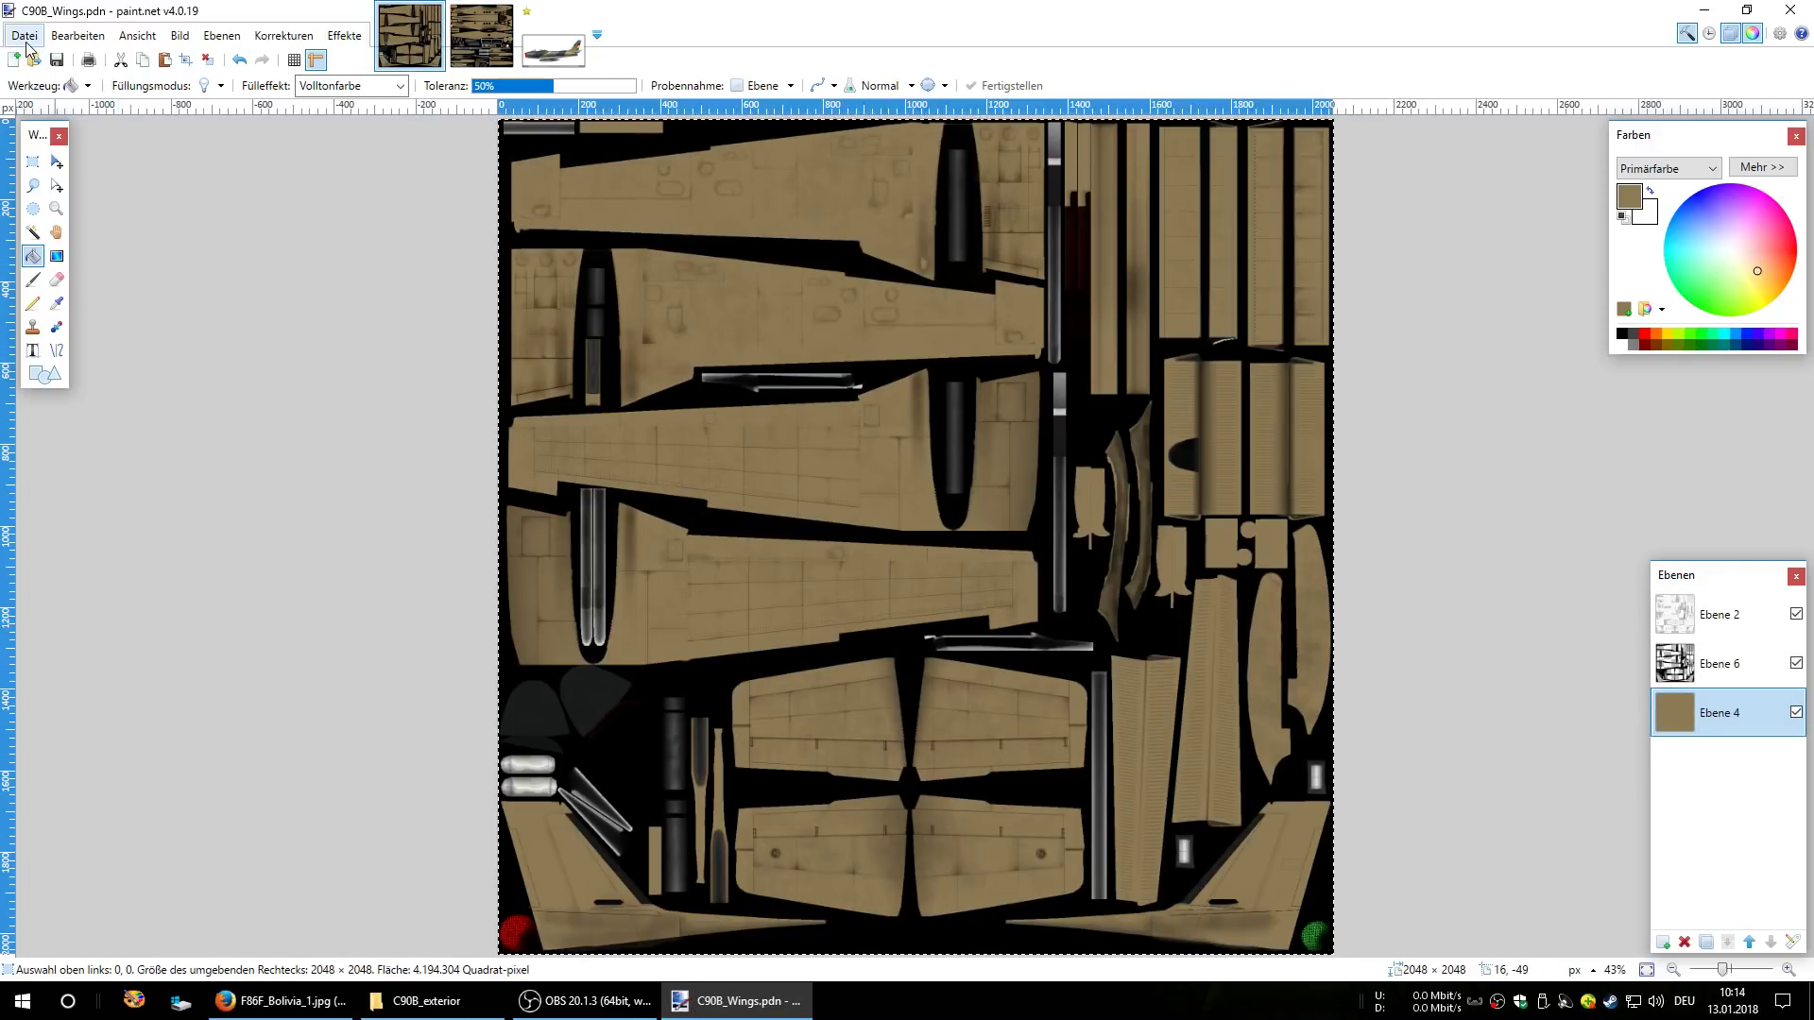
pyautogui.click(68, 189)
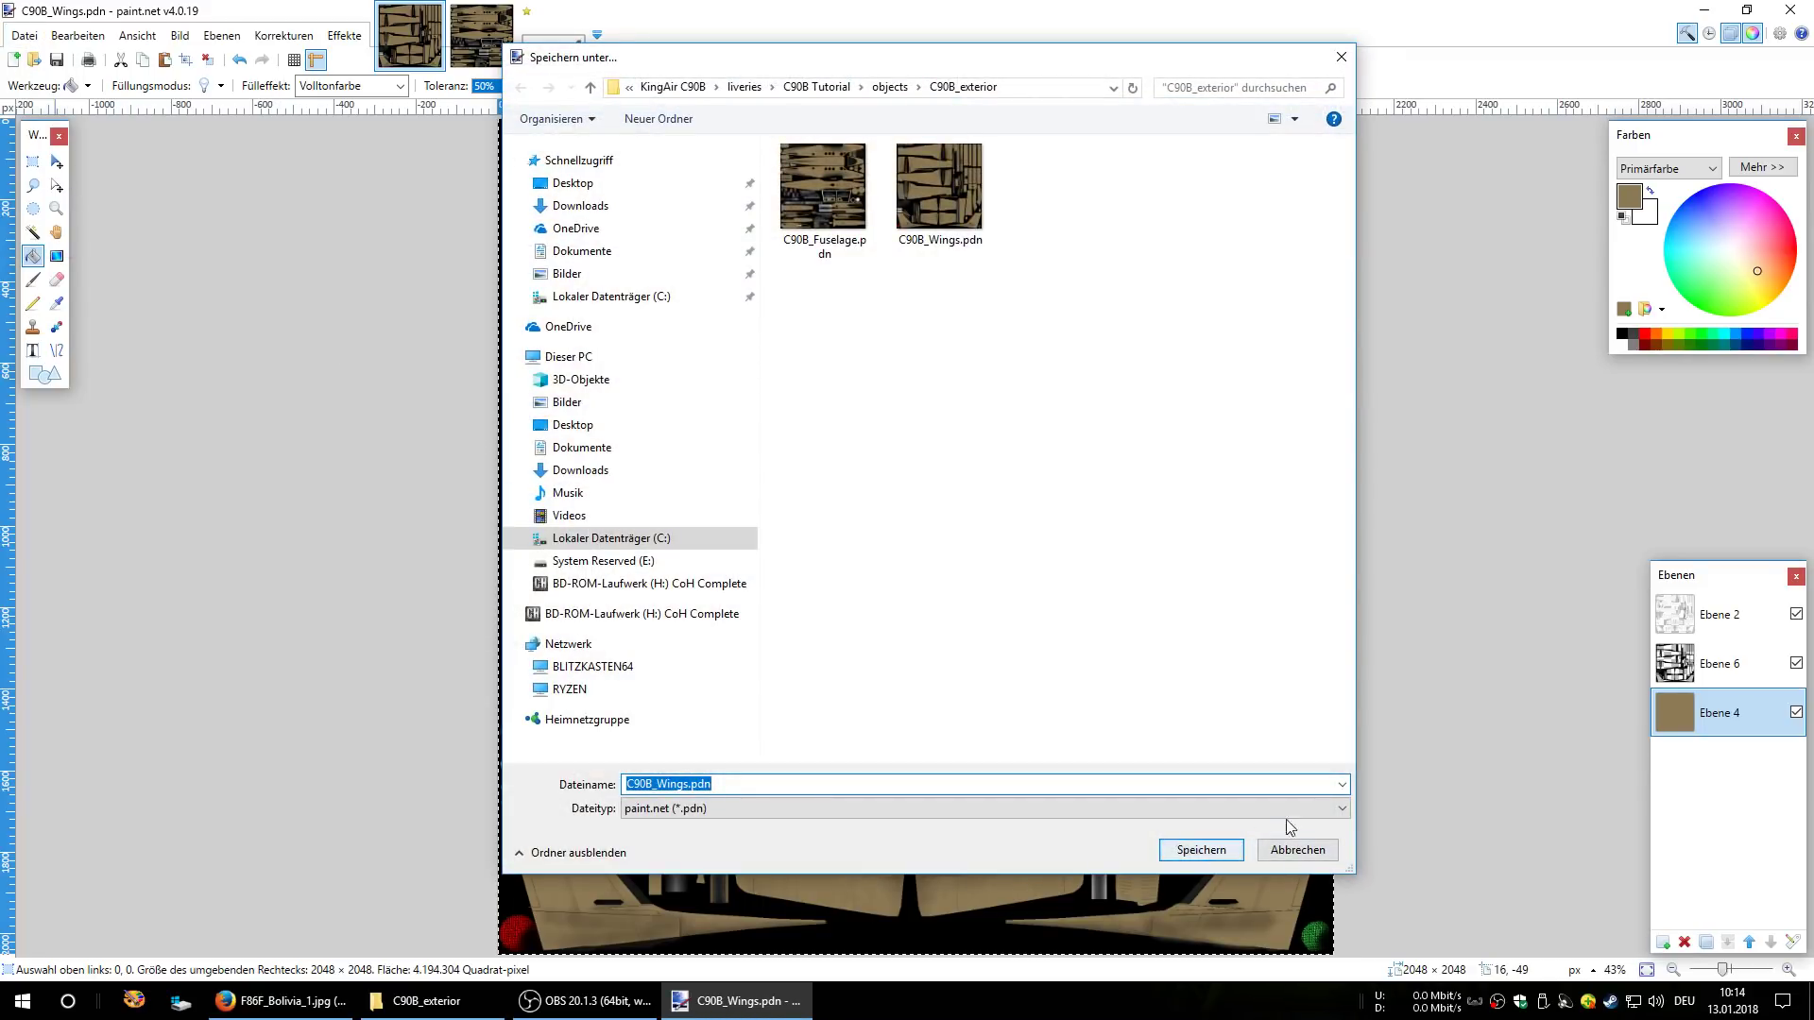
pyautogui.click(1310, 807)
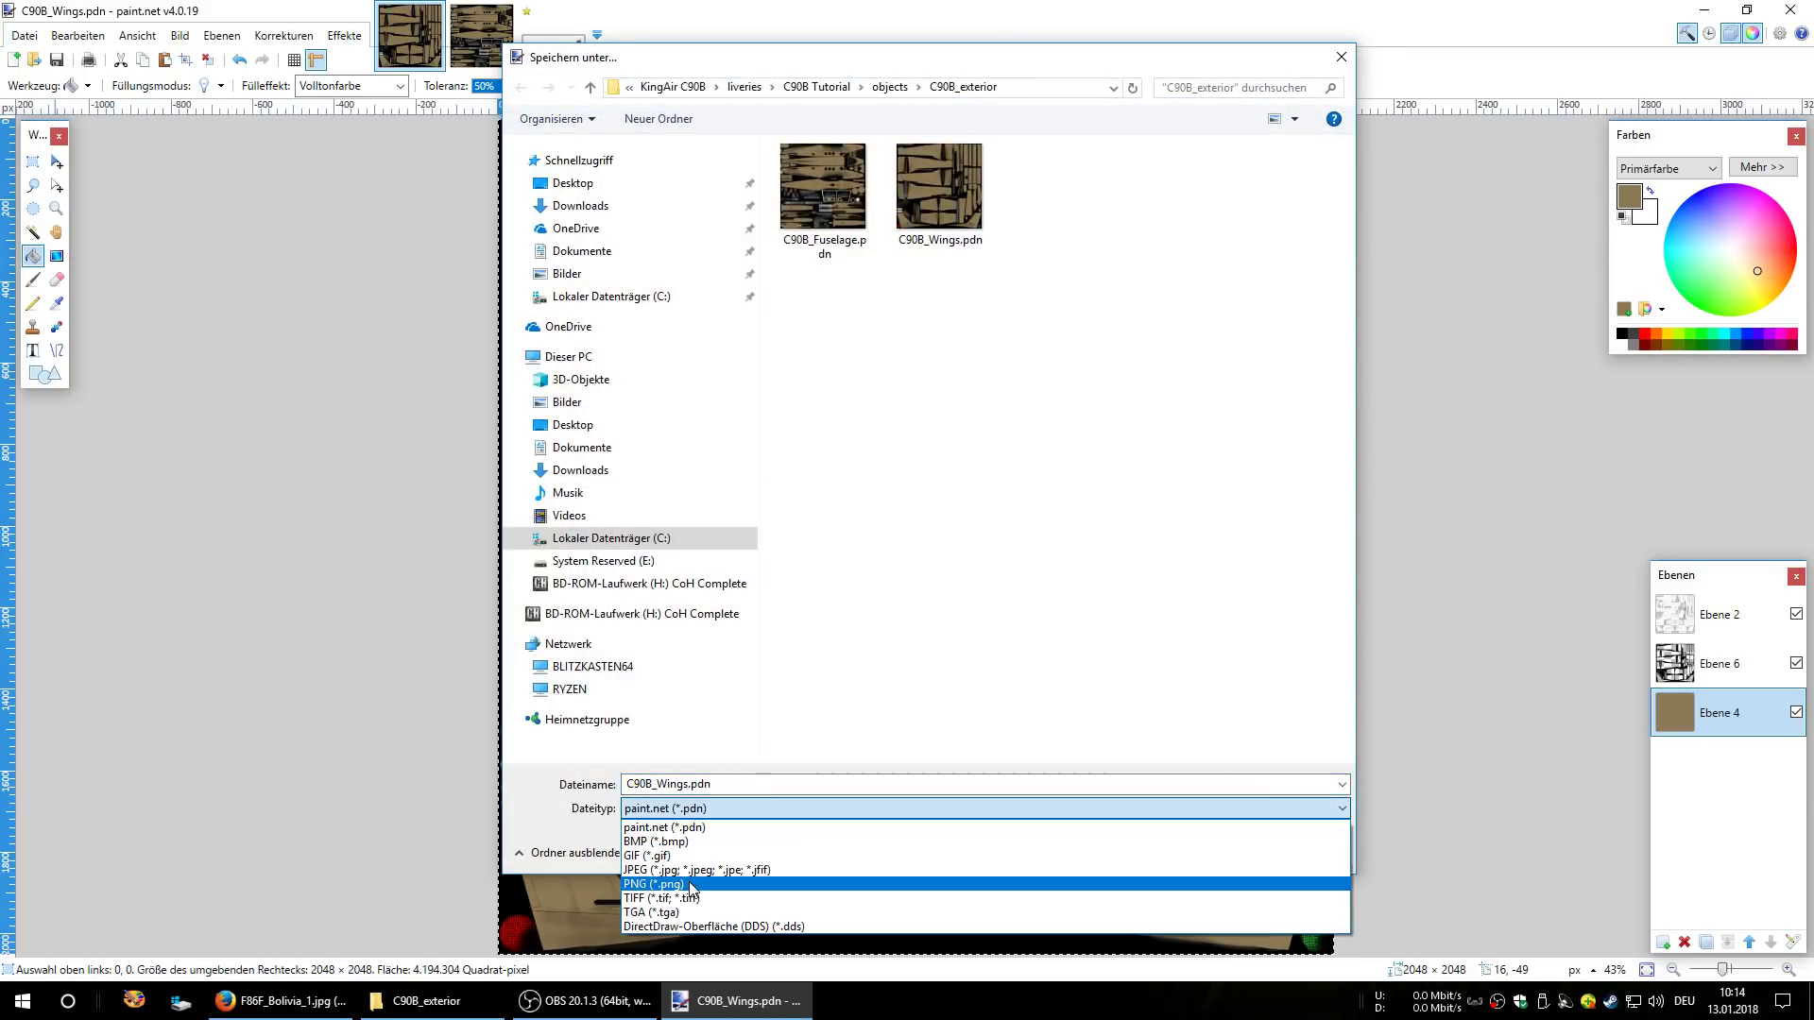
pyautogui.click(689, 884)
pyautogui.click(1177, 860)
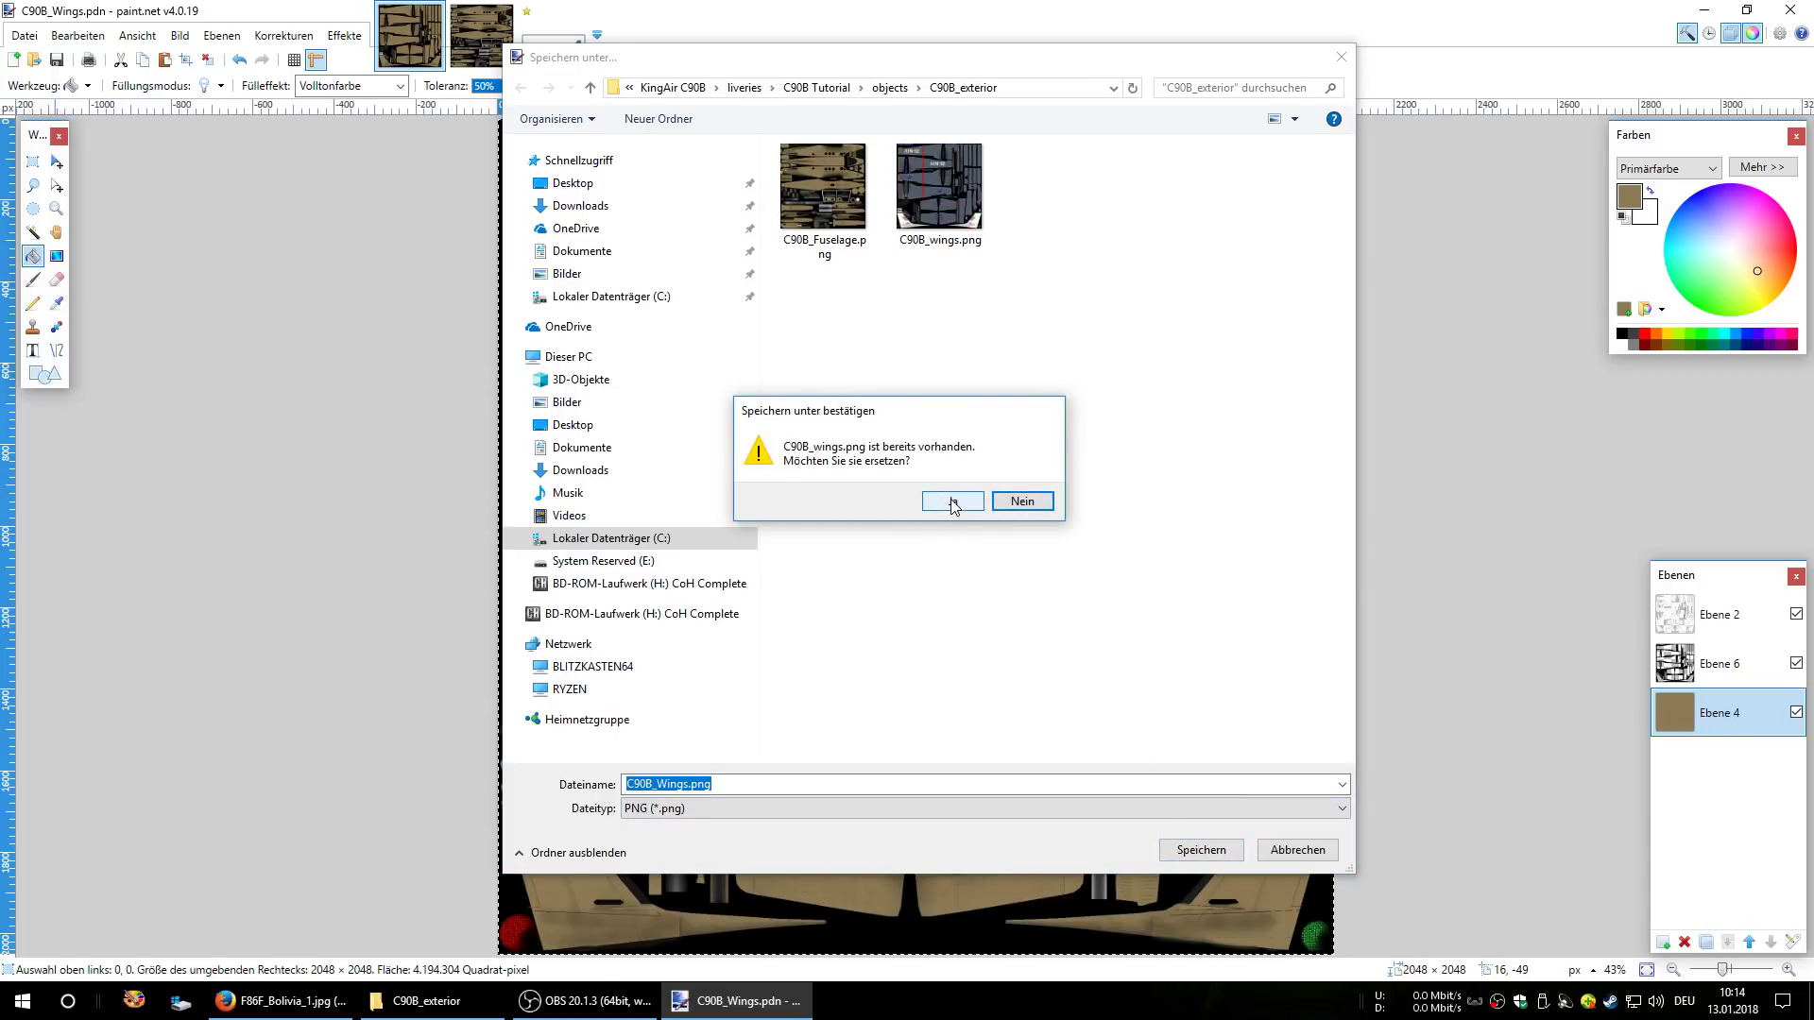
pyautogui.click(952, 502)
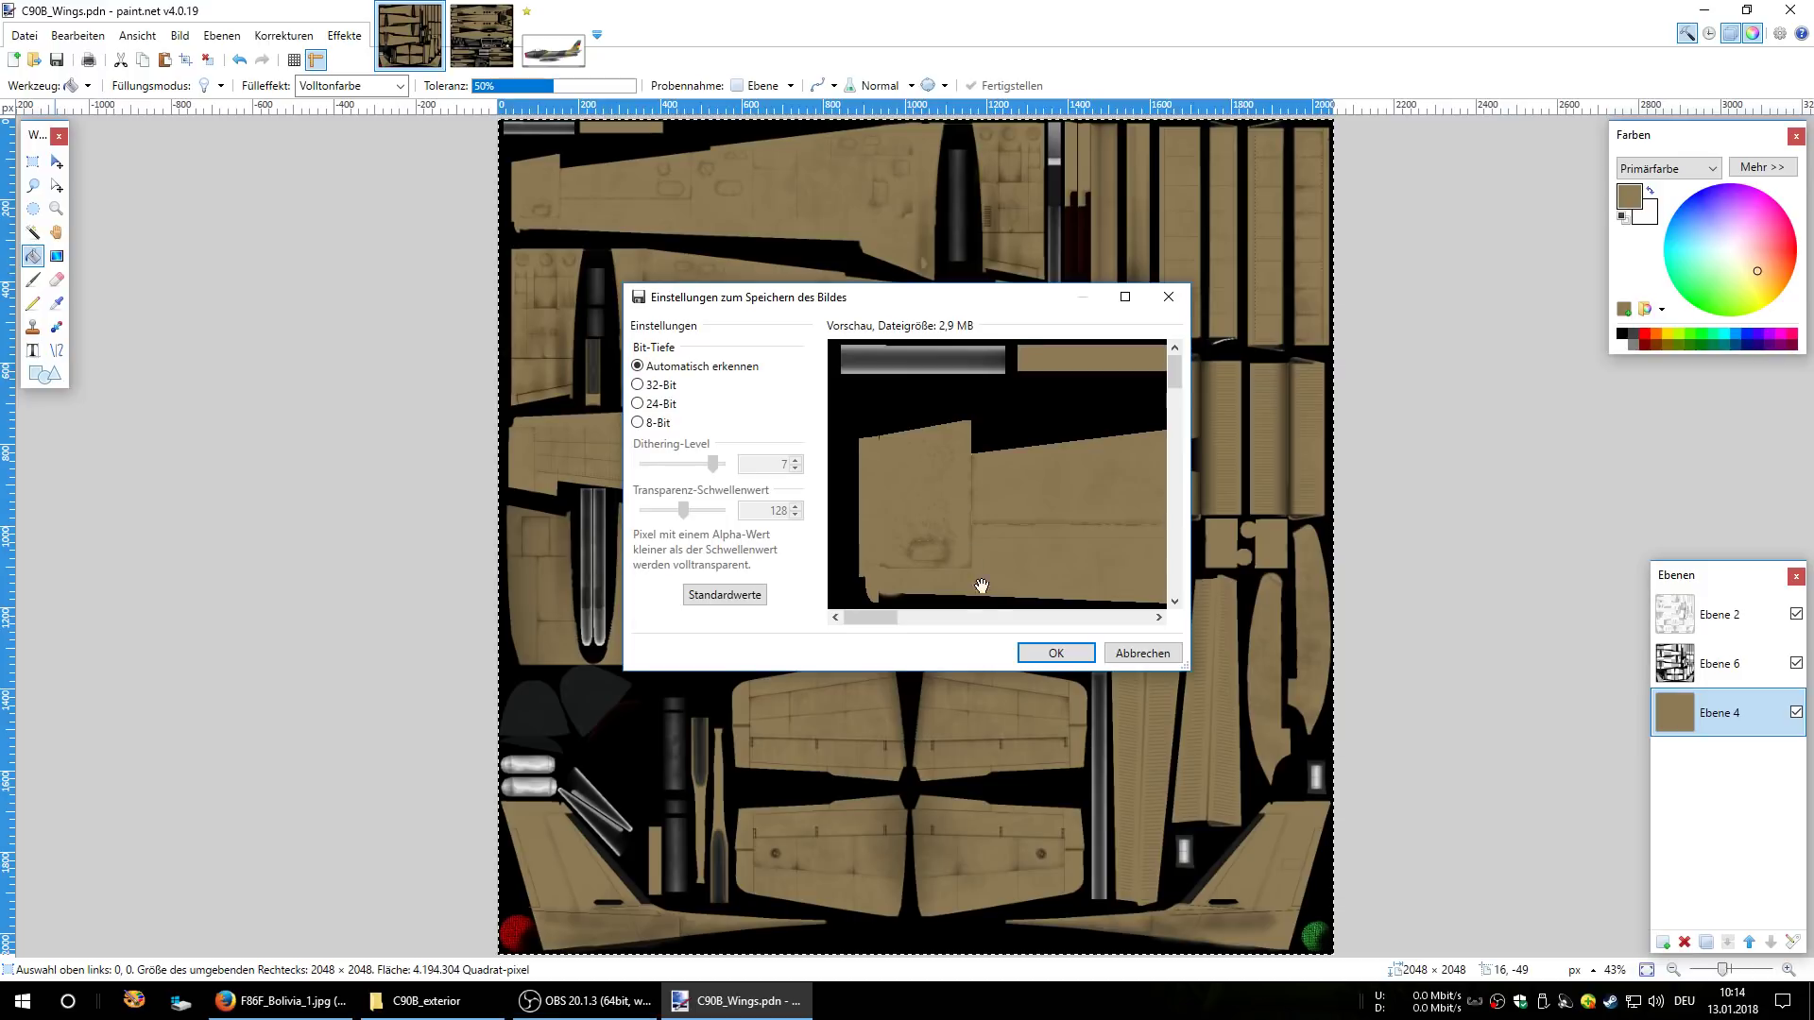
pyautogui.click(1040, 651)
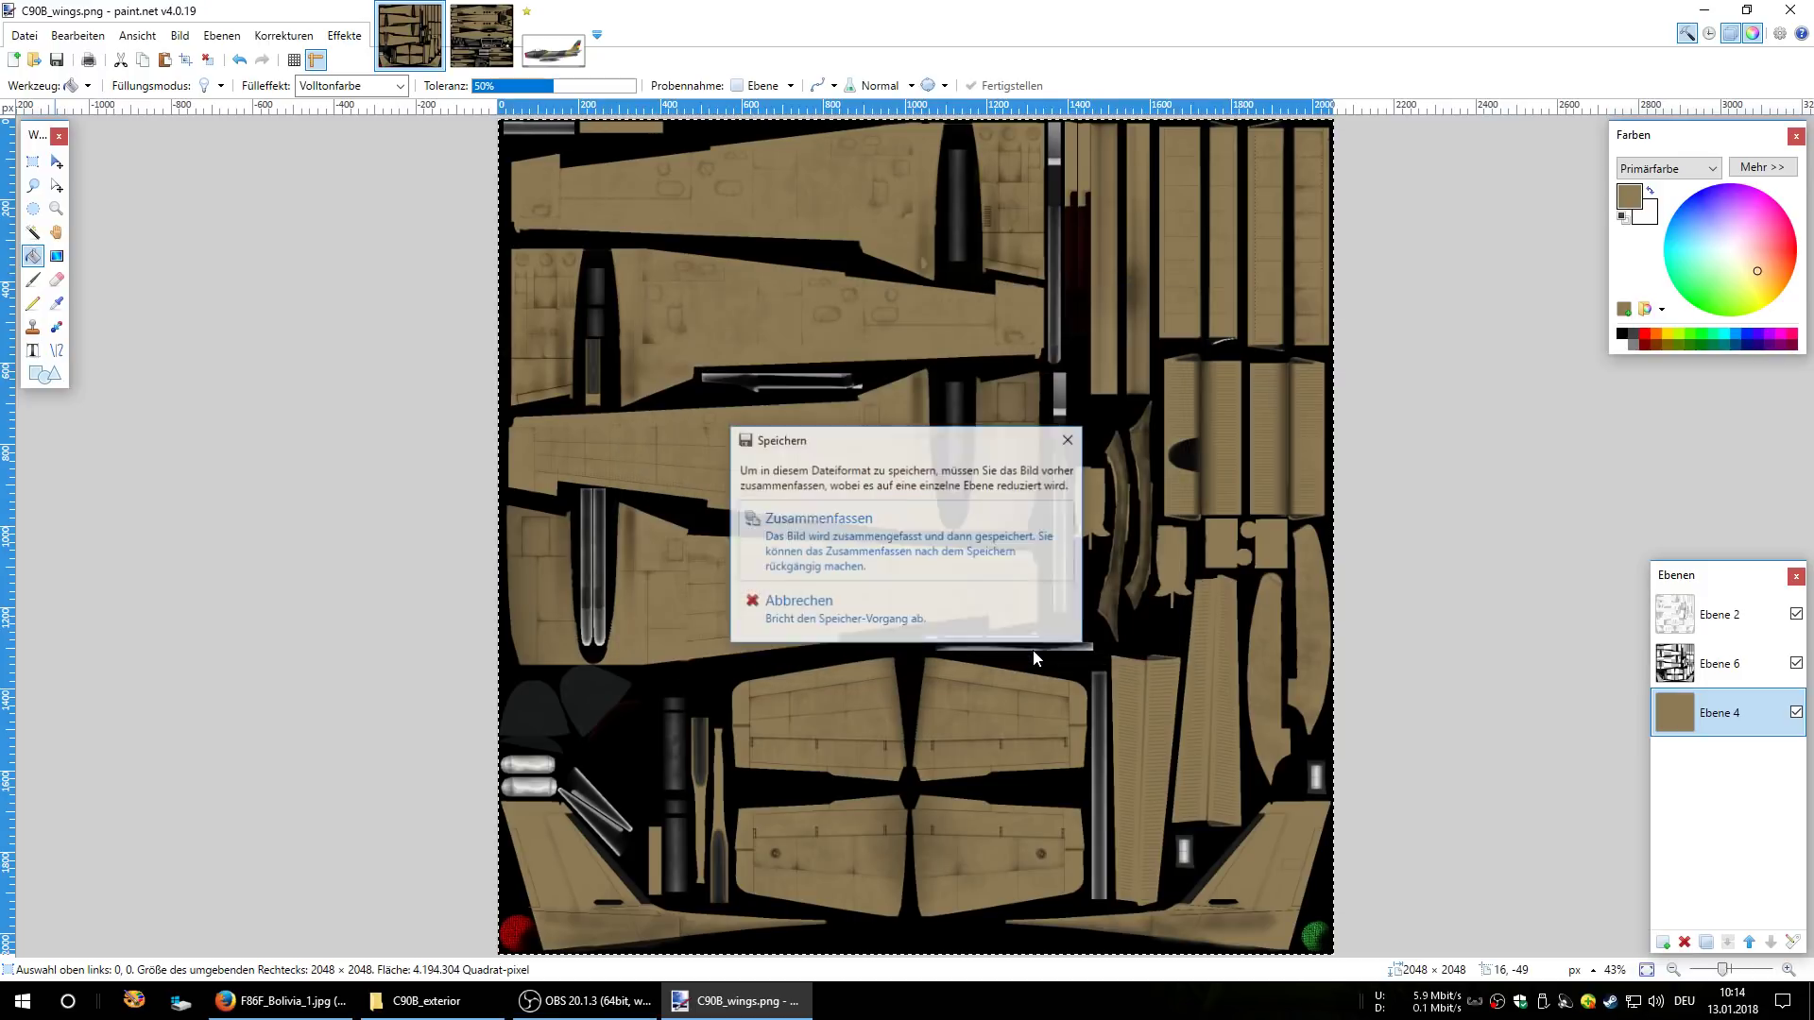
pyautogui.click(853, 540)
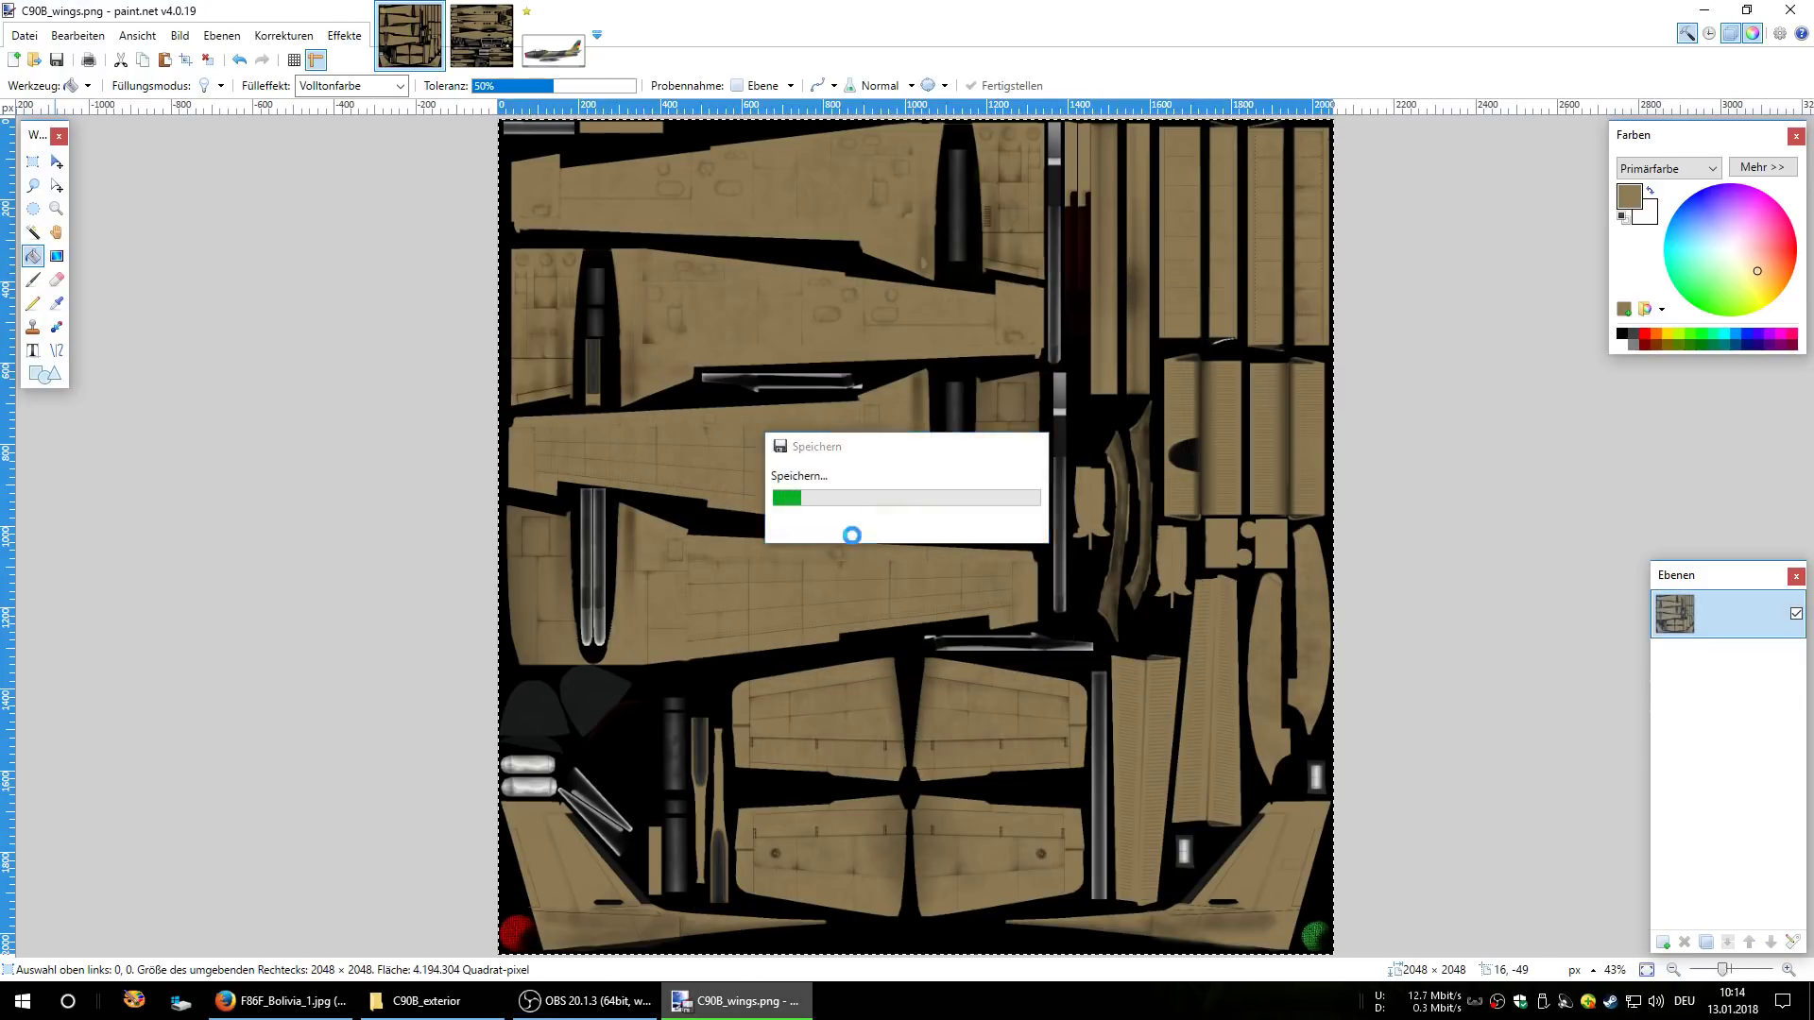
# - Check the exported PNG textures in the C90B_exterior folder, then return to the wings image in paint.net
pyautogui.click(498, 1001)
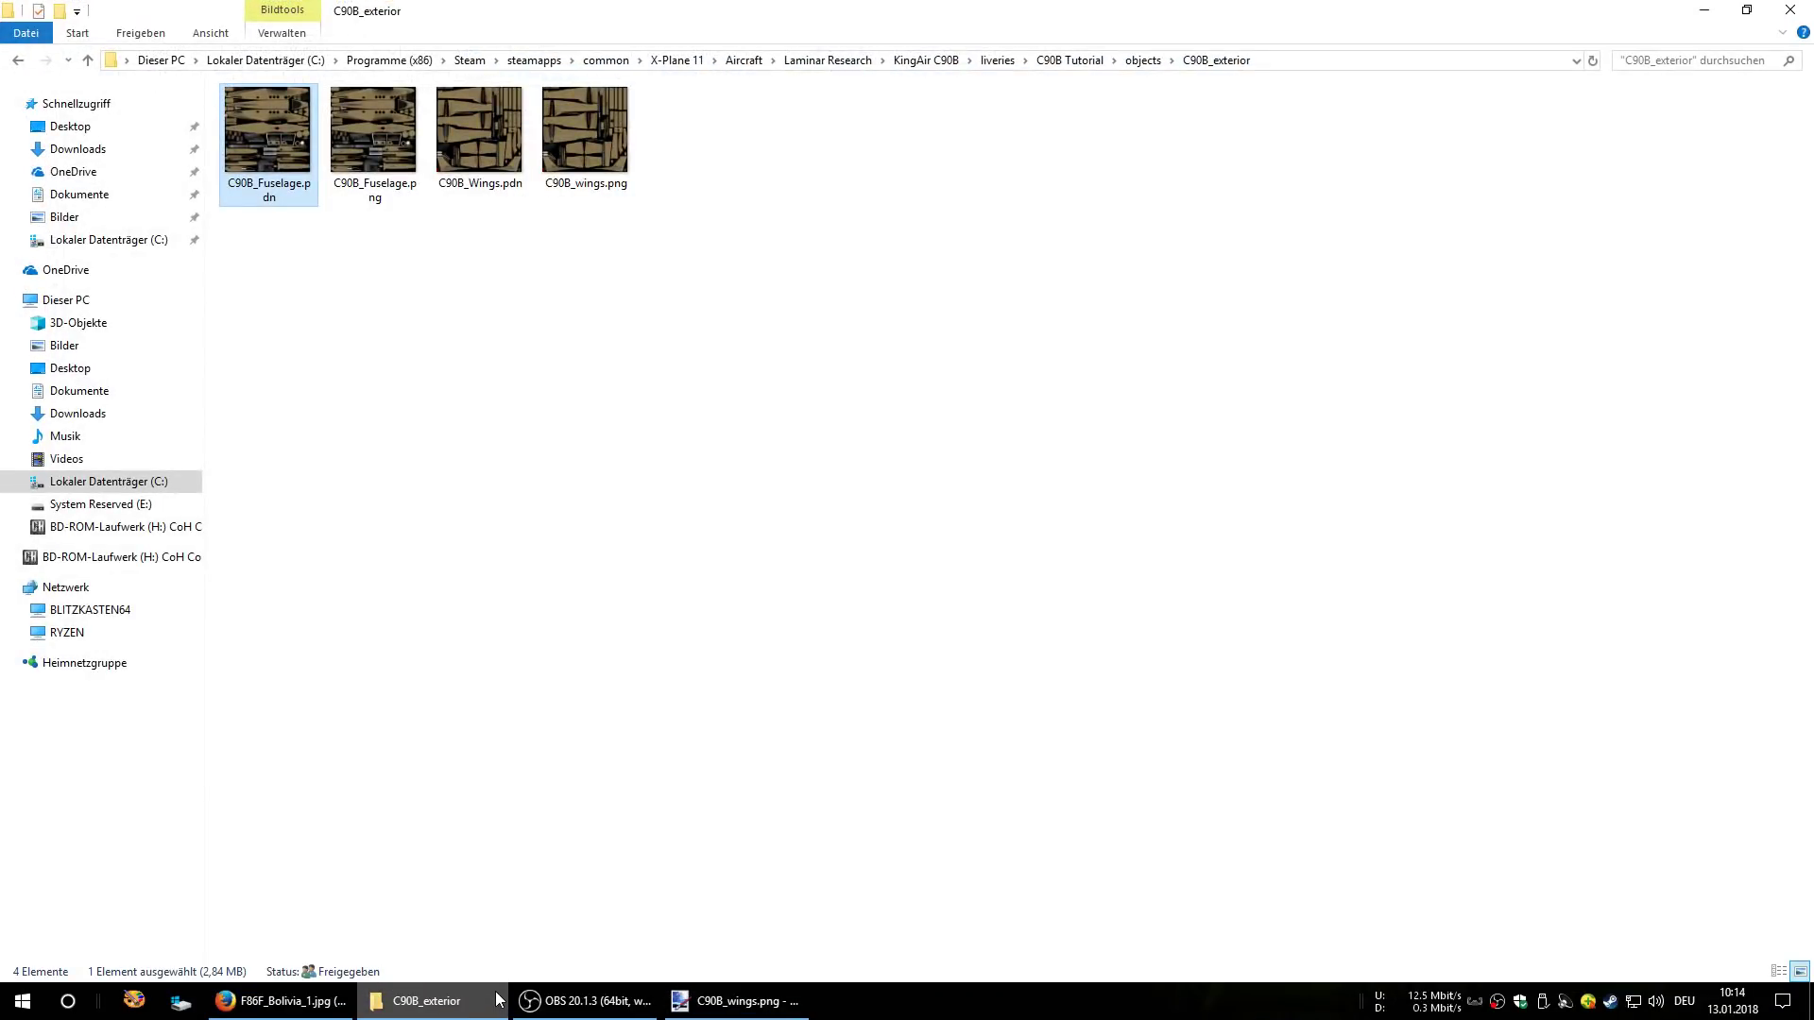
pyautogui.click(759, 1001)
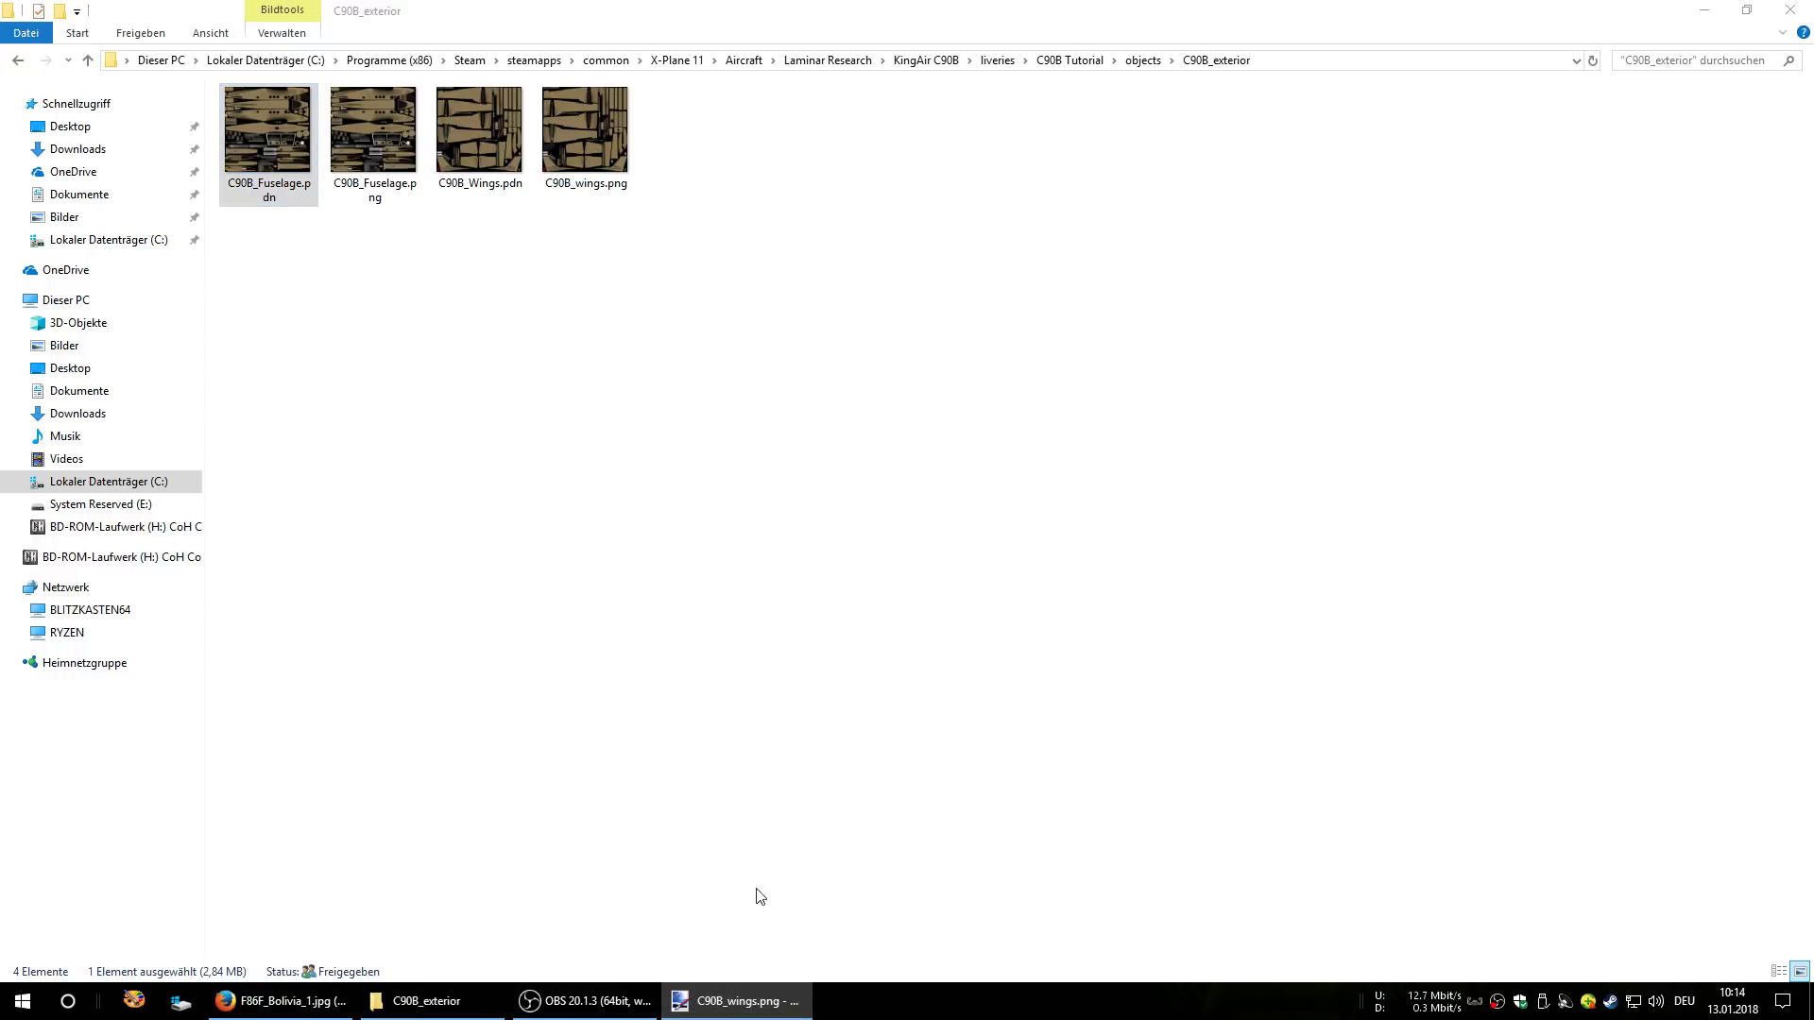
pyautogui.click(489, 1001)
pyautogui.click(477, 1002)
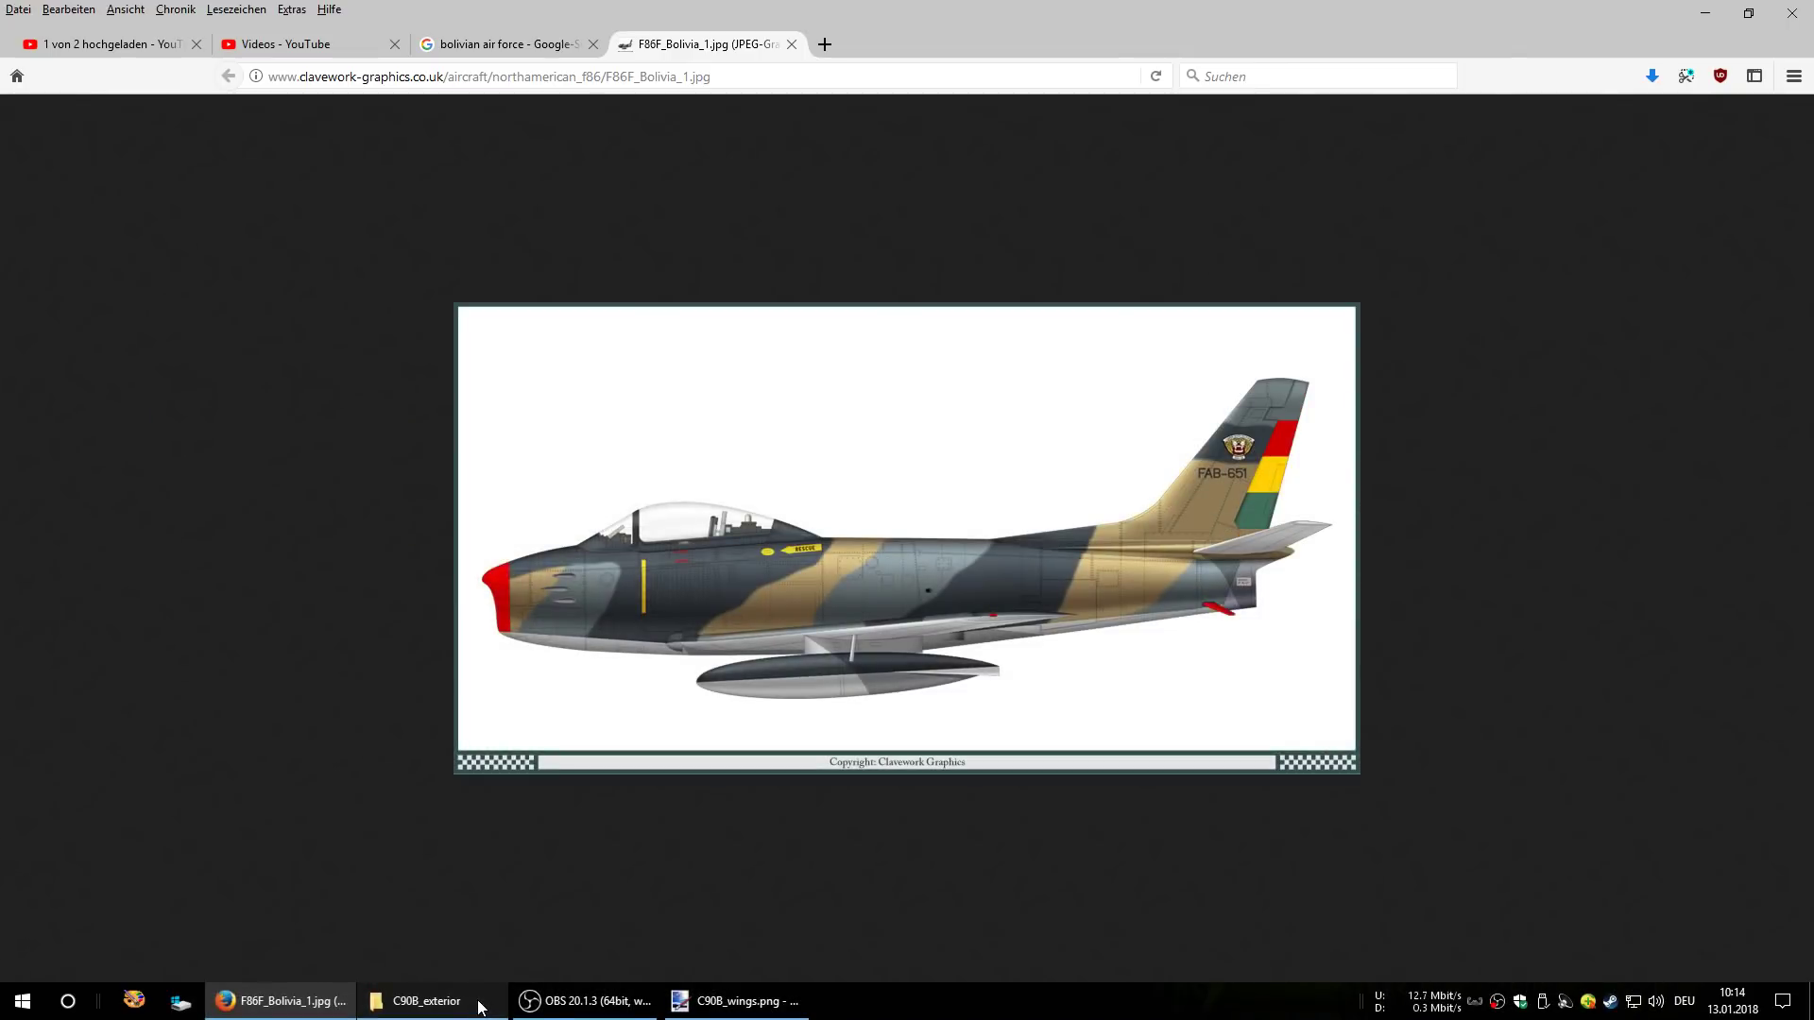
pyautogui.click(702, 1009)
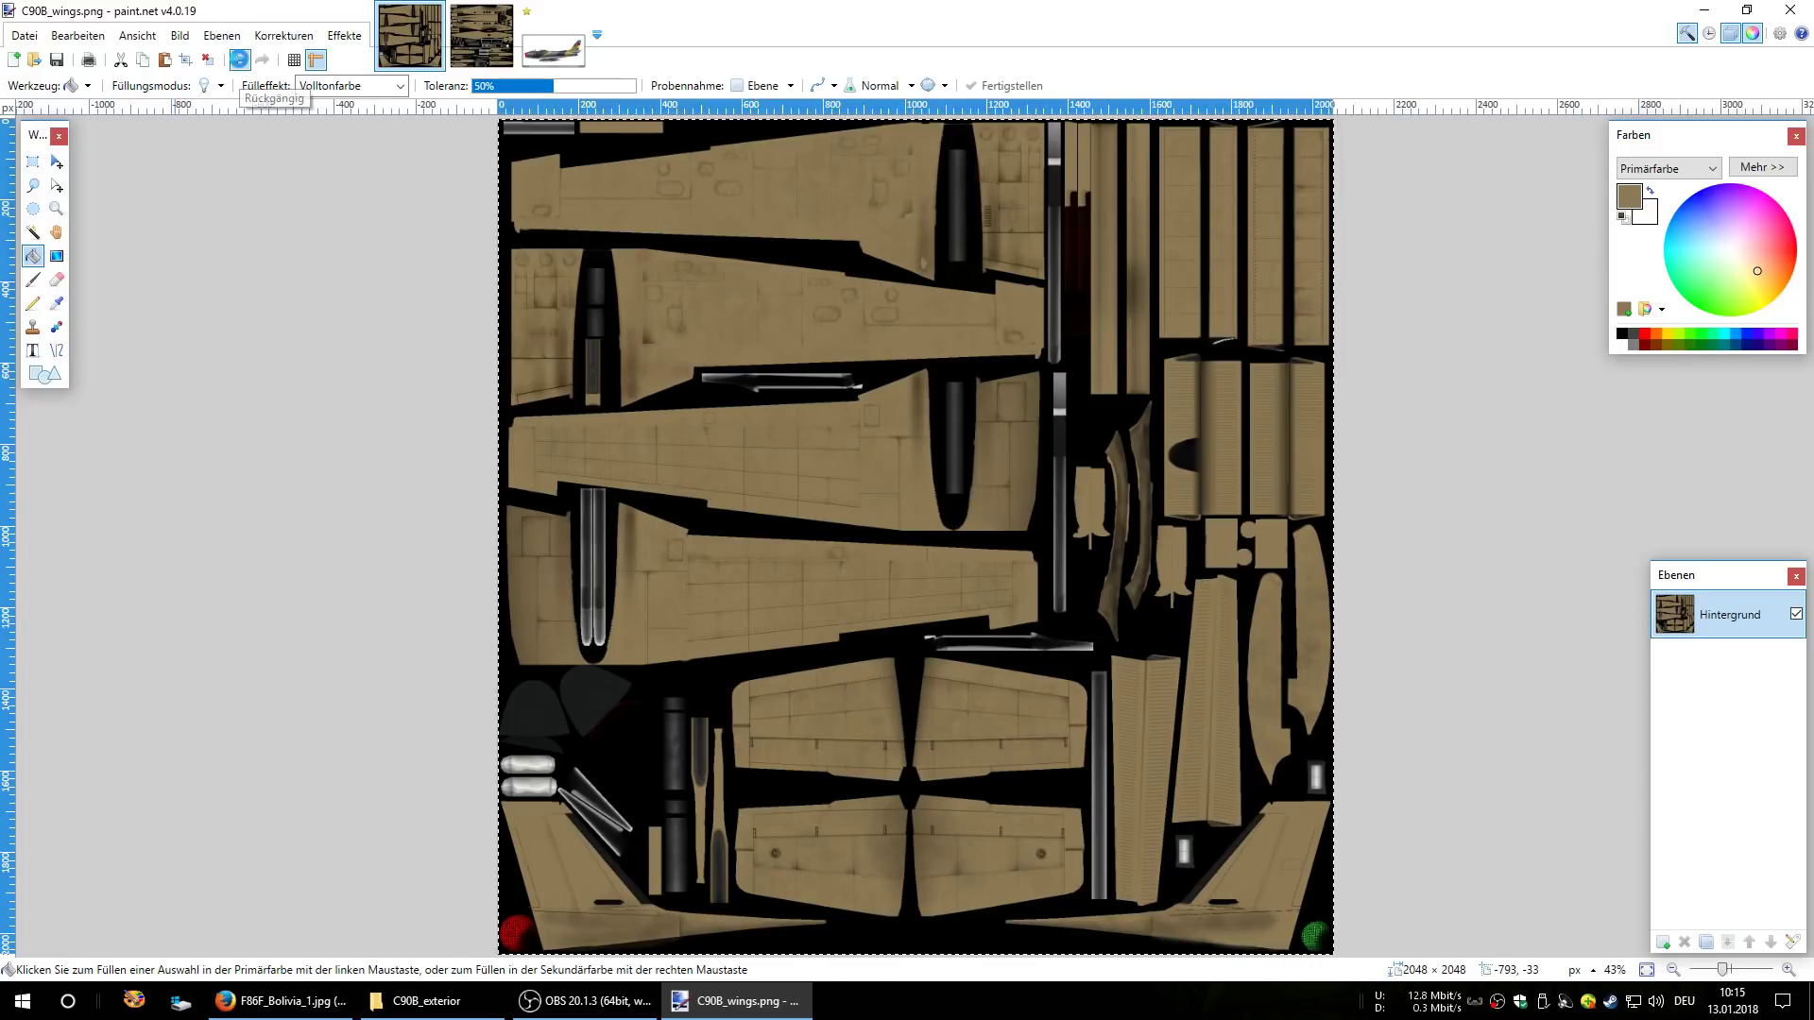
# - Undo the flattening in both the wings and fuselage images to restore their separate layers
pyautogui.click(240, 60)
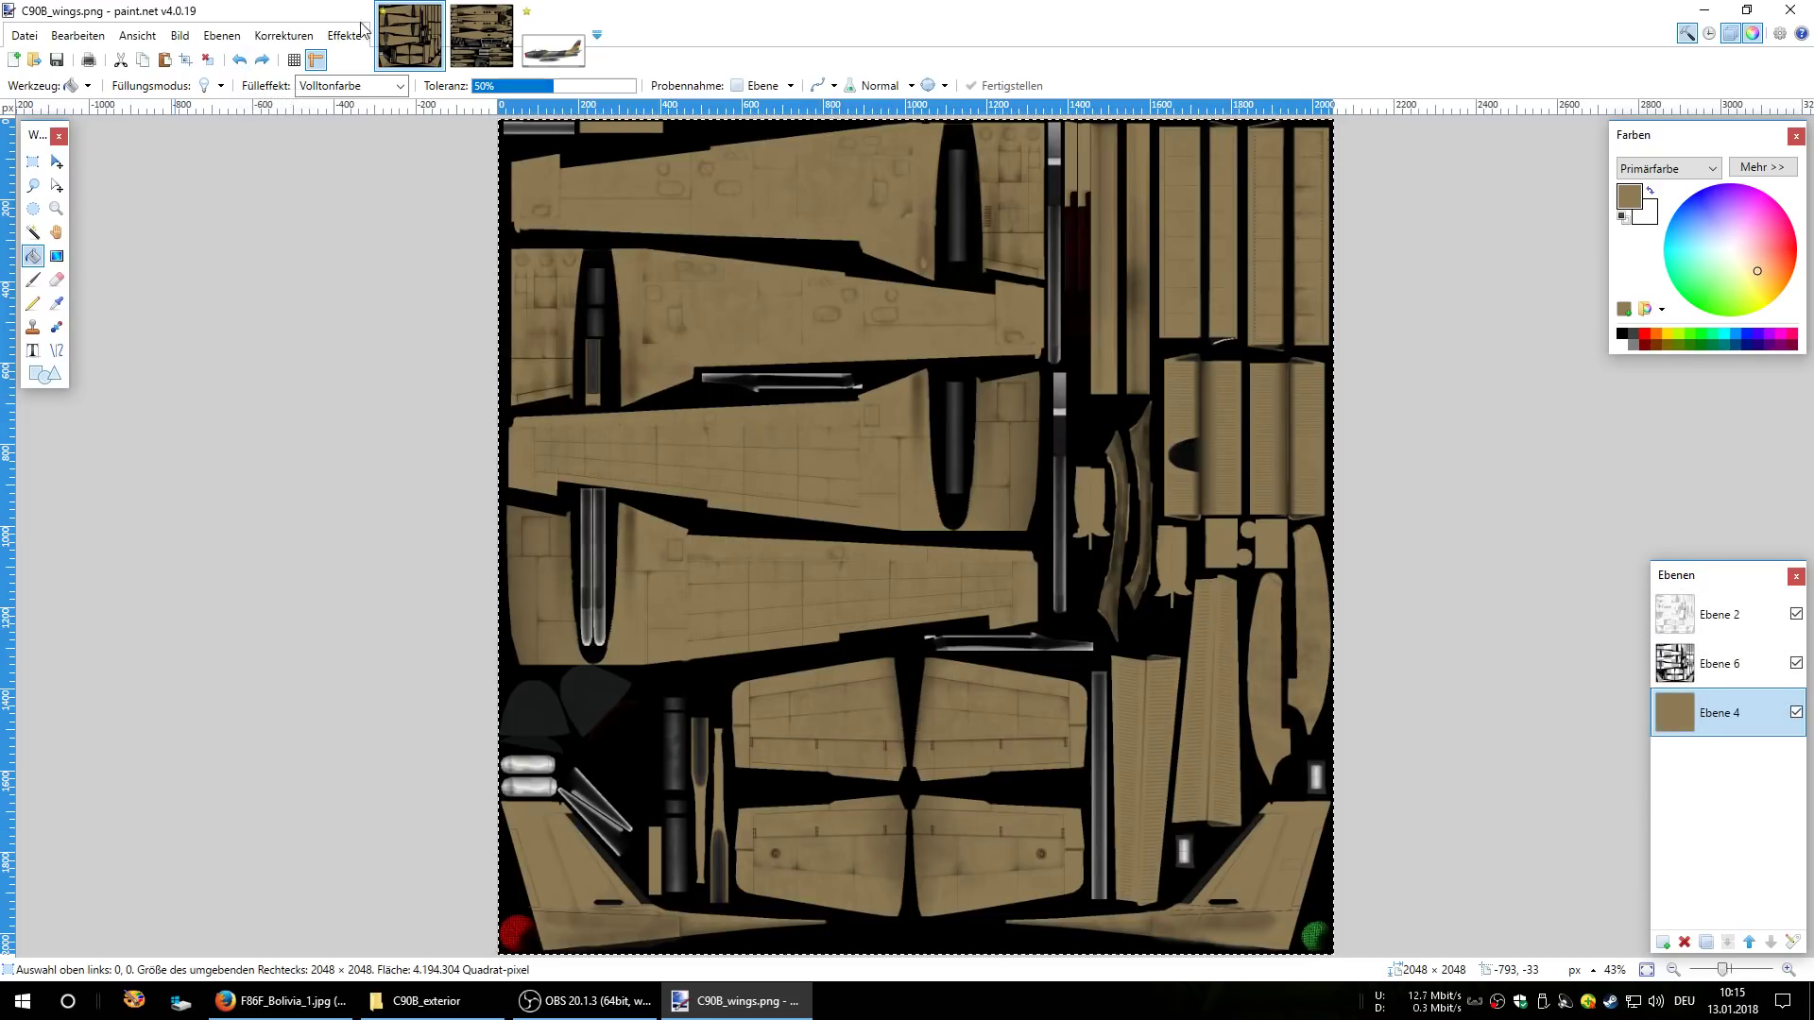
pyautogui.click(483, 35)
pyautogui.click(237, 60)
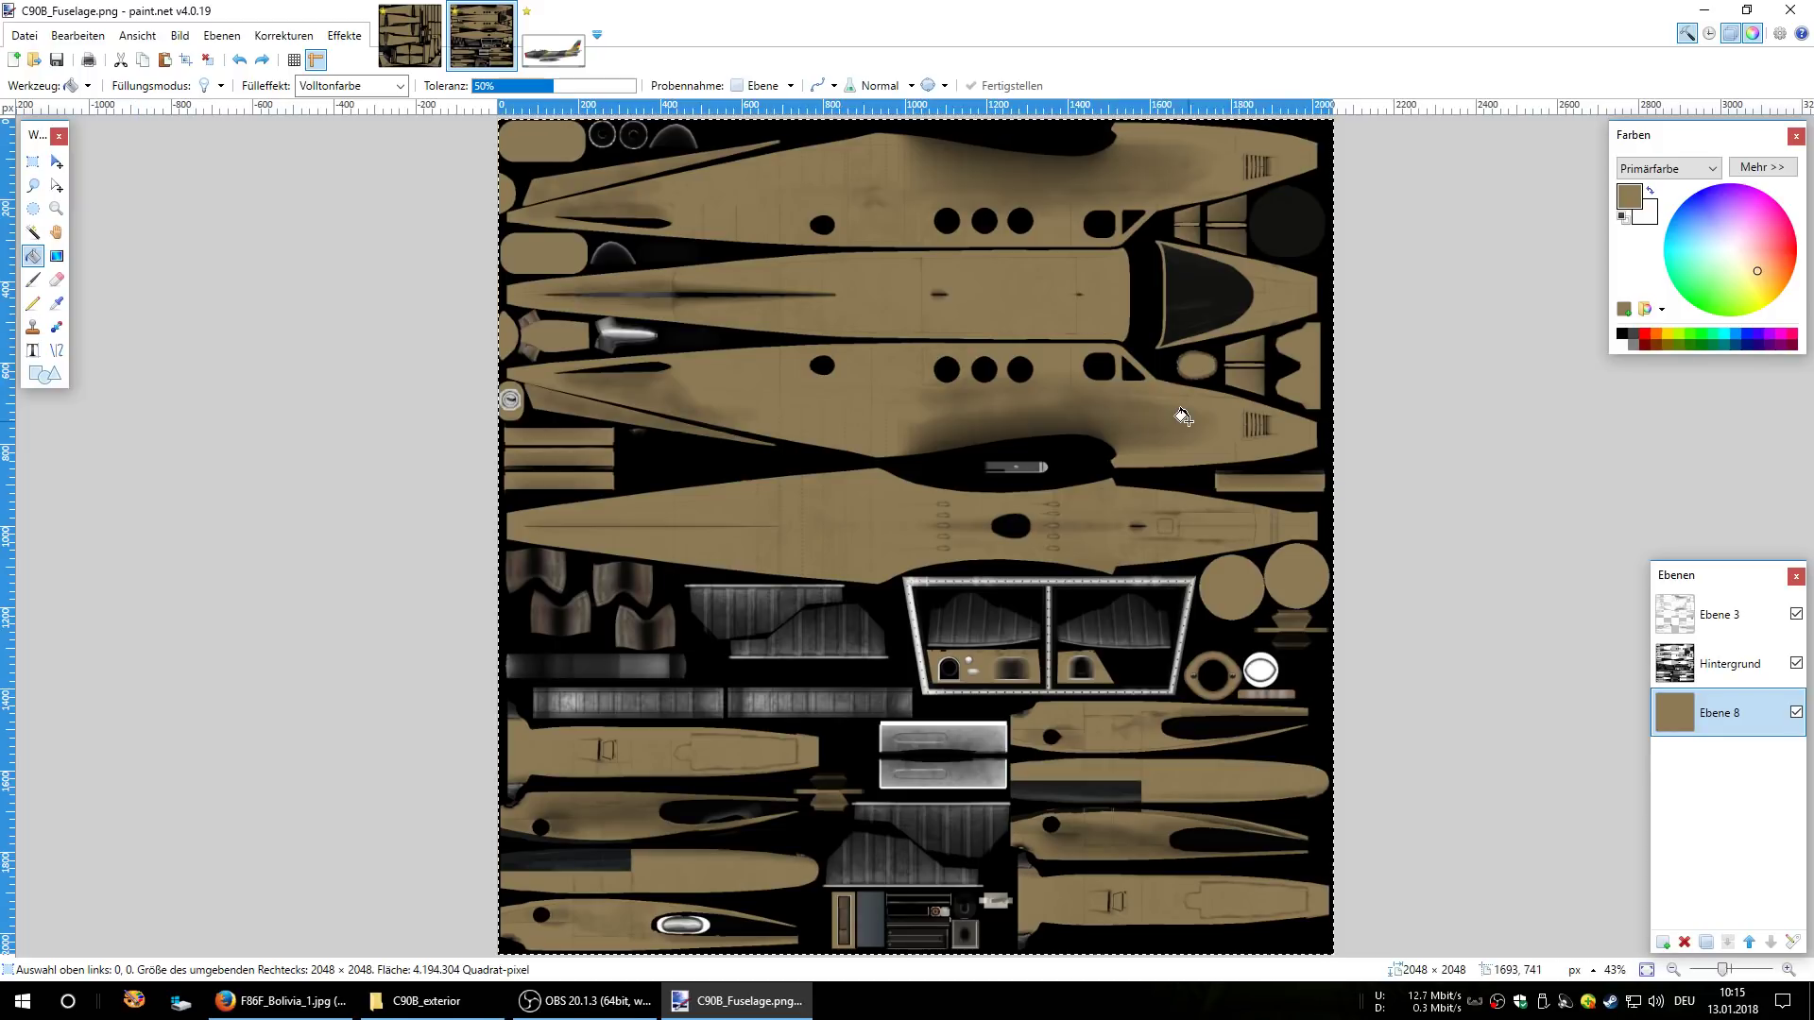
# - Add a new empty layer directly above the Hintergrund layer in the fuselage image
pyautogui.click(1679, 666)
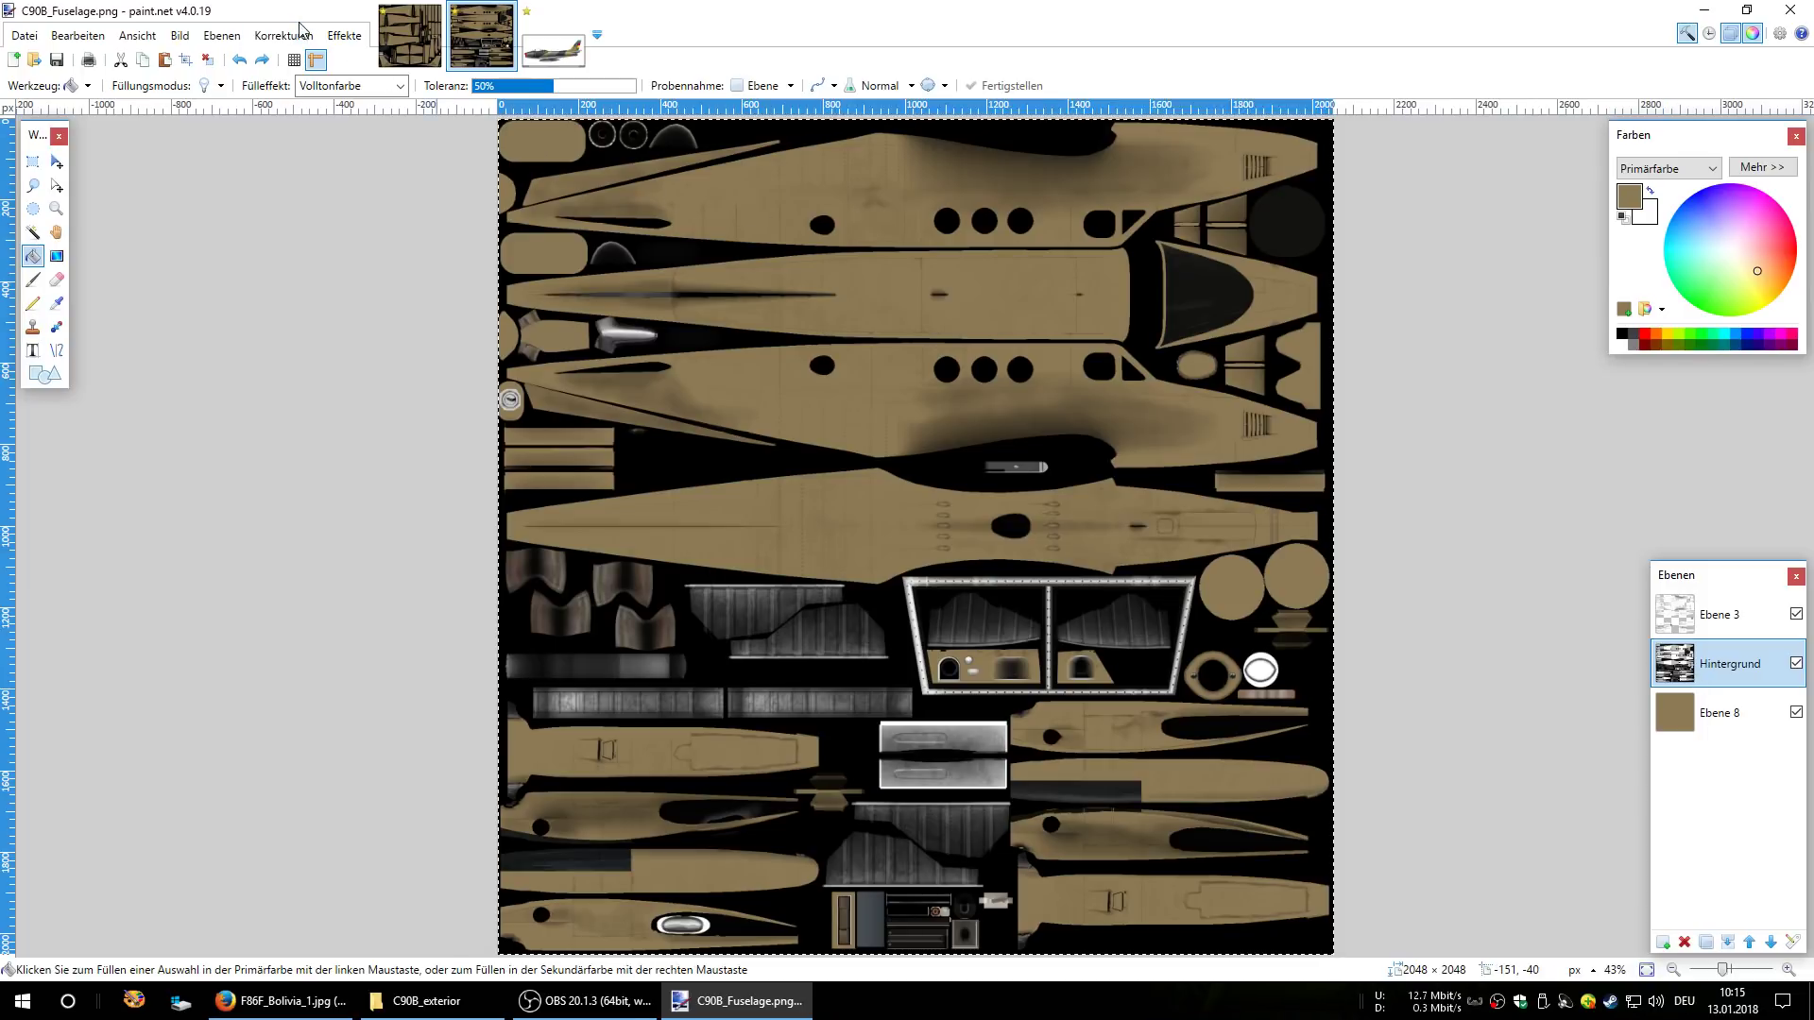
pyautogui.click(224, 38)
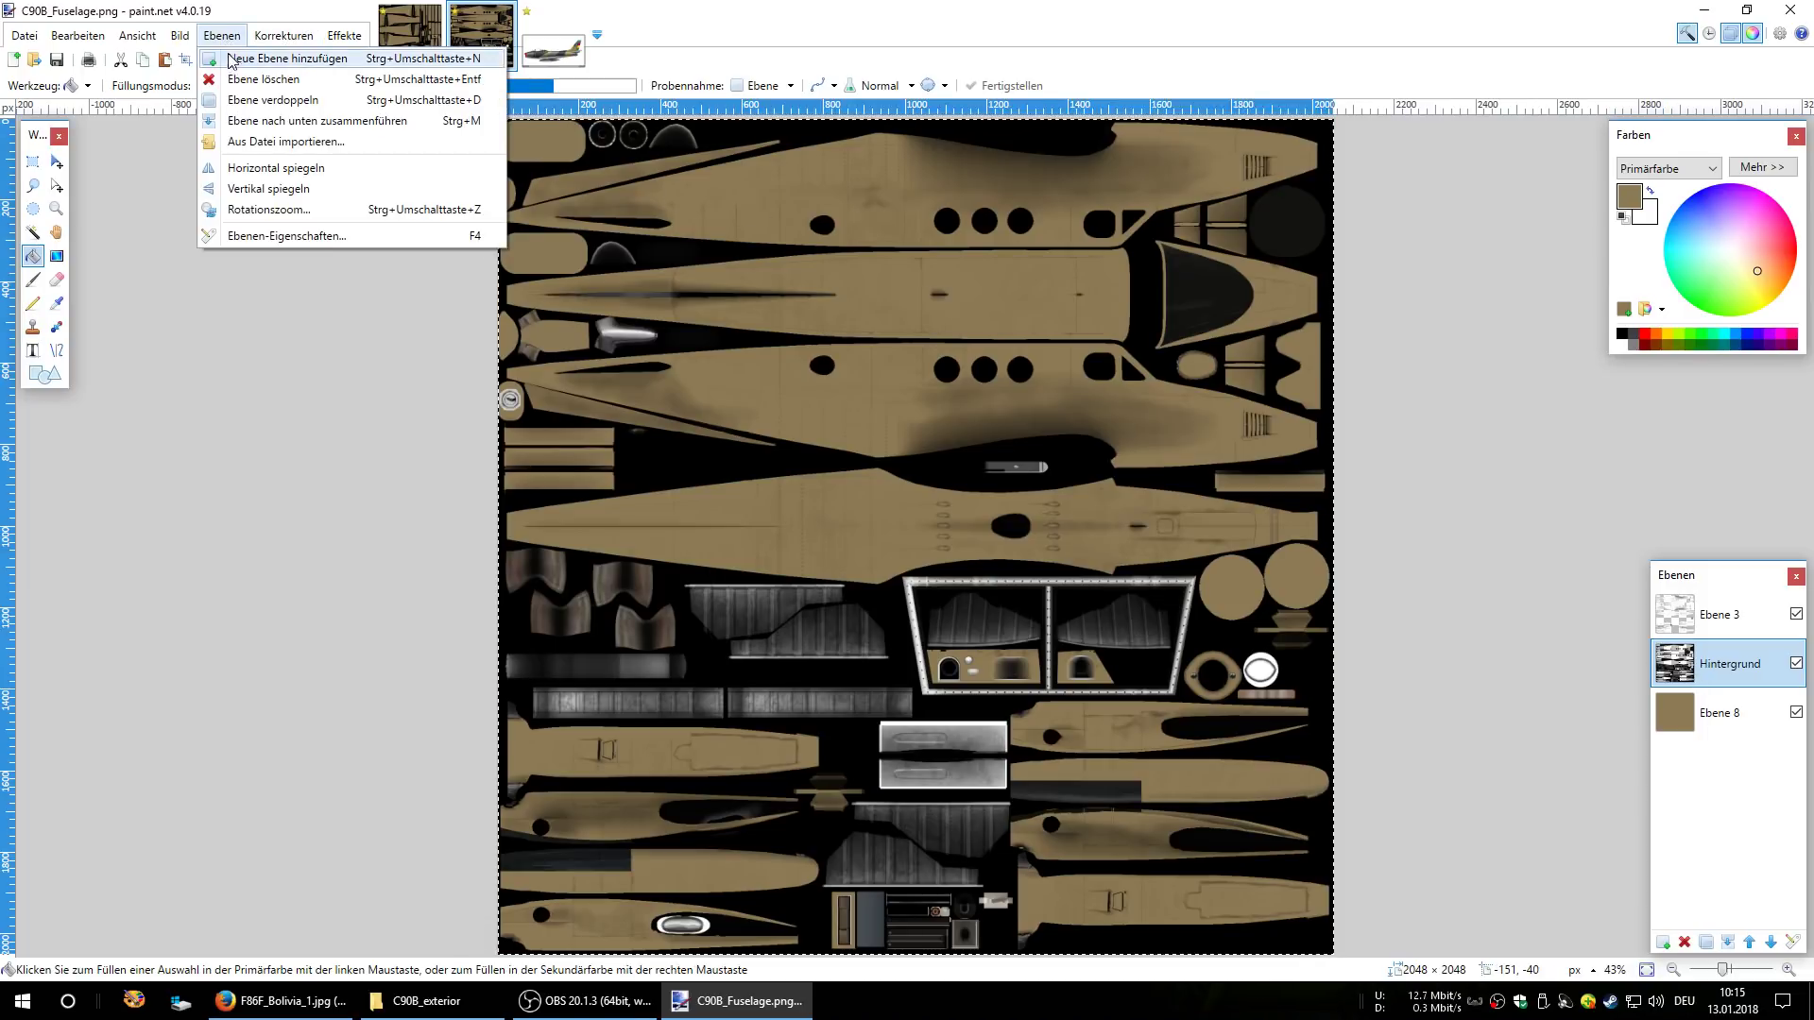
pyautogui.click(235, 60)
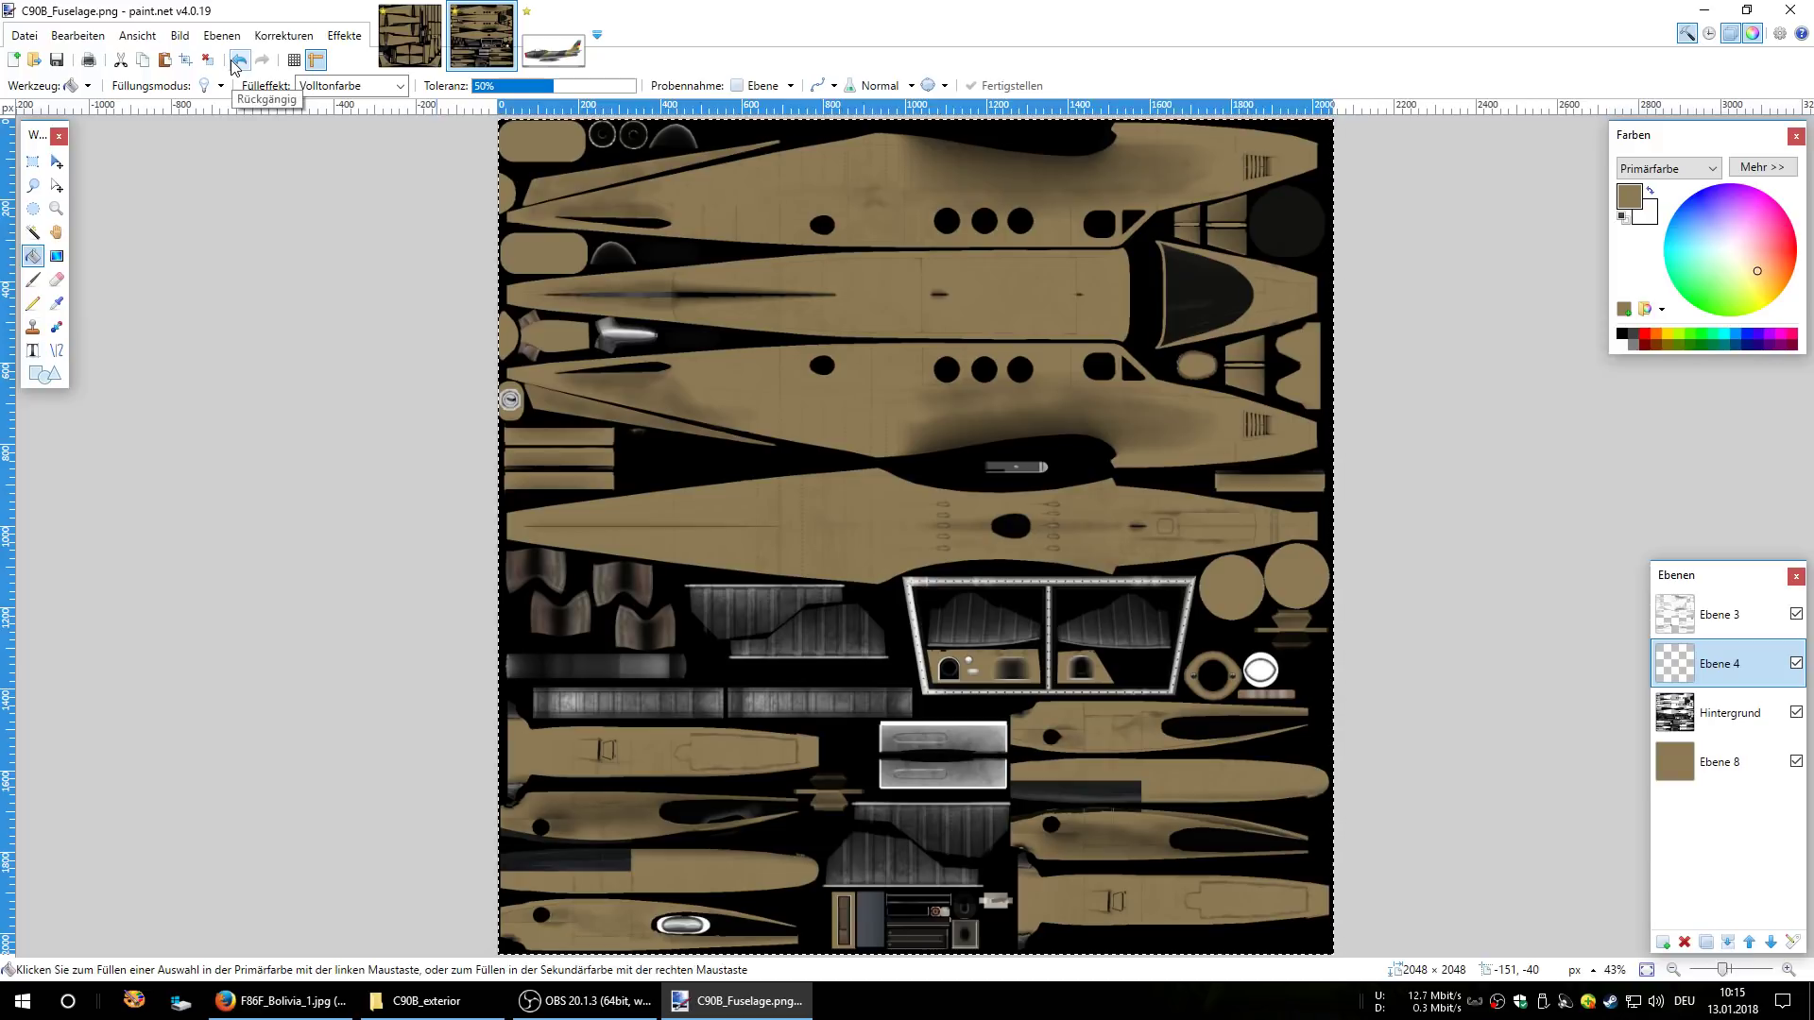
# - Add a new empty layer directly above Ebene 6 in the wings image and toggle Ebene 2's visibility, leaving it shown
pyautogui.click(410, 35)
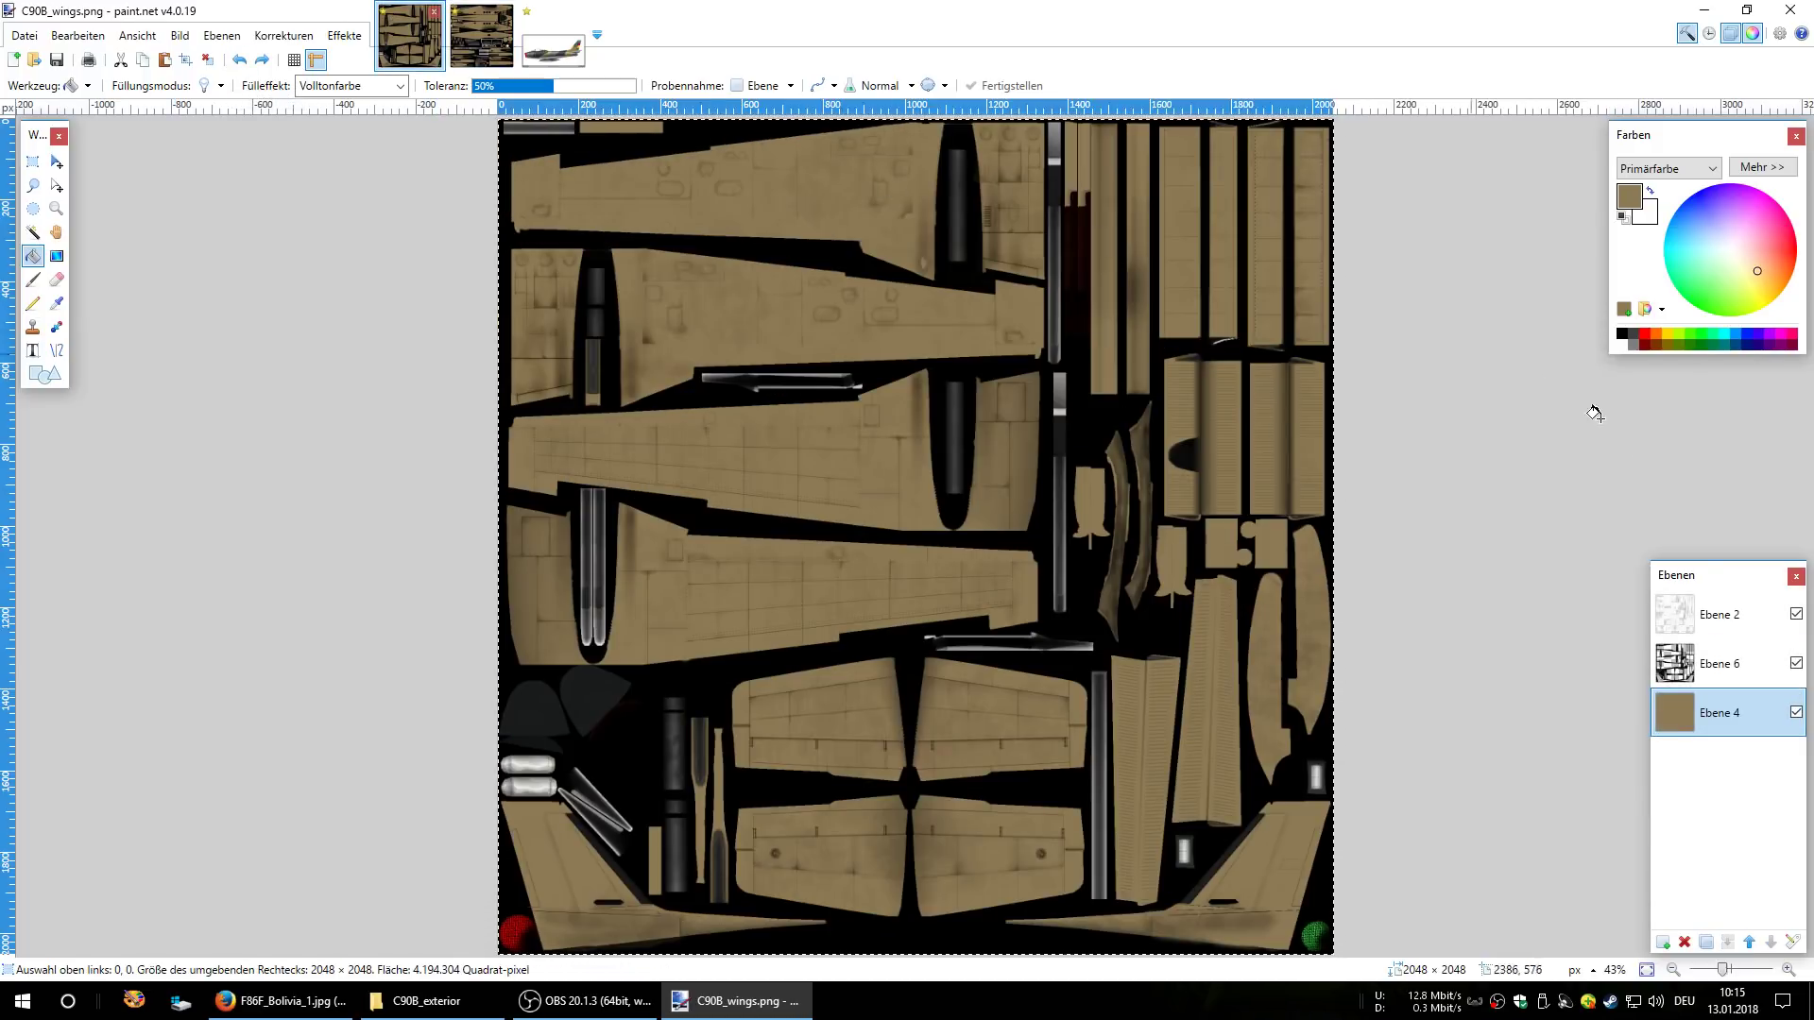
pyautogui.click(1708, 667)
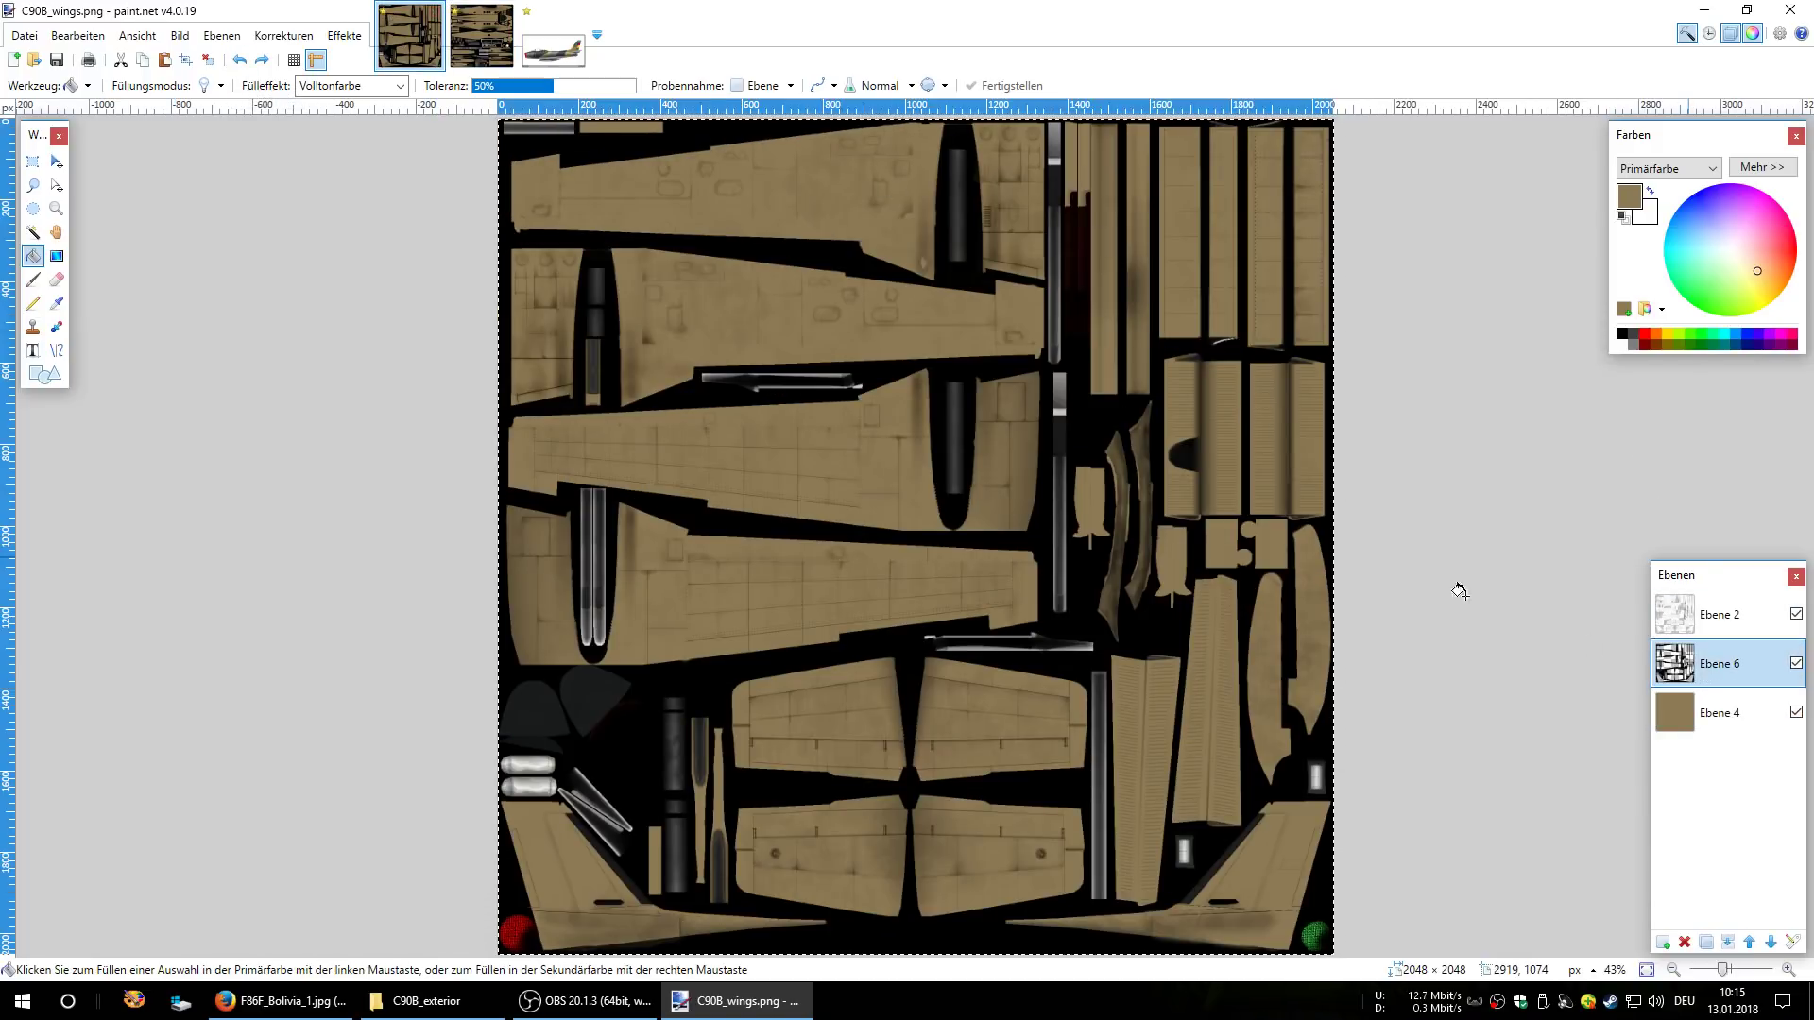
pyautogui.click(223, 38)
pyautogui.click(233, 58)
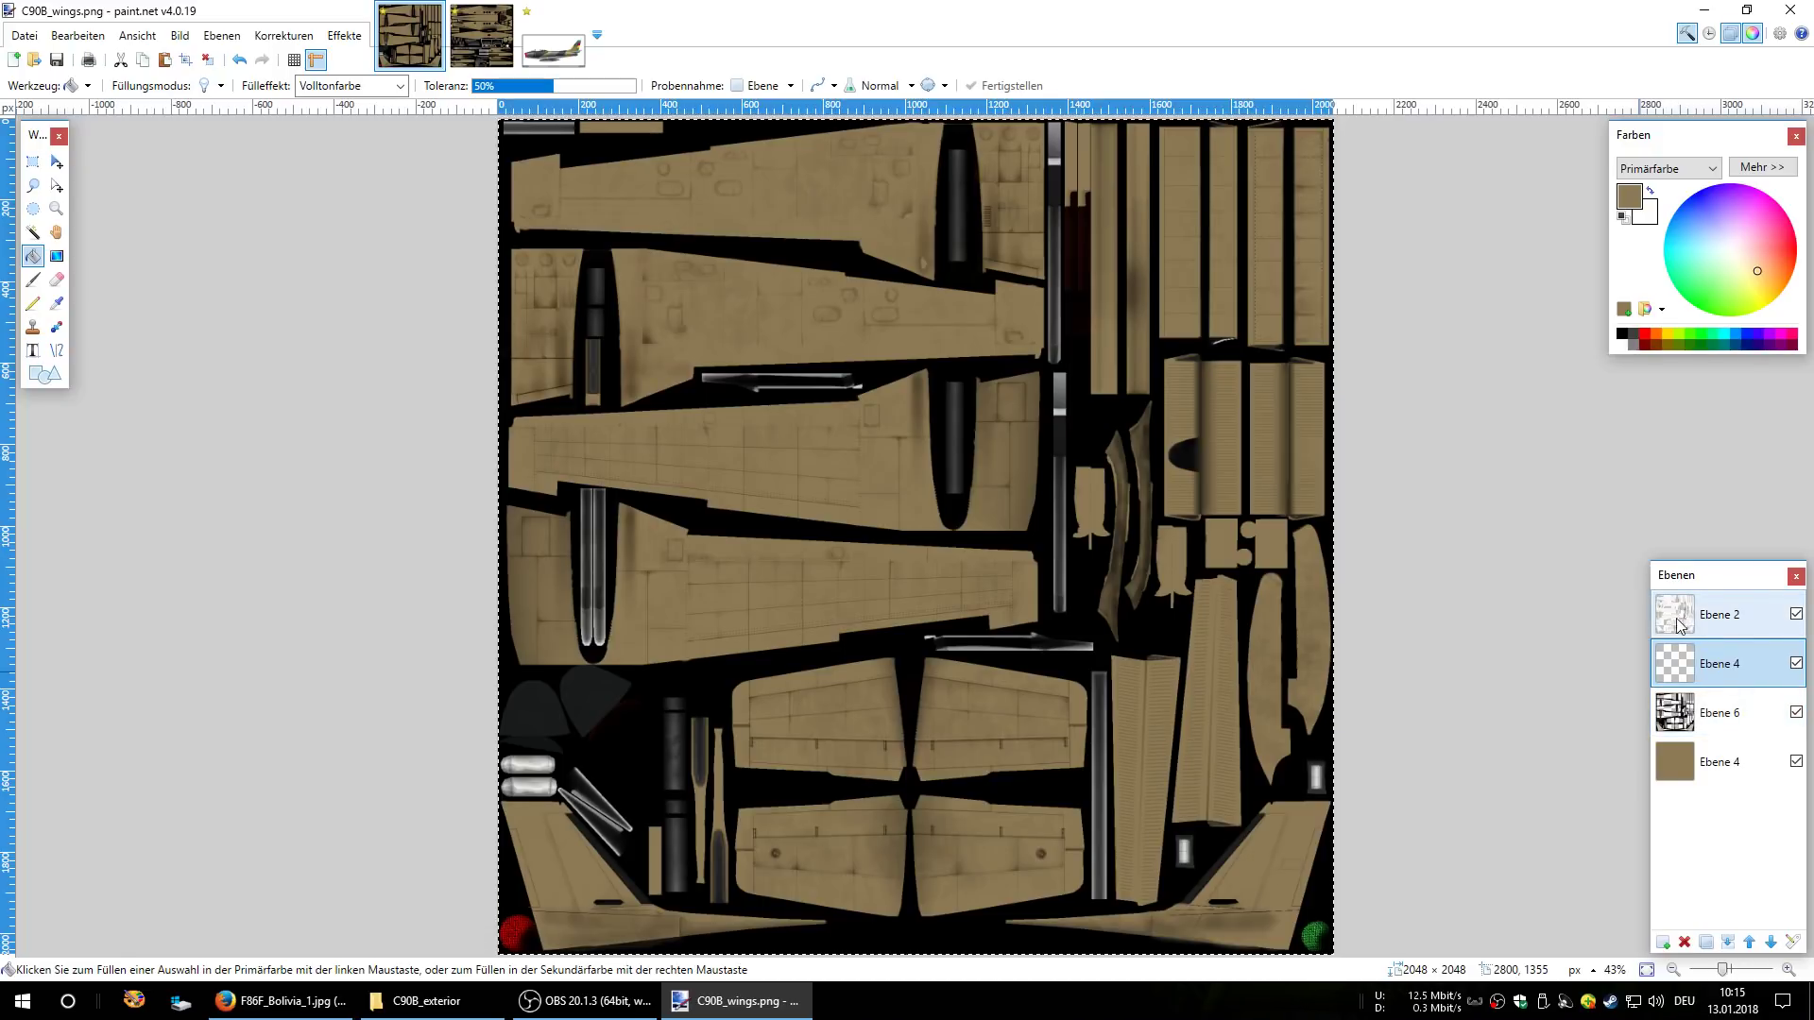
pyautogui.click(1796, 615)
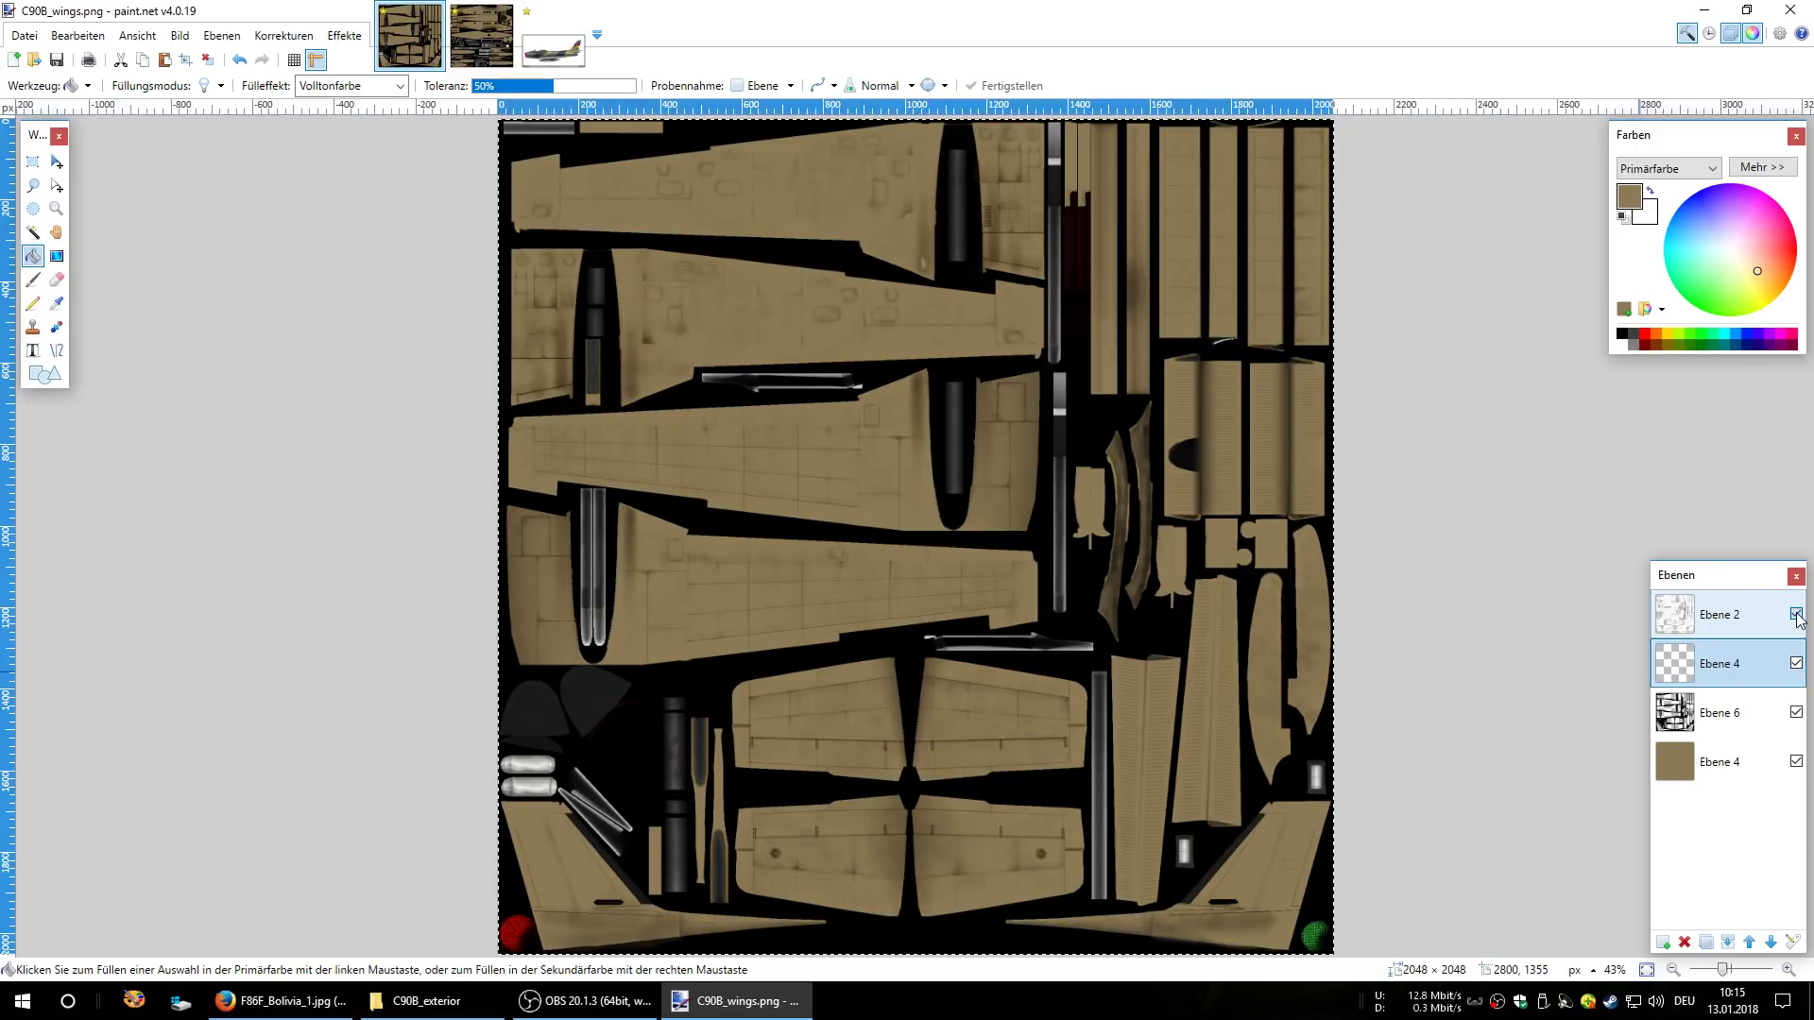
pyautogui.click(1796, 615)
pyautogui.click(1797, 615)
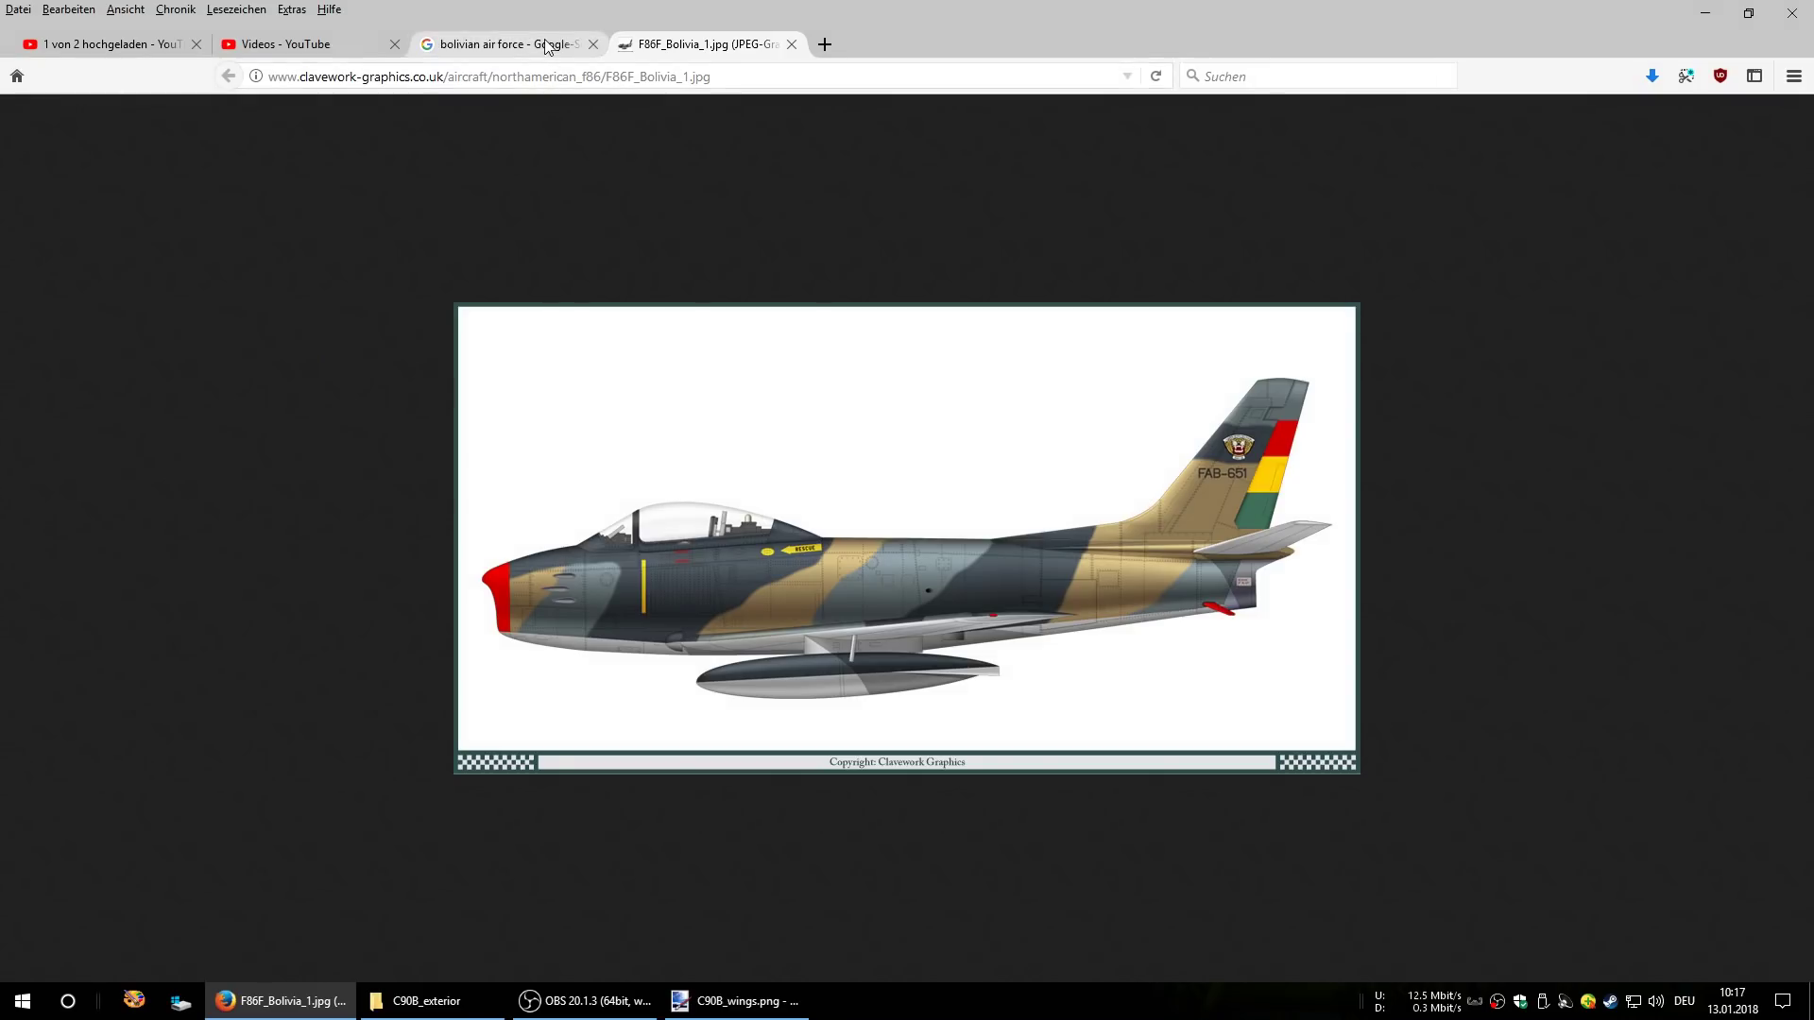
# - Switch to Firefox and search Google Images for "bolivian air force decal"
pyautogui.click(546, 45)
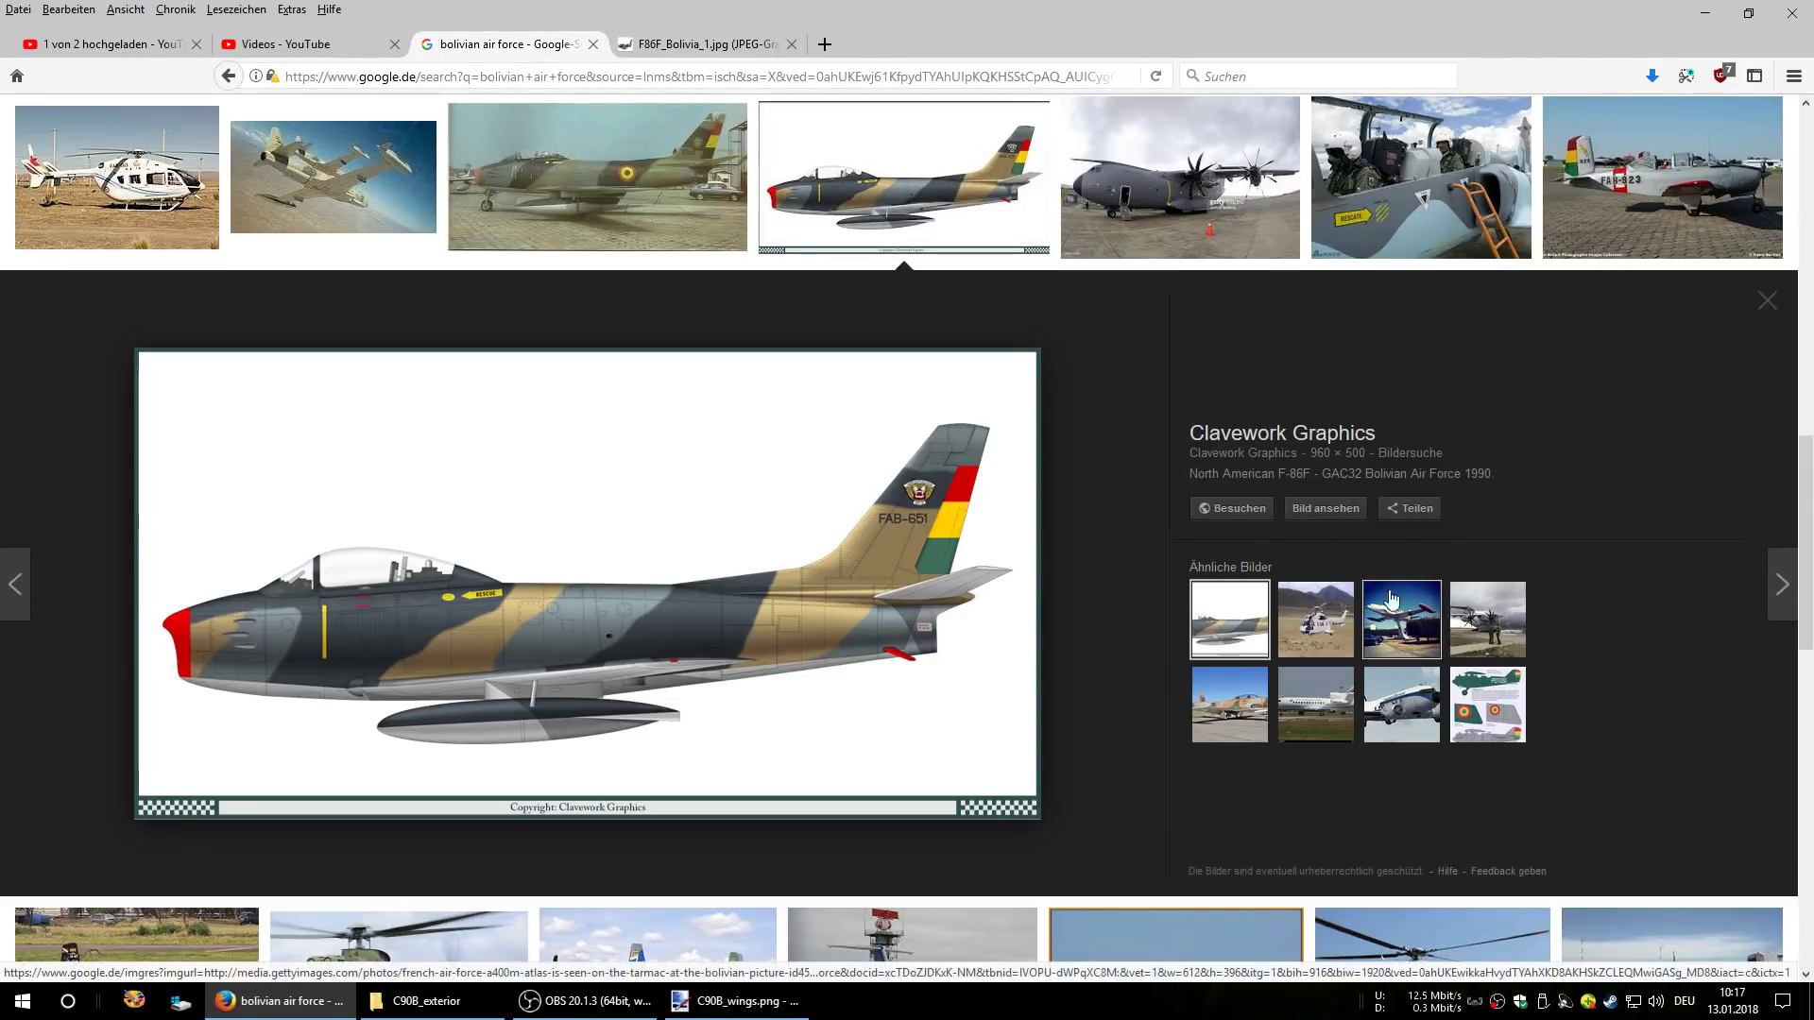
pyautogui.click(1767, 300)
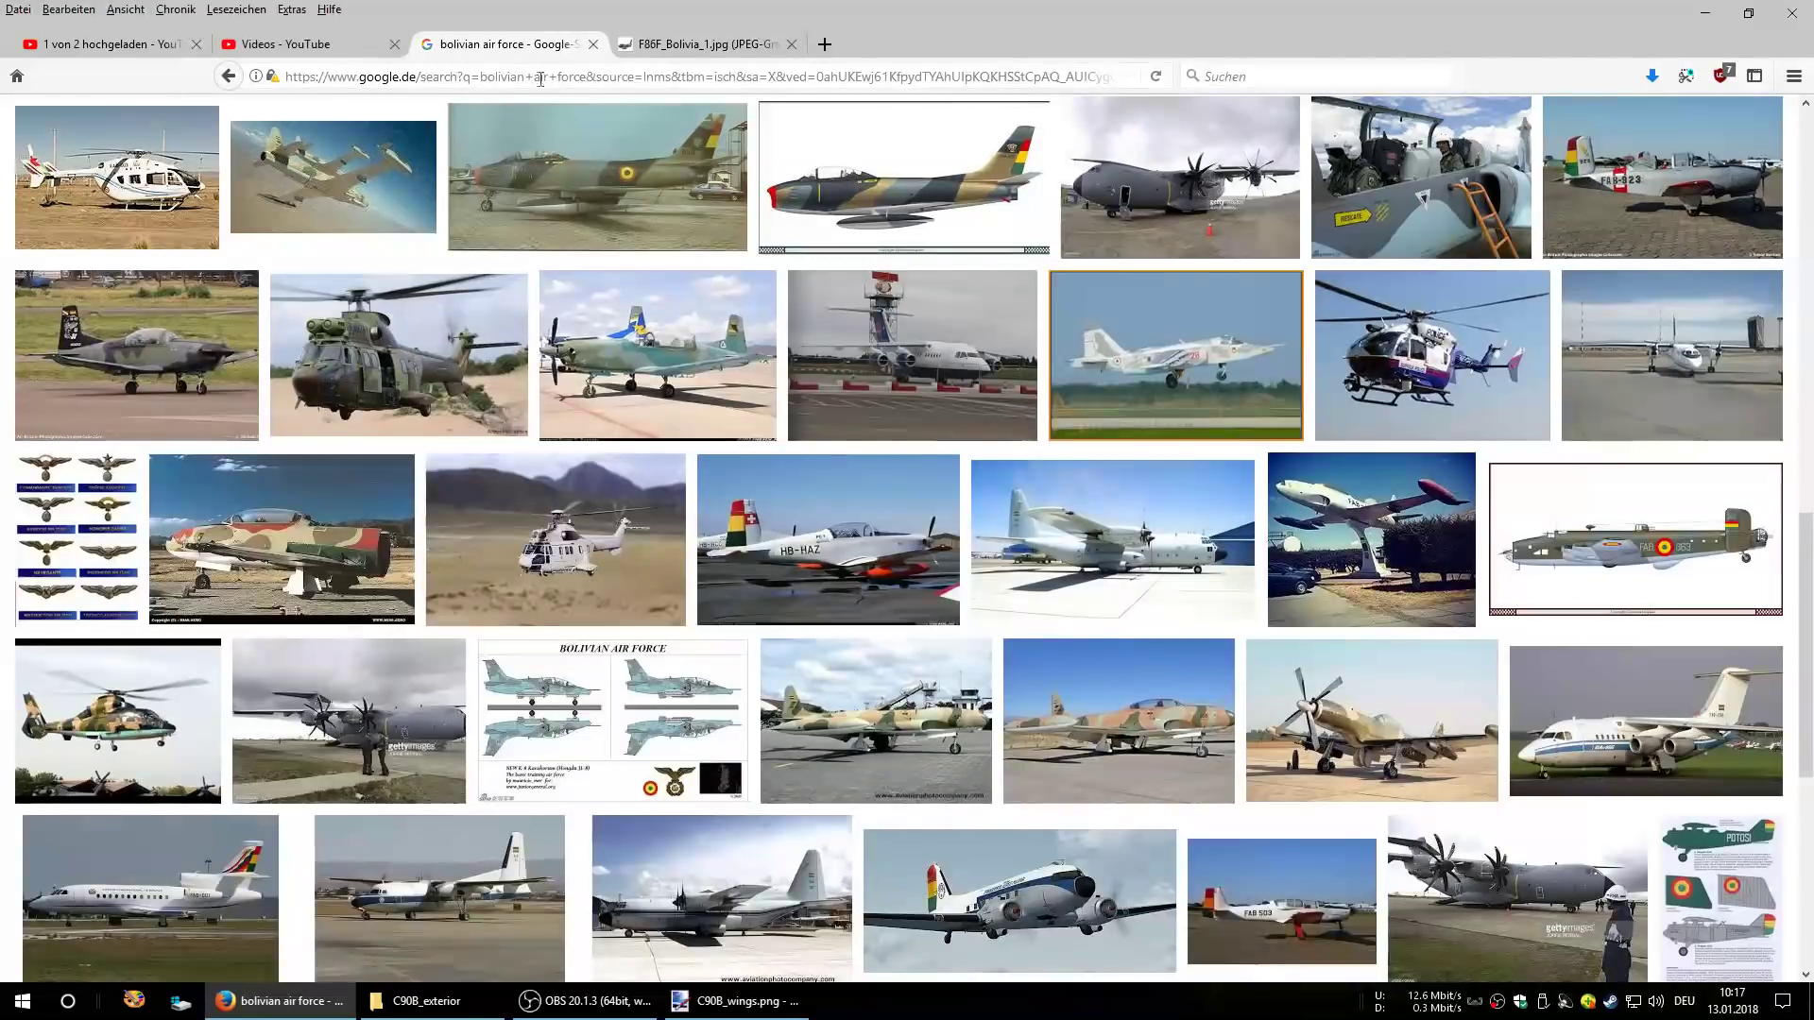
pyautogui.scroll(10, 314, 112)
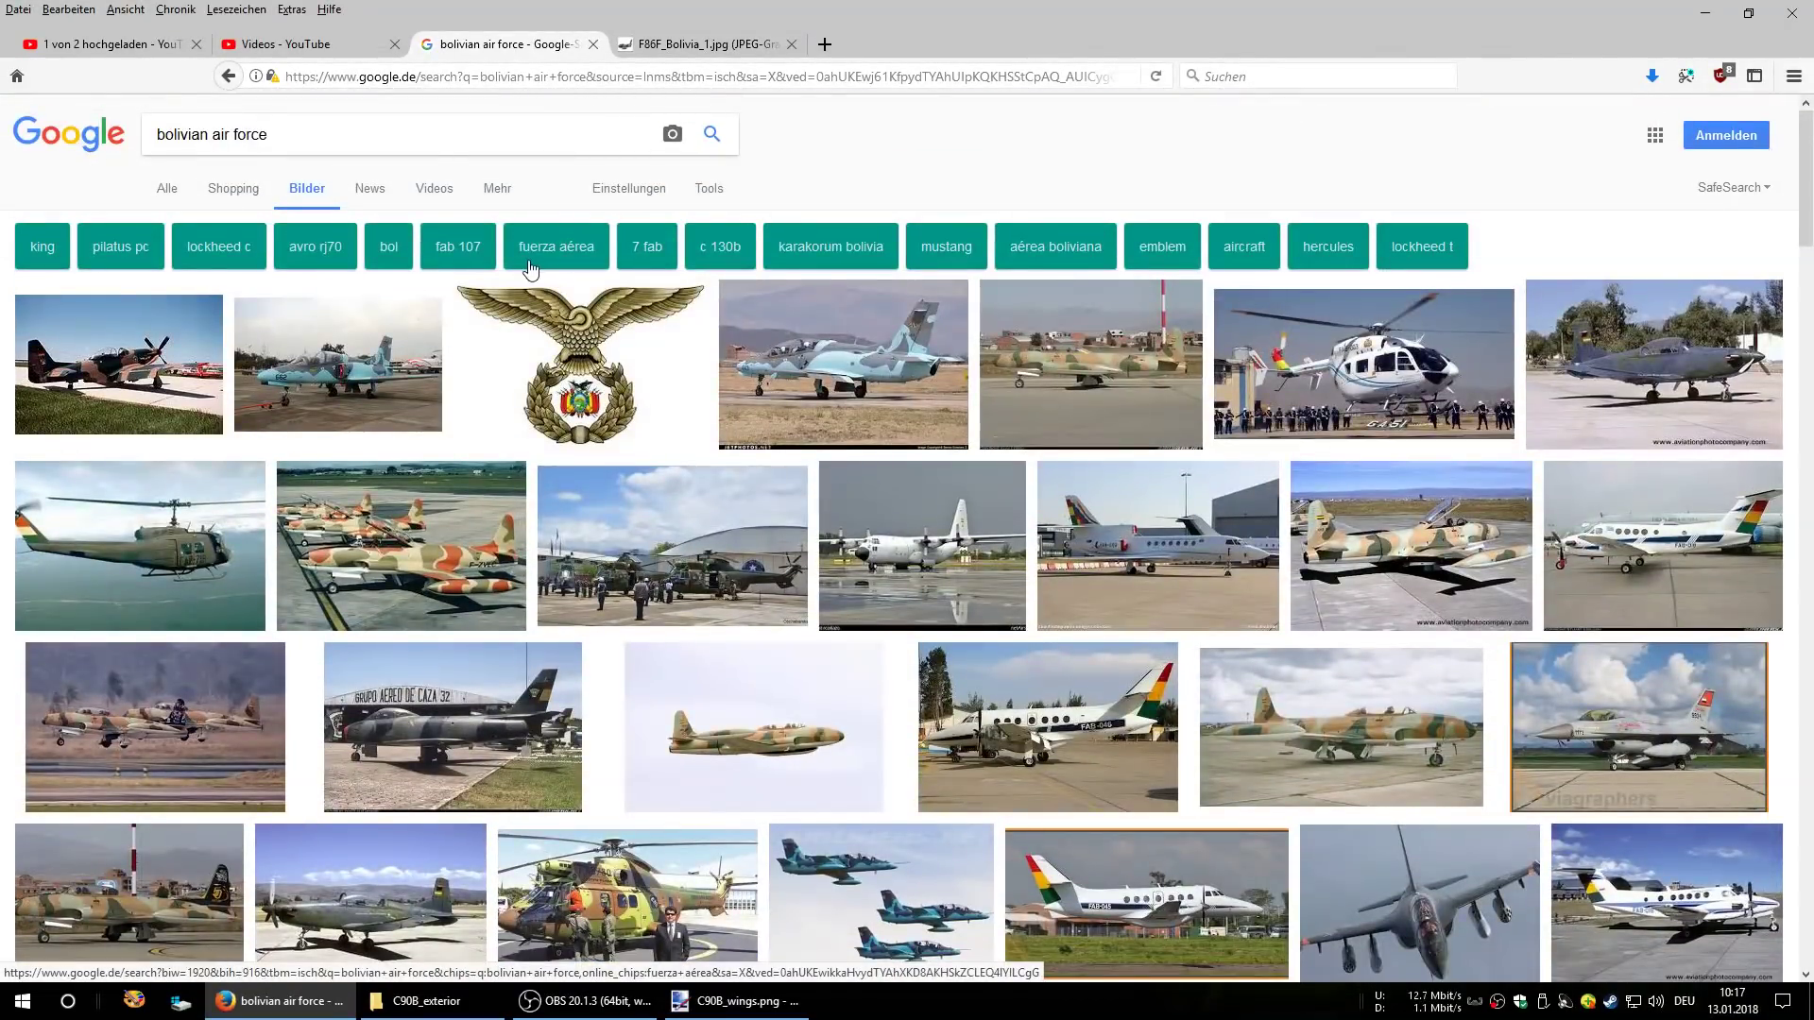
pyautogui.click(422, 141)
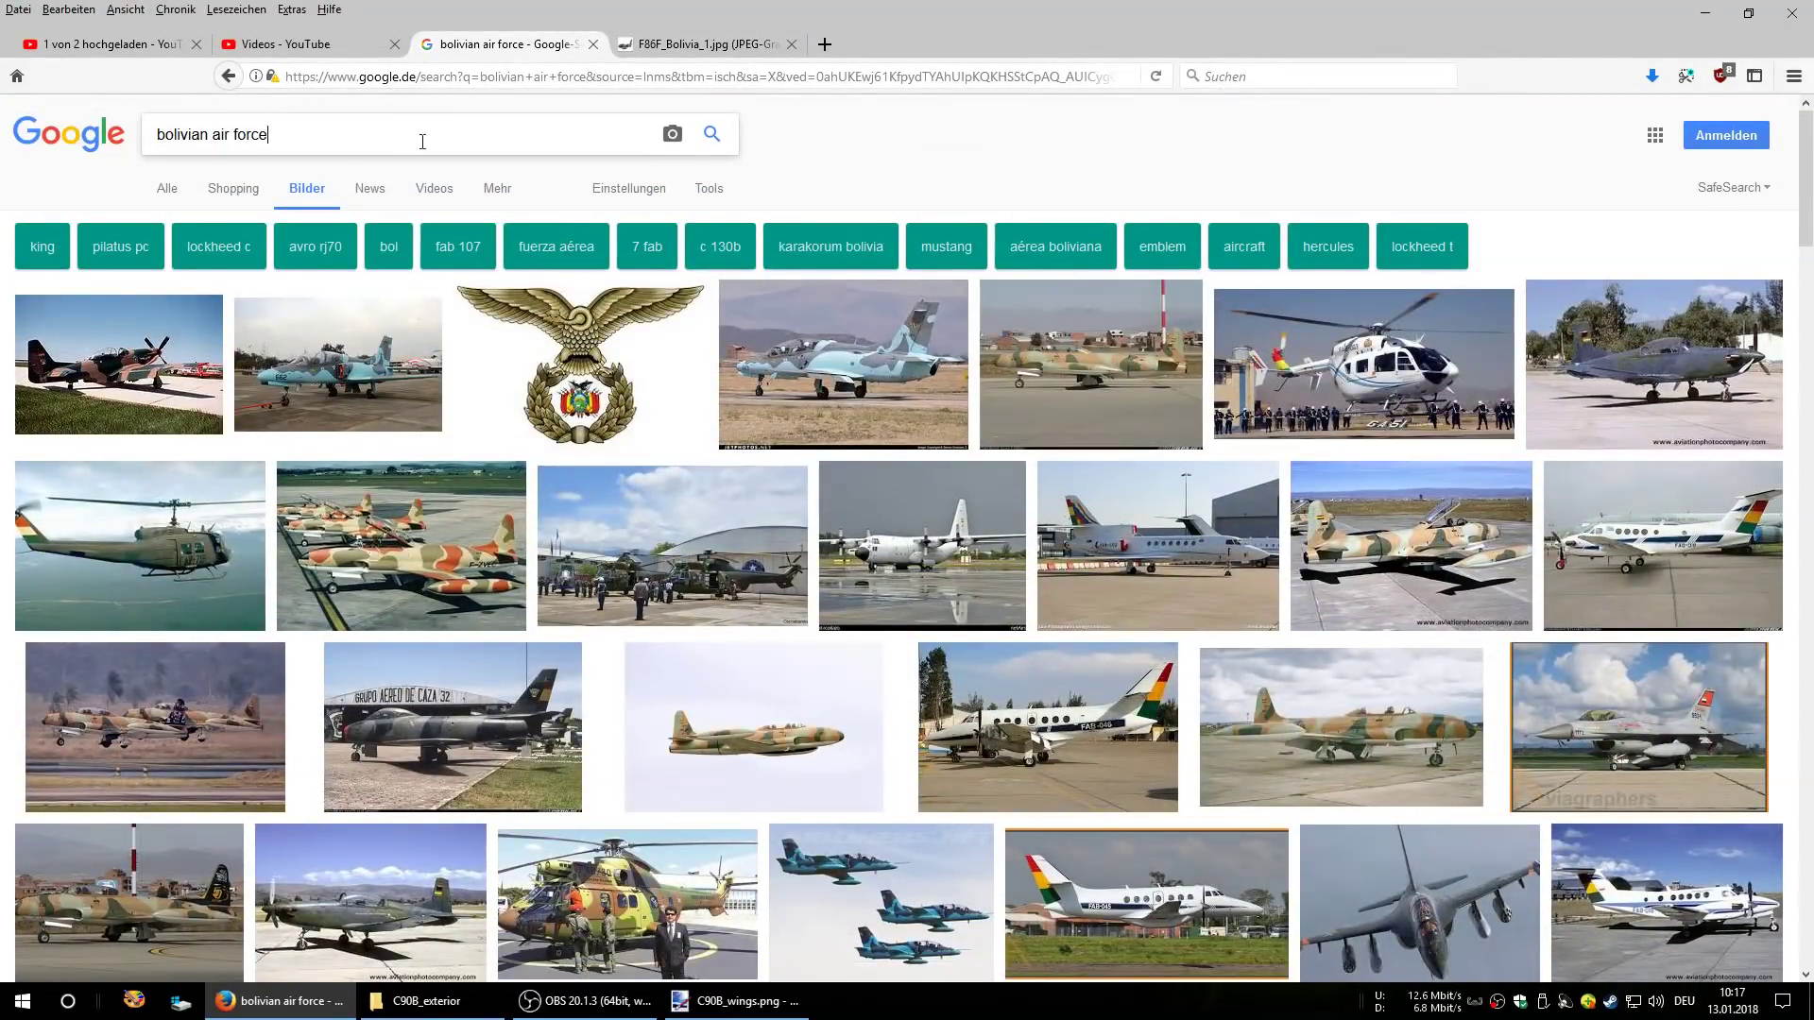
pyautogui.write('decal')
pyautogui.press('Return')
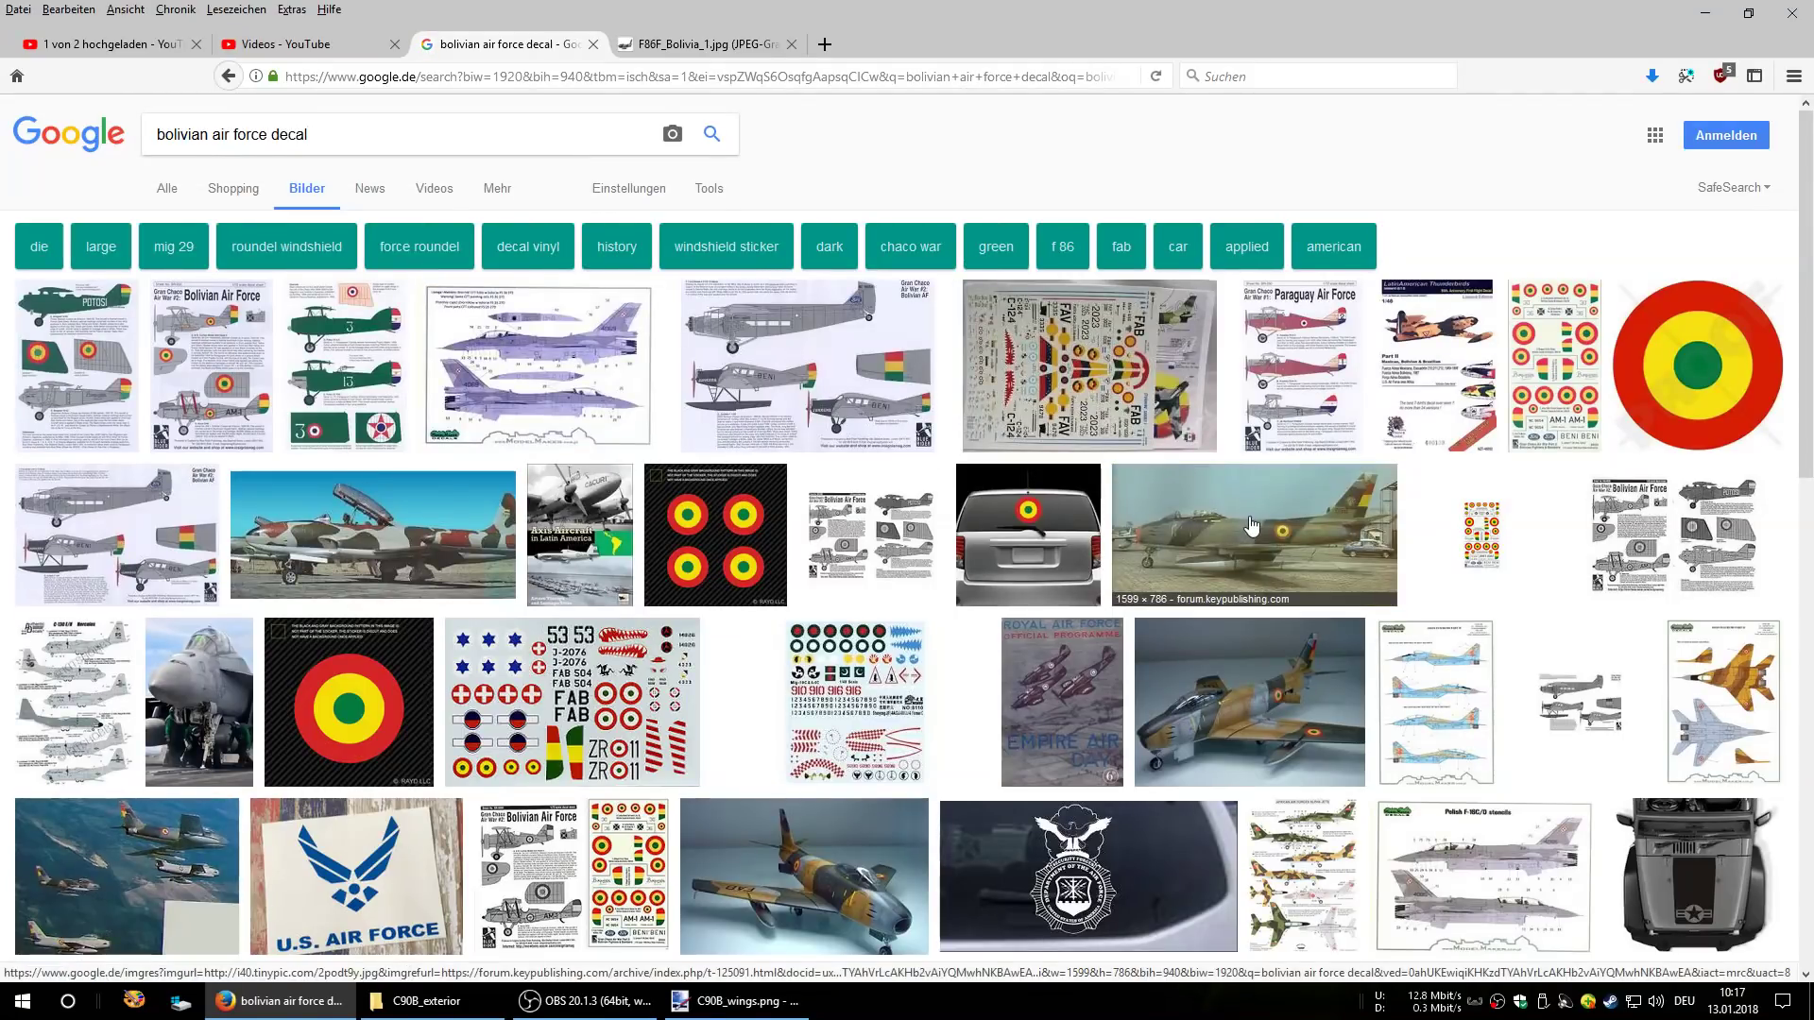
# - Open the red, yellow and green Bolivian Air Force roundel at full size and copy the image
pyautogui.click(1698, 363)
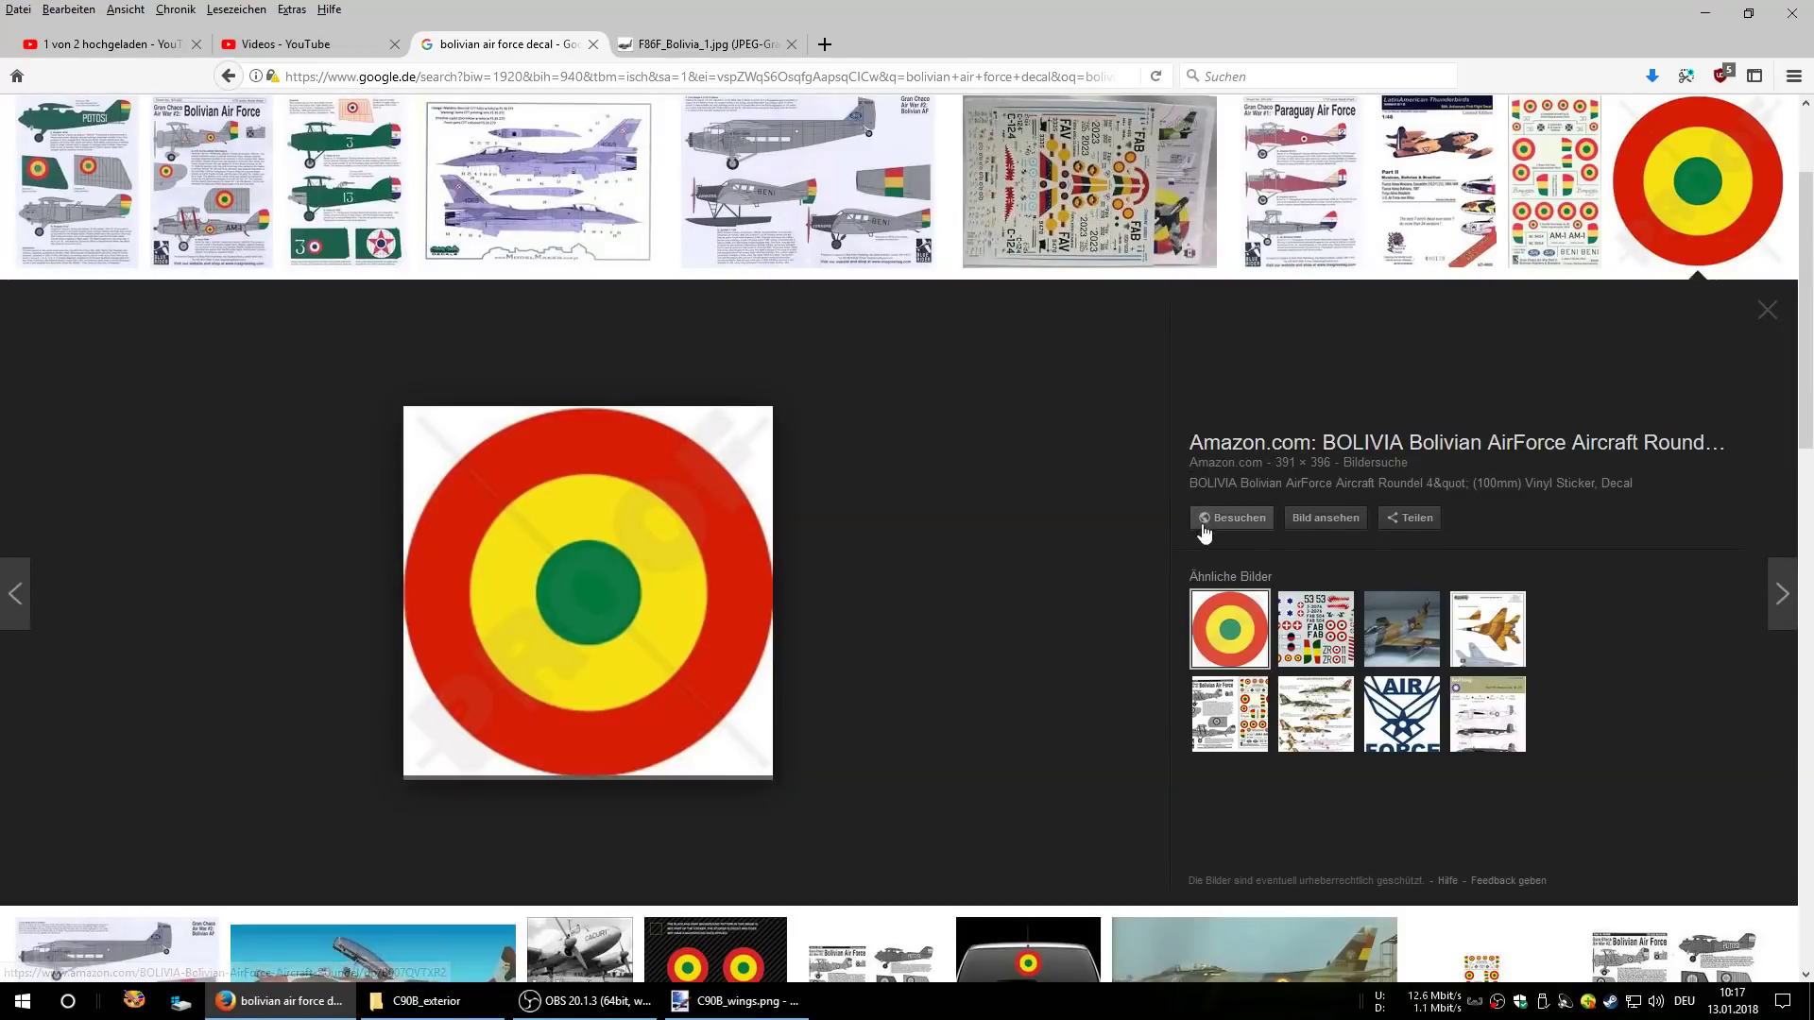
pyautogui.click(1315, 525)
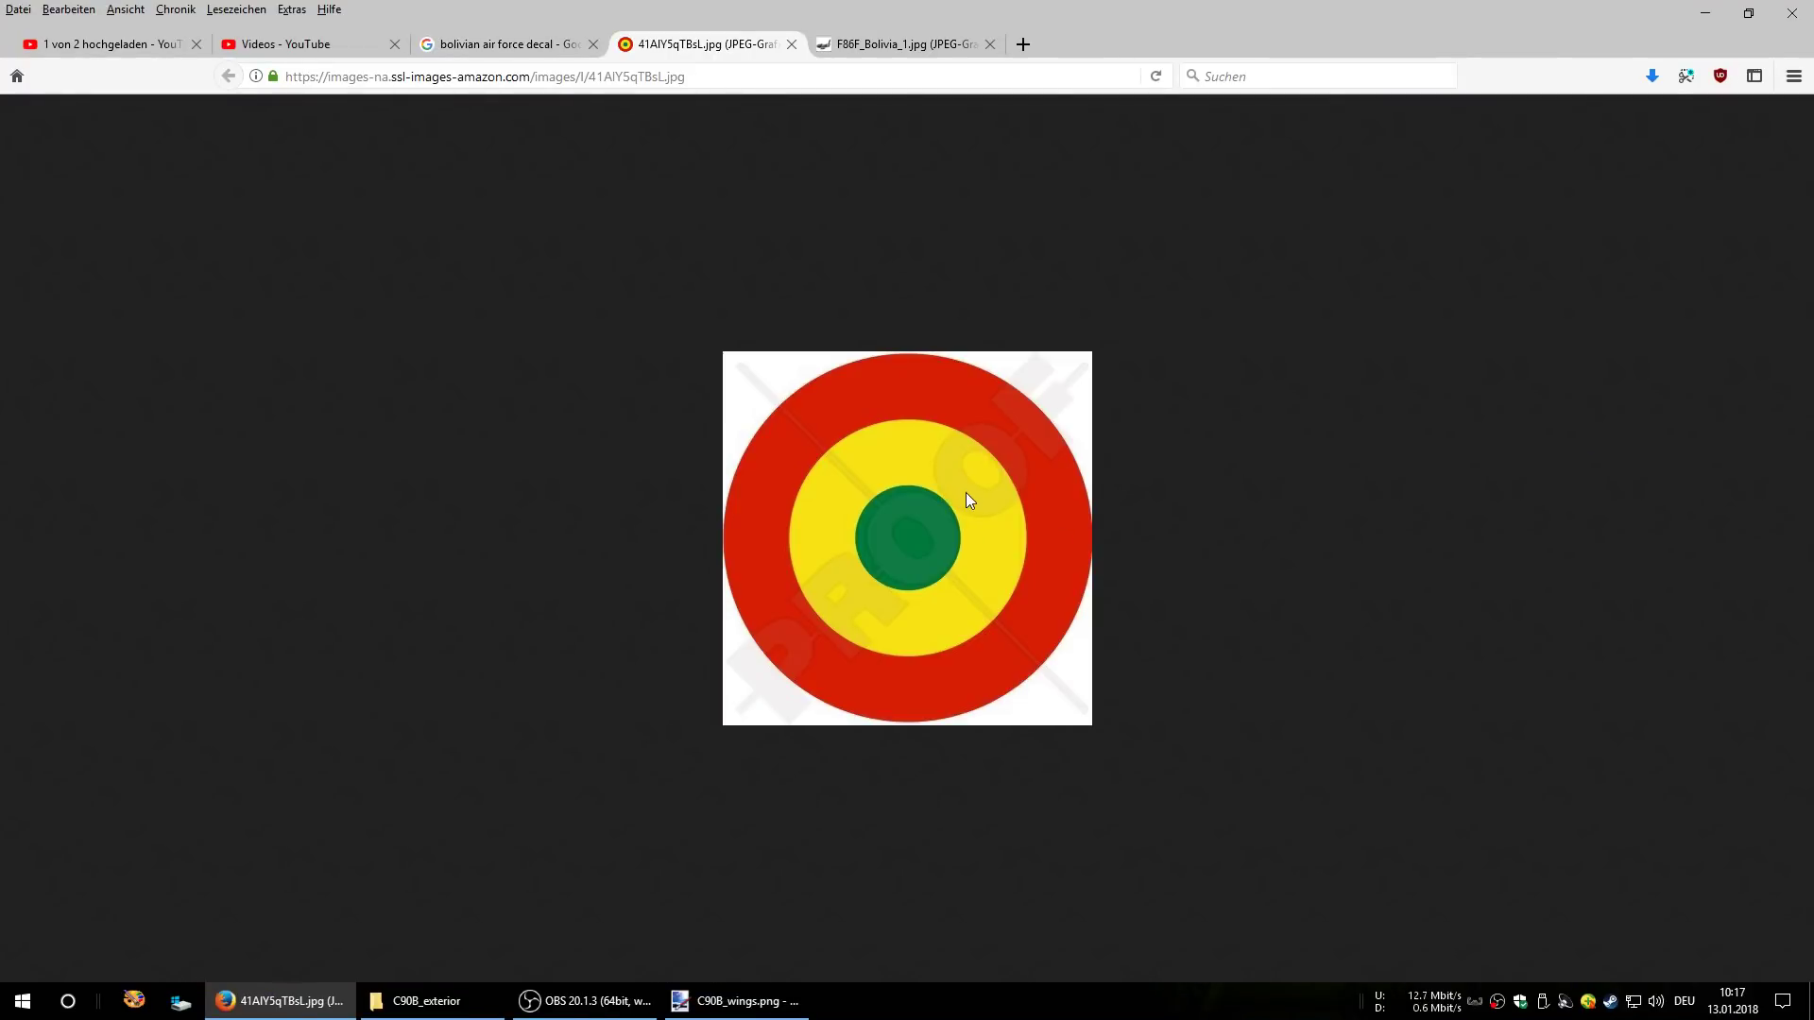
pyautogui.rightClick(938, 469)
pyautogui.click(994, 487)
# - Switch back to paint.net, paste the roundel into the empty layer below Ebene 2, and move it over the two upper wing panels
pyautogui.click(739, 1001)
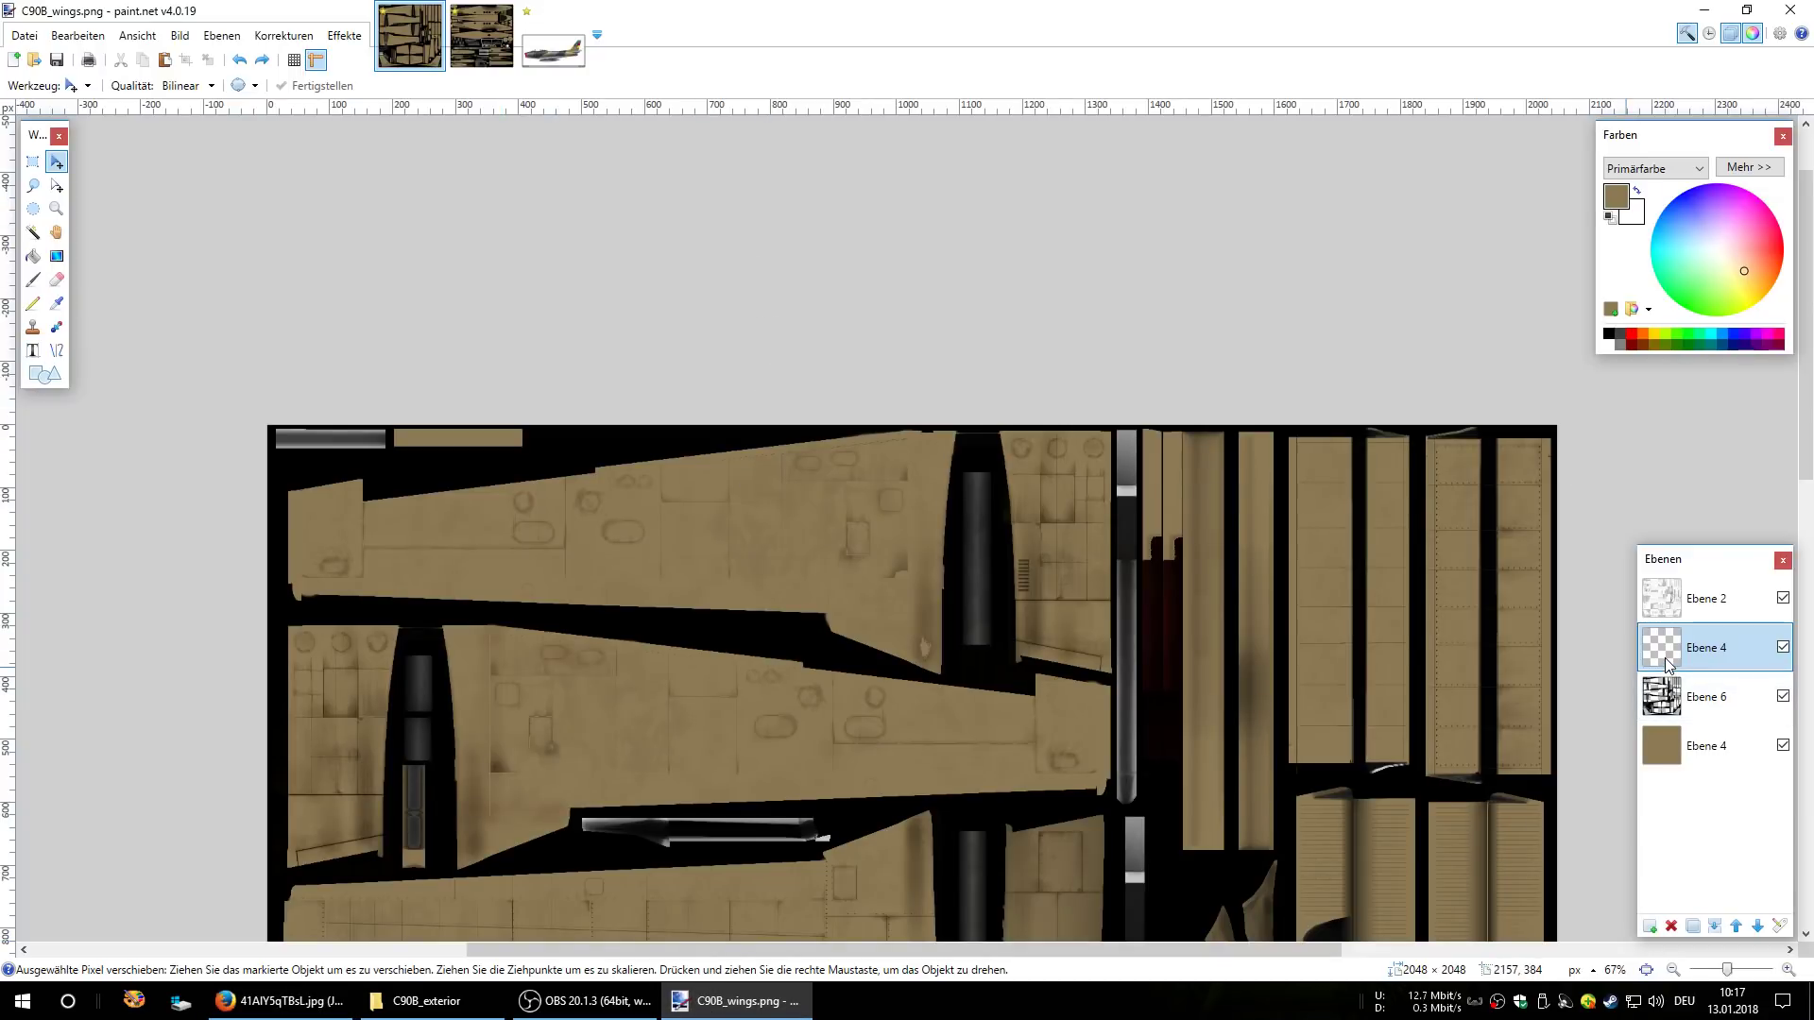
pyautogui.click(96, 42)
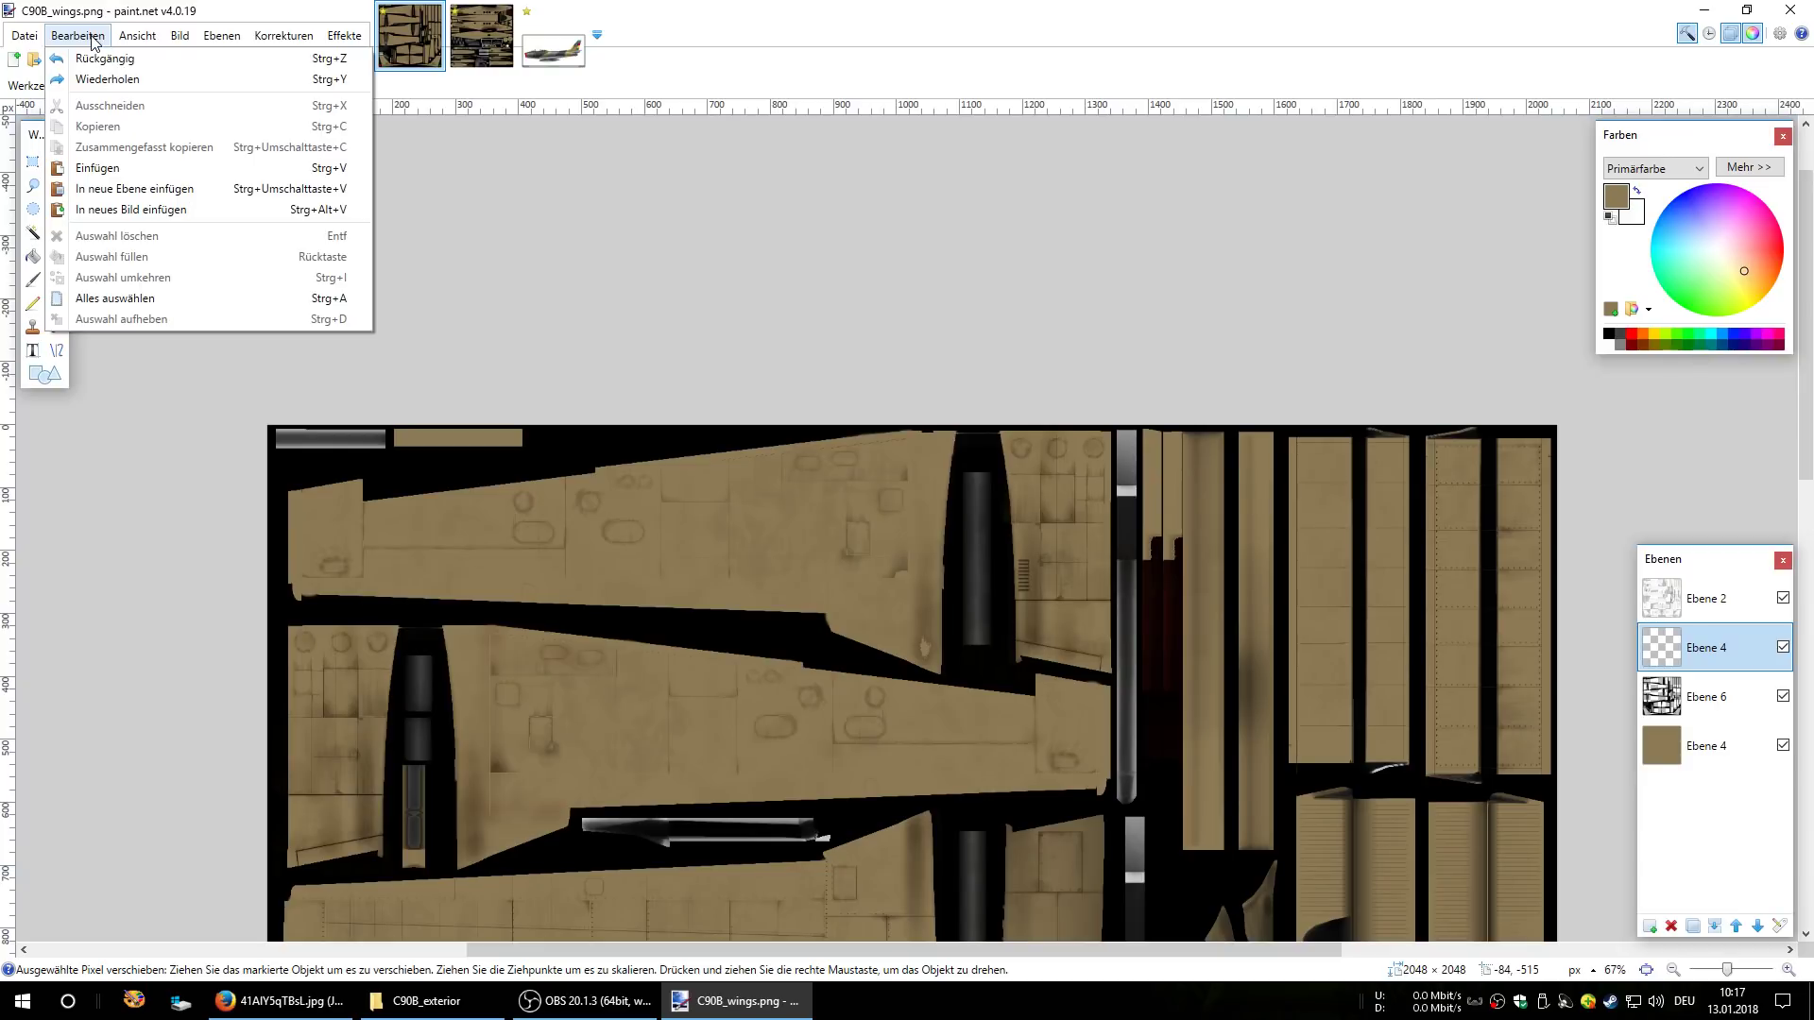
pyautogui.click(107, 169)
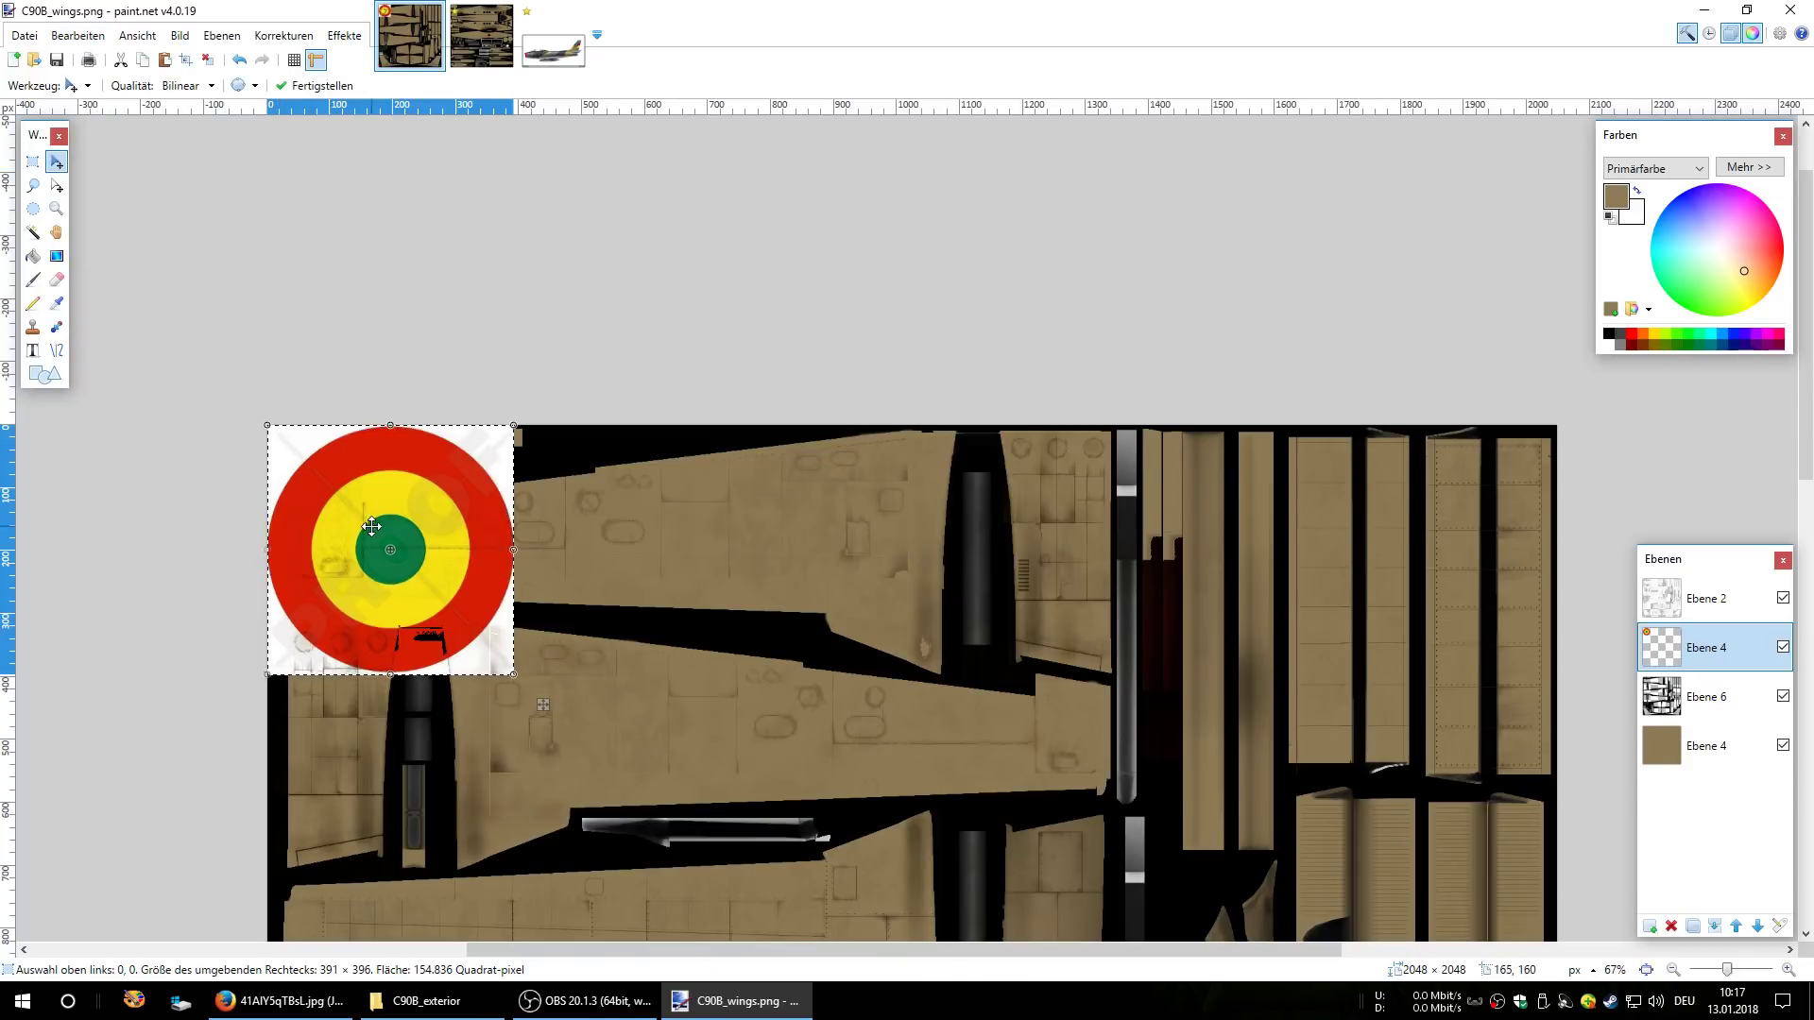
pyautogui.moveTo(466, 501); pyautogui.dragTo(881, 558)
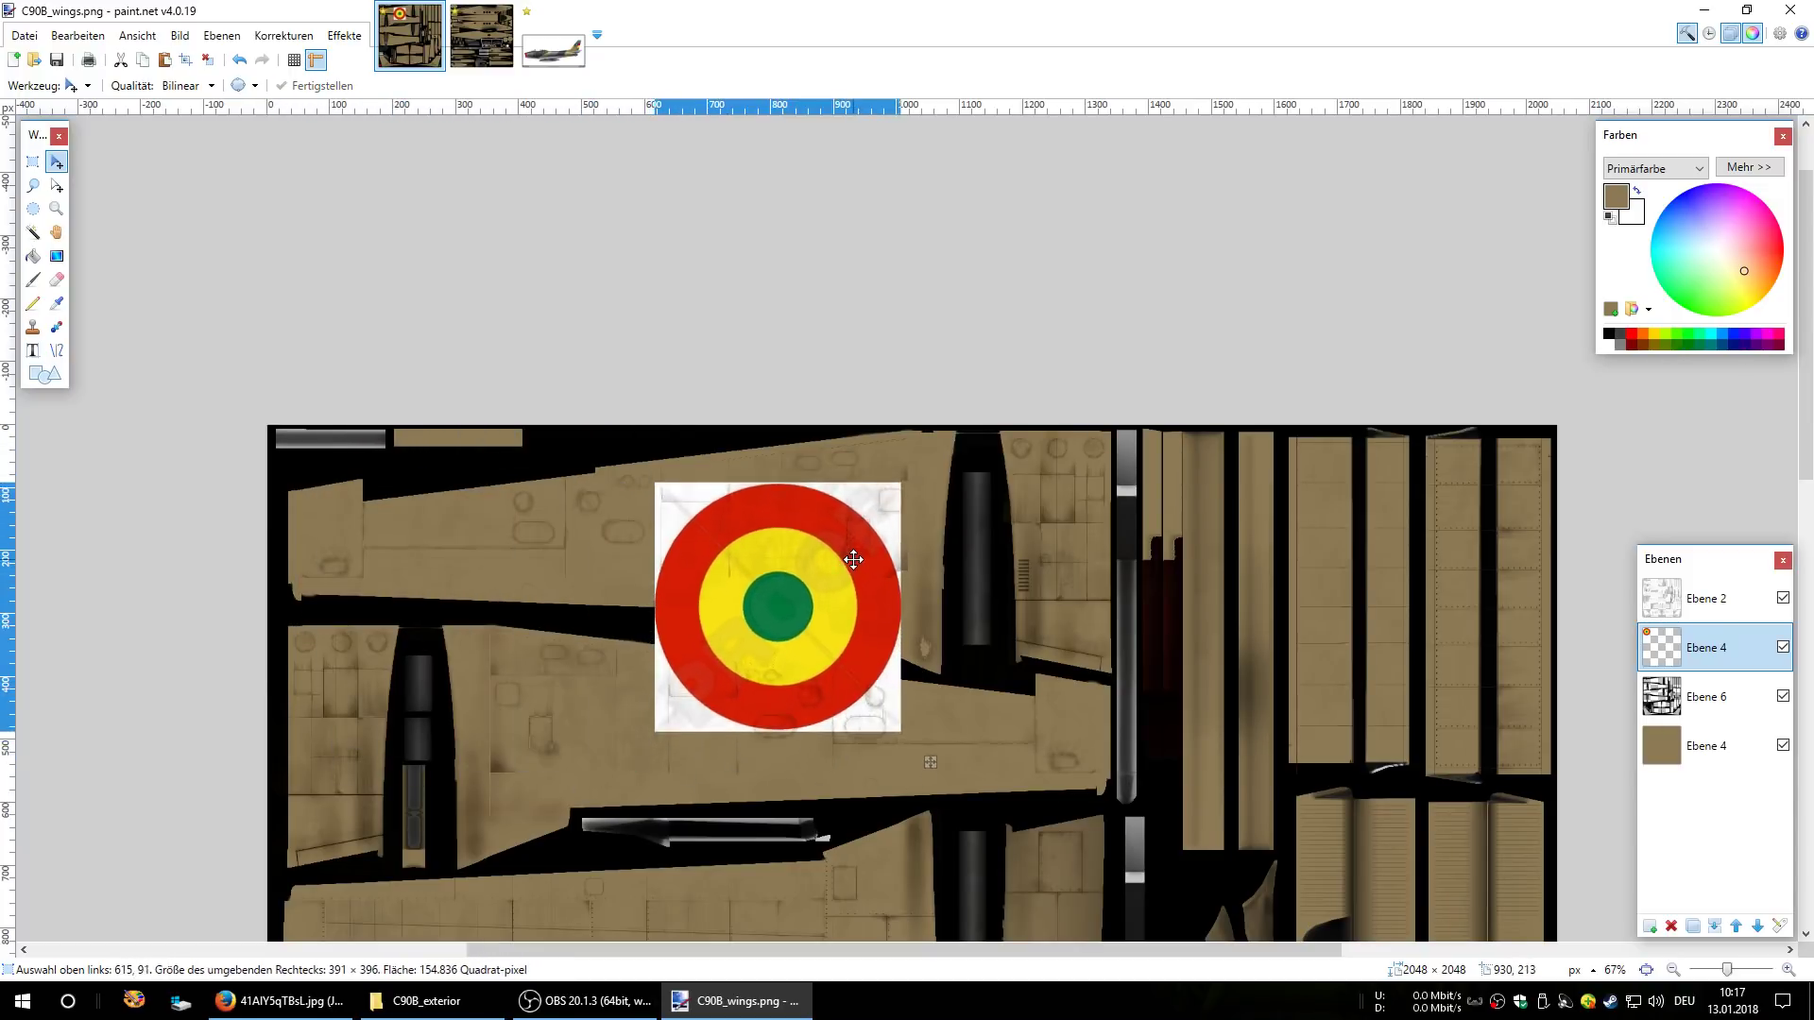
# - Select the white corners around the roundel with the Magic Wand at 50% tolerance and cut them out
pyautogui.click(33, 232)
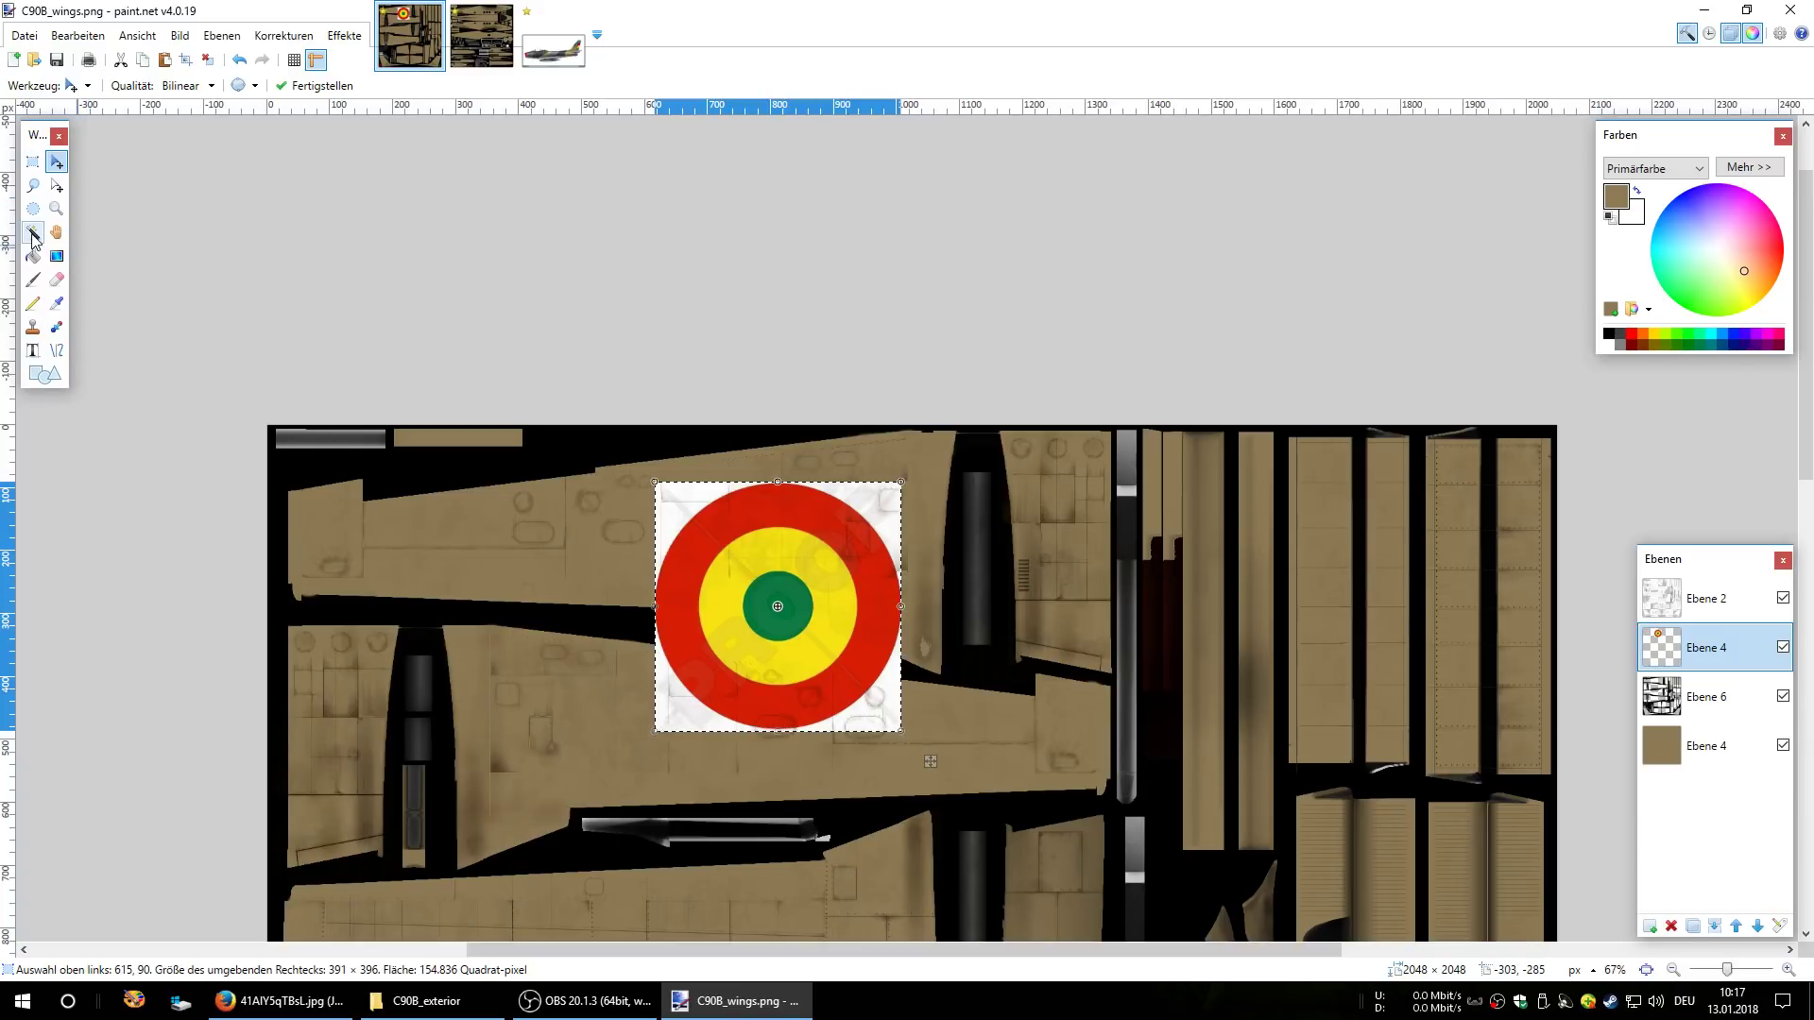
pyautogui.click(689, 516)
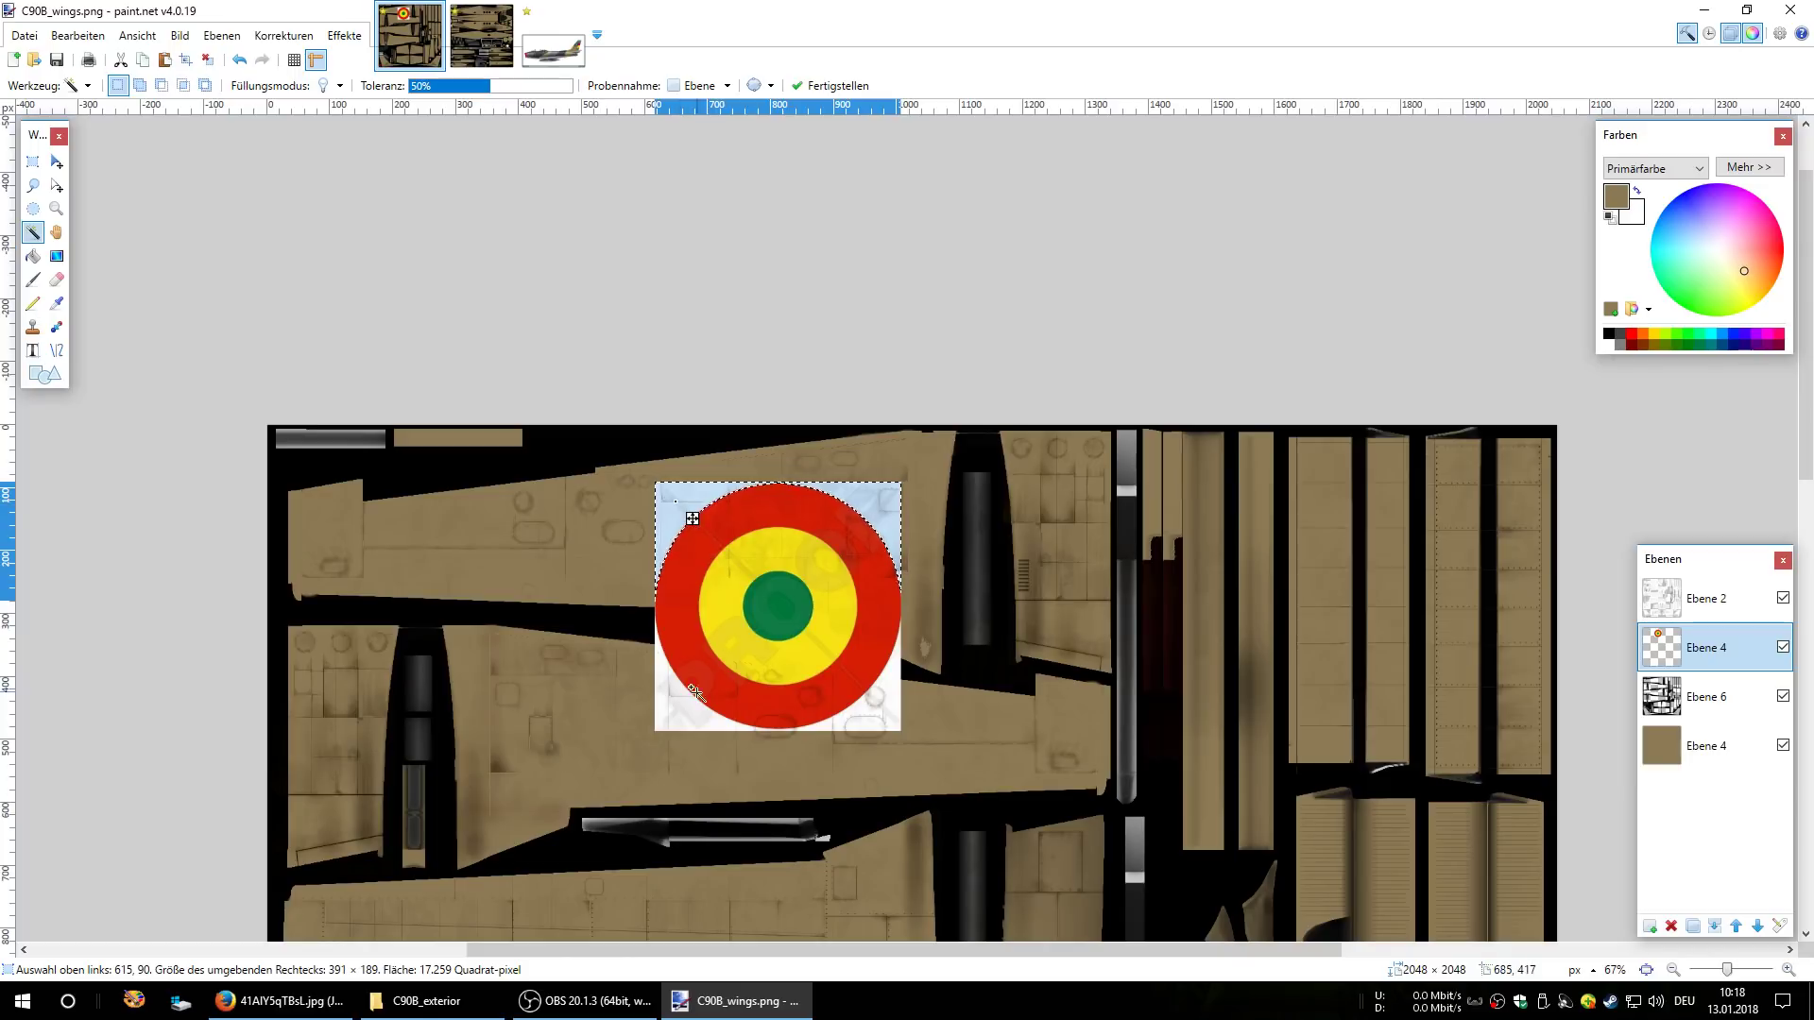
pyautogui.keyDown('ctrl'); pyautogui.click(670, 706); pyautogui.keyUp('ctrl')
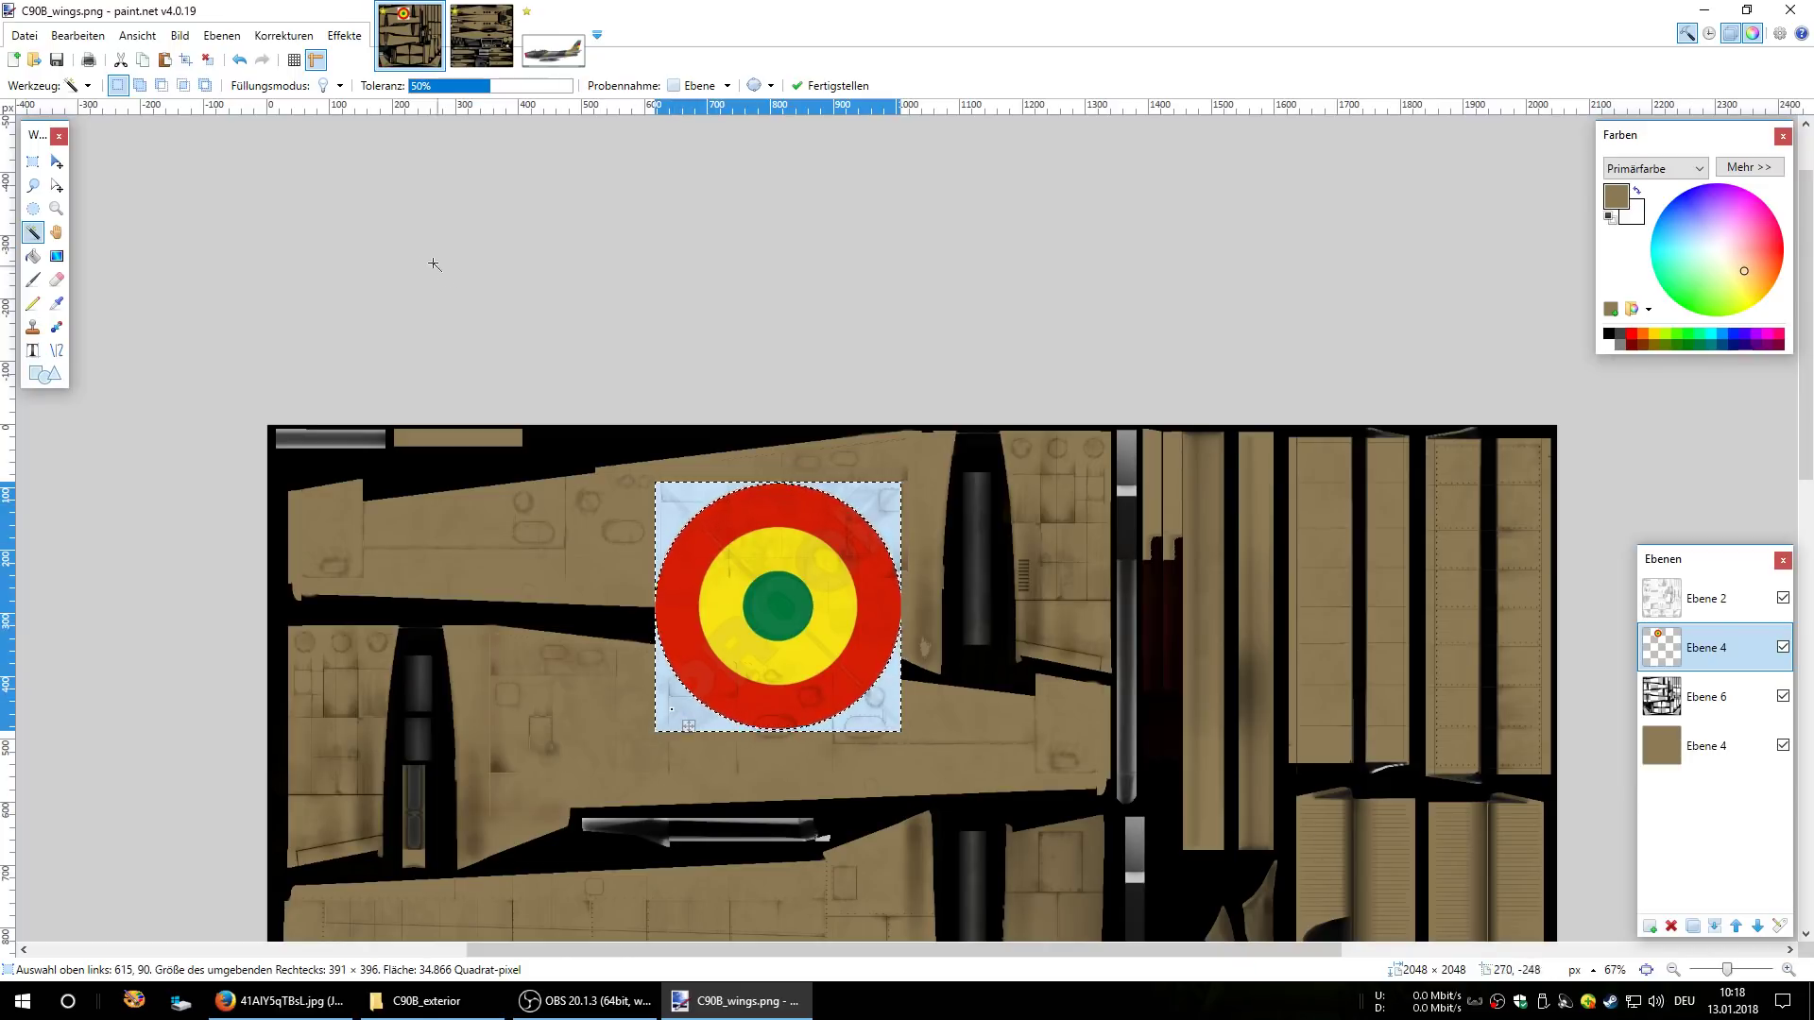
pyautogui.click(123, 35)
pyautogui.click(123, 35)
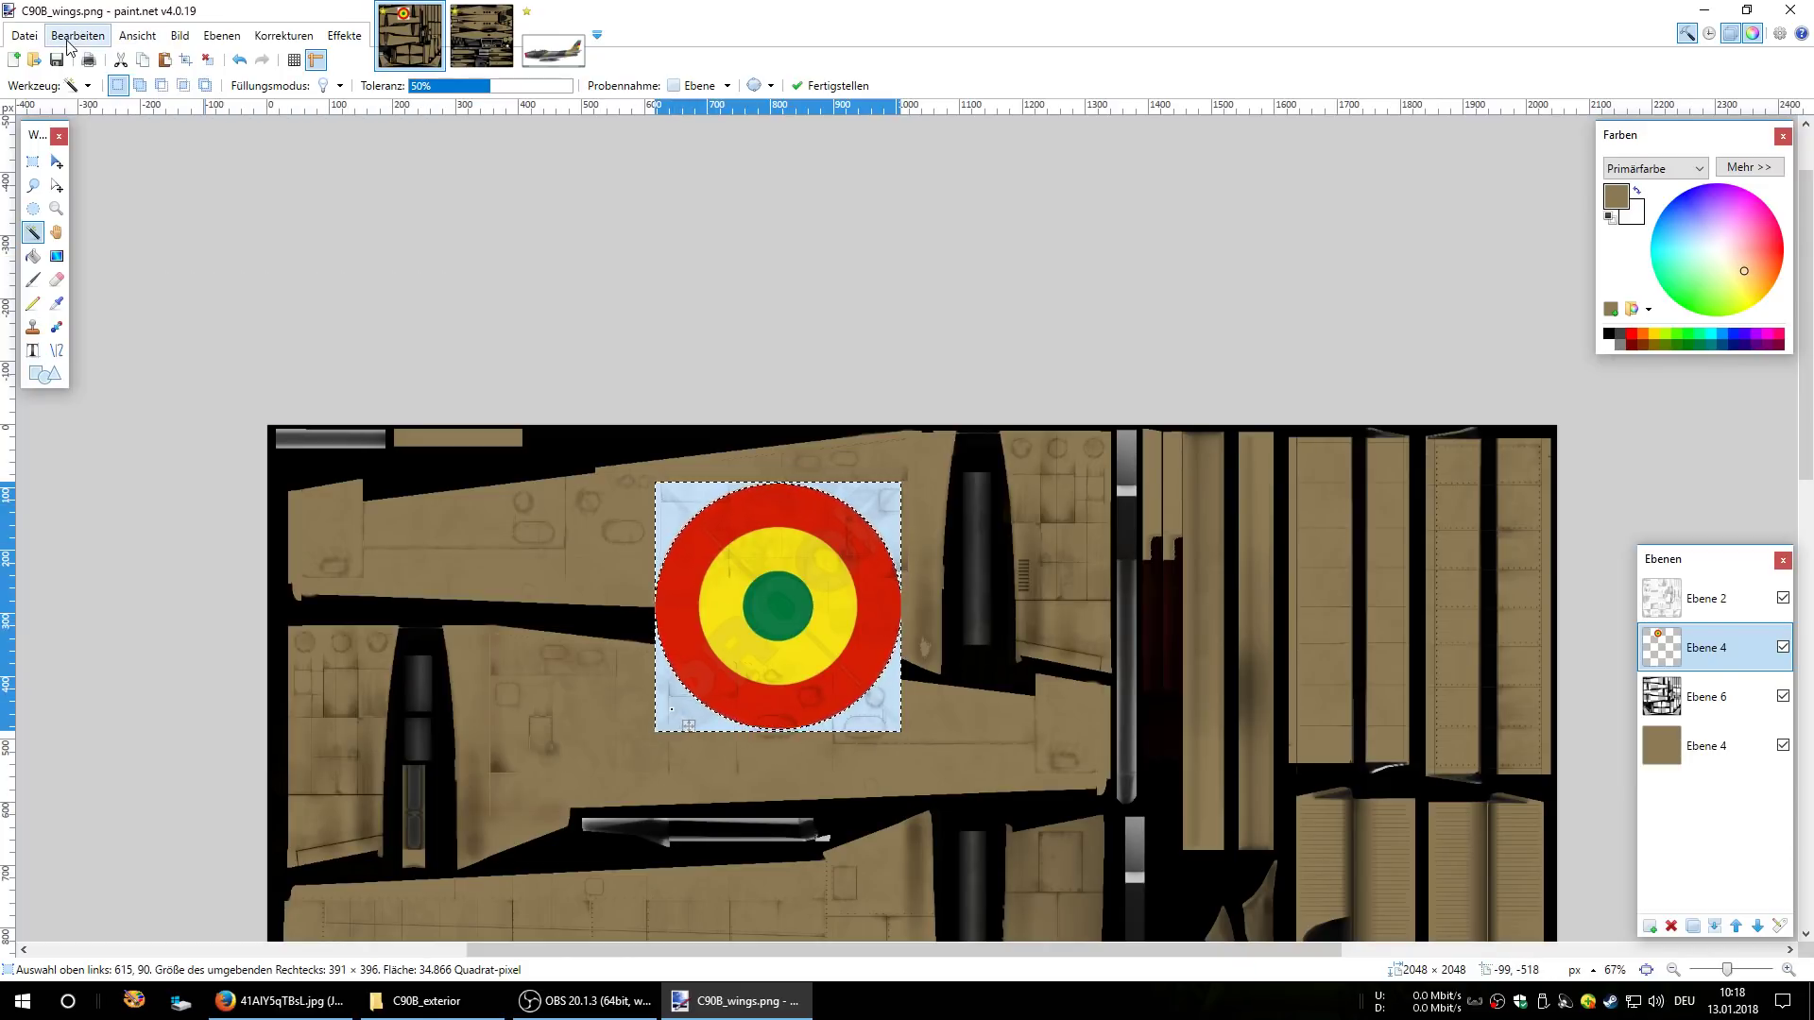
pyautogui.click(78, 36)
pyautogui.click(104, 104)
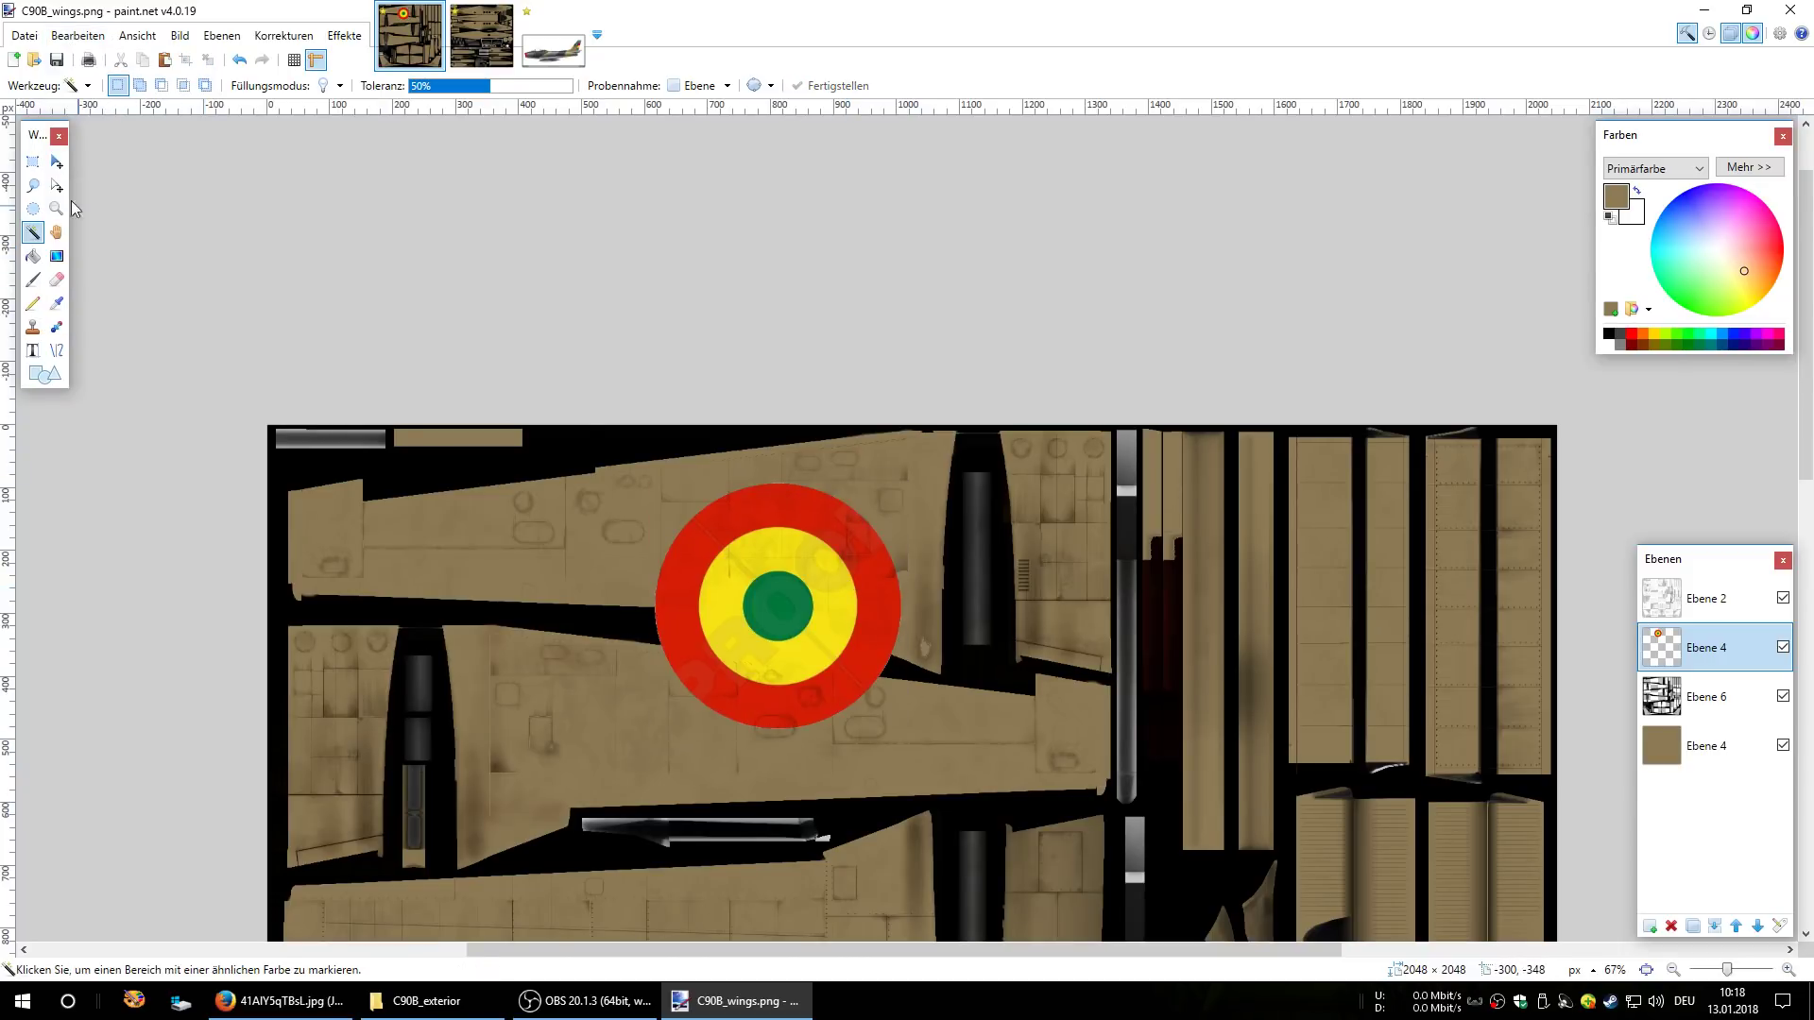
# - Cut the roundel with a rectangular selection, paste it back on the same layer, and scale the selection down to about 201 × 180 pixels
pyautogui.click(34, 163)
pyautogui.moveTo(619, 463); pyautogui.dragTo(927, 742)
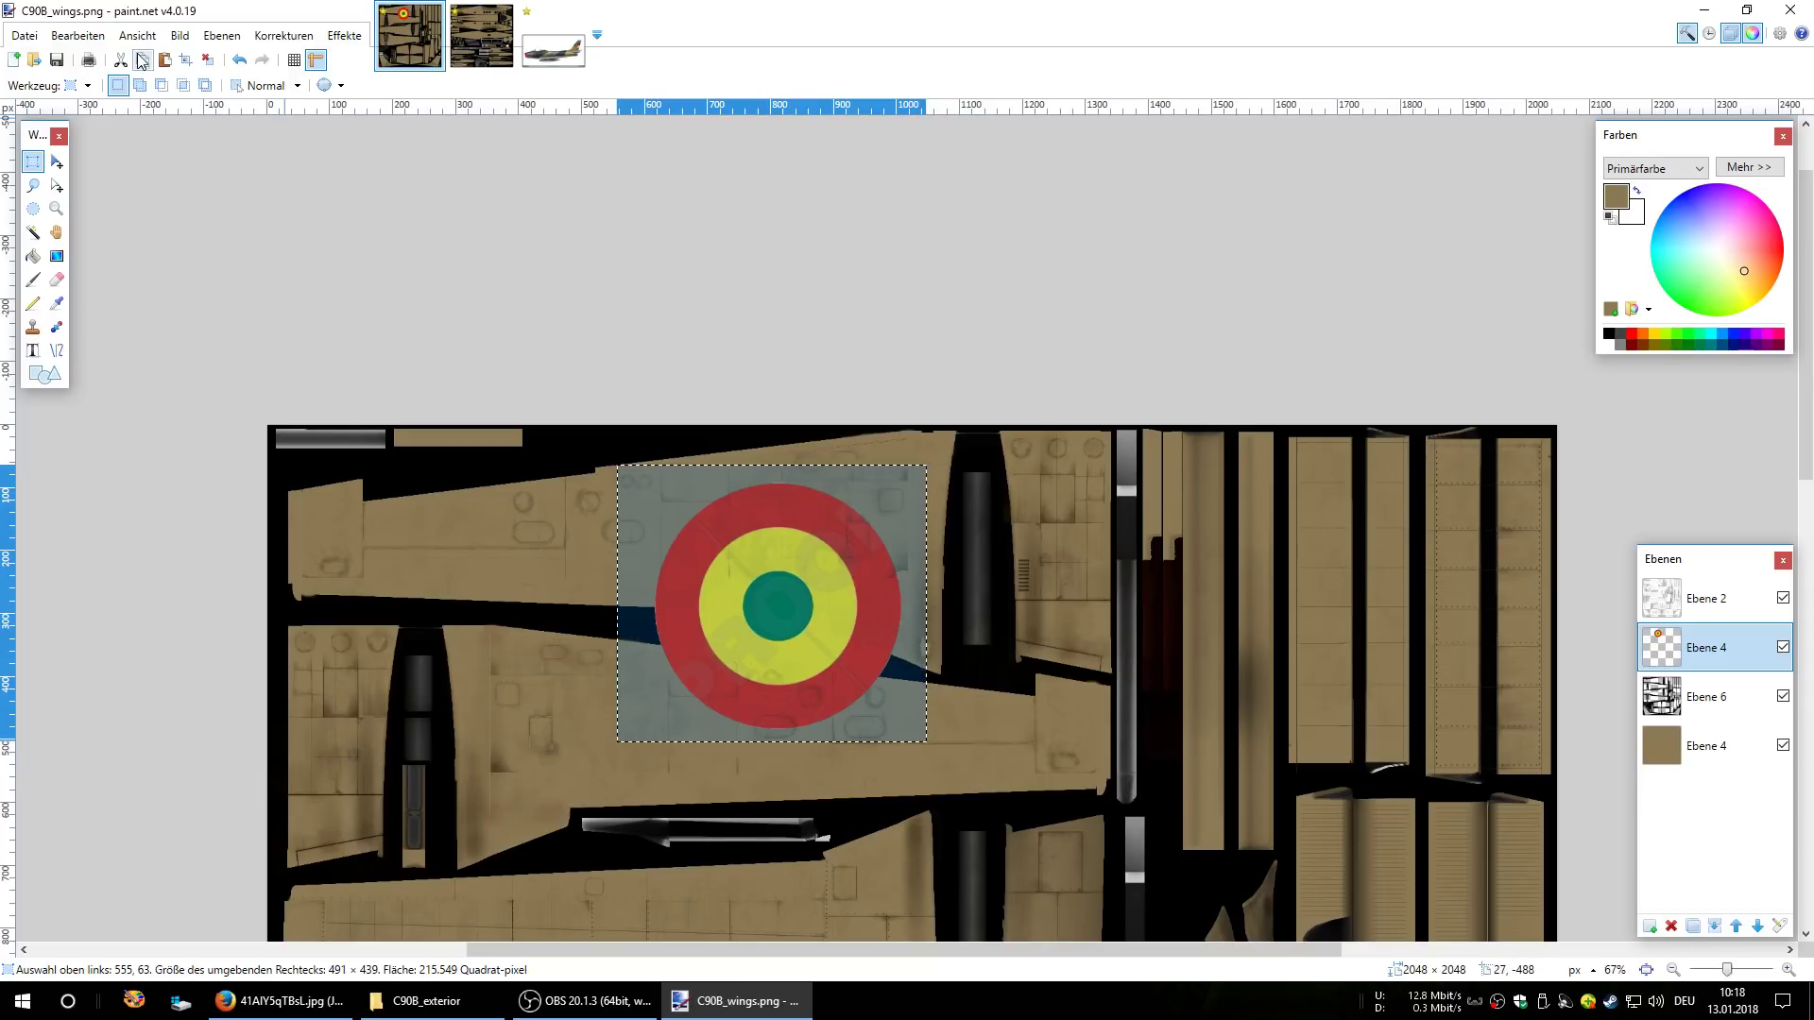
pyautogui.click(78, 35)
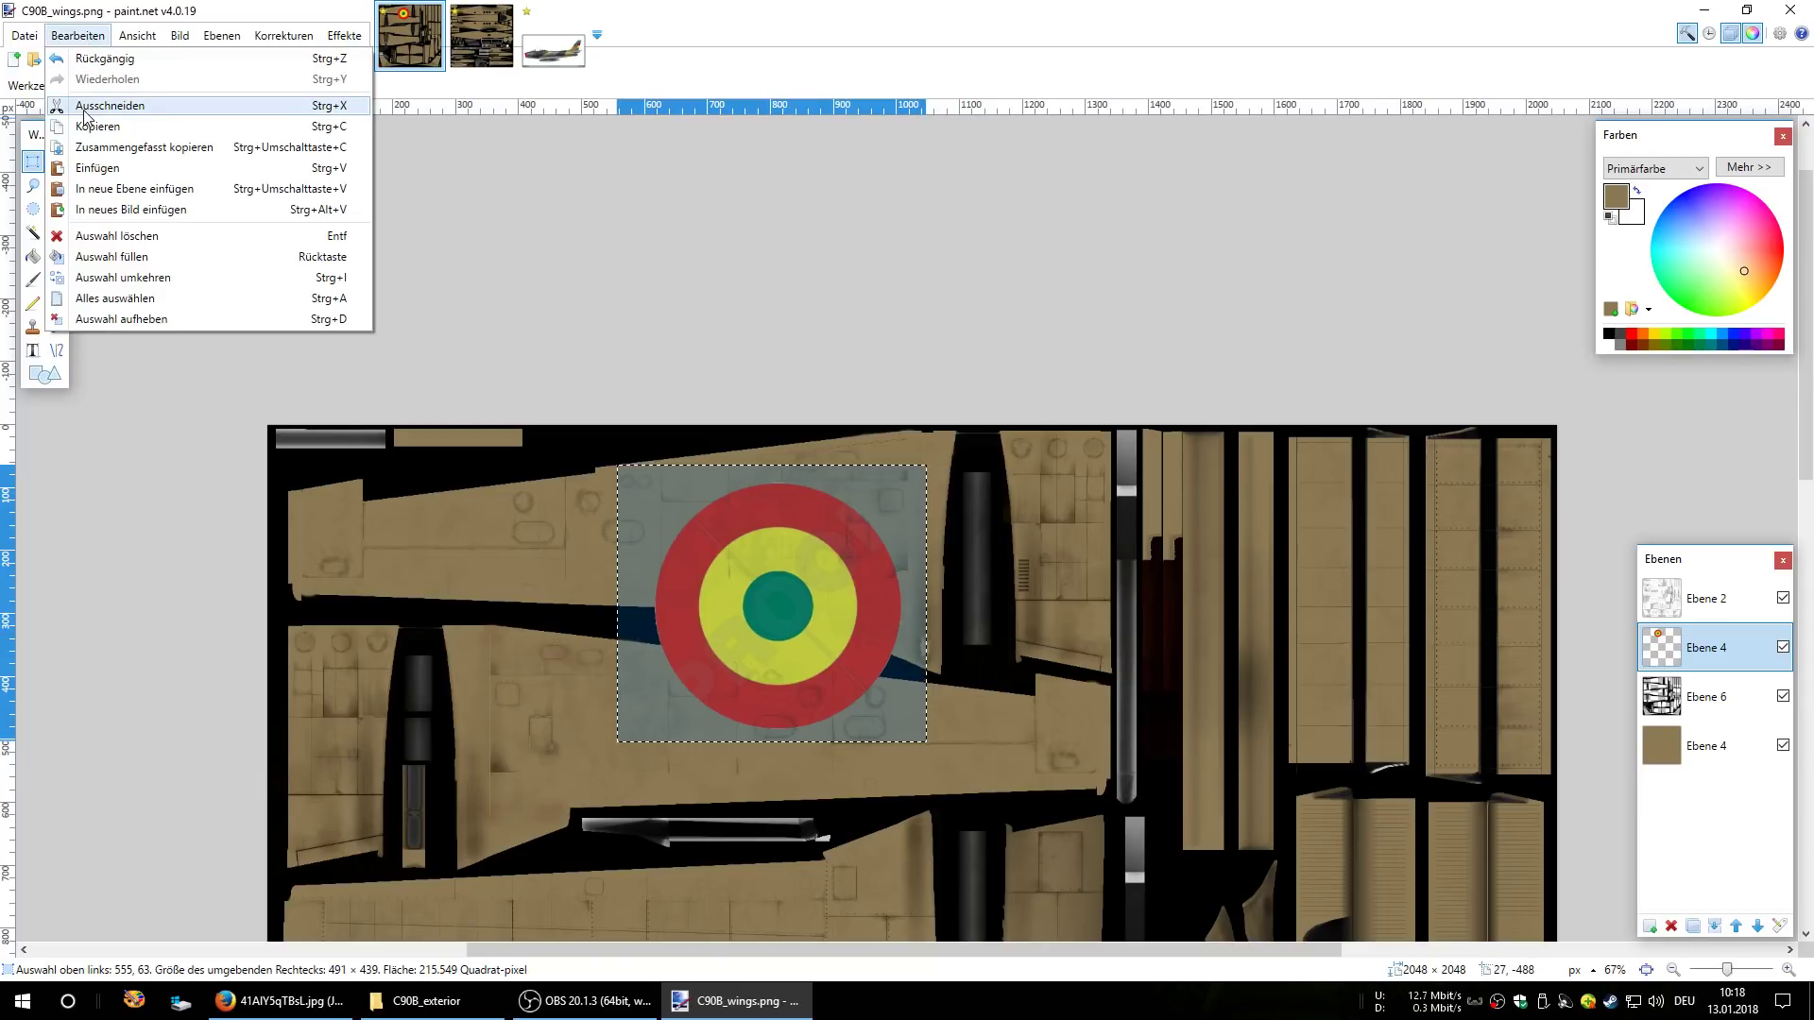
pyautogui.click(85, 106)
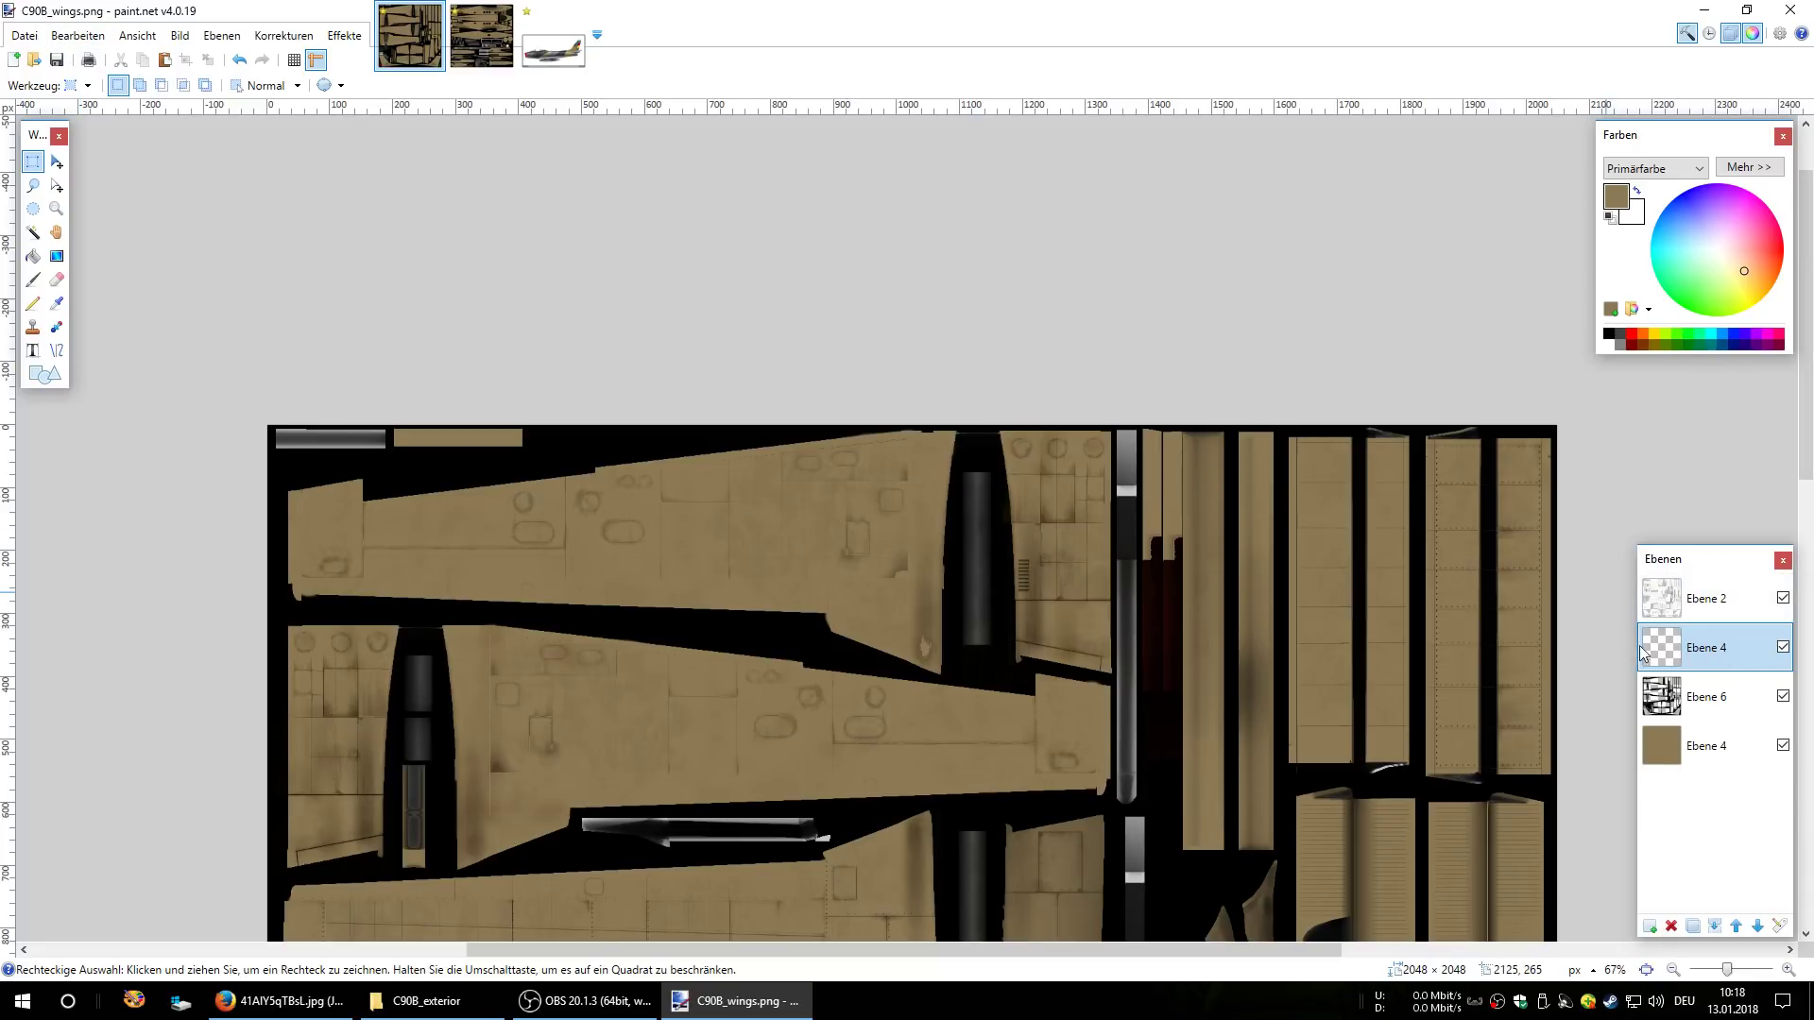
pyautogui.click(78, 35)
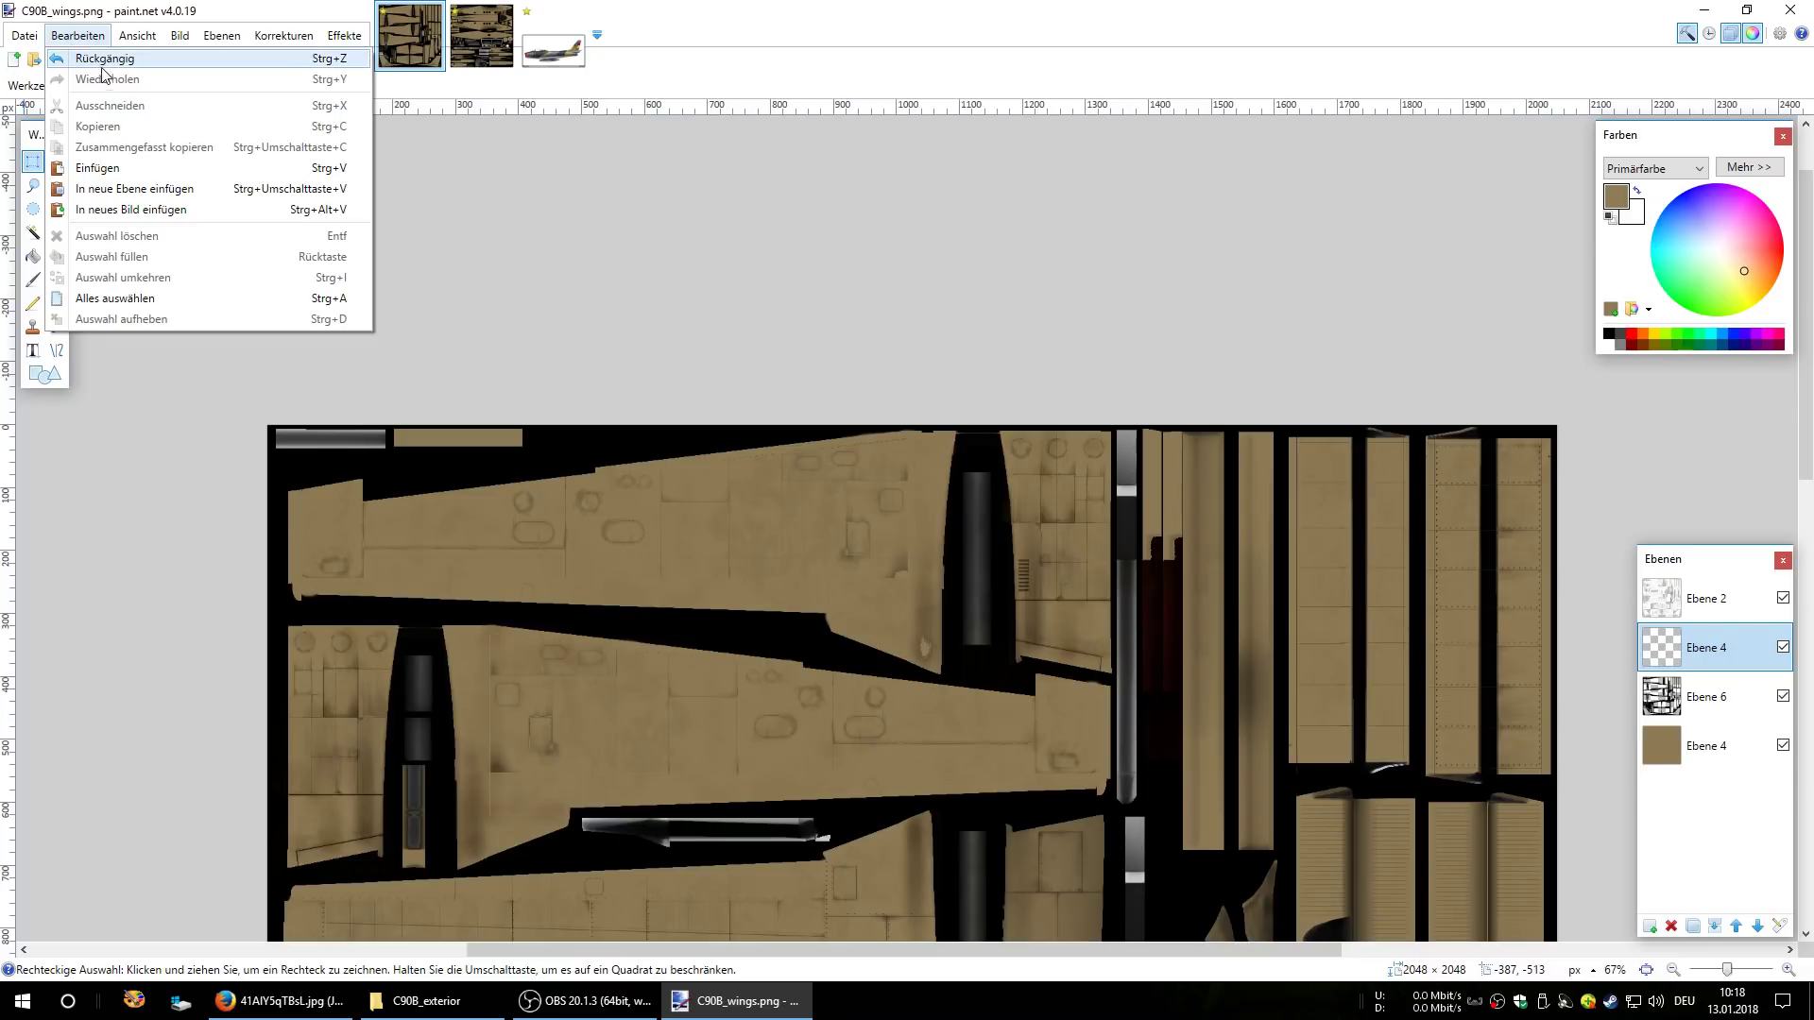
pyautogui.click(97, 167)
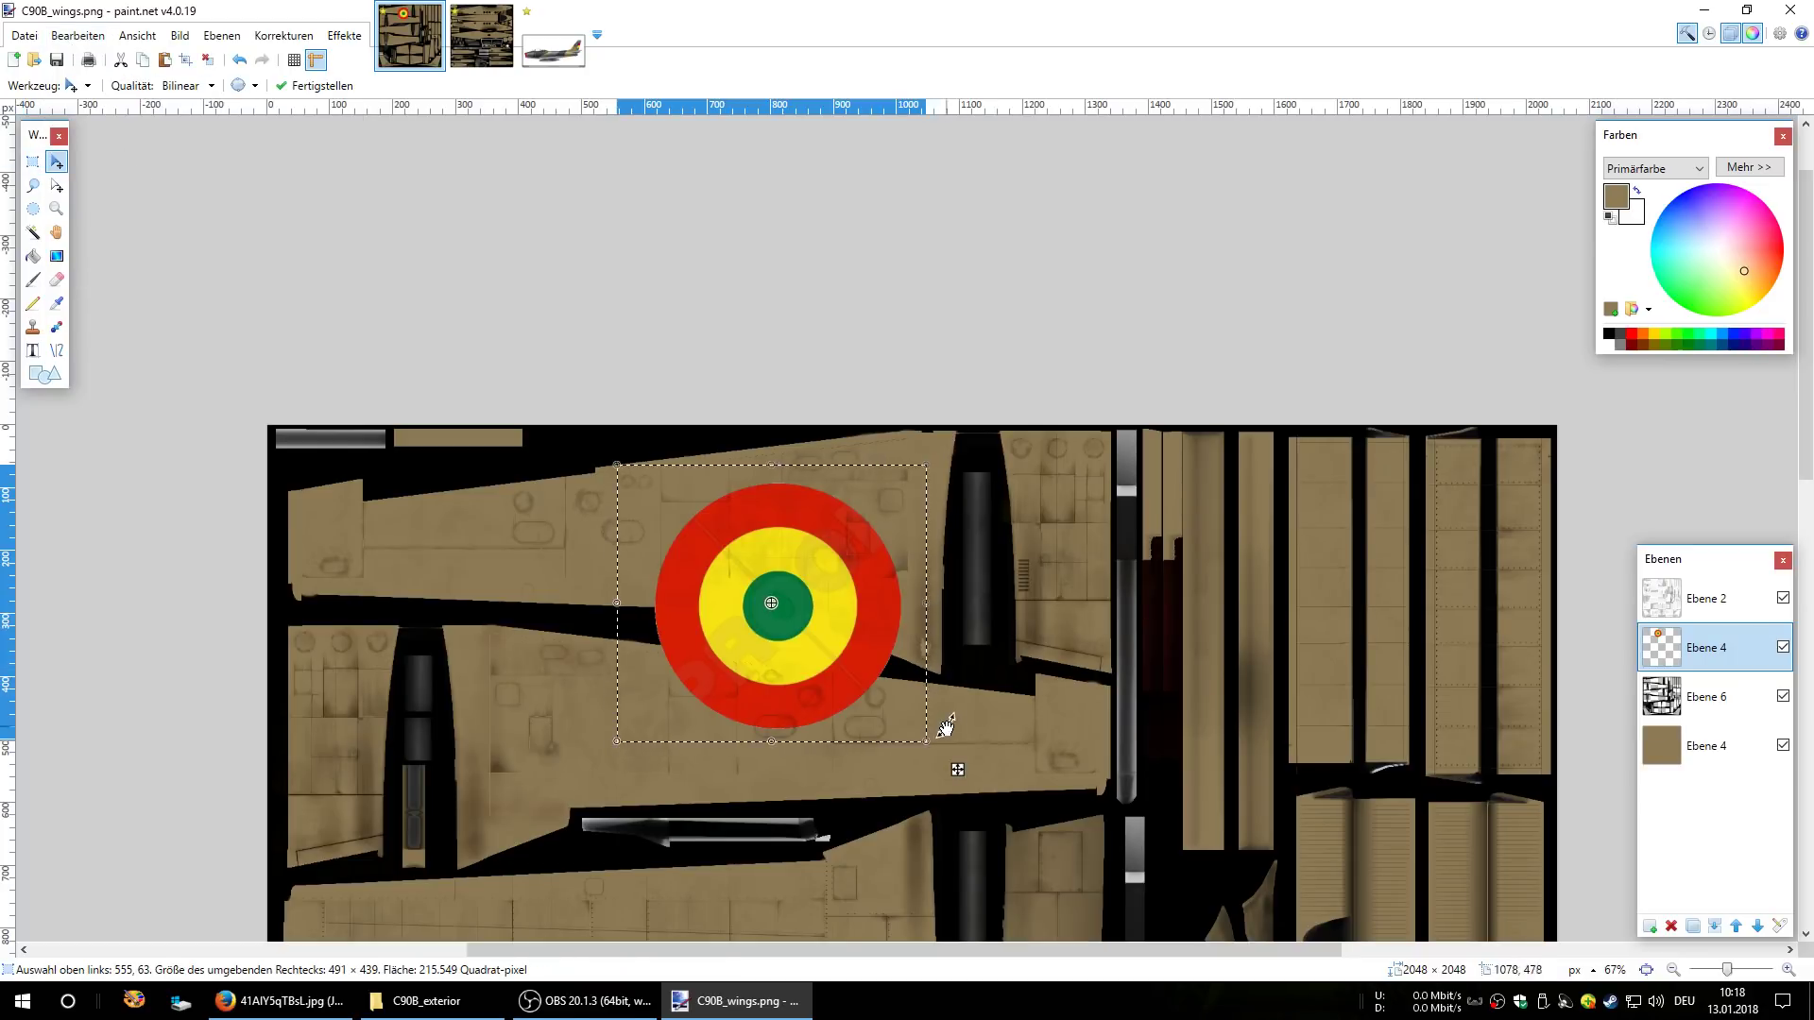
pyautogui.moveTo(927, 741); pyautogui.dragTo(743, 626)
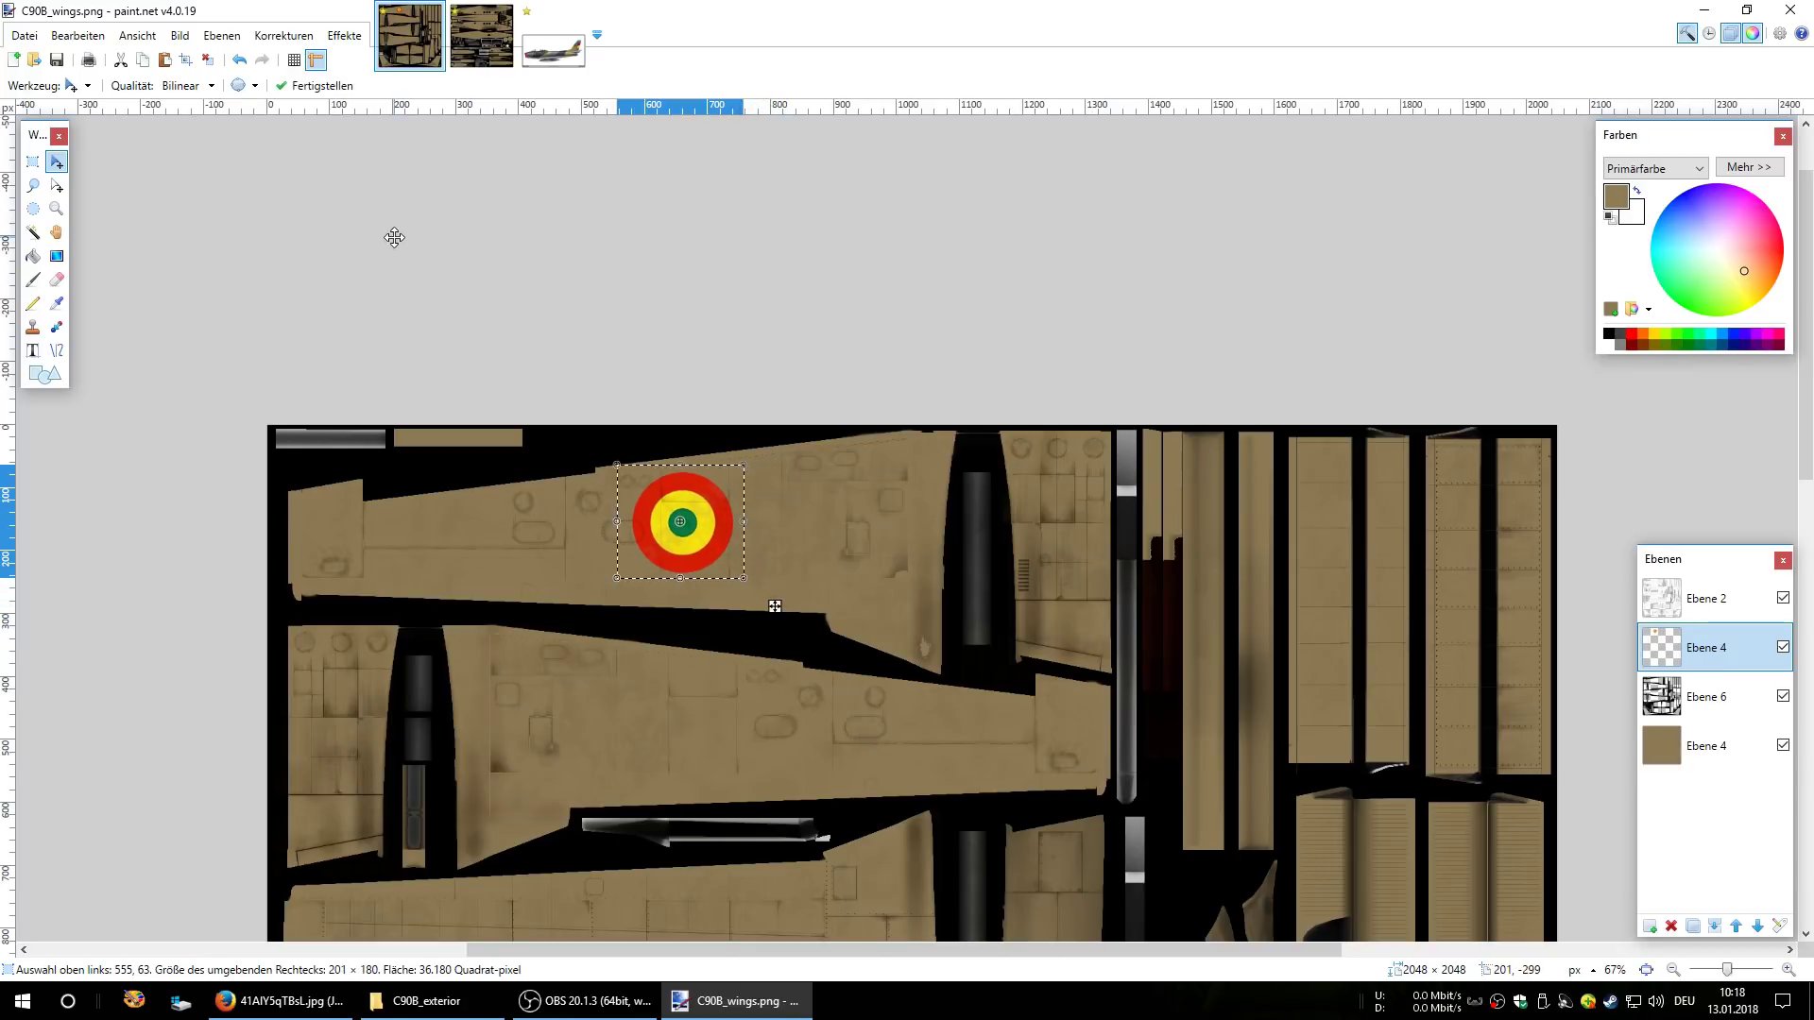
# - Cut and re-paste the reduced roundel, then position it near the tip of the uppermost wing panel
pyautogui.click(78, 35)
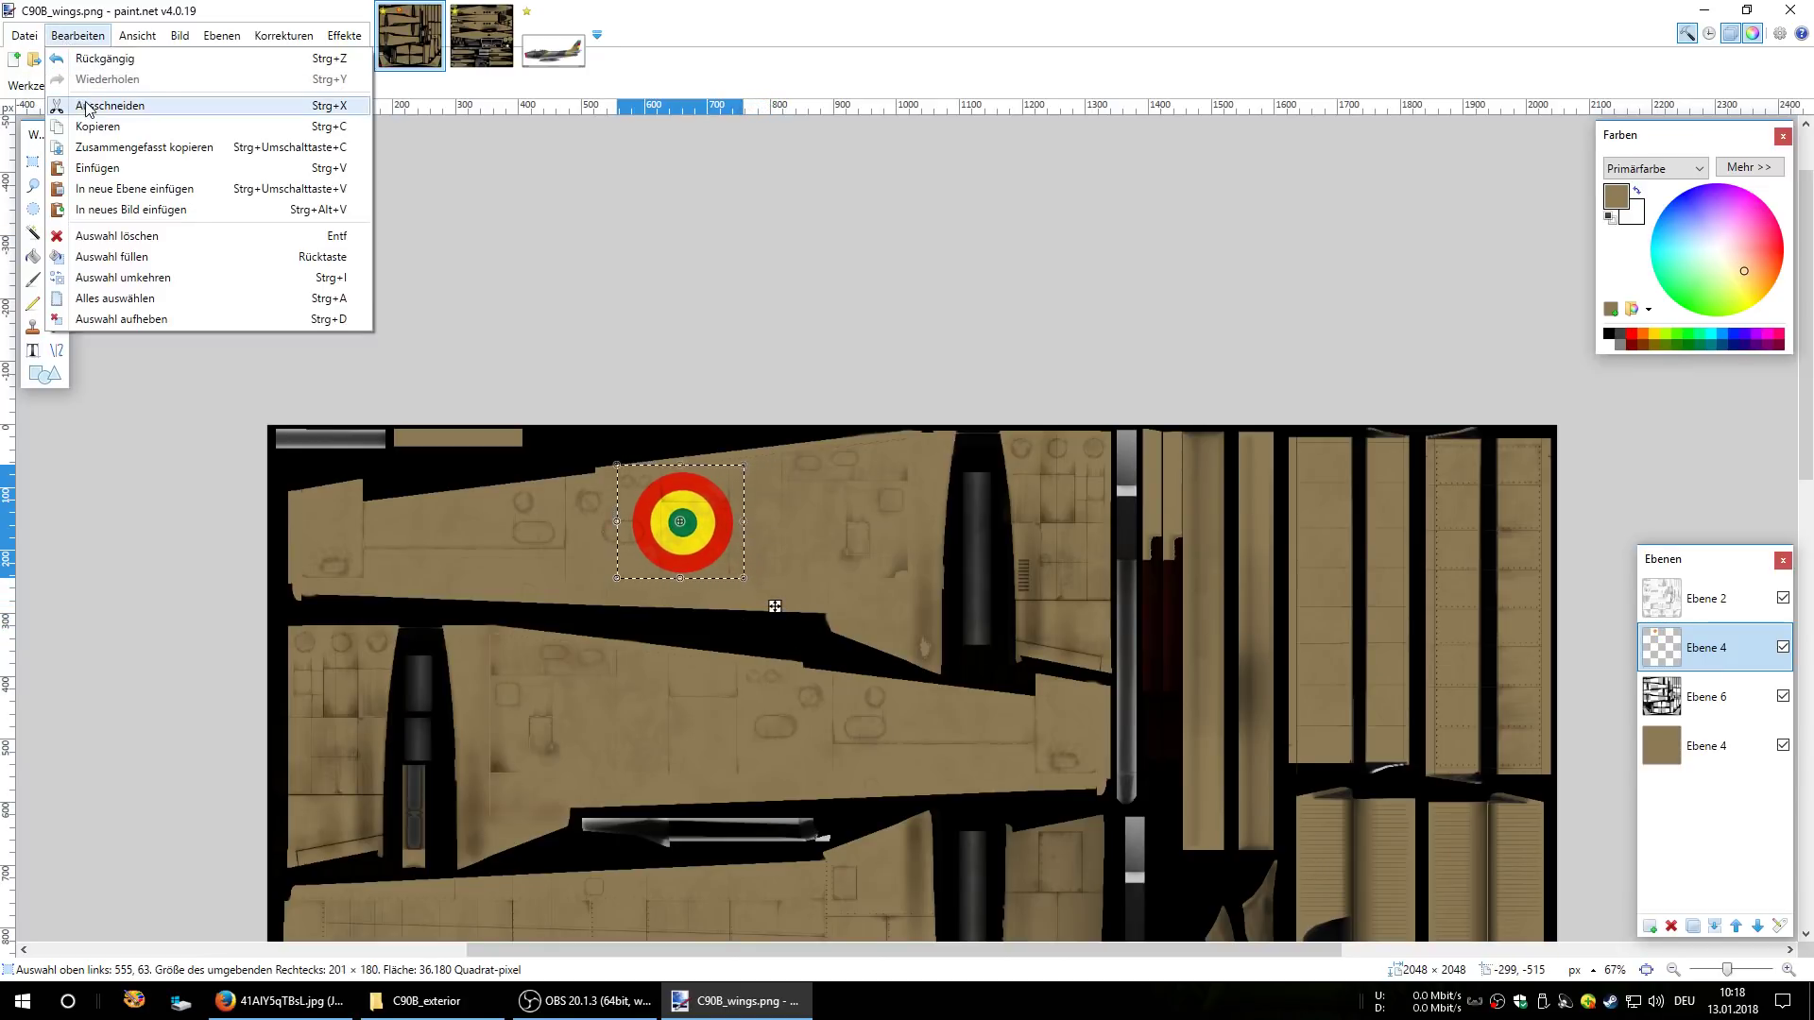
pyautogui.click(88, 106)
pyautogui.click(78, 35)
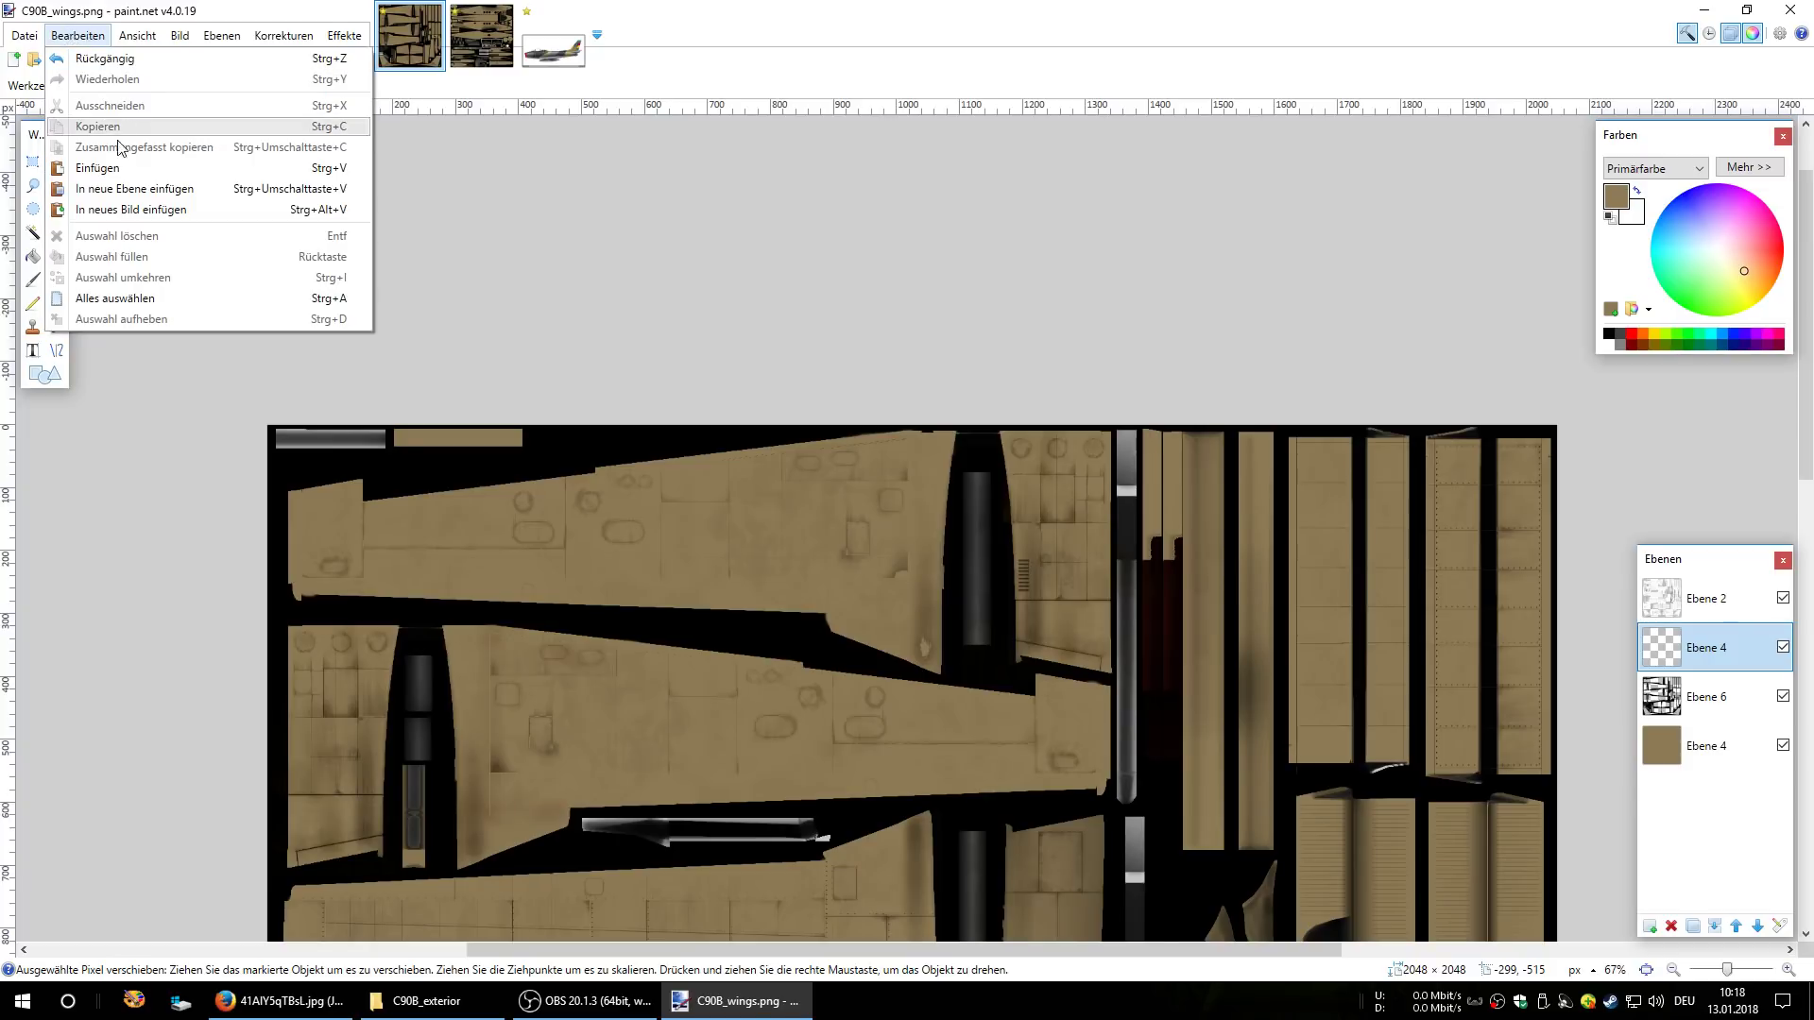
pyautogui.click(128, 168)
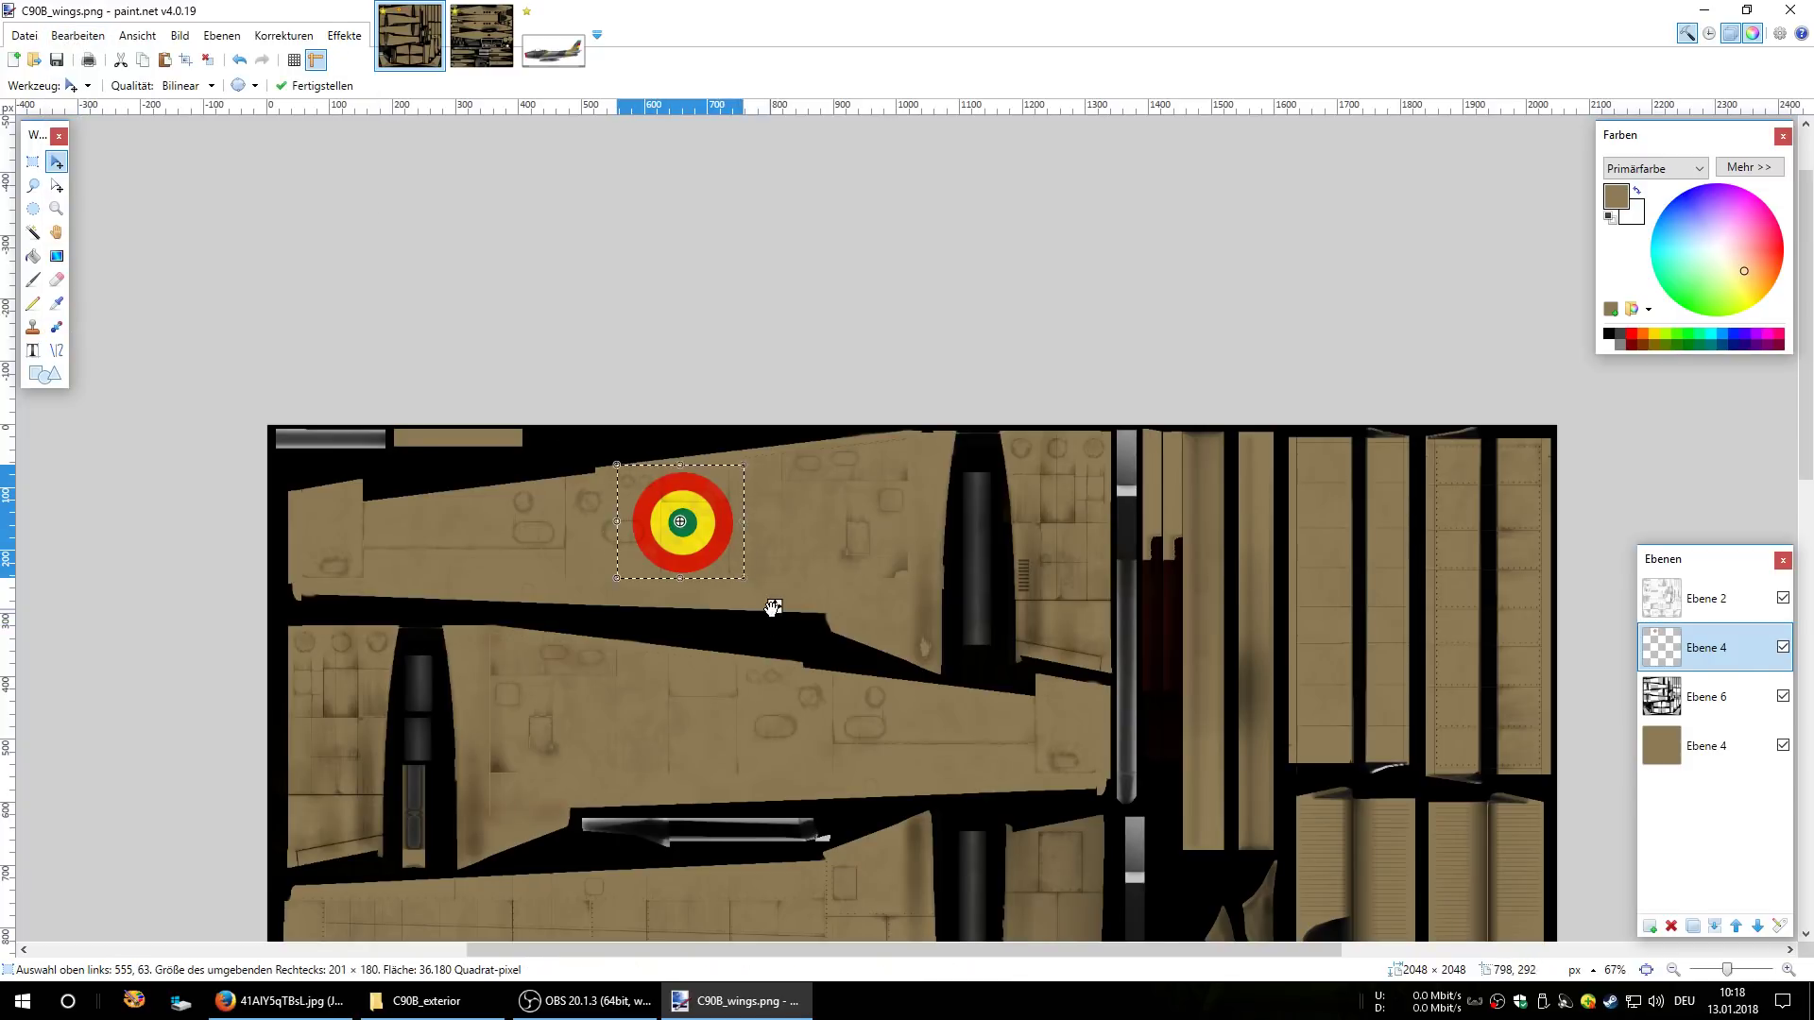
pyautogui.moveTo(775, 607); pyautogui.dragTo(556, 629)
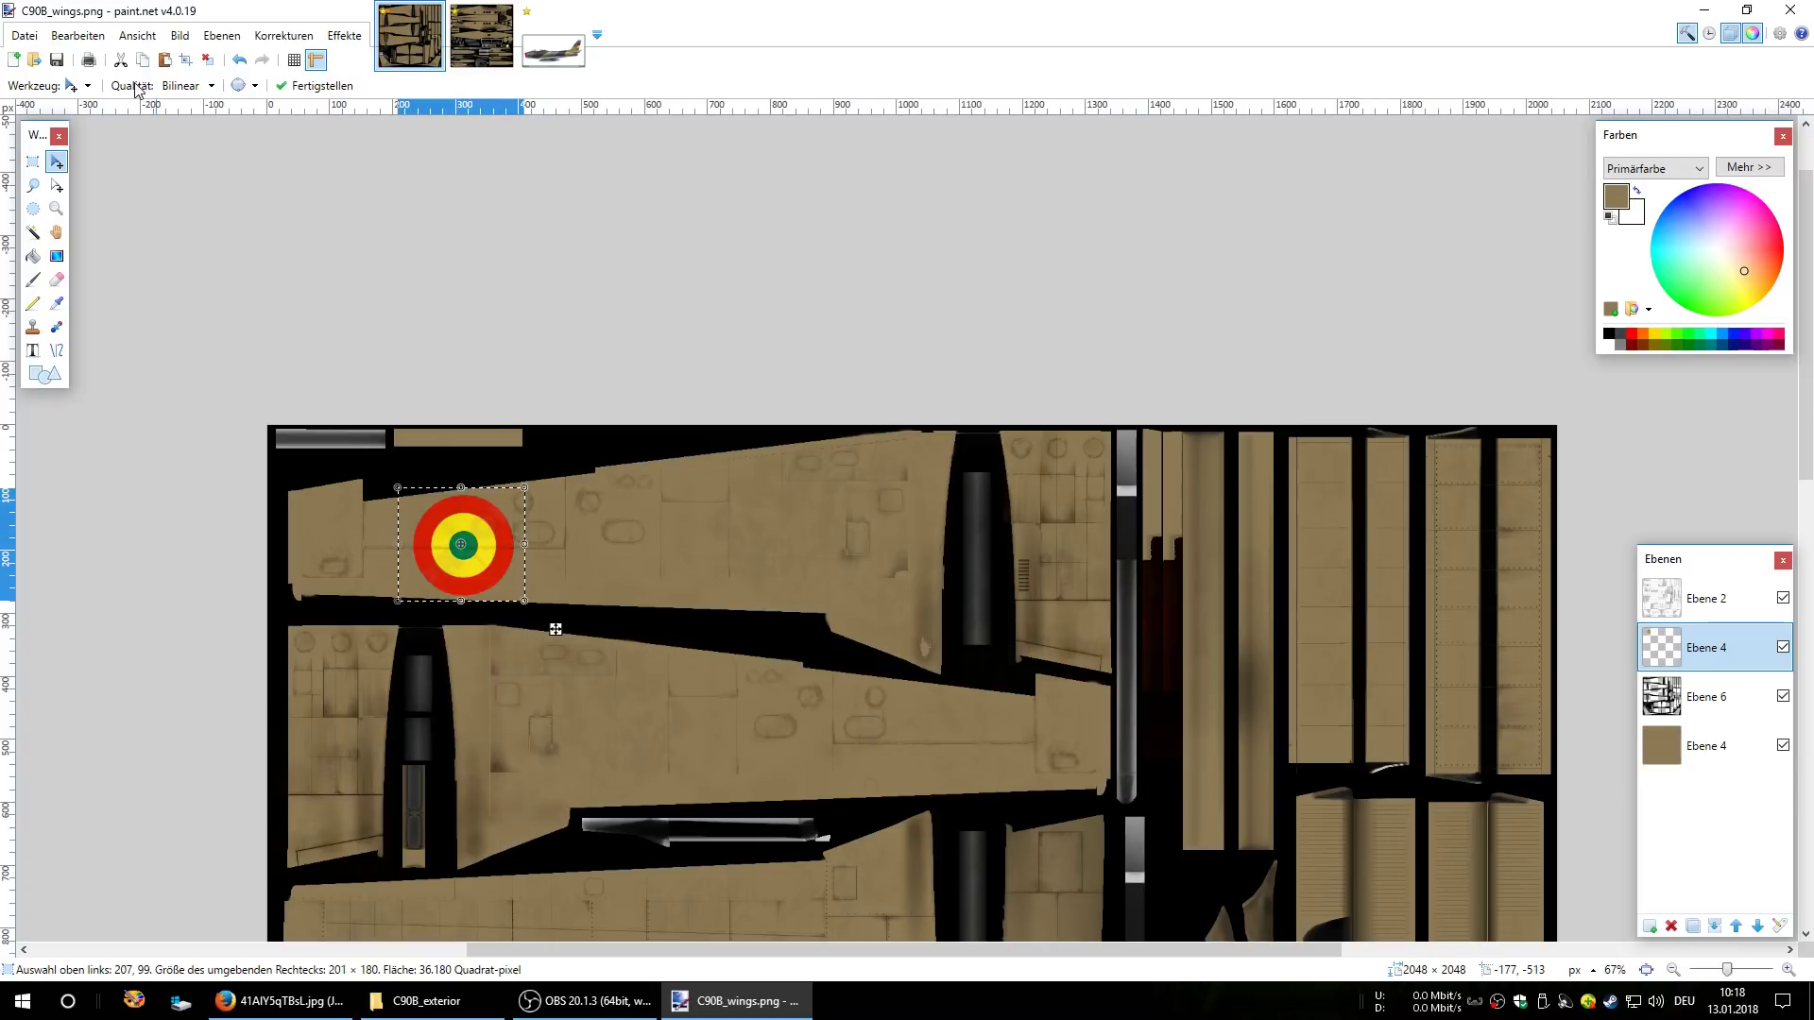
# - Copy the roundel and place the duplicate near the tip of the second wing panel
pyautogui.click(78, 35)
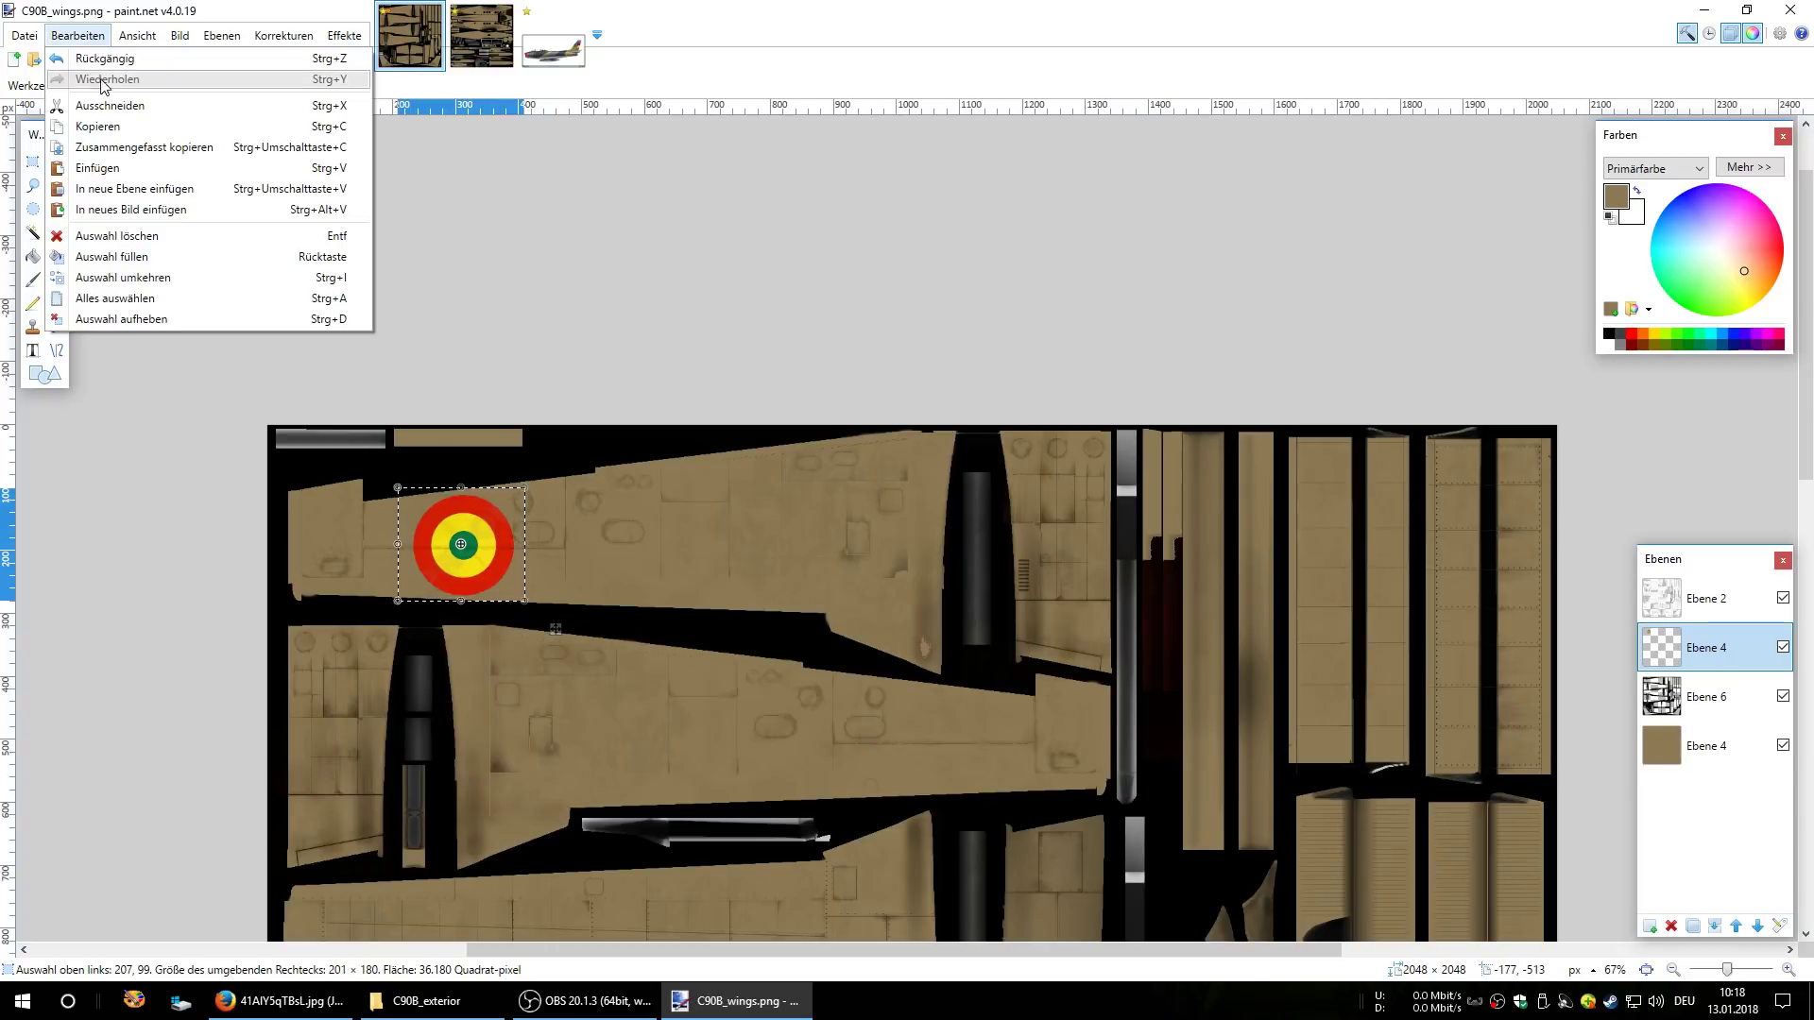
pyautogui.click(107, 127)
pyautogui.click(78, 35)
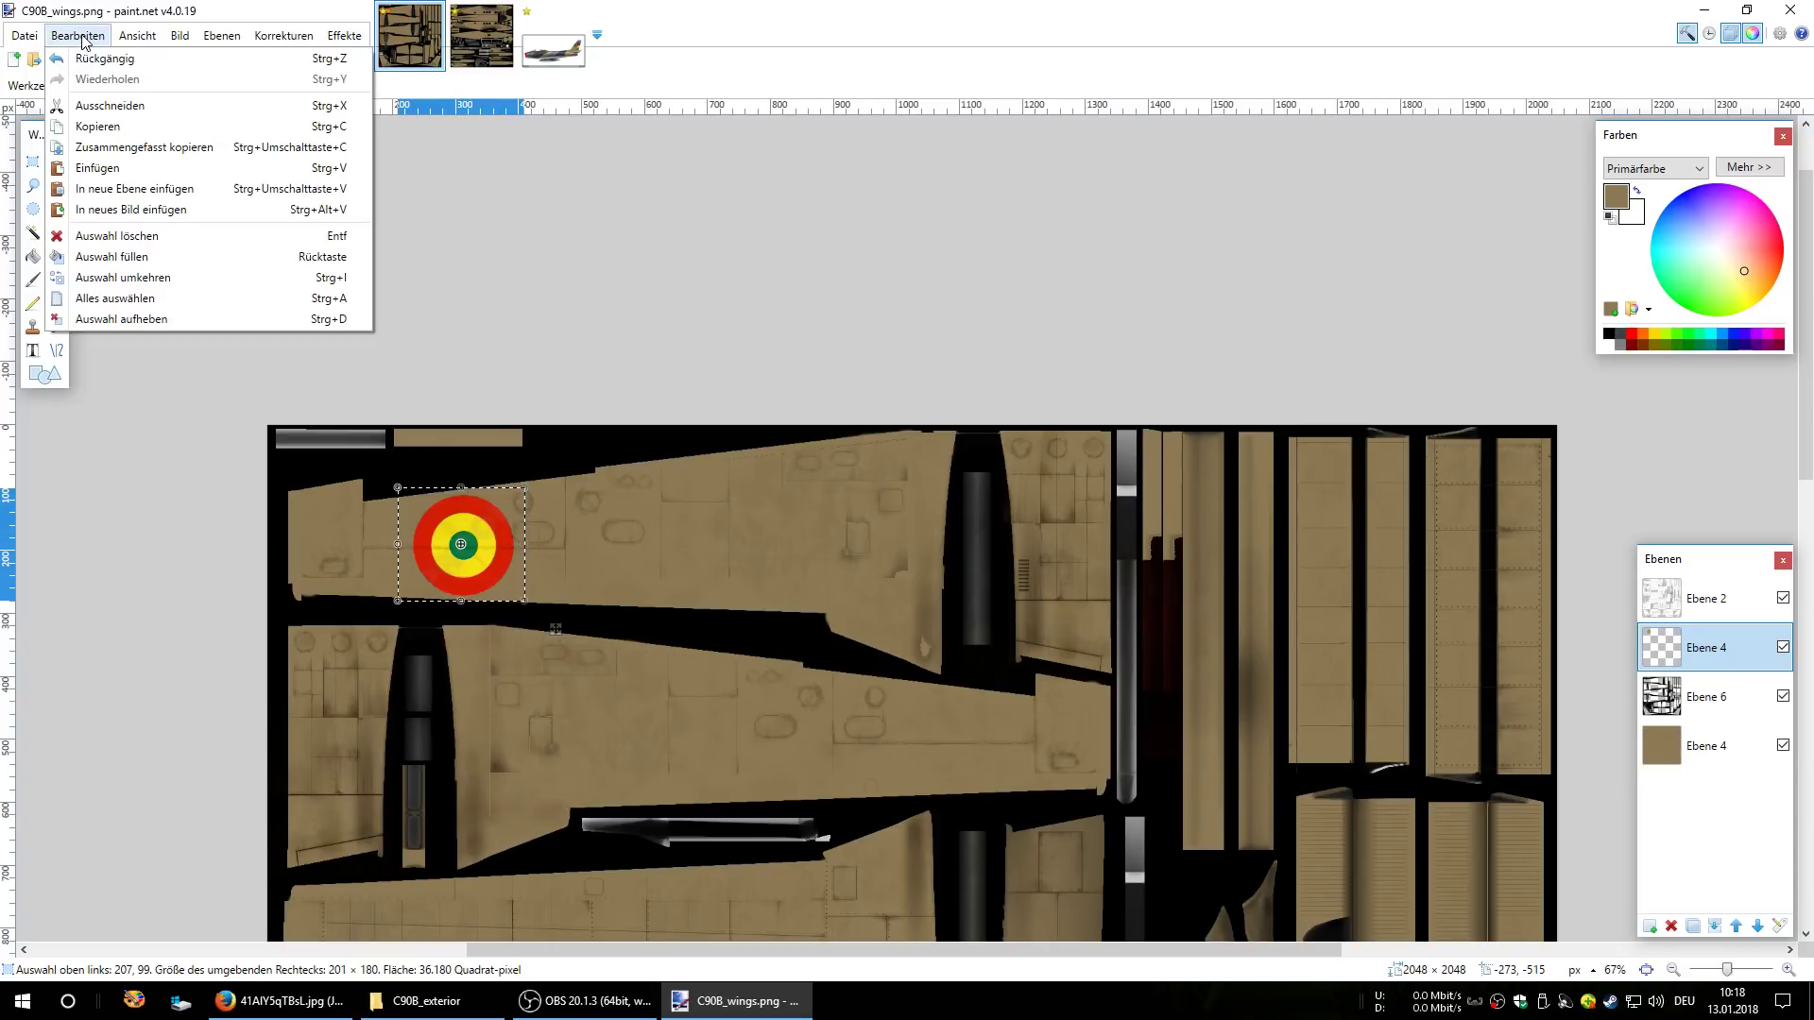
pyautogui.click(171, 168)
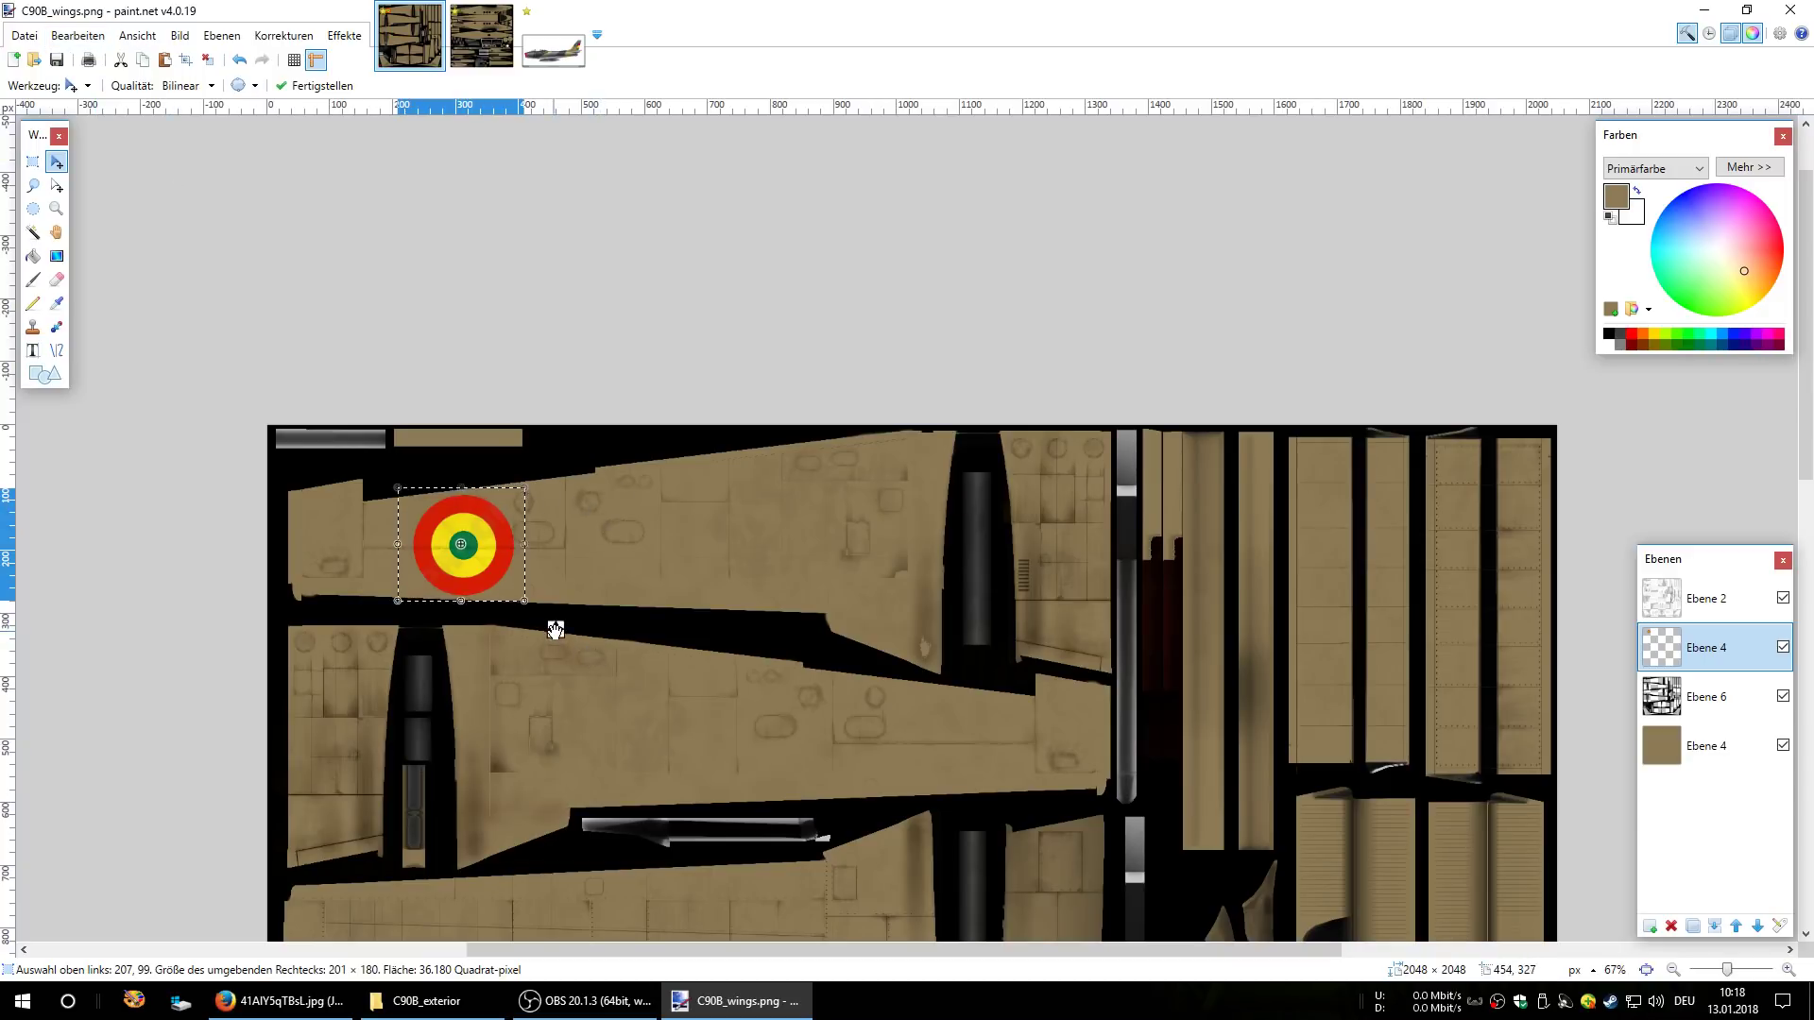
pyautogui.moveTo(556, 630); pyautogui.dragTo(1028, 824)
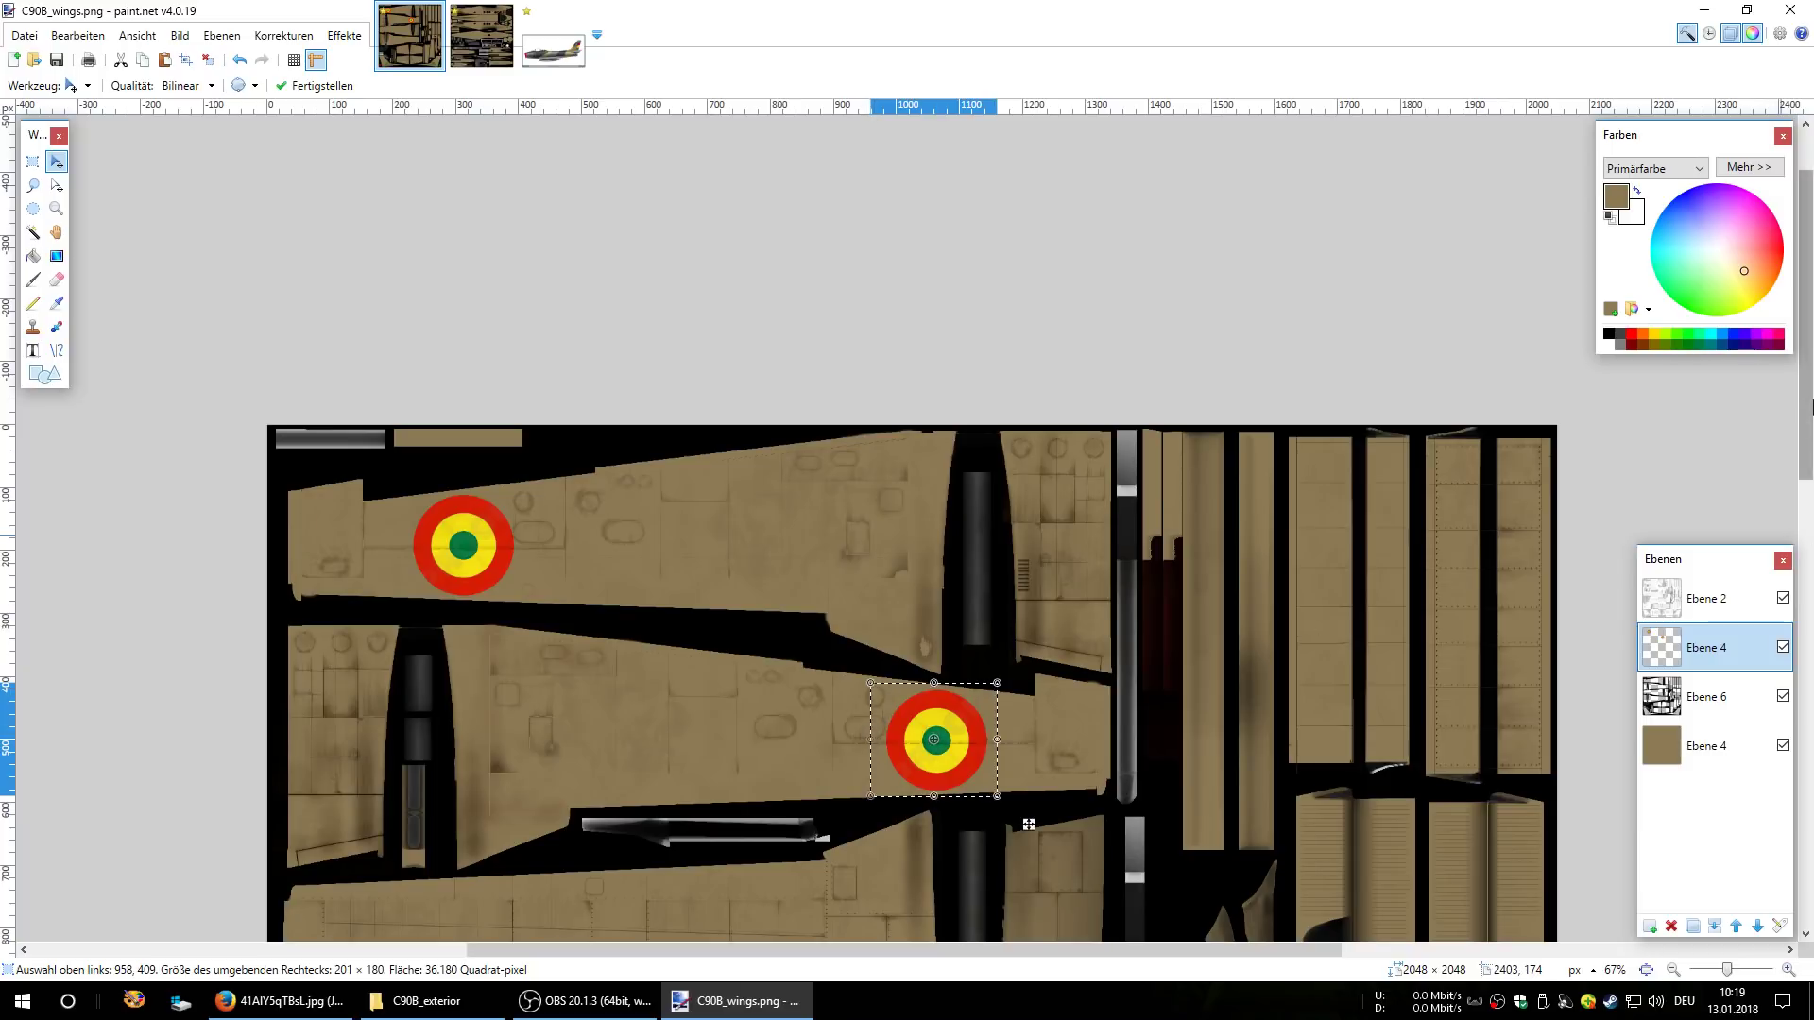
# - Paste another copy of the roundel and place it near the tip of the third wing panel
pyautogui.moveTo(1808, 428); pyautogui.dragTo(1804, 614)
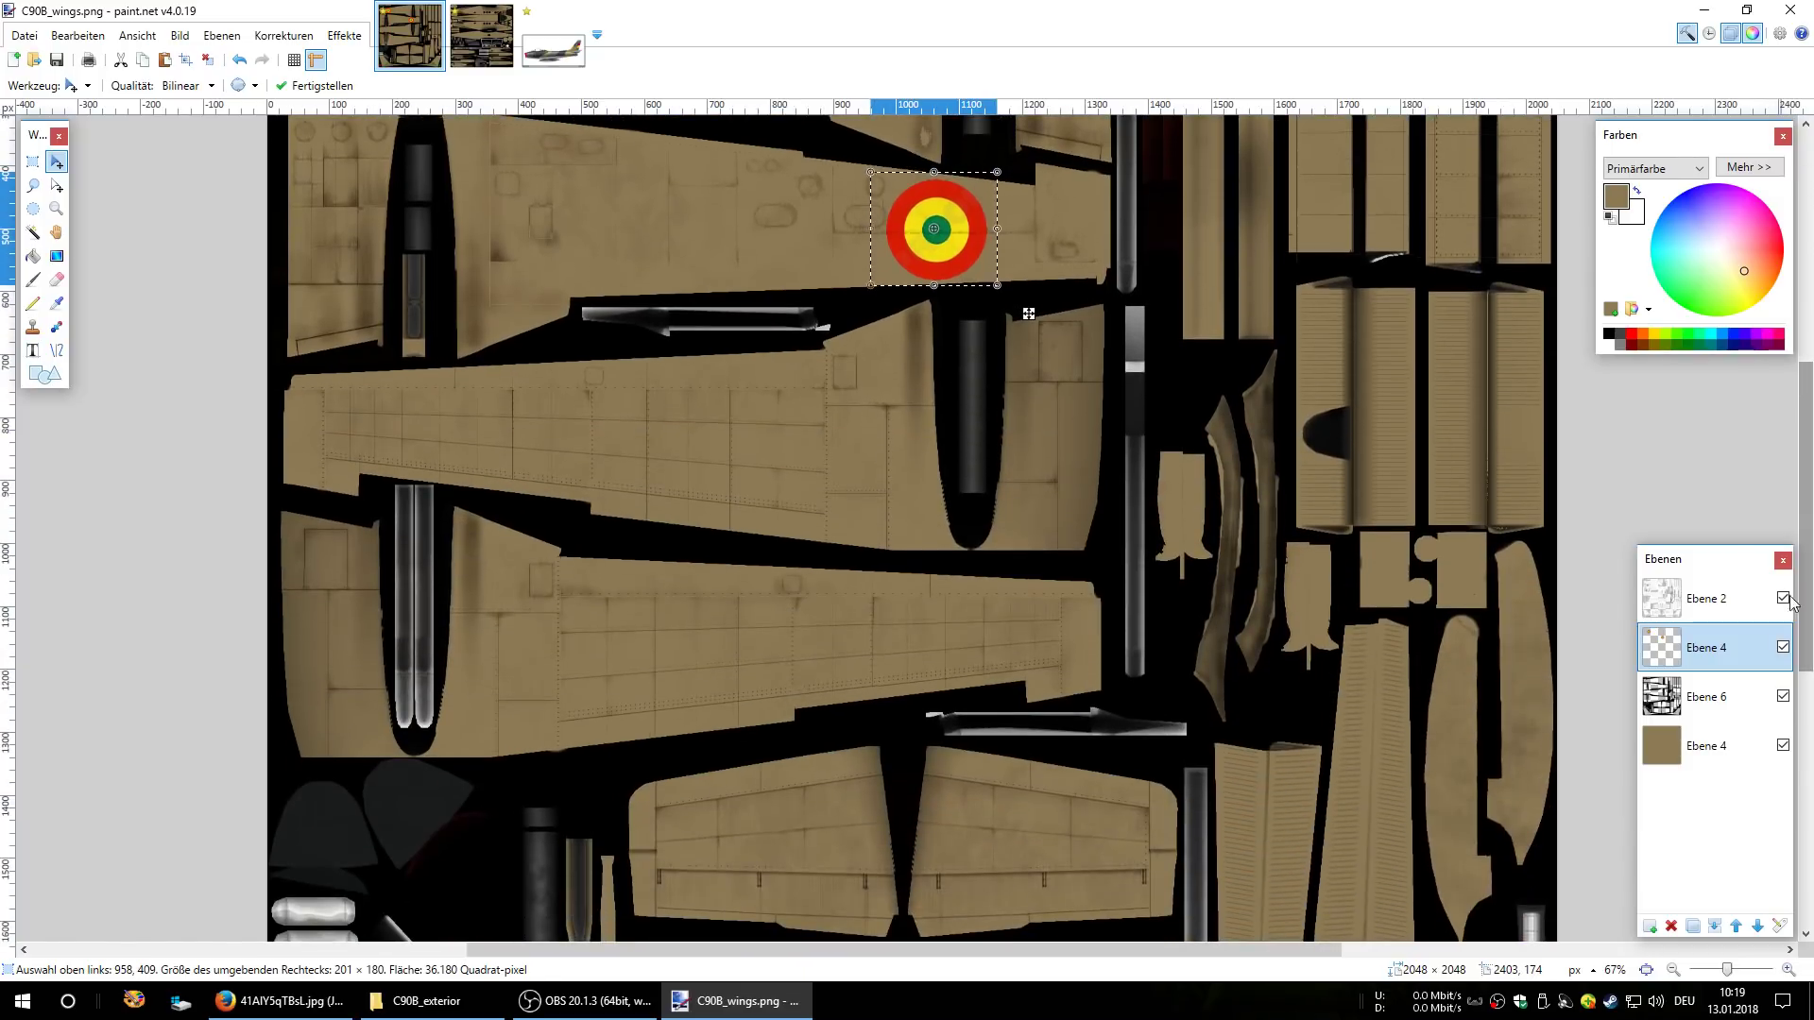
pyautogui.click(78, 35)
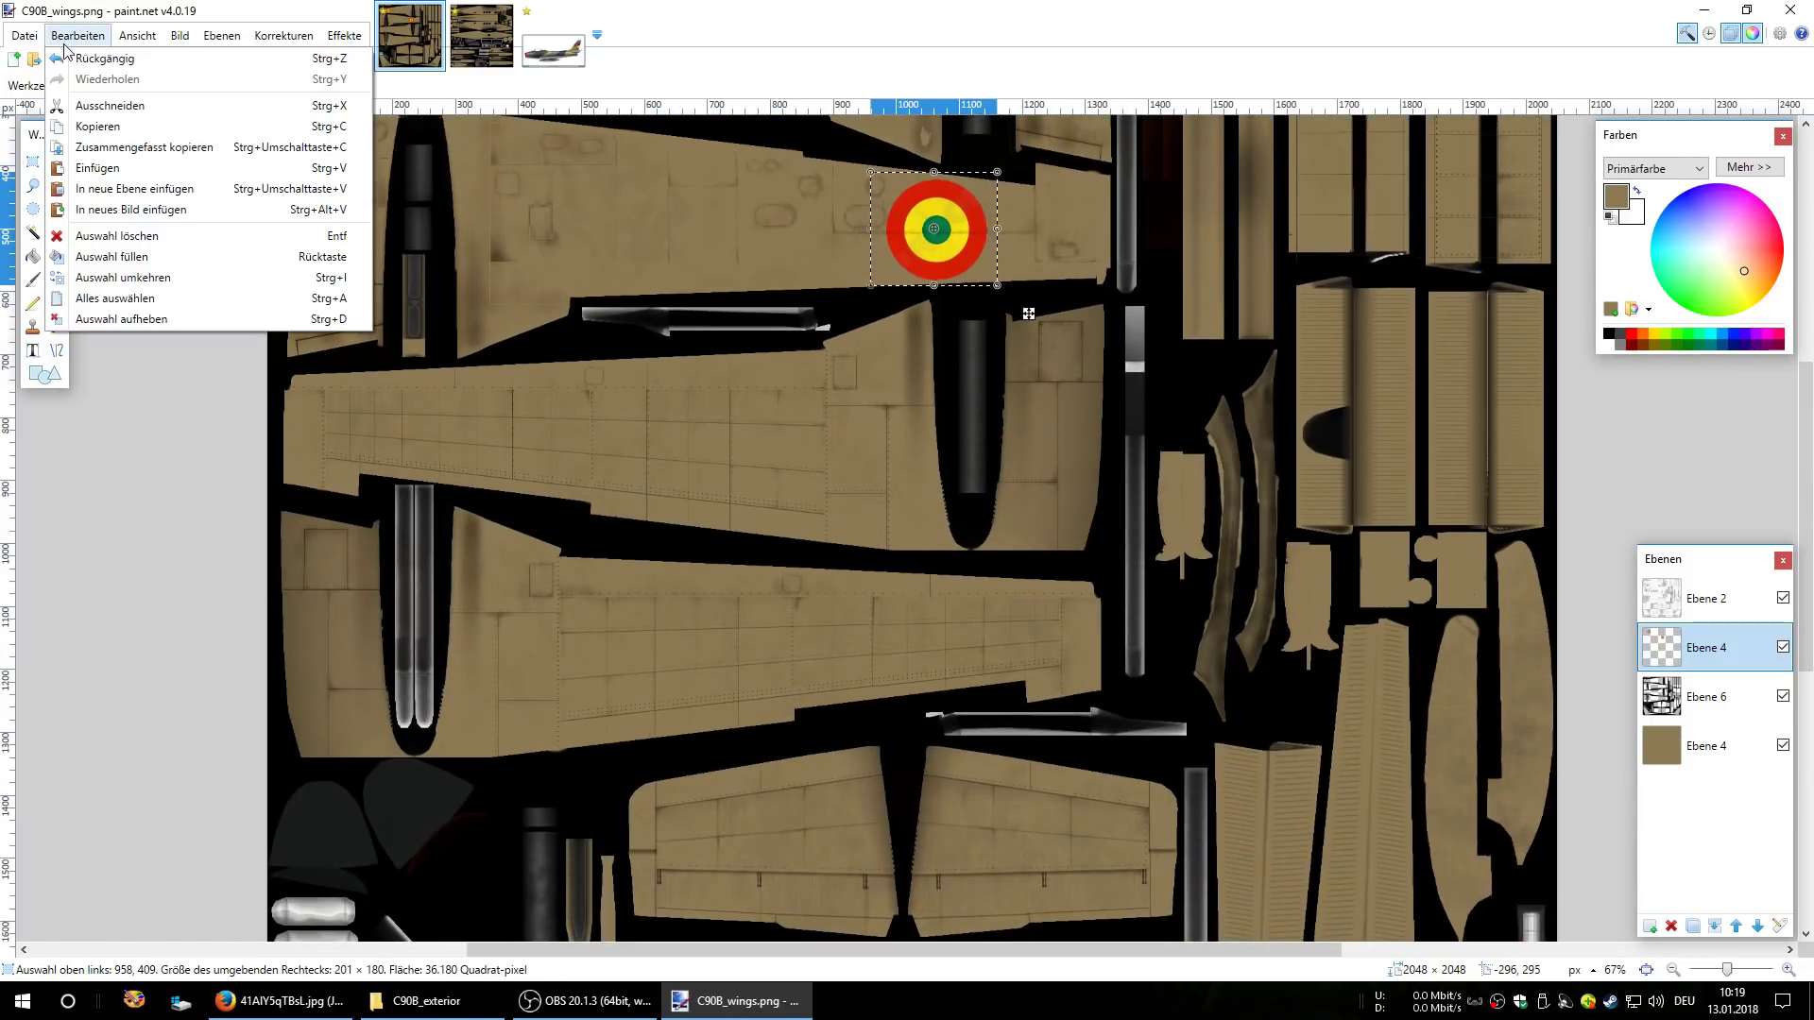
pyautogui.click(106, 168)
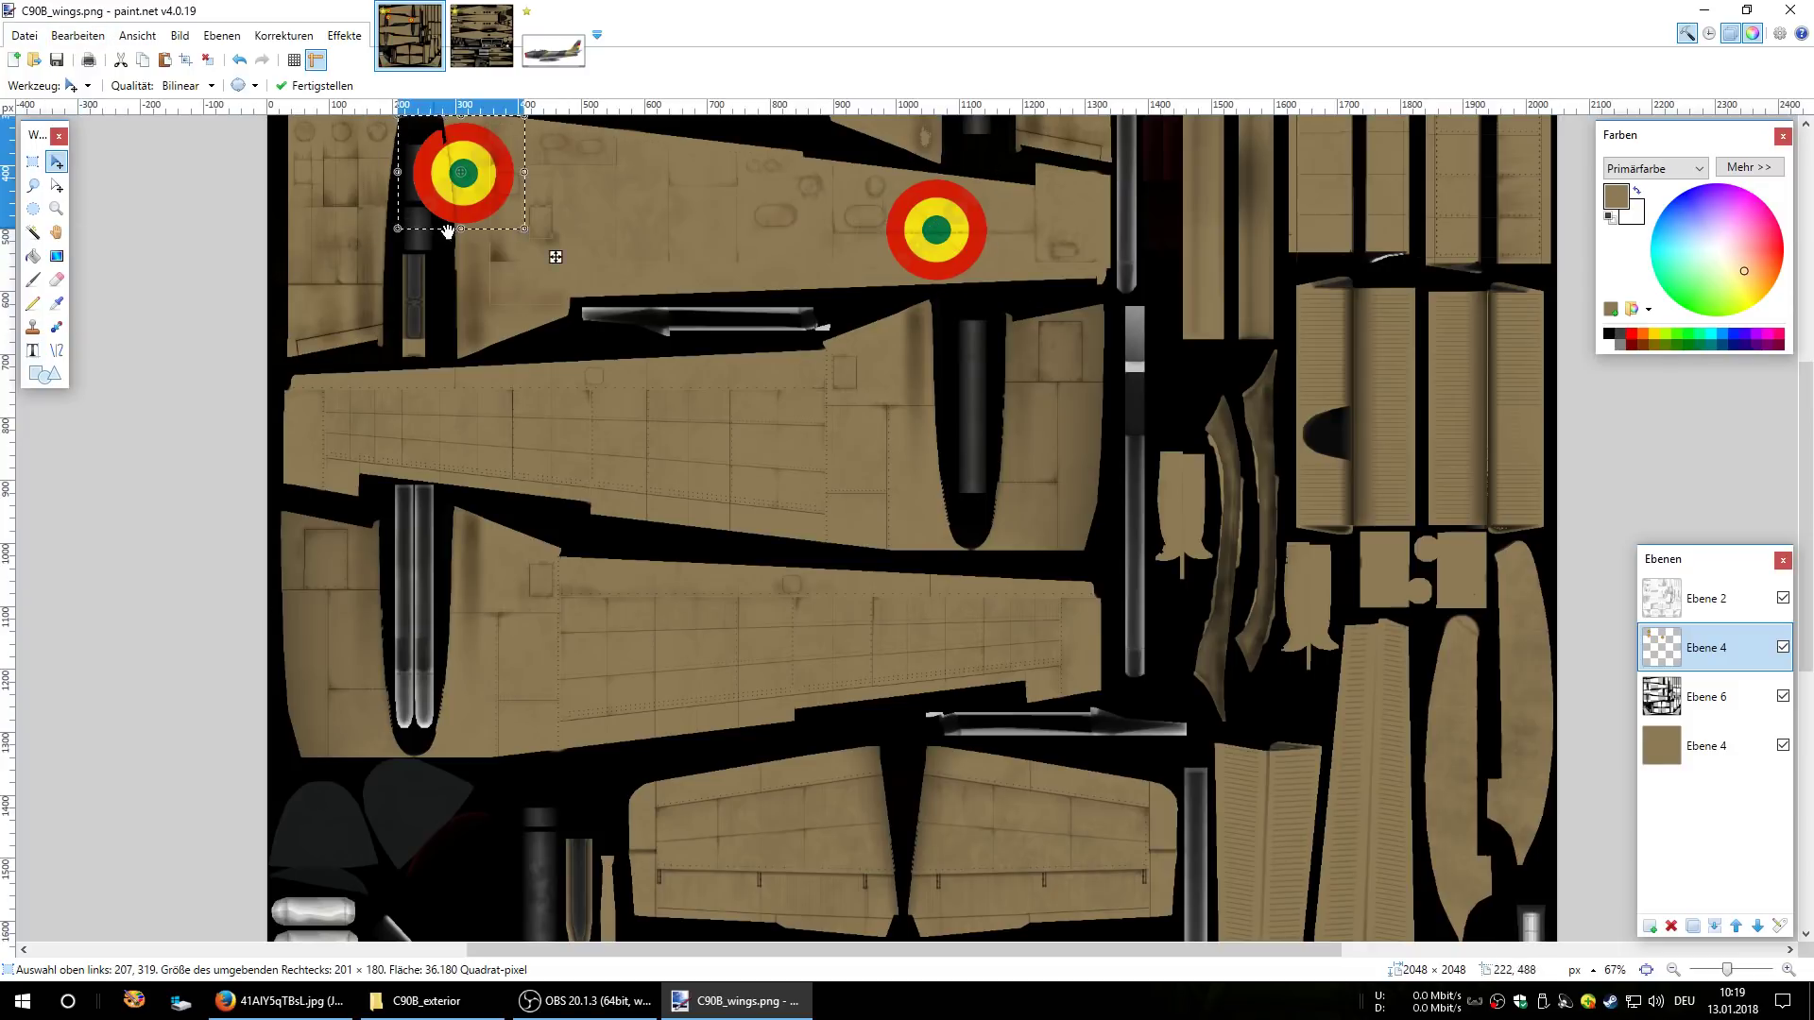
pyautogui.moveTo(552, 258); pyautogui.dragTo(571, 513)
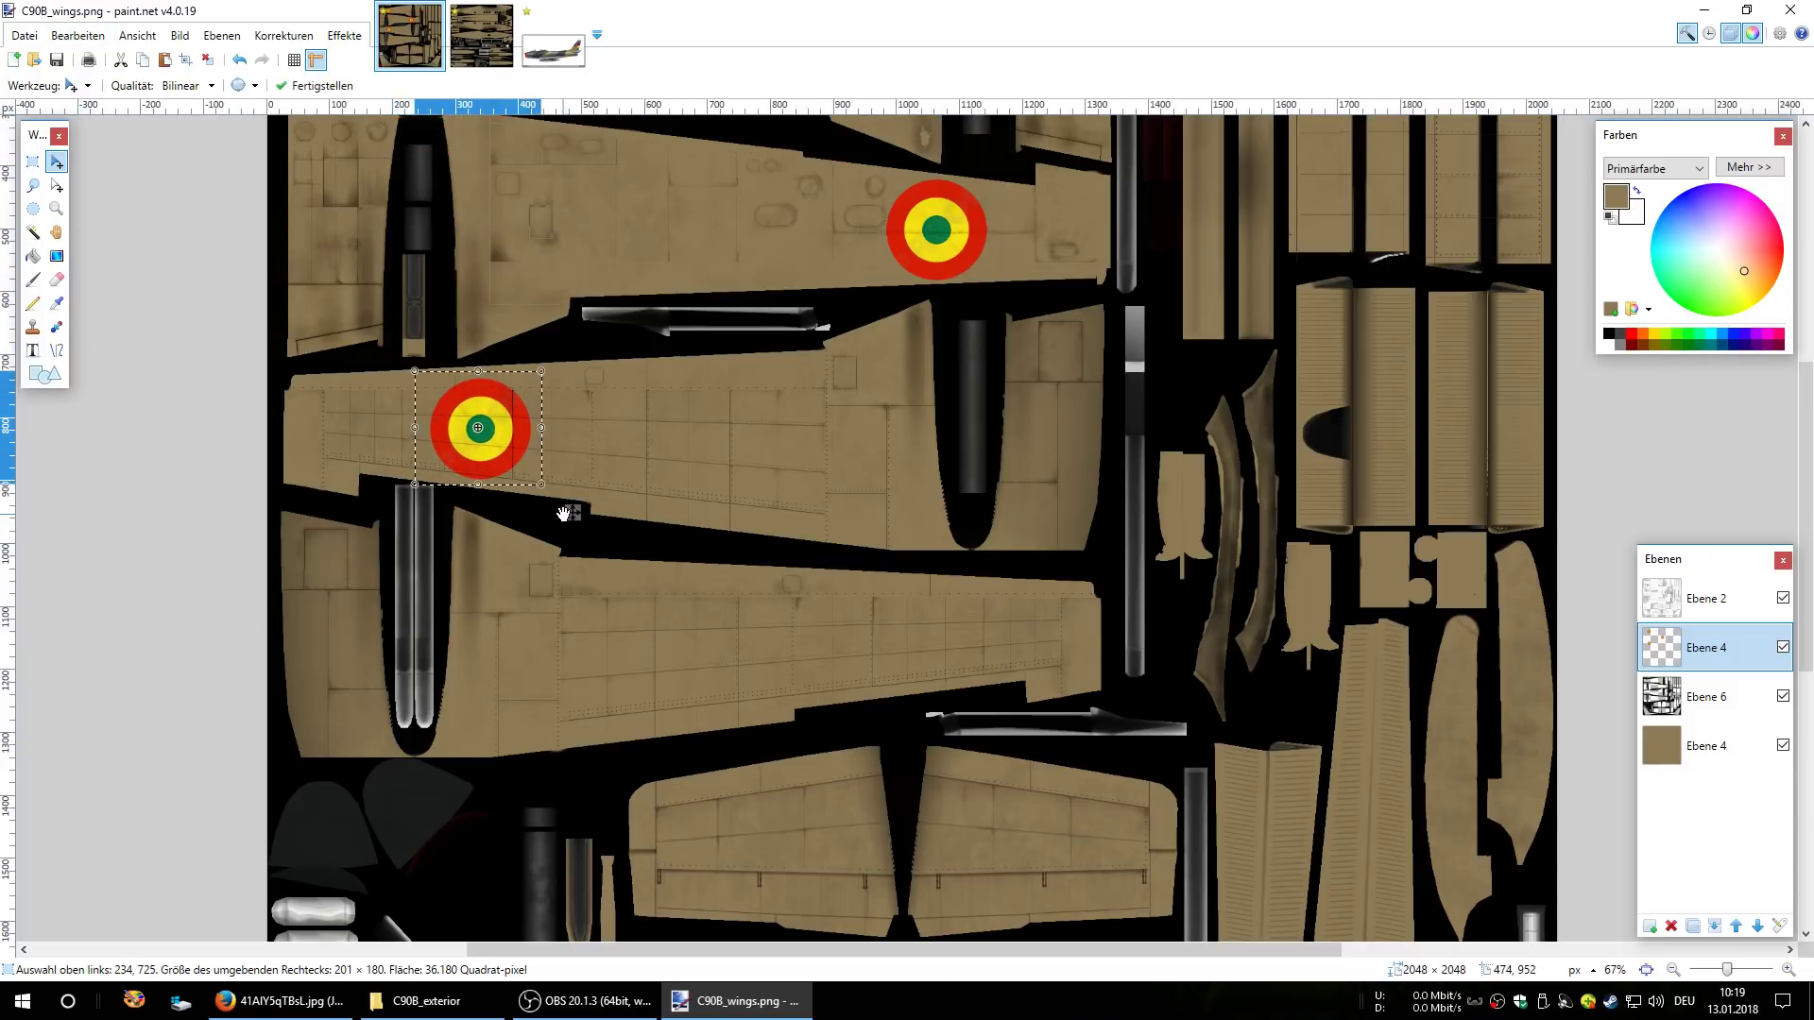
# - Paste a further copy of the roundel and place it near the tip of the fourth wing panel
pyautogui.click(78, 35)
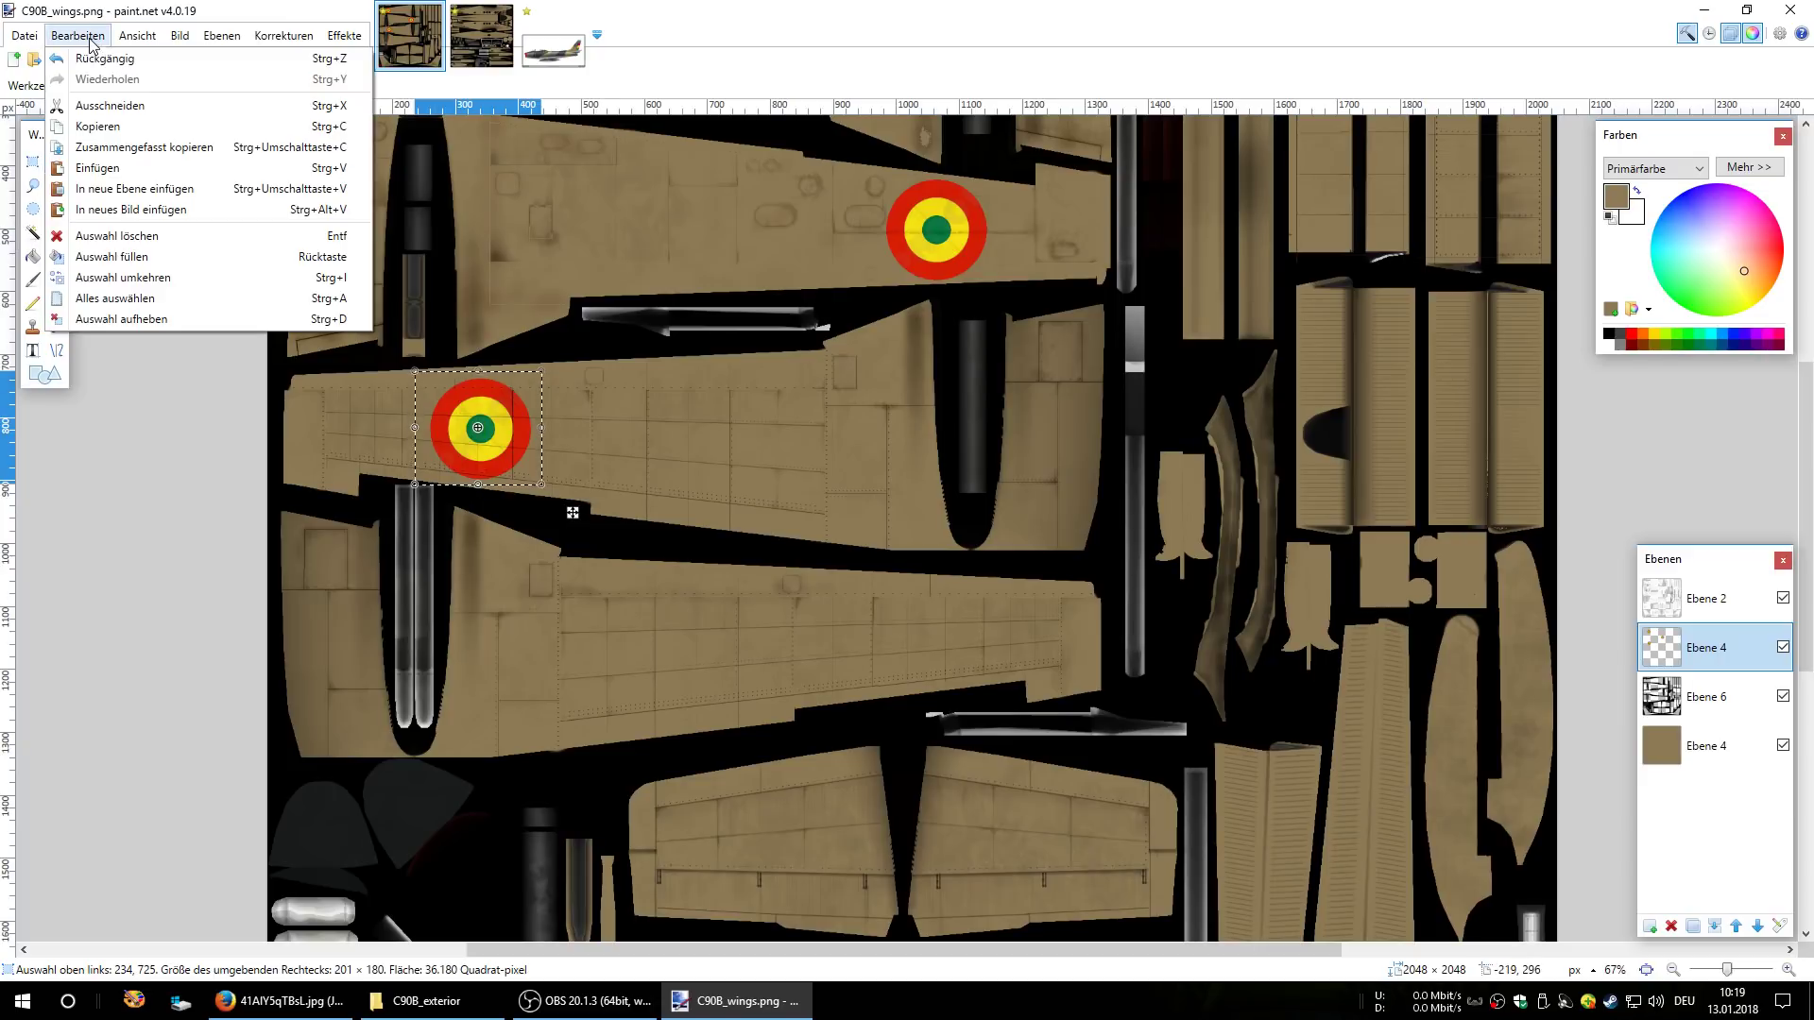
pyautogui.click(156, 168)
pyautogui.moveTo(555, 257); pyautogui.dragTo(1002, 723)
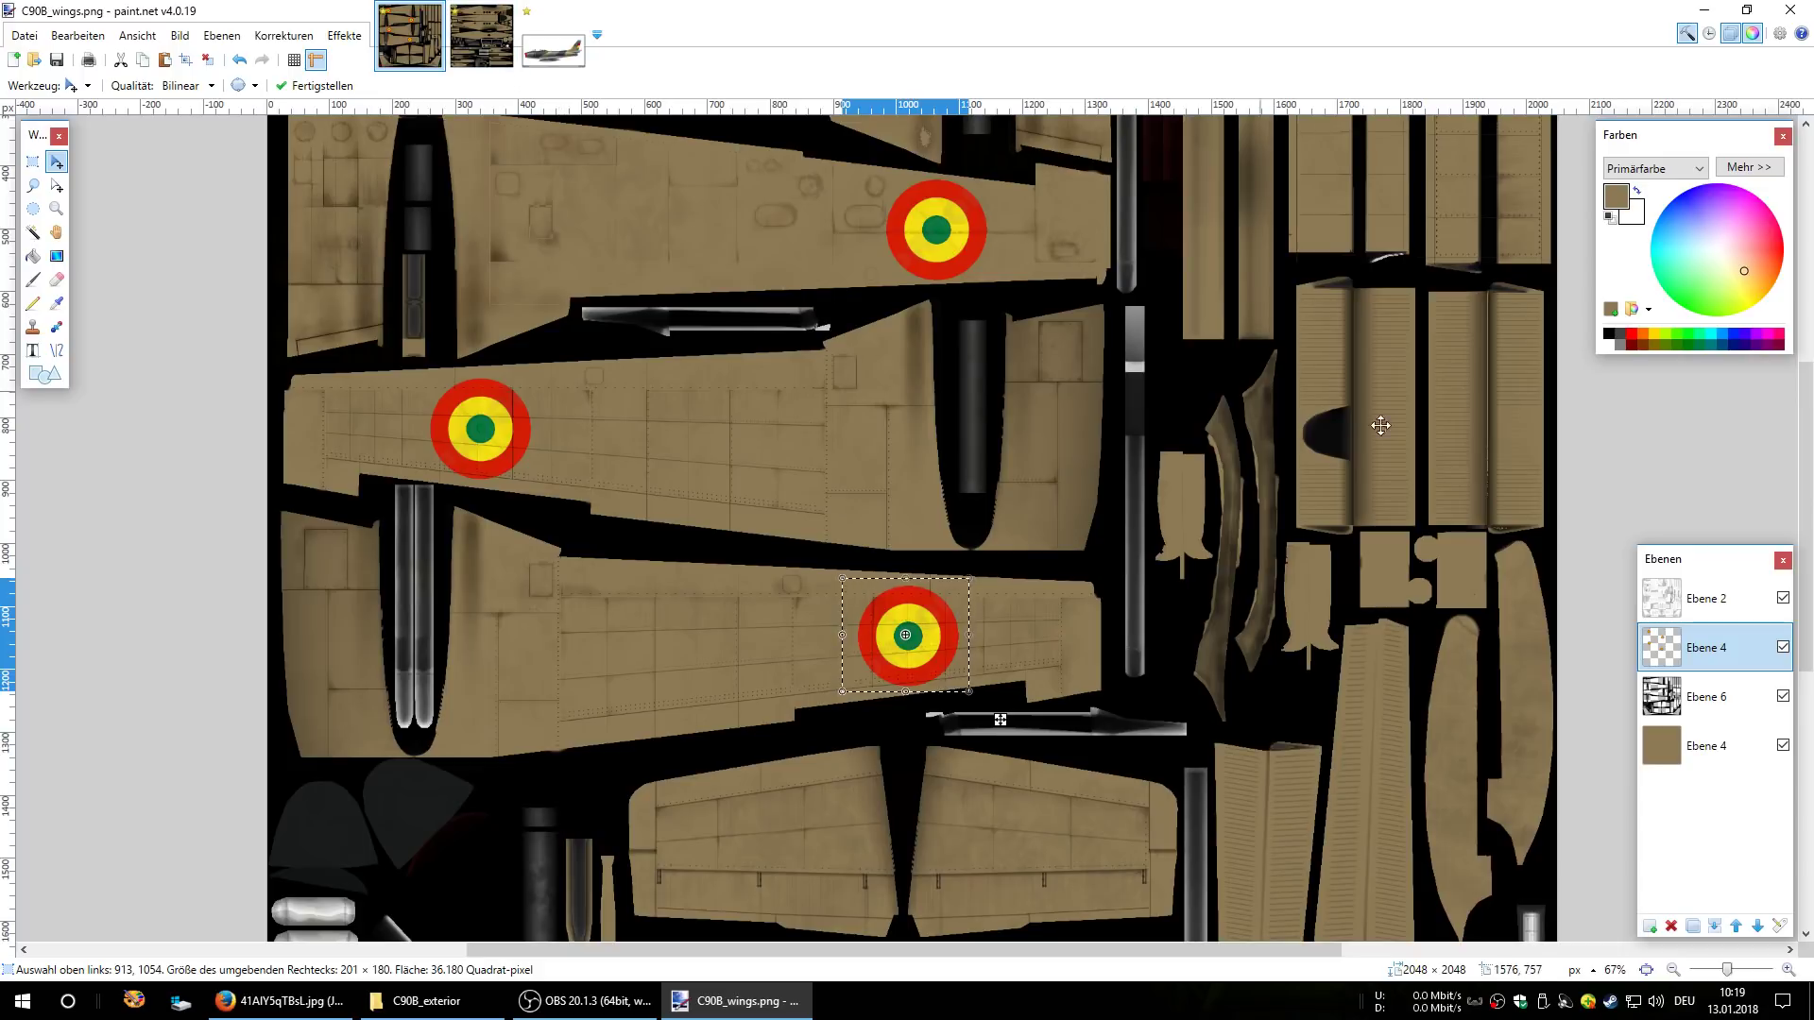
# - Toggle the visibility of the roundel layer to compare the wing texture with and without the decals
pyautogui.click(1784, 648)
pyautogui.click(1784, 649)
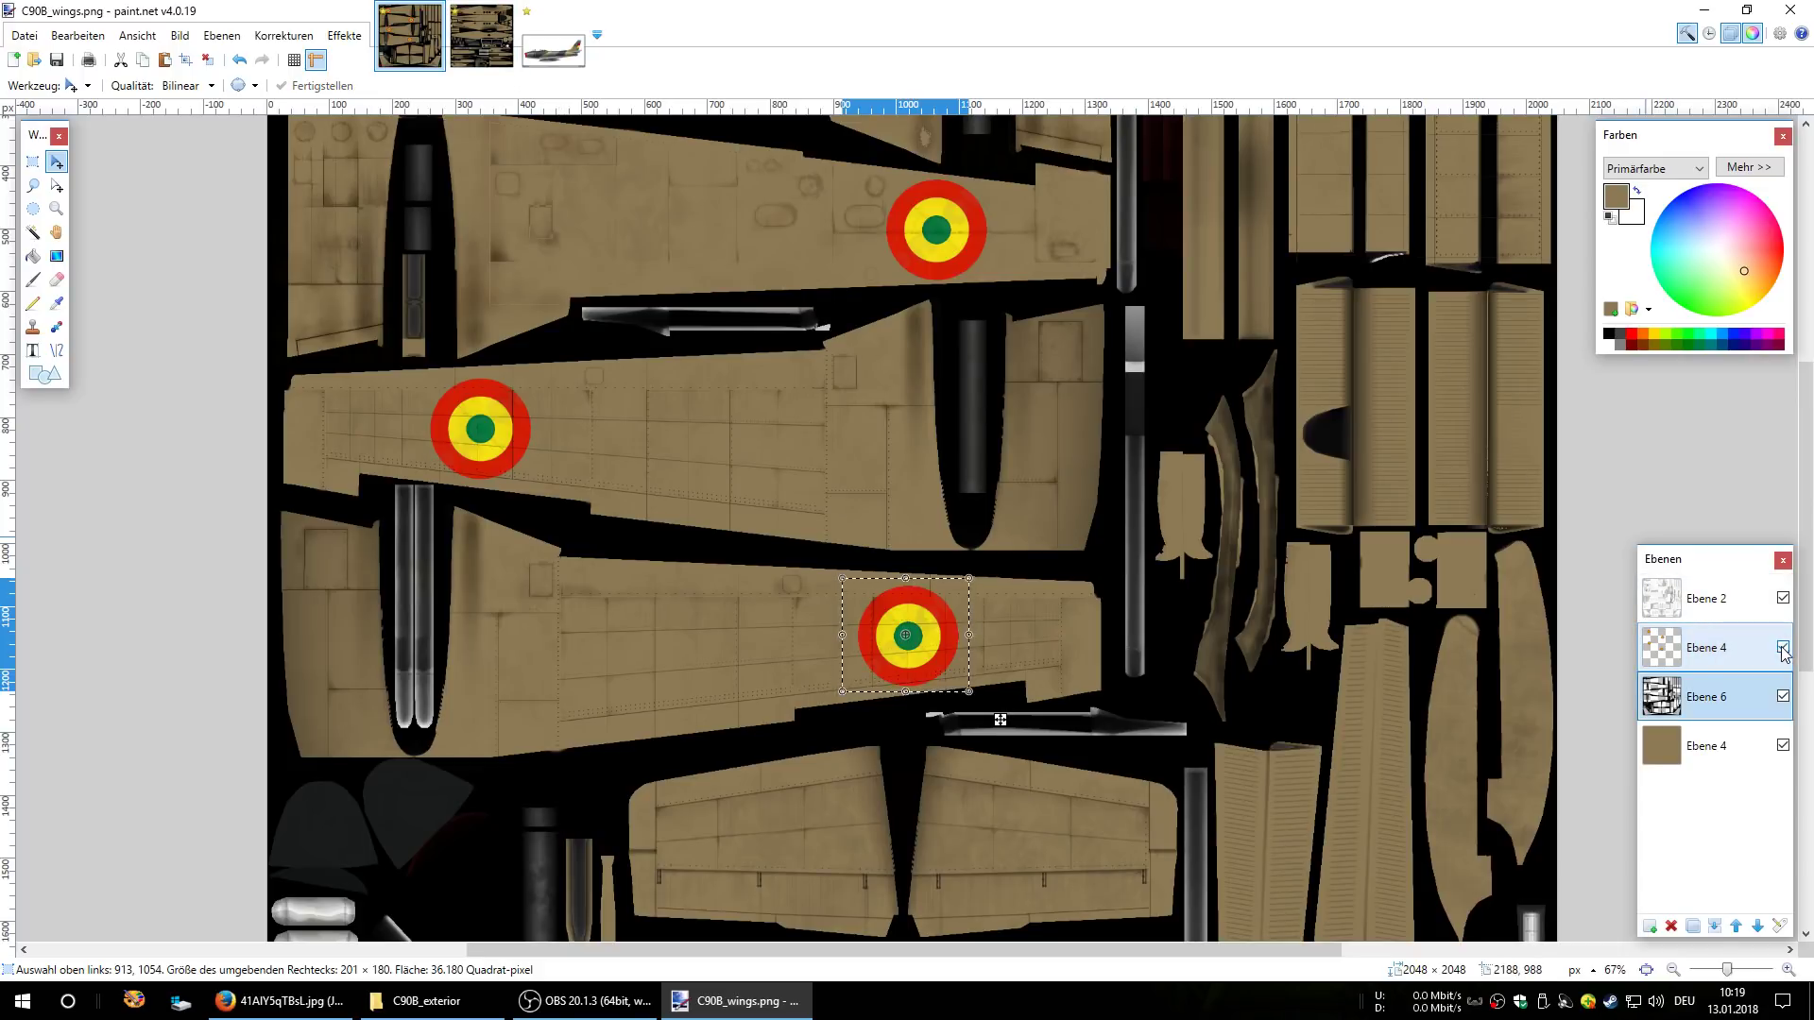
pyautogui.click(1784, 649)
pyautogui.click(1784, 649)
pyautogui.click(1784, 649)
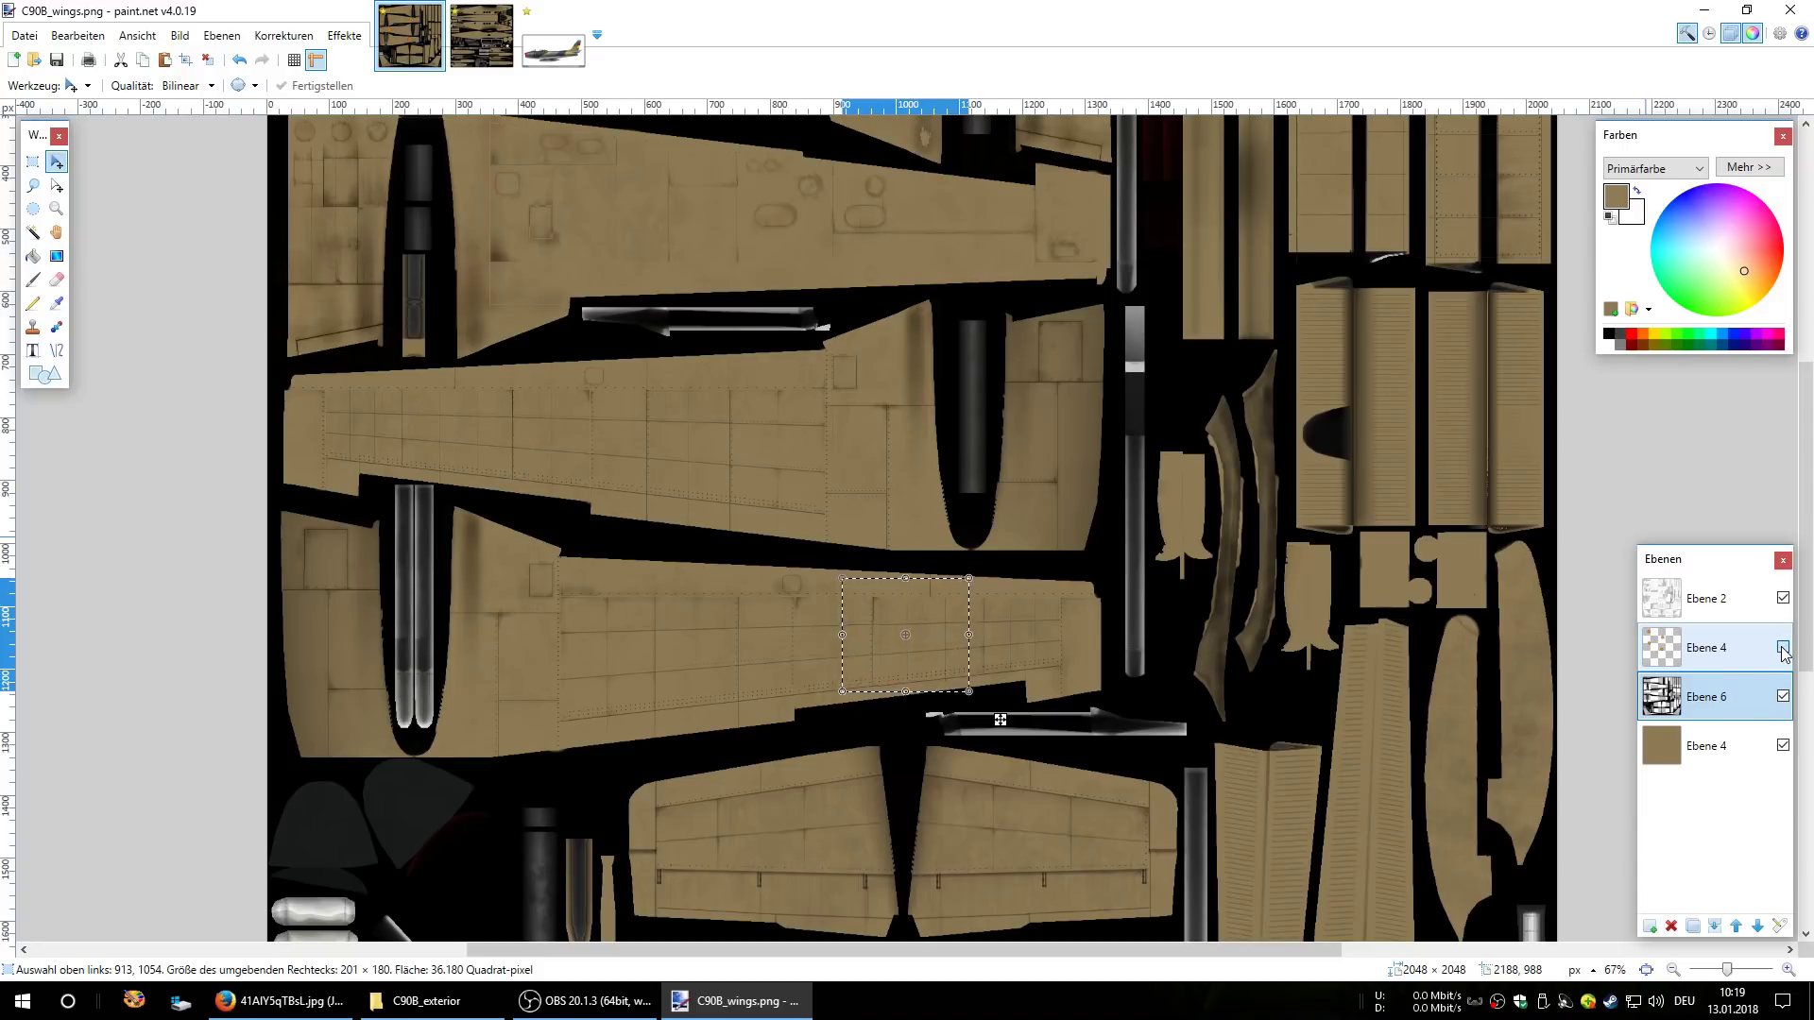
pyautogui.click(1784, 649)
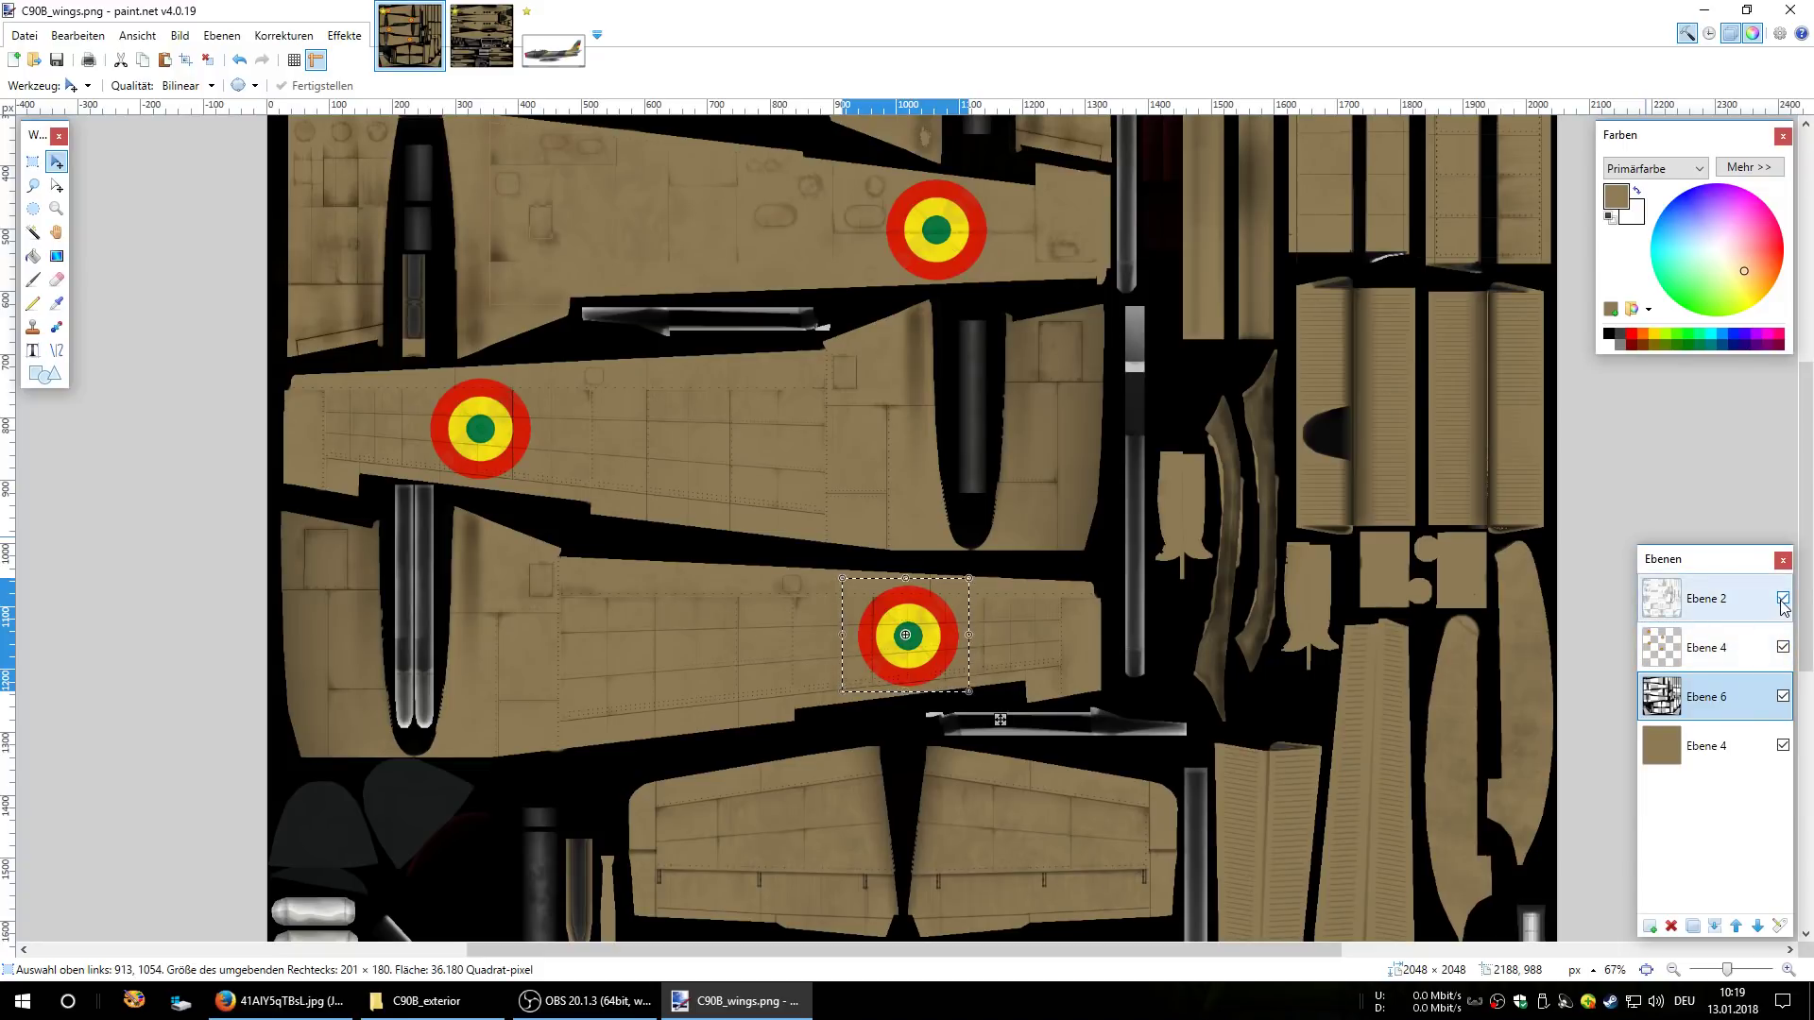
# - Toggle the visibility of layer Ebene 2 to compare the wings with and without the panel-line shading
pyautogui.click(1784, 601)
pyautogui.click(1784, 601)
pyautogui.click(1784, 601)
pyautogui.click(1784, 601)
pyautogui.click(1784, 601)
pyautogui.click(1784, 601)
pyautogui.click(1784, 601)
pyautogui.click(1784, 601)
pyautogui.click(1784, 601)
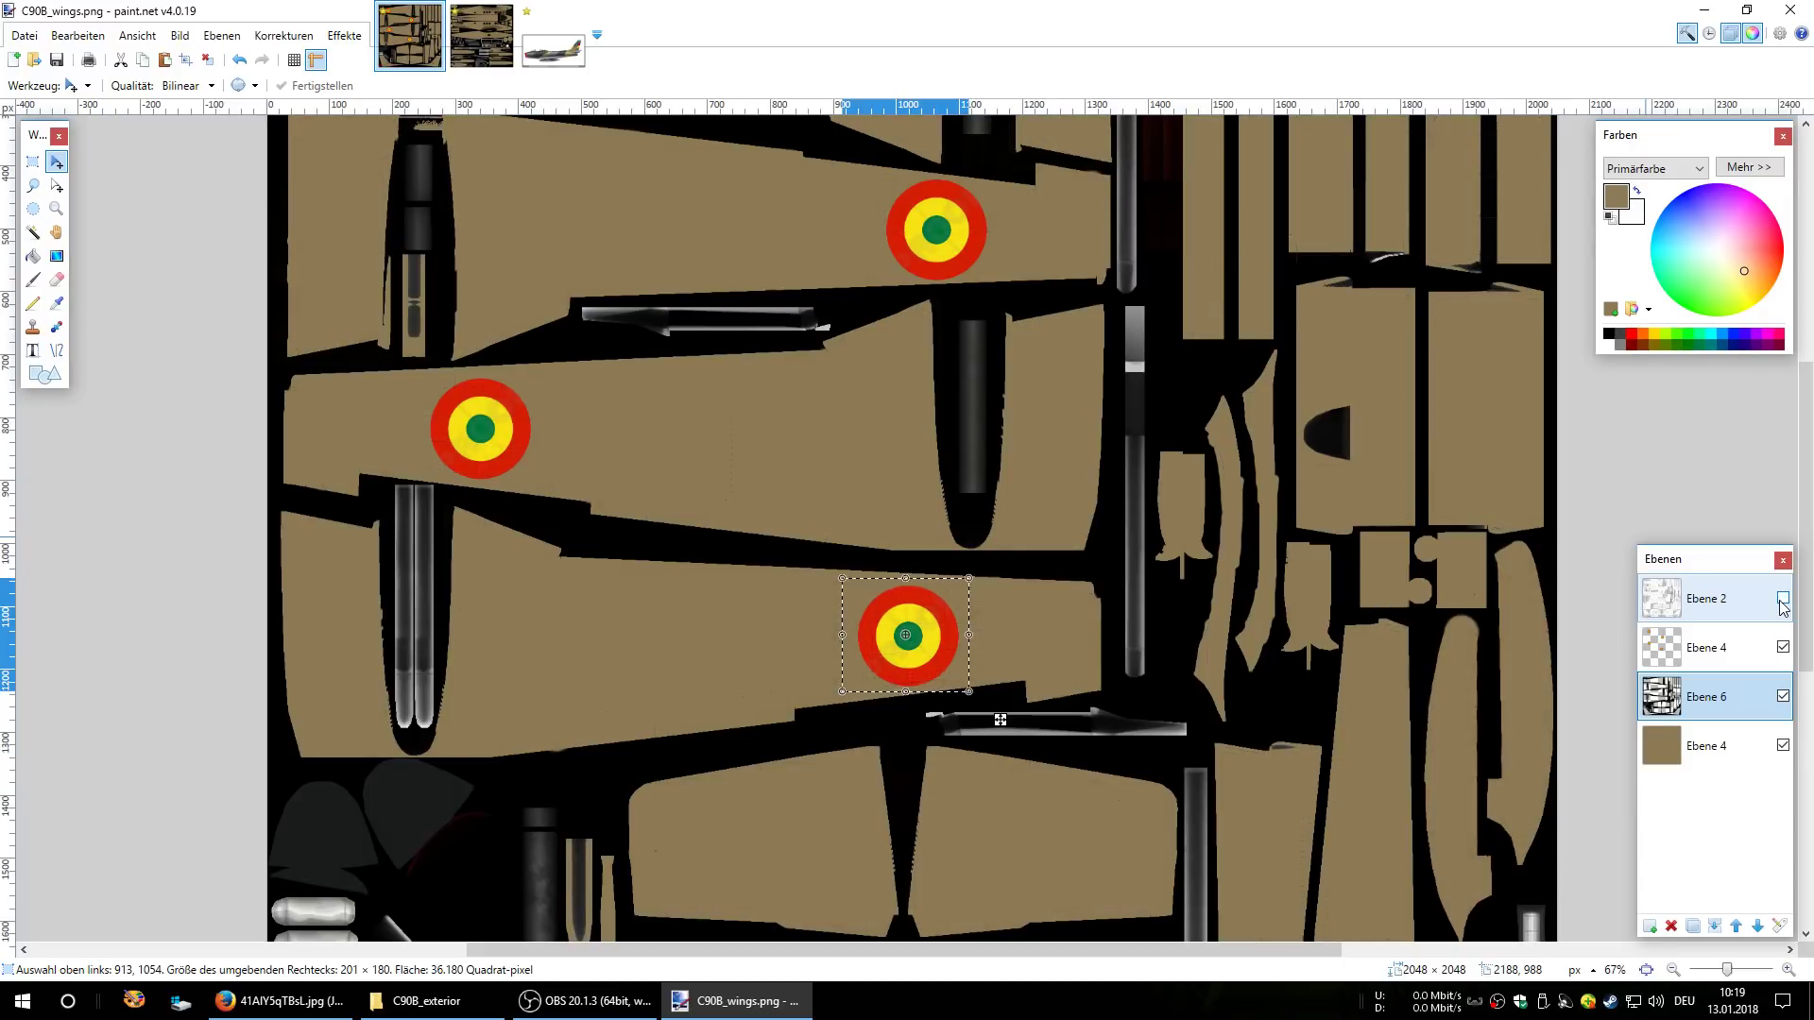
pyautogui.click(1784, 601)
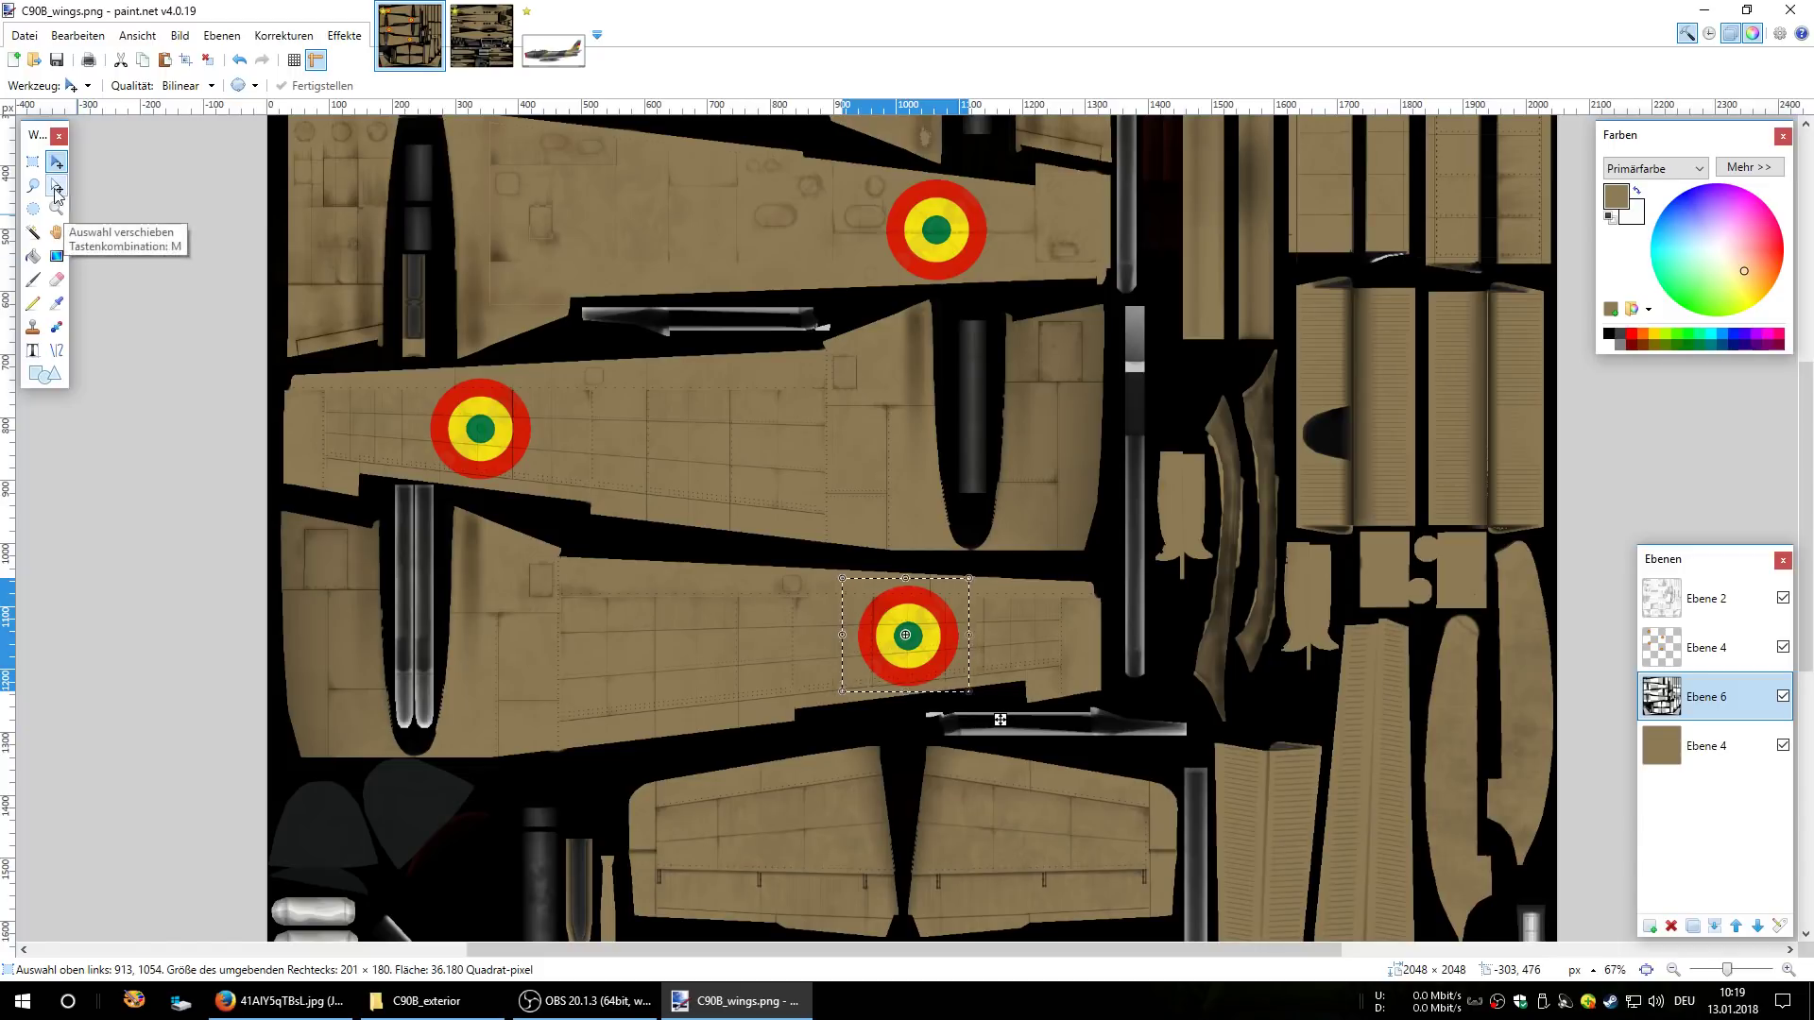
# - In C90B_Fuselage.png, clear the selection, paste the roundel on layer Ebene 4 and place it on the rear of the lower fuselage side view
pyautogui.click(41, 215)
pyautogui.click(148, 286)
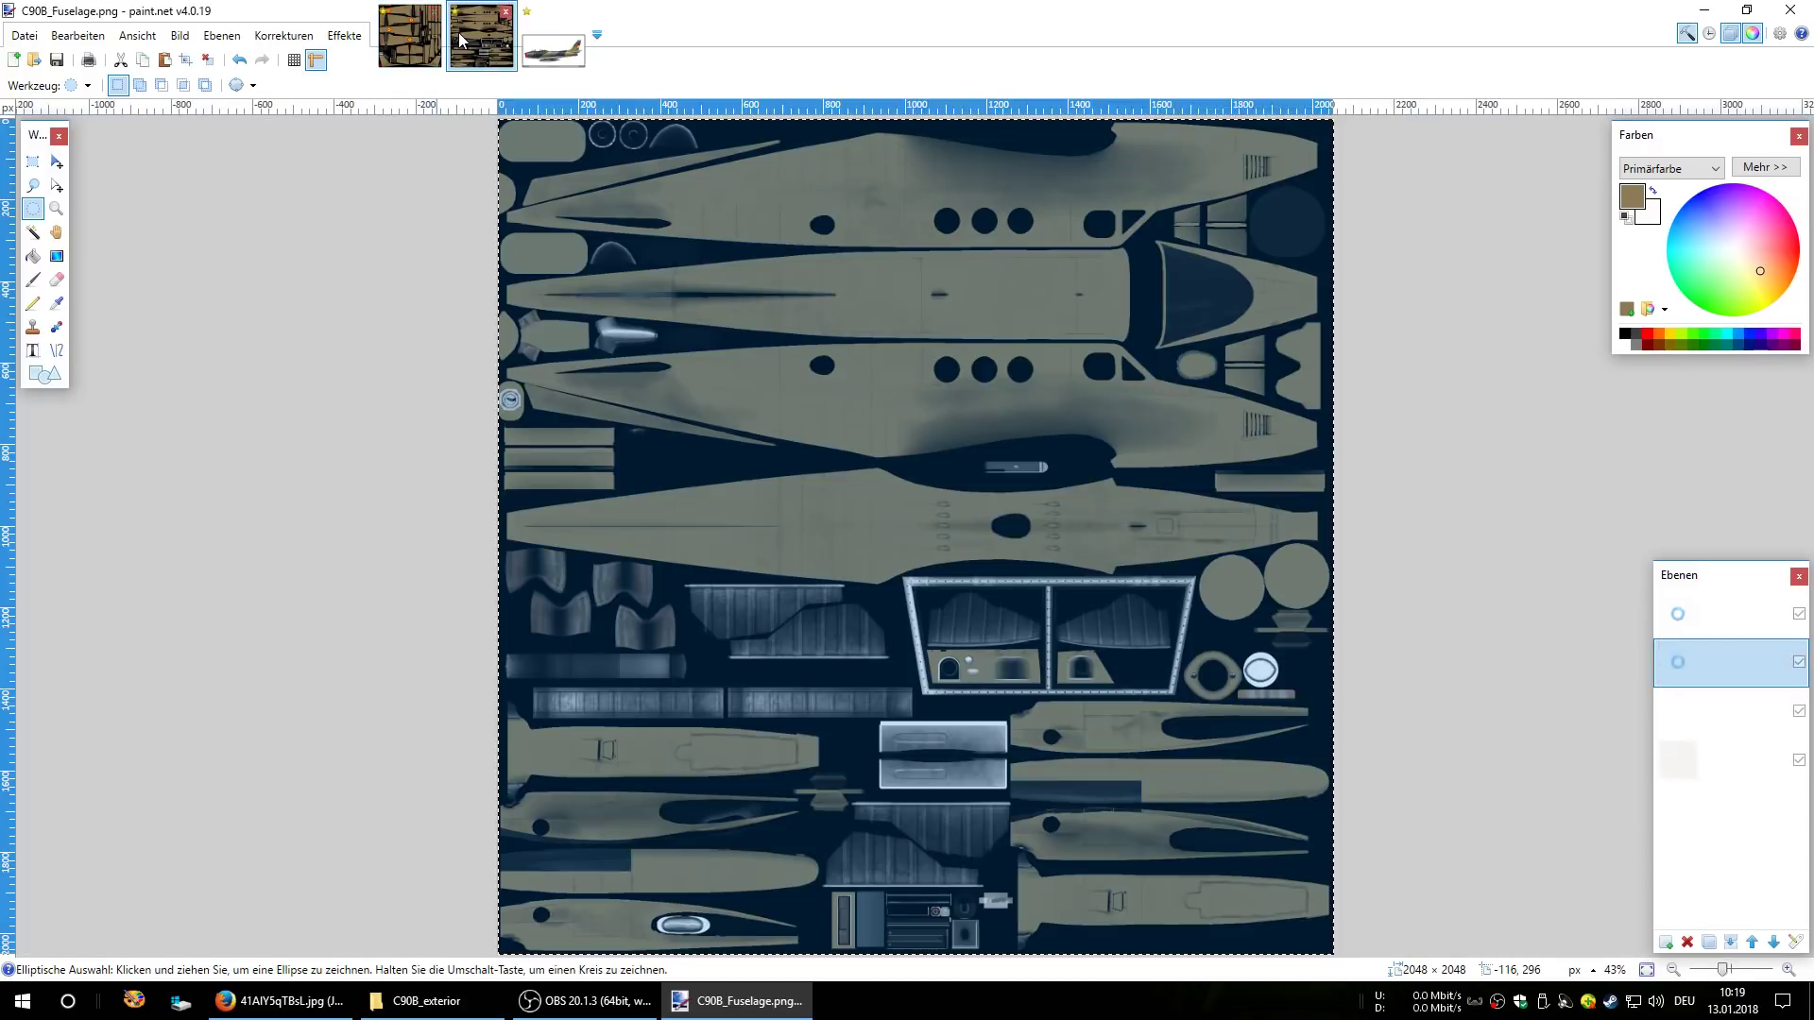
pyautogui.click(482, 35)
pyautogui.click(136, 220)
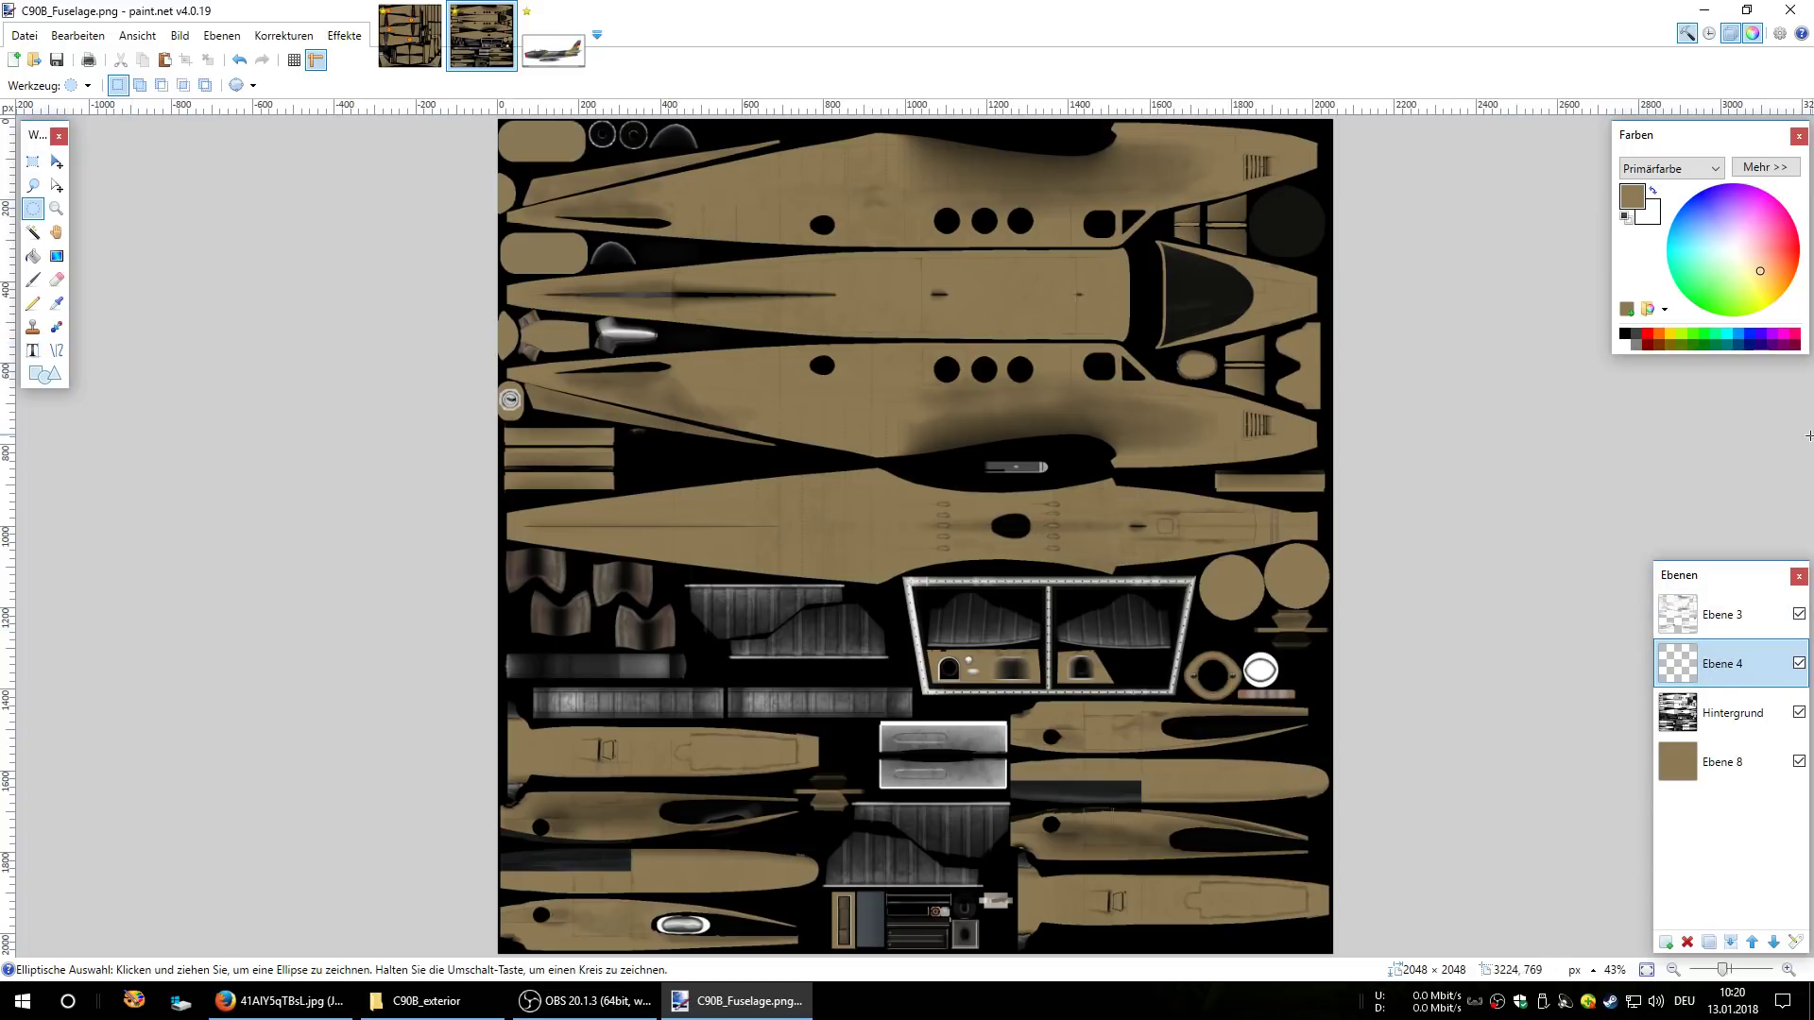
pyautogui.click(1723, 706)
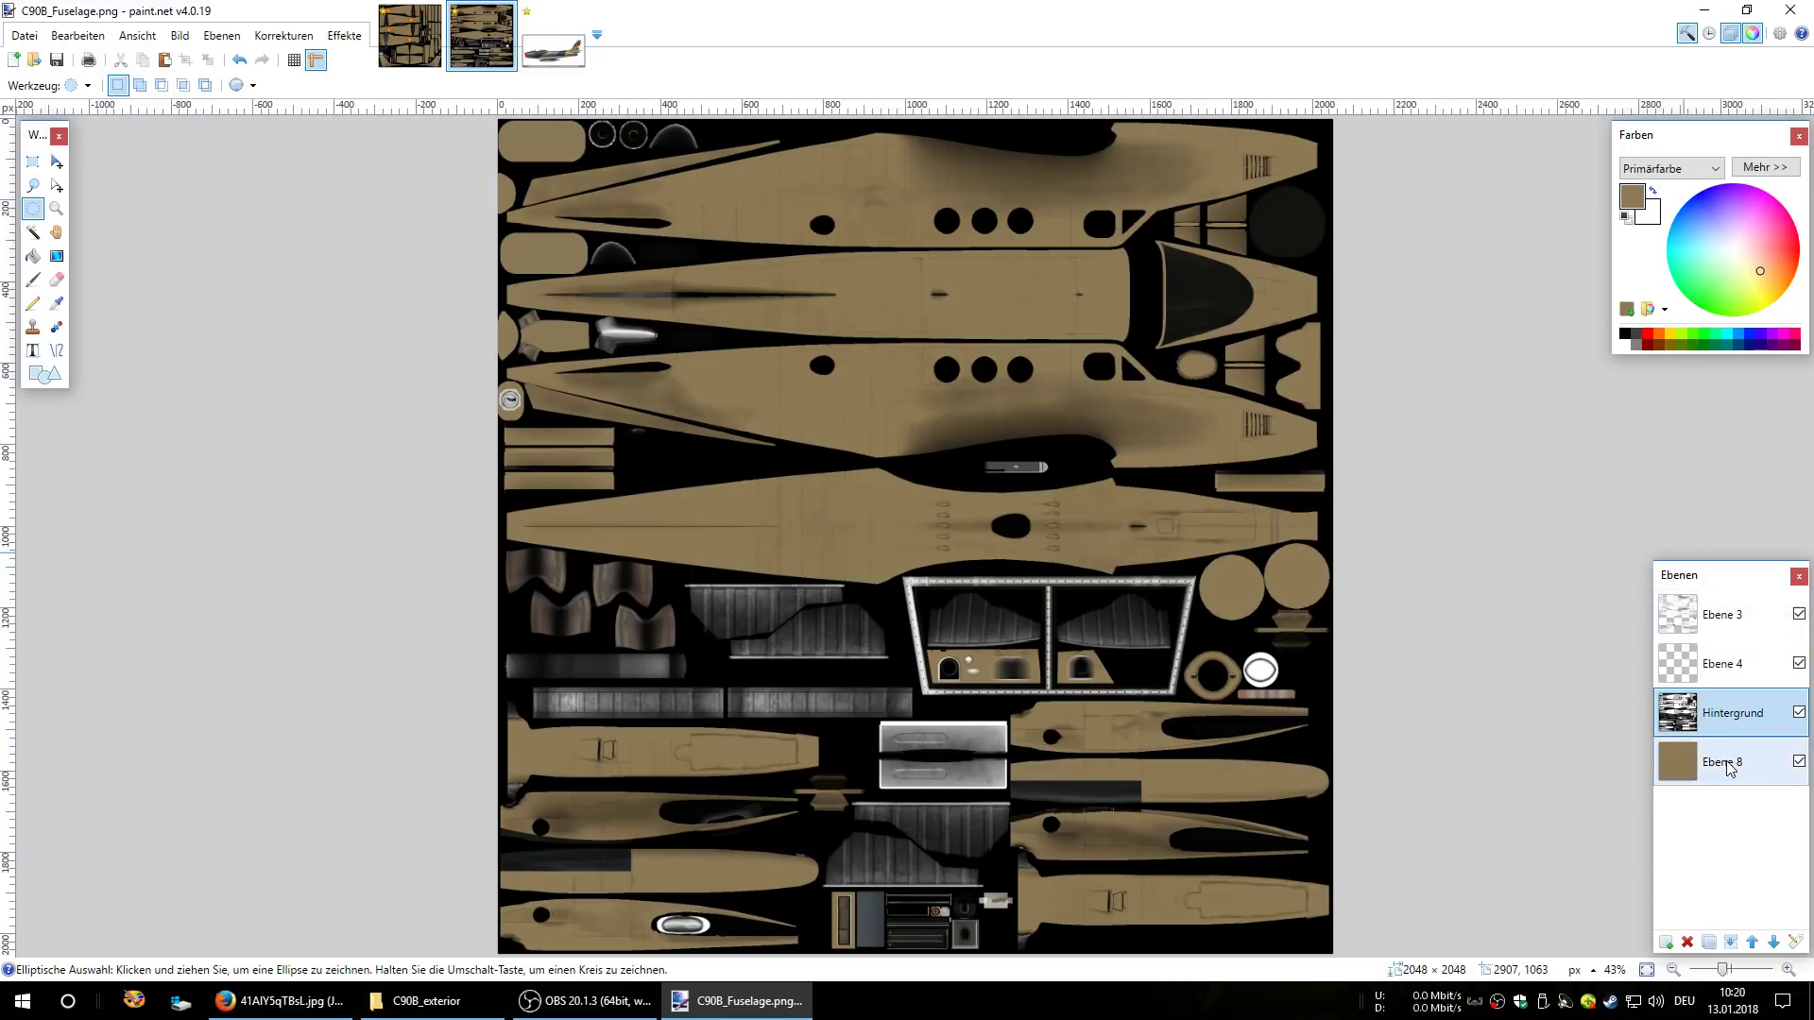
pyautogui.click(1716, 667)
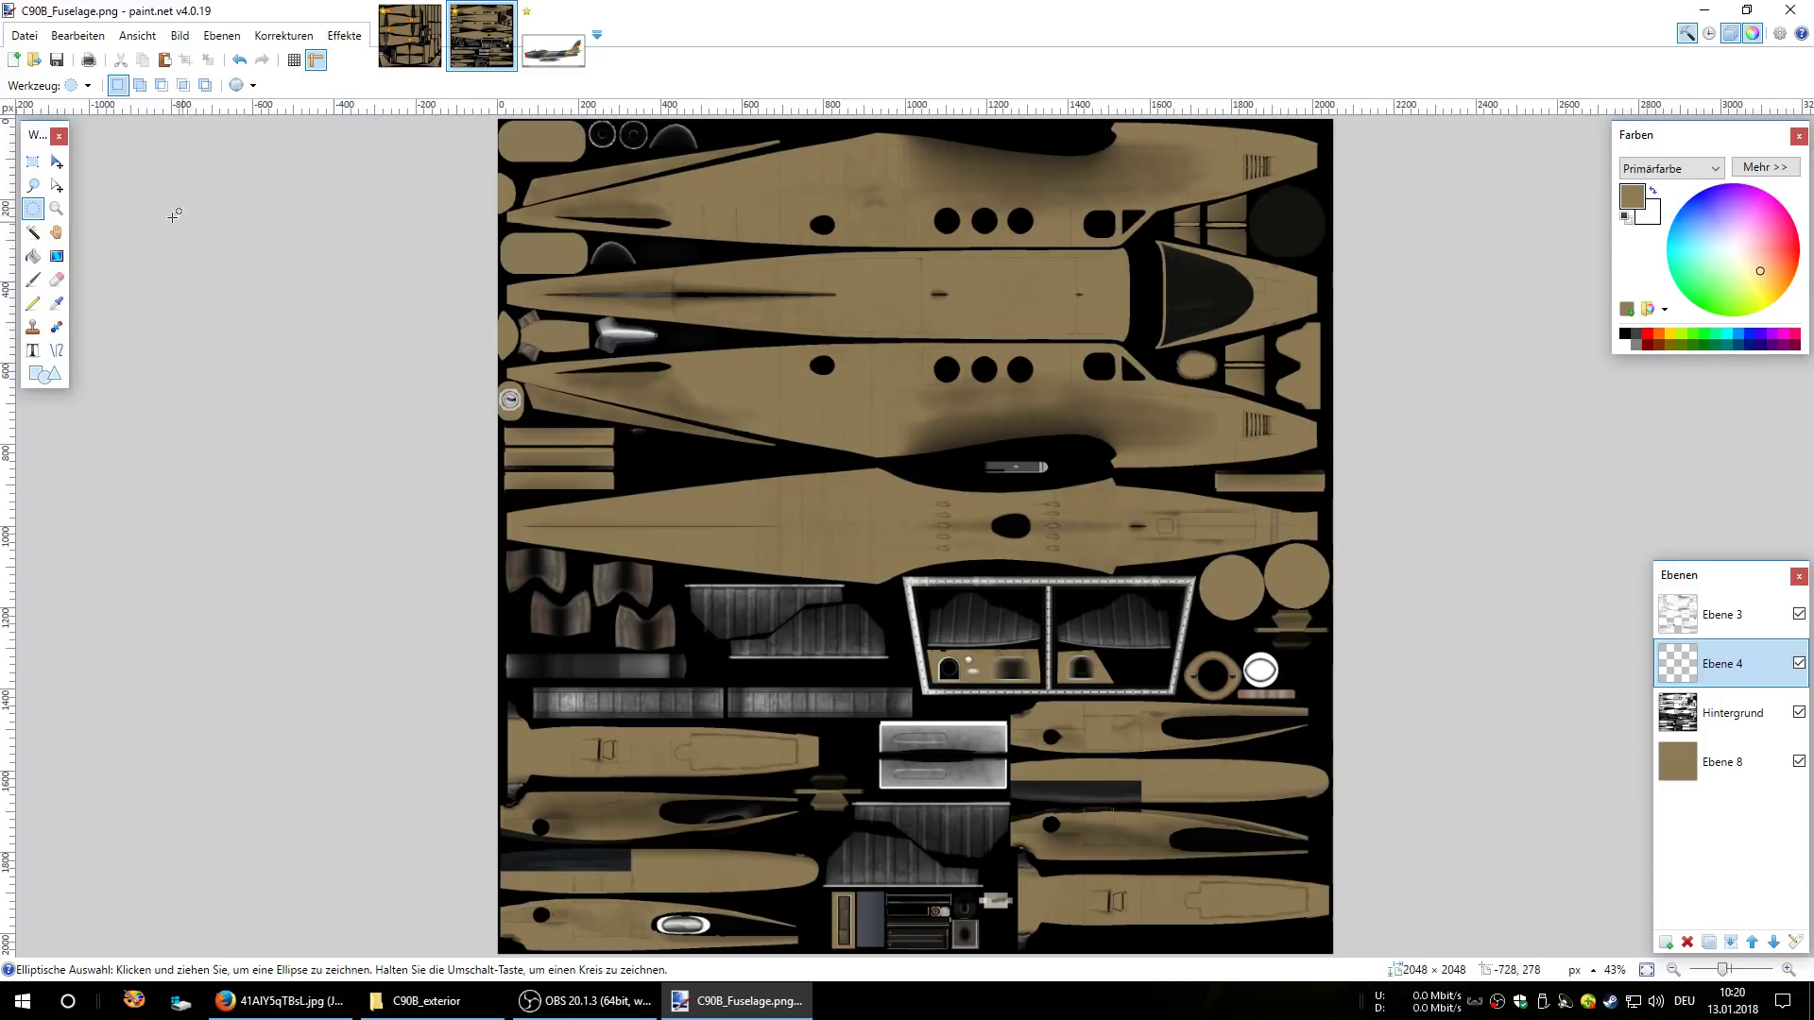
pyautogui.click(77, 35)
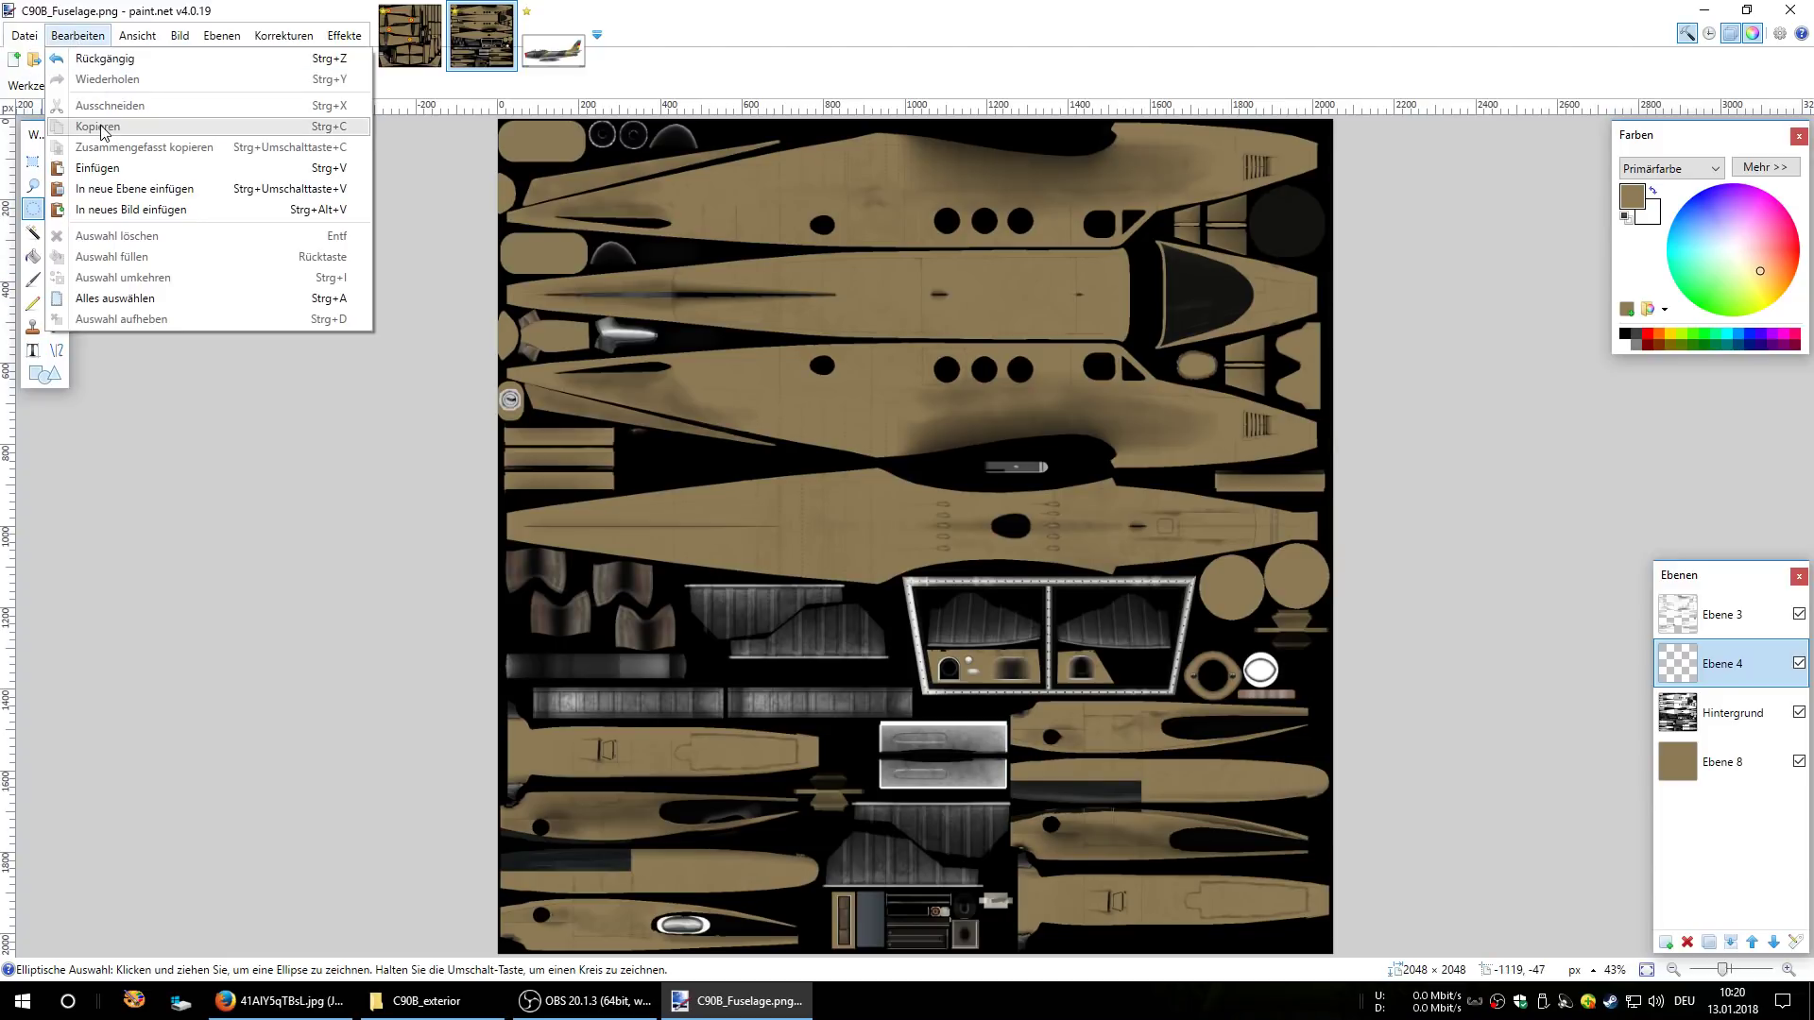
pyautogui.click(98, 169)
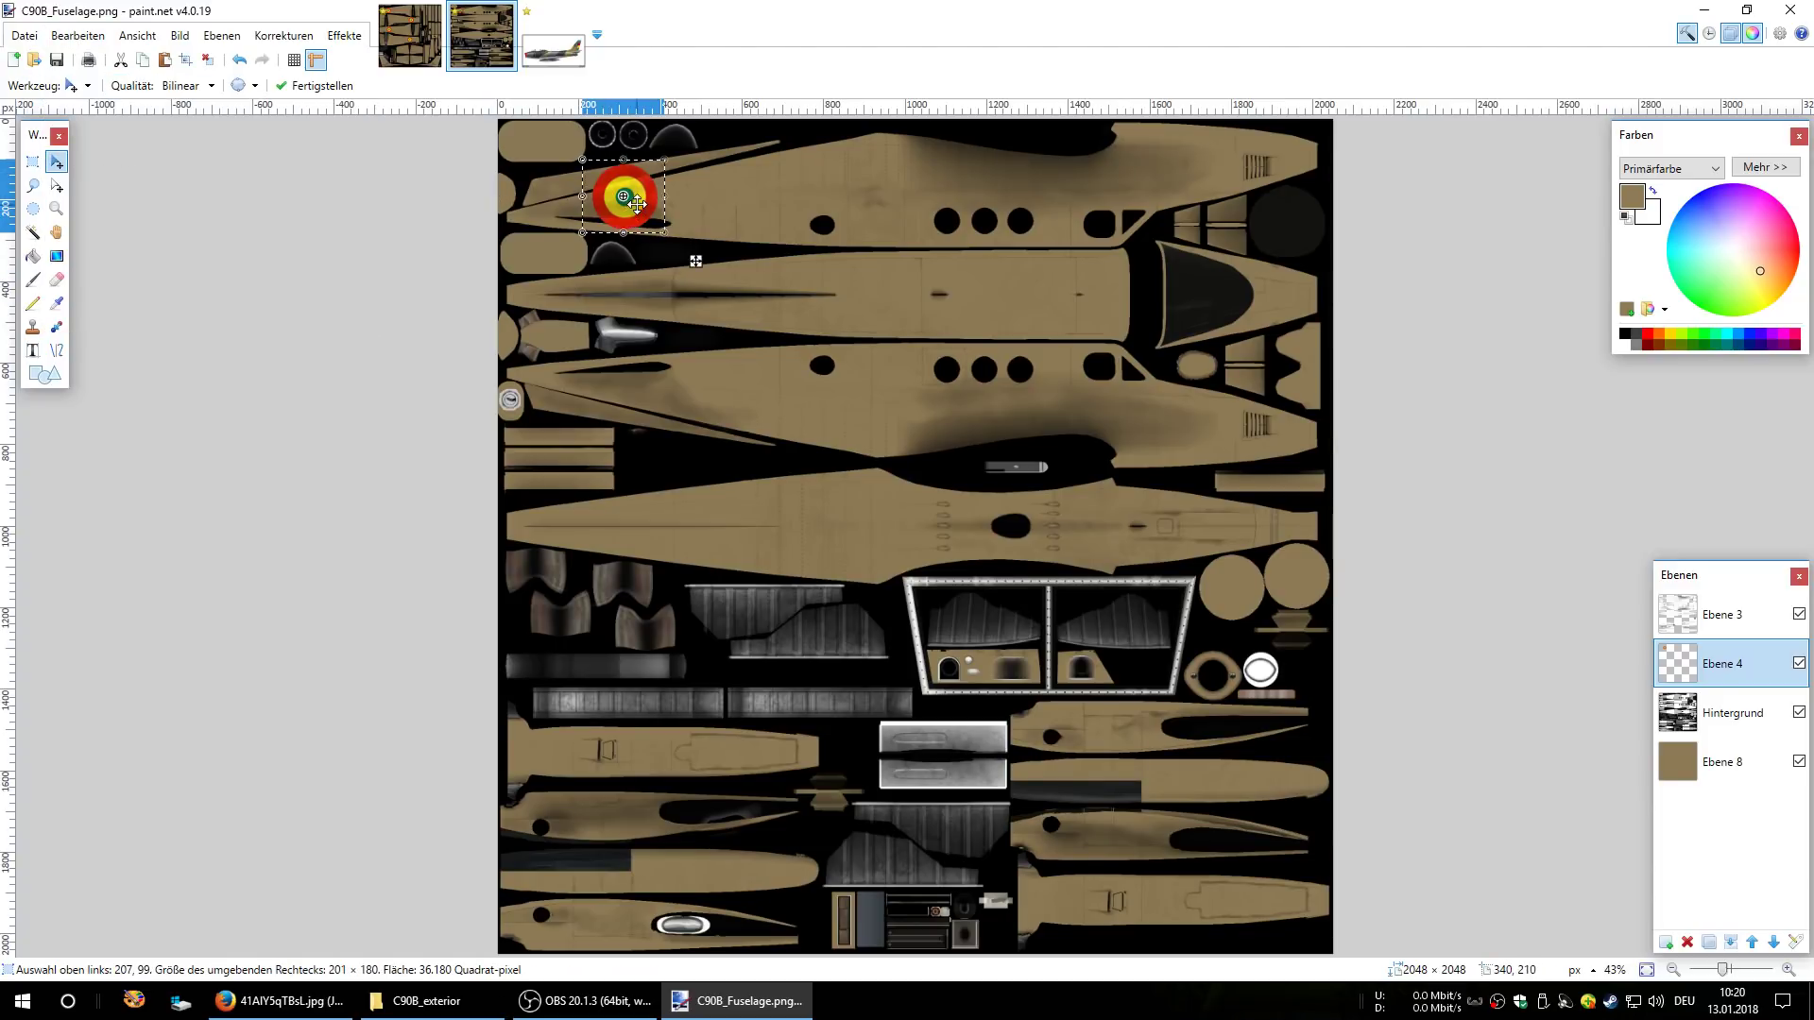
pyautogui.moveTo(635, 203); pyautogui.dragTo(774, 397)
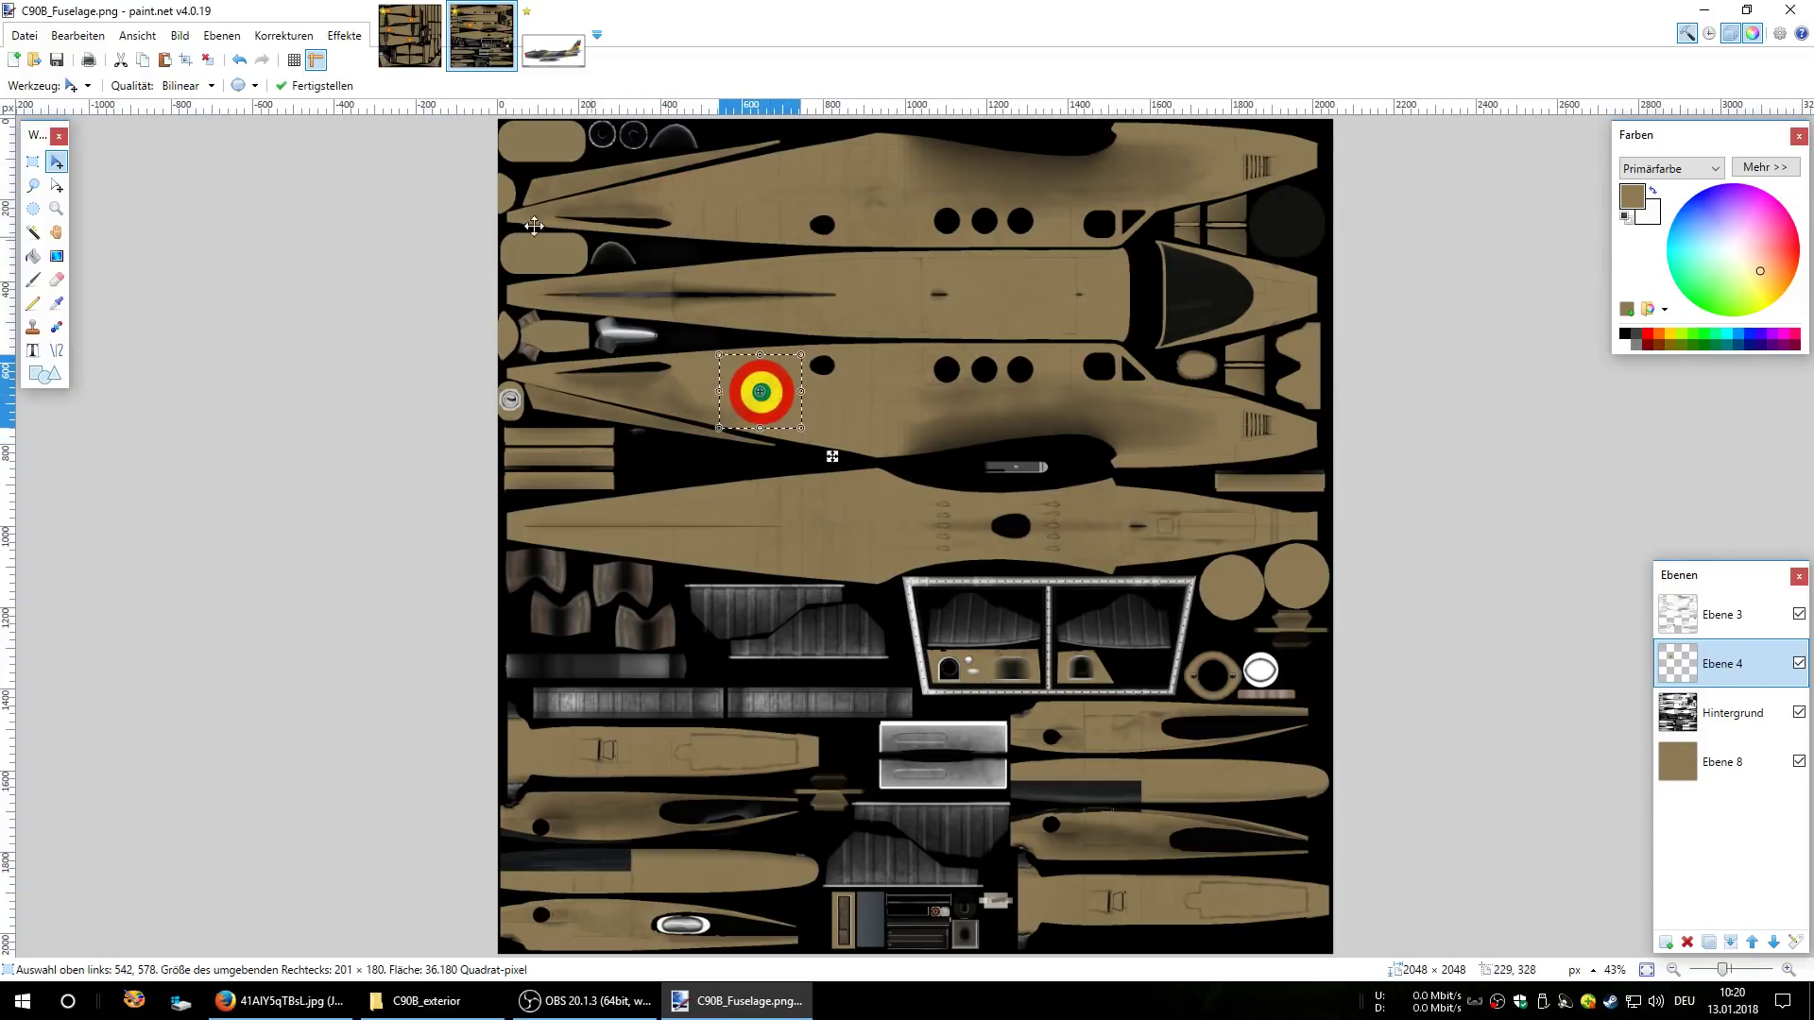
# - Paste a second roundel, place it on the rear of the upper fuselage side view, and clear the selection
pyautogui.click(78, 35)
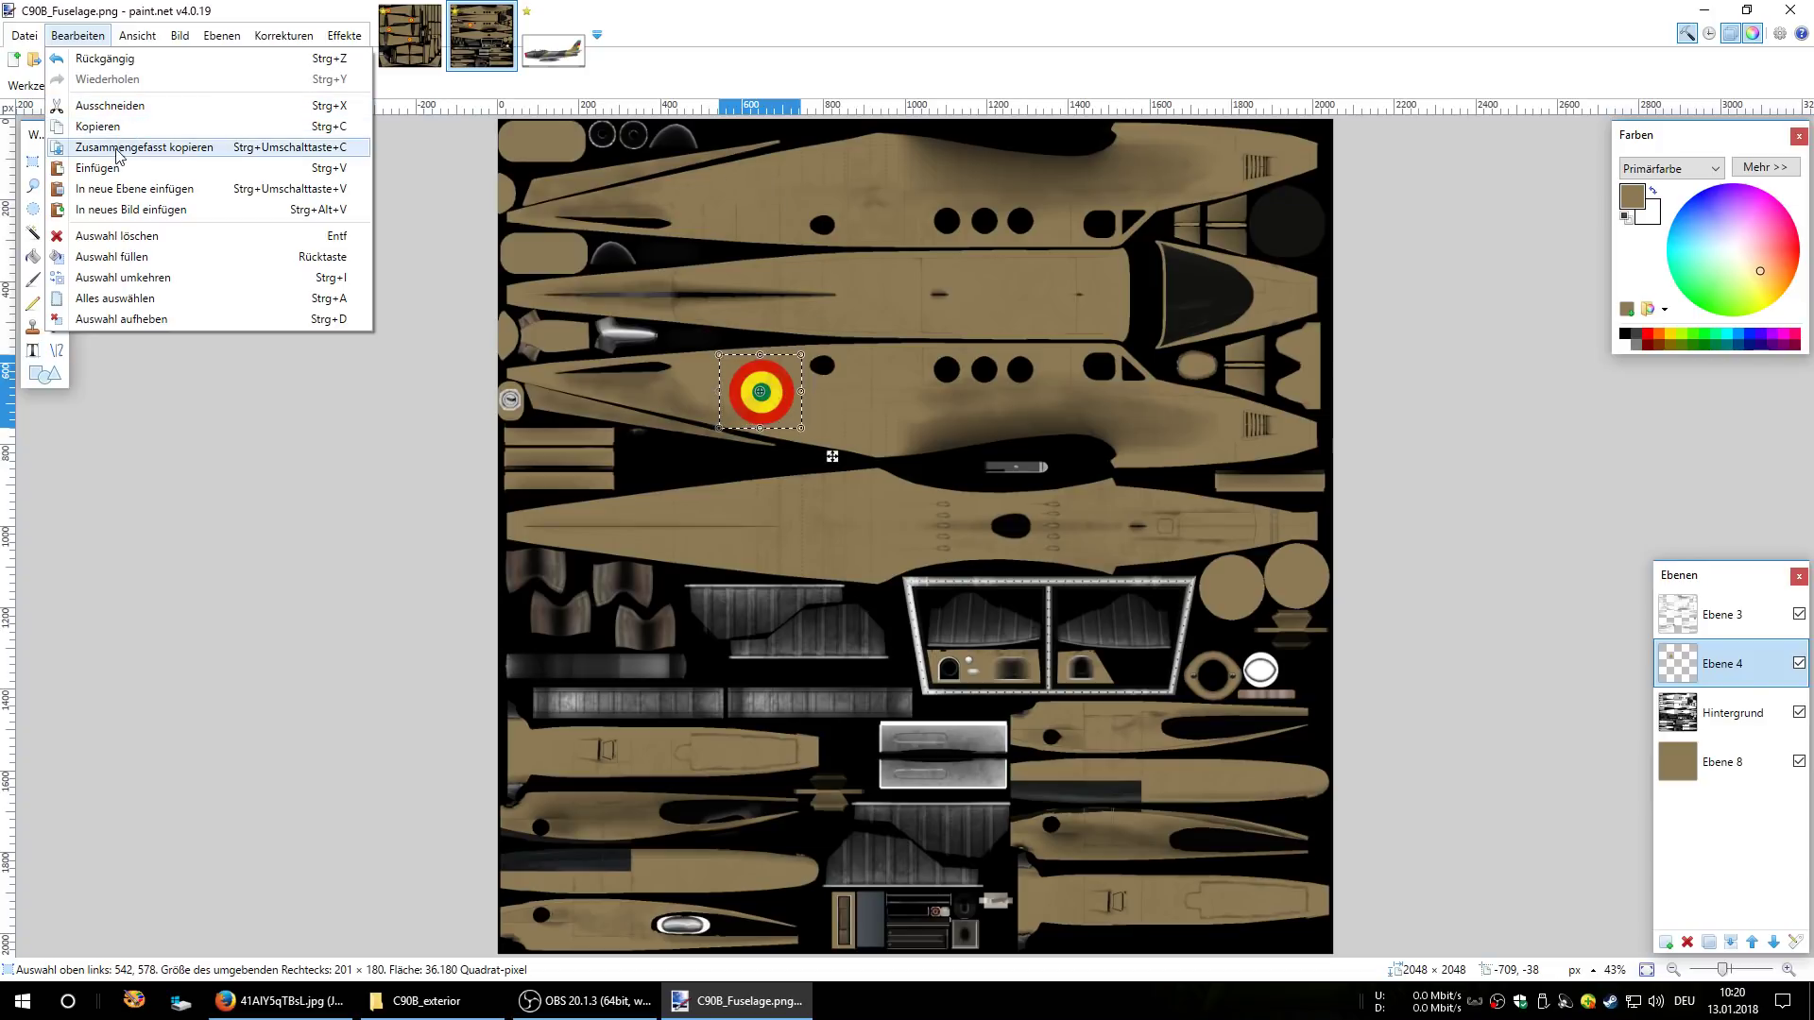
pyautogui.click(98, 167)
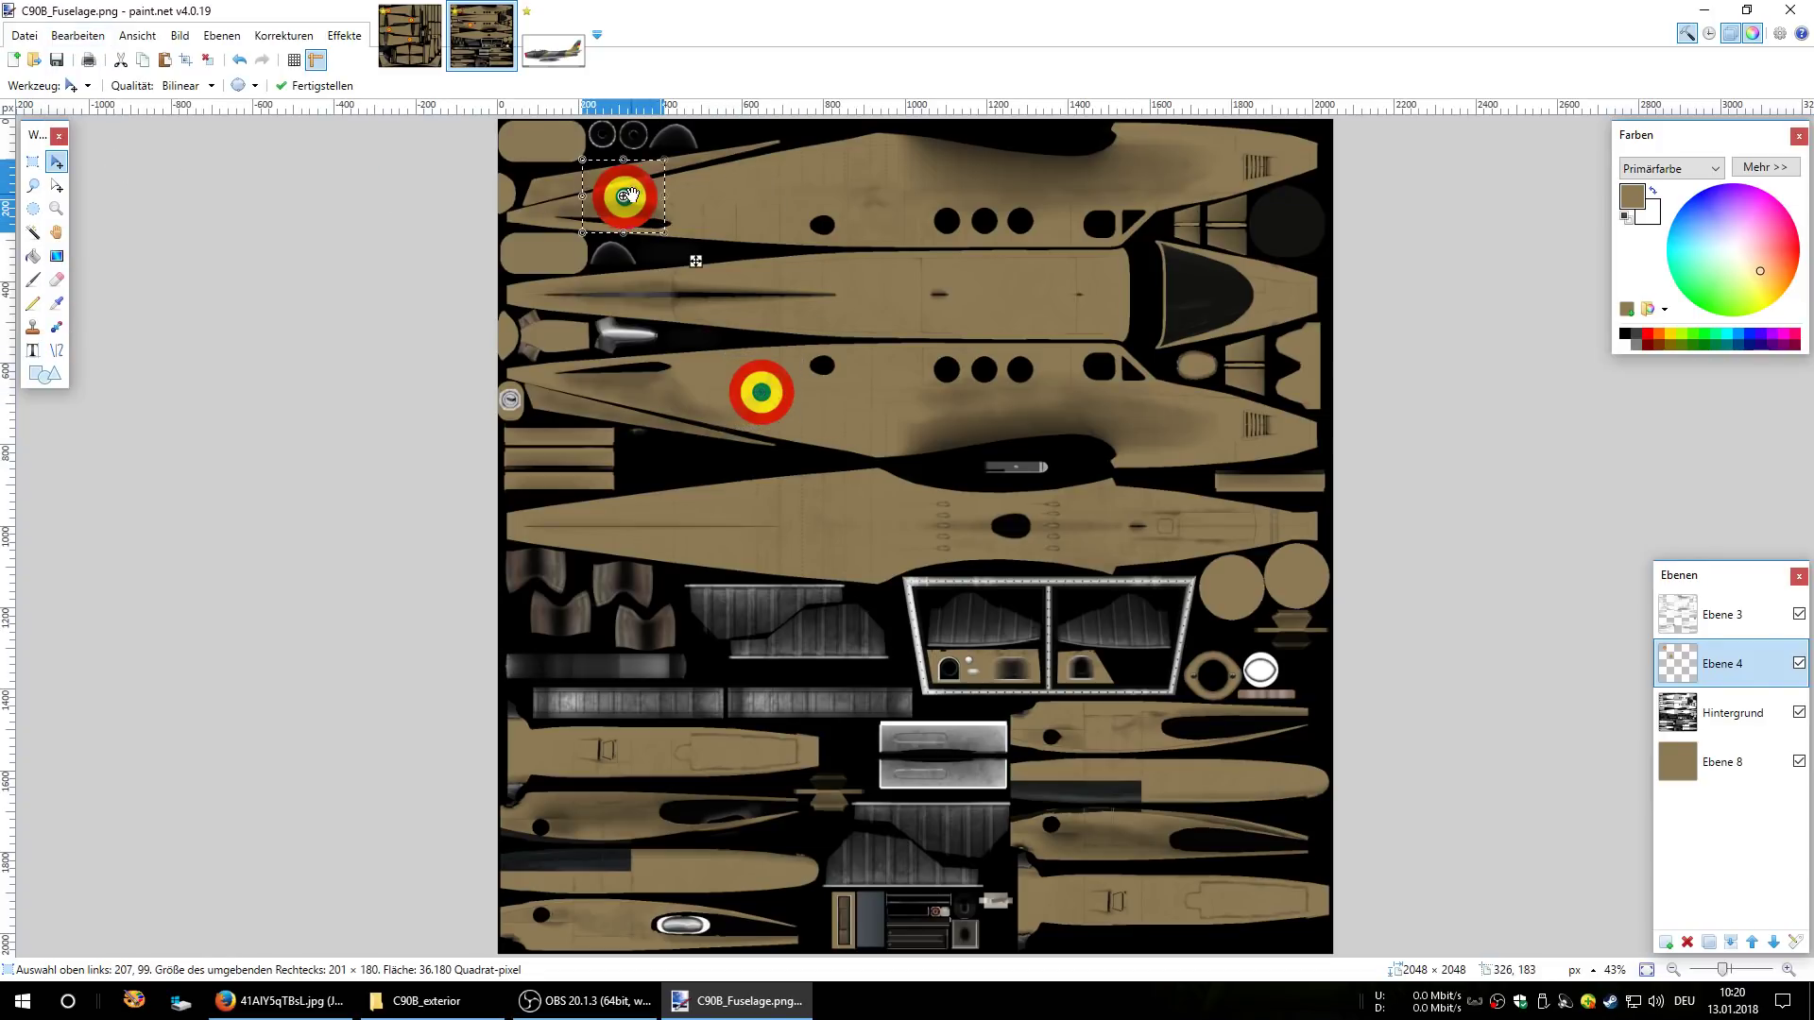
pyautogui.moveTo(628, 195); pyautogui.dragTo(776, 209)
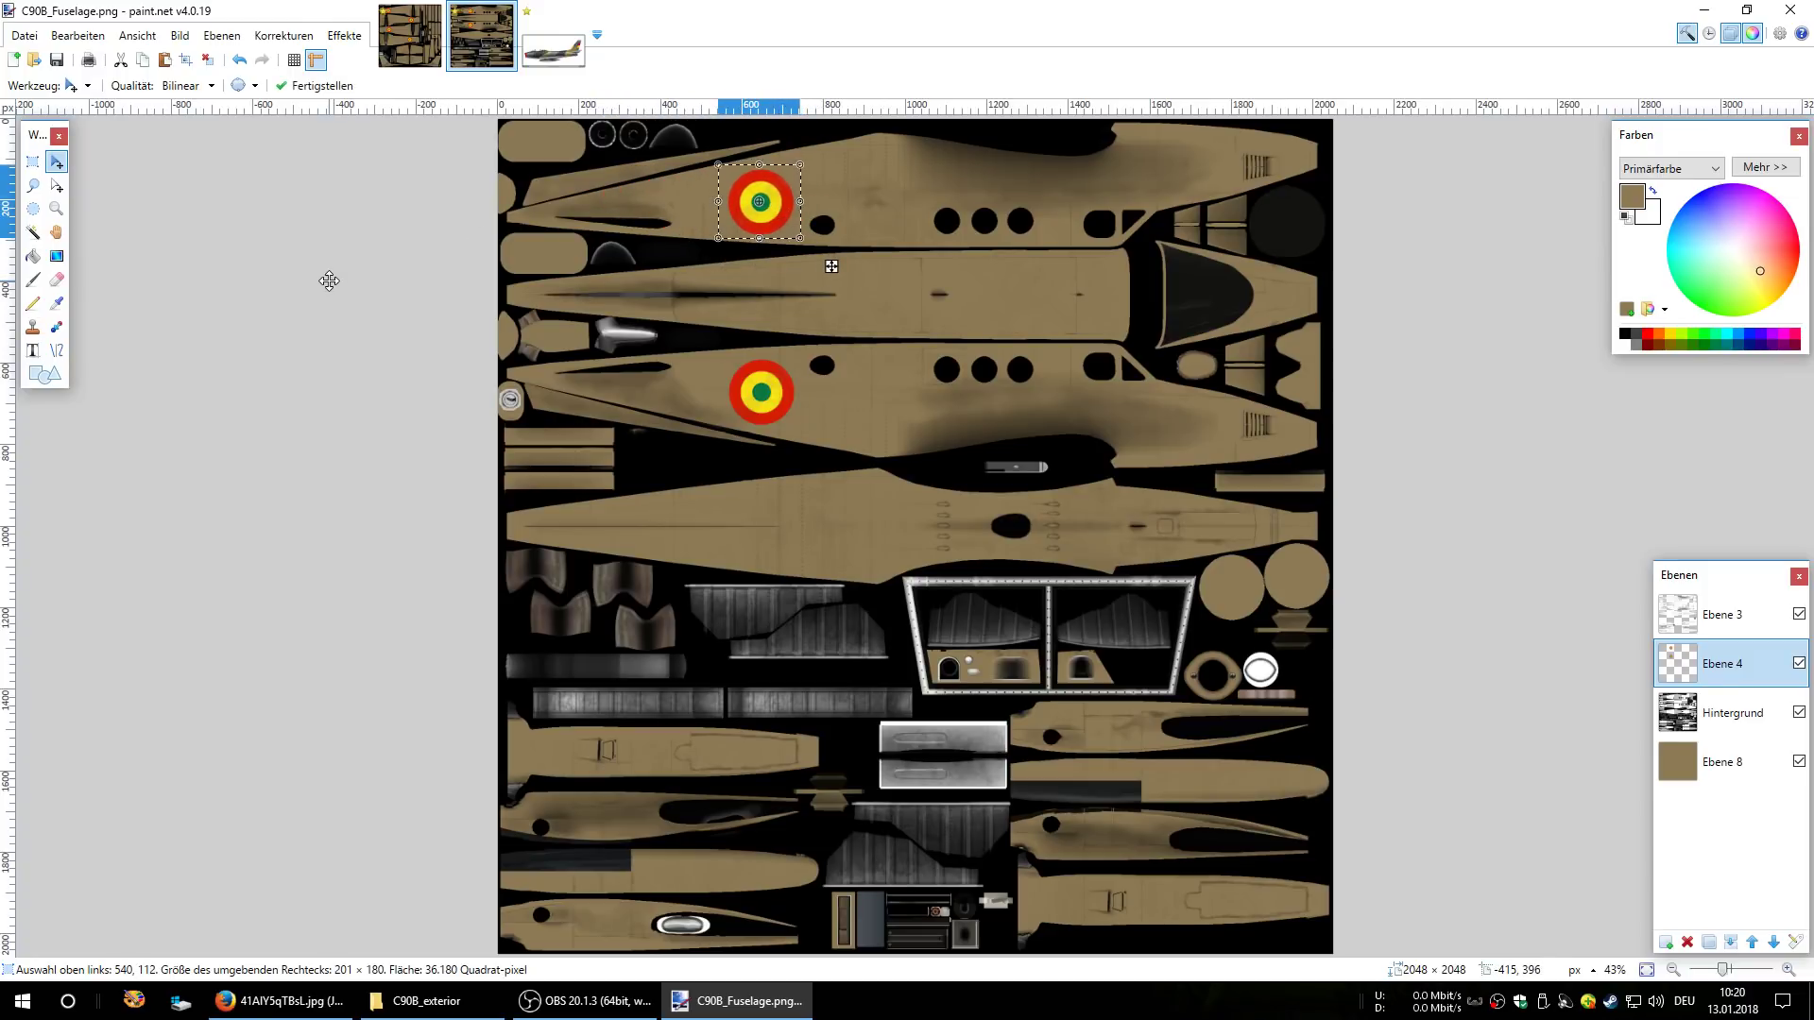
pyautogui.click(33, 185)
pyautogui.hotkey('ctrl', 'd')
pyautogui.click(34, 208)
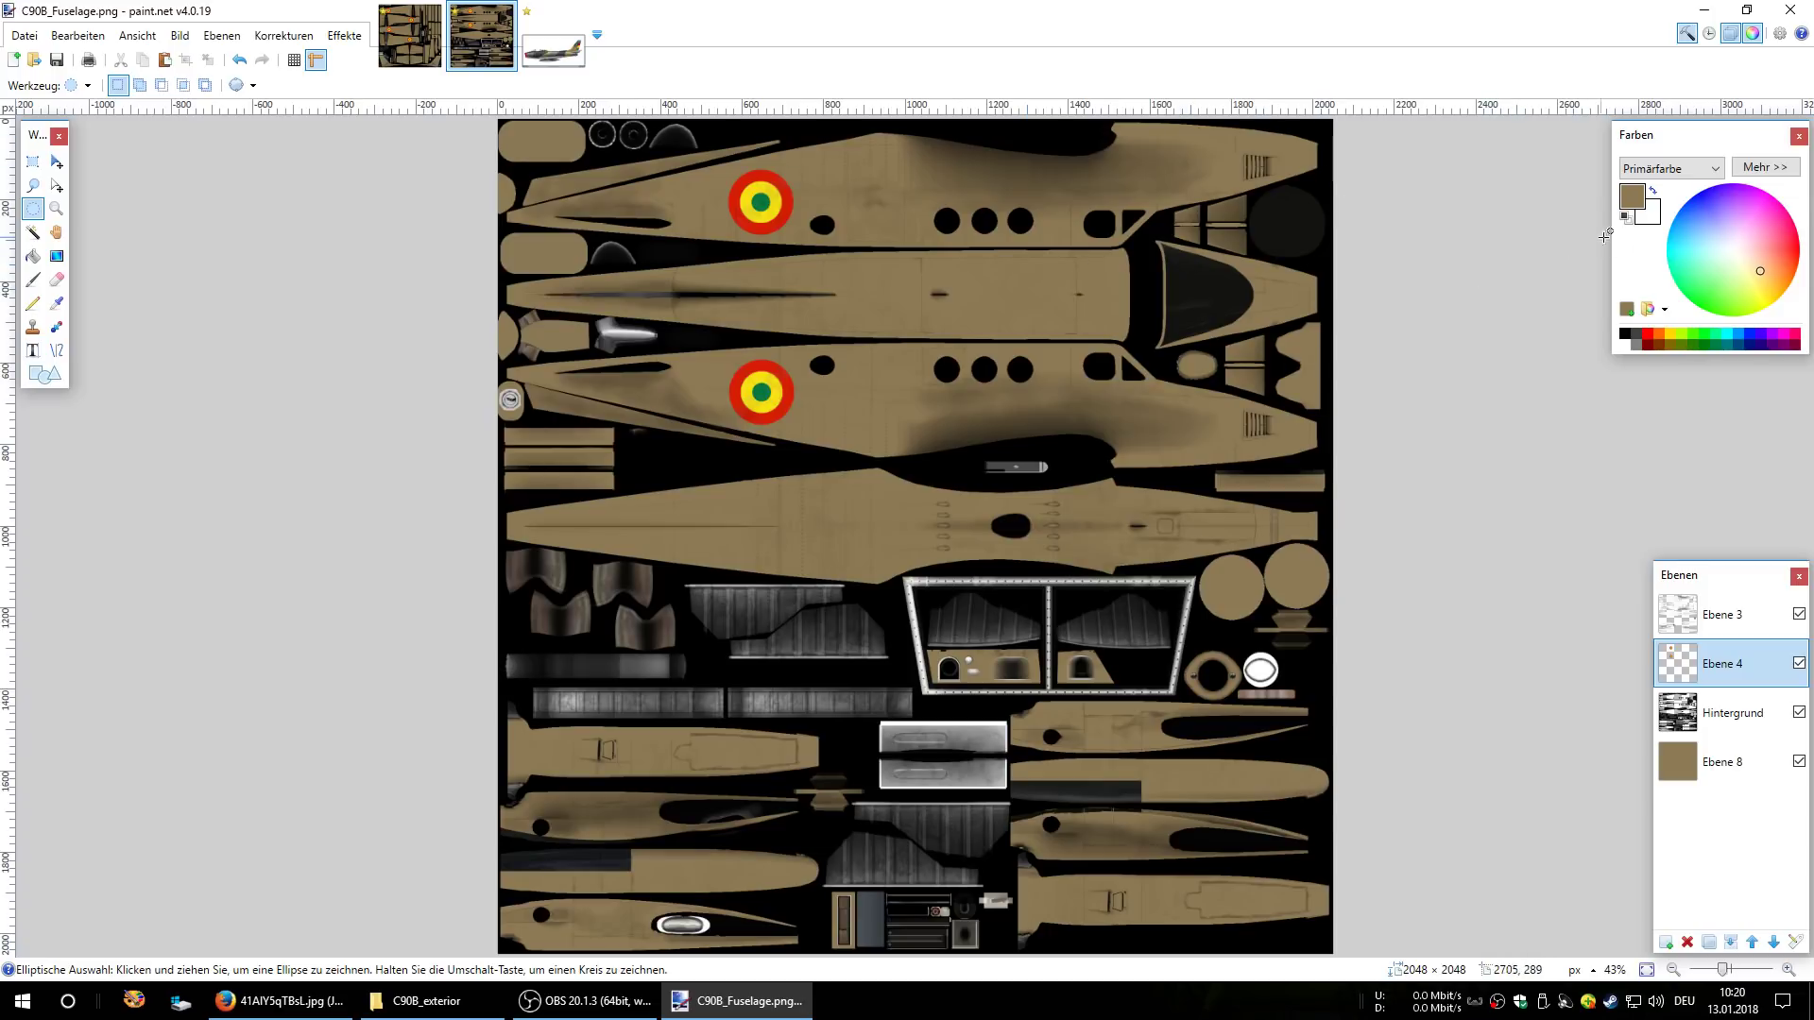
# - Make white the primary colour and set the Text tool's font to Arial Black
pyautogui.click(1651, 192)
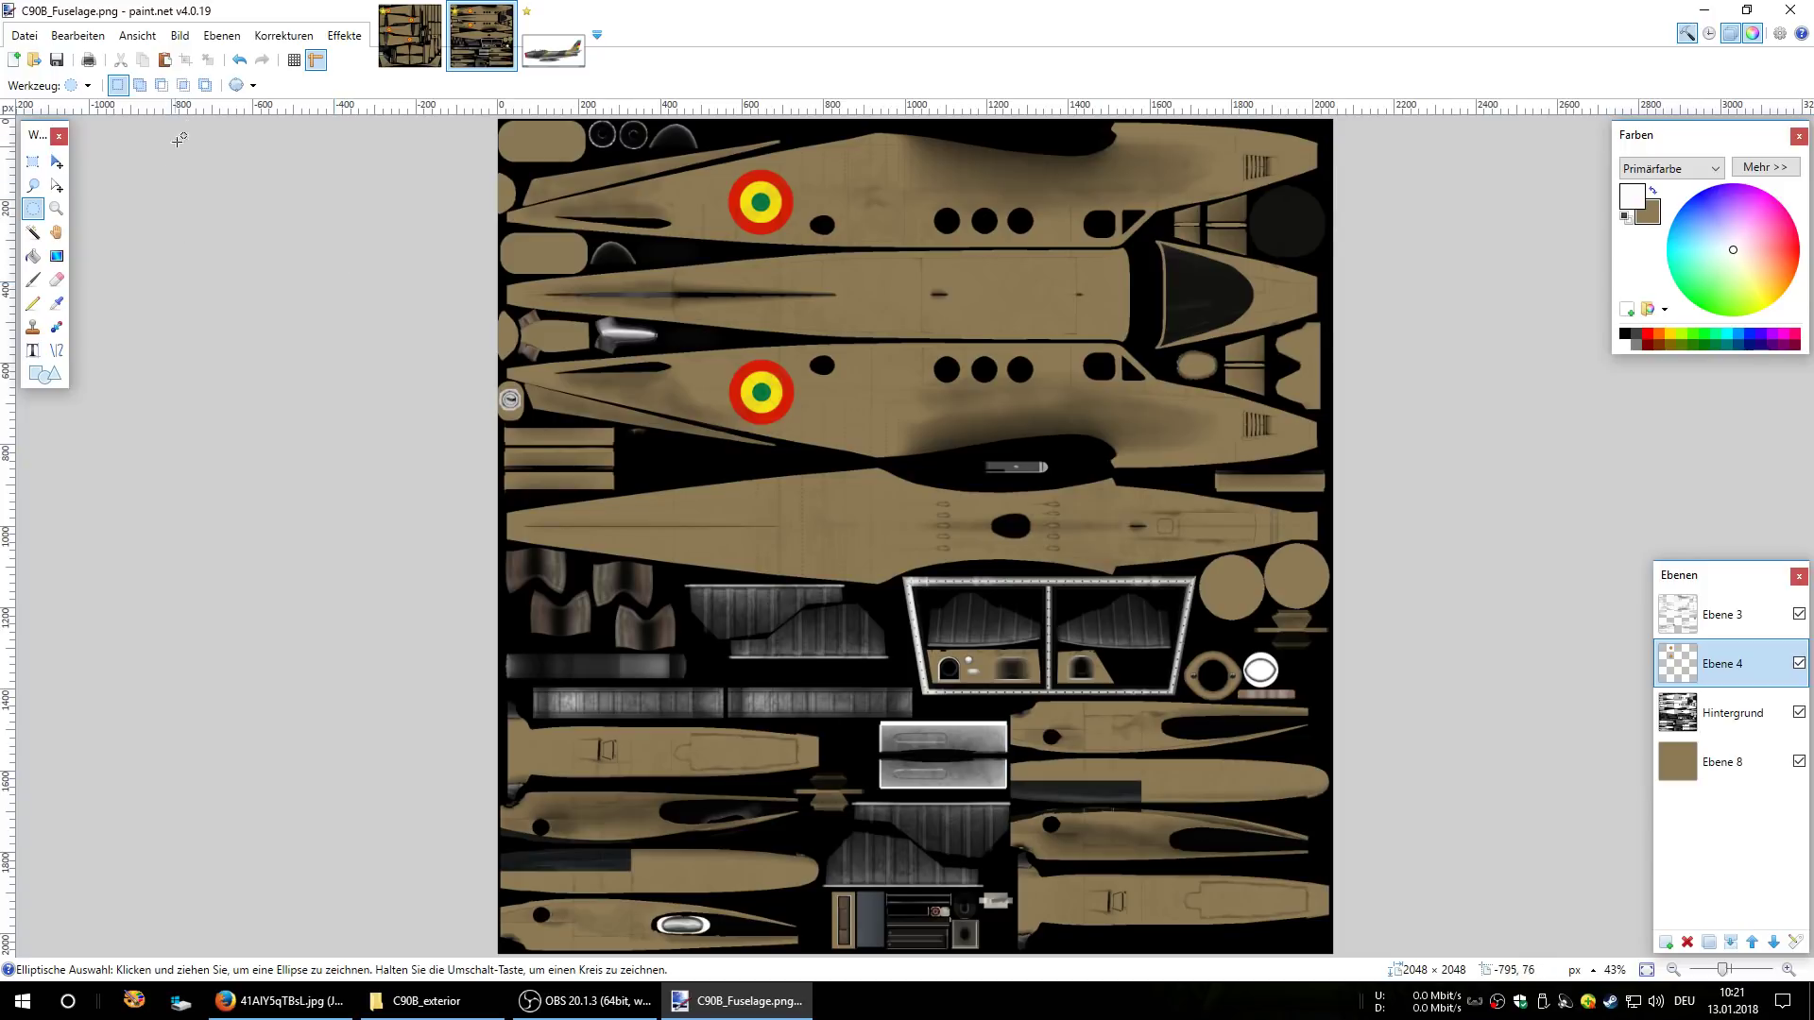
pyautogui.click(32, 350)
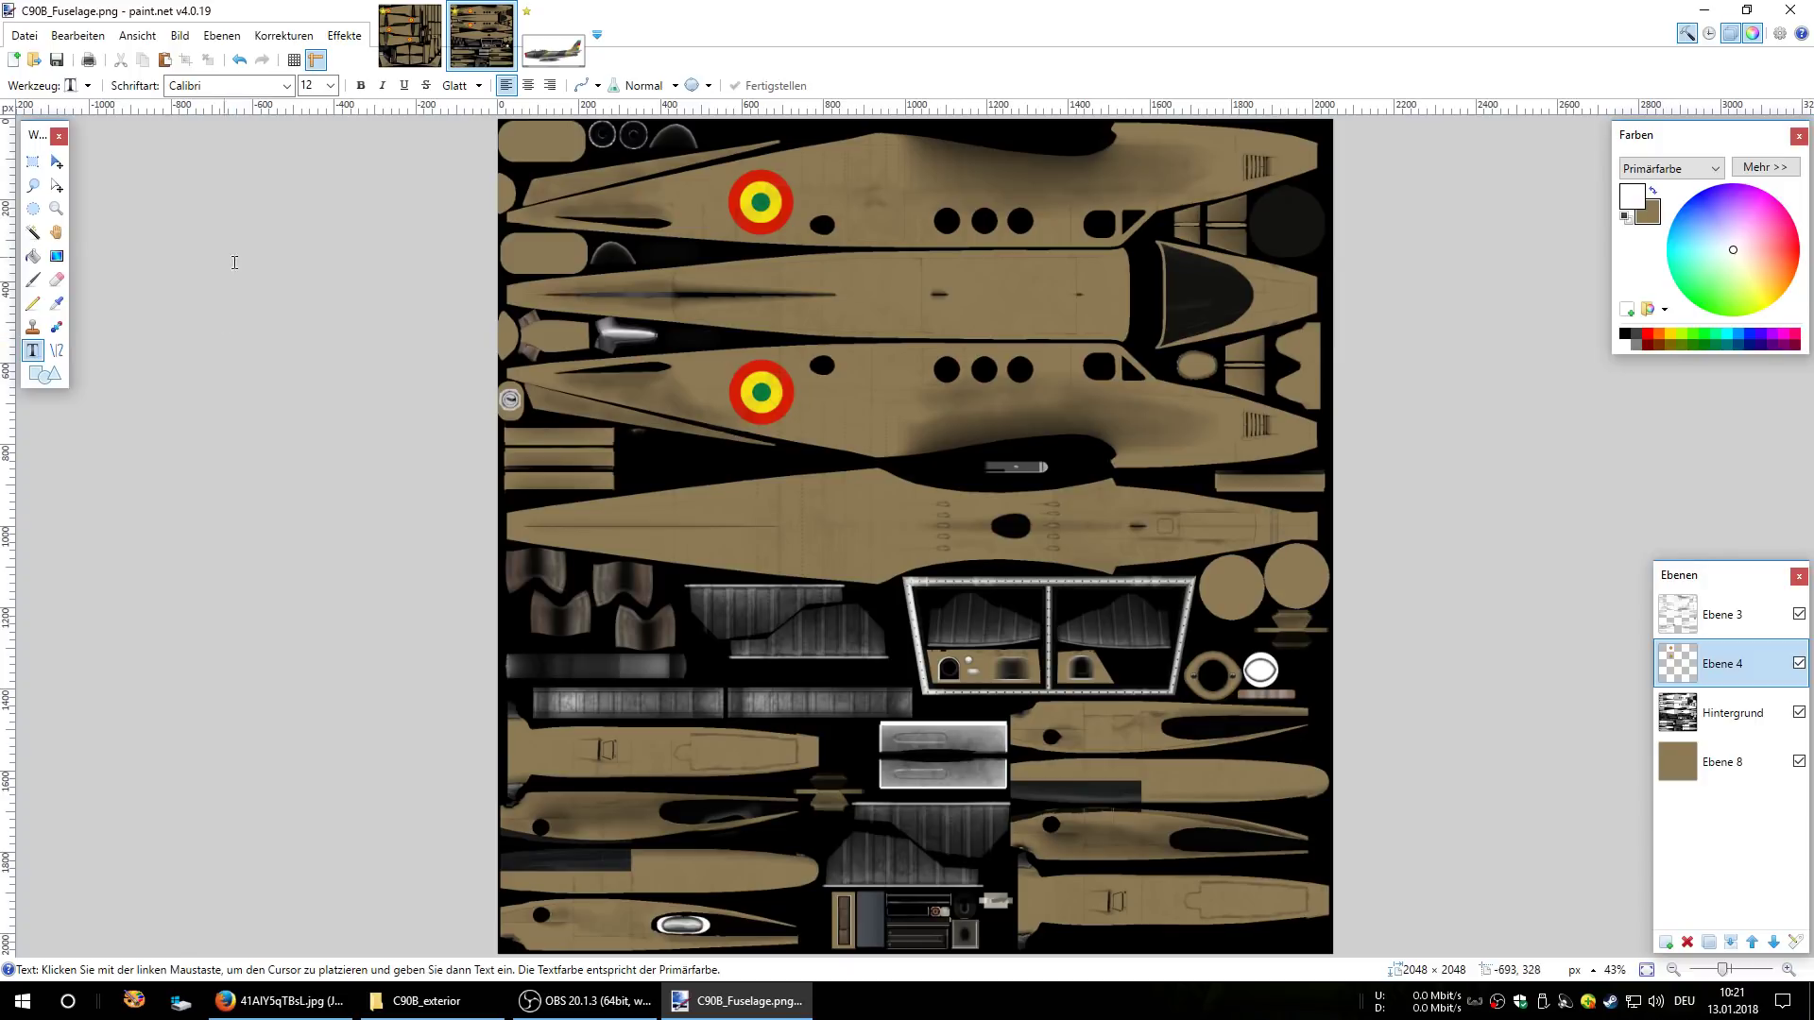
pyautogui.click(286, 85)
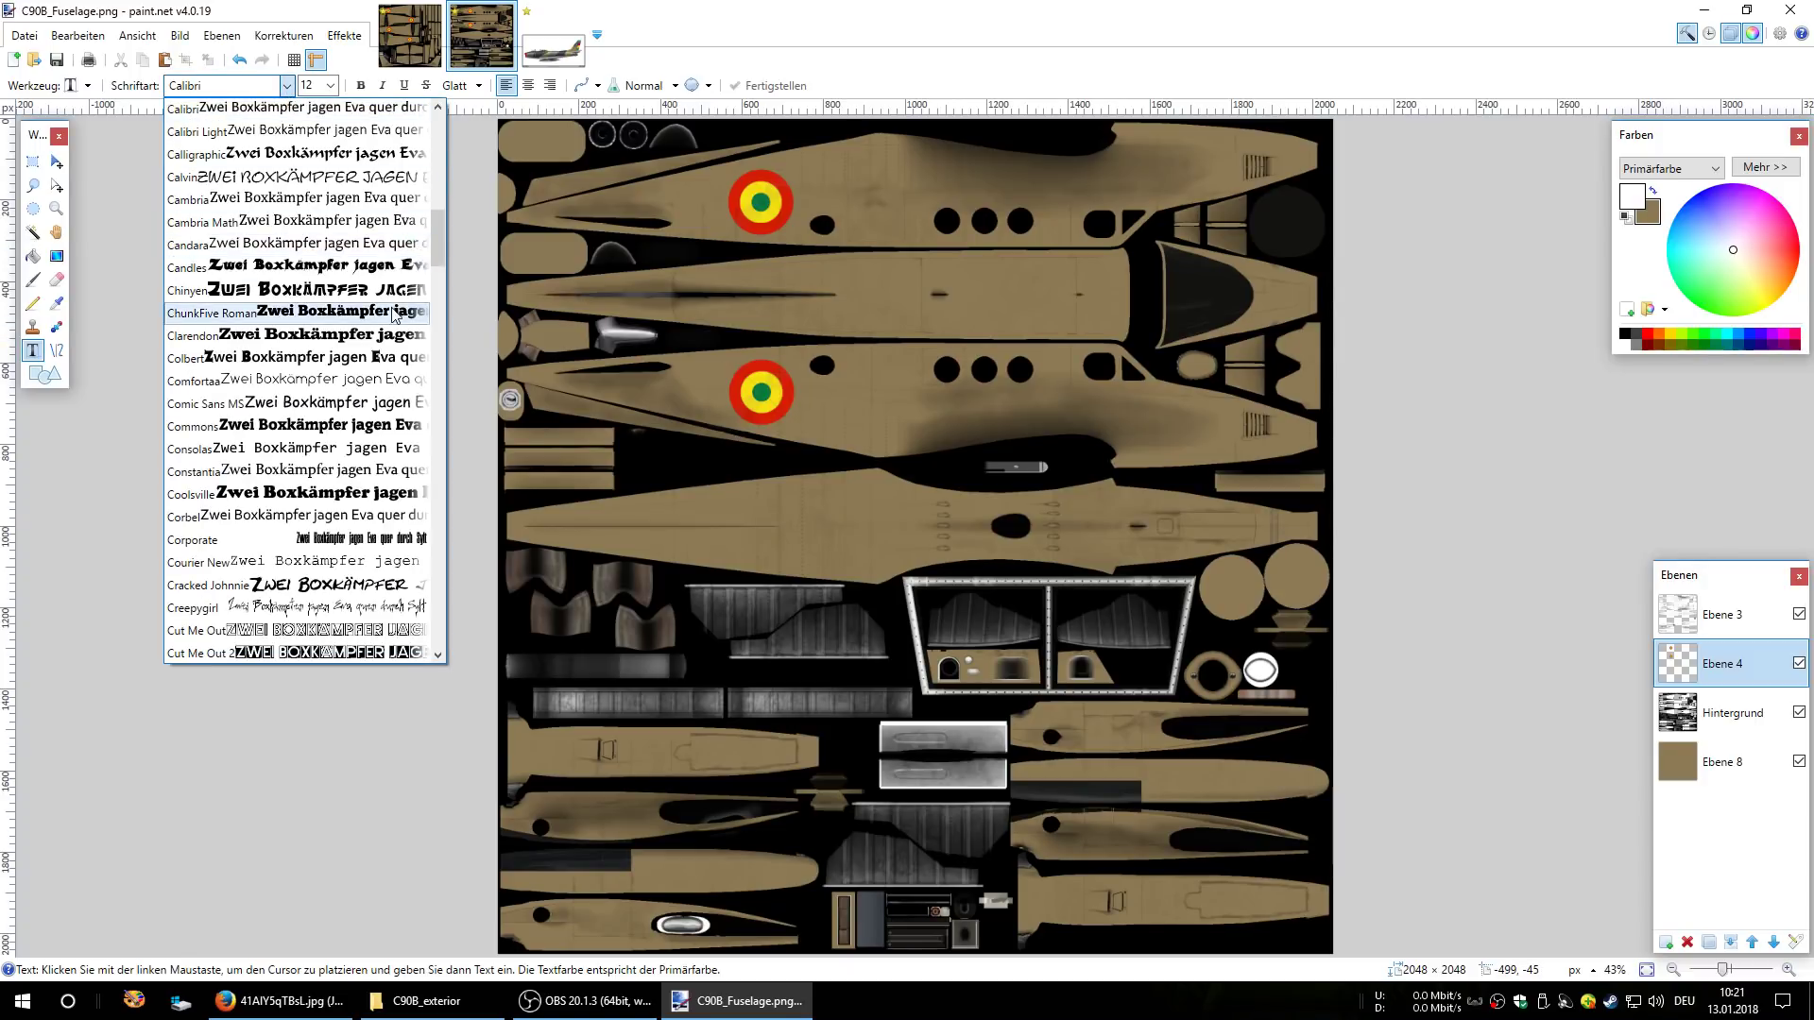
pyautogui.moveTo(437, 242); pyautogui.dragTo(437, 166)
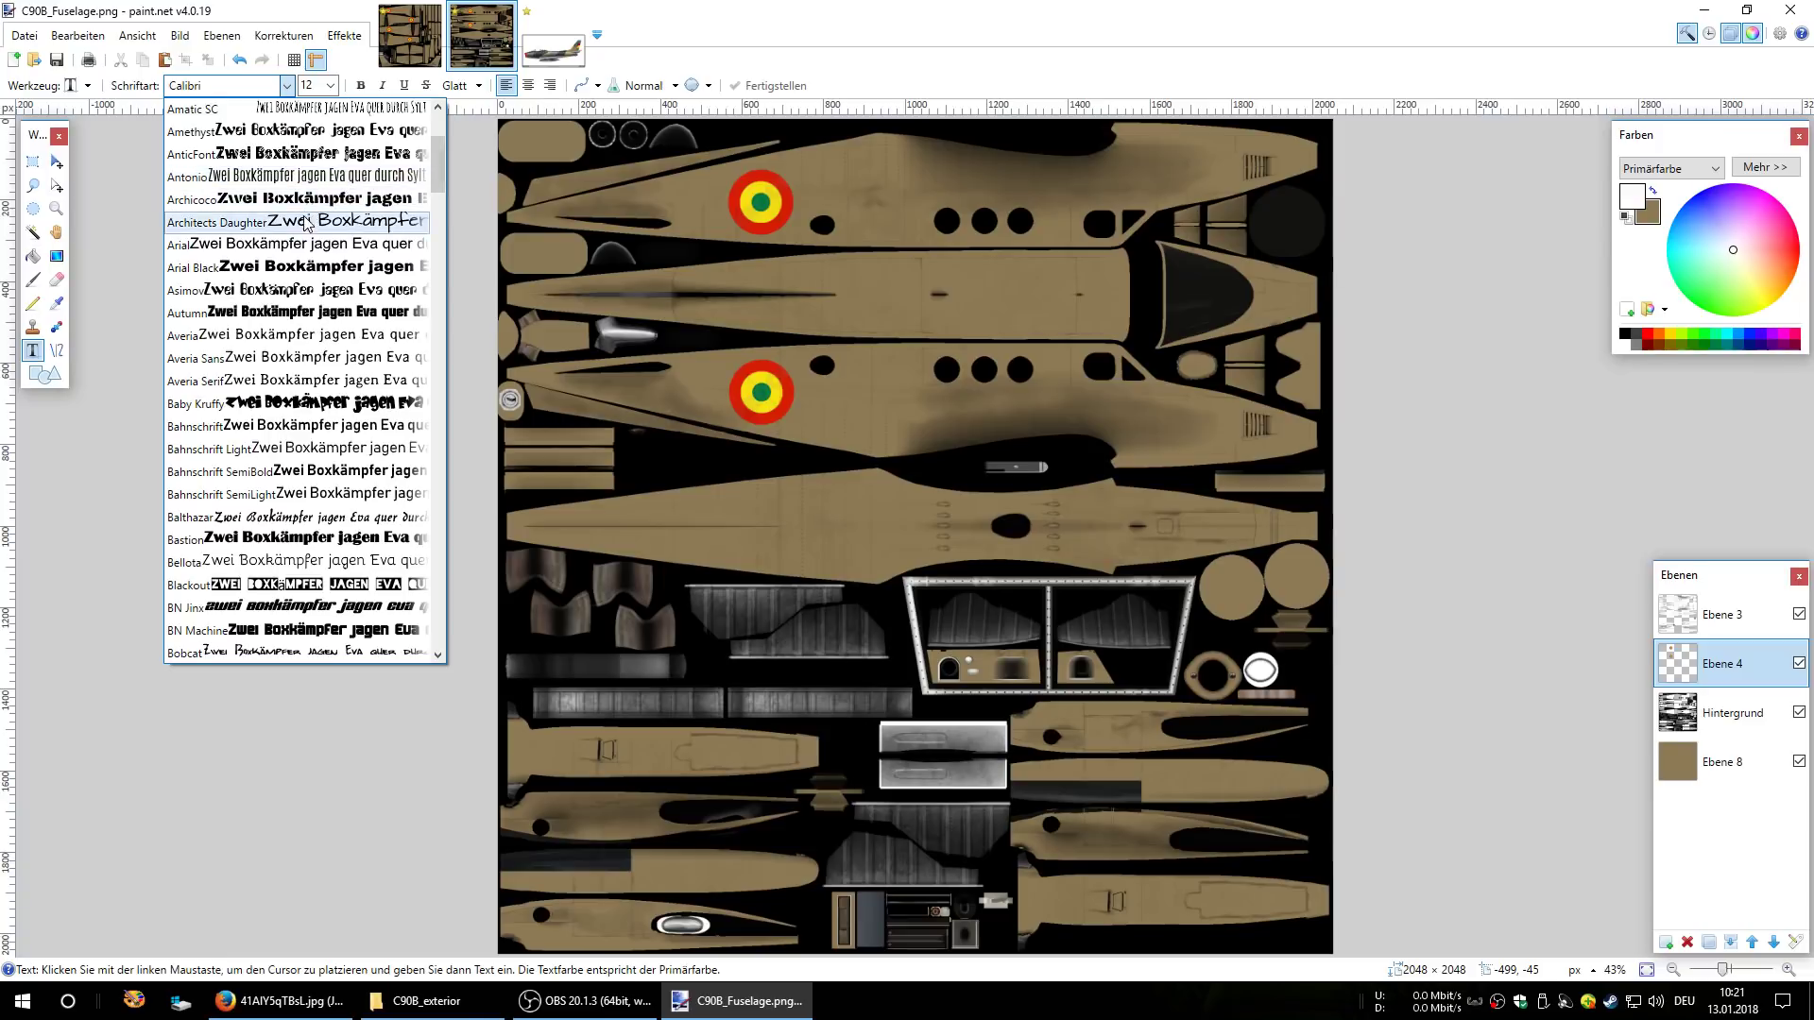
pyautogui.click(276, 263)
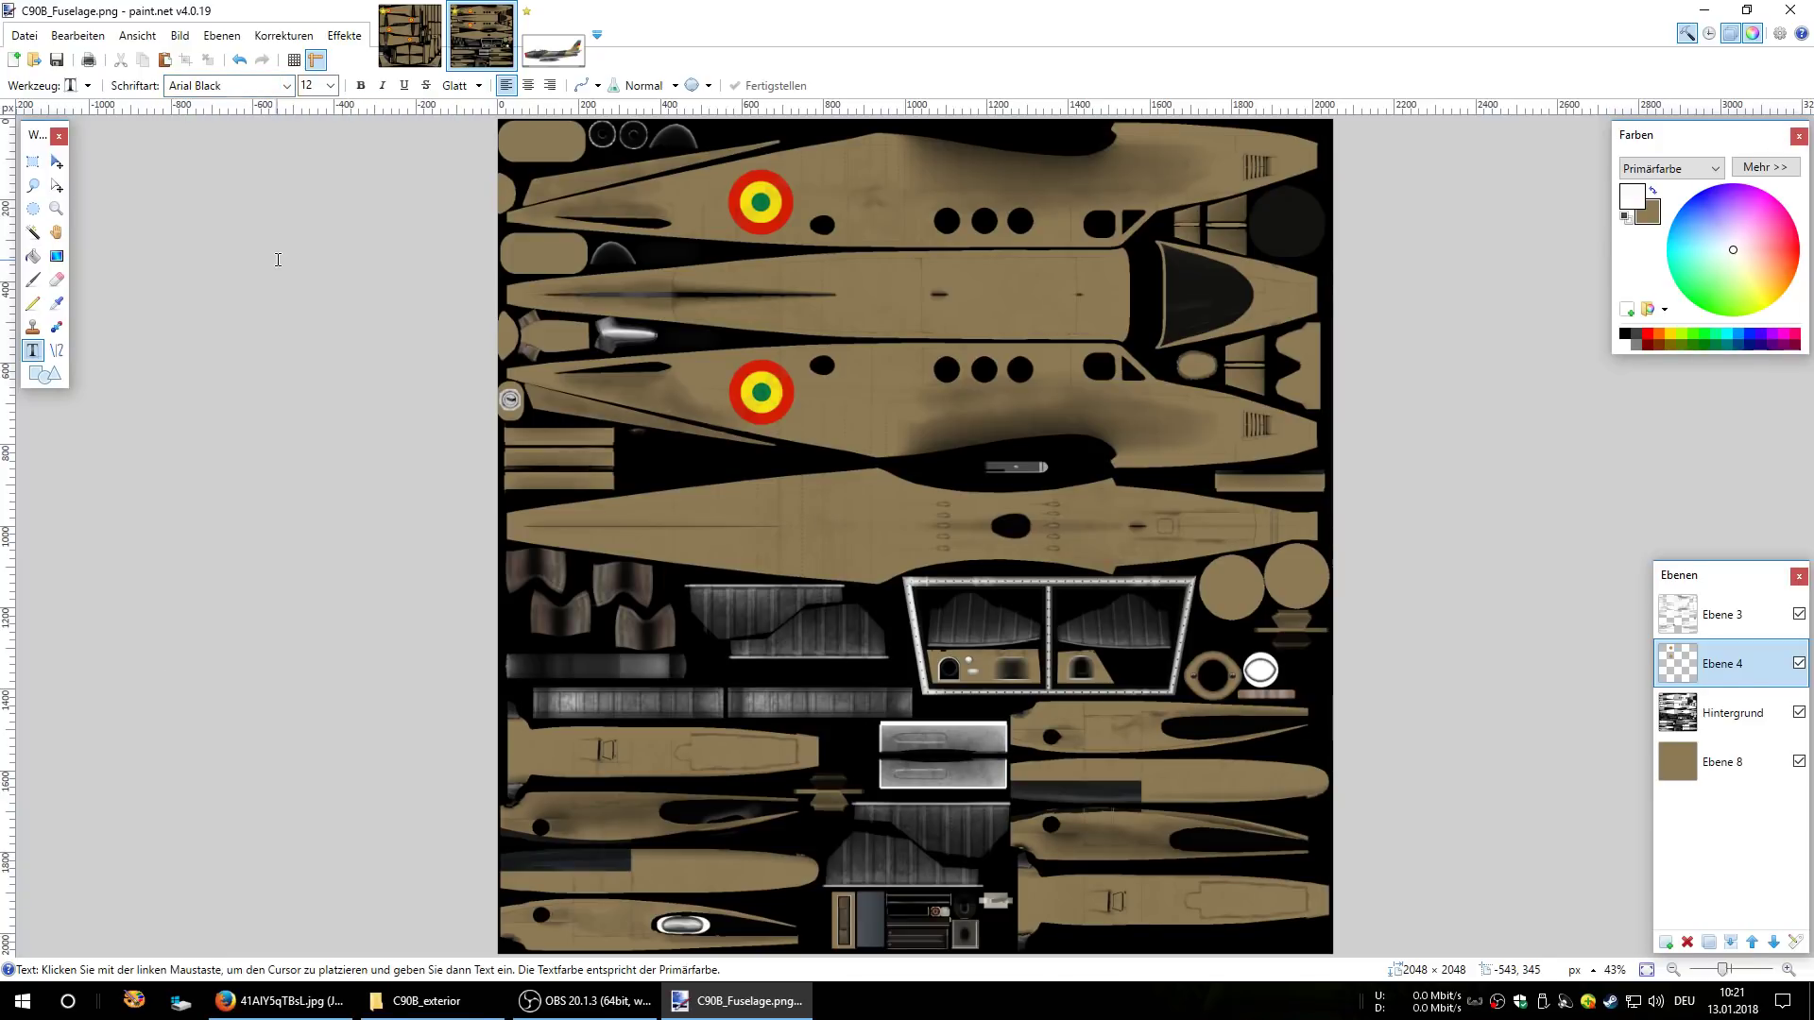
# - Add the letters X and VF, separated by a wide gap, beside the lower fuselage side's roundel at font size 84
pyautogui.click(831, 409)
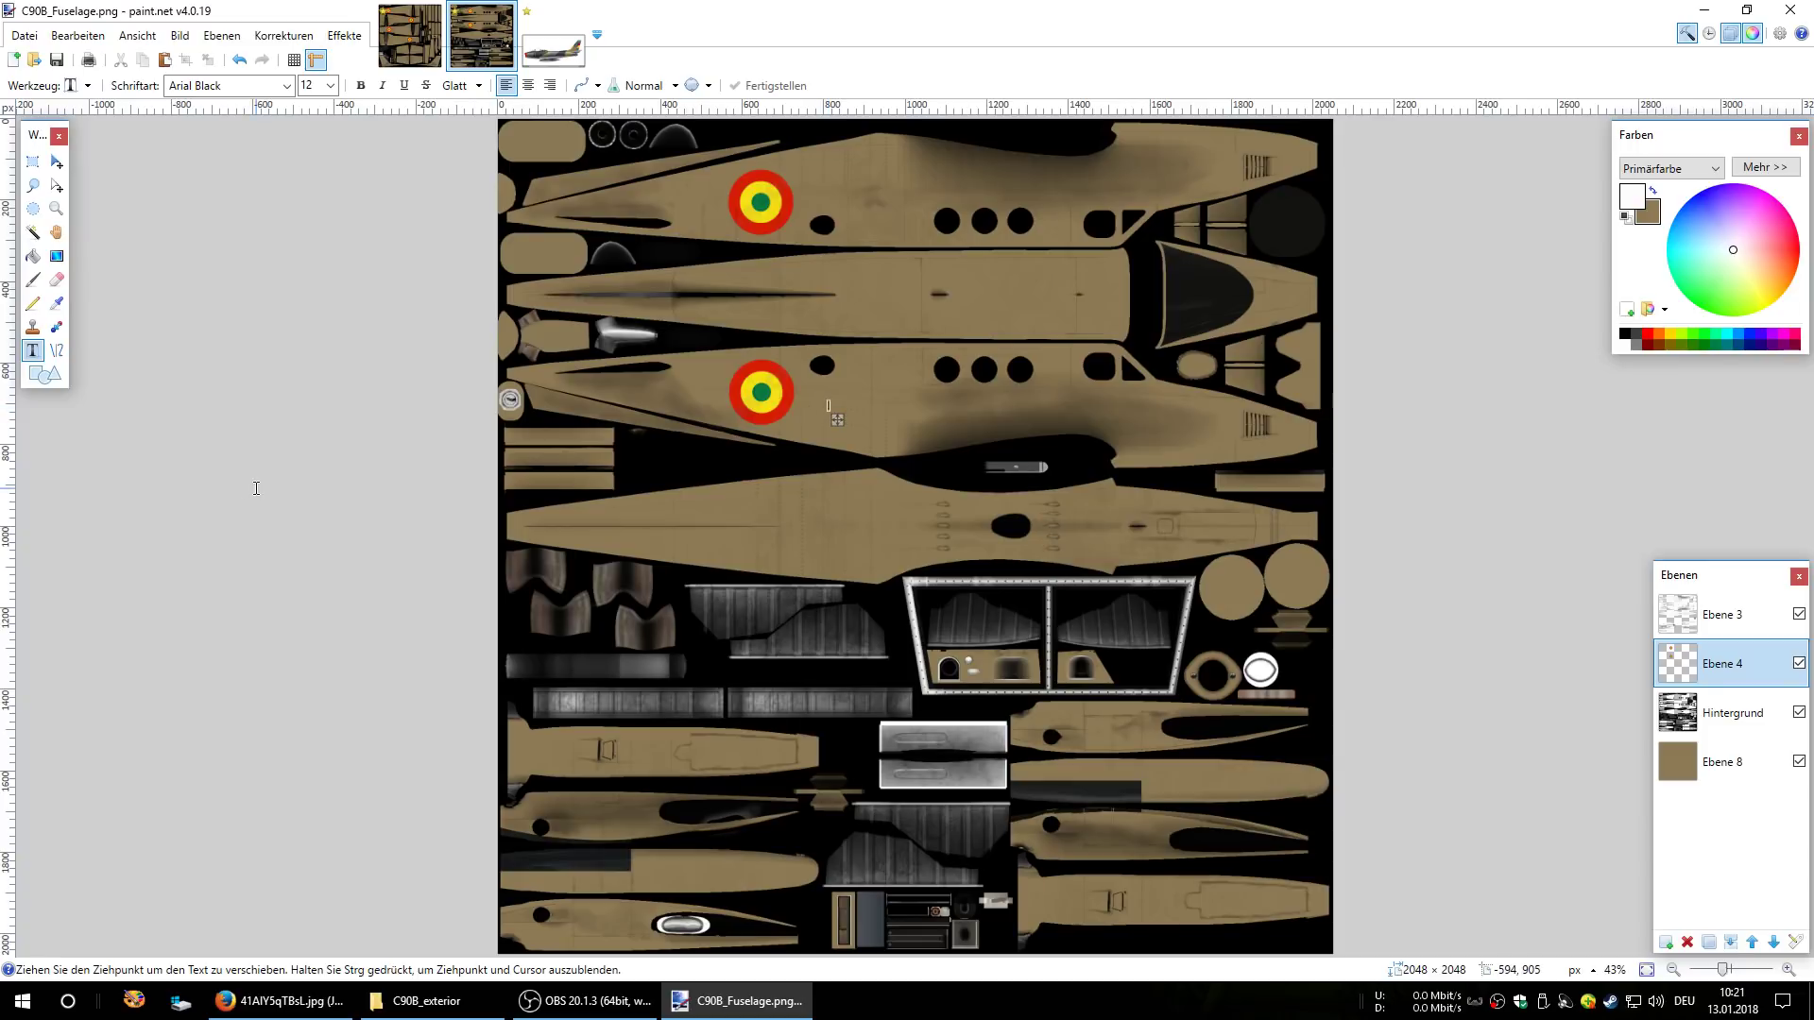
pyautogui.write('FA')
pyautogui.click(331, 86)
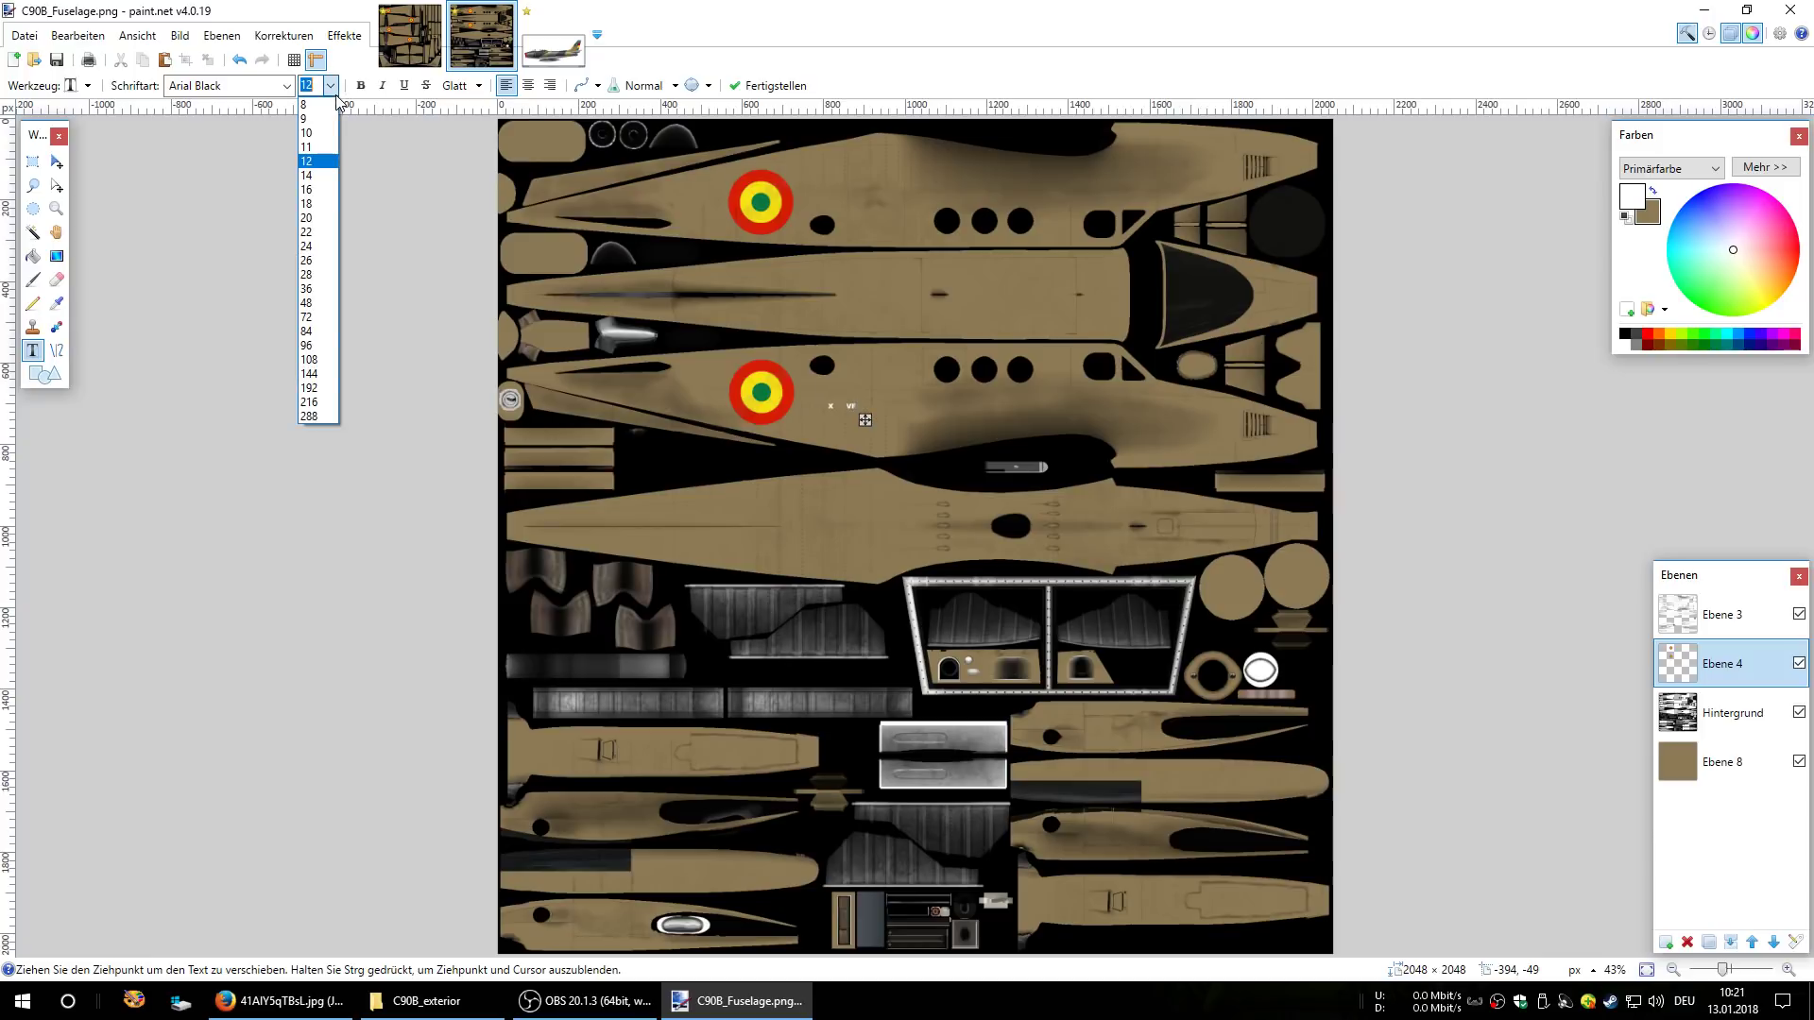
pyautogui.click(320, 330)
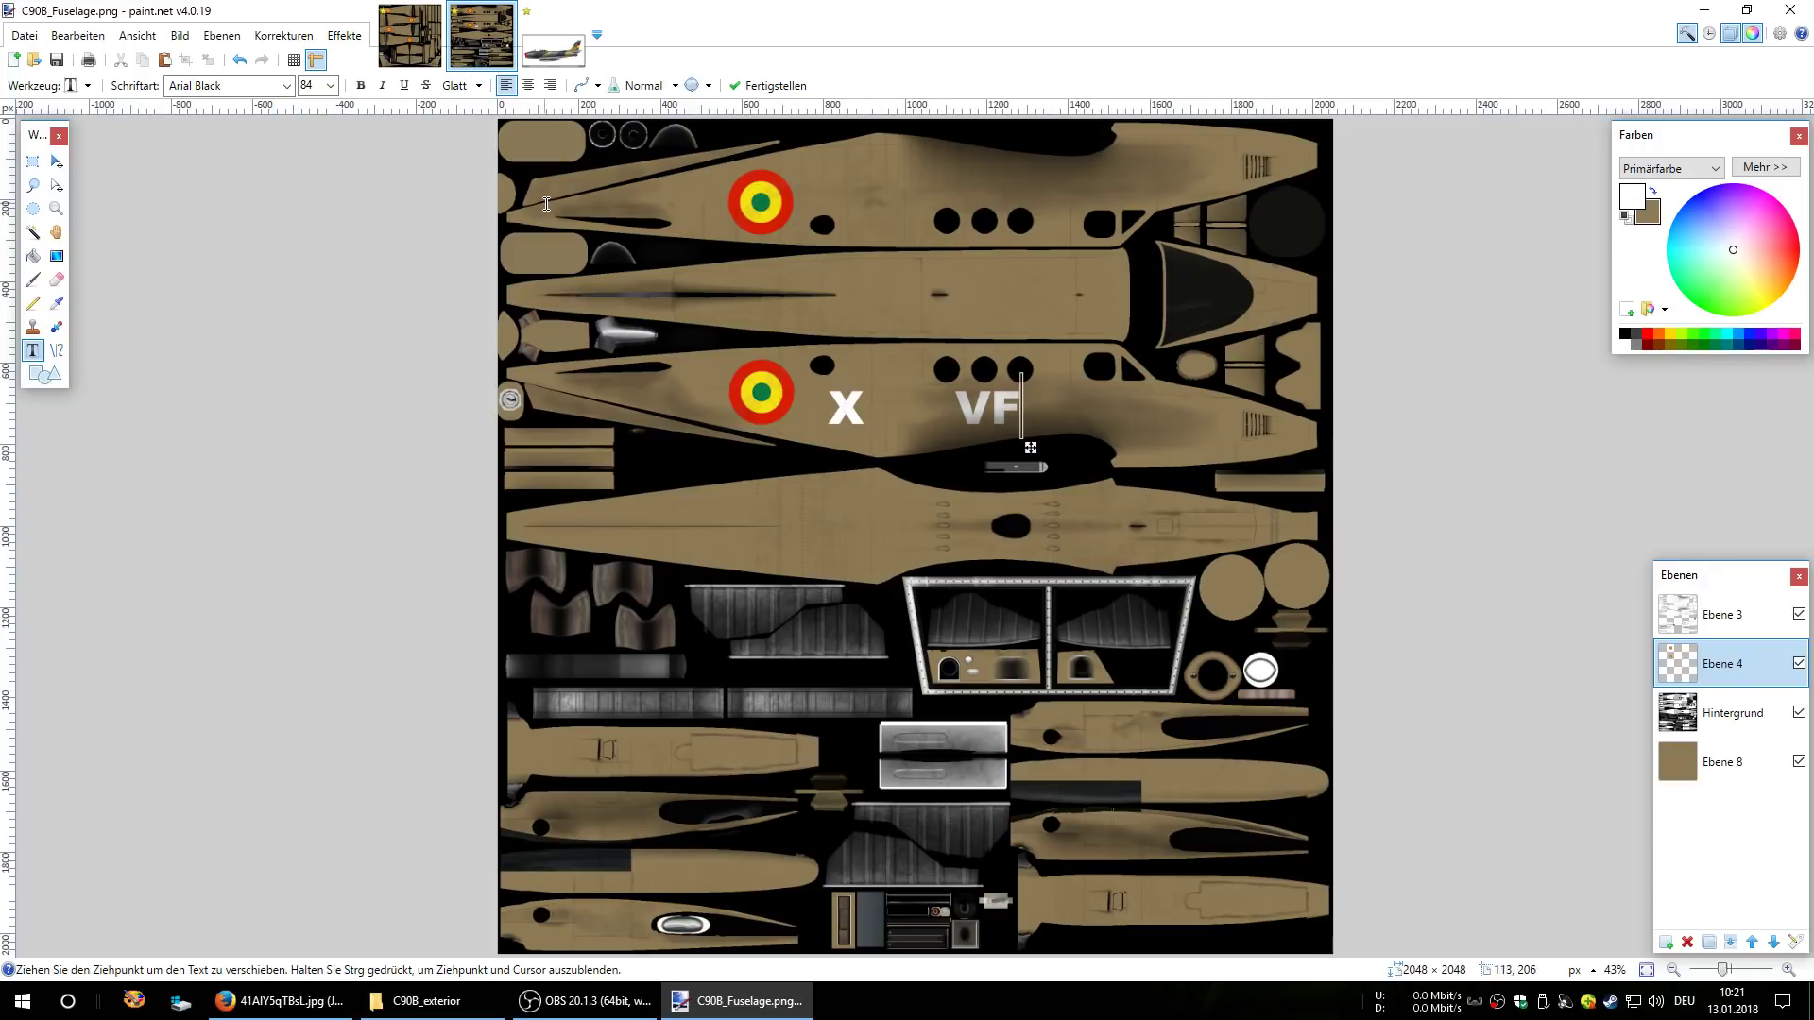
# - Narrow the gap between X and VF and move the text so the letters flank the roundel on the lower fuselage side
pyautogui.press('Home')
pyautogui.press('BackSpace')
pyautogui.press('BackSpace')
pyautogui.press('BackSpace')
pyautogui.press('BackSpace')
pyautogui.press('BackSpace')
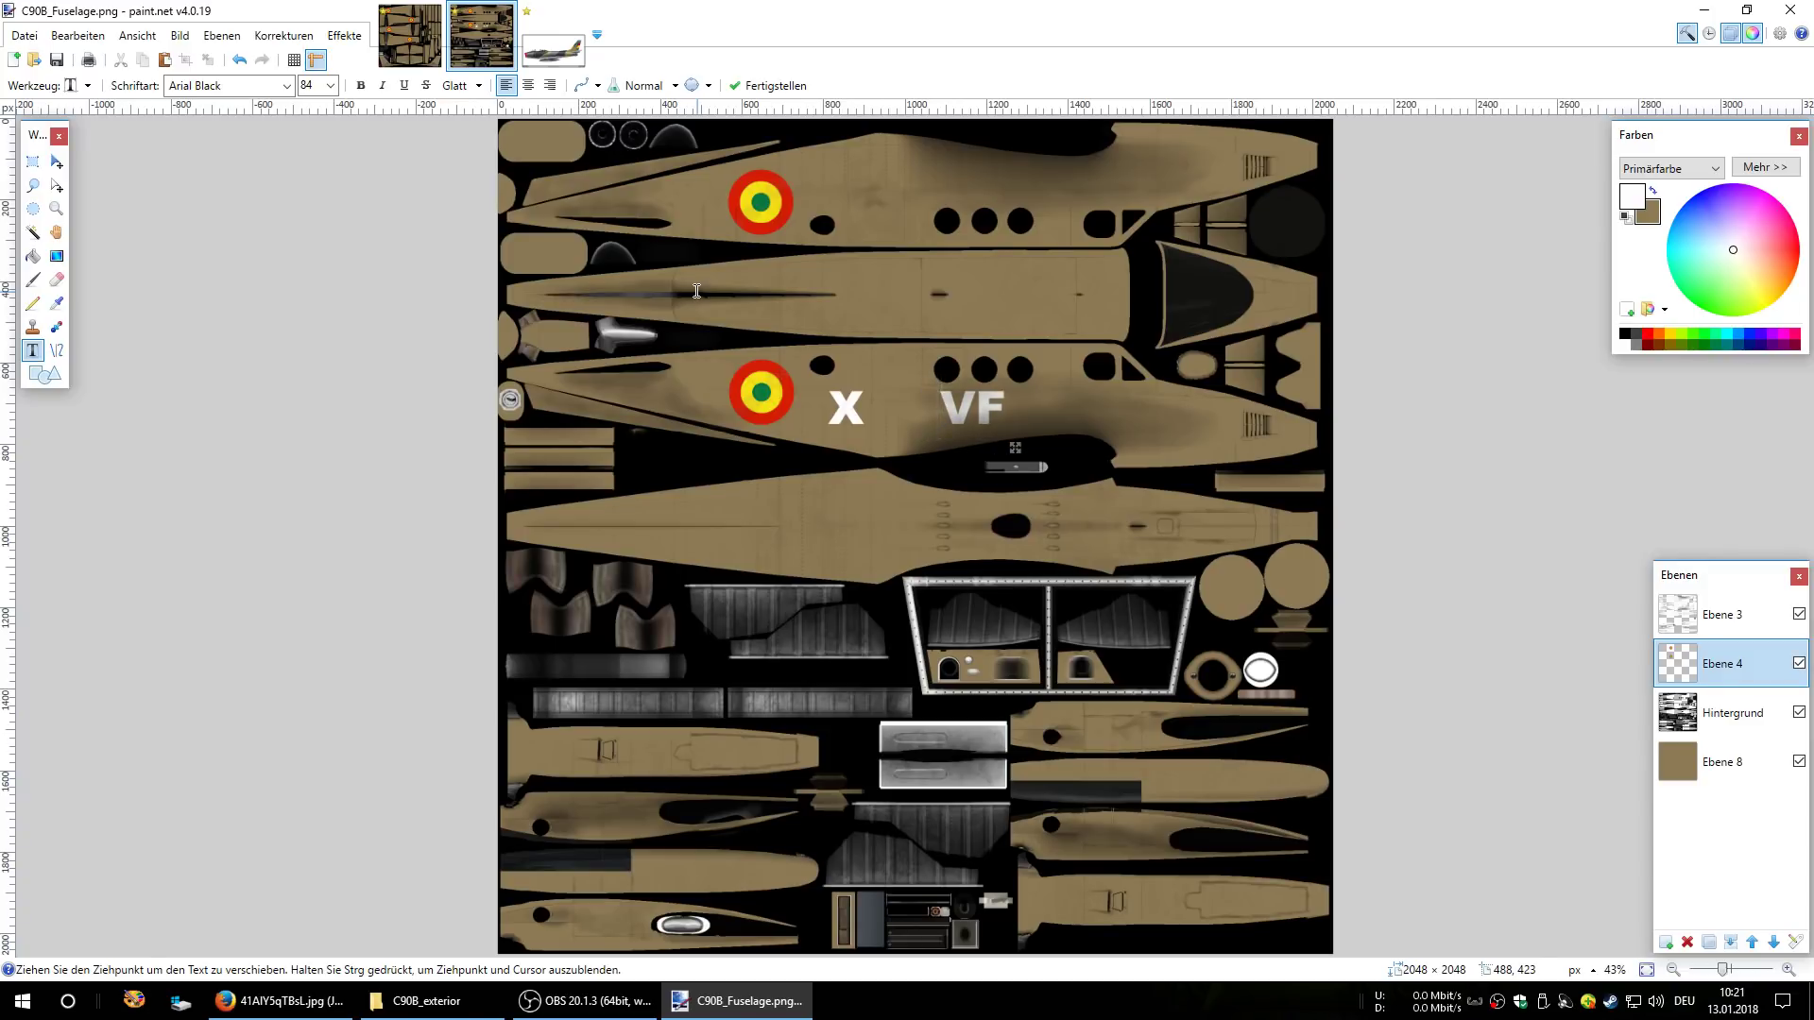
pyautogui.moveTo(1014, 447); pyautogui.dragTo(877, 437)
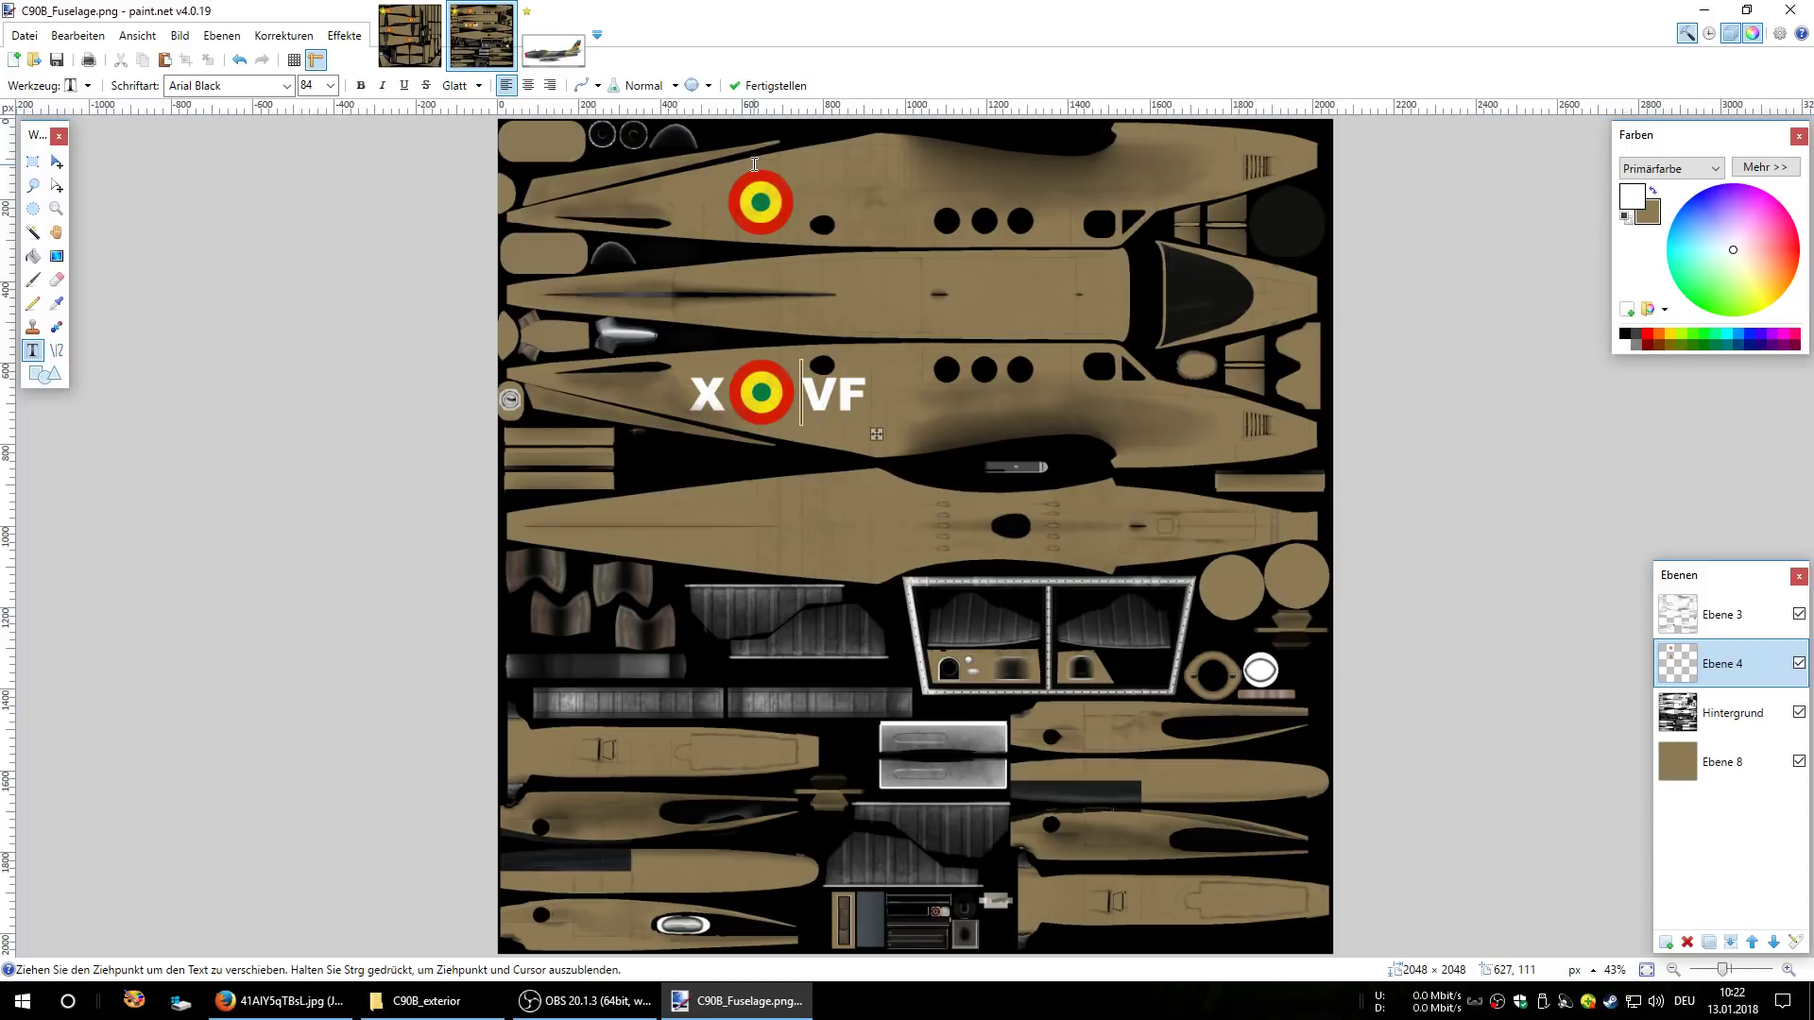
# - Cut out the roundel on the upper fuselage side view with a rectangular selection of about 311 × 265 pixels
pyautogui.click(32, 162)
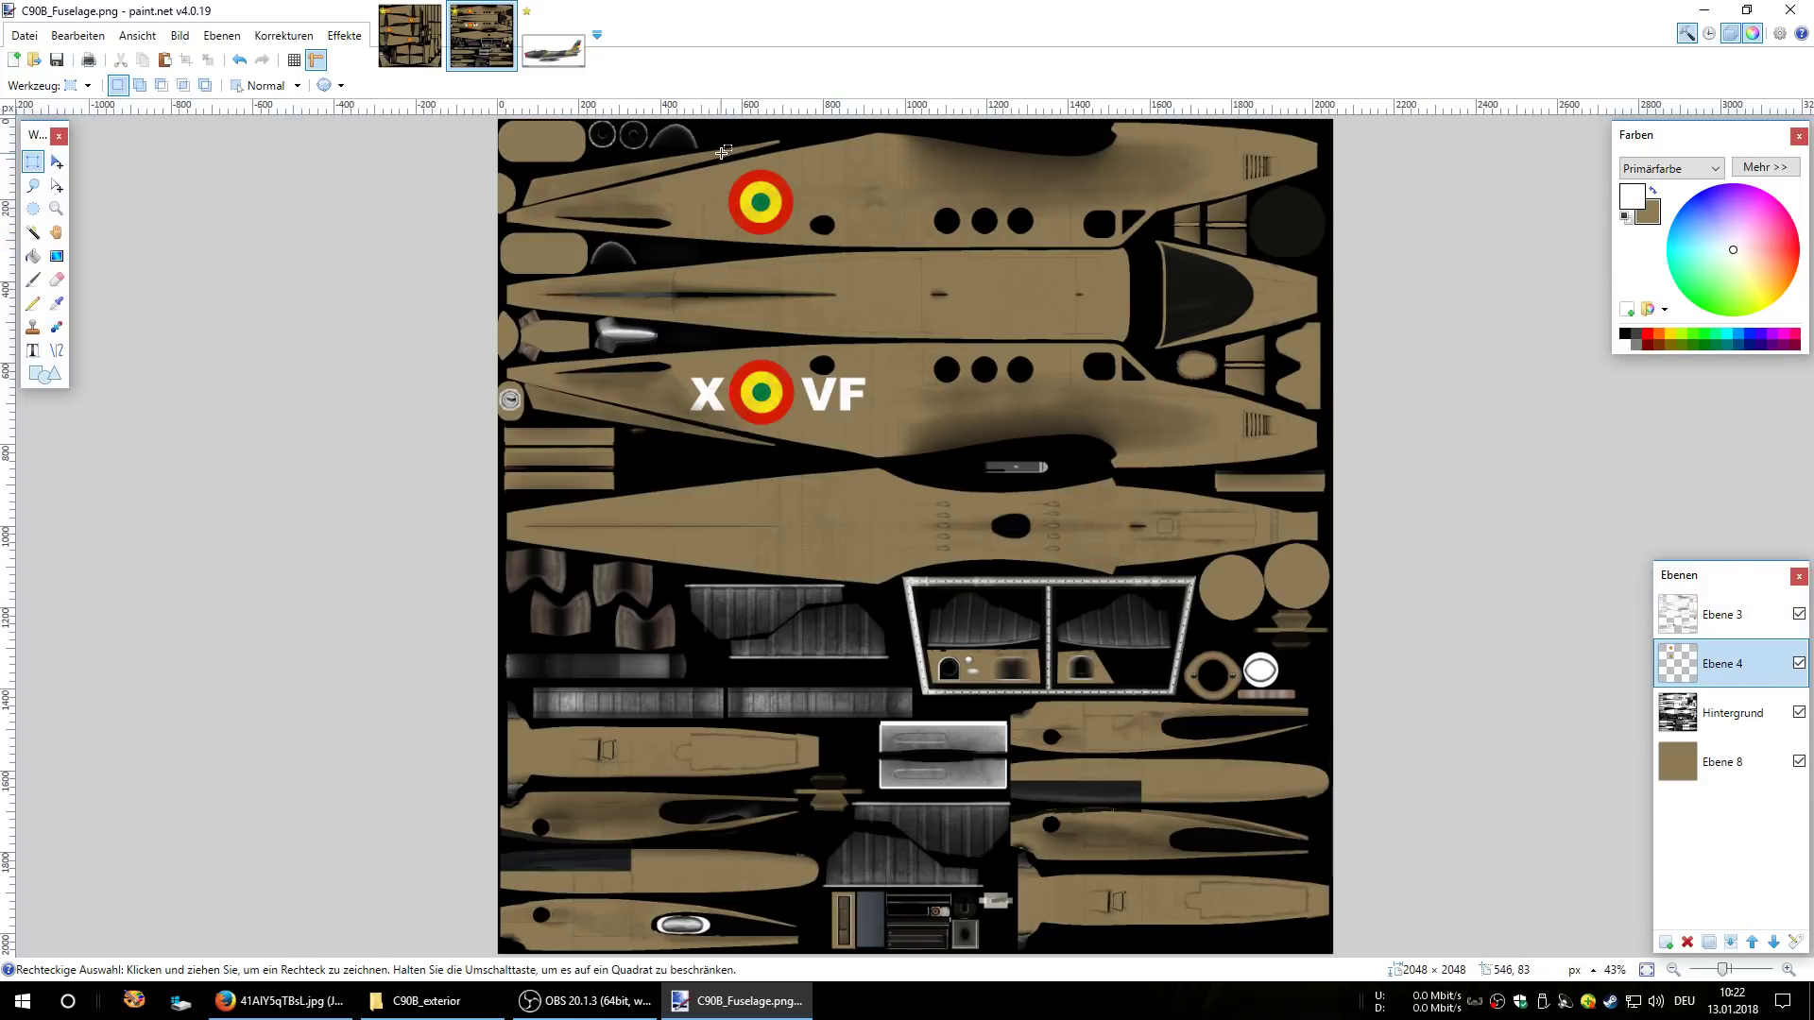
pyautogui.moveTo(714, 155); pyautogui.dragTo(841, 260)
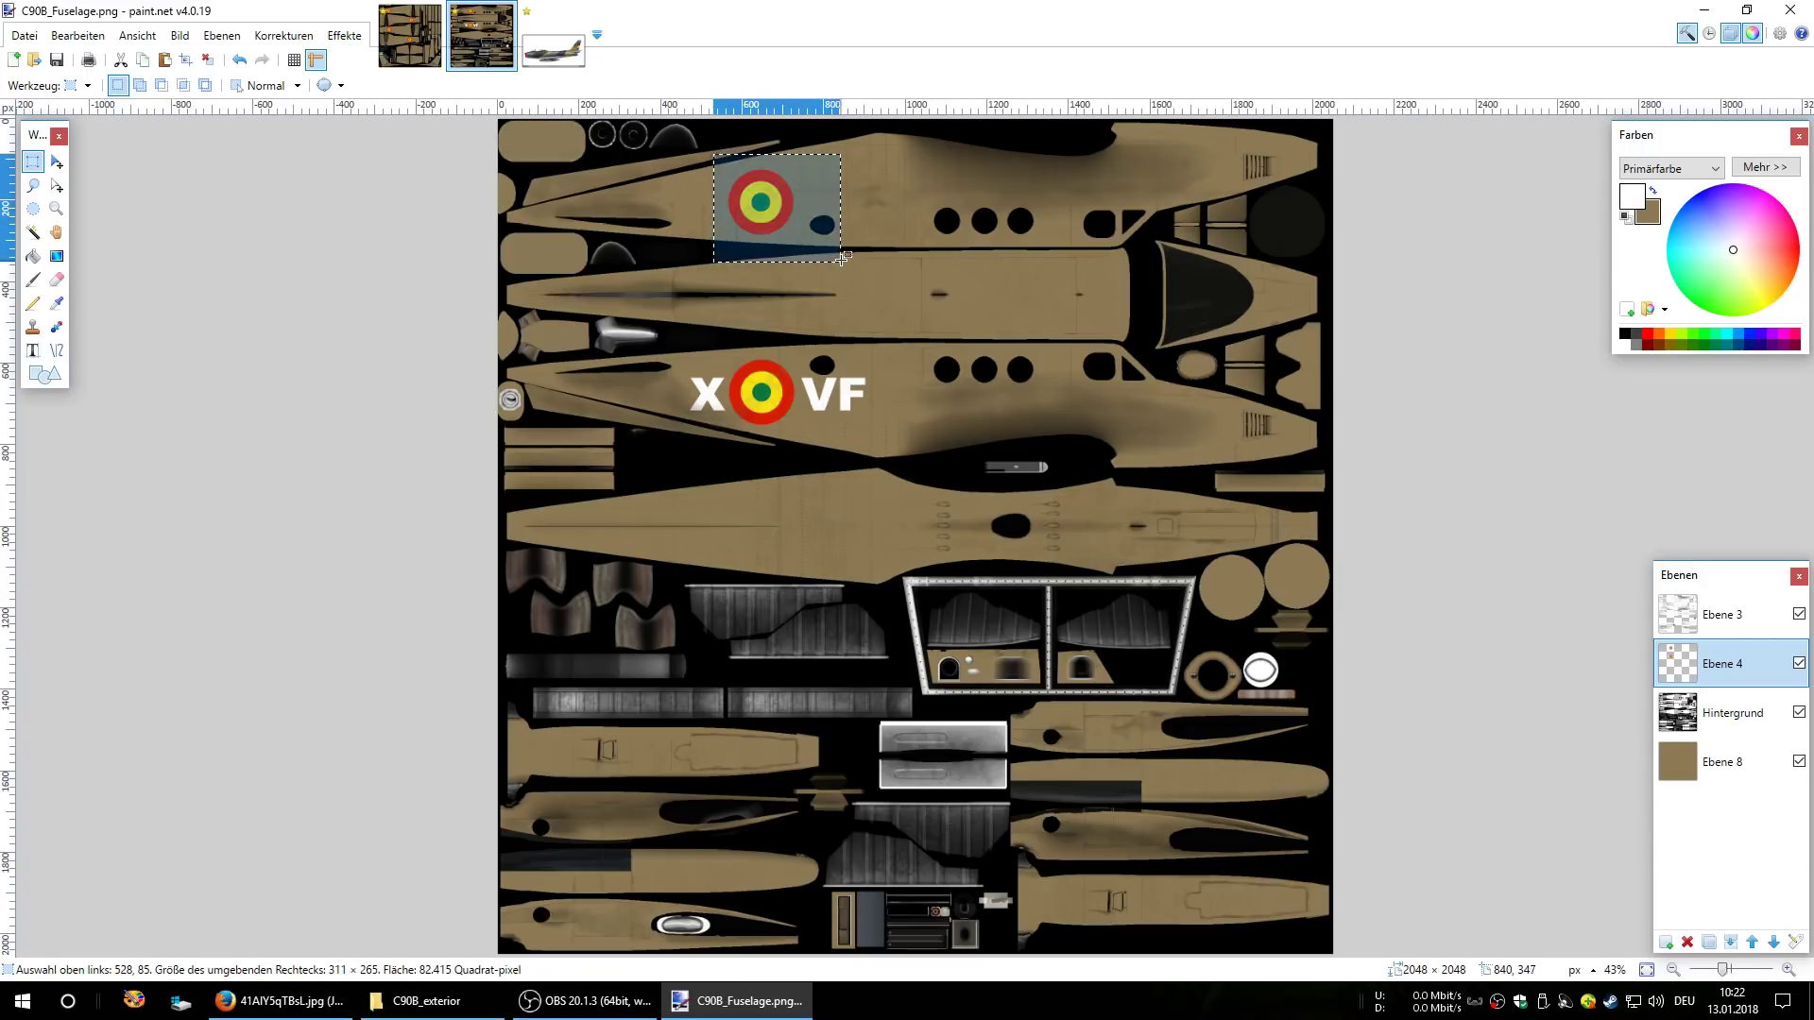
pyautogui.click(78, 35)
pyautogui.click(100, 105)
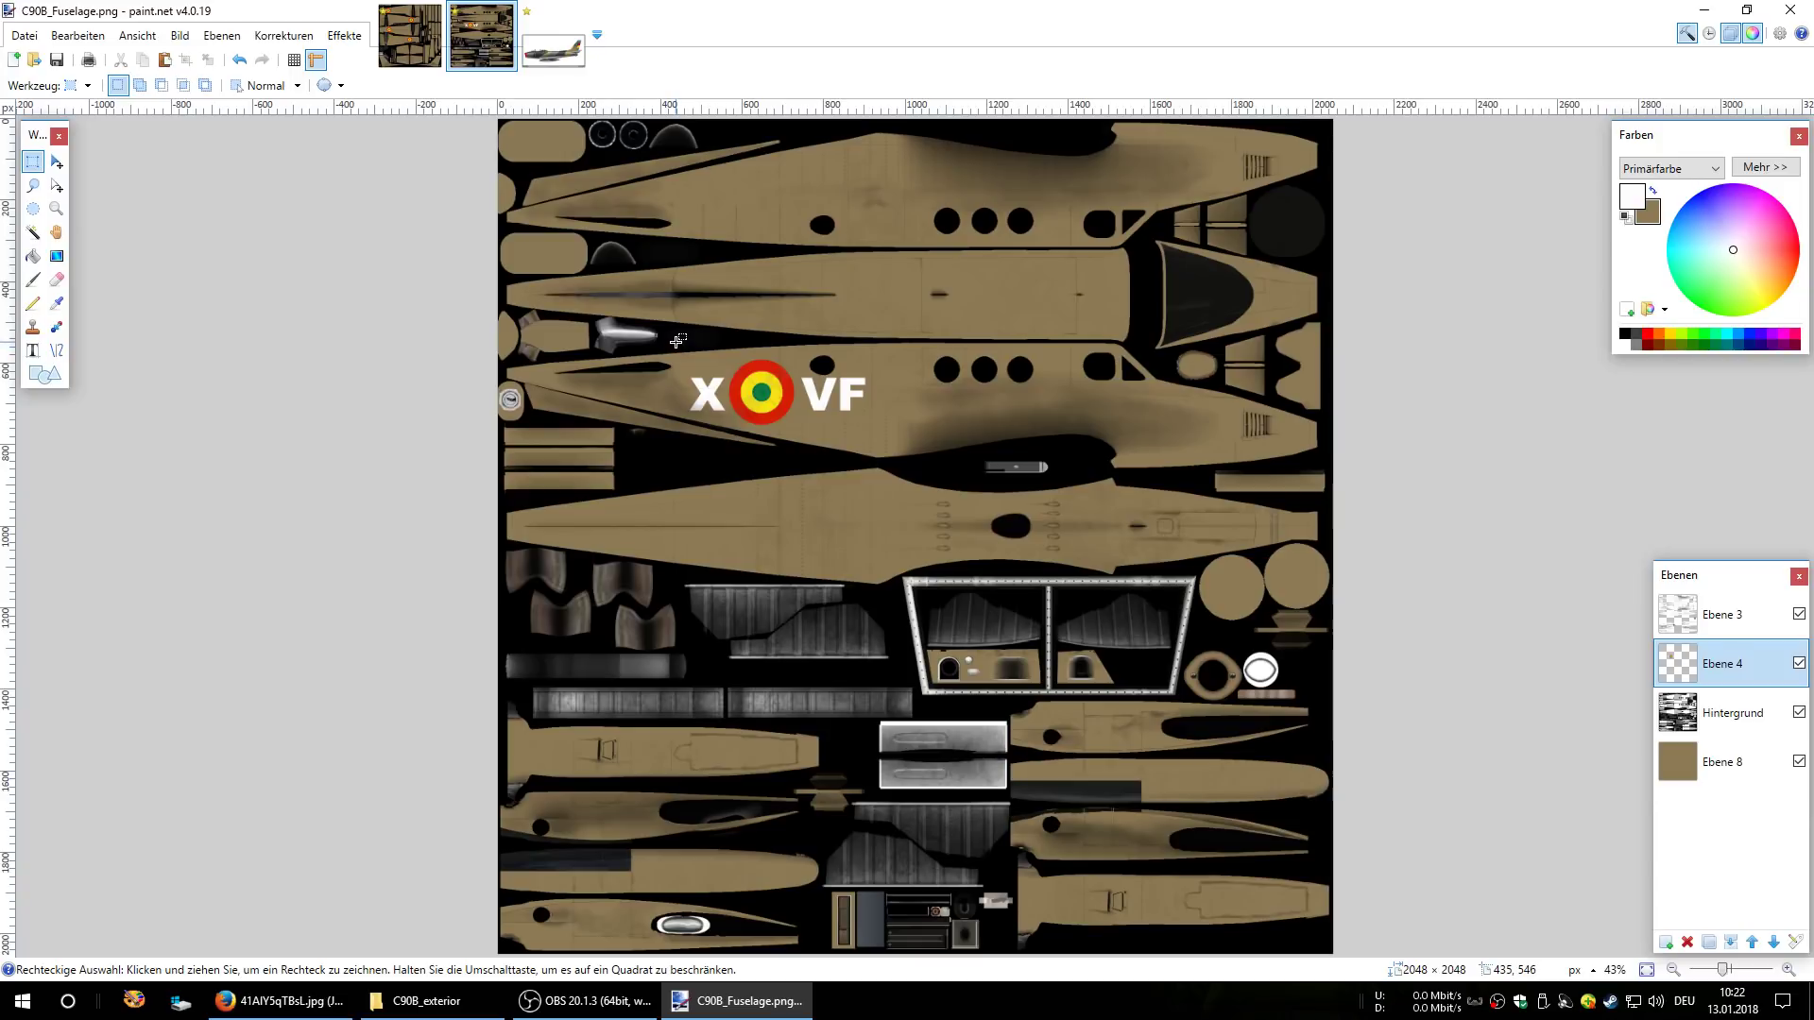
# - Copy the X, roundel and VF on the lower fuselage side with a selection of about 527 × 251 pixels and paste the copy
pyautogui.moveTo(676, 343); pyautogui.dragTo(890, 445)
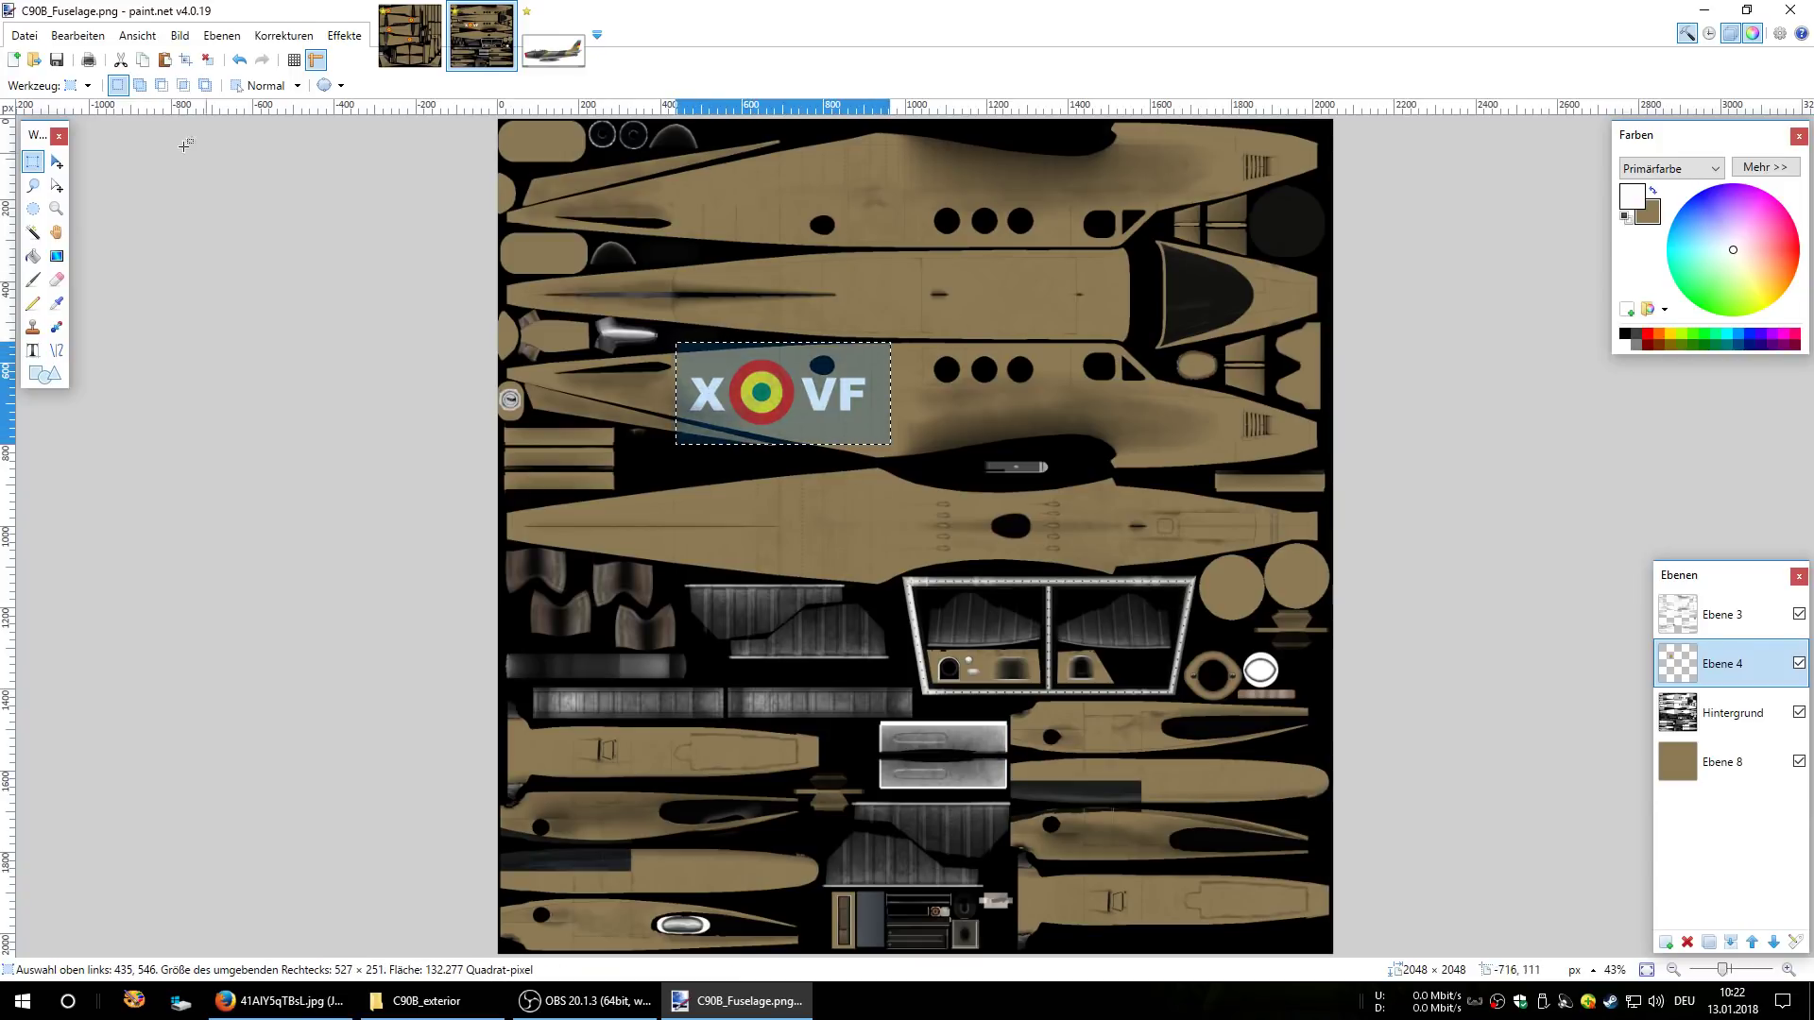
pyautogui.click(53, 42)
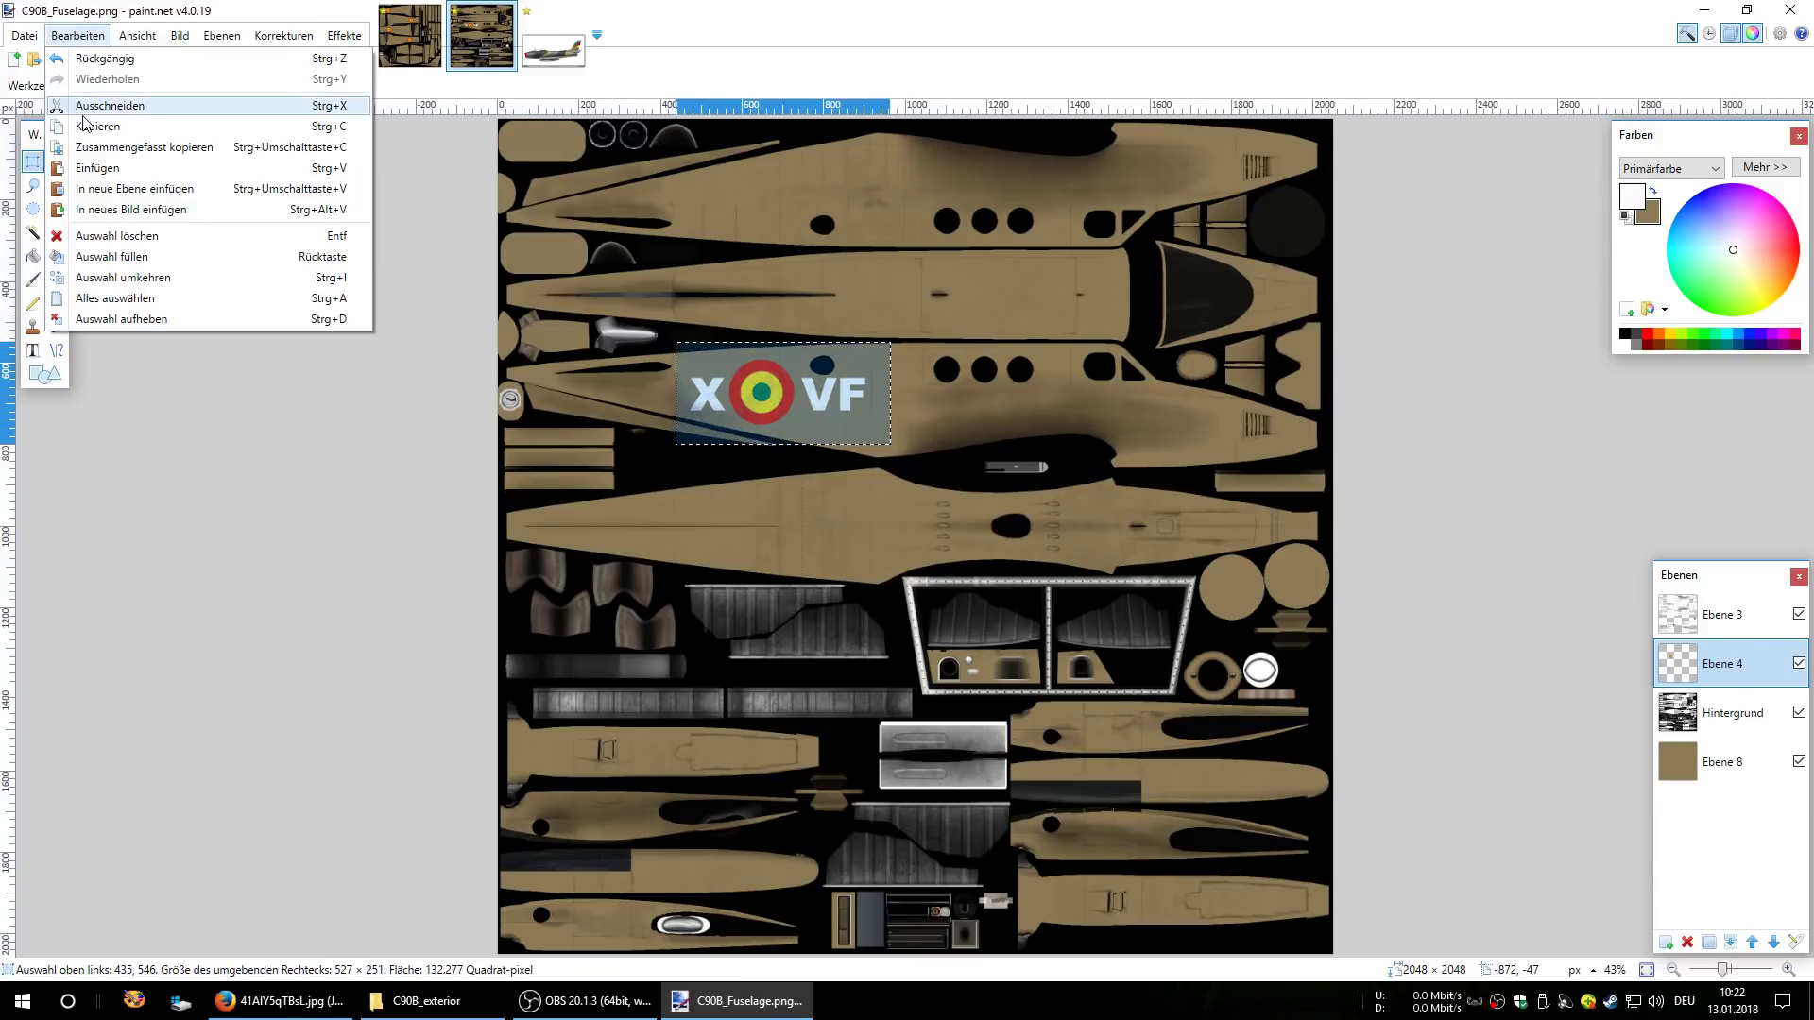
pyautogui.click(90, 126)
pyautogui.click(77, 39)
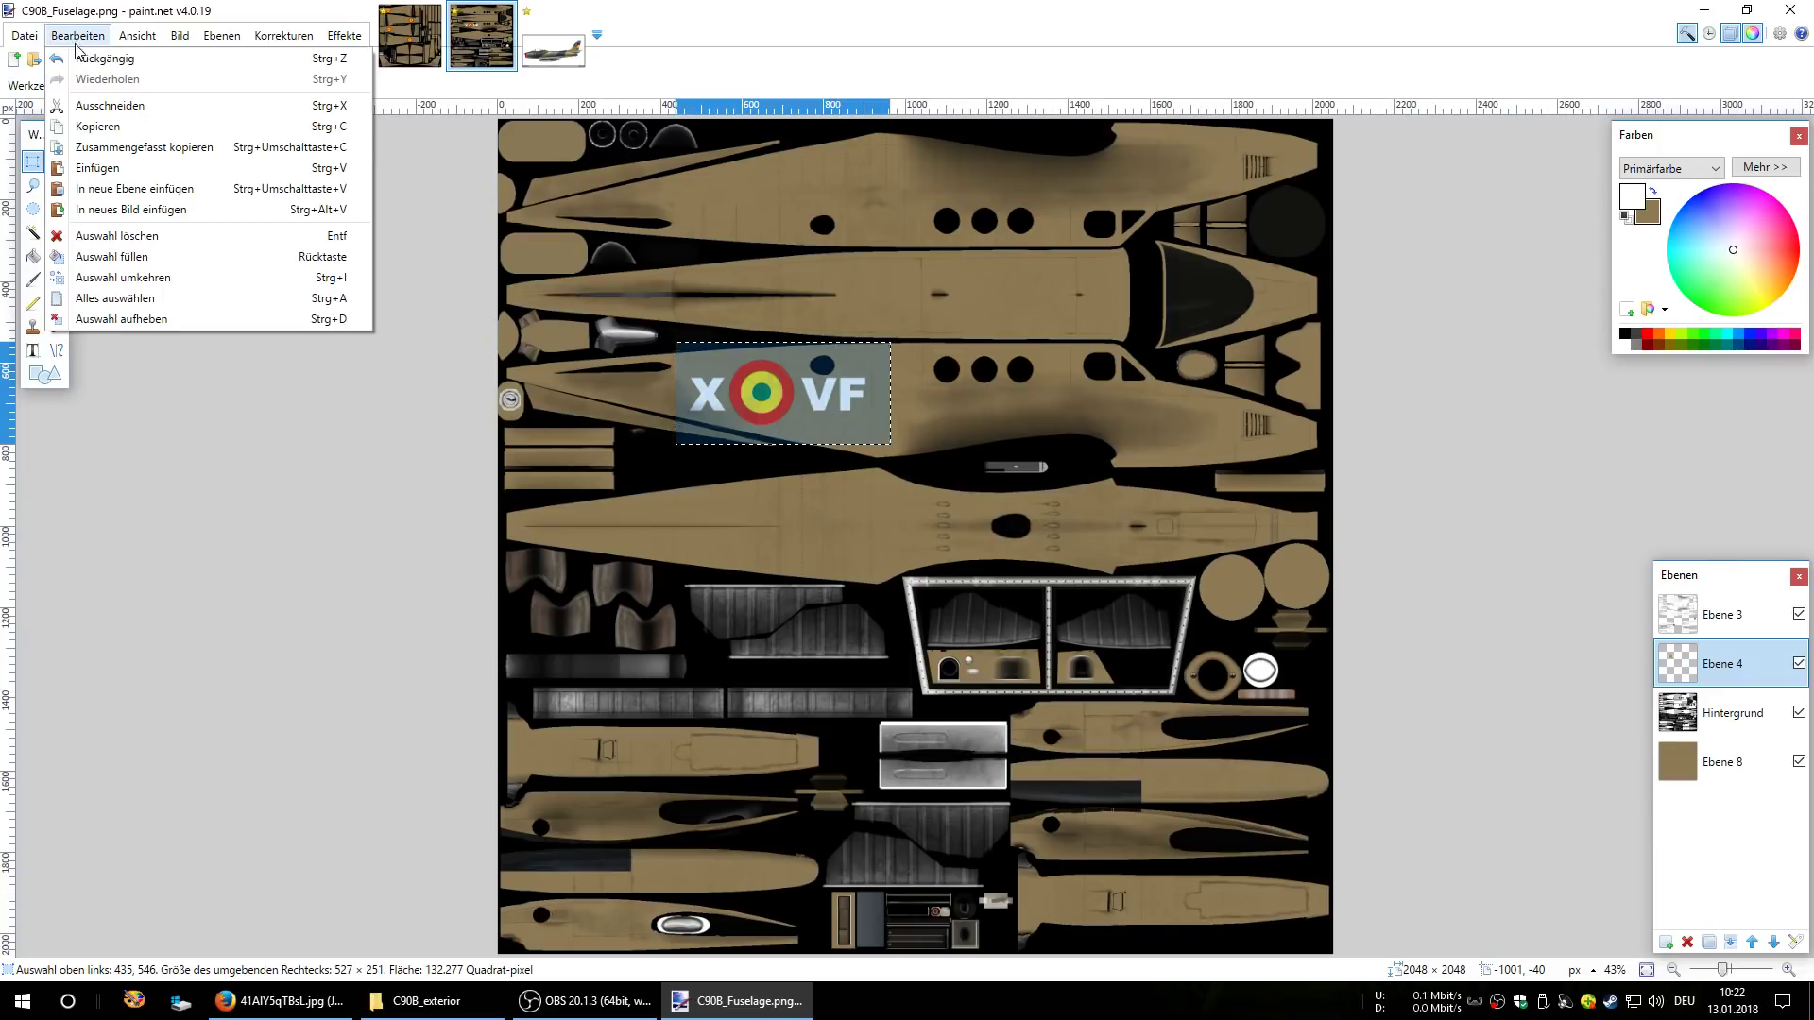
pyautogui.click(151, 174)
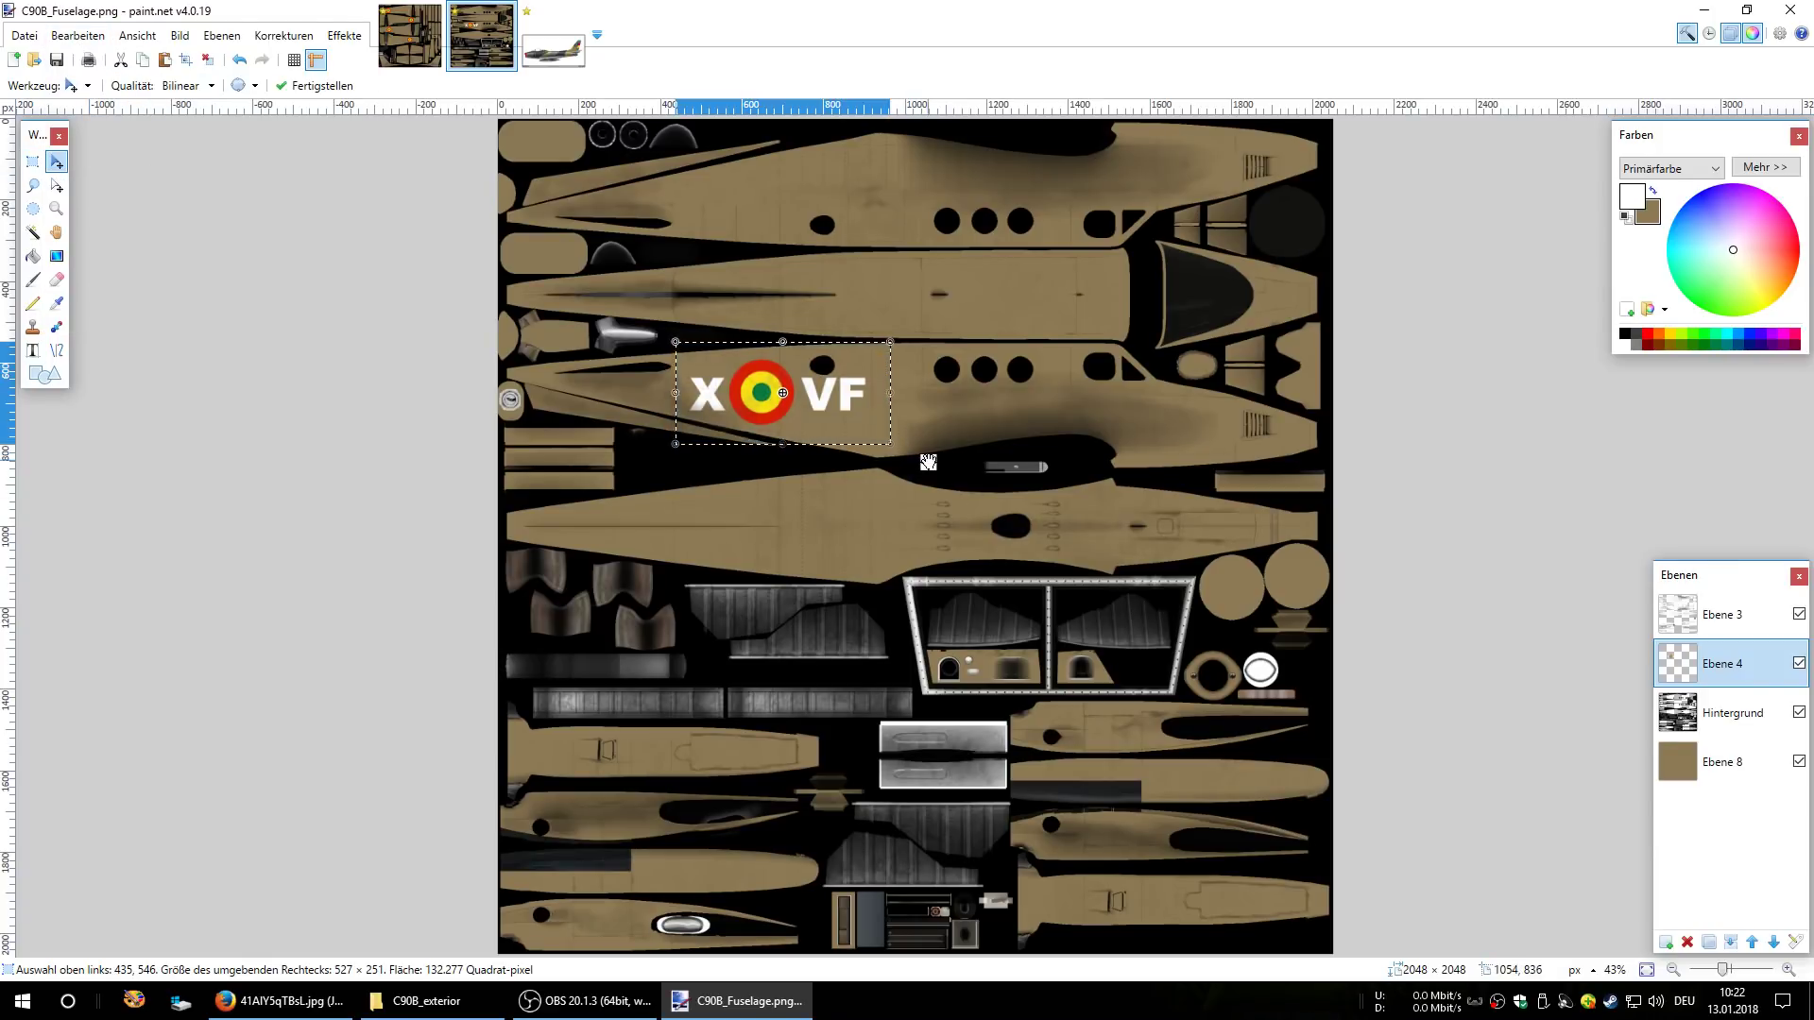
# - Rotate the pasted code letters and roundel to about 179° and place them upside down on the upper fuselage side view
pyautogui.moveTo(928, 463); pyautogui.dragTo(939, 555)
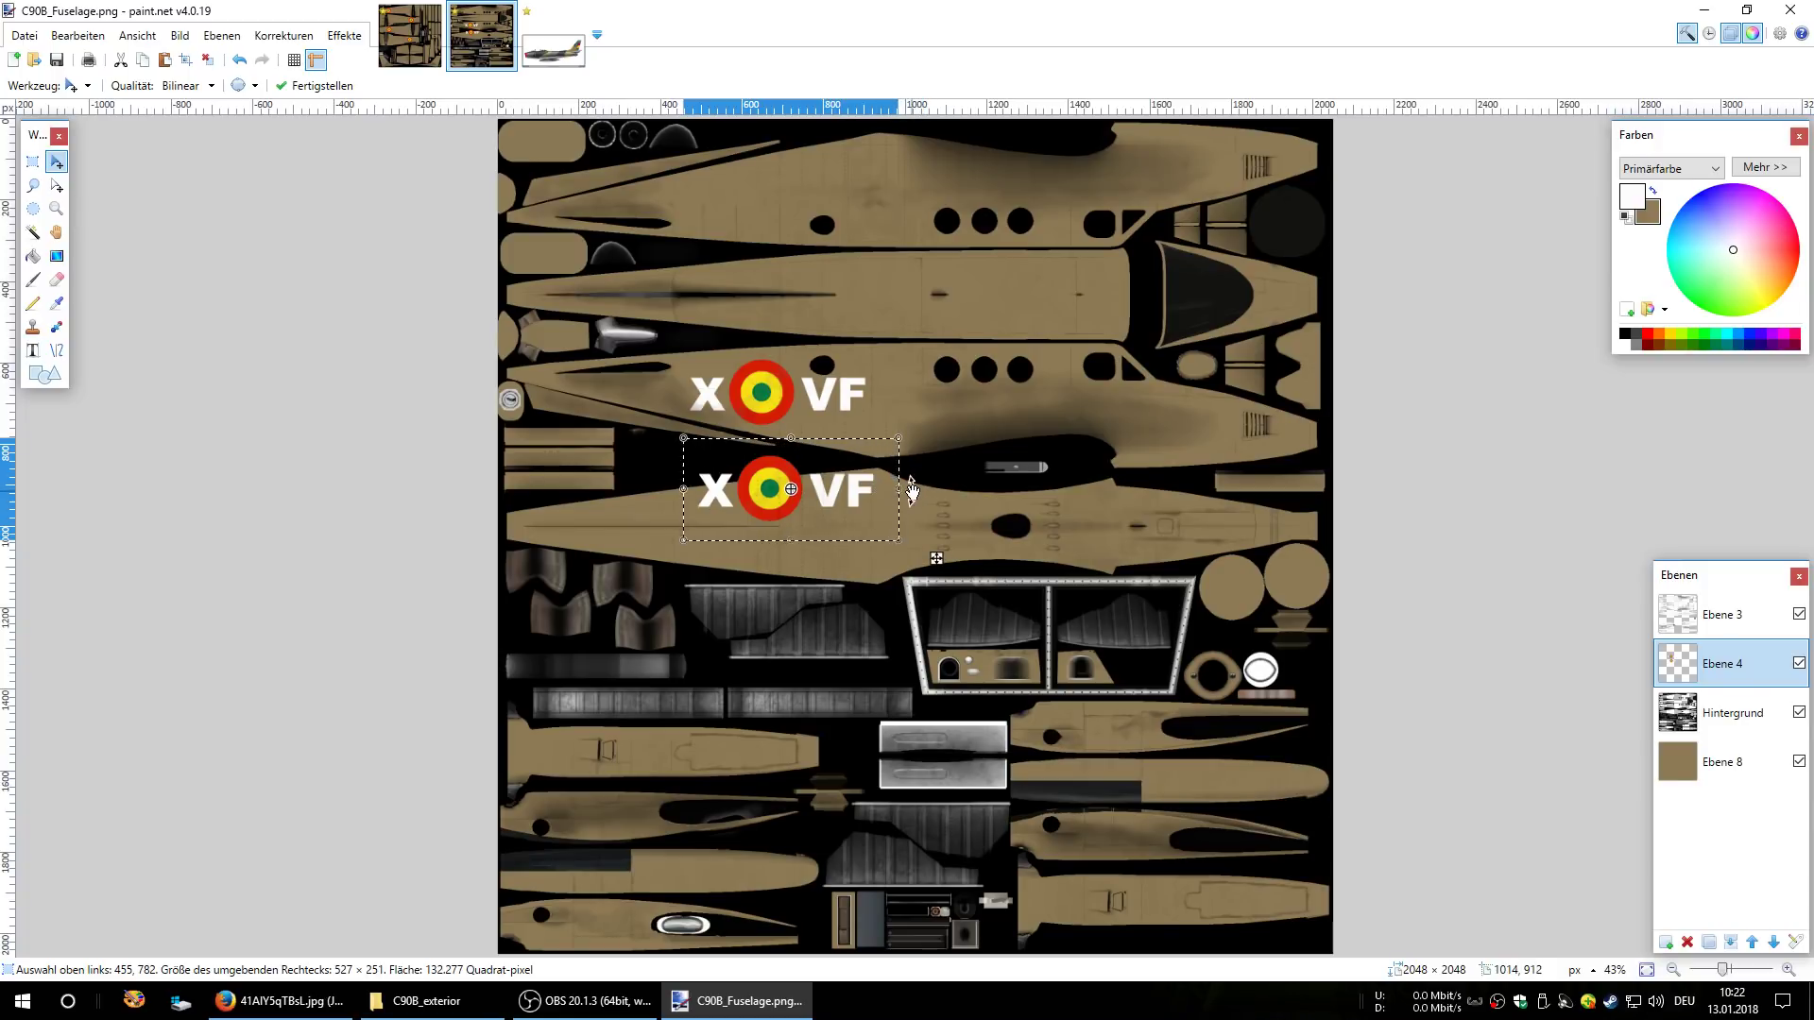
pyautogui.hotkey('ctrl', 'd')
pyautogui.moveTo(913, 490); pyautogui.dragTo(646, 486)
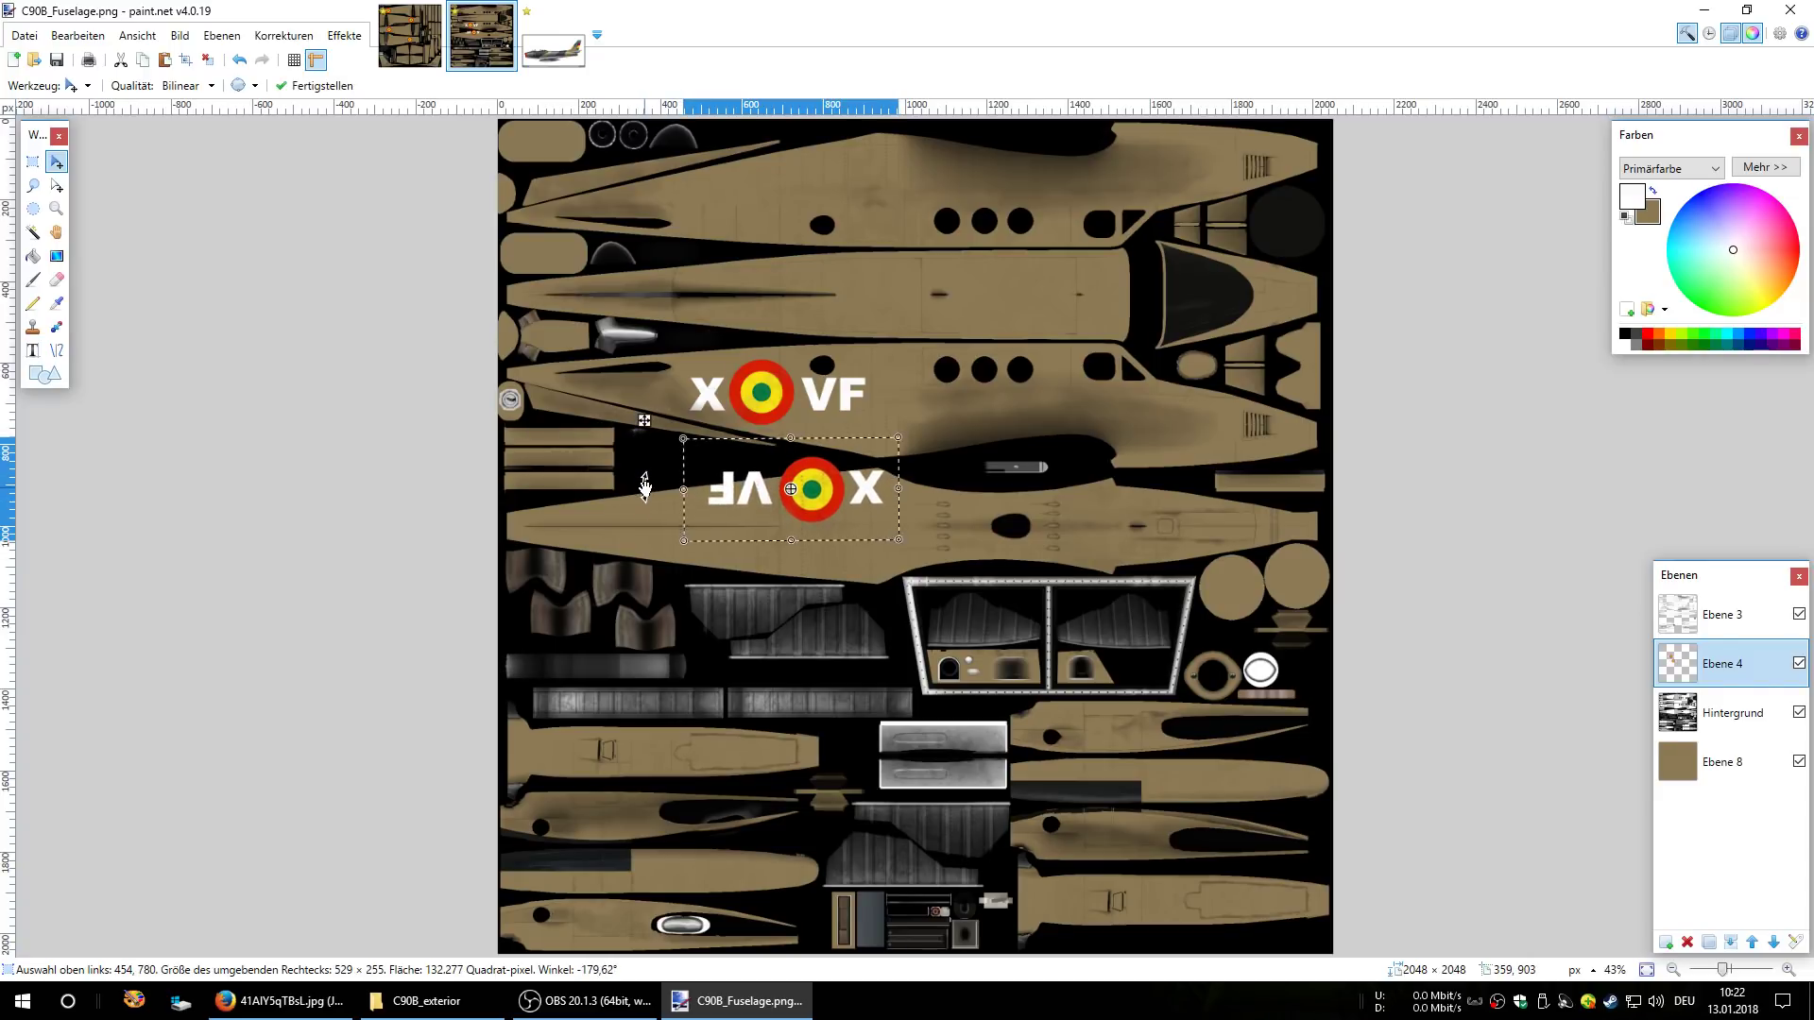
pyautogui.moveTo(818, 491); pyautogui.dragTo(803, 467)
pyautogui.hotkey('ctrl', 'd')
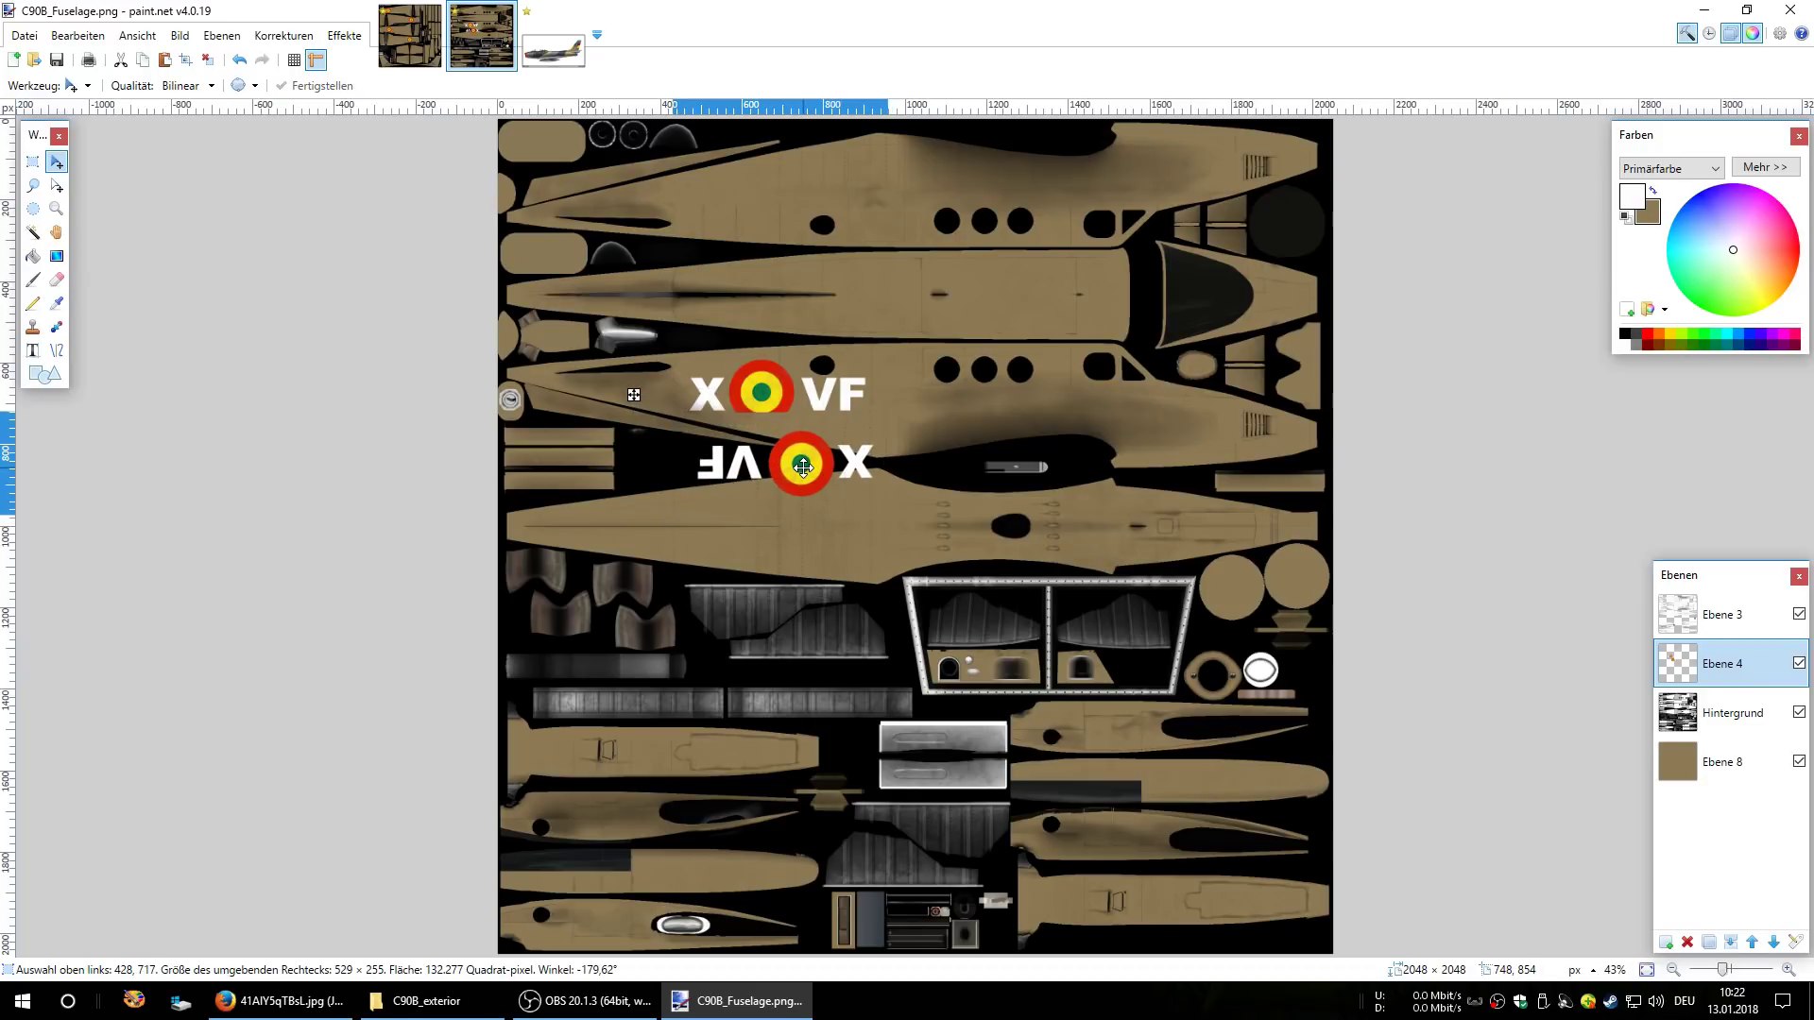
pyautogui.moveTo(652, 463); pyautogui.dragTo(657, 459)
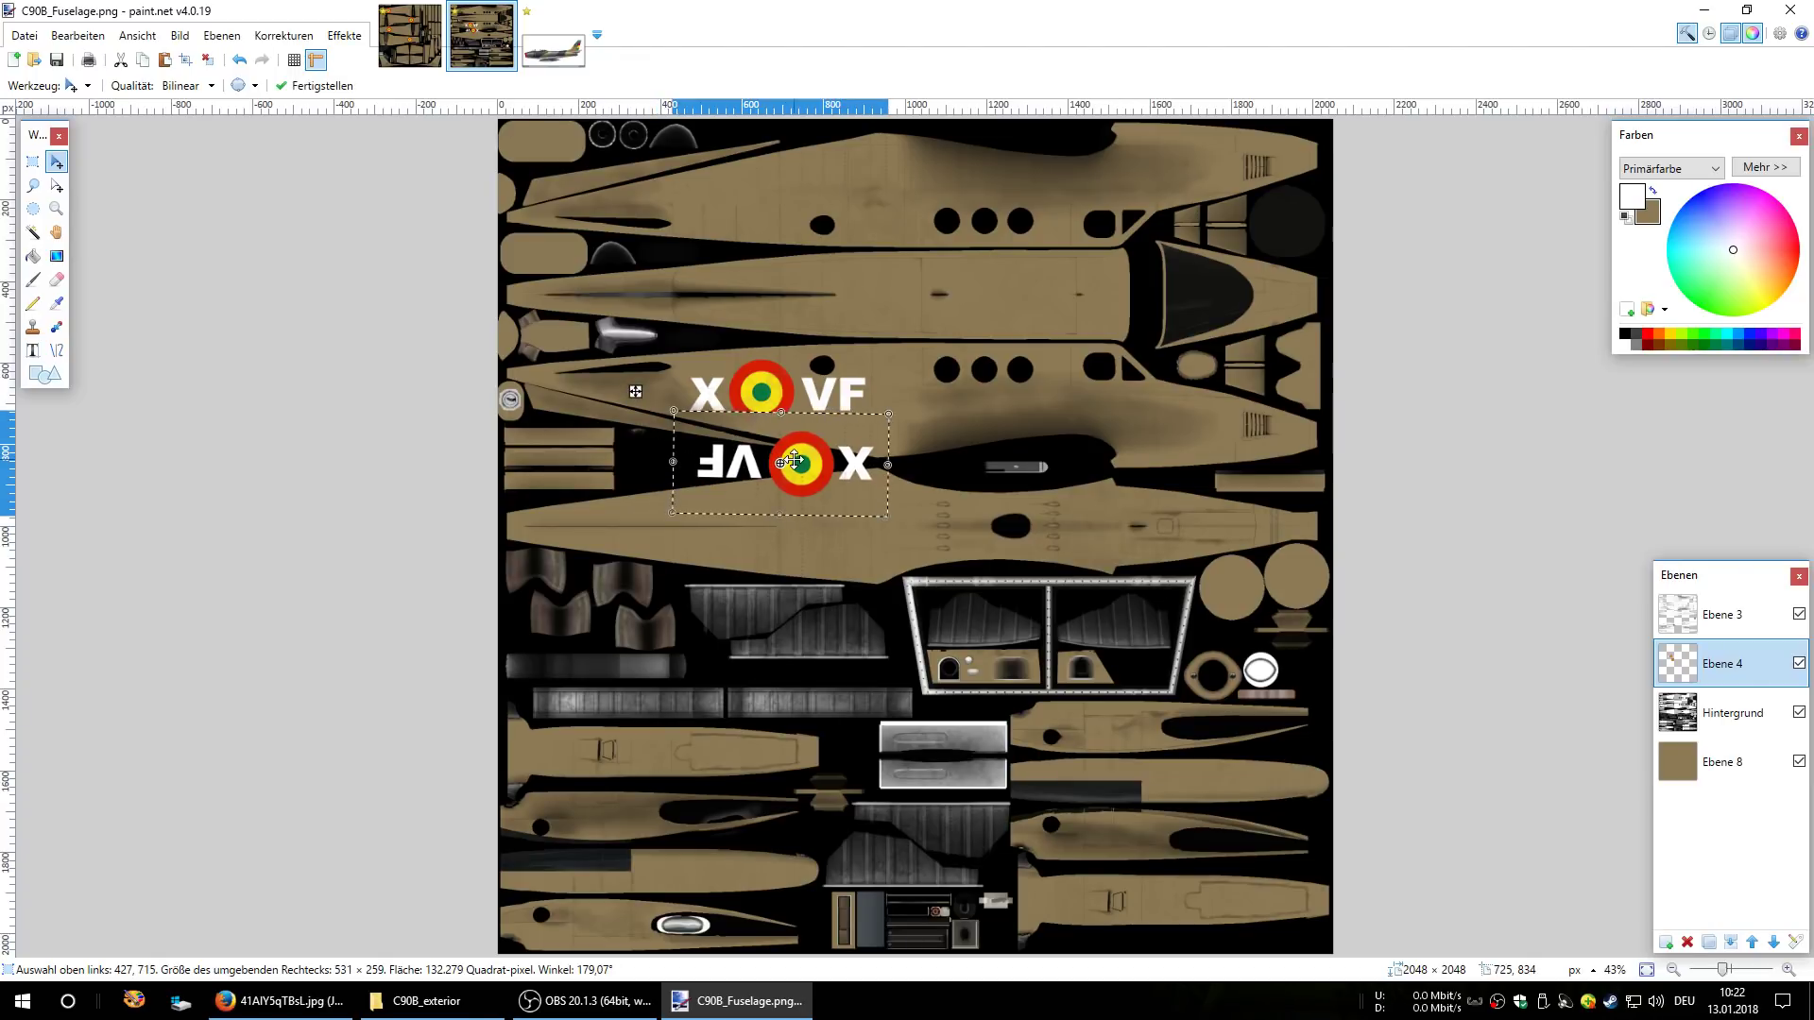
pyautogui.moveTo(800, 452); pyautogui.dragTo(770, 193)
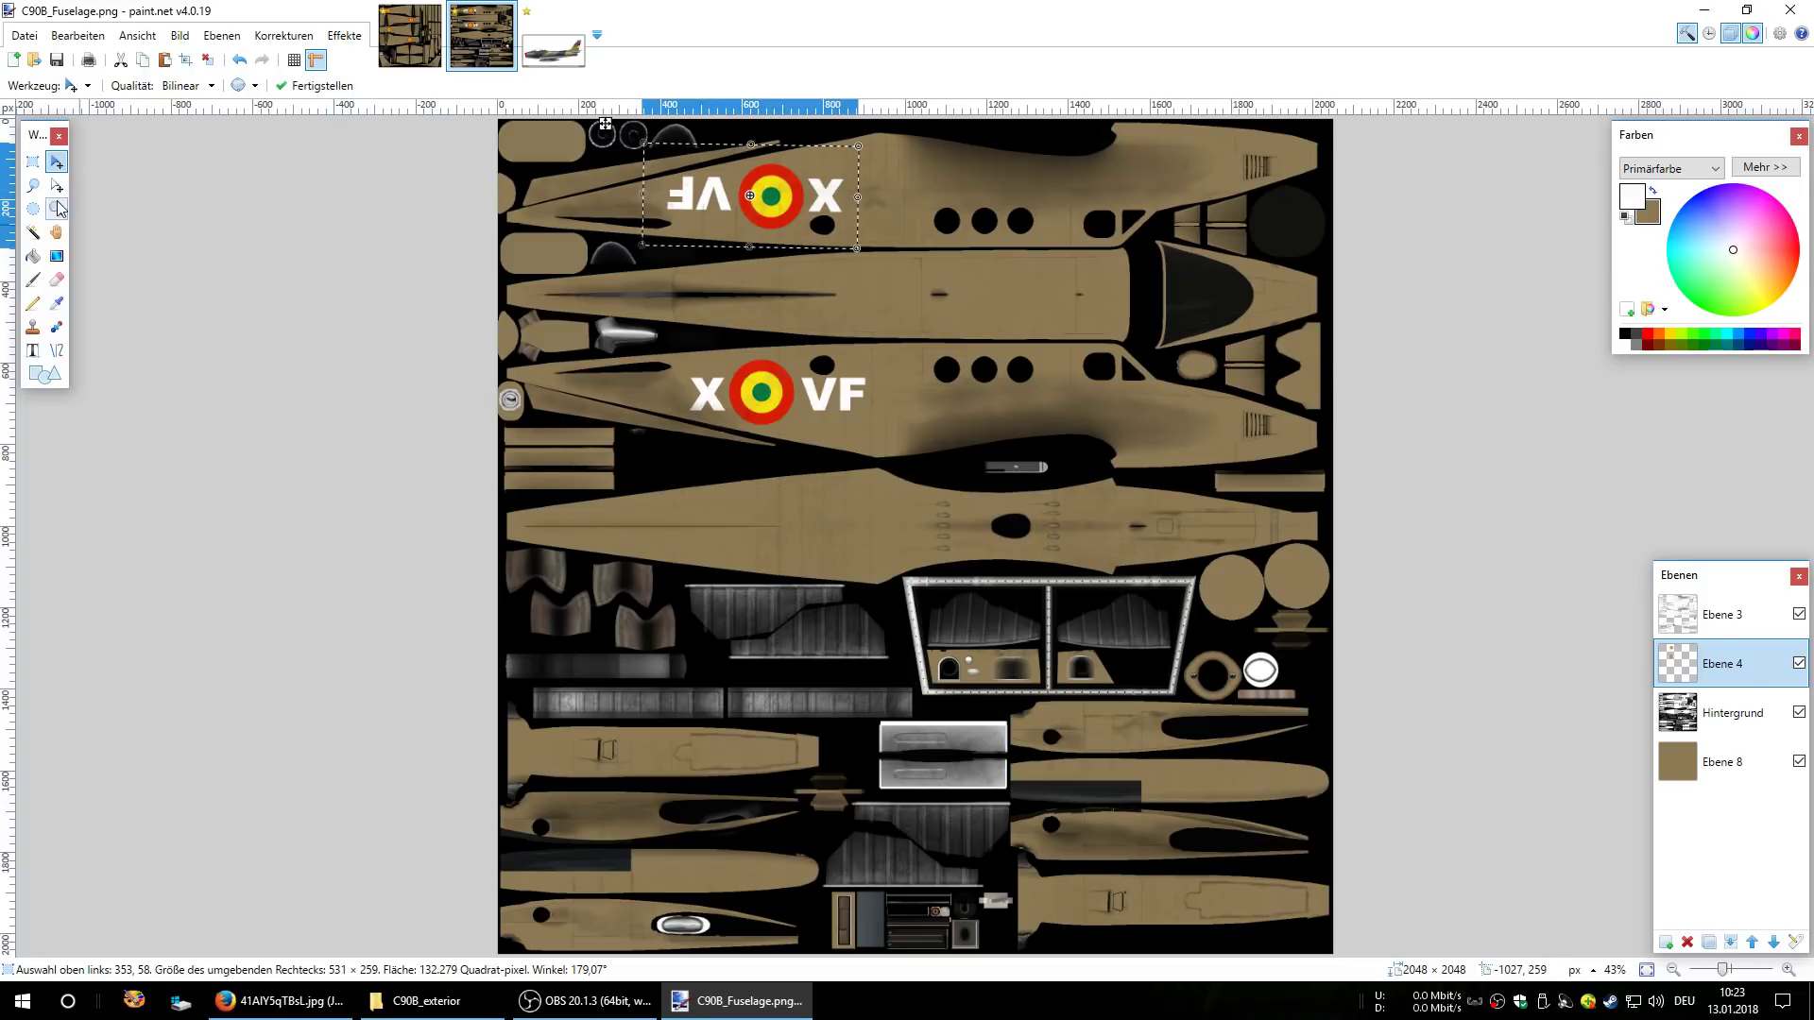
pyautogui.click(33, 163)
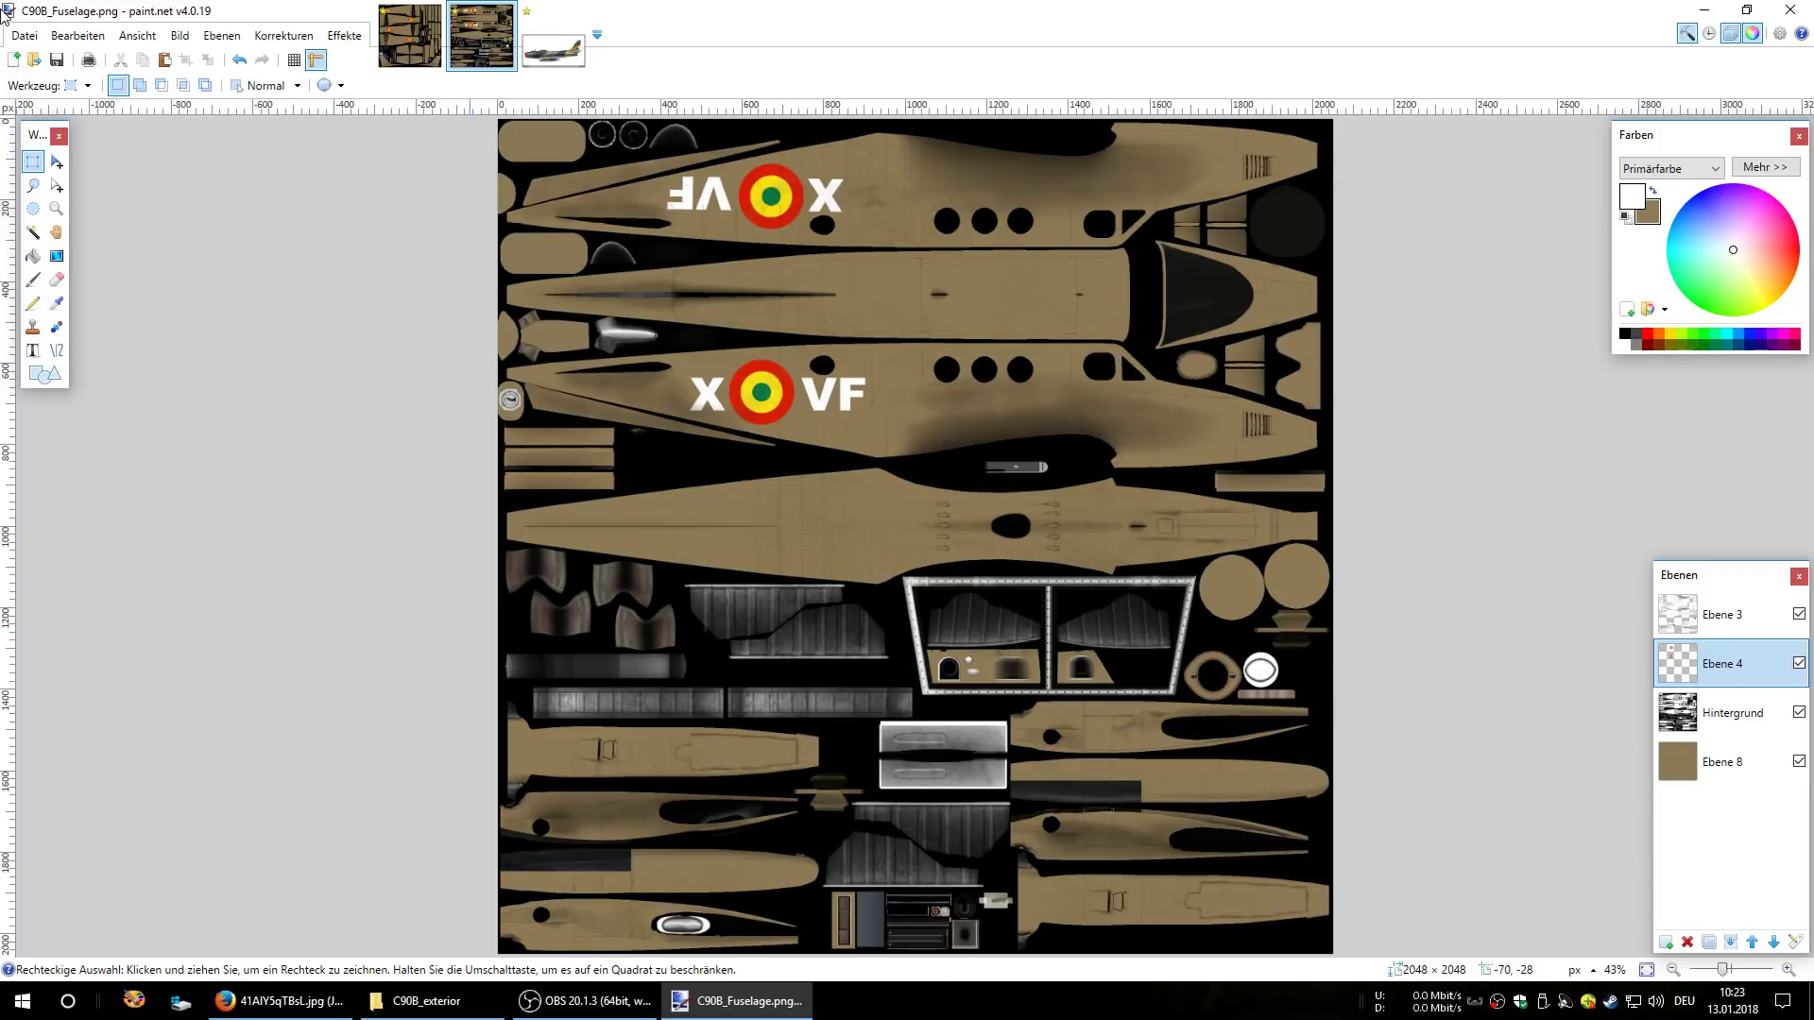
# - Save the fuselage texture as C90B_Fuselage.png in PNG format, replacing the existing file, with automatic bit depth and flattened layers
pyautogui.click(24, 35)
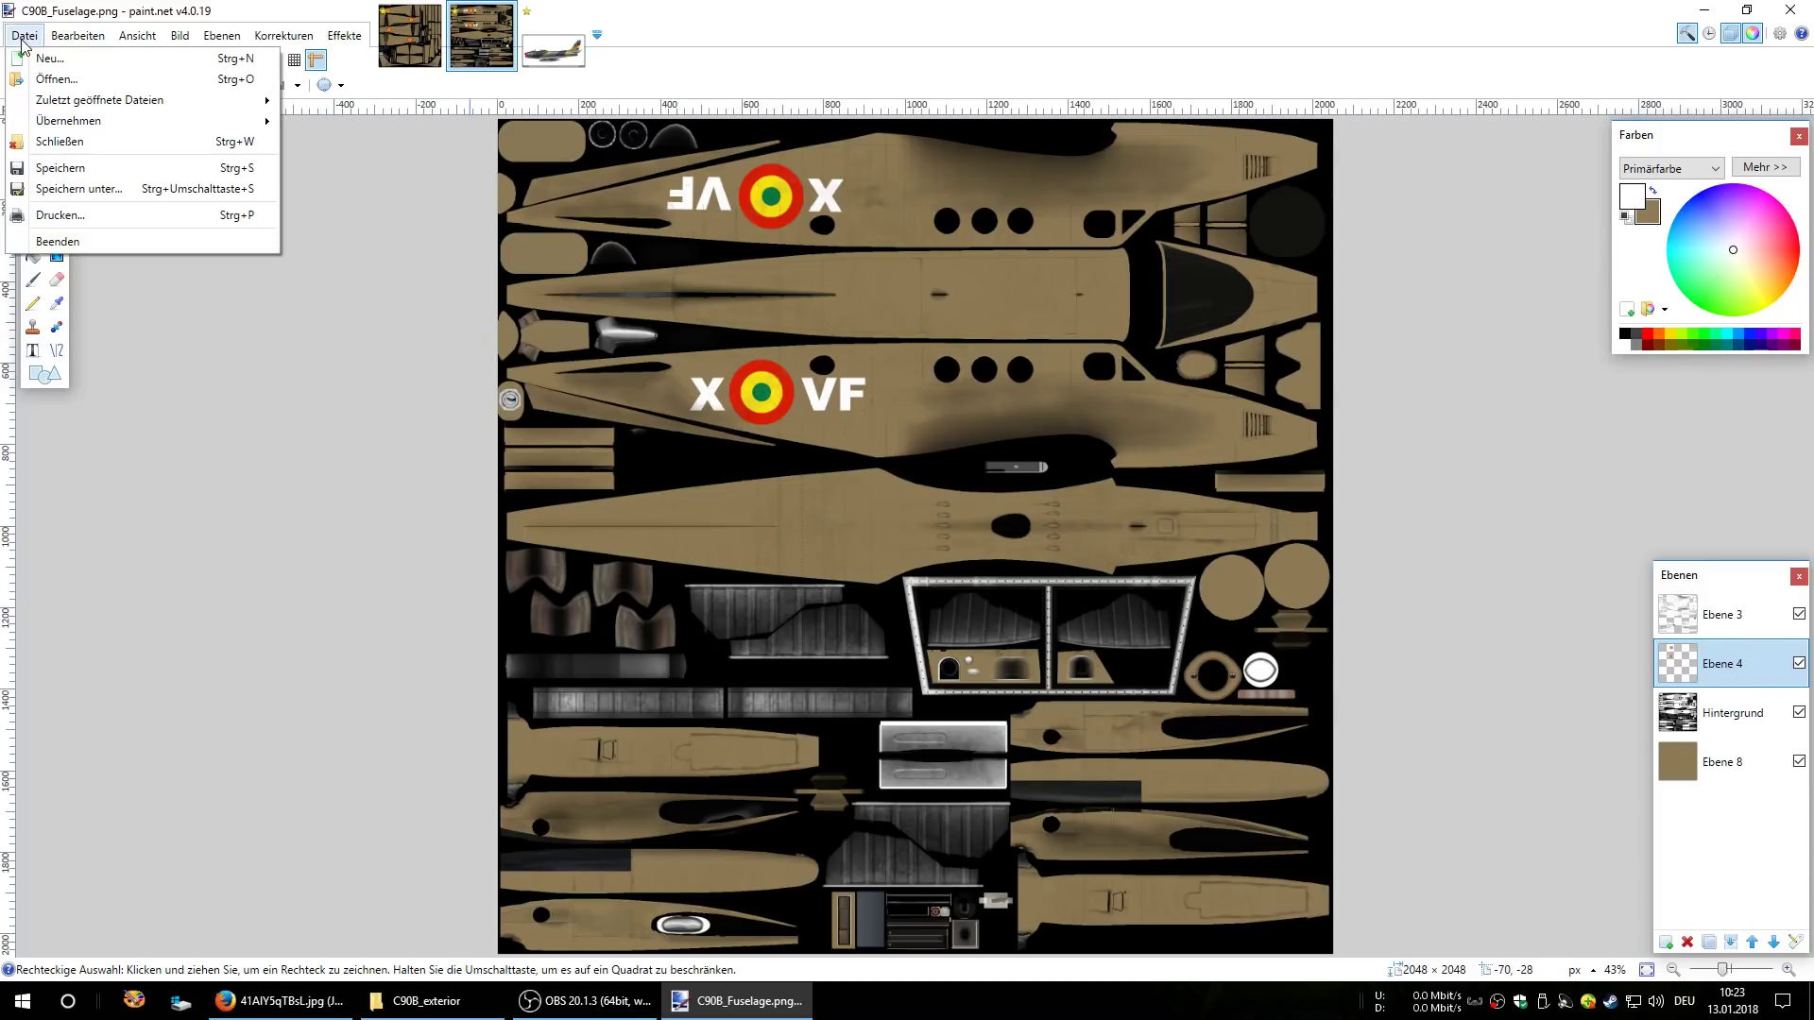
pyautogui.click(58, 189)
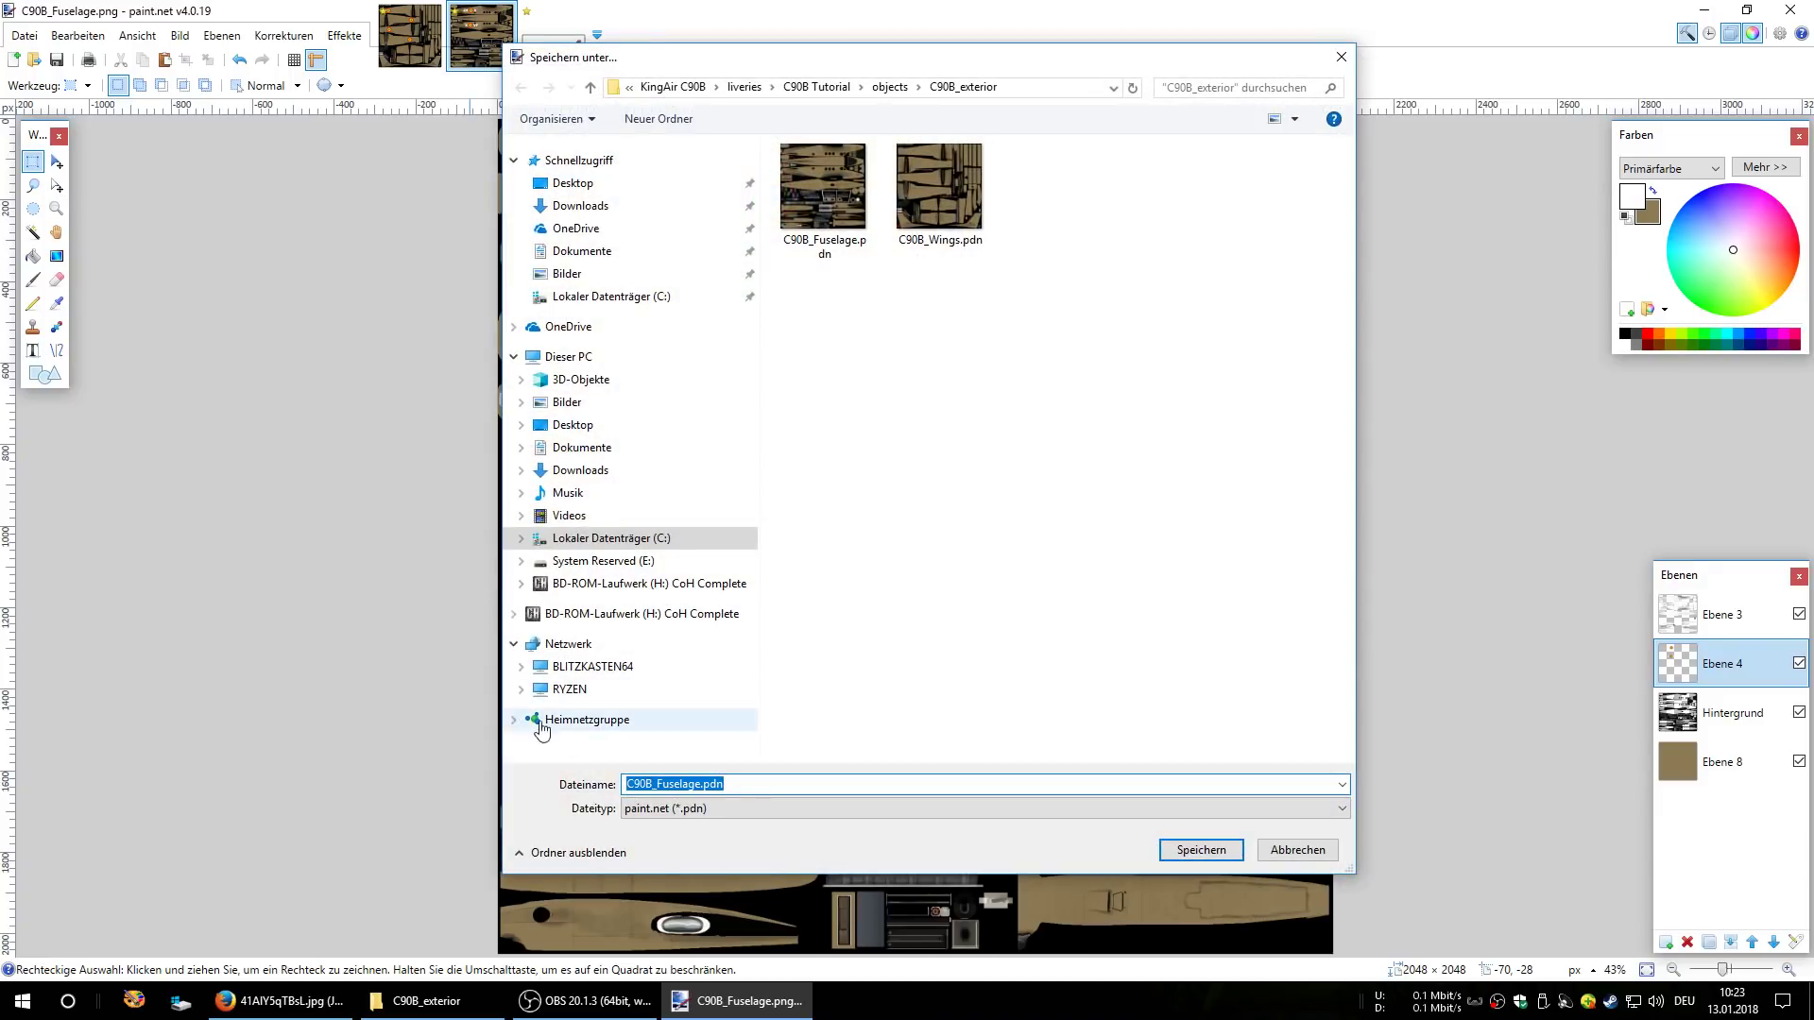
pyautogui.click(1194, 811)
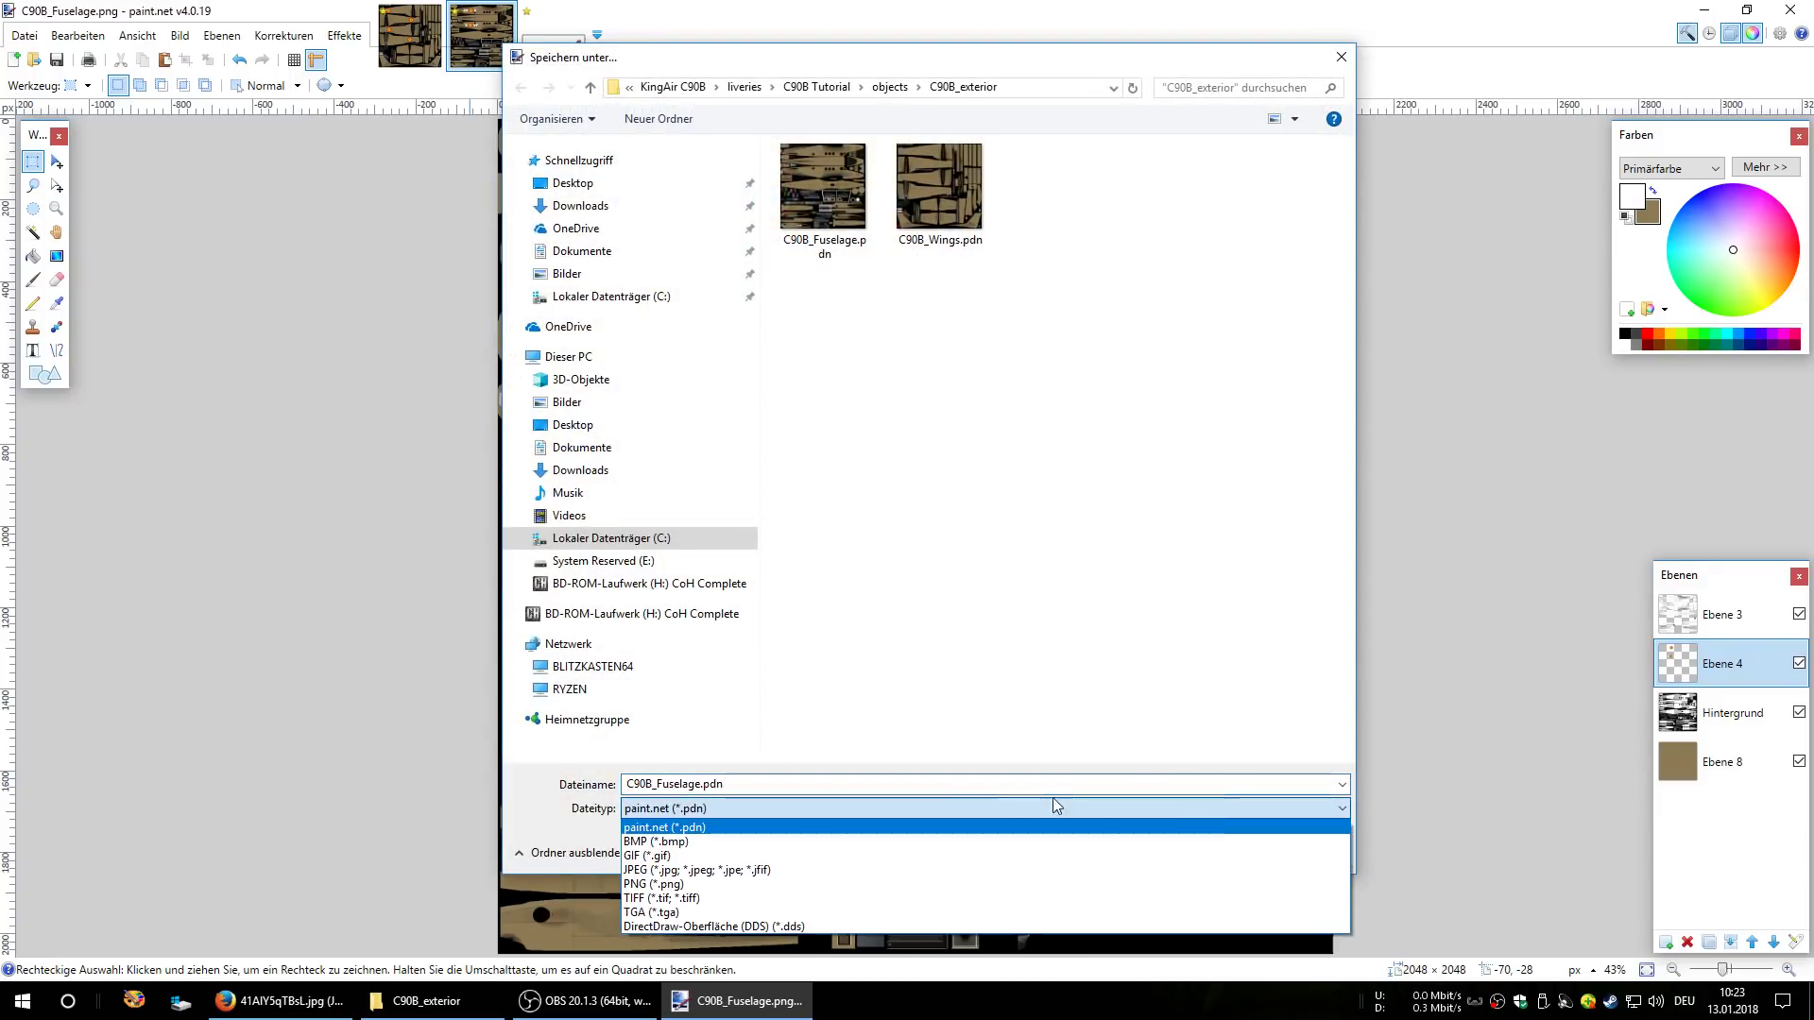
pyautogui.click(701, 886)
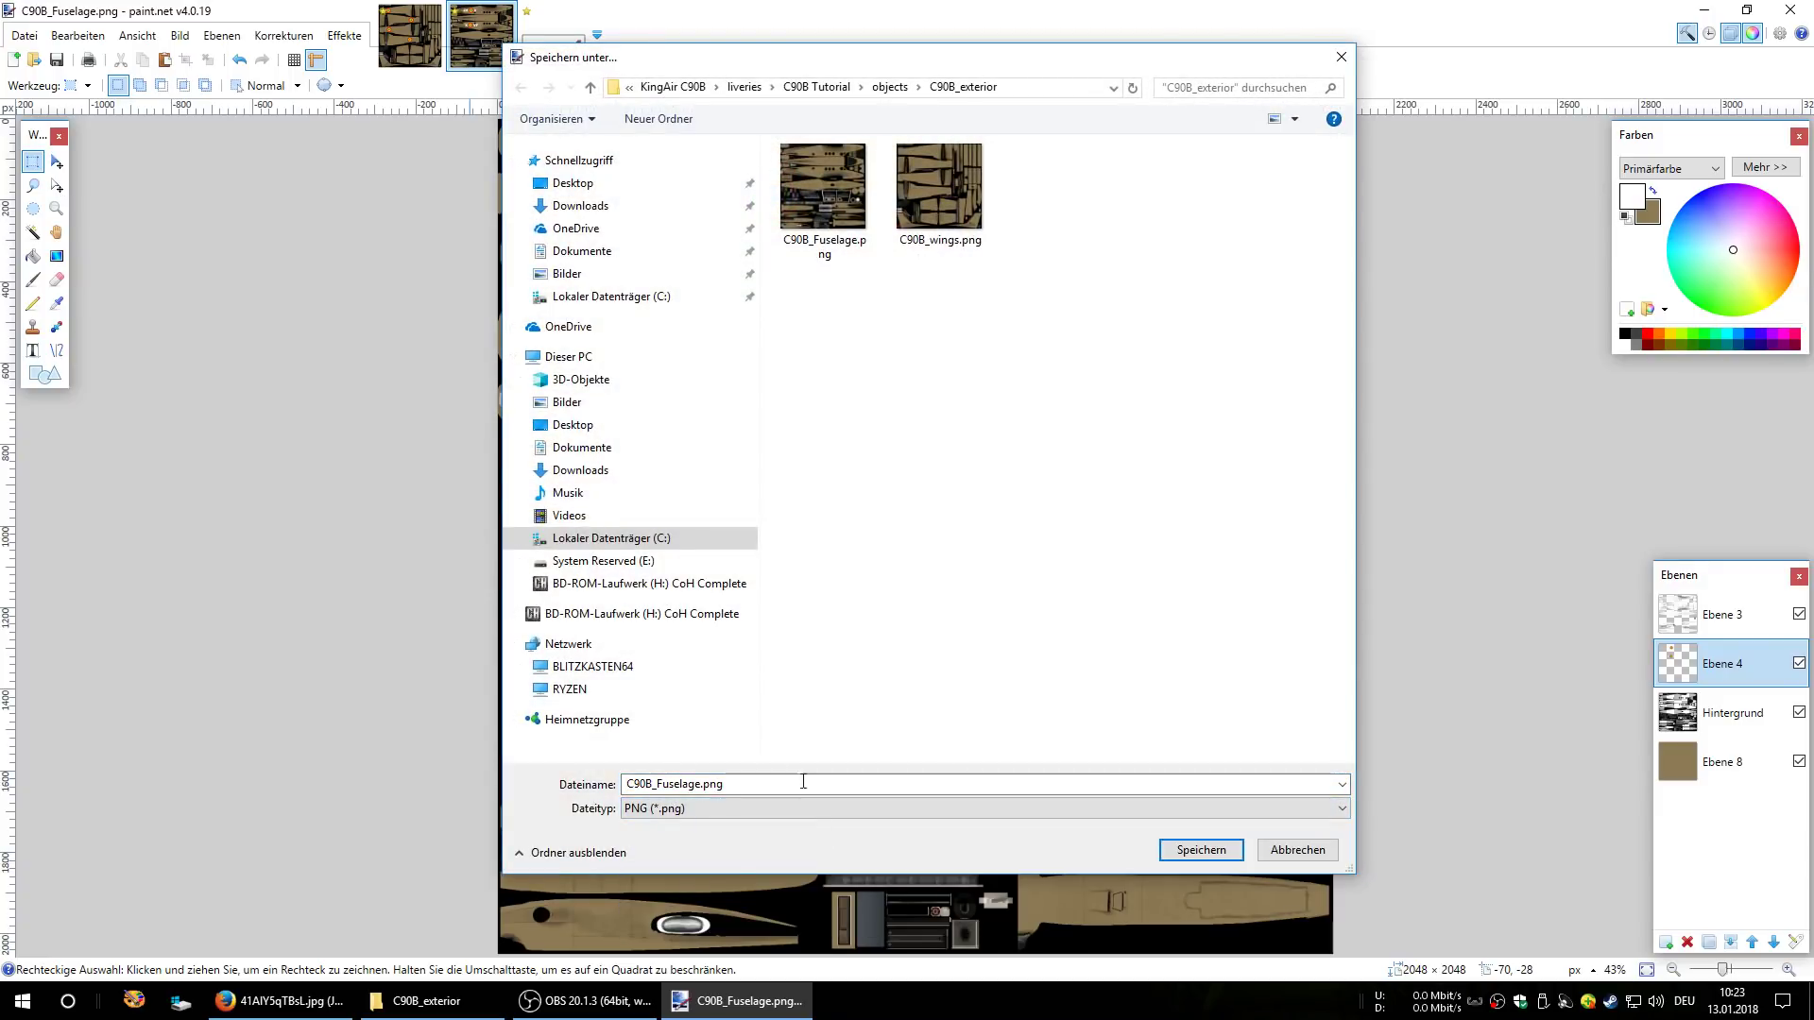
pyautogui.click(1193, 850)
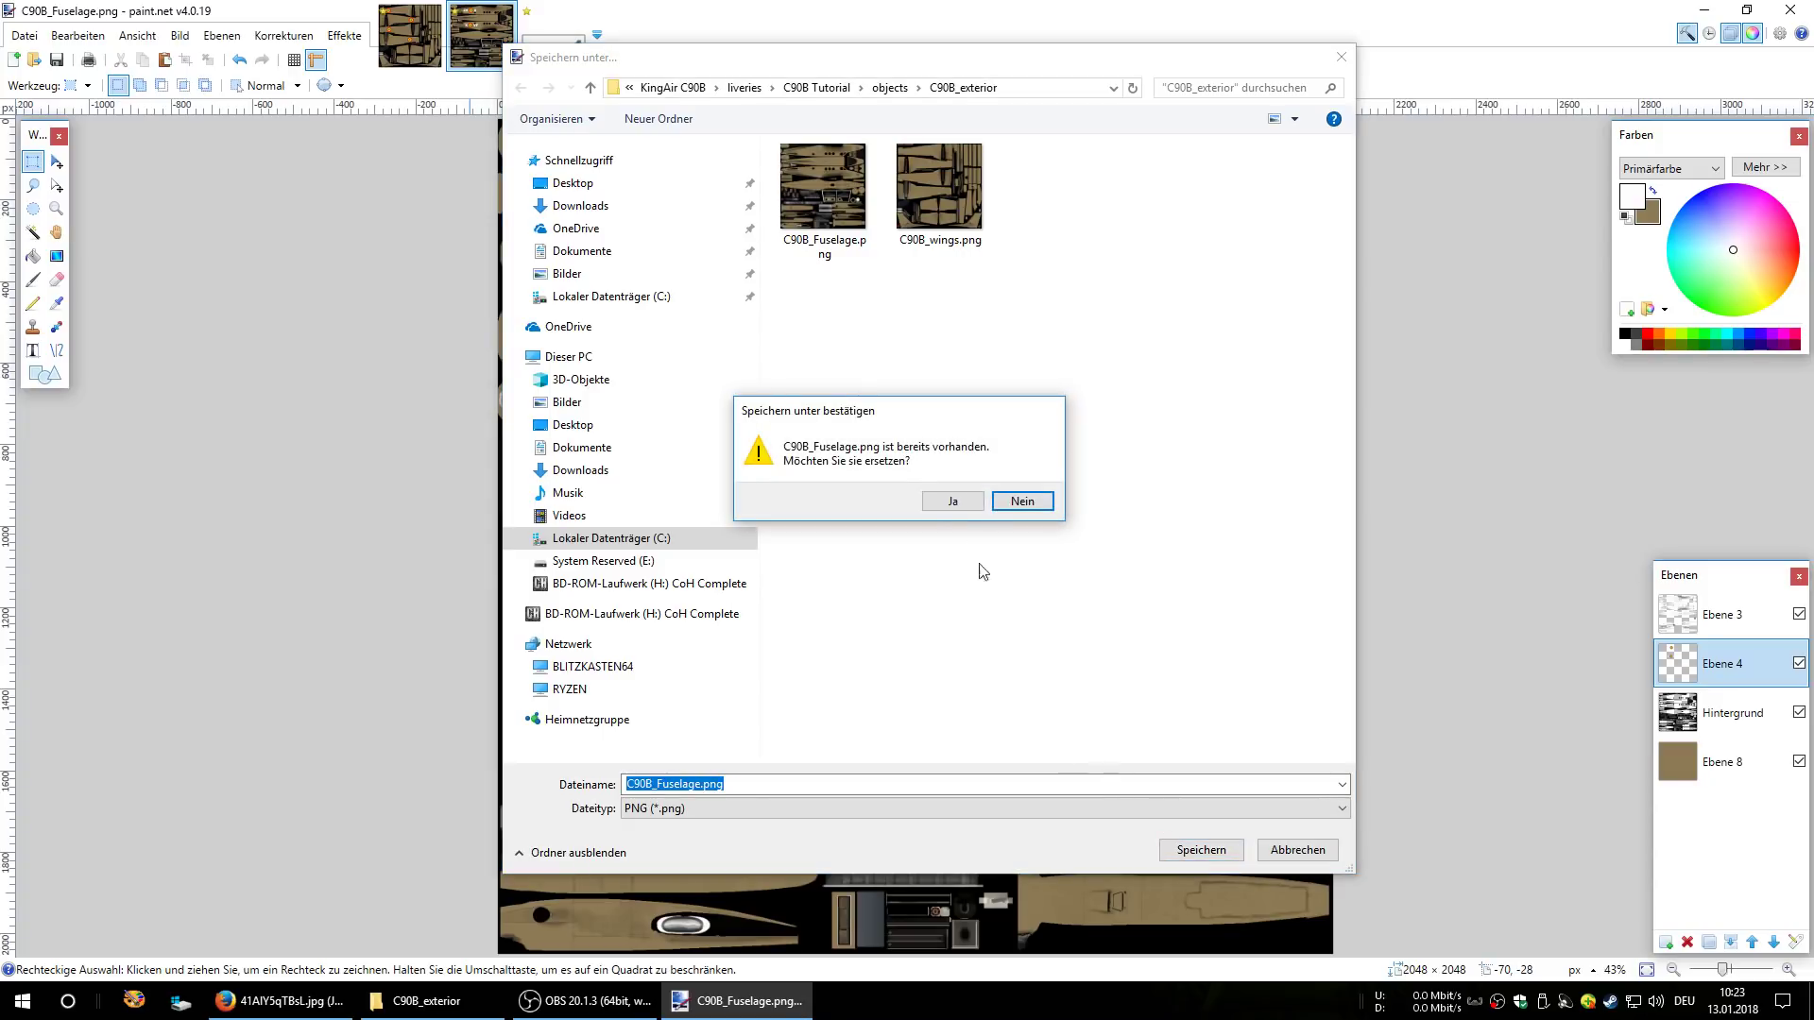
pyautogui.click(954, 502)
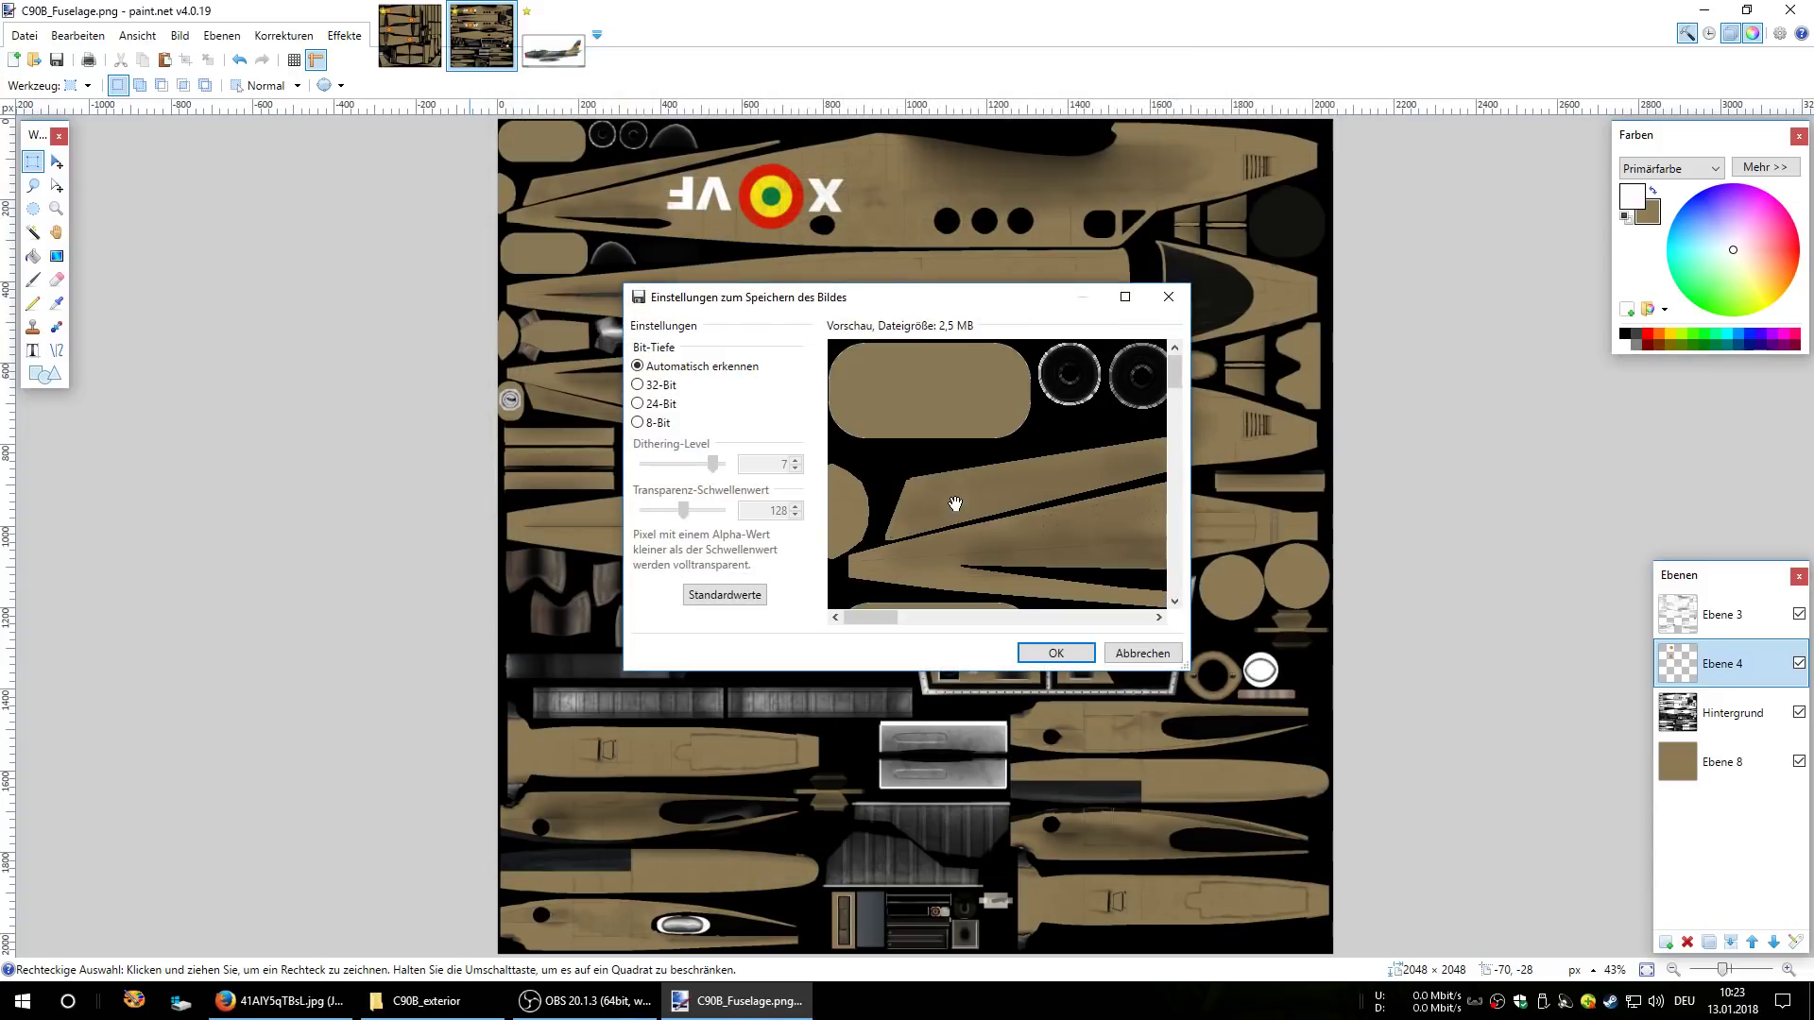
pyautogui.click(1059, 654)
pyautogui.click(937, 542)
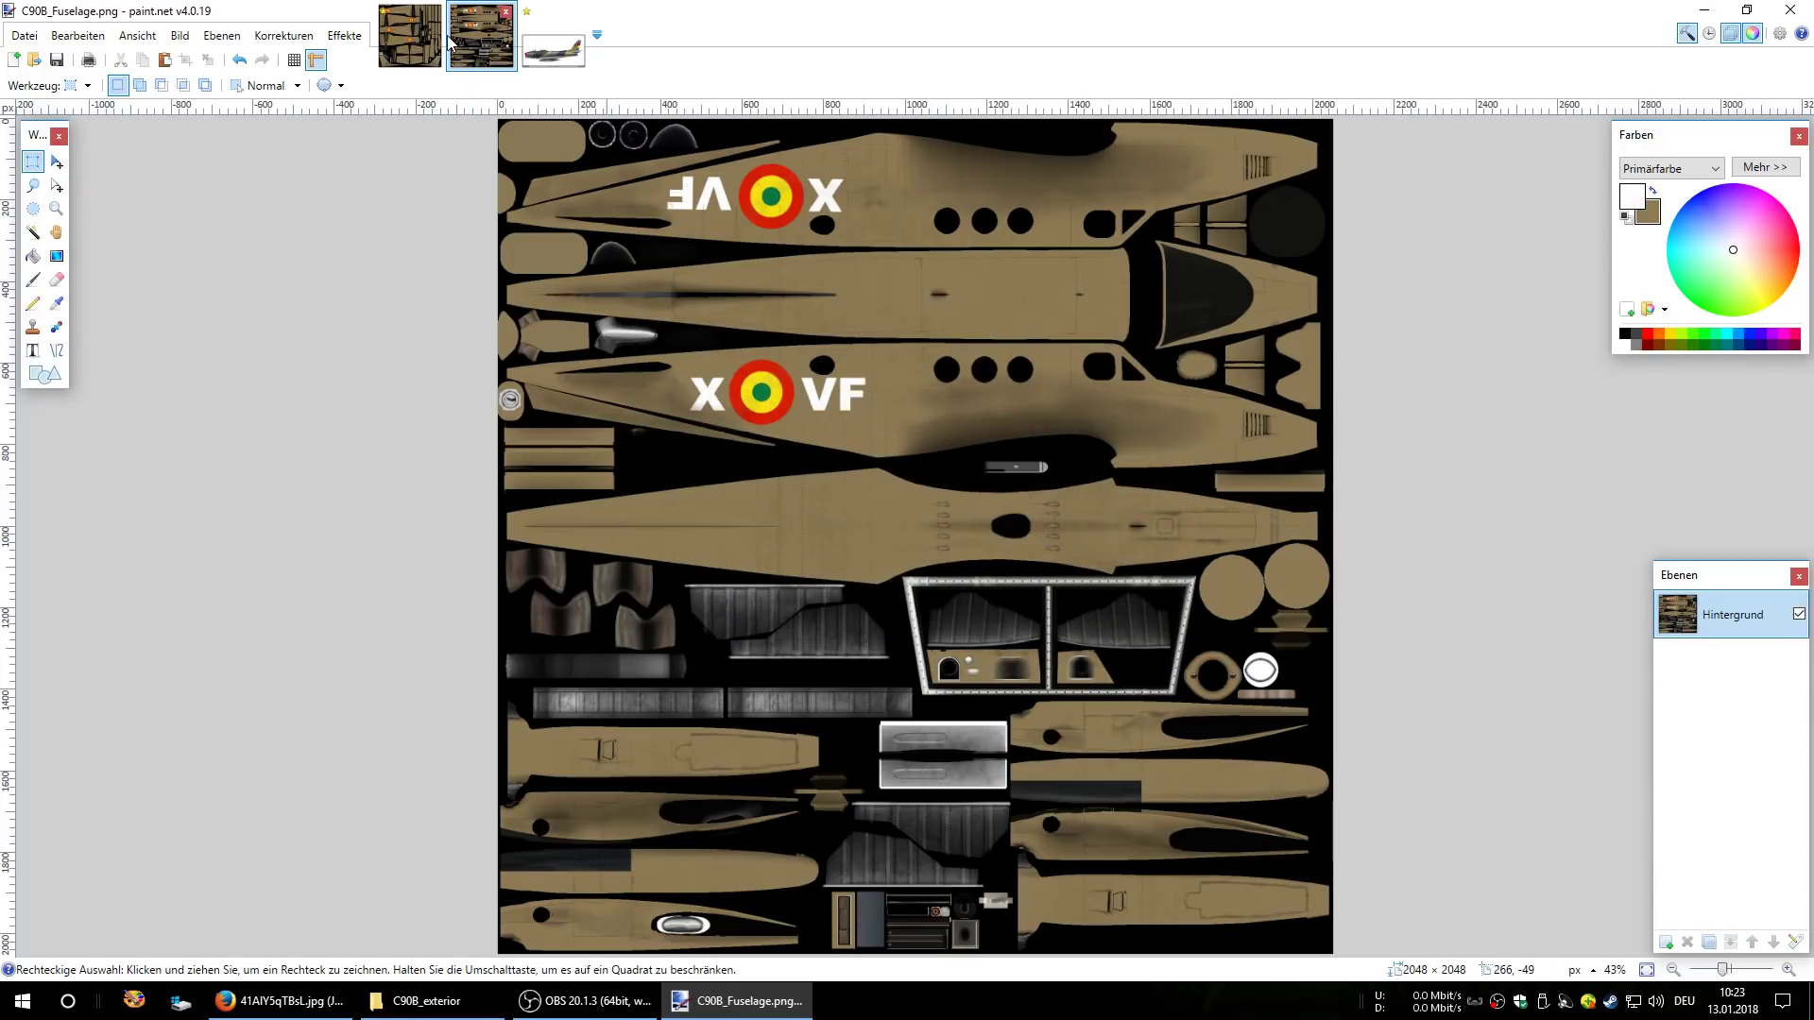
# - Save the wings texture with its layers as C90B_Wings.pdn, replacing the existing file
pyautogui.click(398, 39)
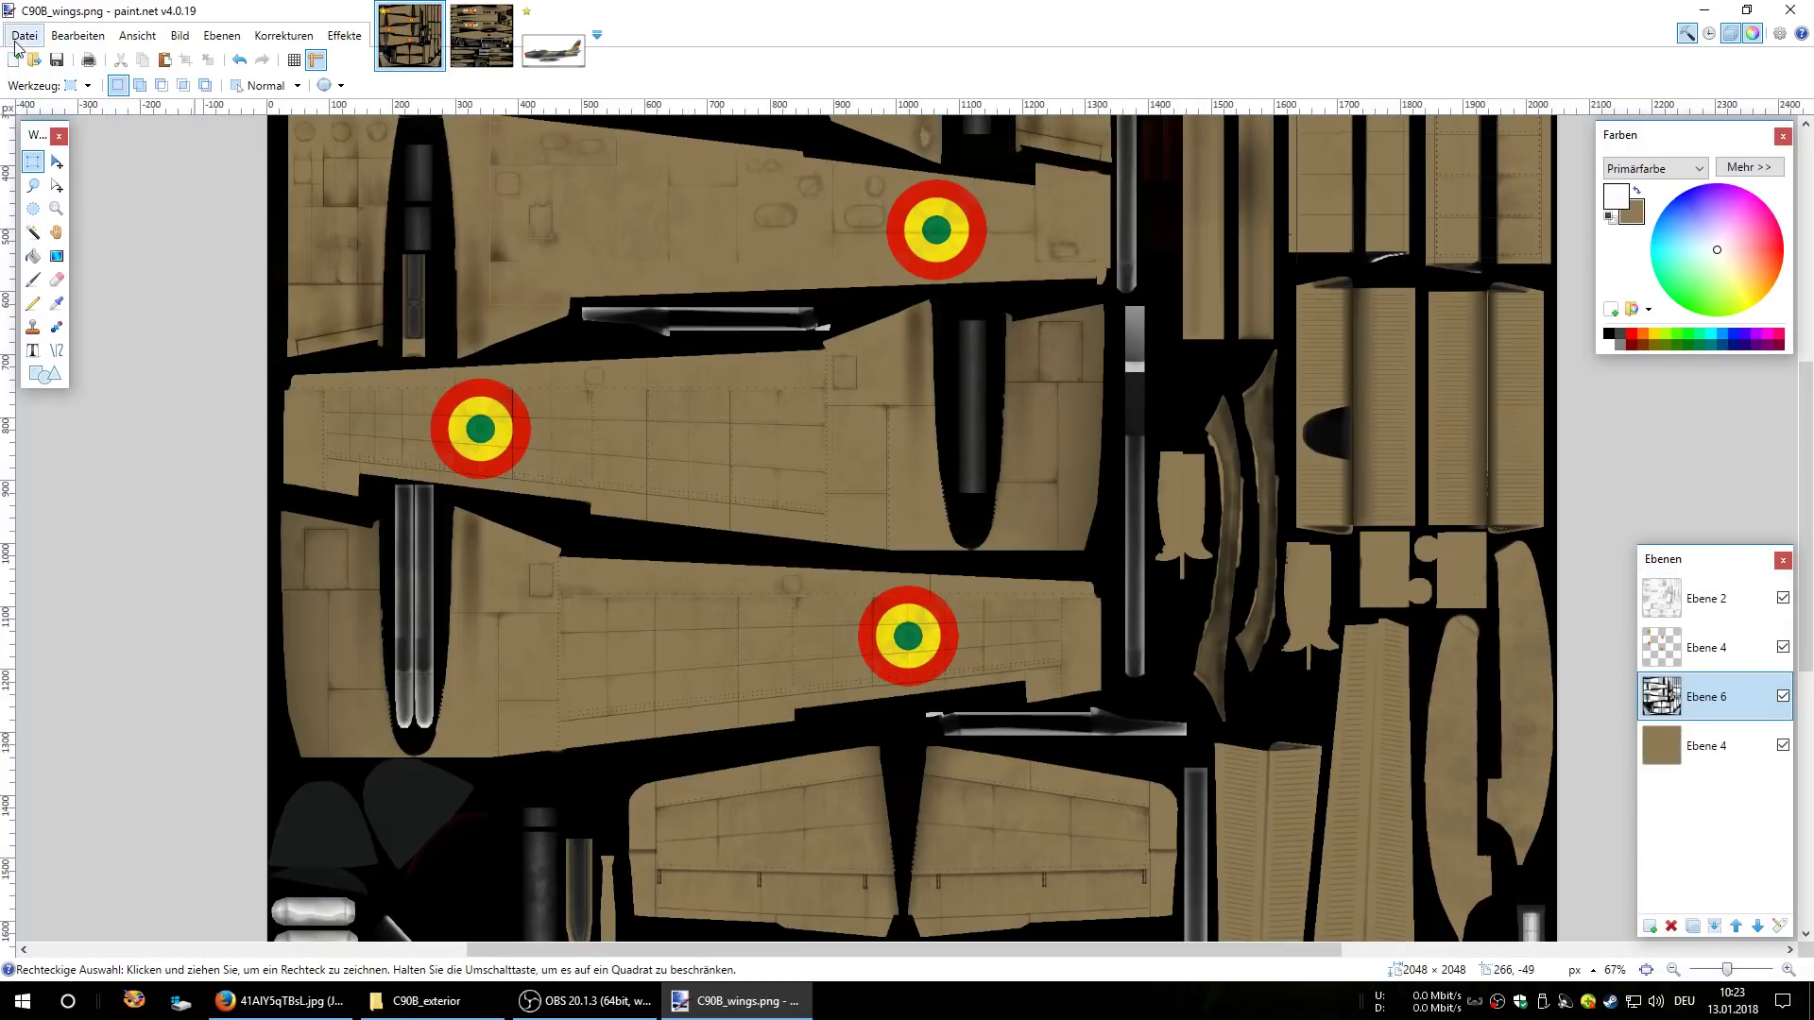
pyautogui.click(24, 35)
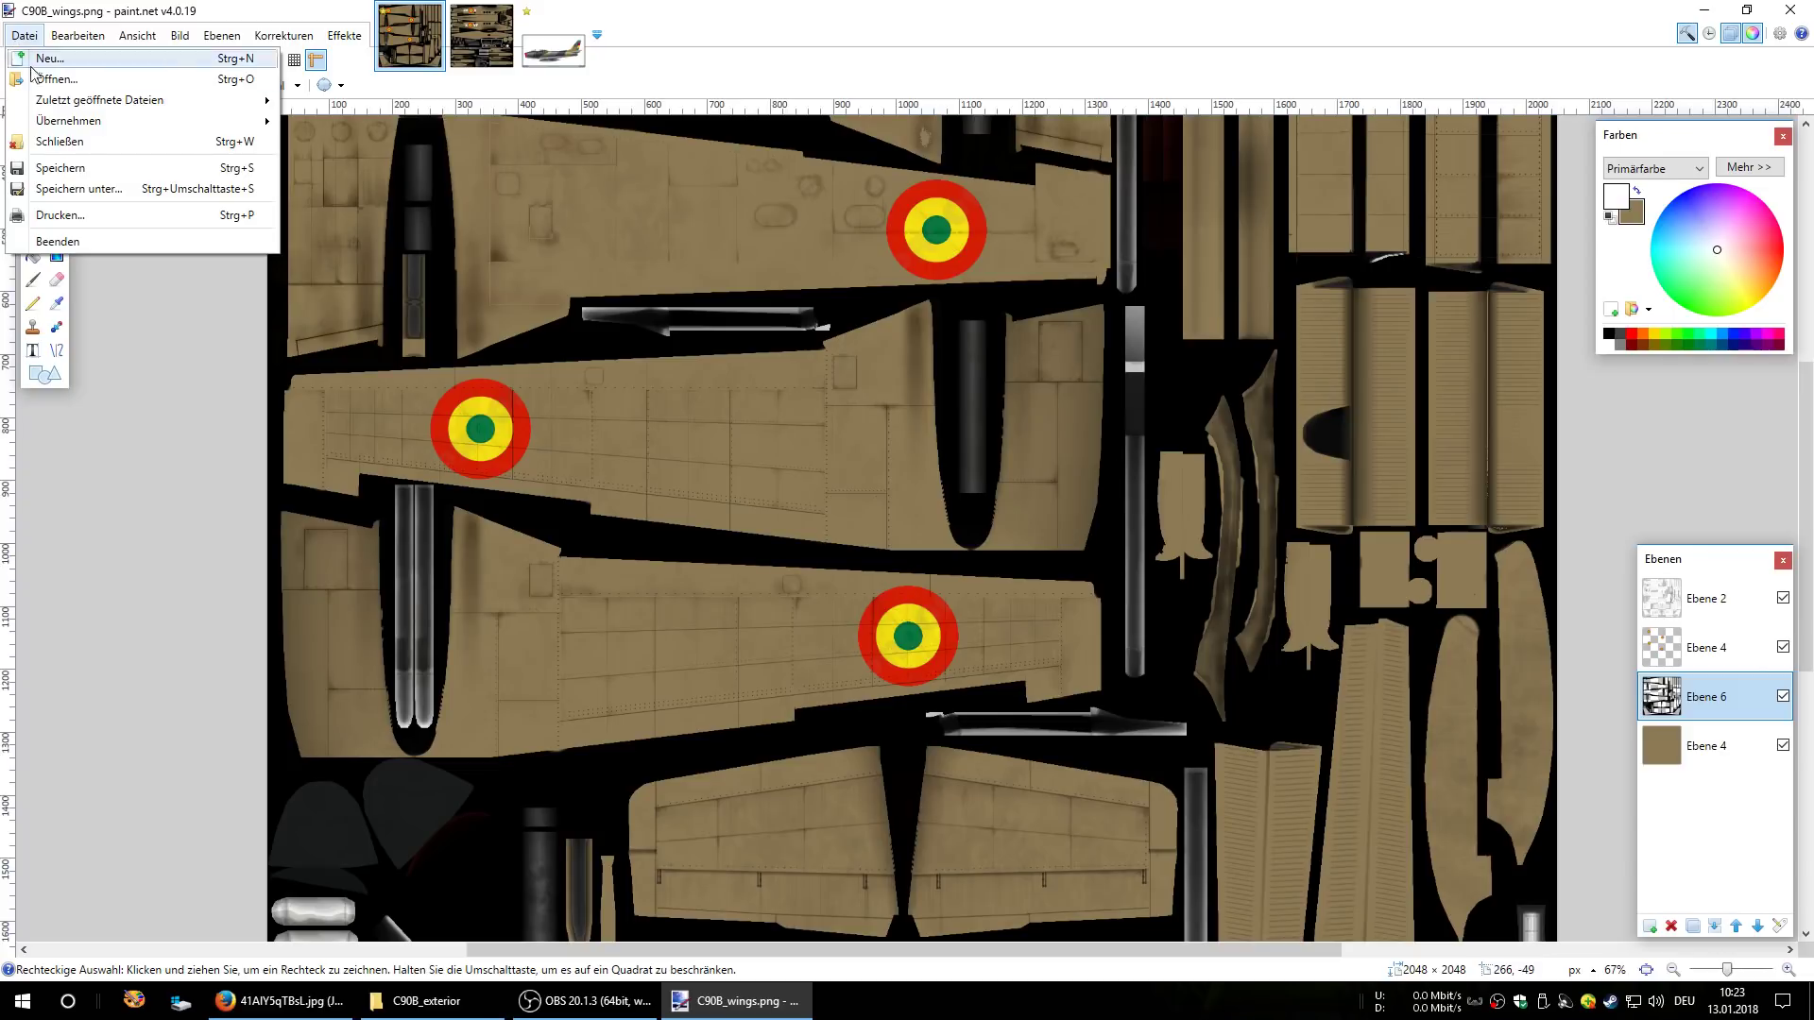
pyautogui.click(82, 176)
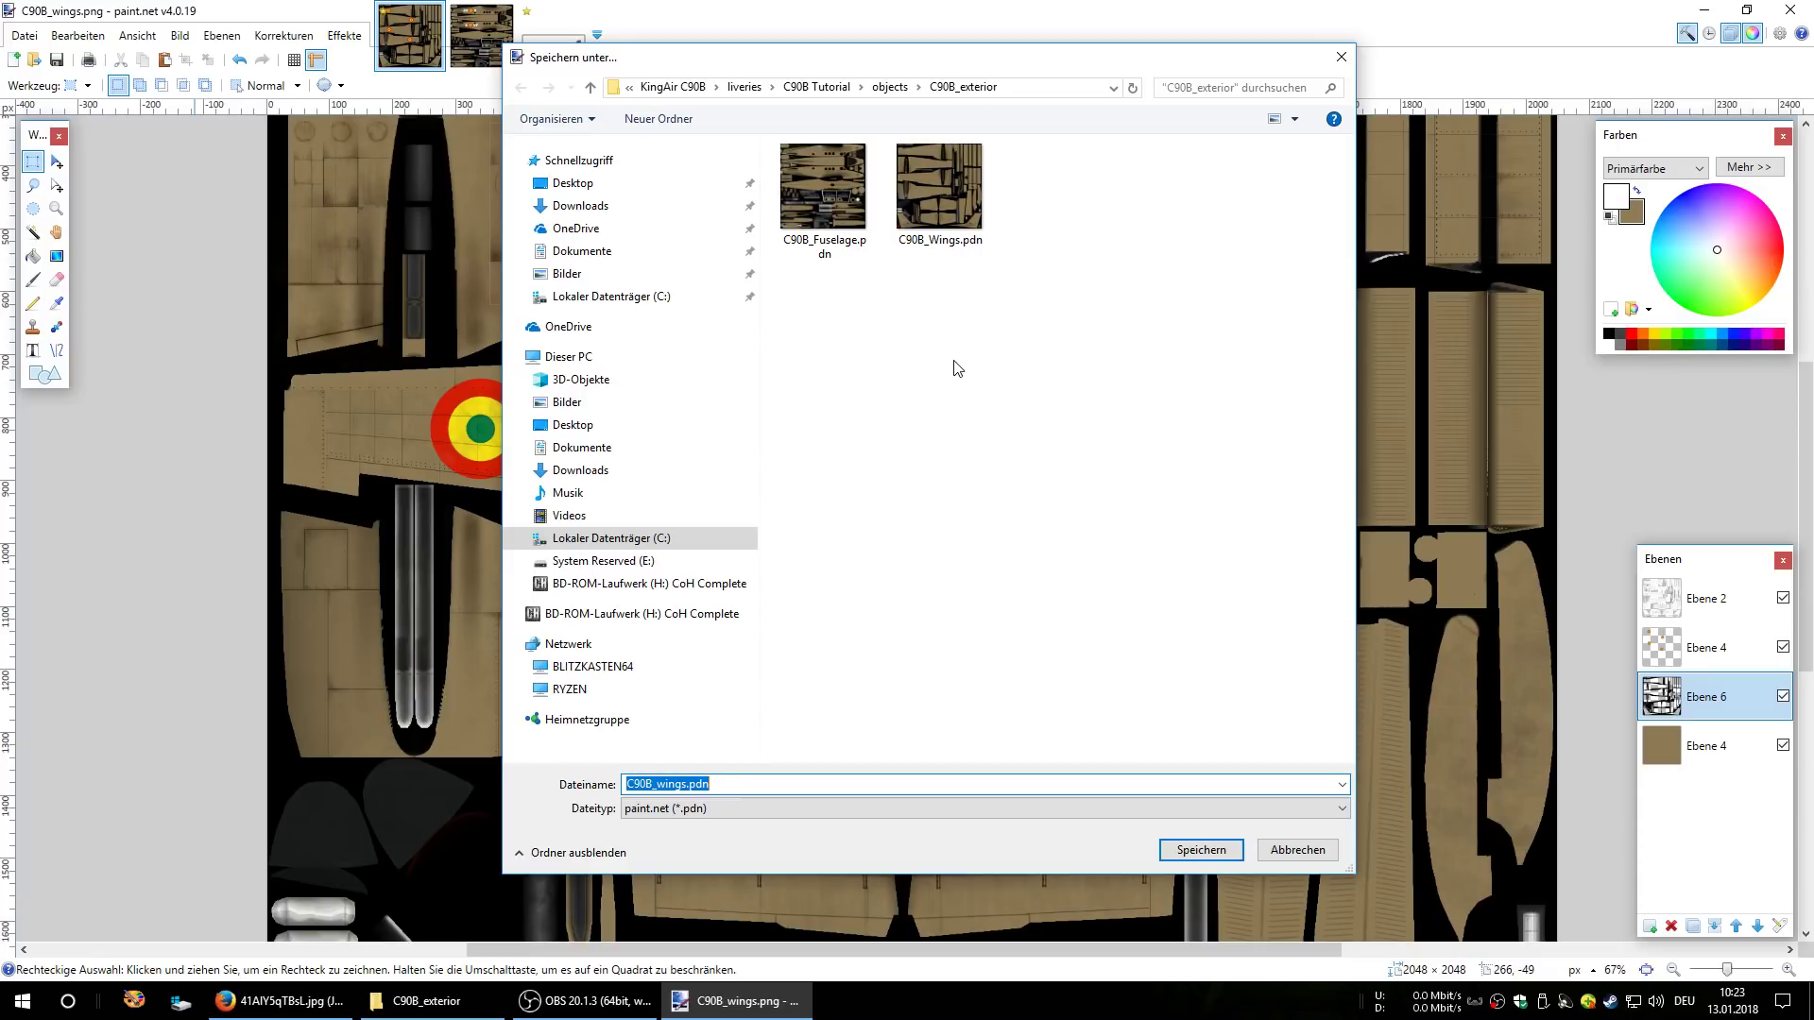
pyautogui.click(1192, 850)
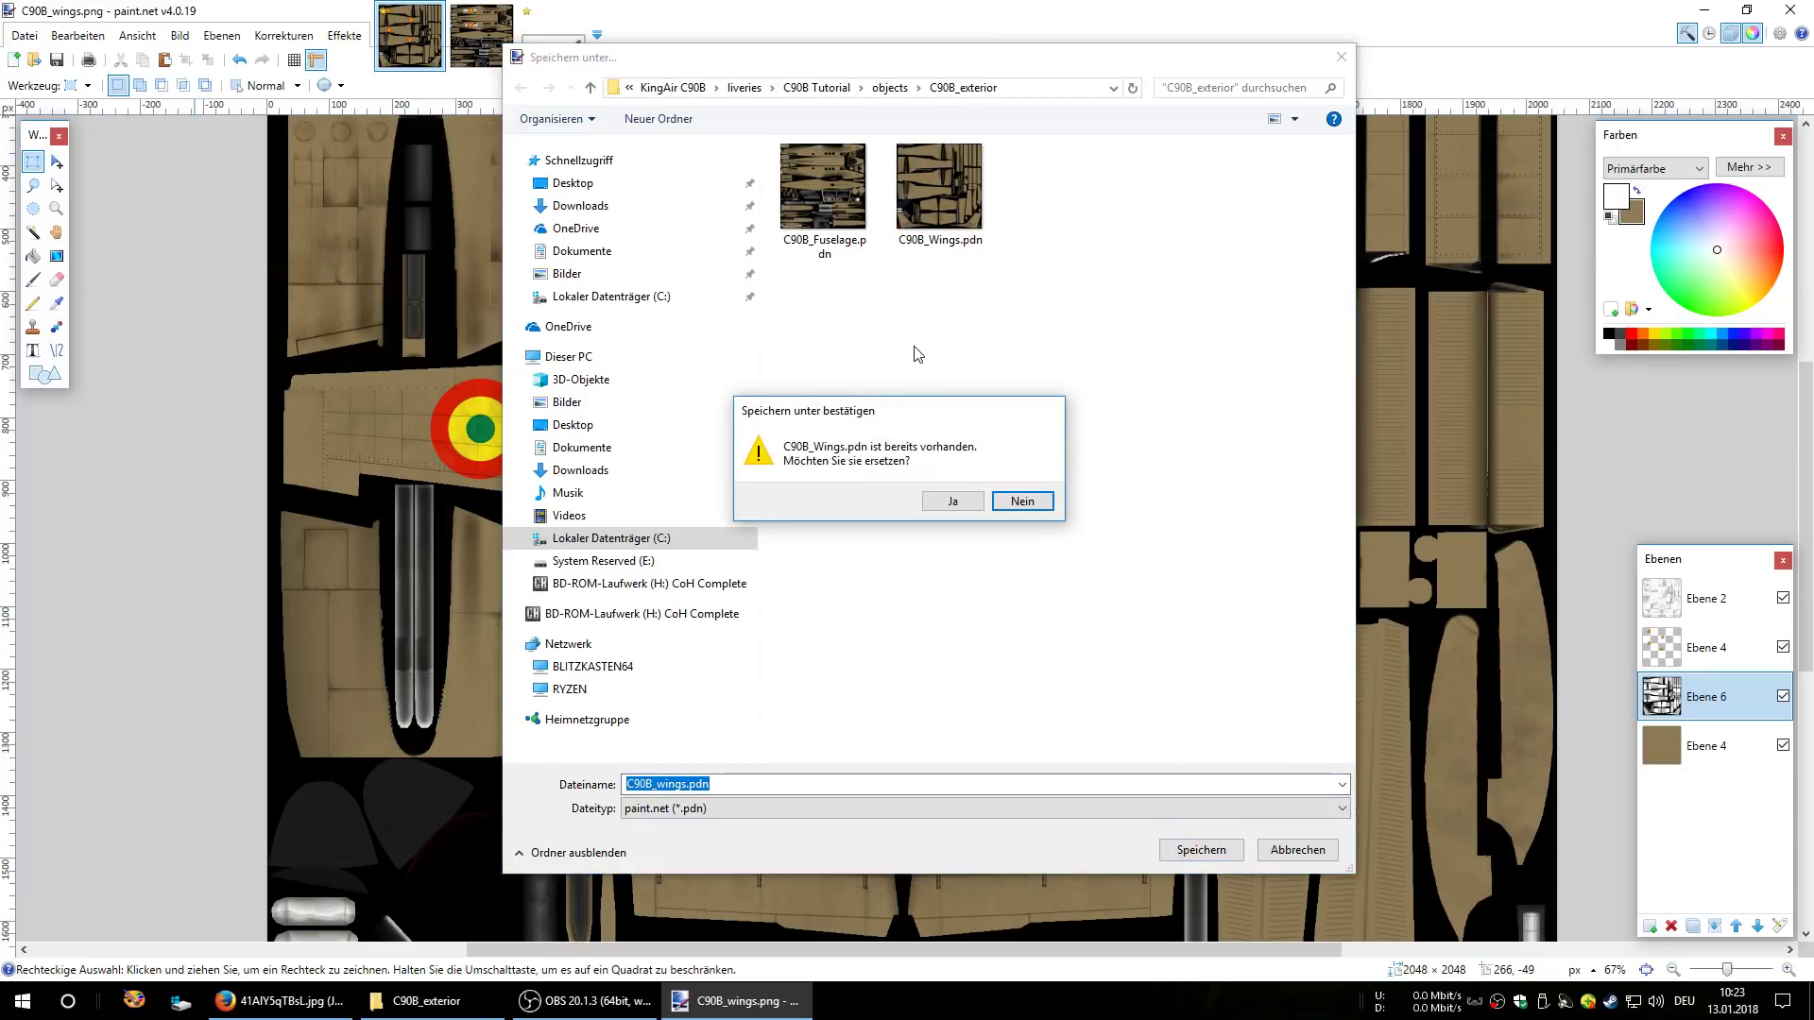
pyautogui.click(952, 500)
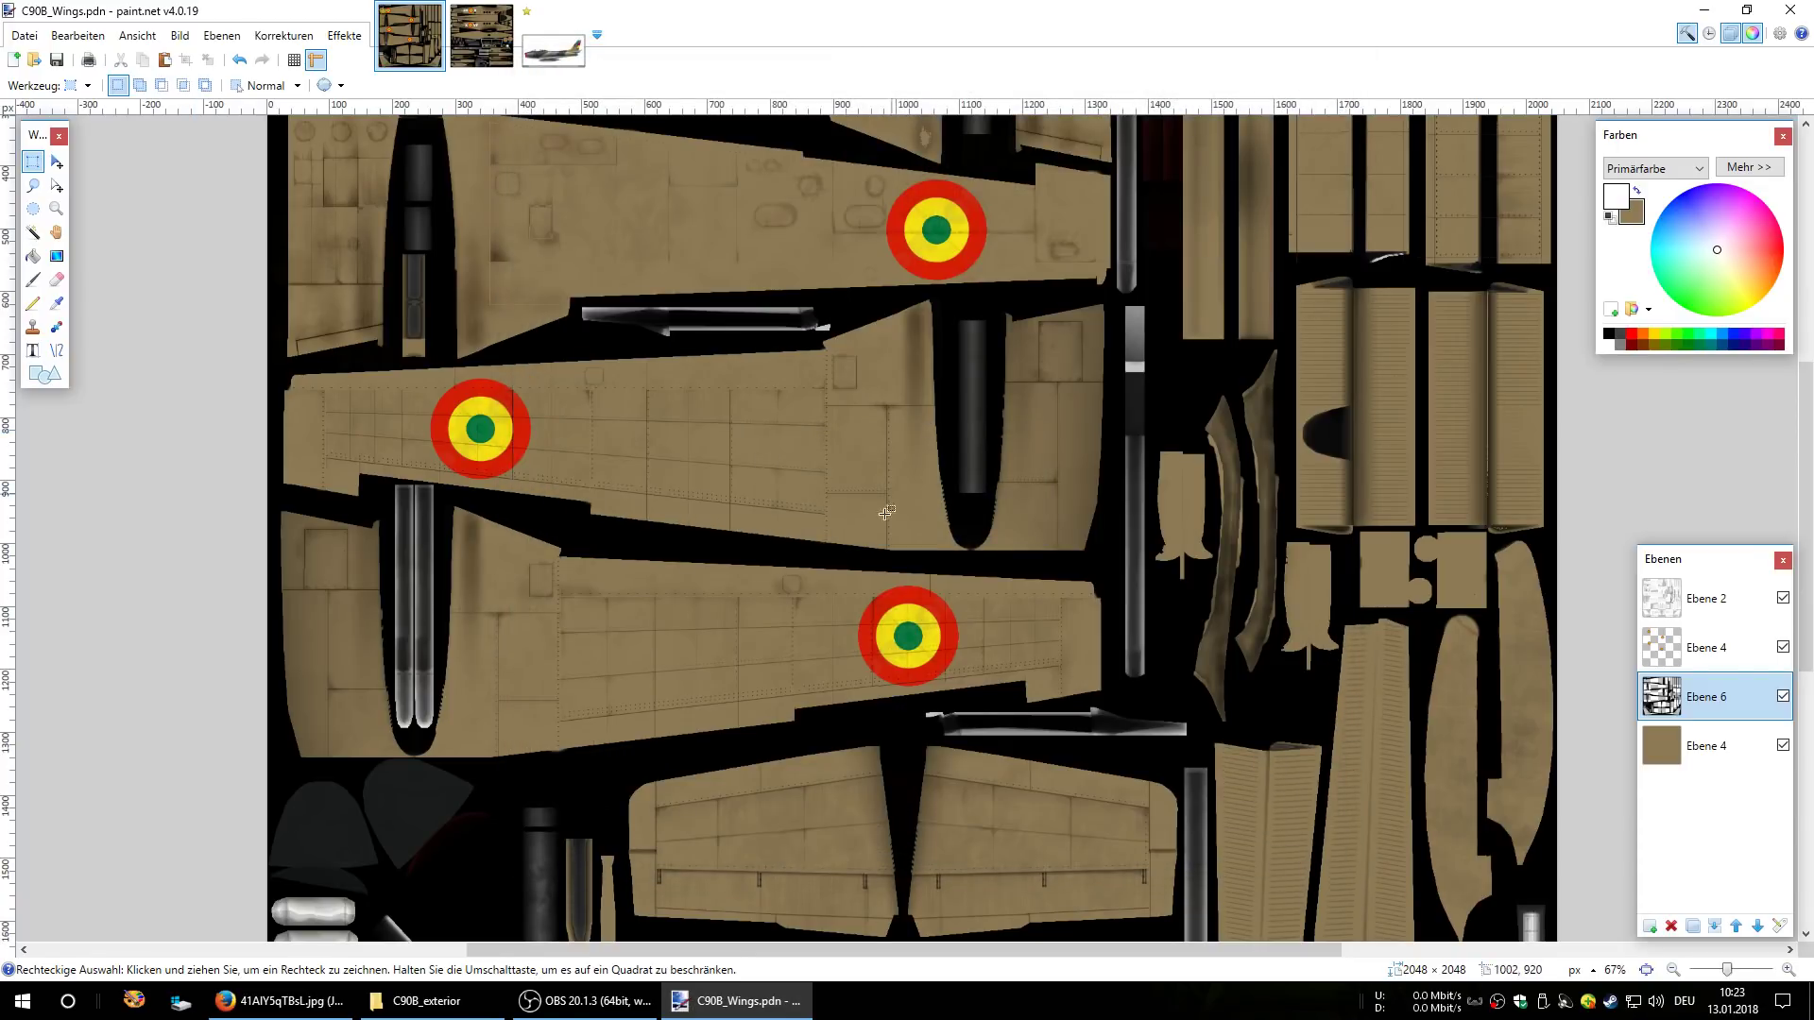
# - Undo the flattening of the fuselage image and save it with its layers as C90B_Fuselage.pdn, replacing the existing file
pyautogui.click(426, 1001)
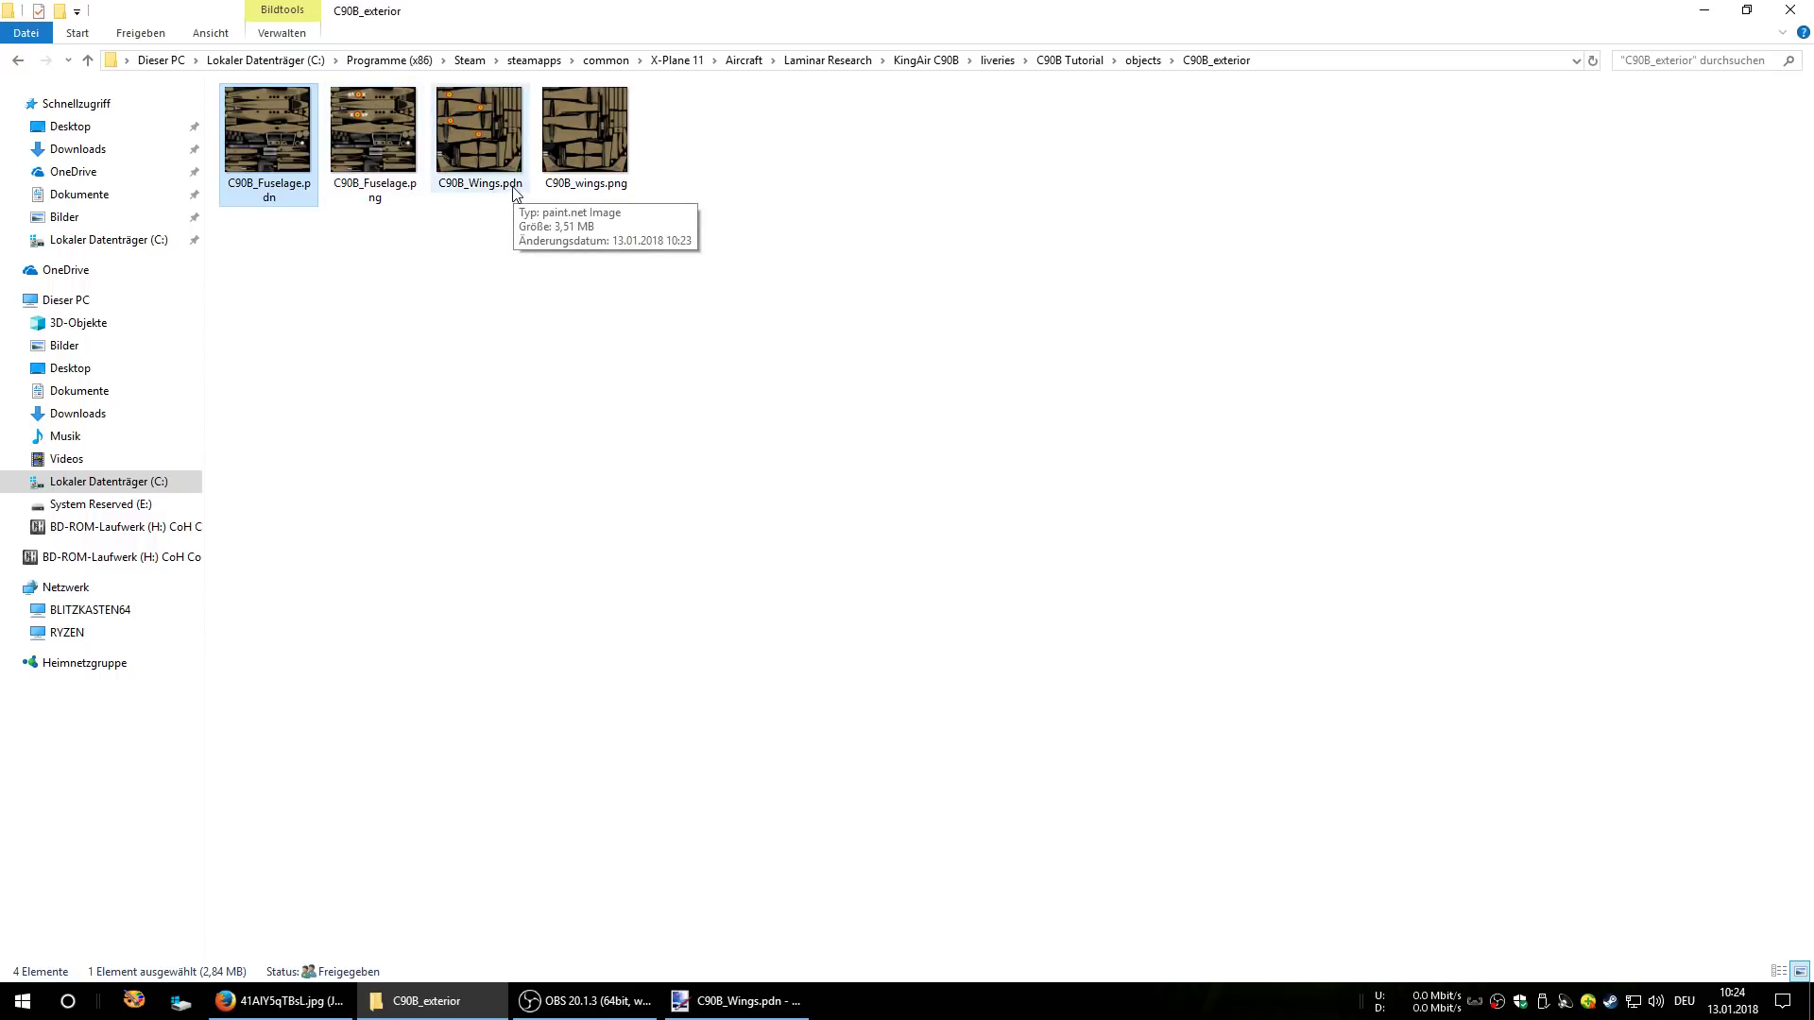
pyautogui.click(475, 998)
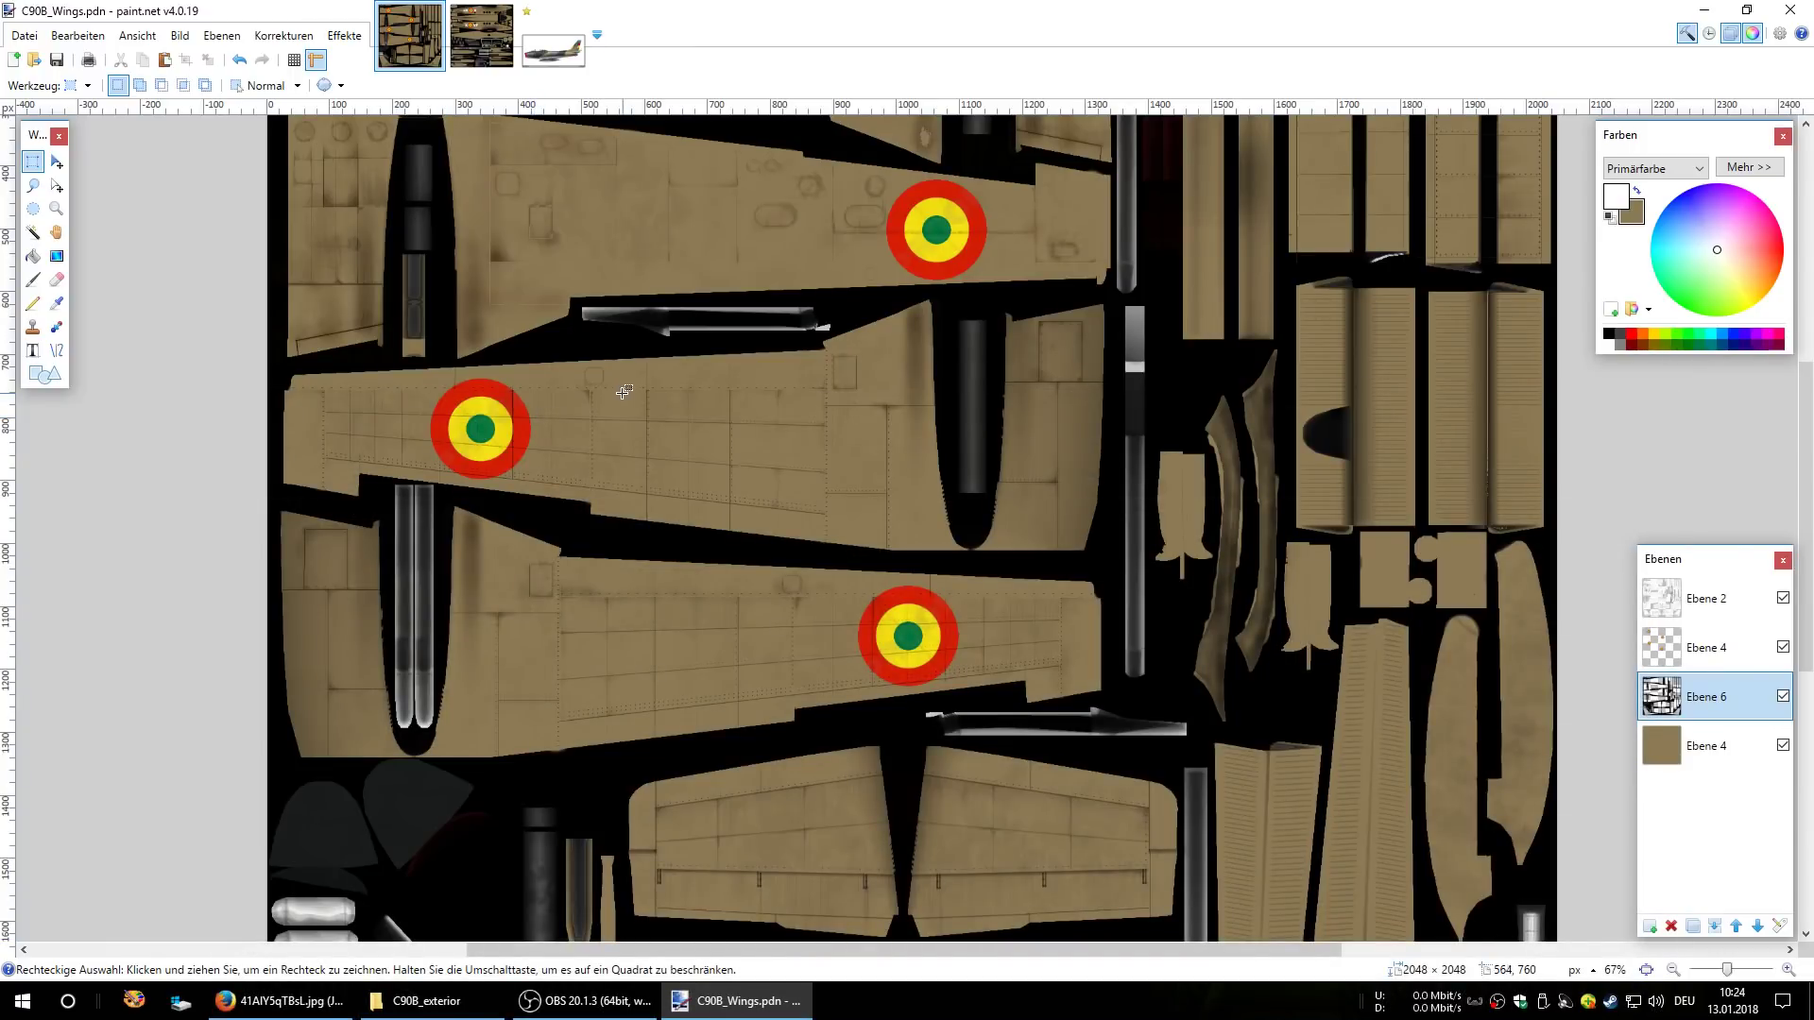
pyautogui.click(478, 23)
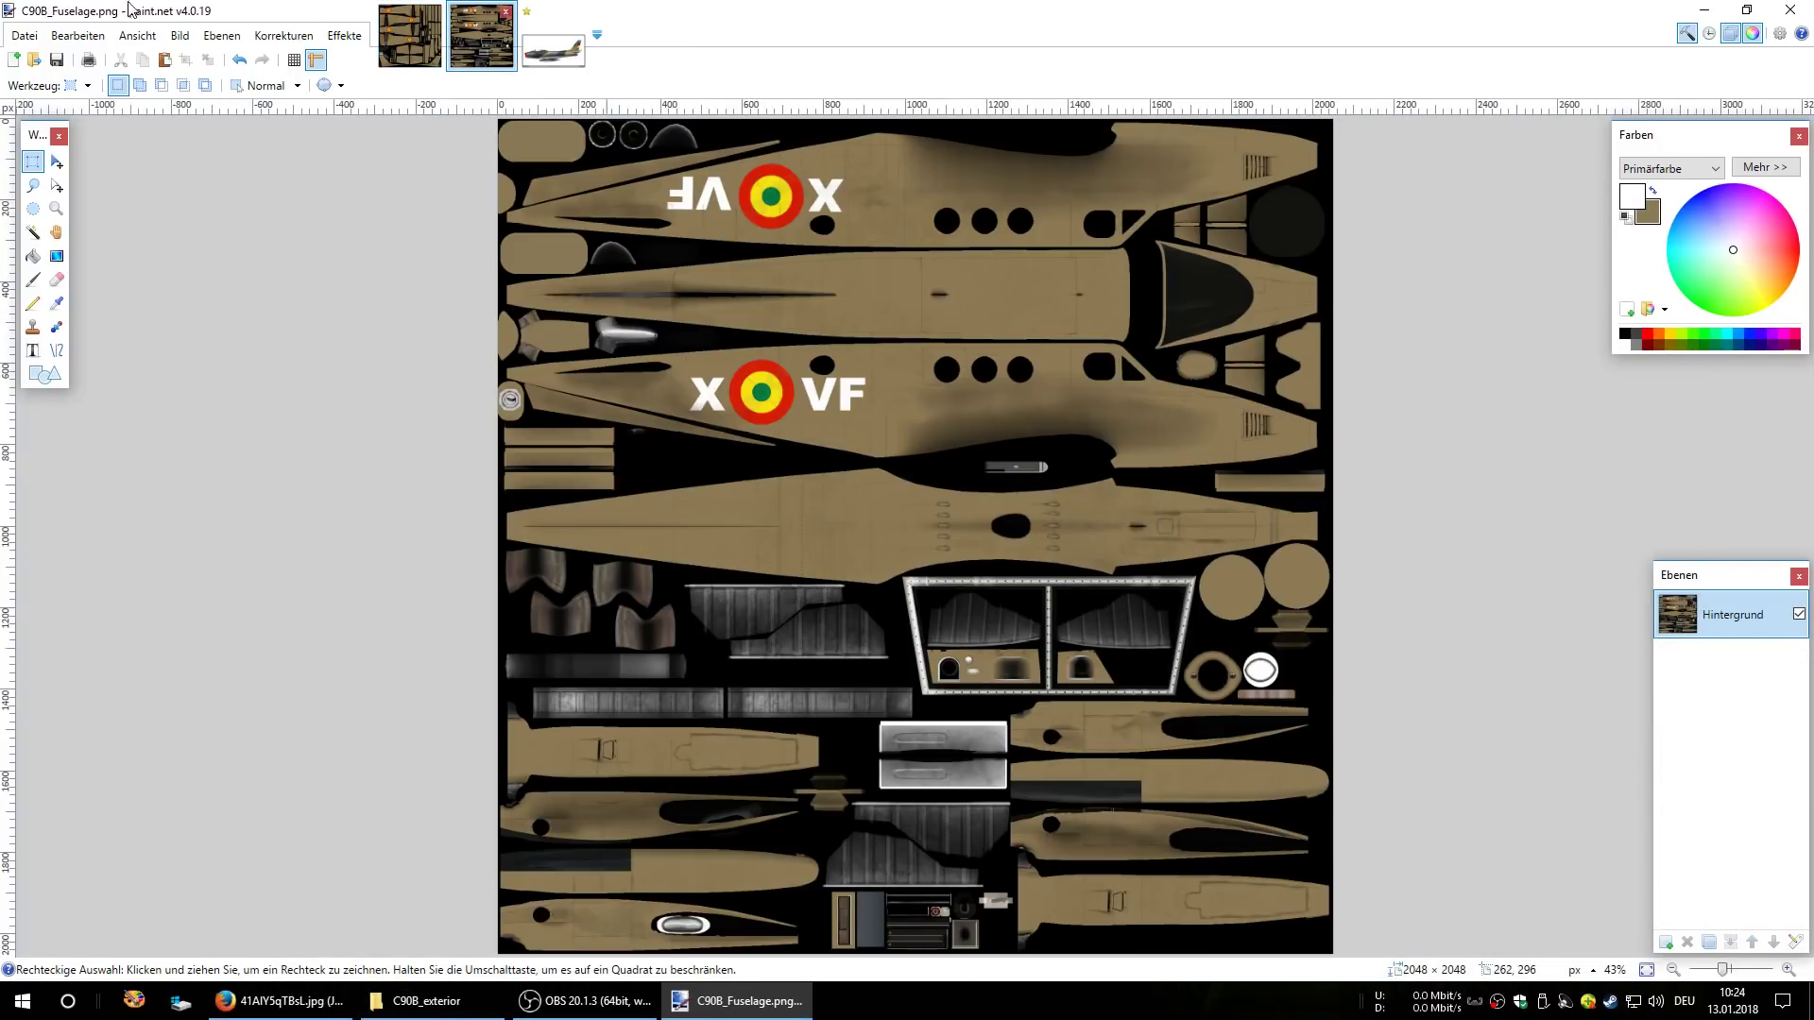
pyautogui.click(240, 61)
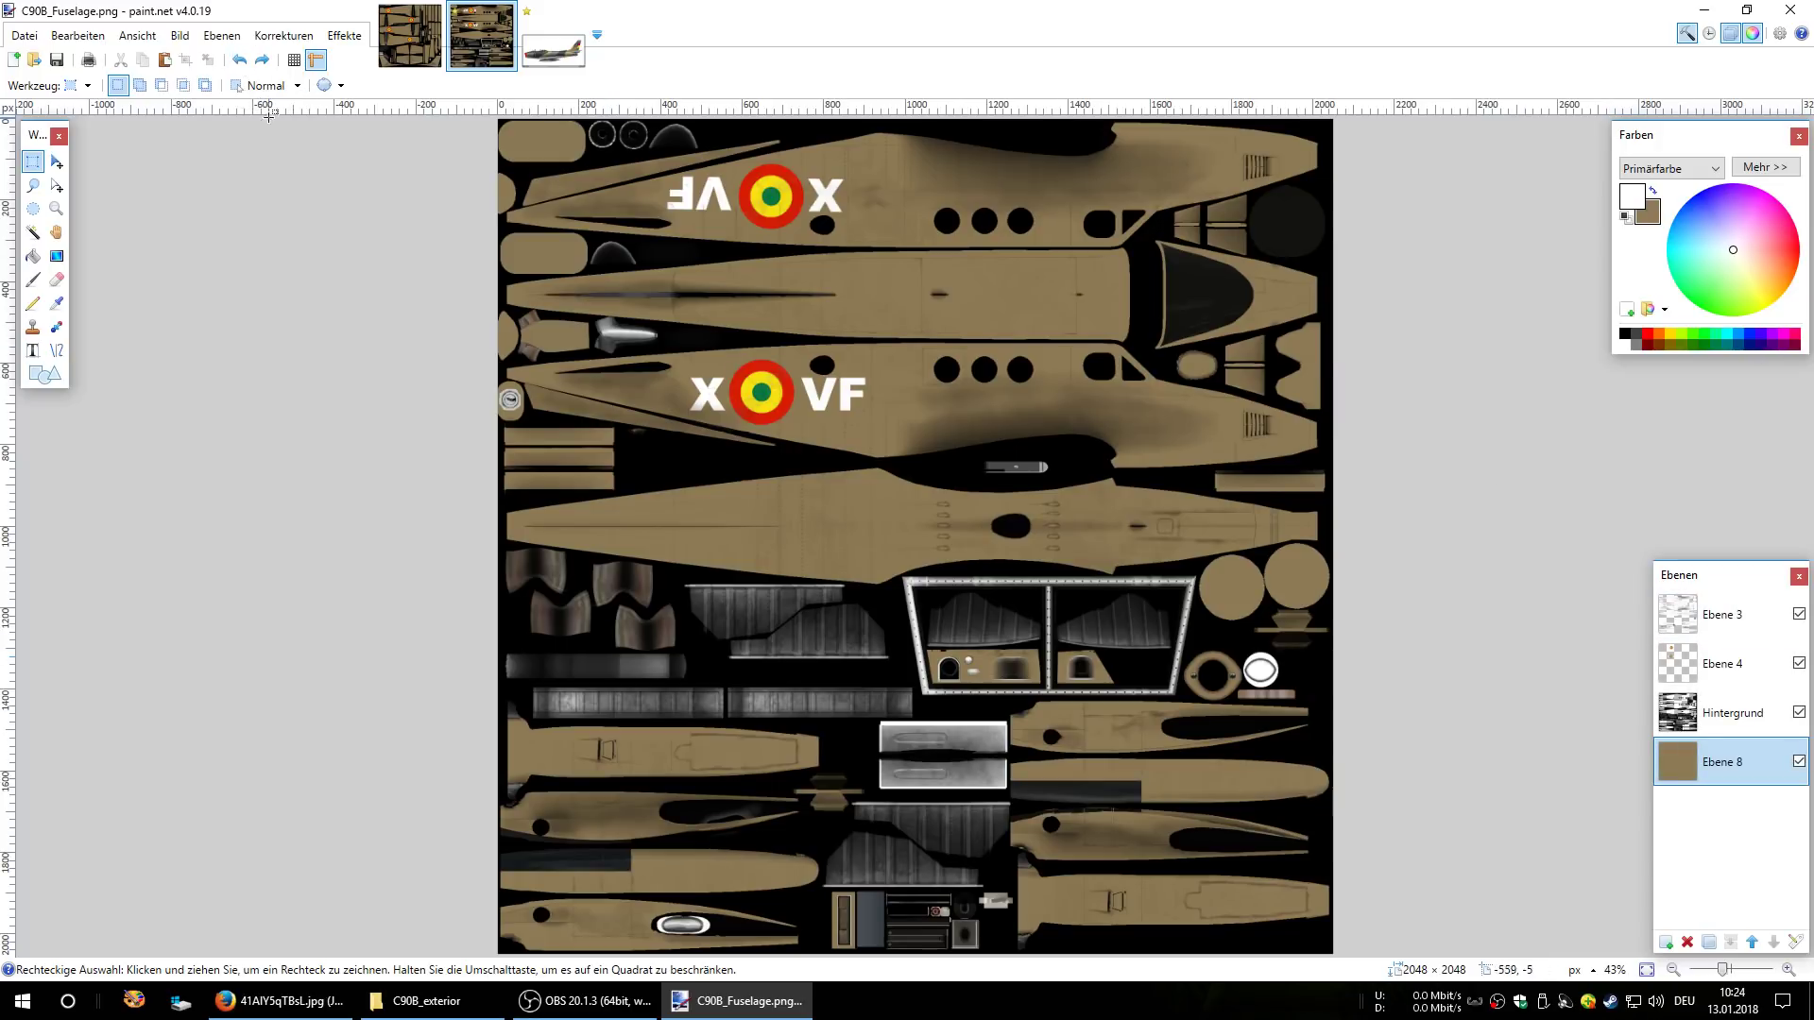
pyautogui.click(26, 36)
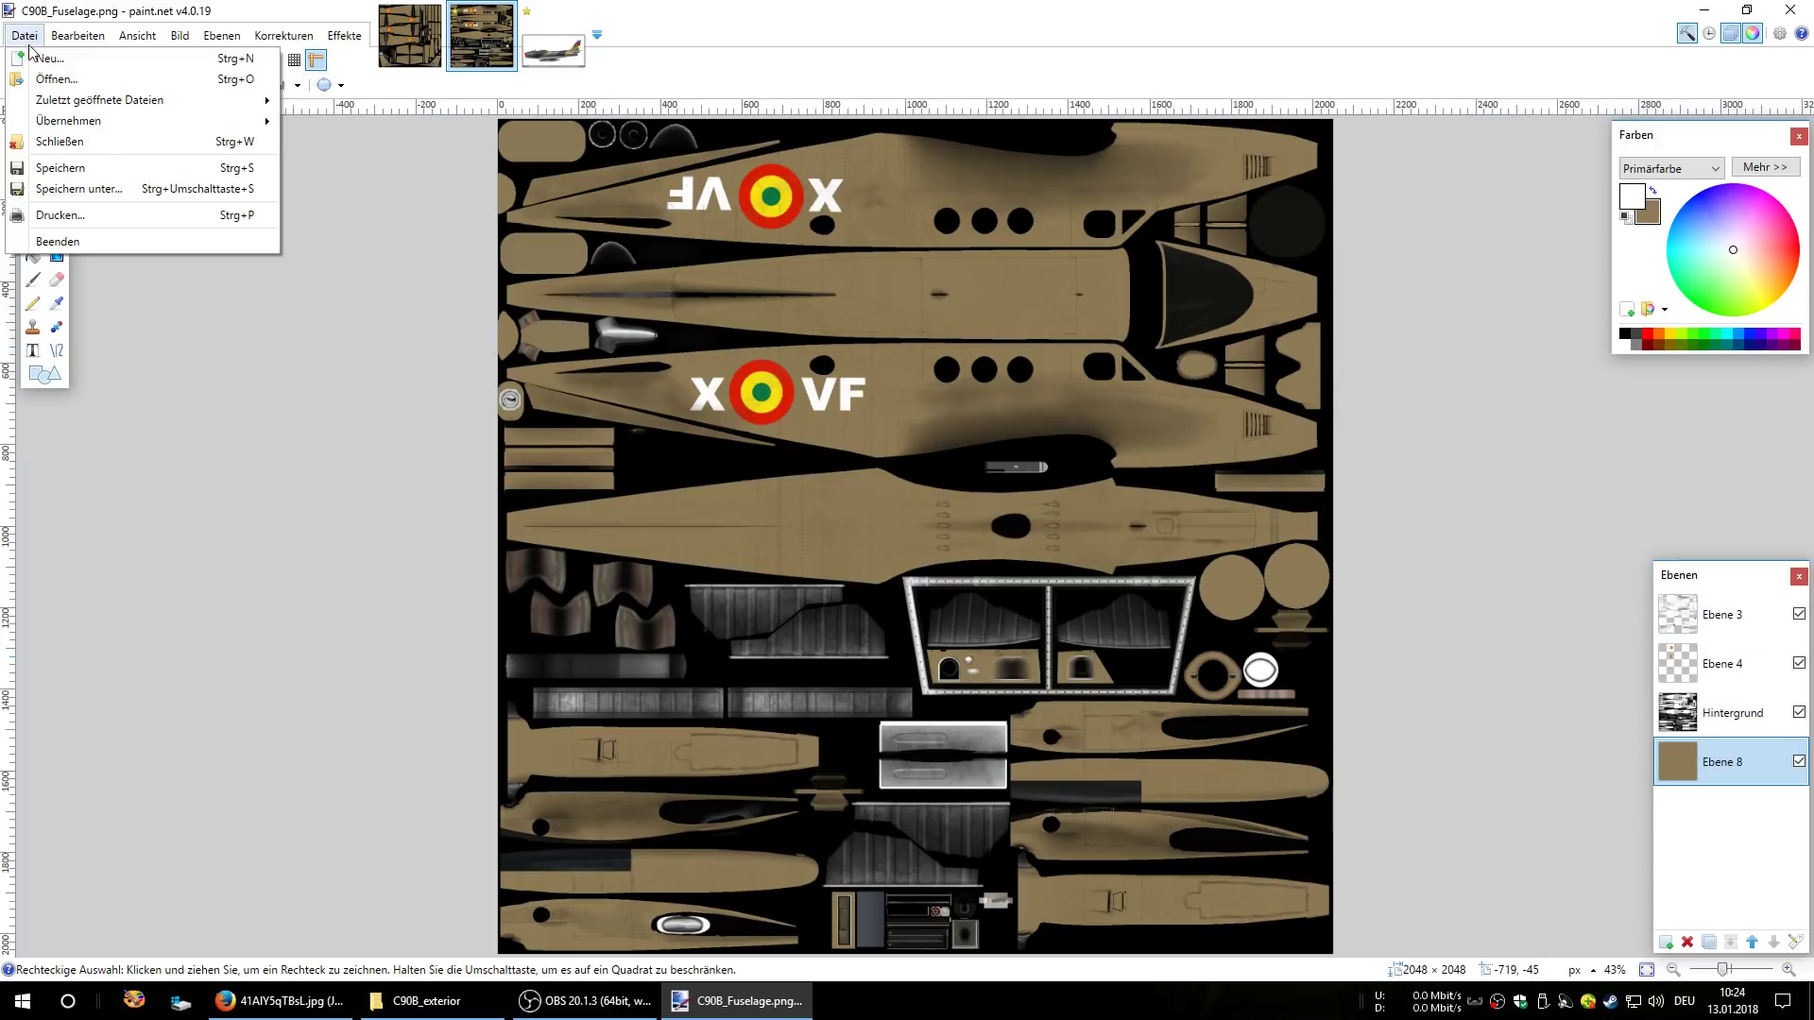
pyautogui.click(78, 166)
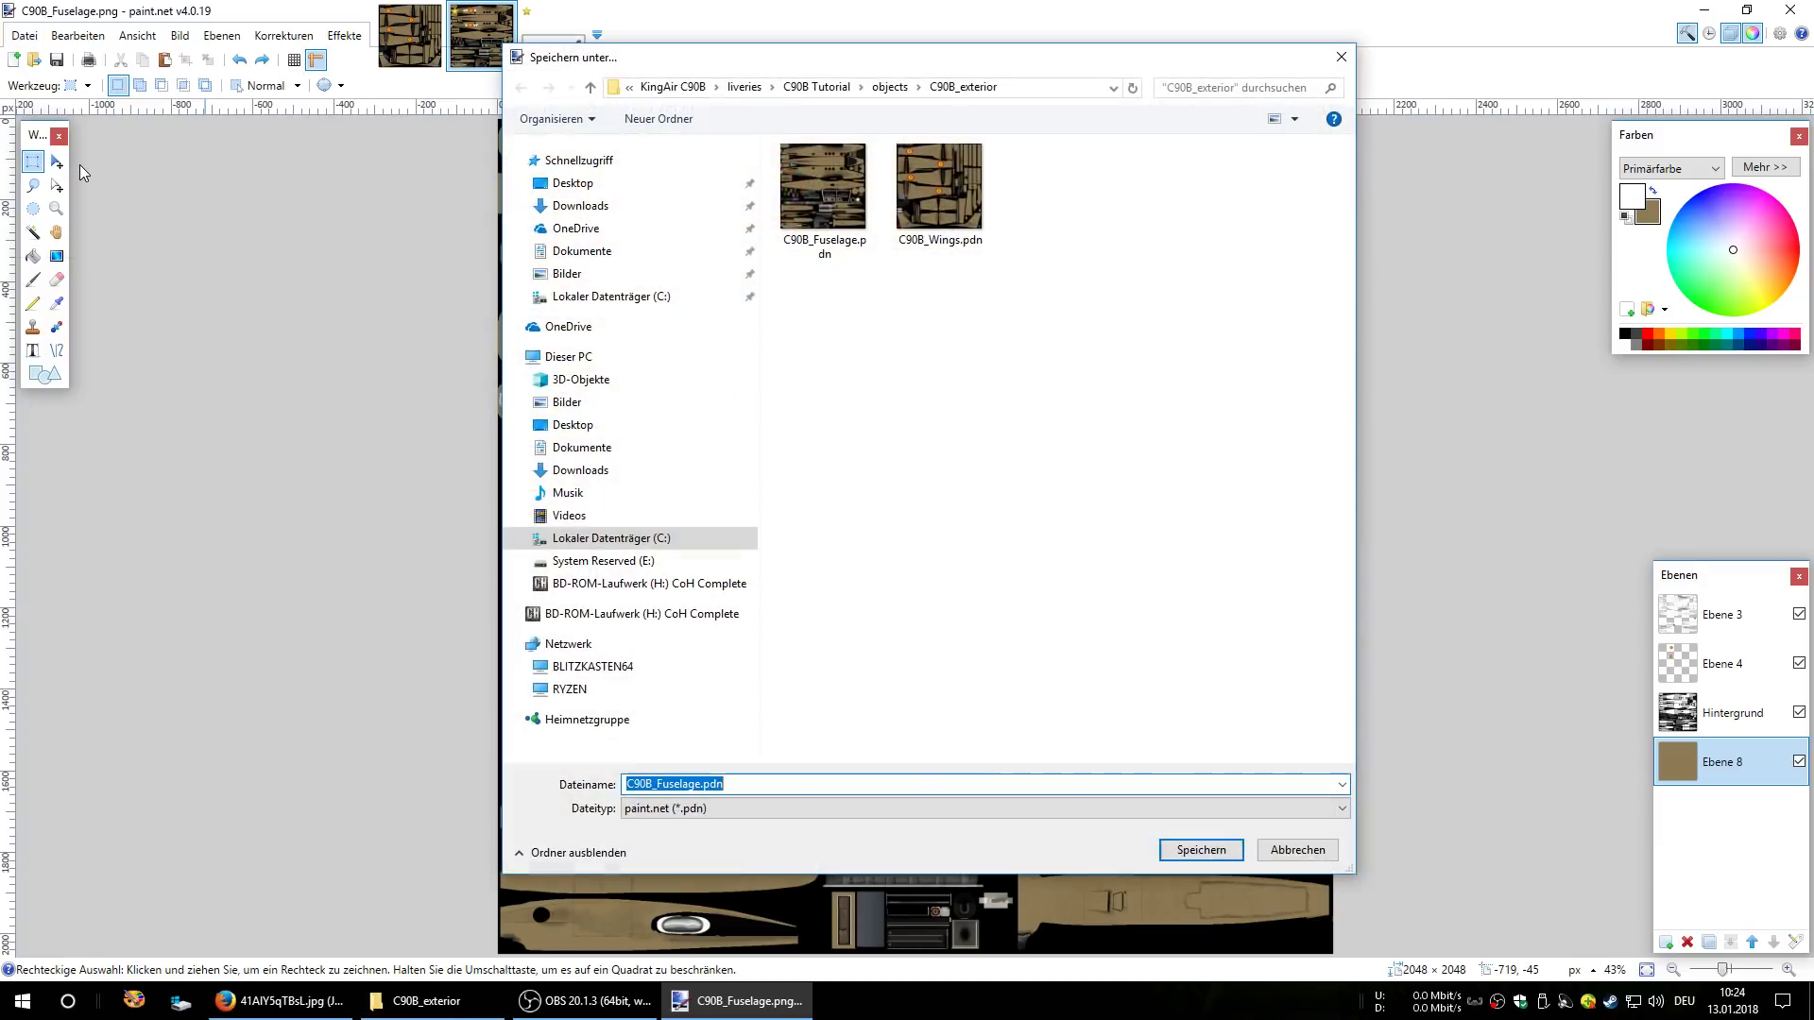
pyautogui.click(1198, 850)
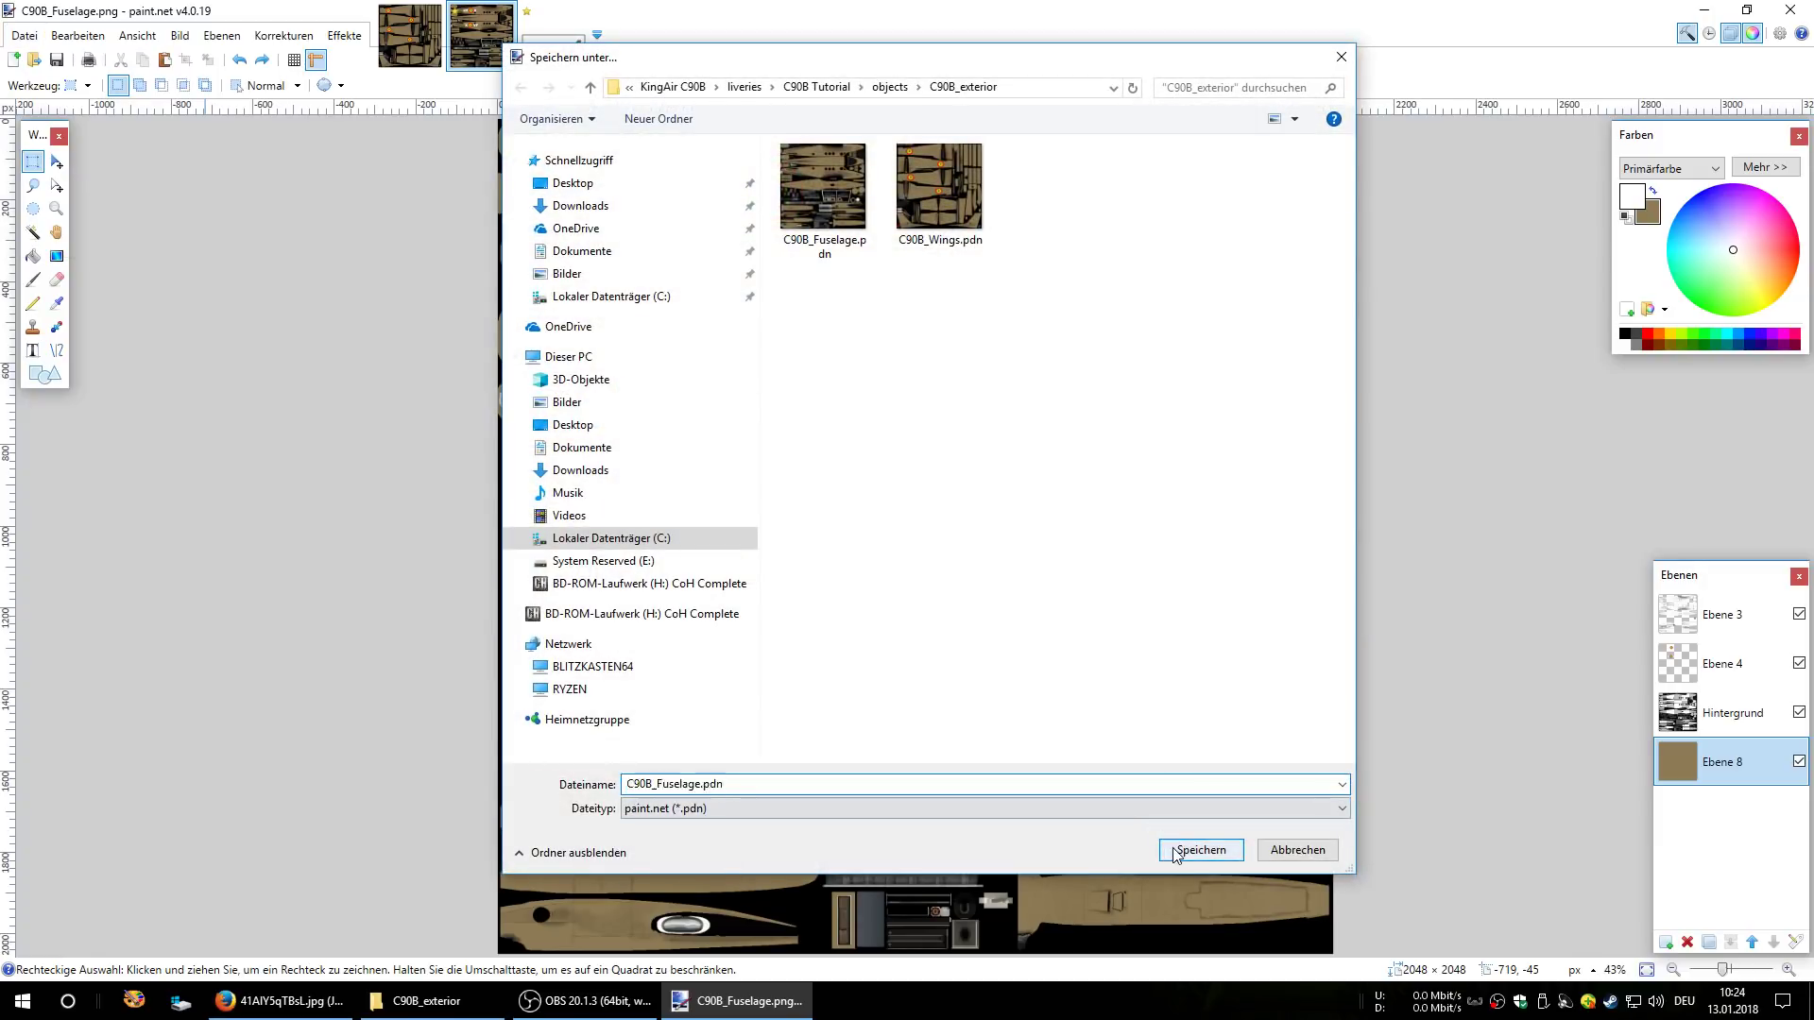
pyautogui.click(952, 501)
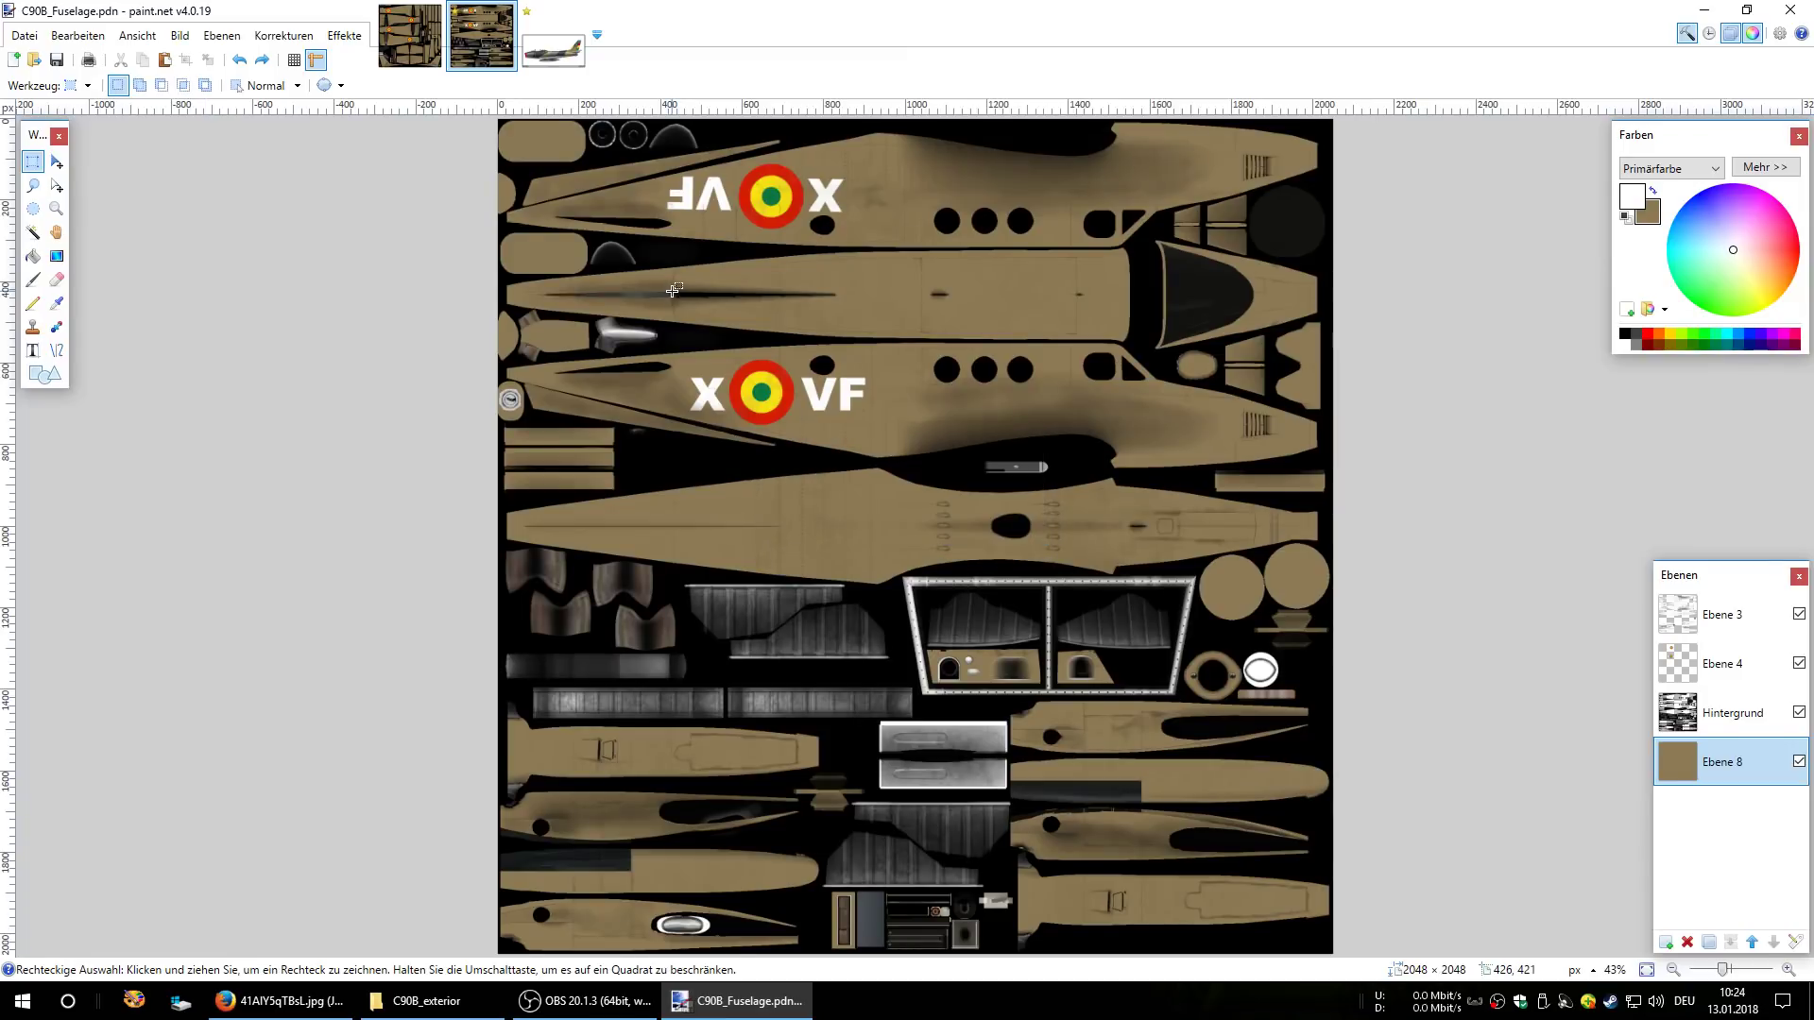
# - Switch to File Explorer and check the saved fuselage and wings files in the C90B_exterior folder
pyautogui.click(447, 1003)
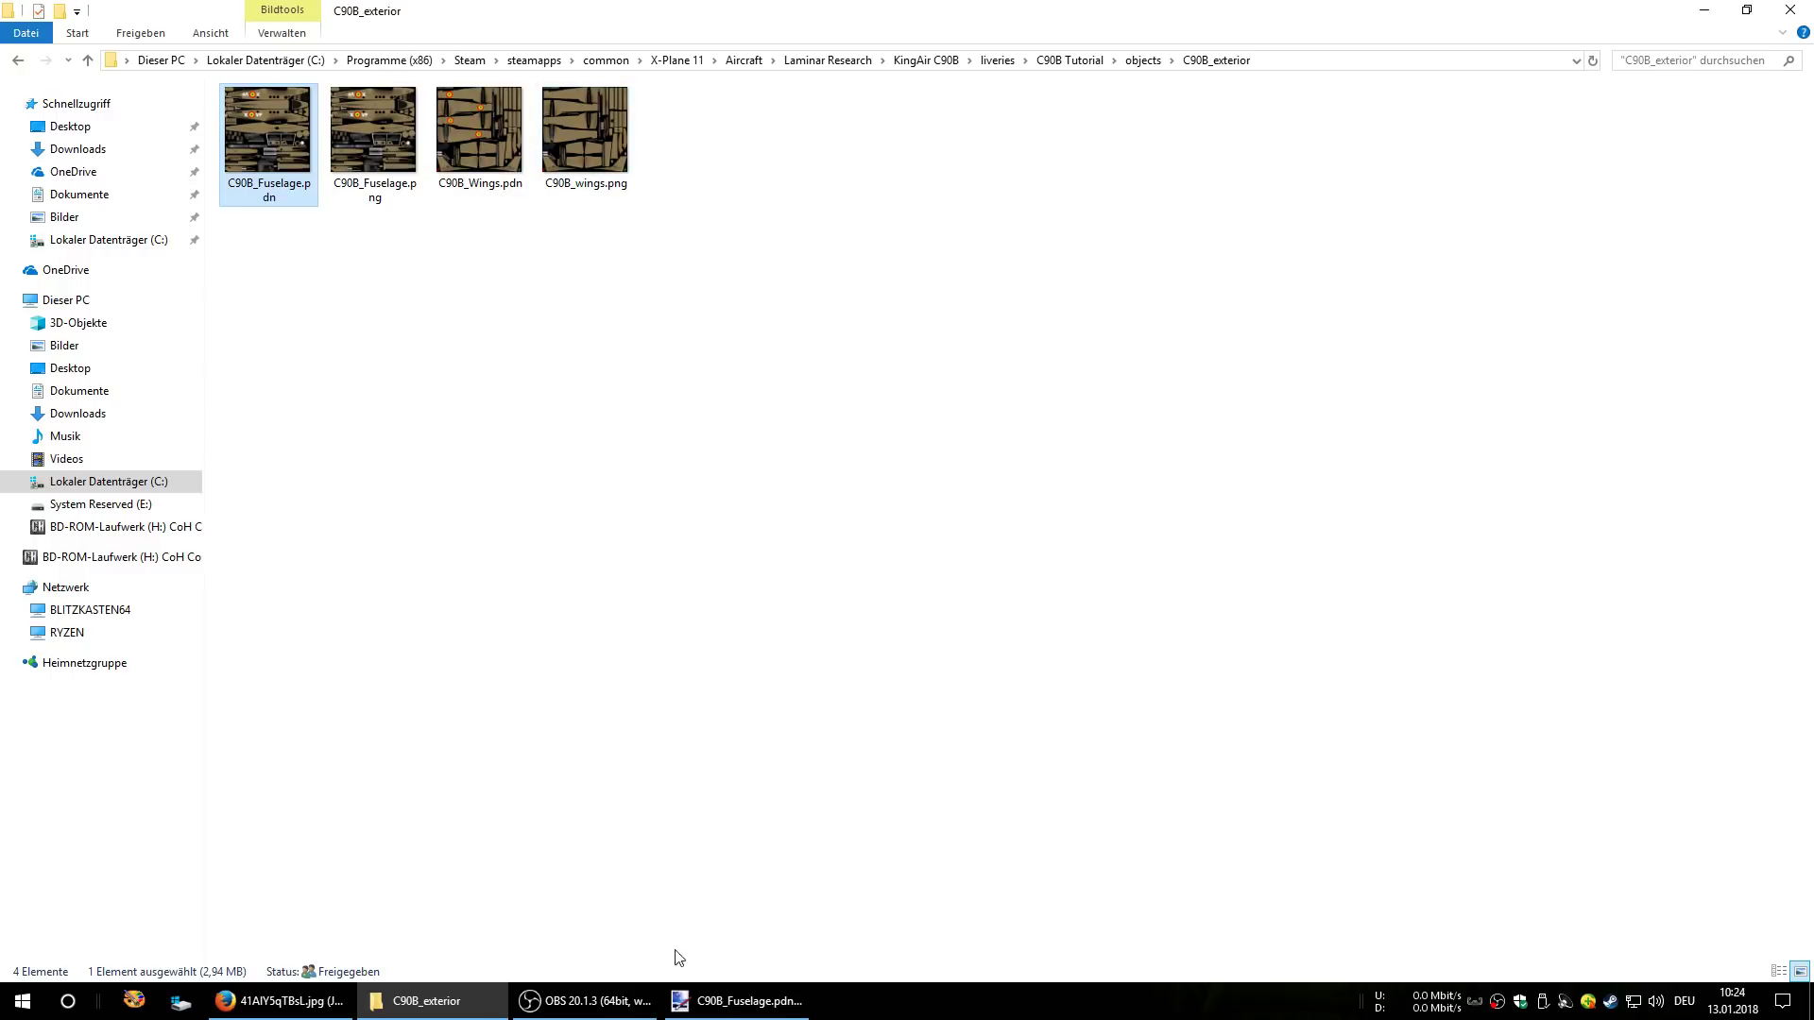
pyautogui.click(737, 1002)
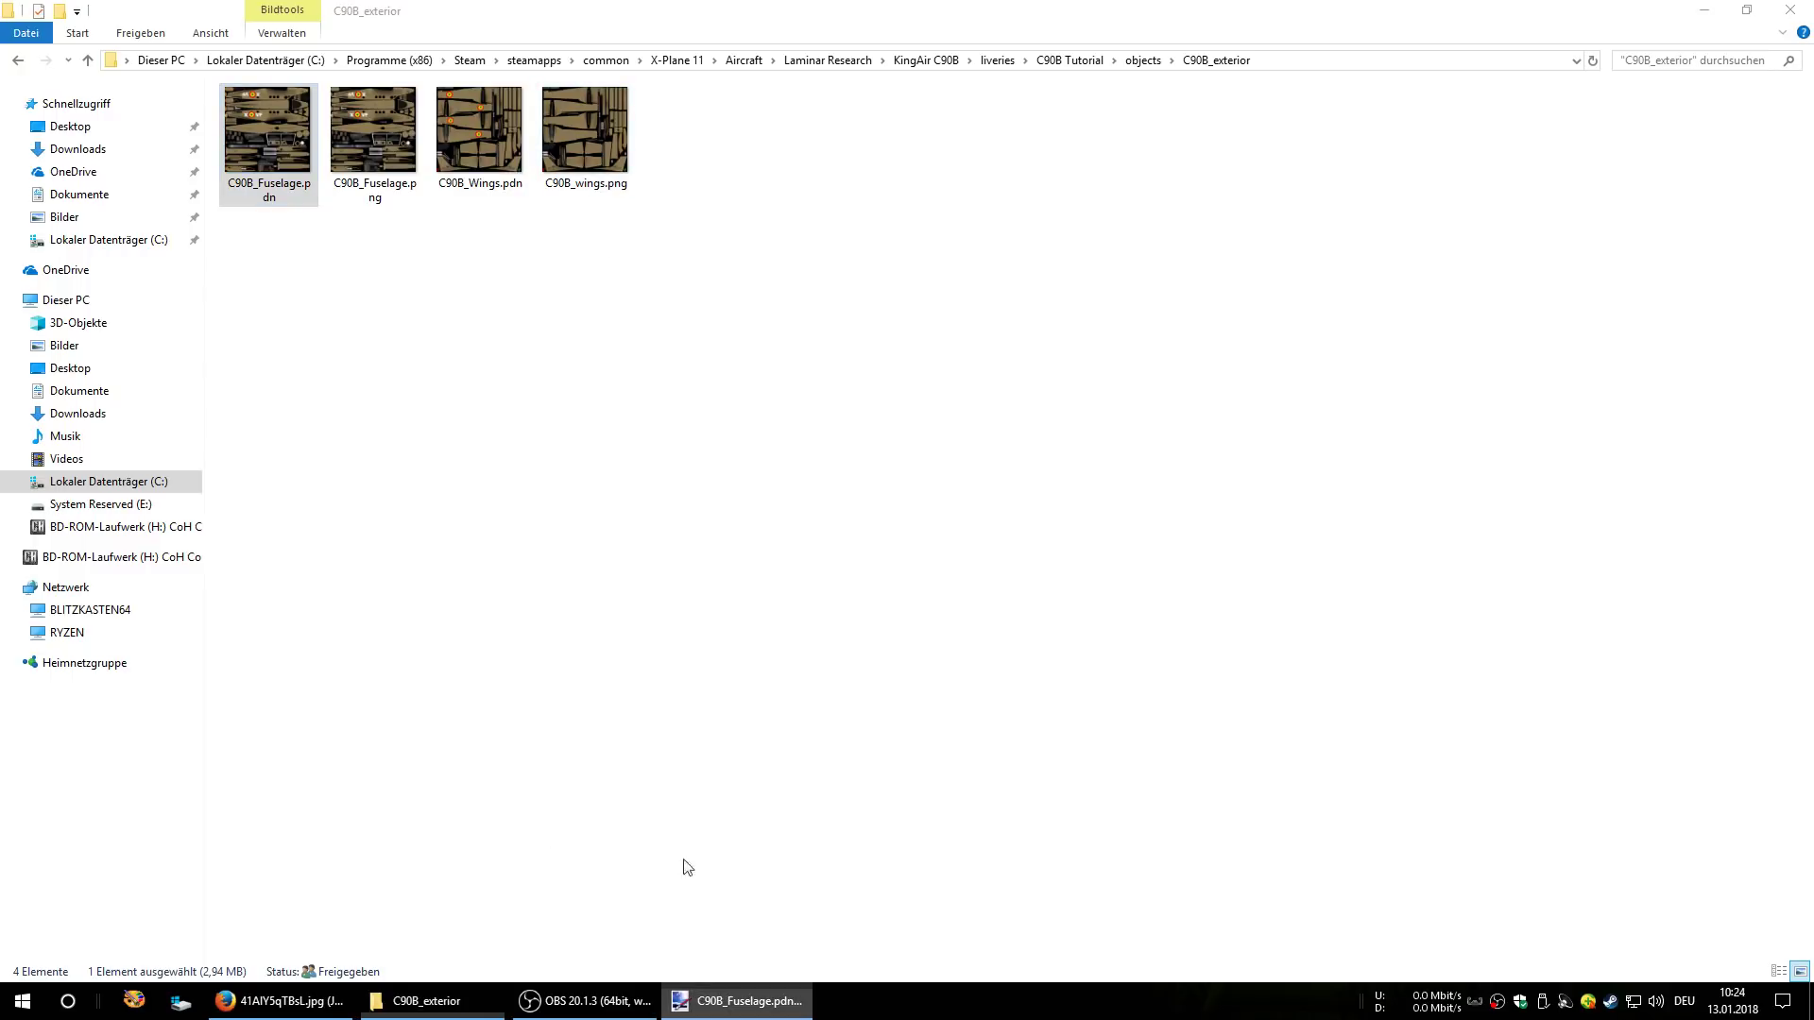
pyautogui.click(481, 1010)
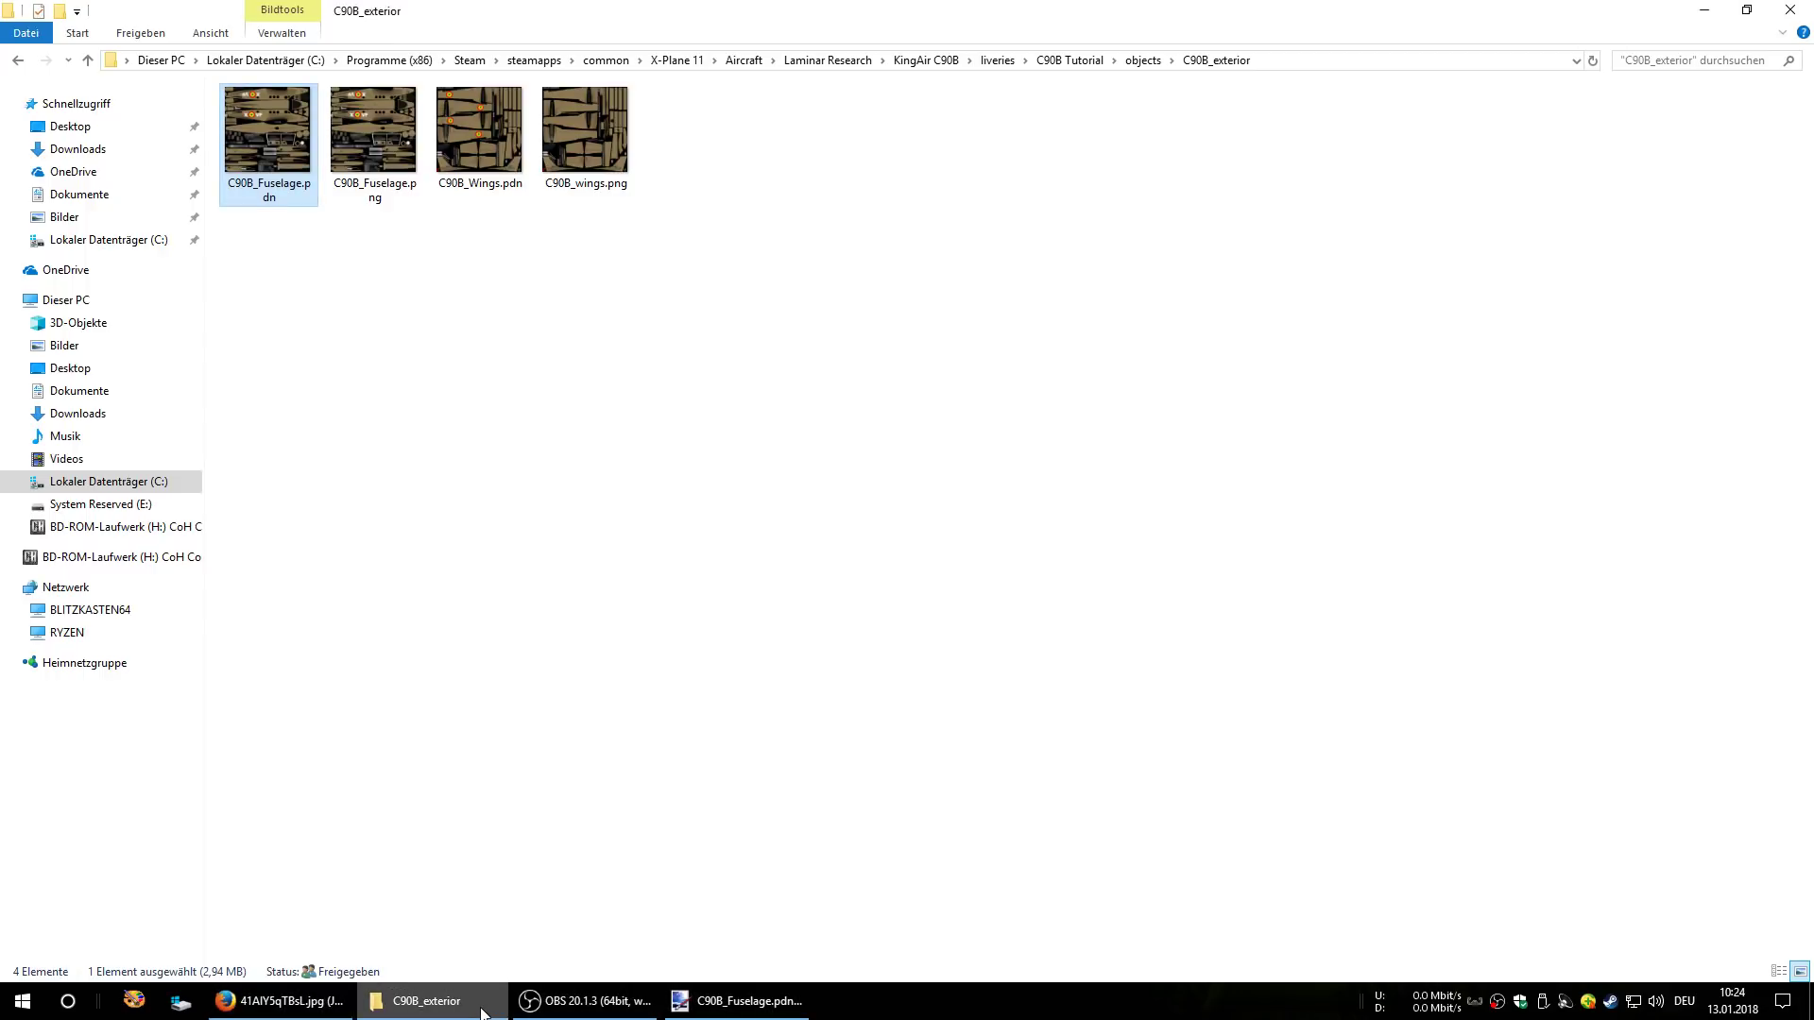
pyautogui.click(481, 1011)
# - Switch to paint.net and save the wings texture as C90B_wings.png in PNG format, replacing the existing file, with automatic bit depth and flattened layers
pyautogui.click(716, 1003)
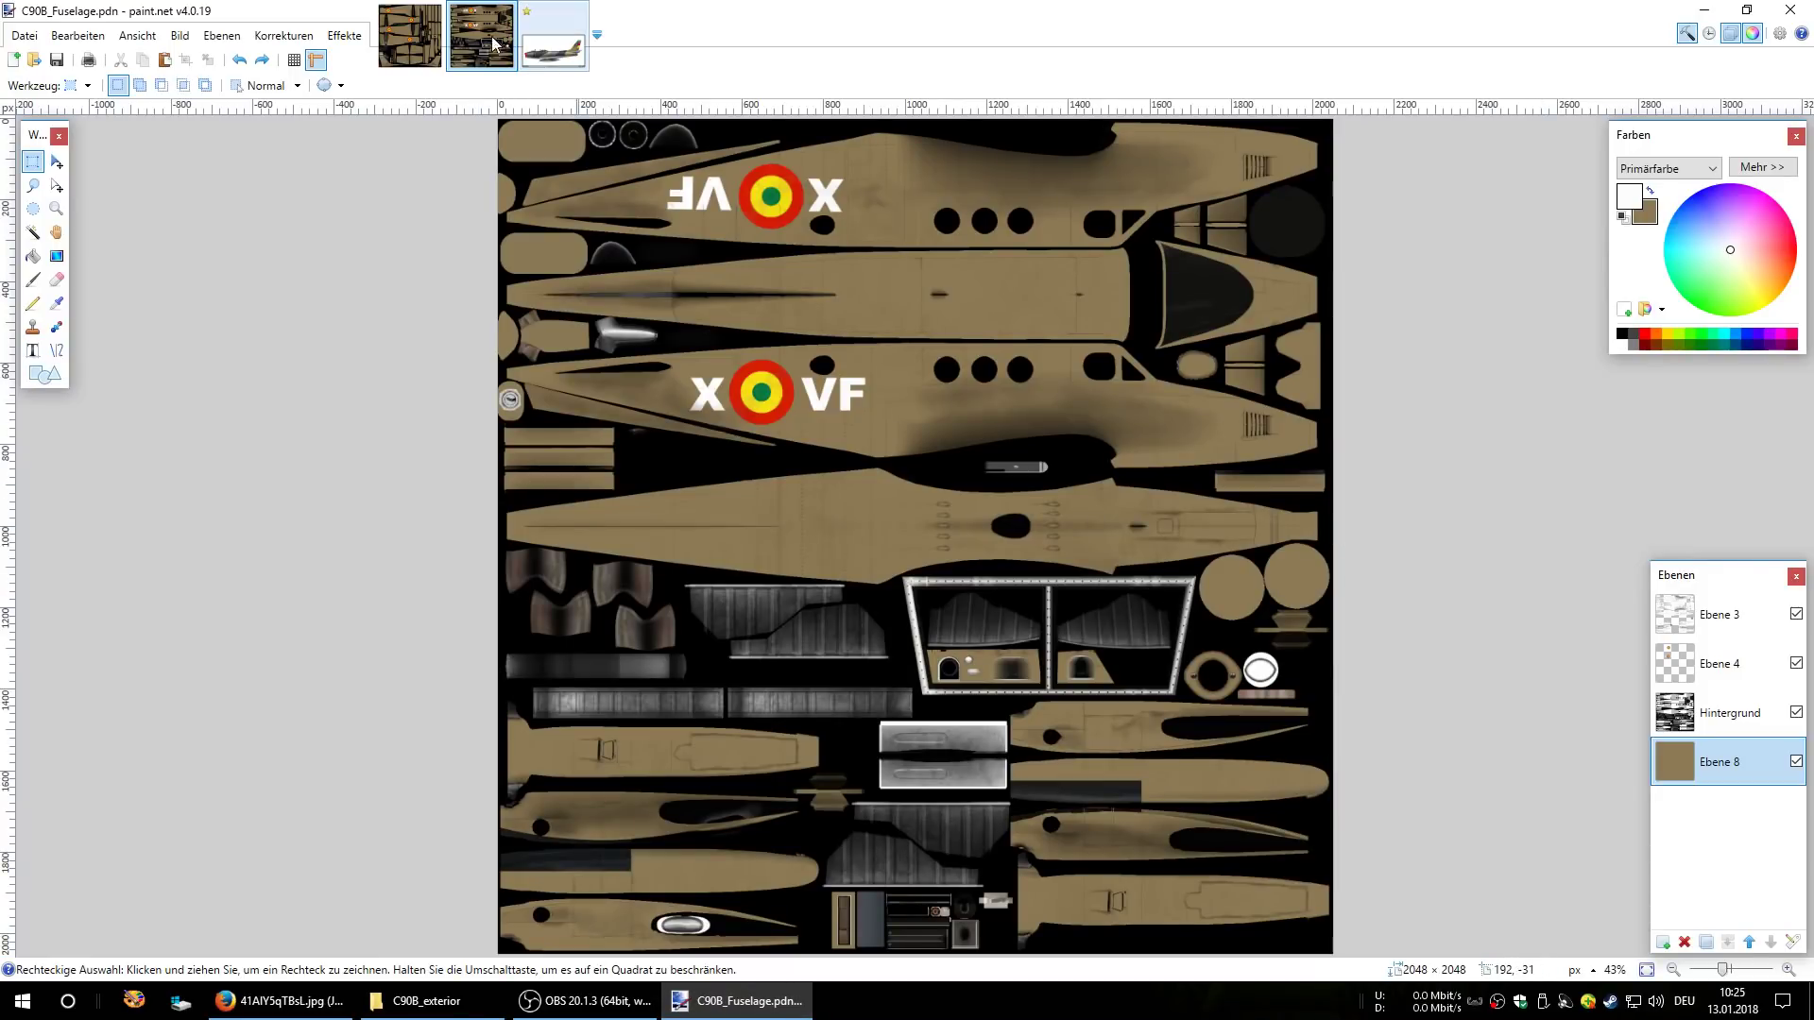
pyautogui.click(416, 38)
pyautogui.click(25, 35)
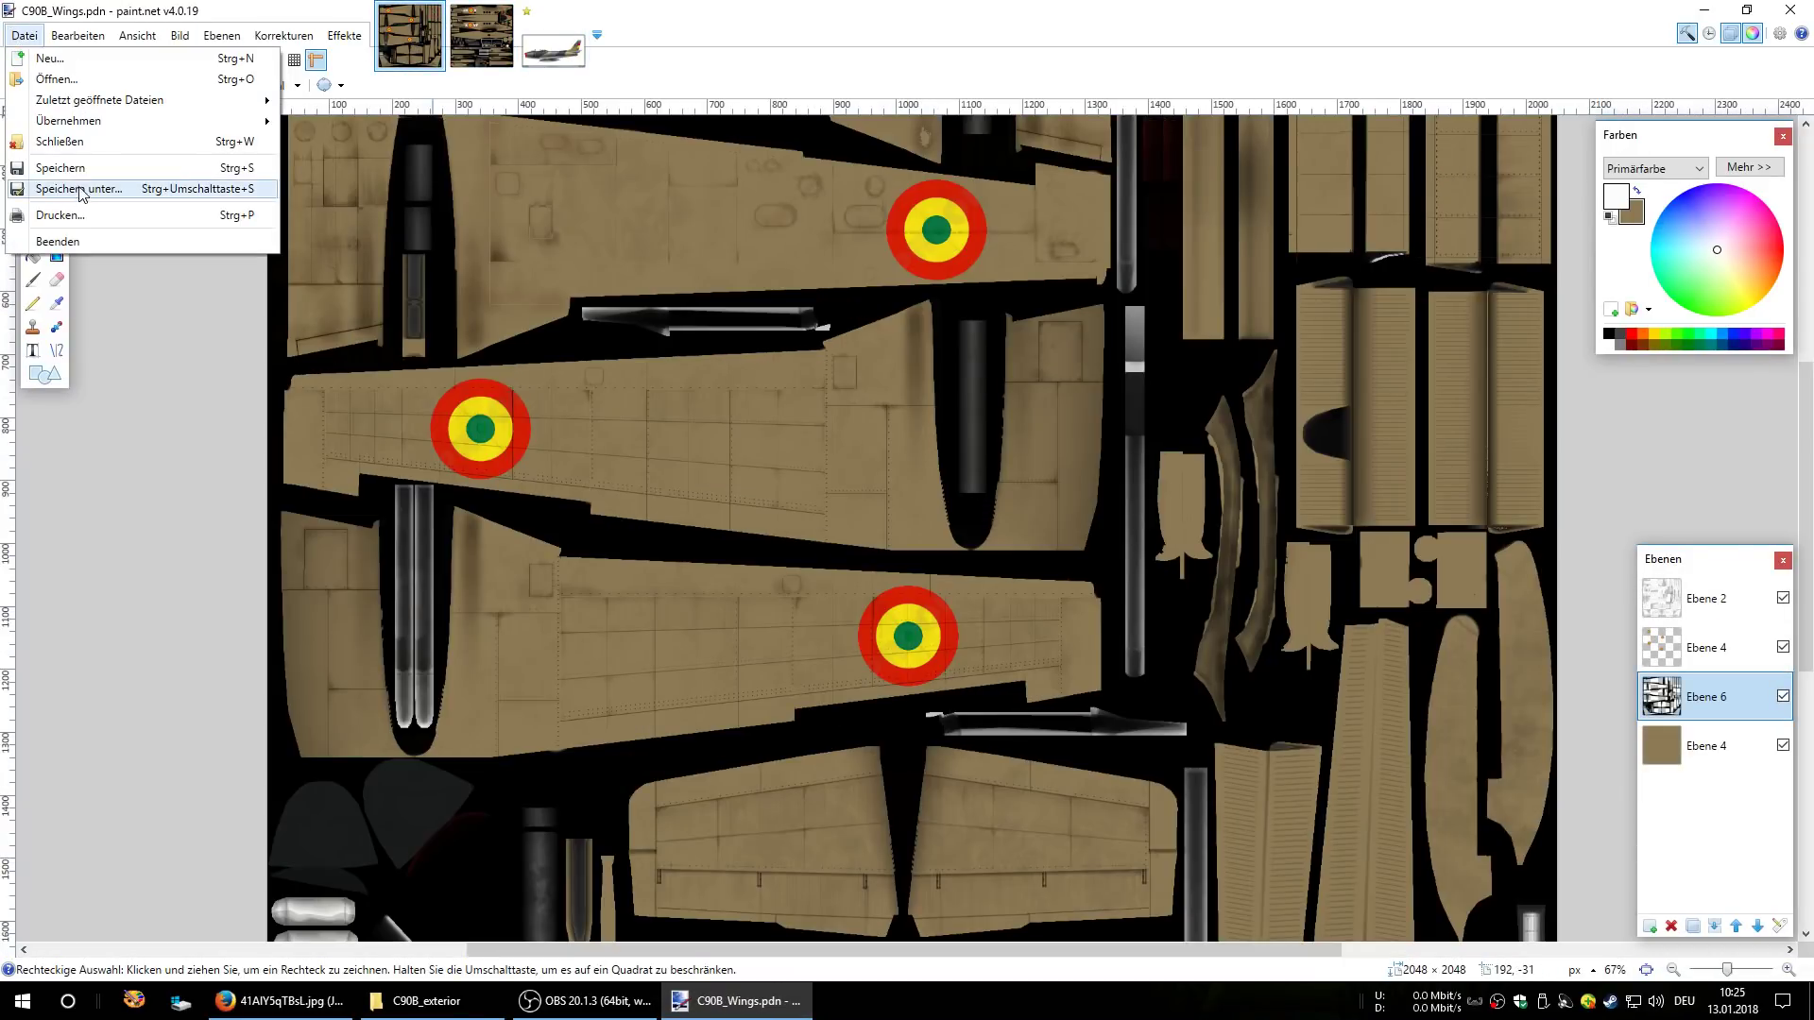
pyautogui.click(79, 189)
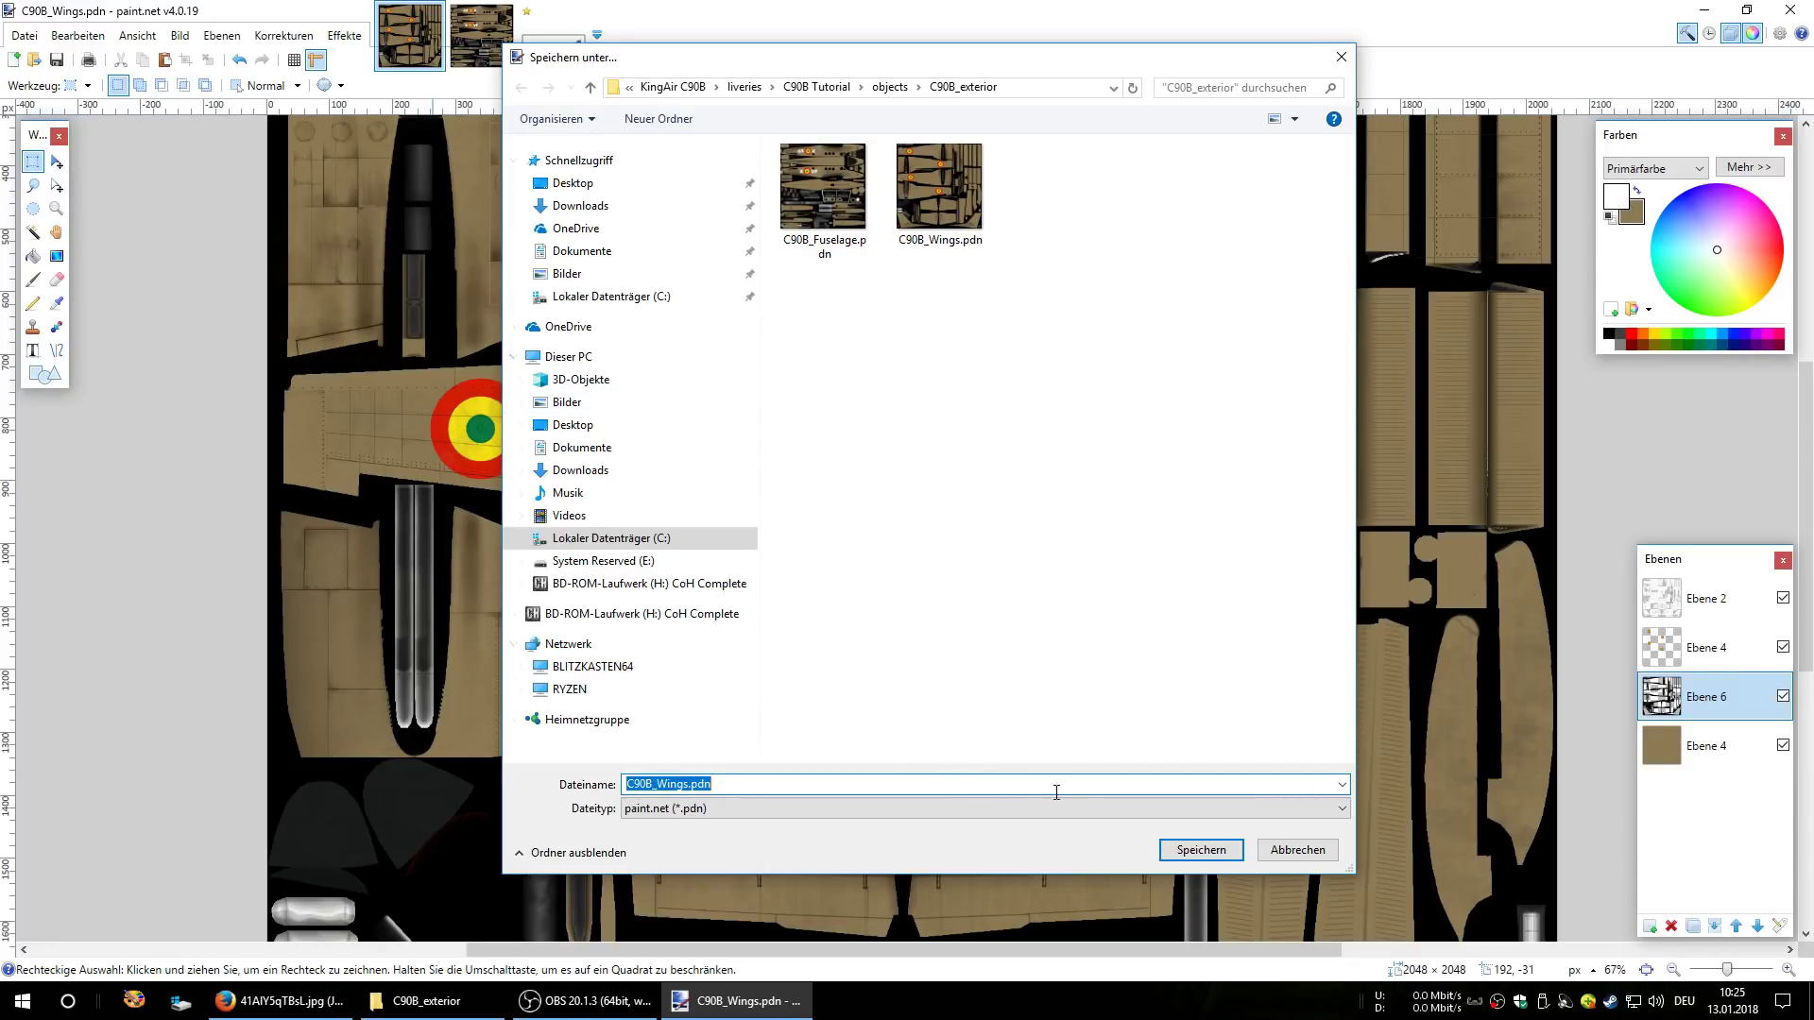
pyautogui.click(1079, 810)
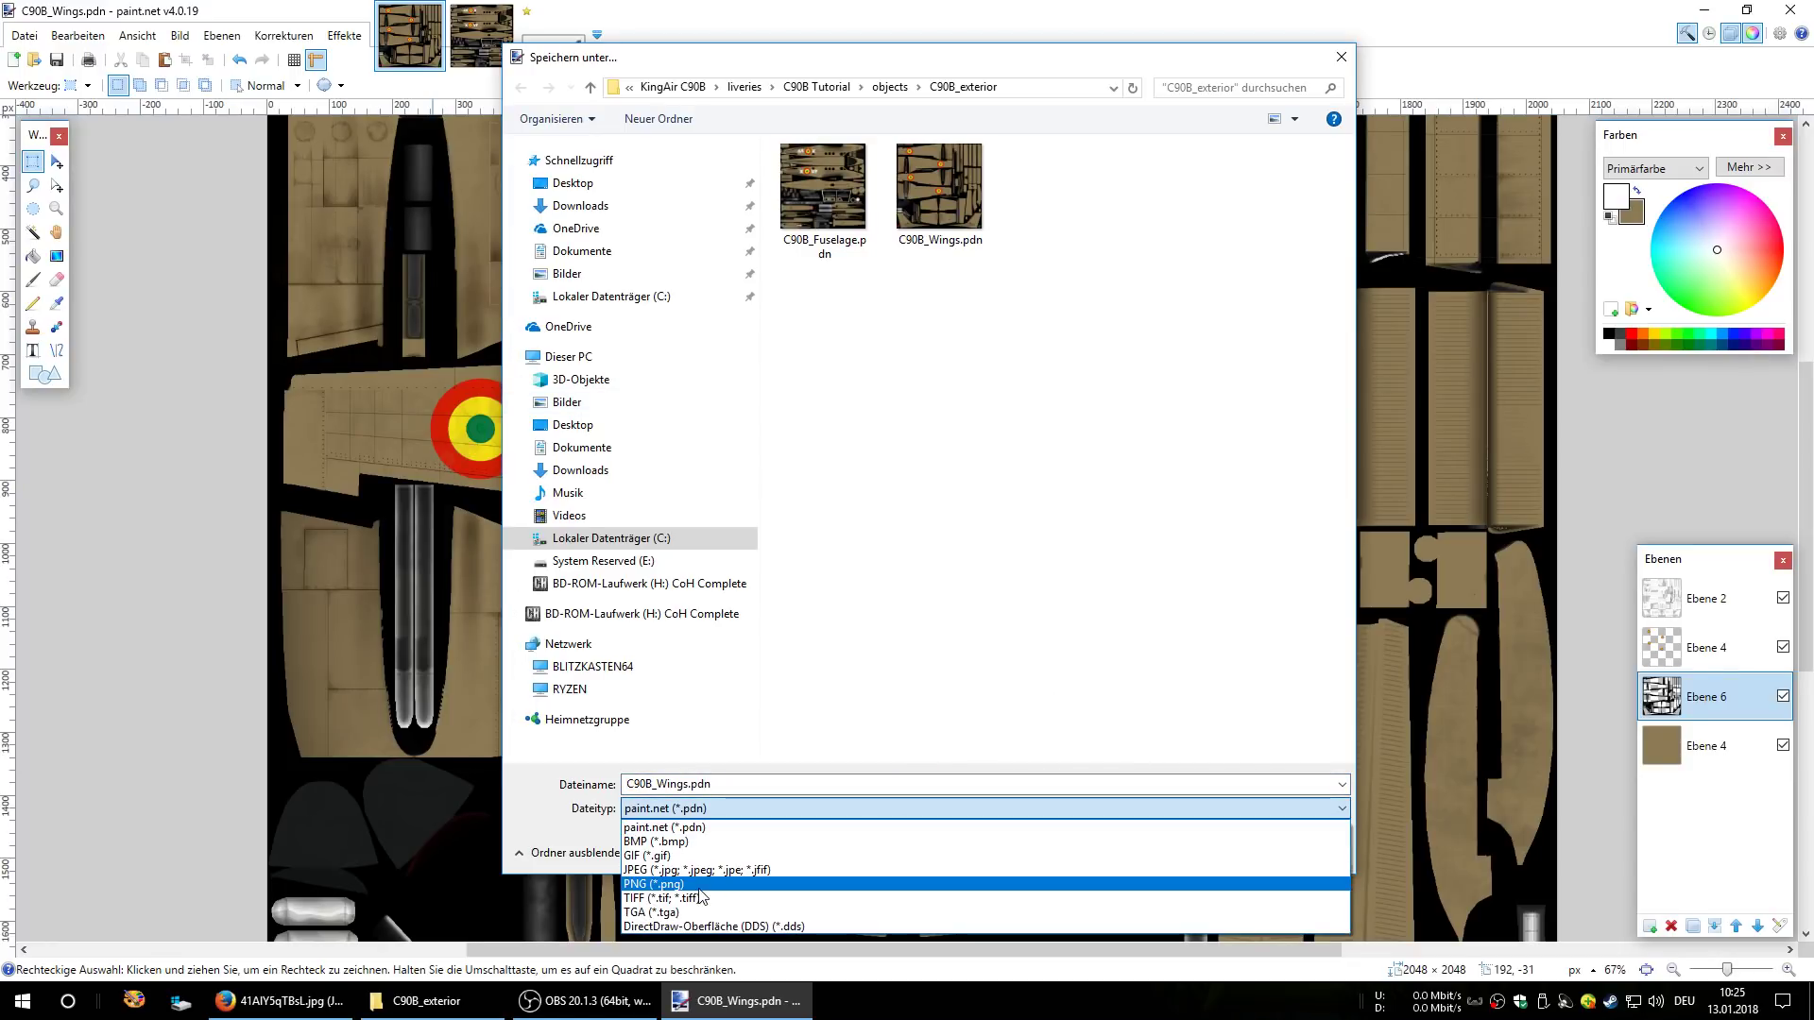
pyautogui.click(701, 885)
pyautogui.click(1186, 852)
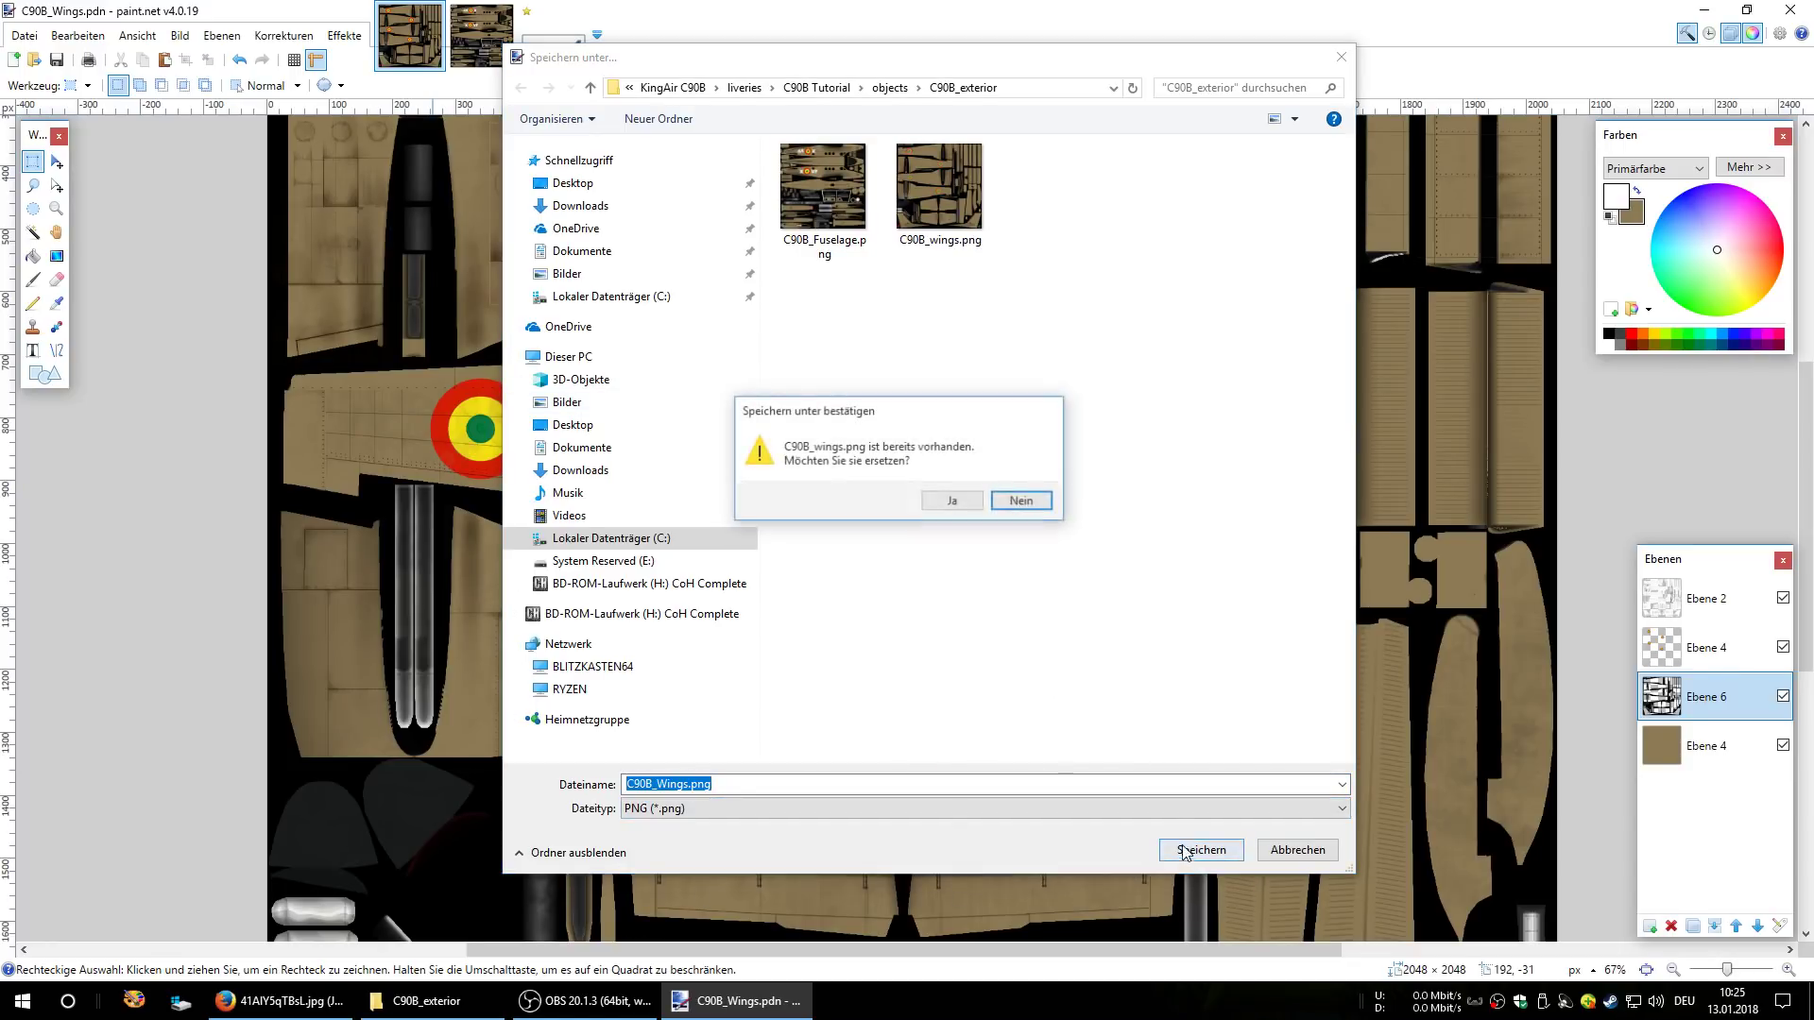
pyautogui.click(939, 506)
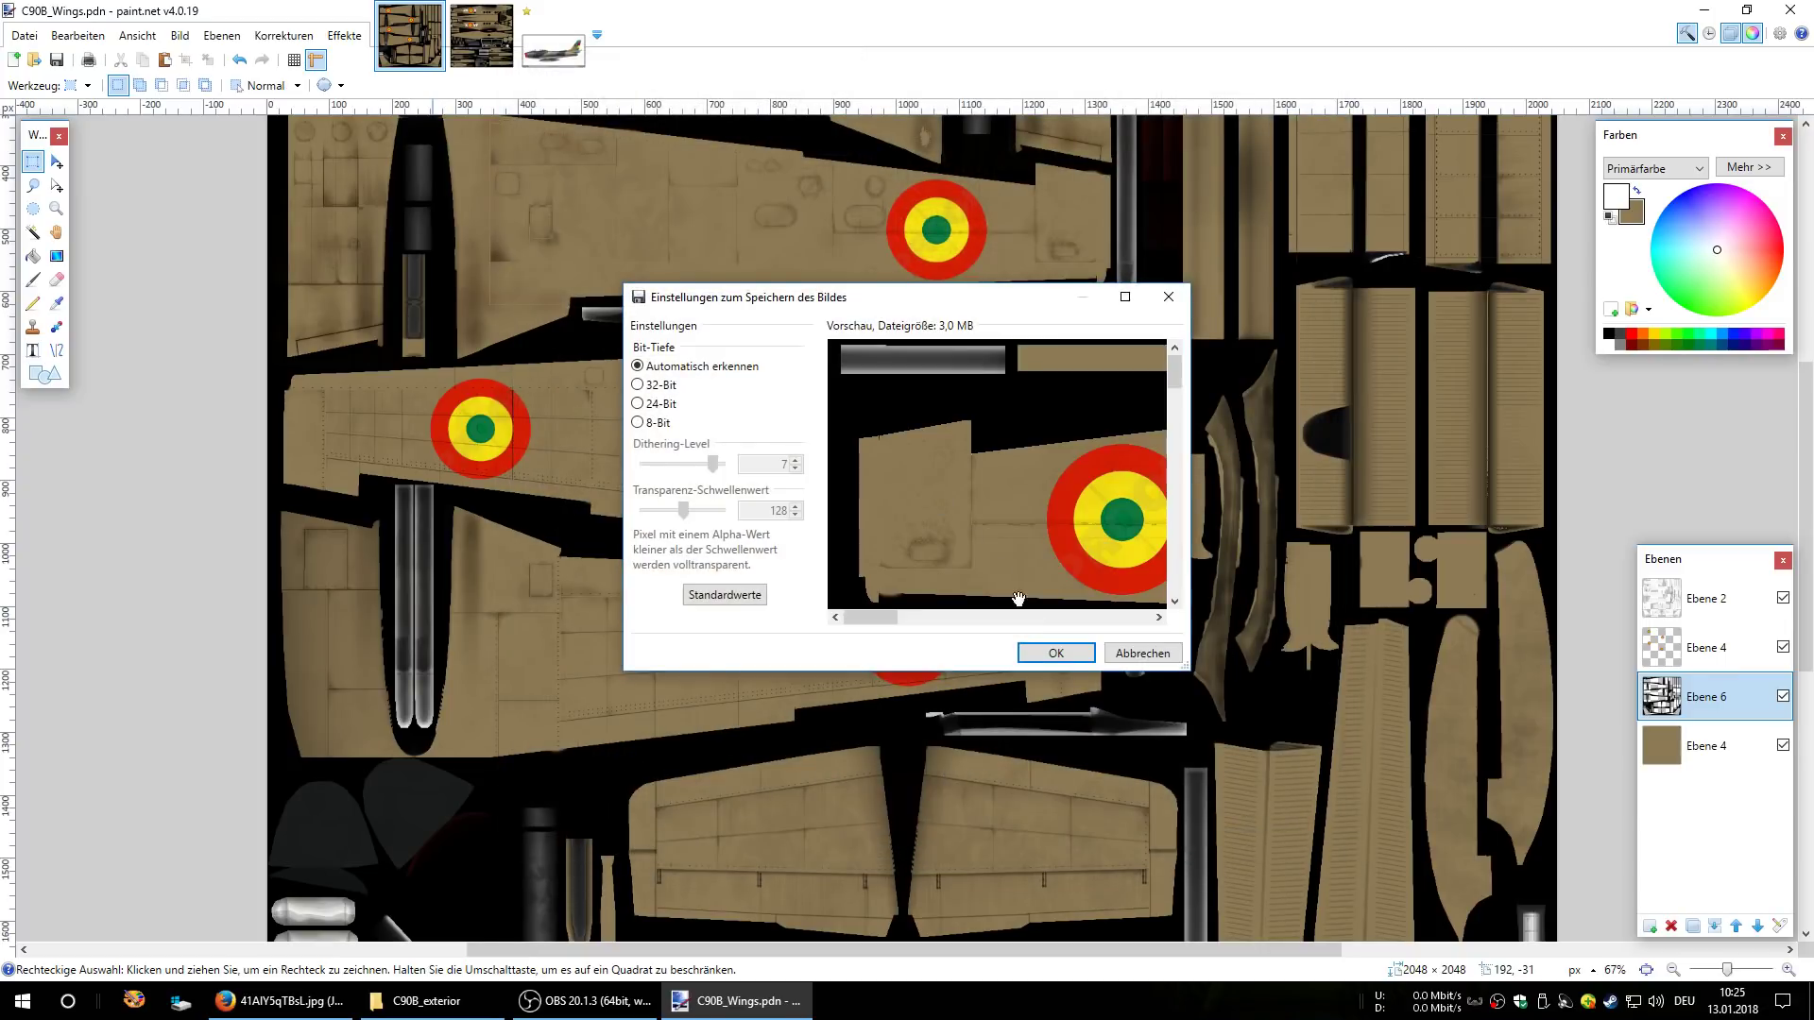
pyautogui.click(1061, 651)
pyautogui.click(917, 522)
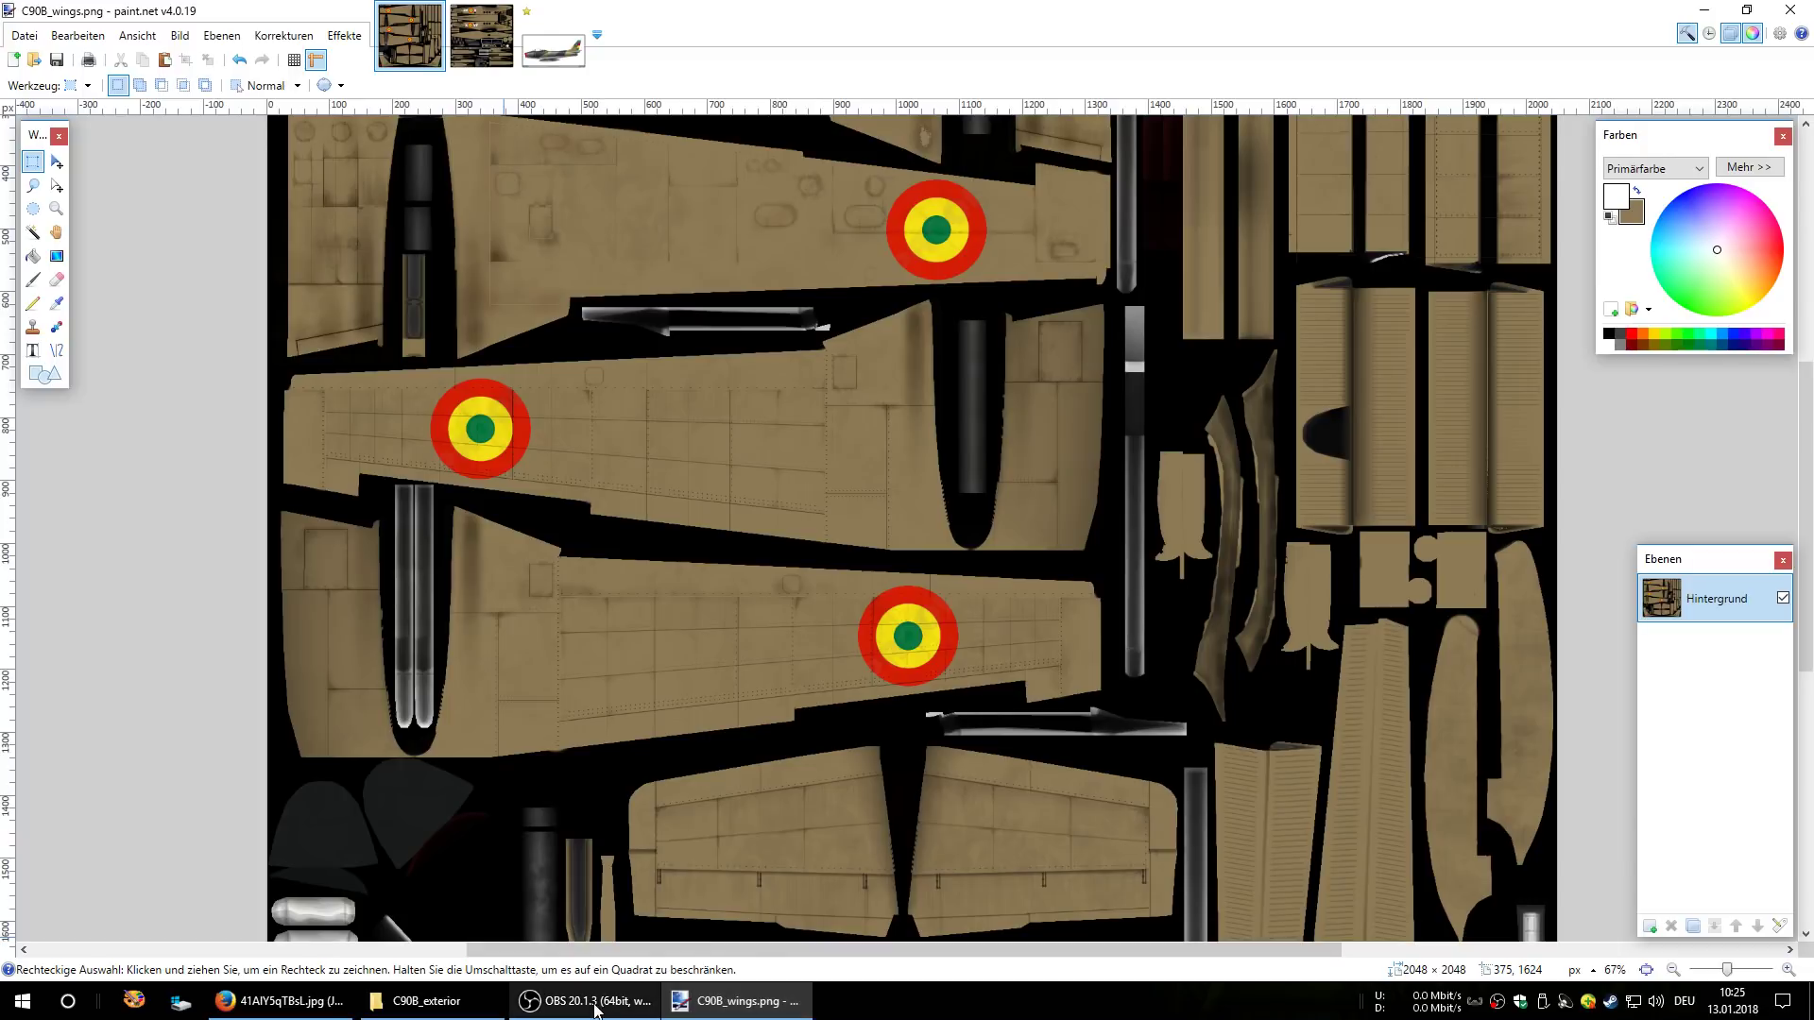
# - Switch to File Explorer, check the texture files in the C90B_exterior folder and minimise the open windows
pyautogui.click(437, 1004)
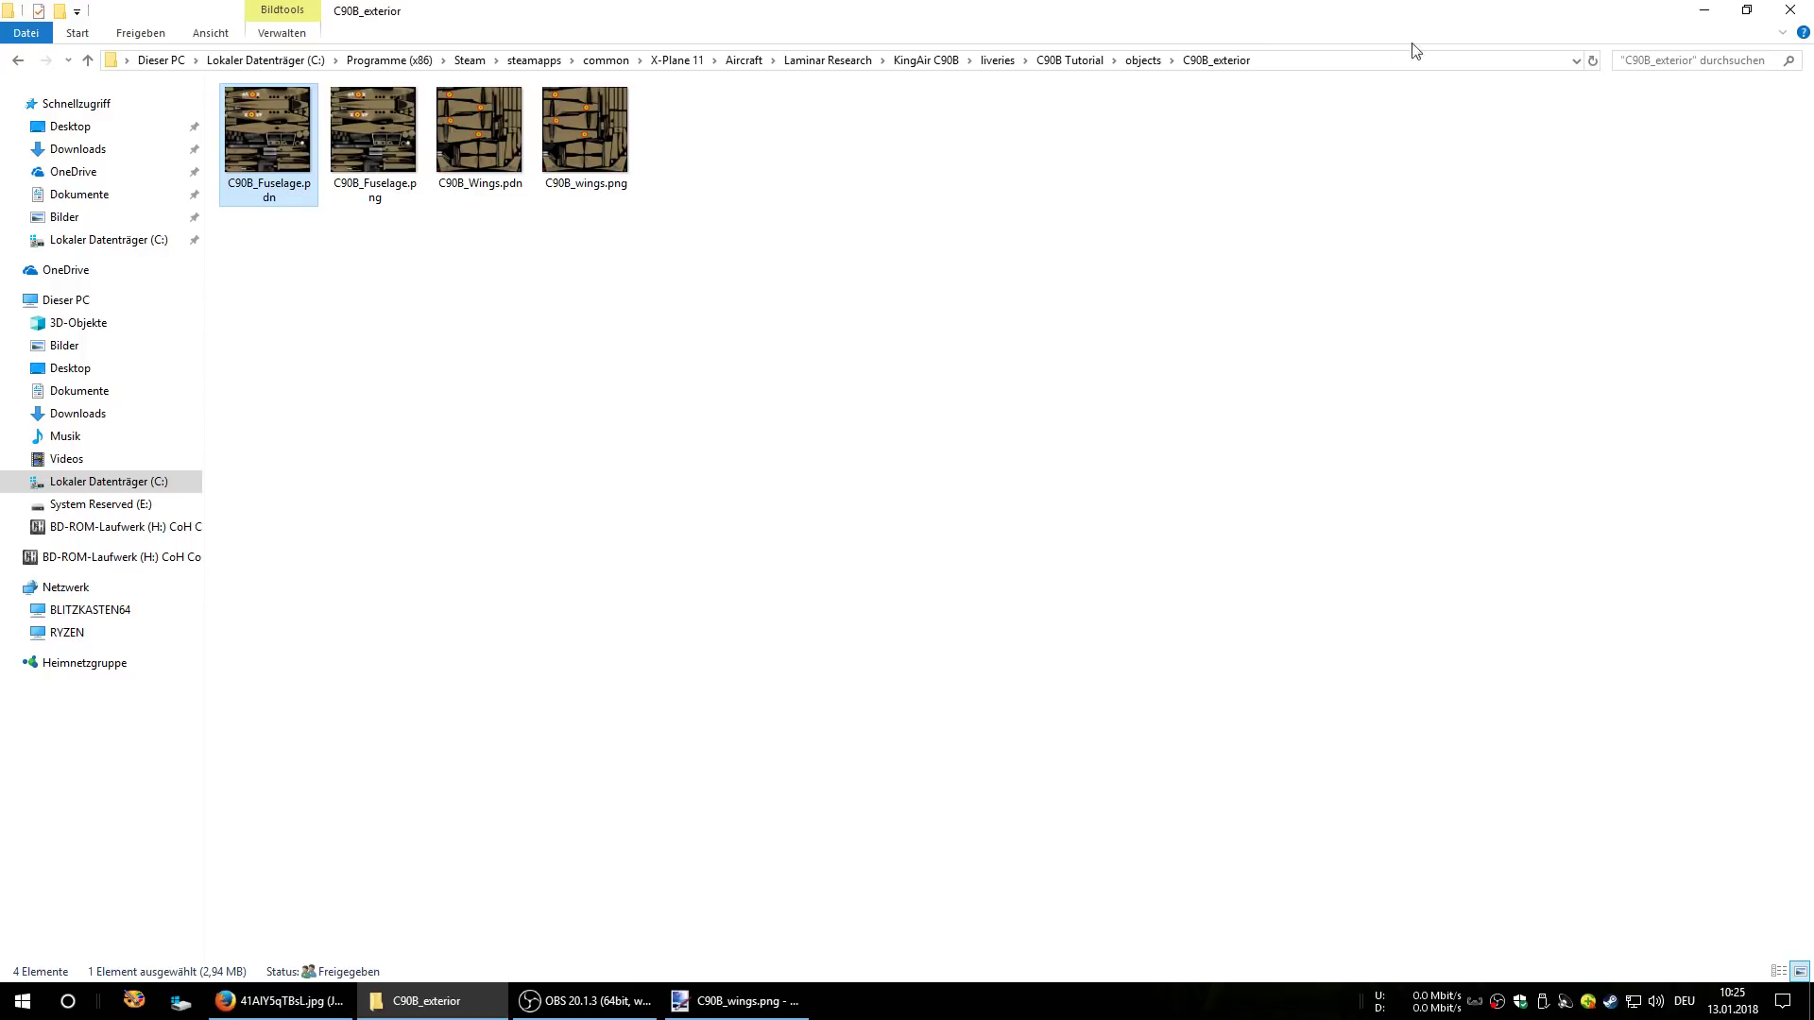
pyautogui.click(1703, 11)
pyautogui.click(1703, 12)
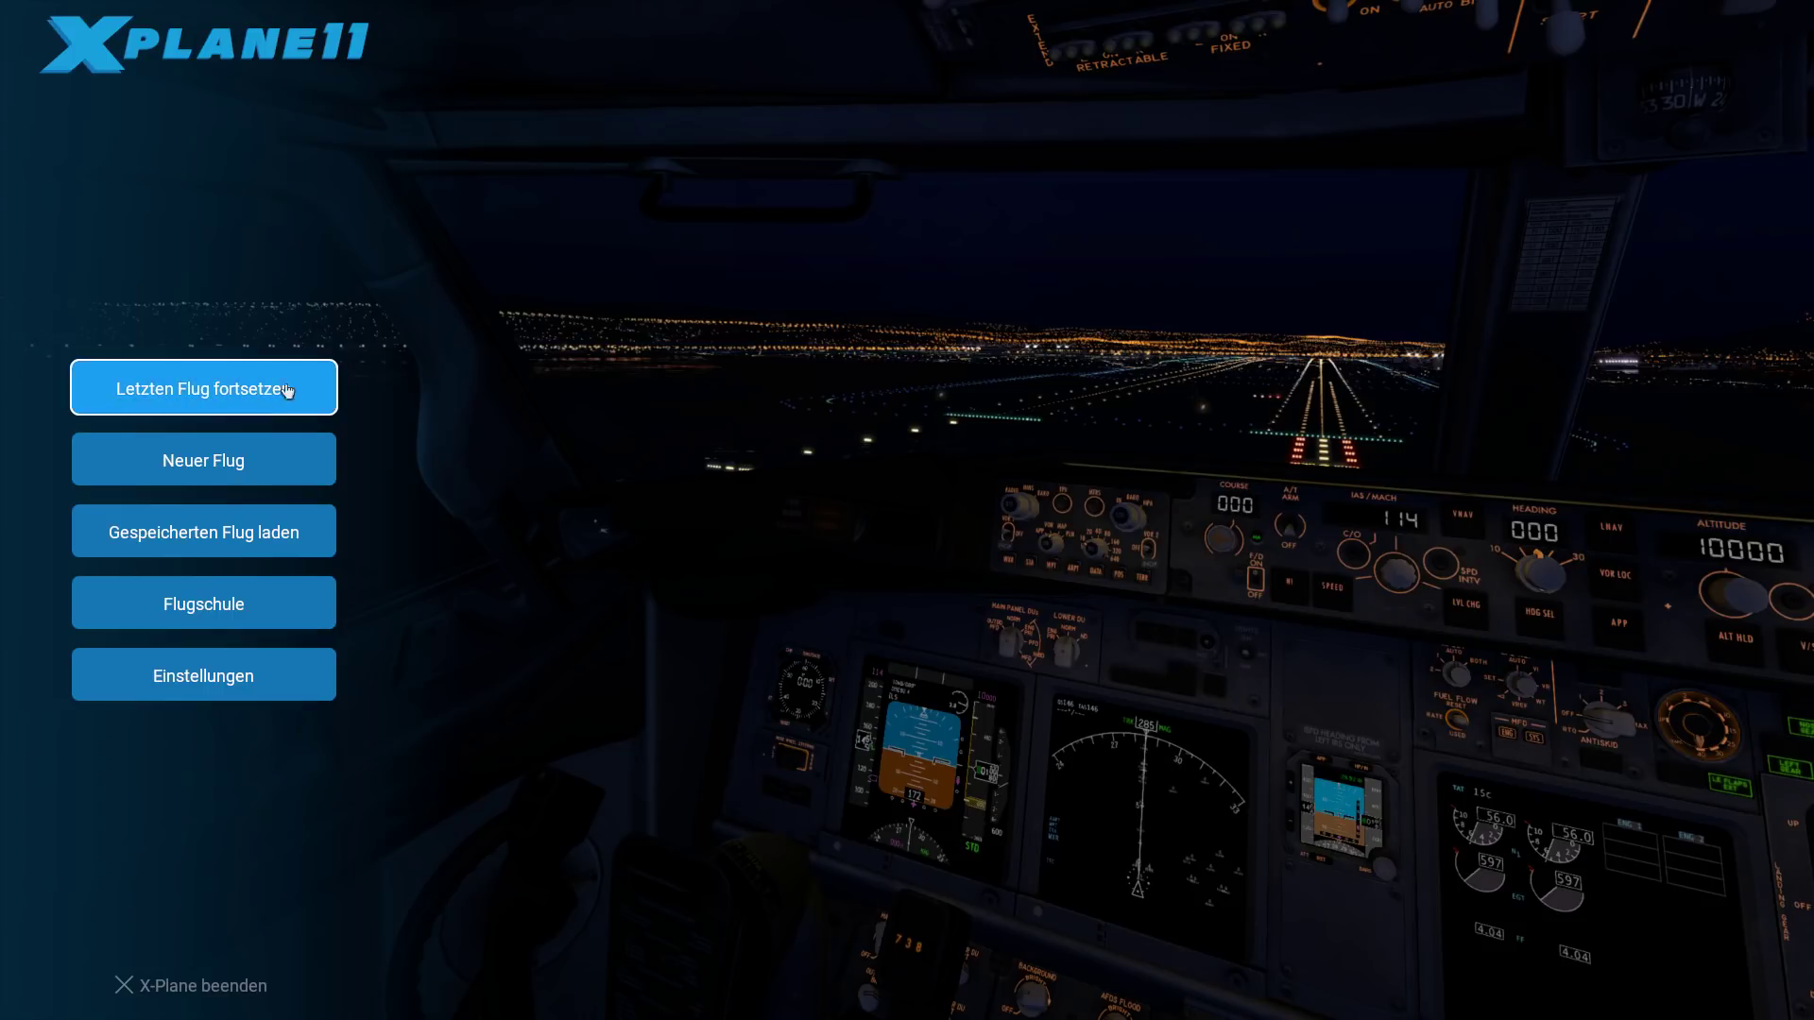
# - Set up a new flight in X-Plane 11 with the King Air C90 and open the aircraft's customisation view
pyautogui.click(244, 464)
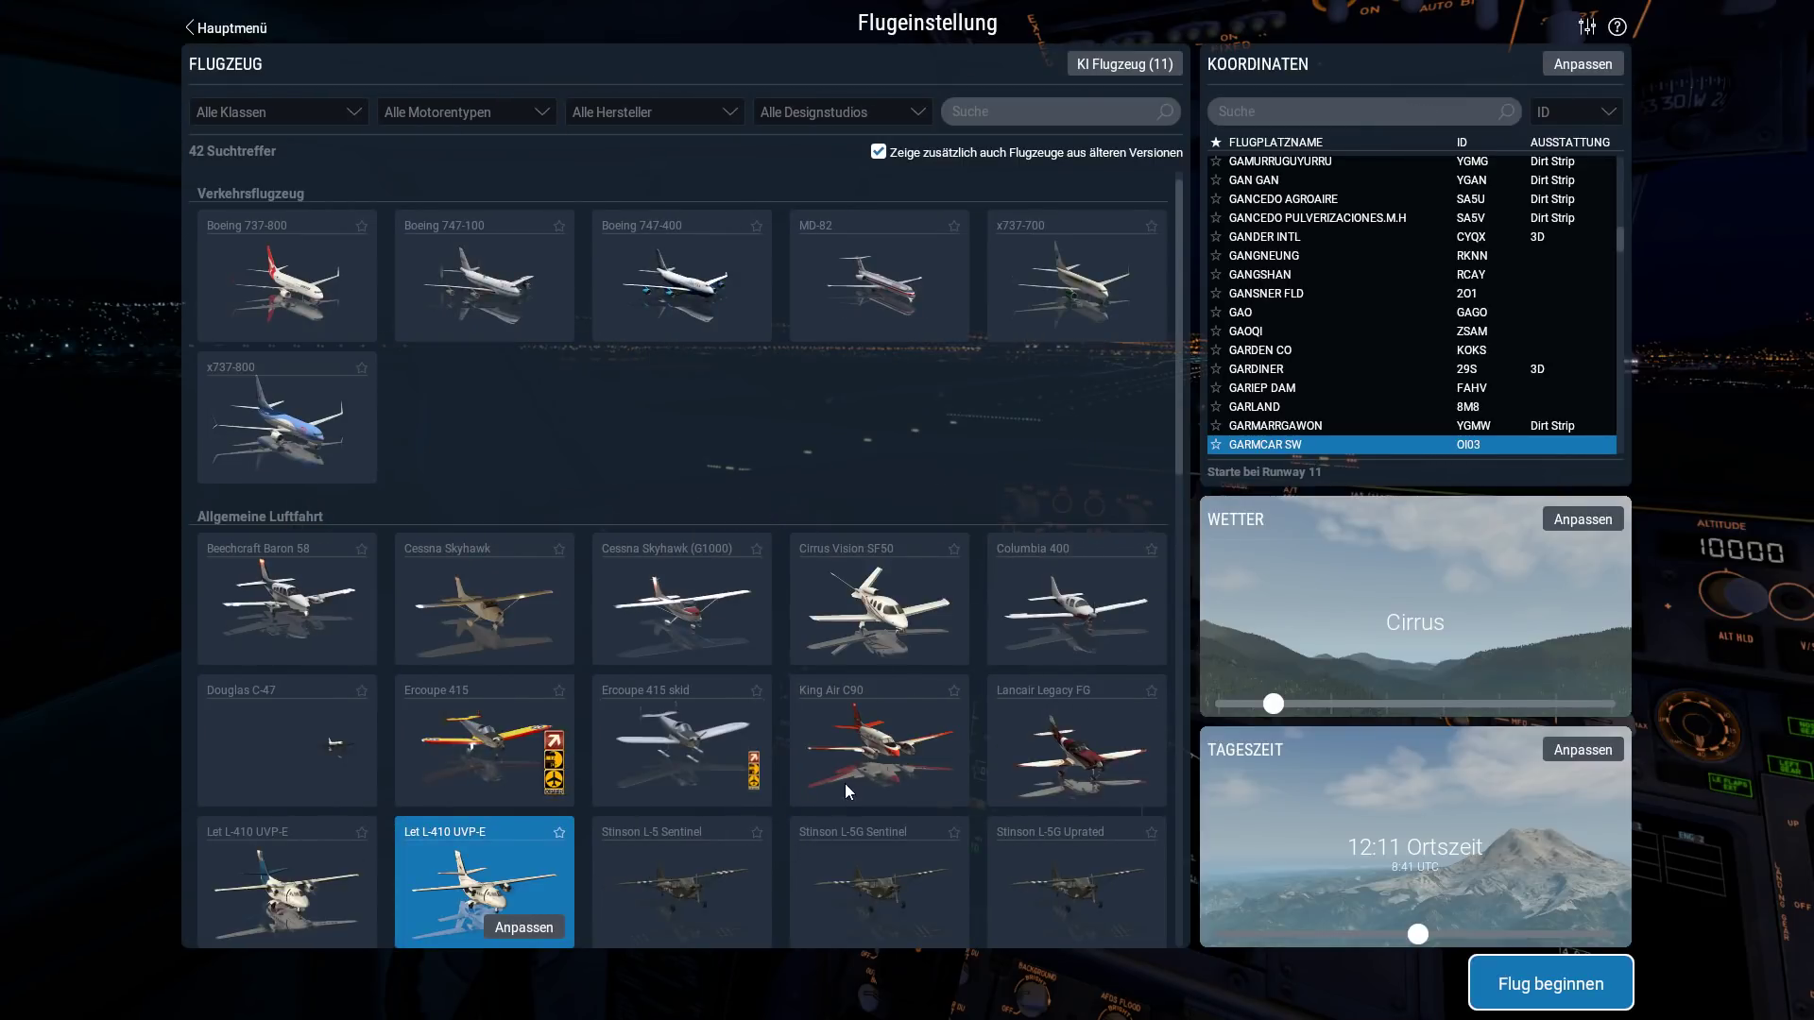
pyautogui.click(887, 749)
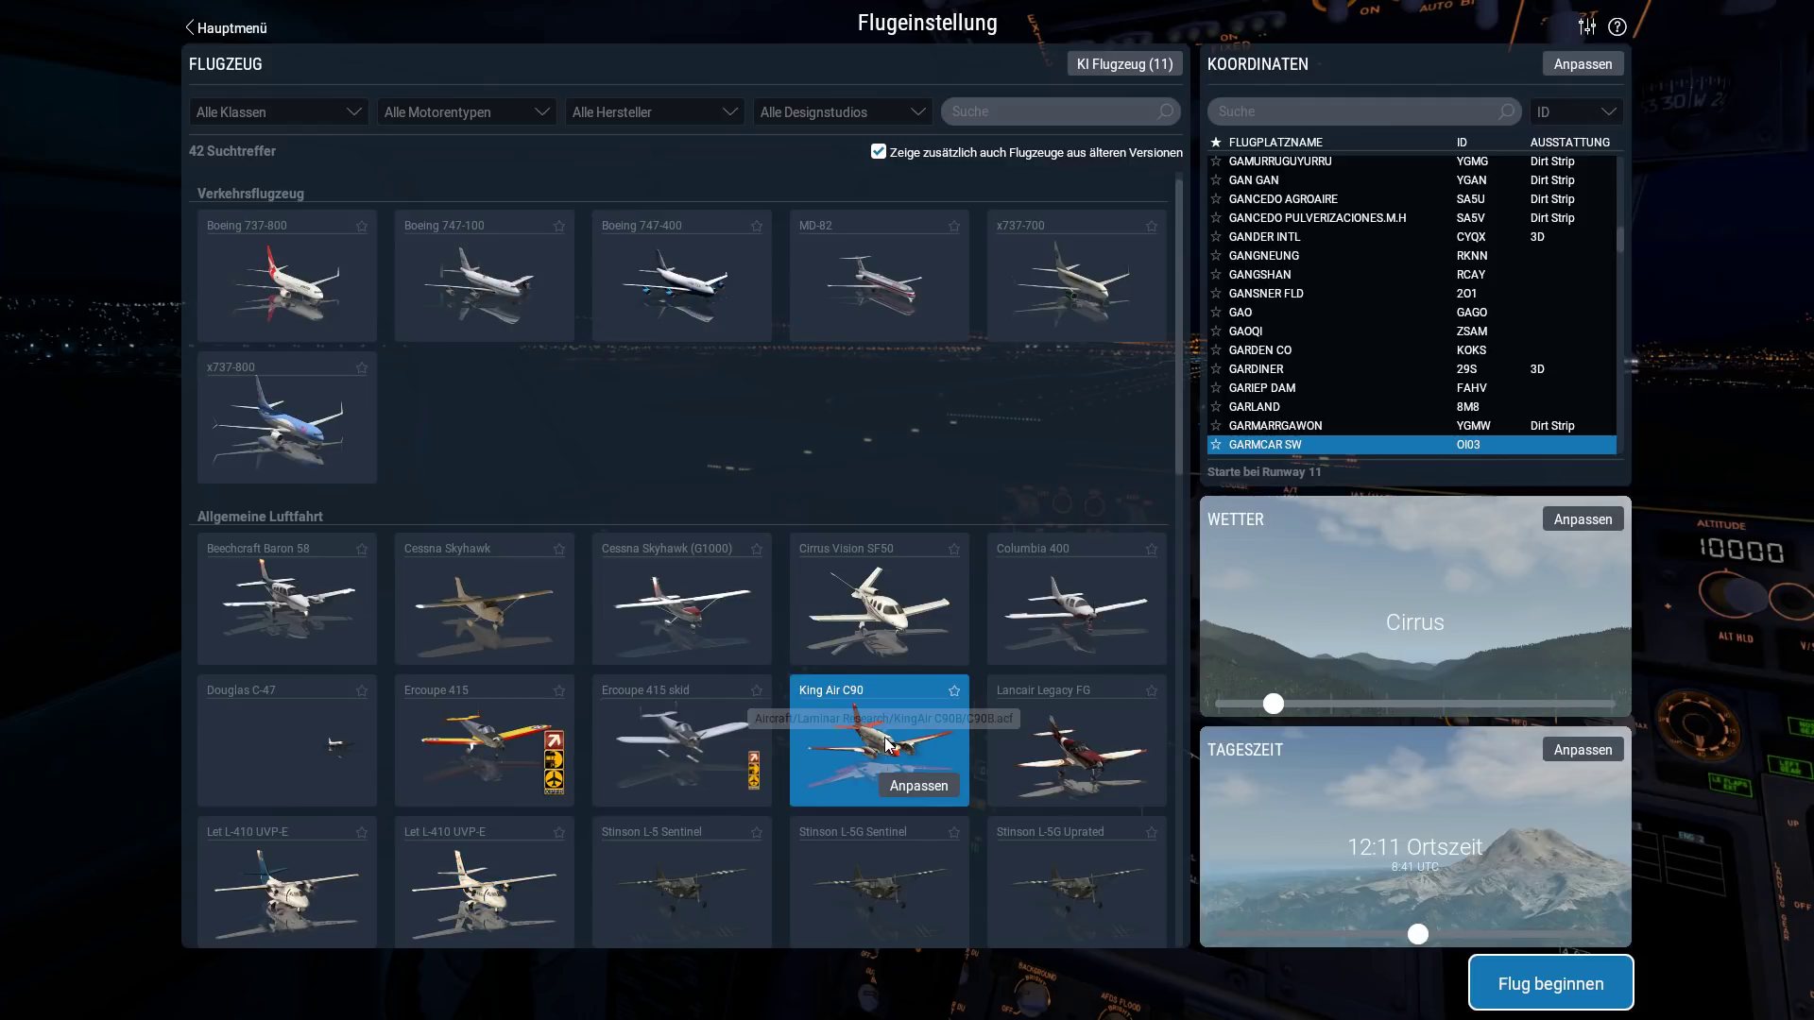
pyautogui.click(932, 787)
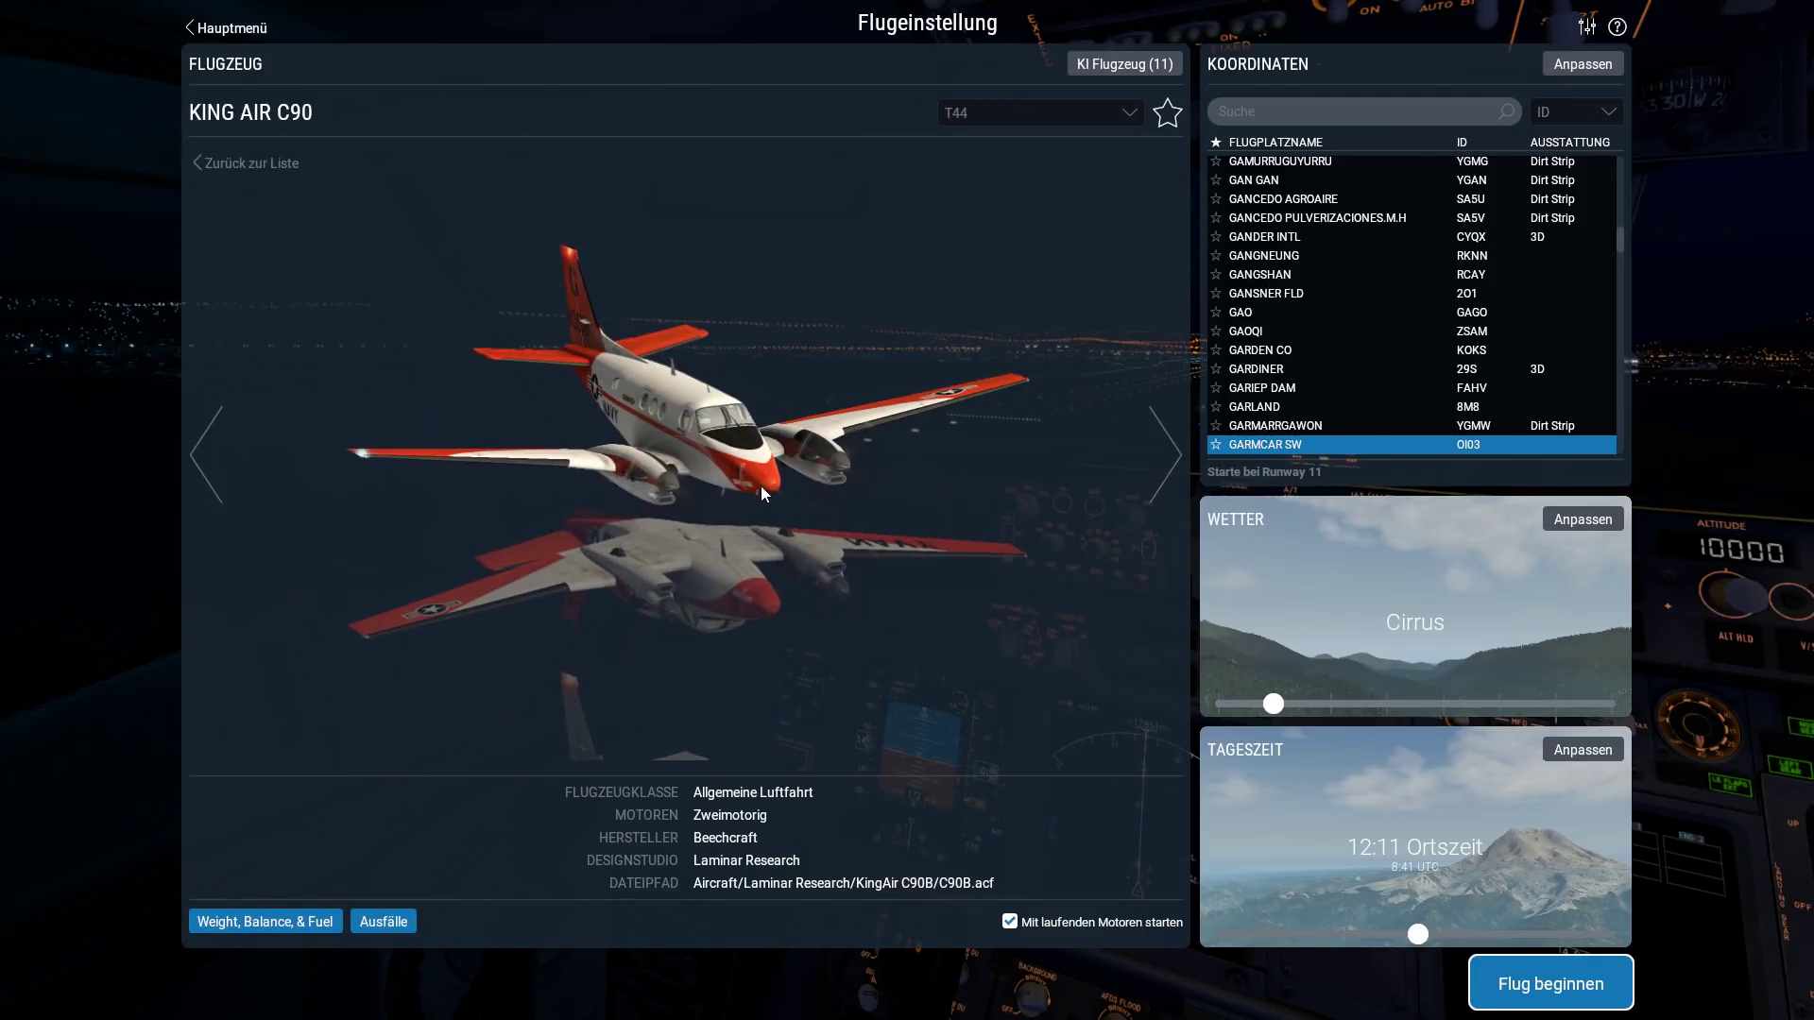
# - Browse the King Air C90 liveries, select C90B Tutorial and start the flight
pyautogui.scroll(-1, 761, 370)
pyautogui.scroll(-2, 764, 378)
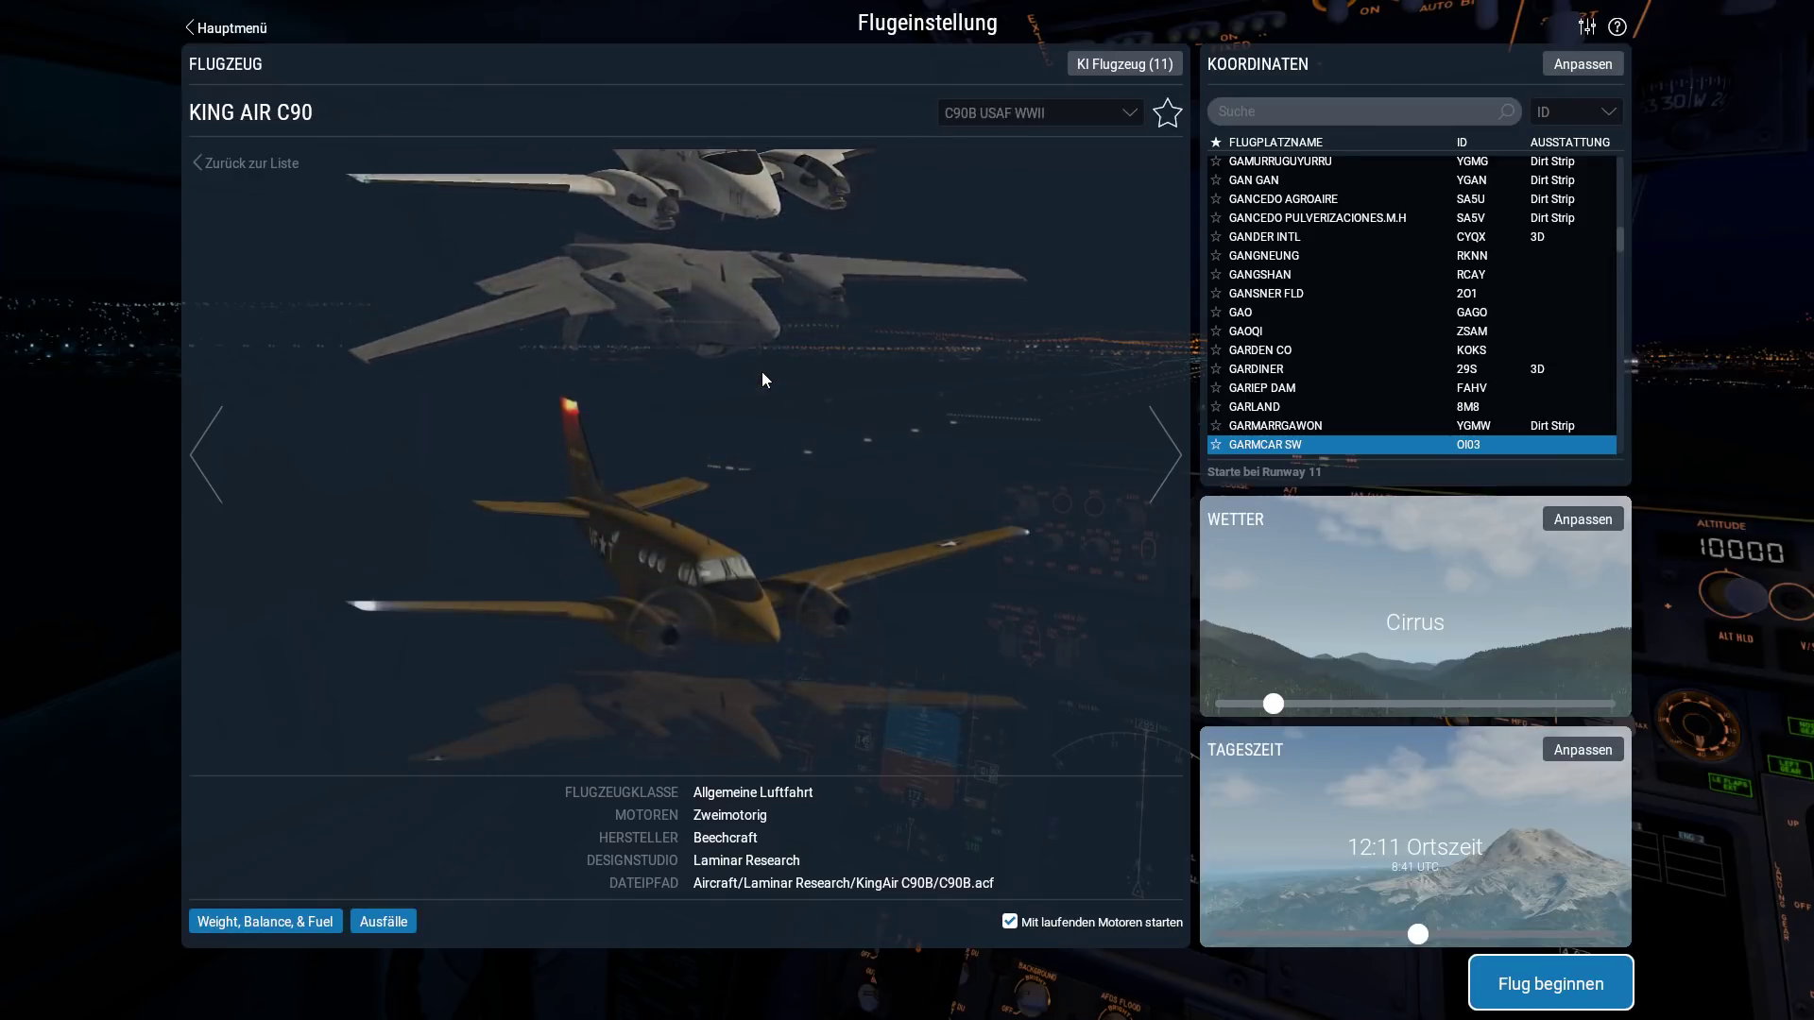
pyautogui.scroll(-2, 763, 379)
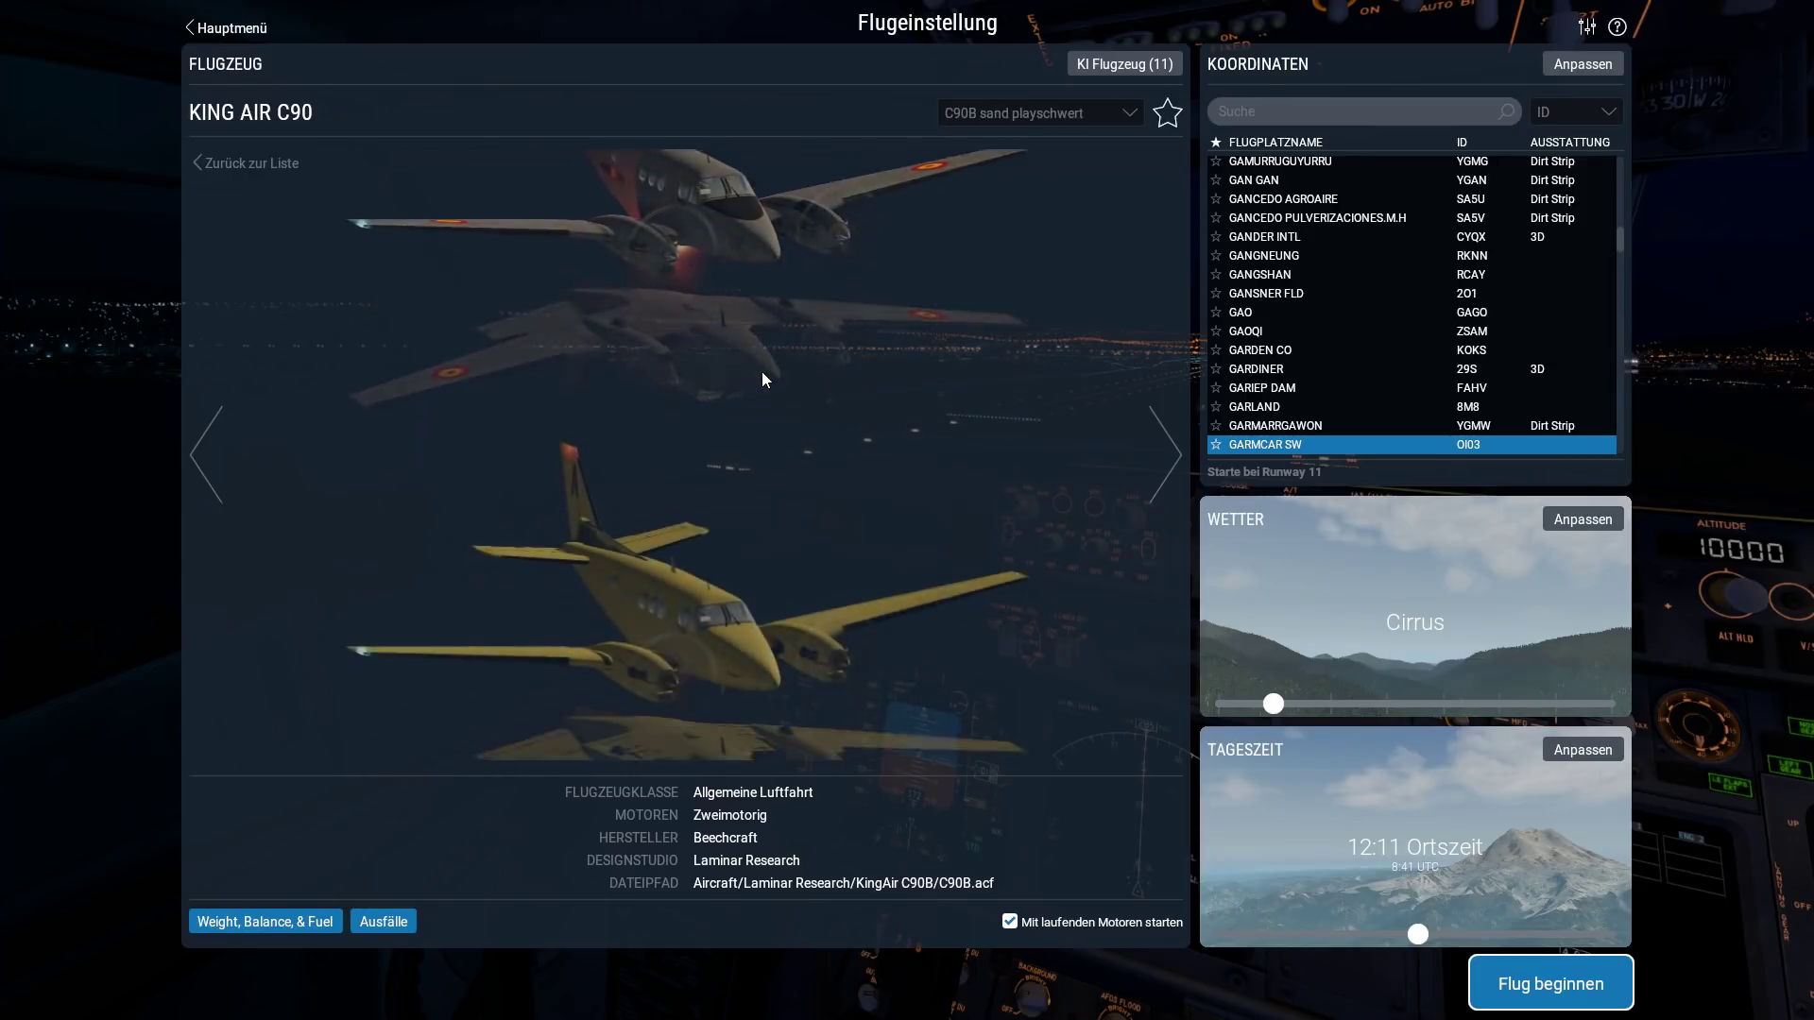
pyautogui.scroll(-2, 763, 379)
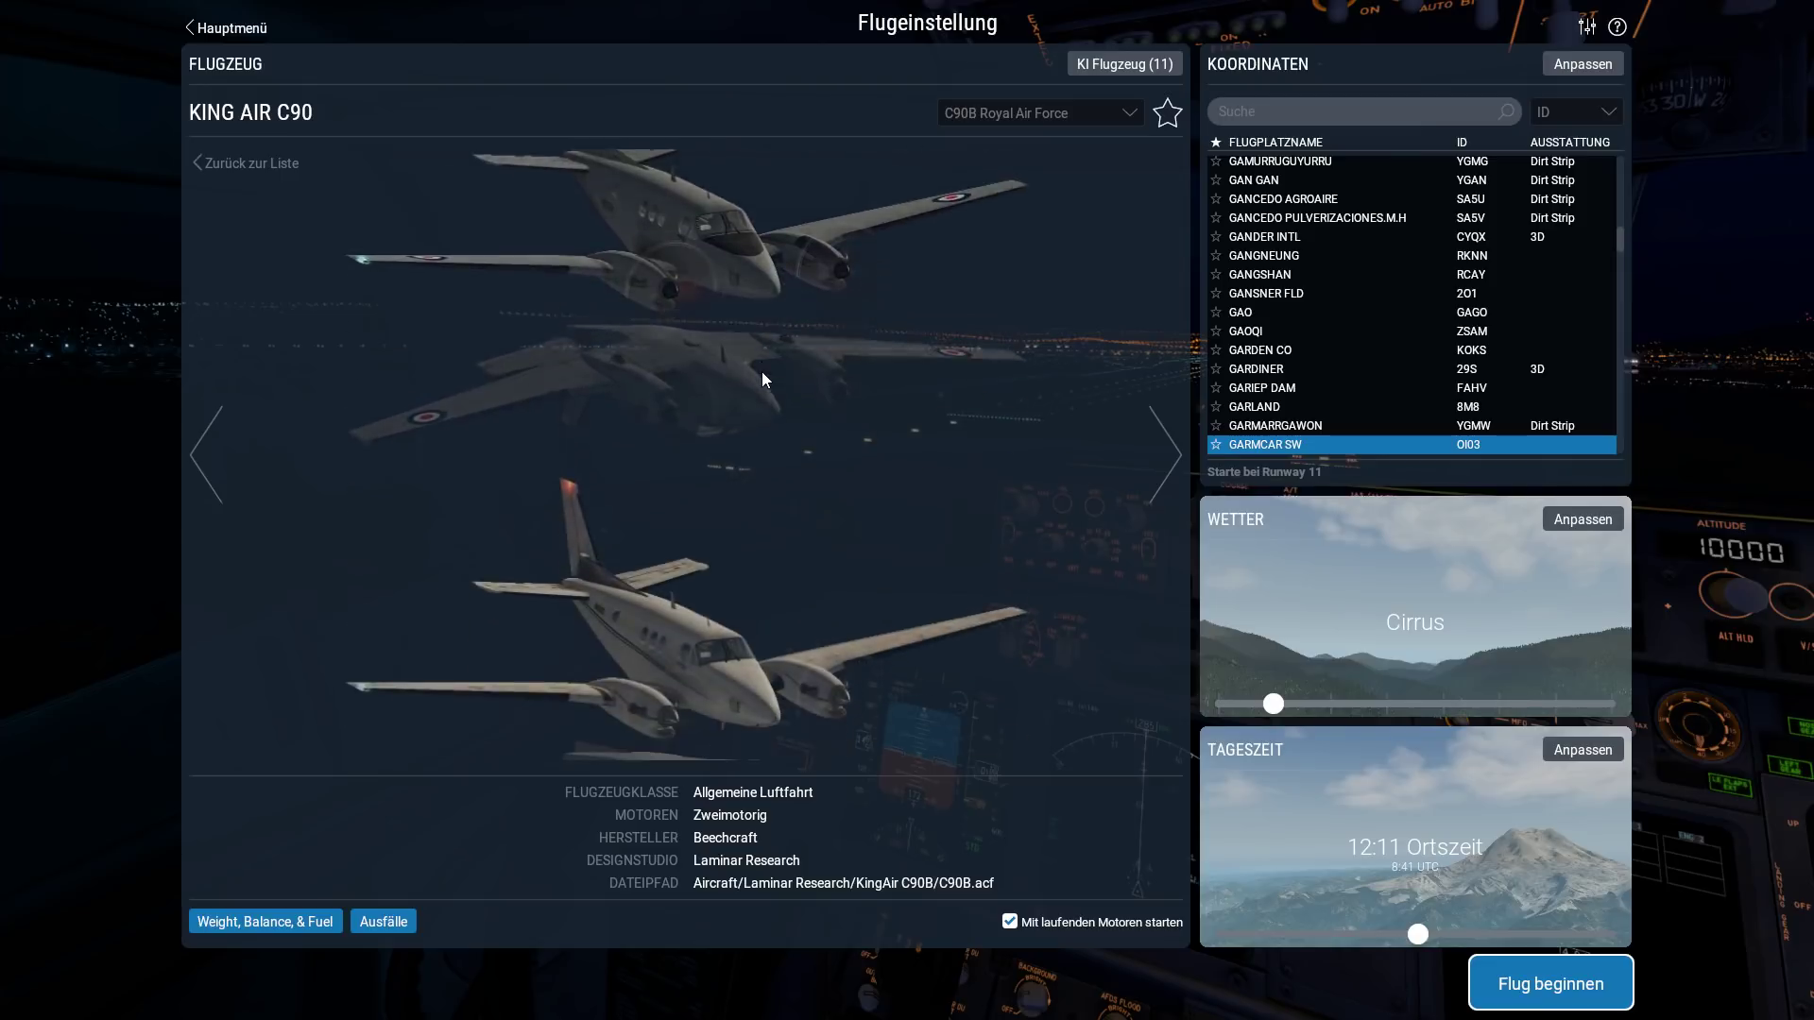
pyautogui.scroll(-2, 762, 378)
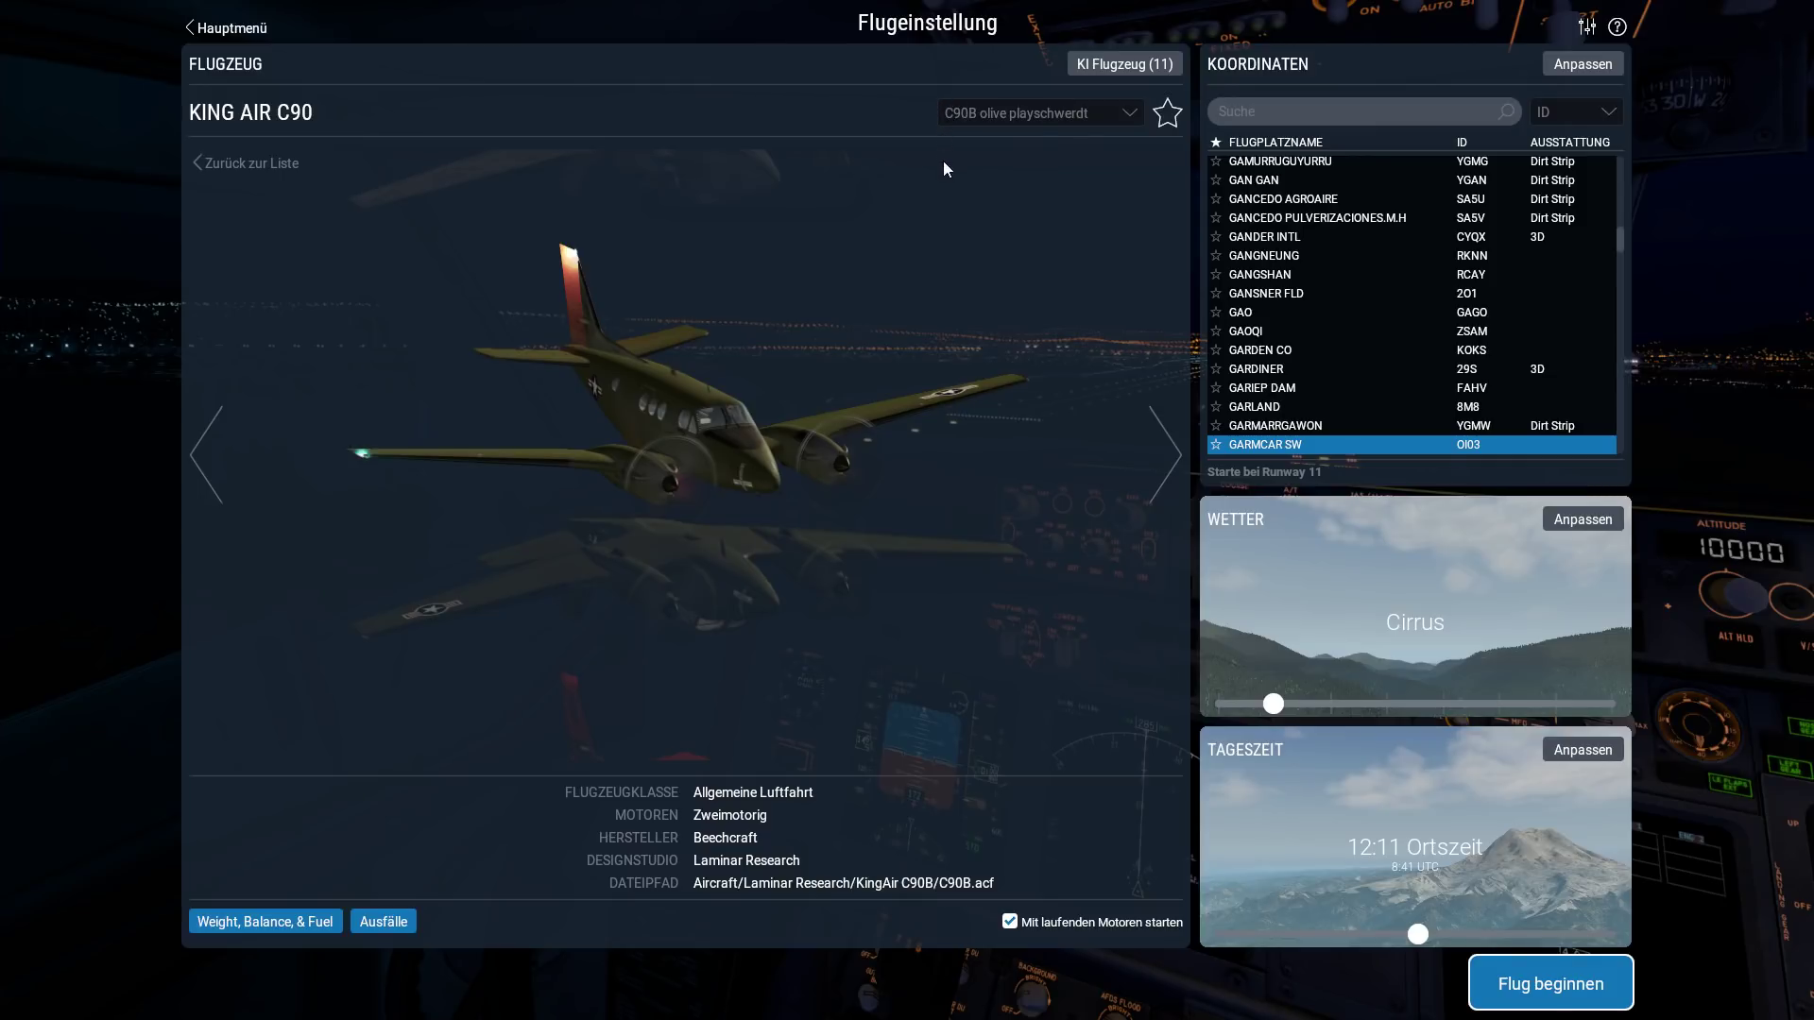
pyautogui.scroll(2, 656, 332)
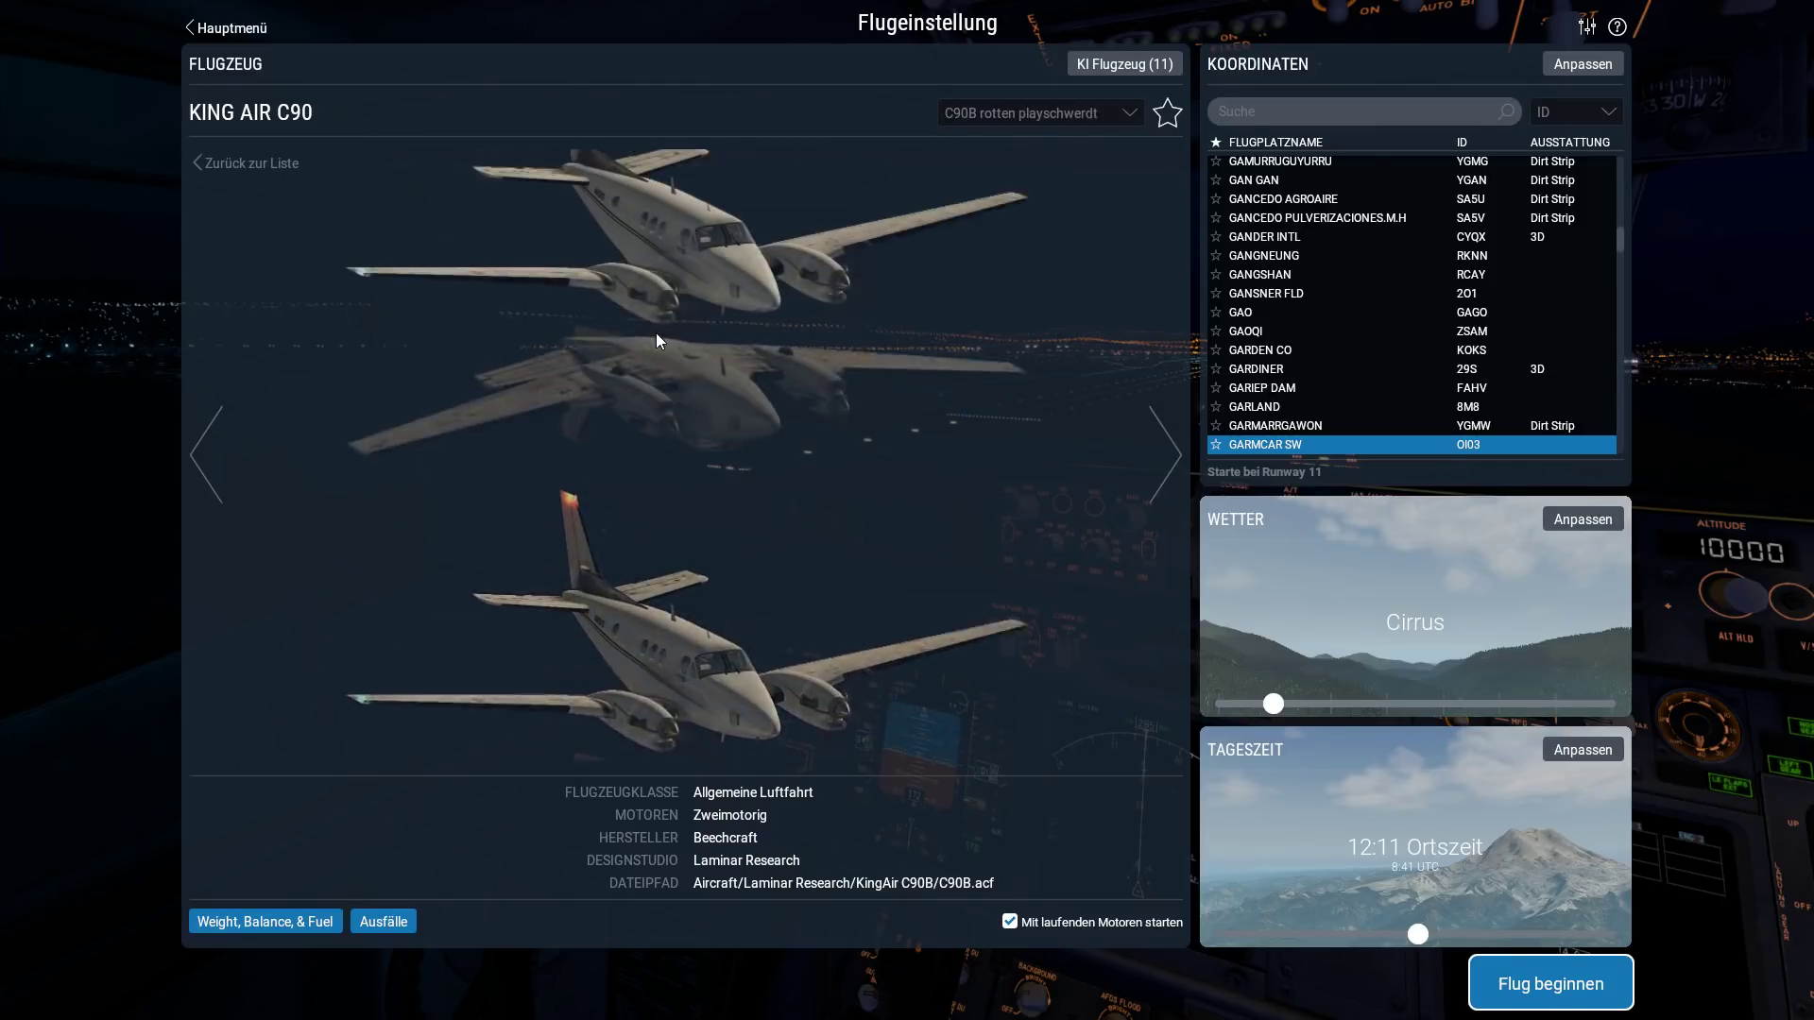
pyautogui.scroll(-1, 656, 332)
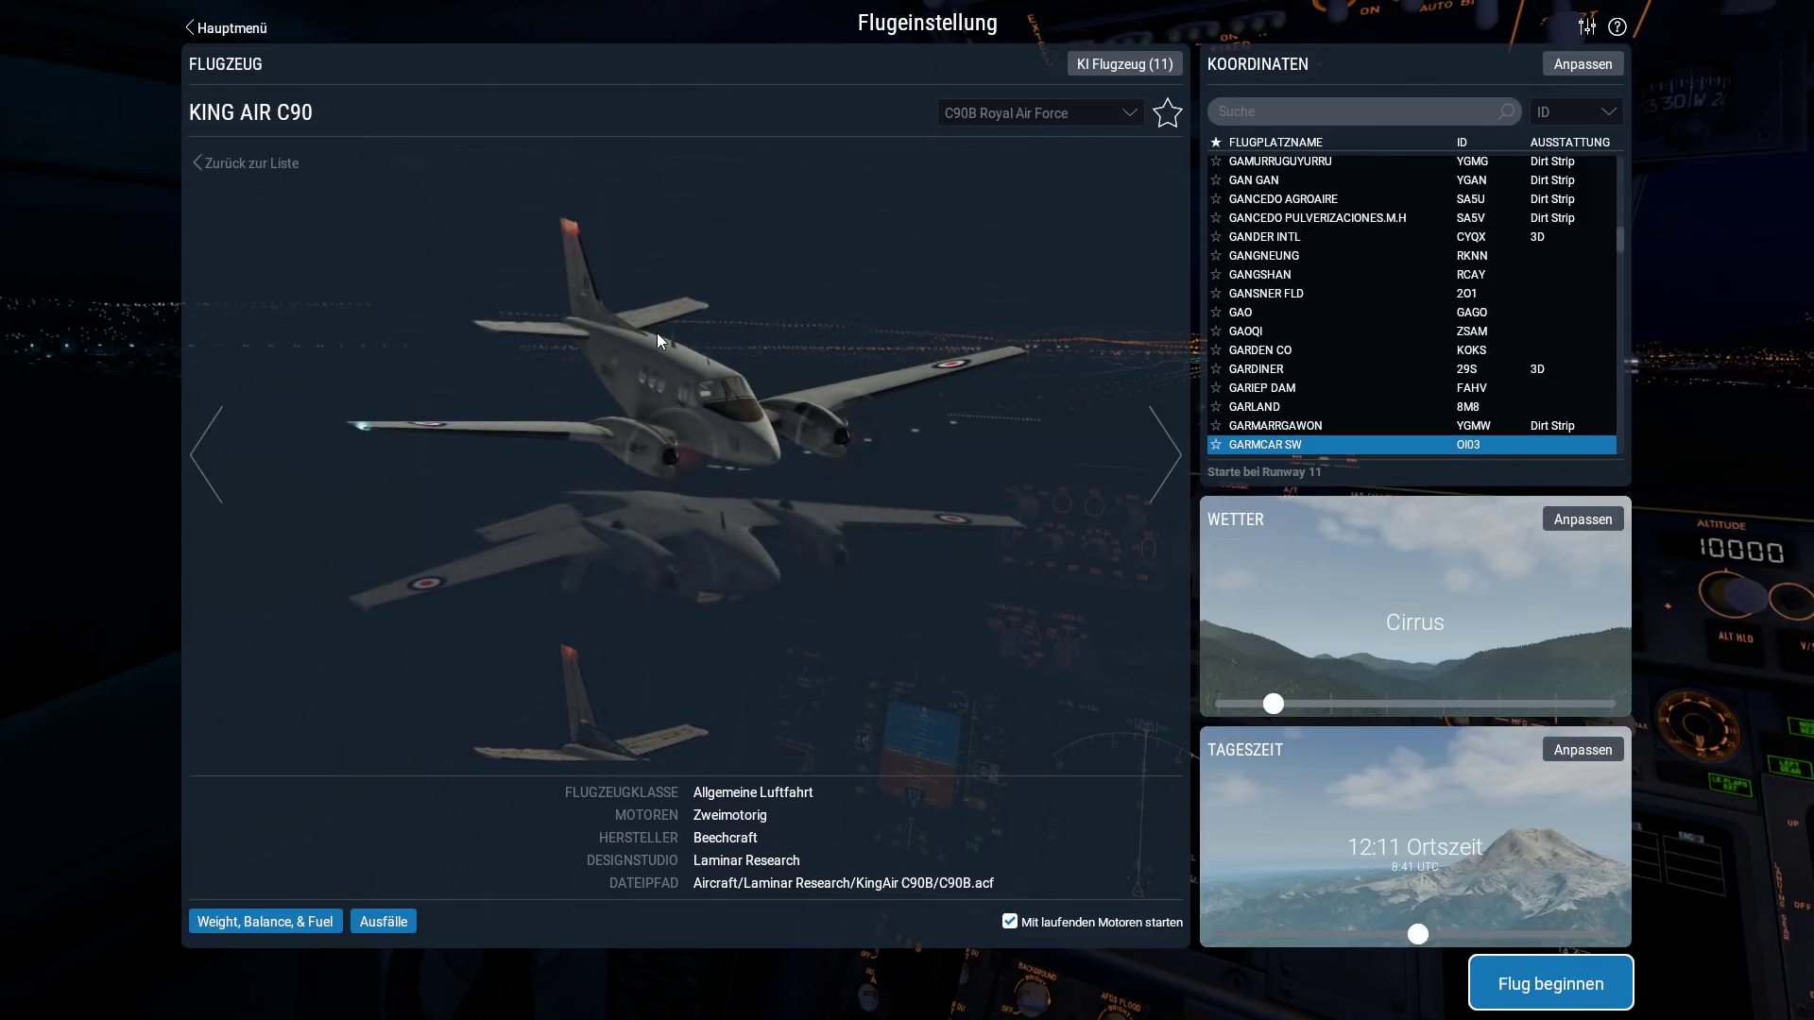
pyautogui.scroll(3, 658, 340)
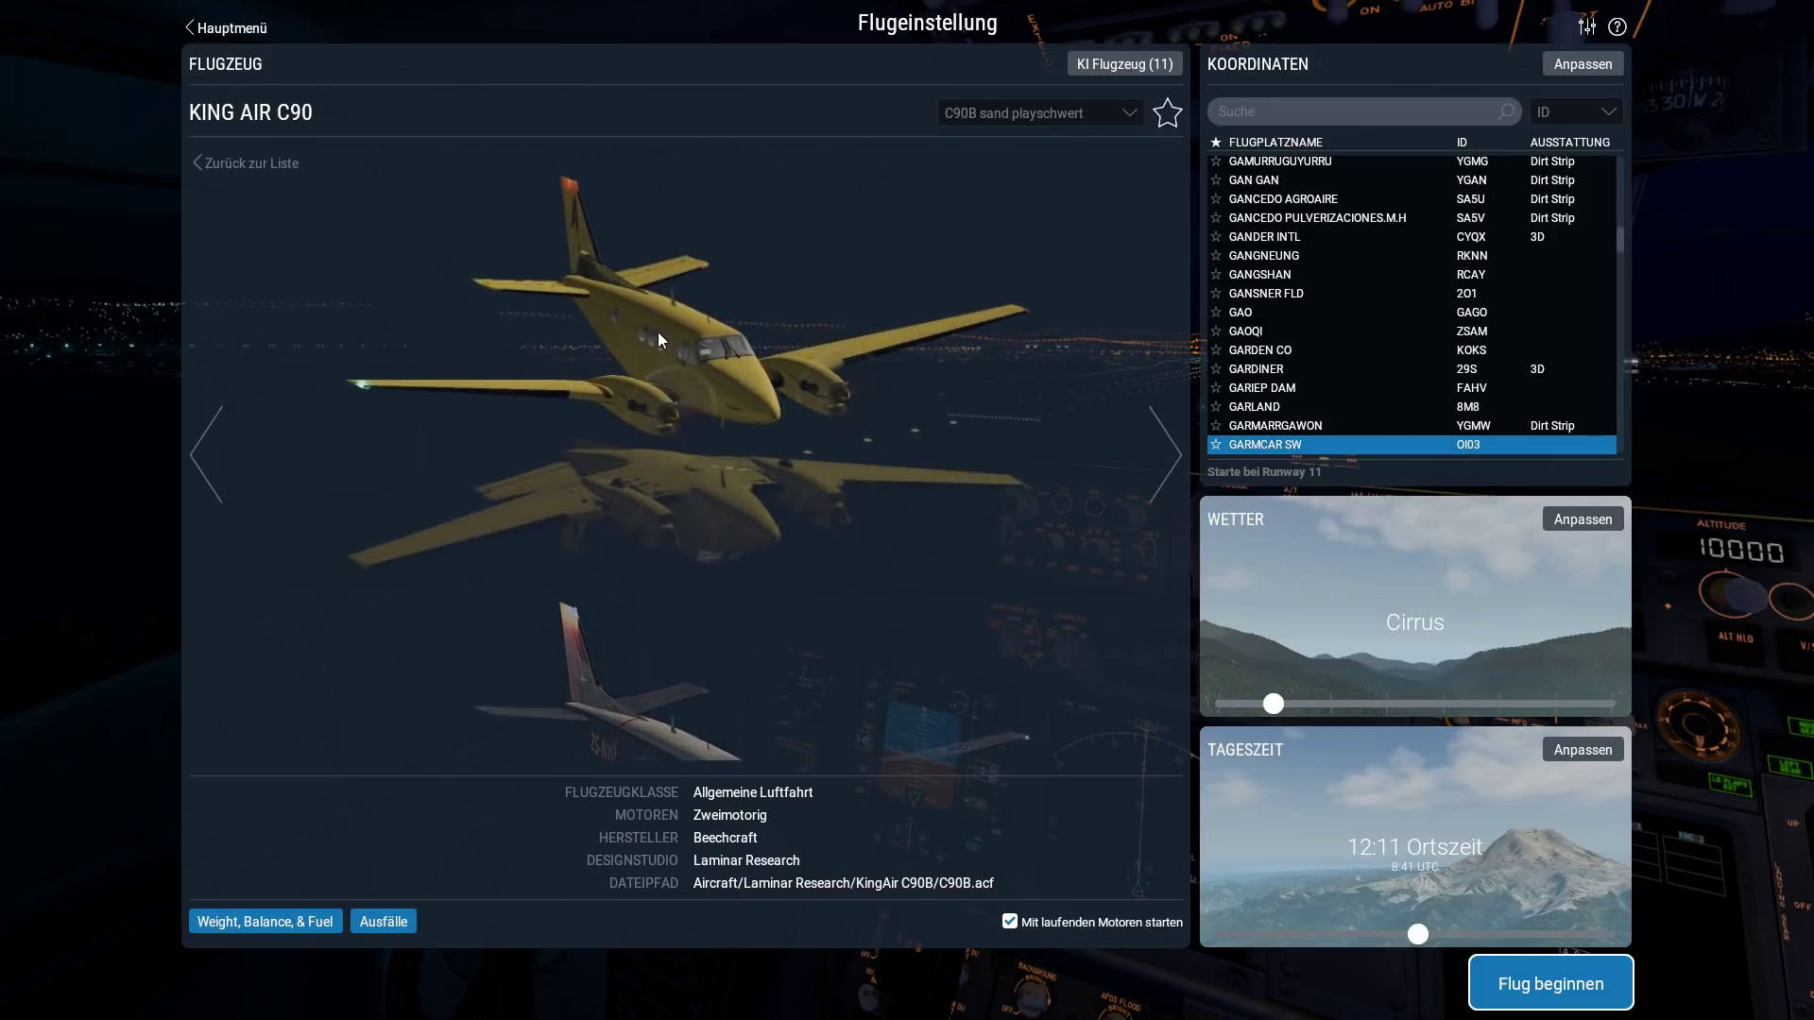
pyautogui.scroll(1, 658, 331)
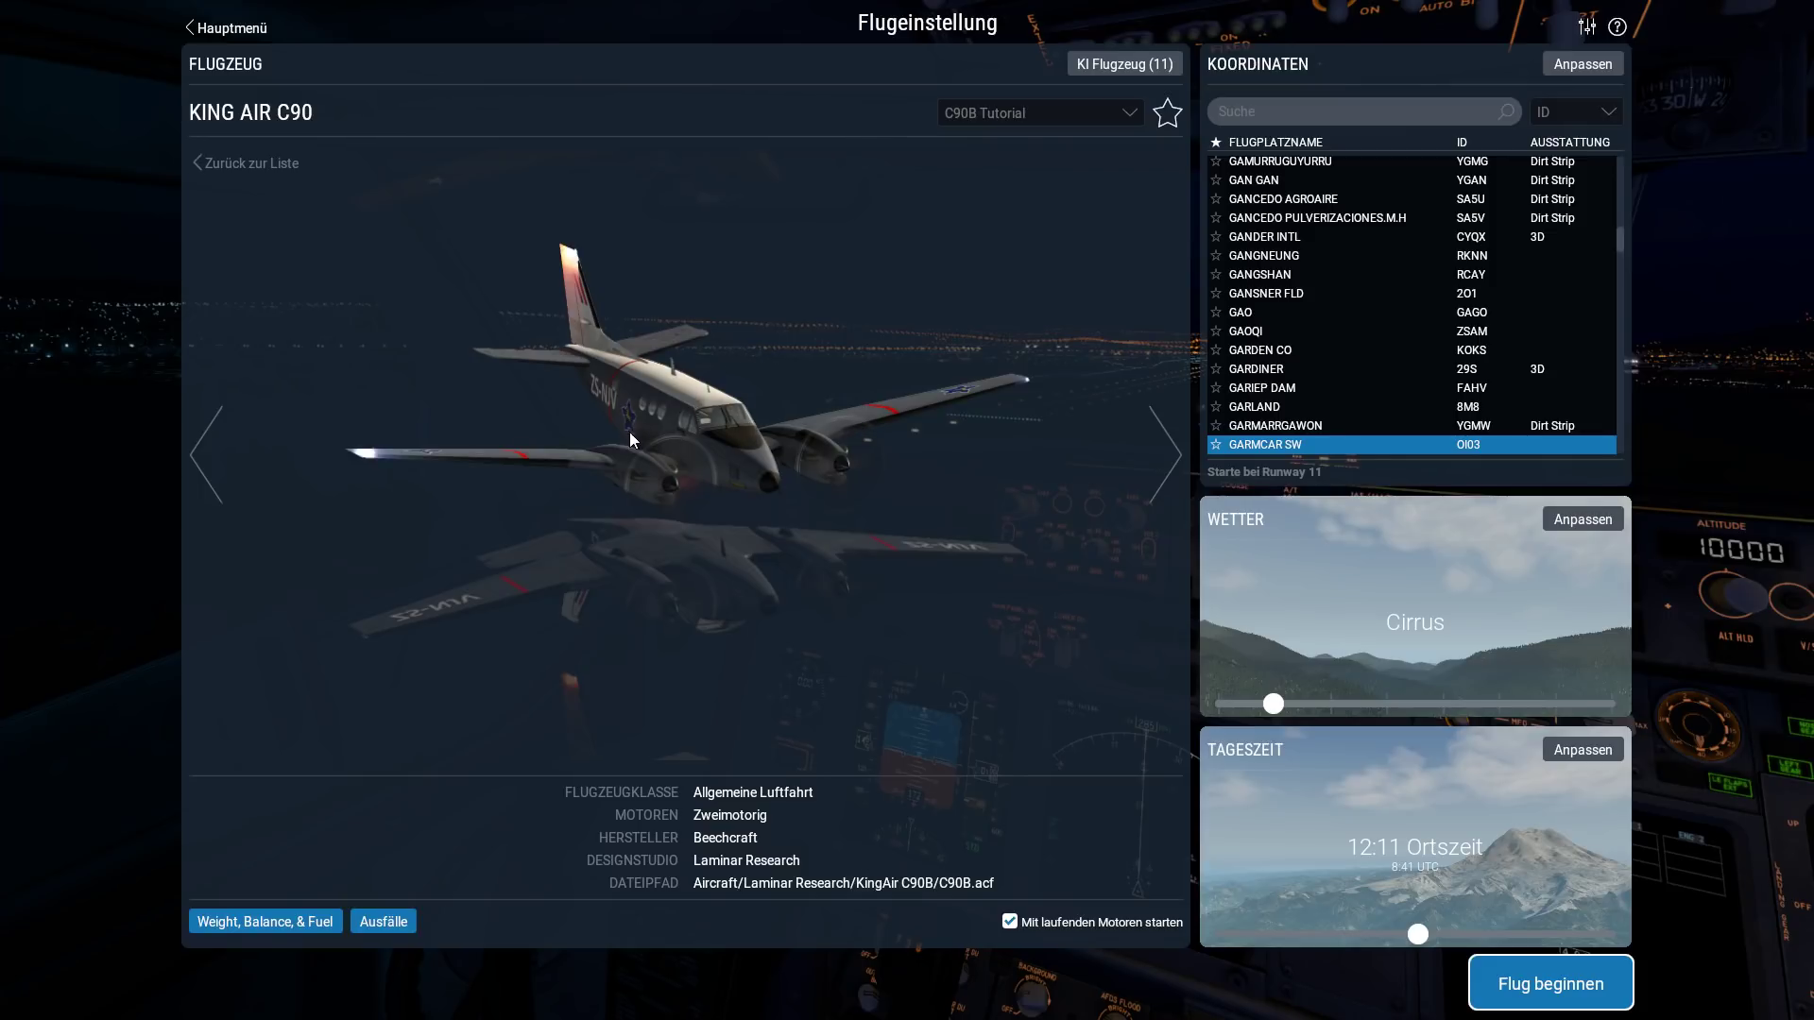
pyautogui.click(1561, 988)
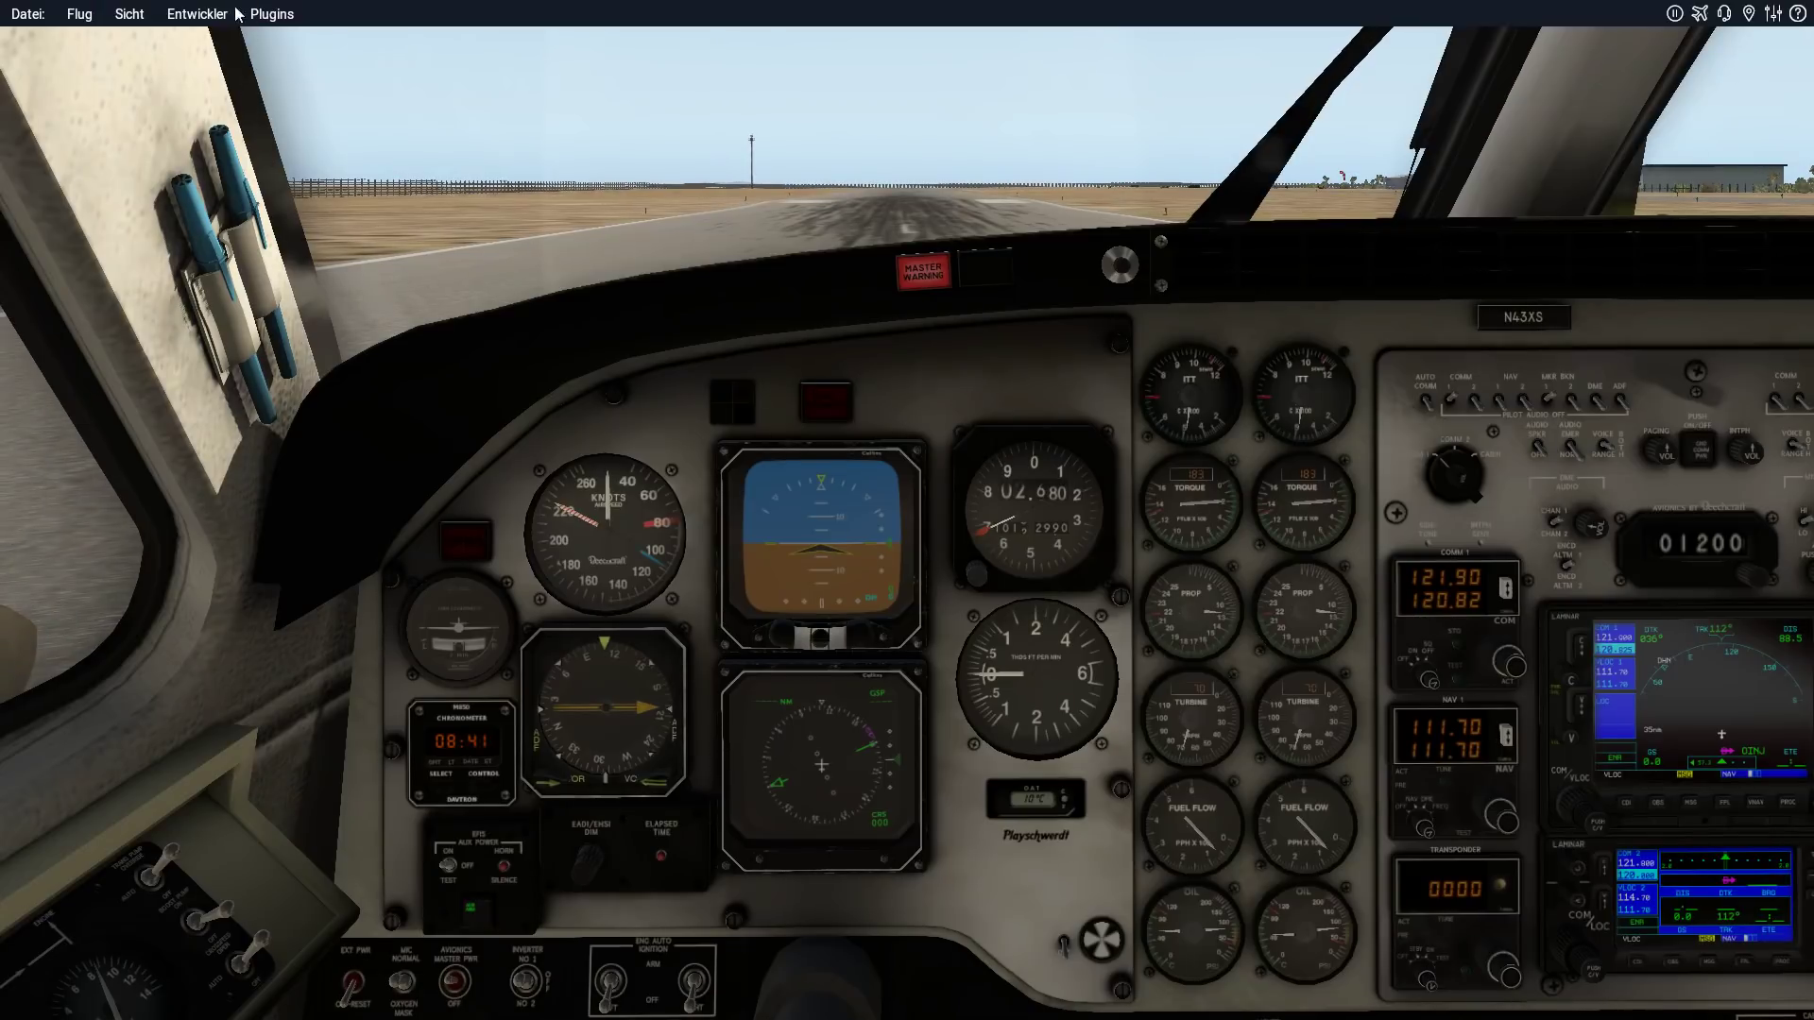
# - Reopen the flight configuration and regenerate the icons for all King Air C90 liveries, overwriting the existing ones
pyautogui.click(79, 15)
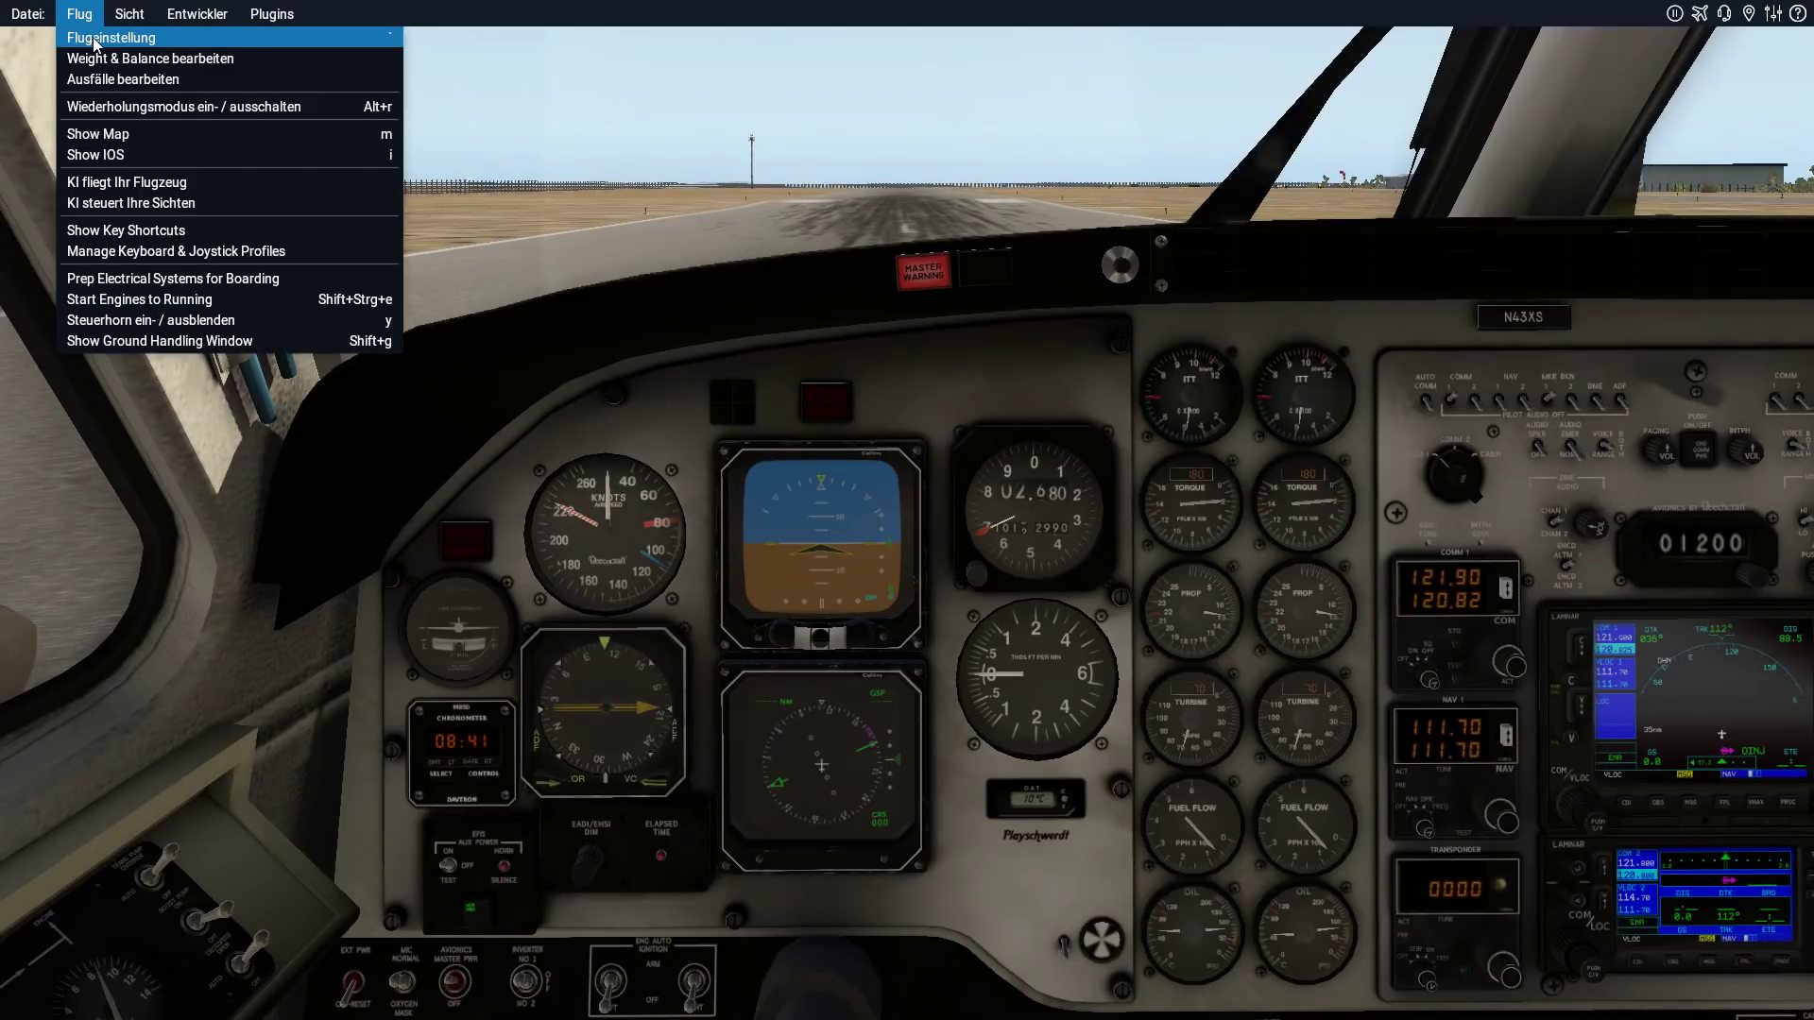
pyautogui.click(94, 39)
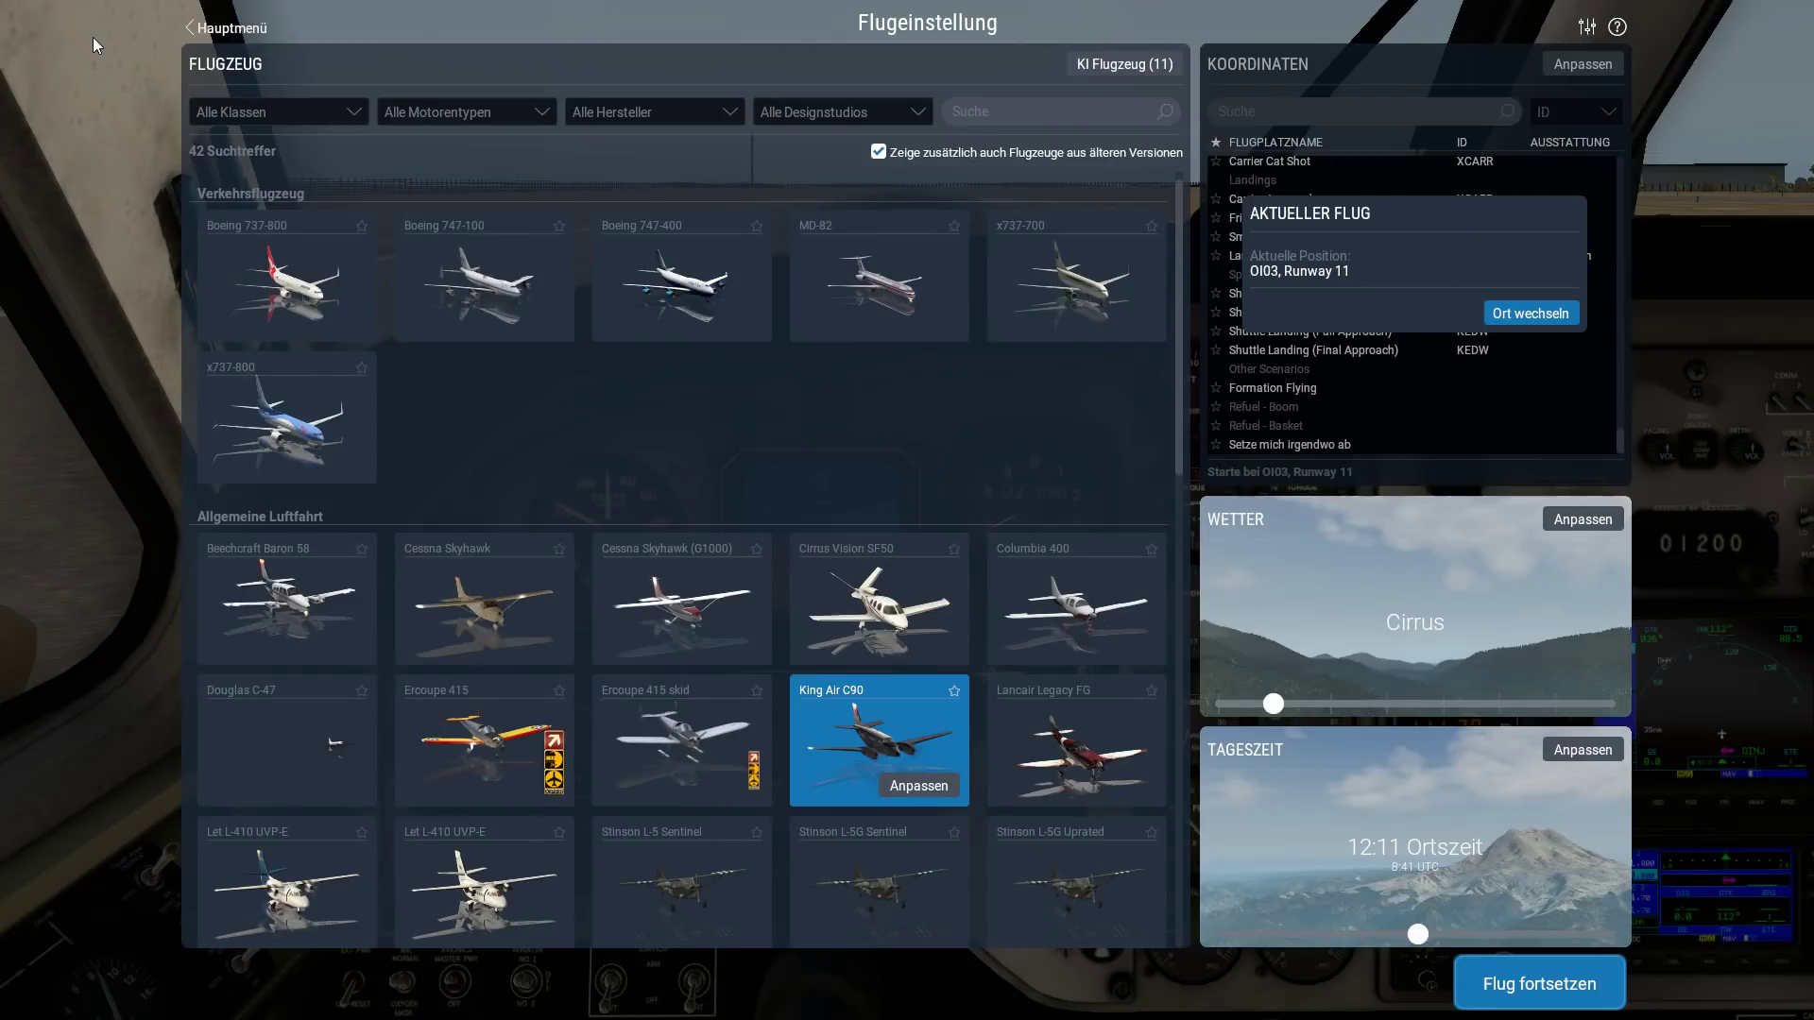
pyautogui.click(914, 786)
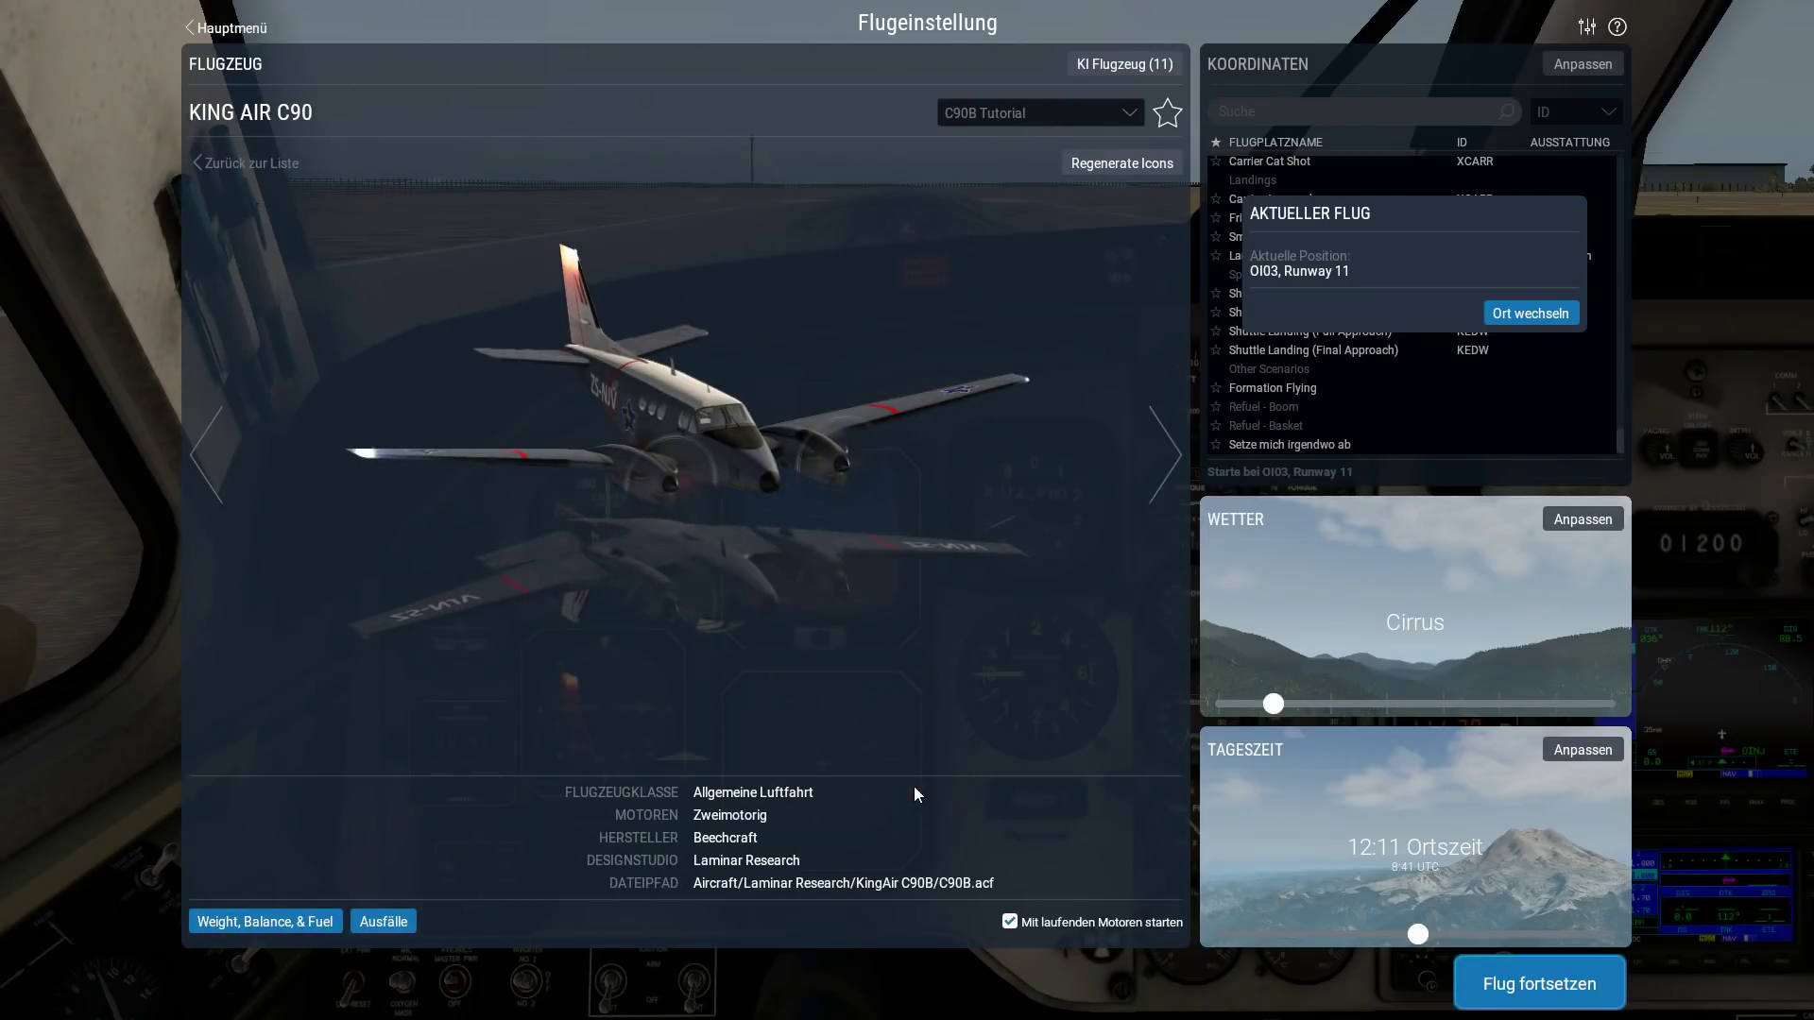
pyautogui.click(1123, 165)
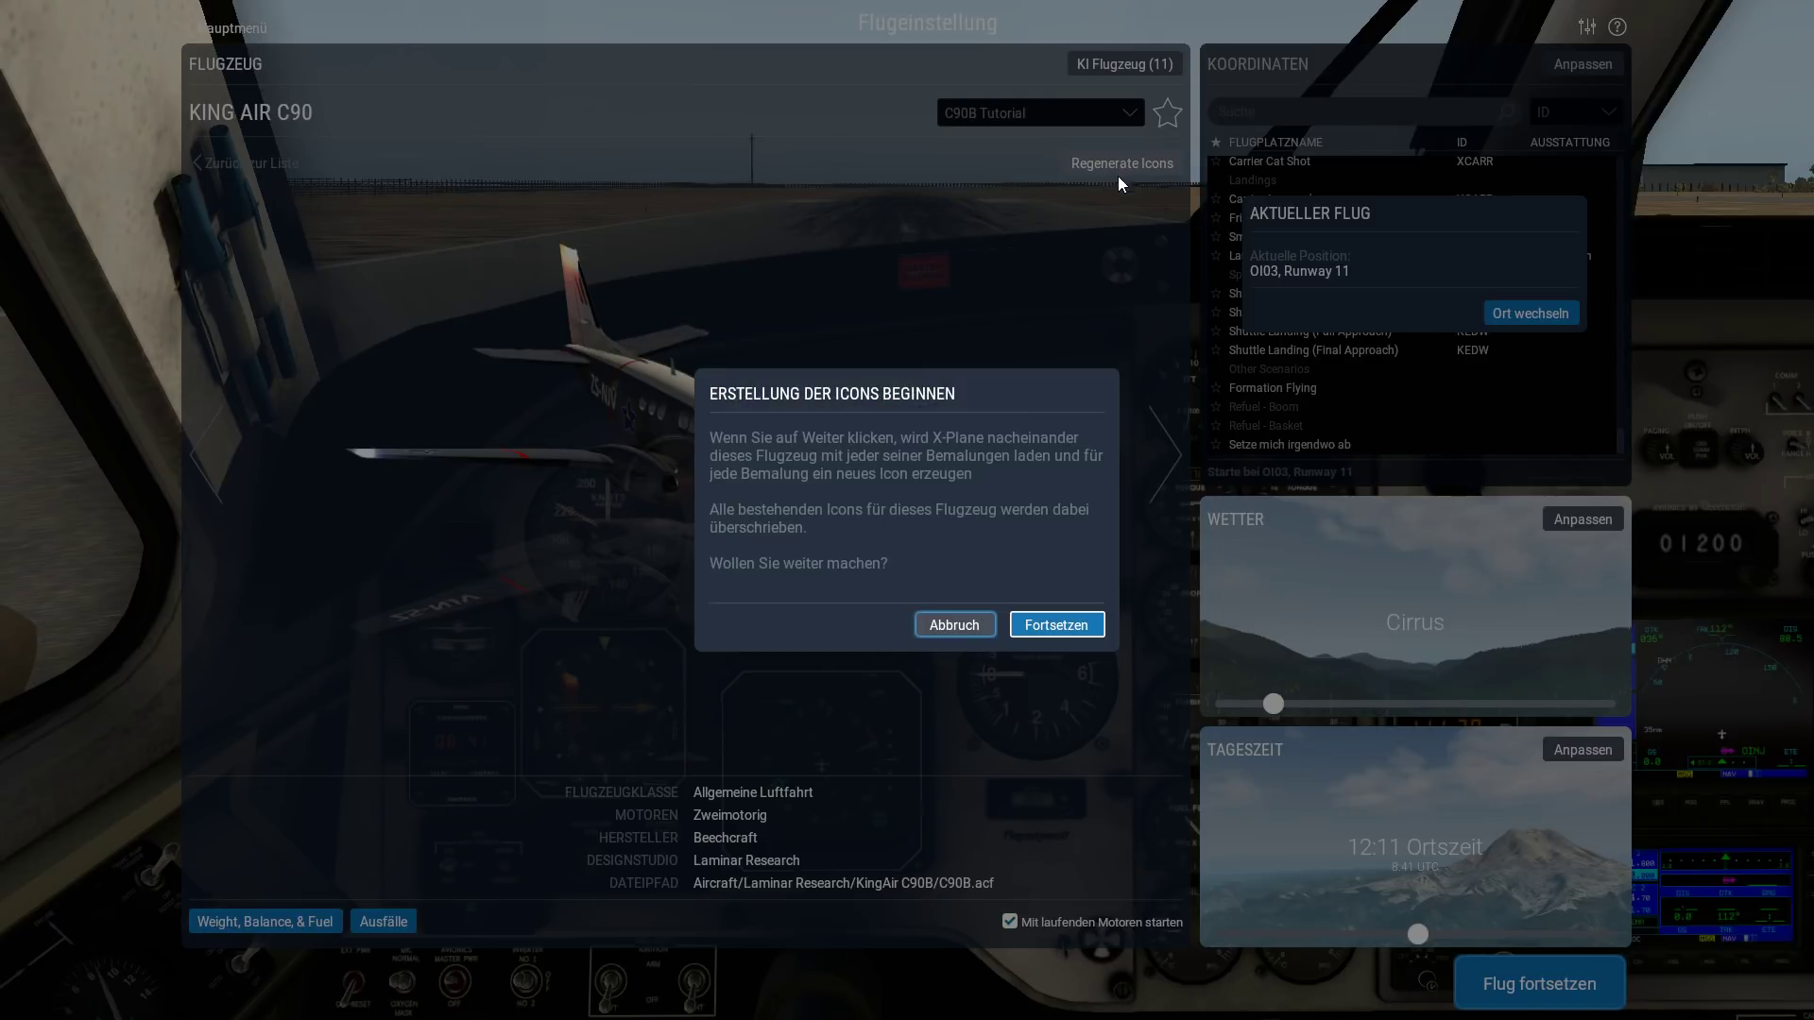
pyautogui.click(1031, 620)
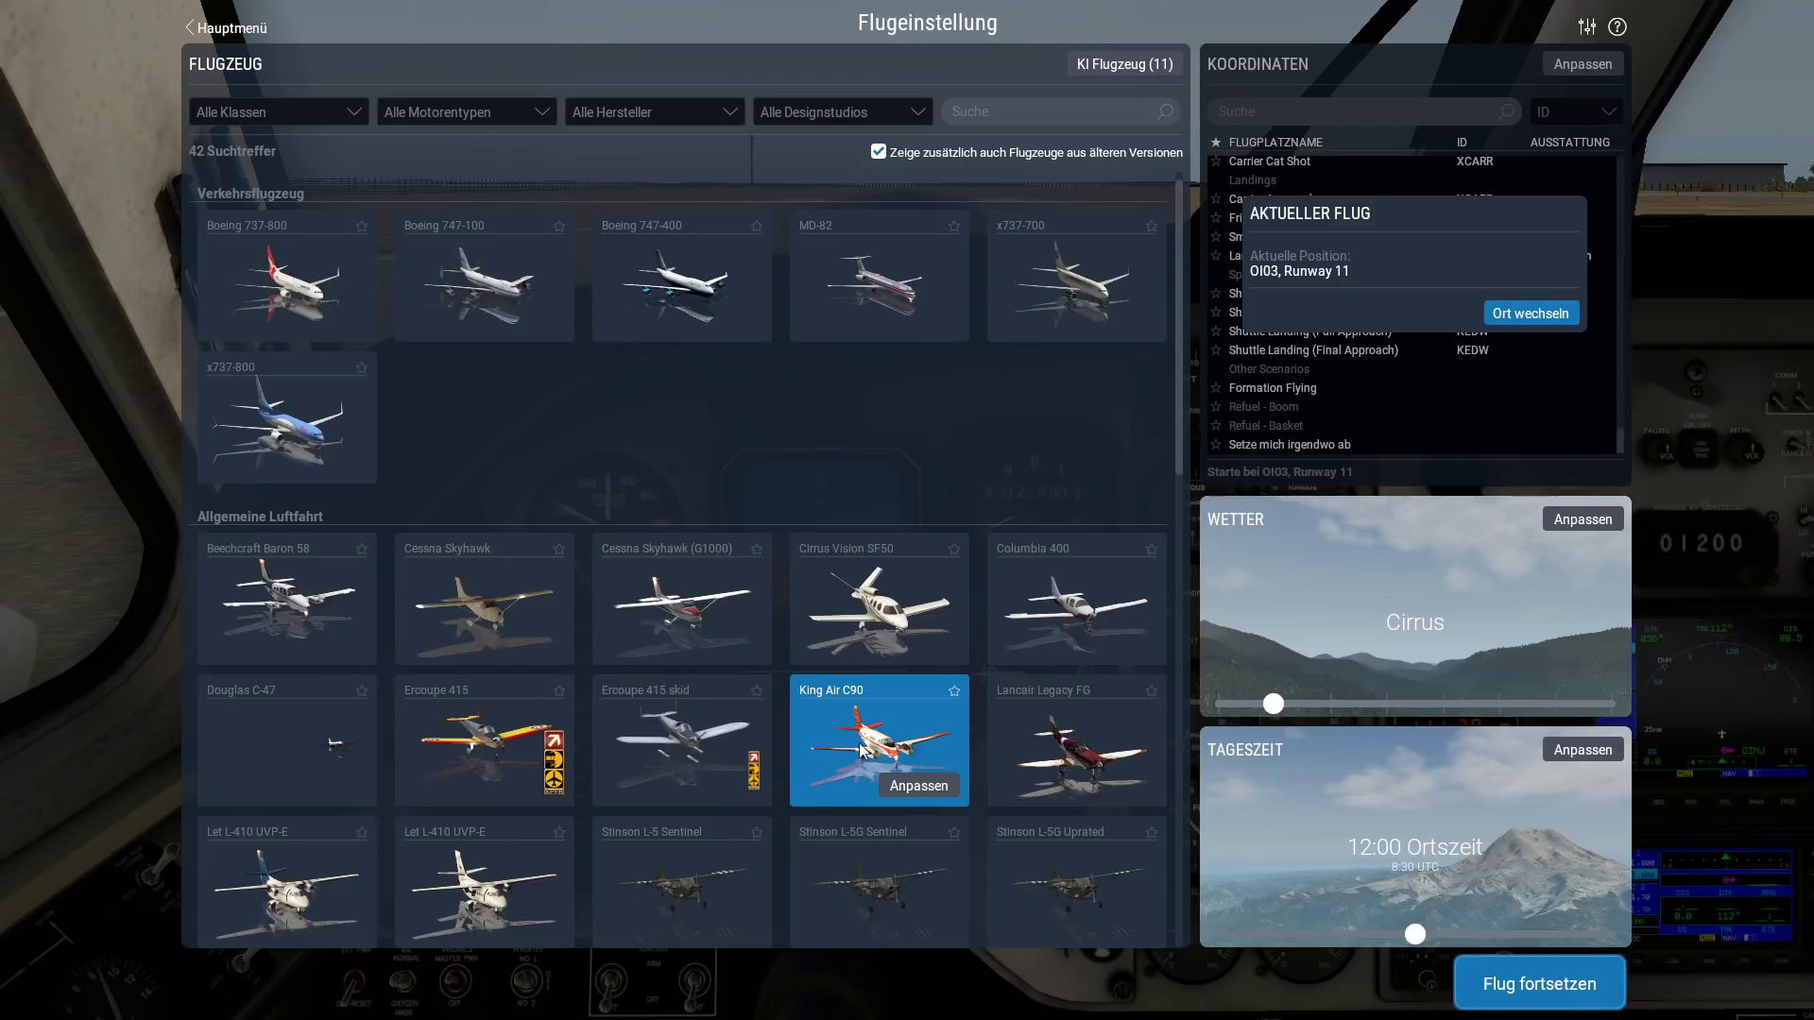
# - Select the C90B Tutorial livery for the King Air C90 again and apply the changes to the current flight
pyautogui.click(909, 785)
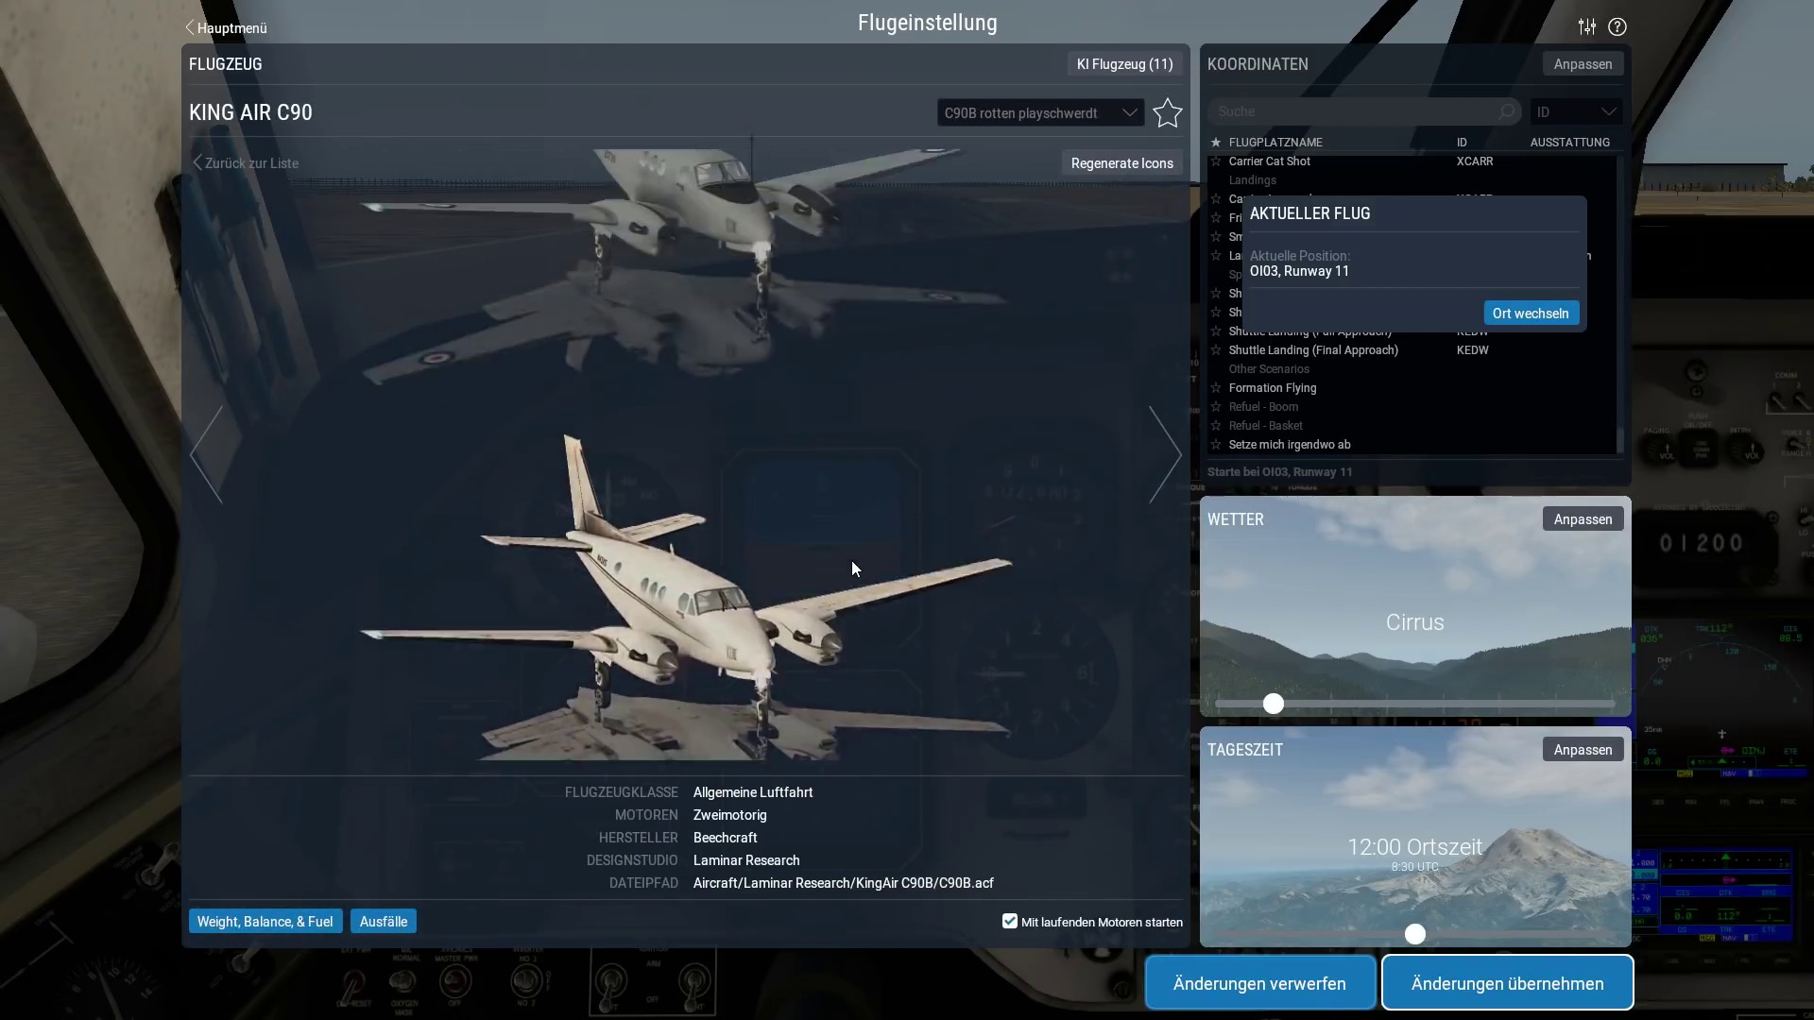
pyautogui.press('Right')
pyautogui.press('Right')
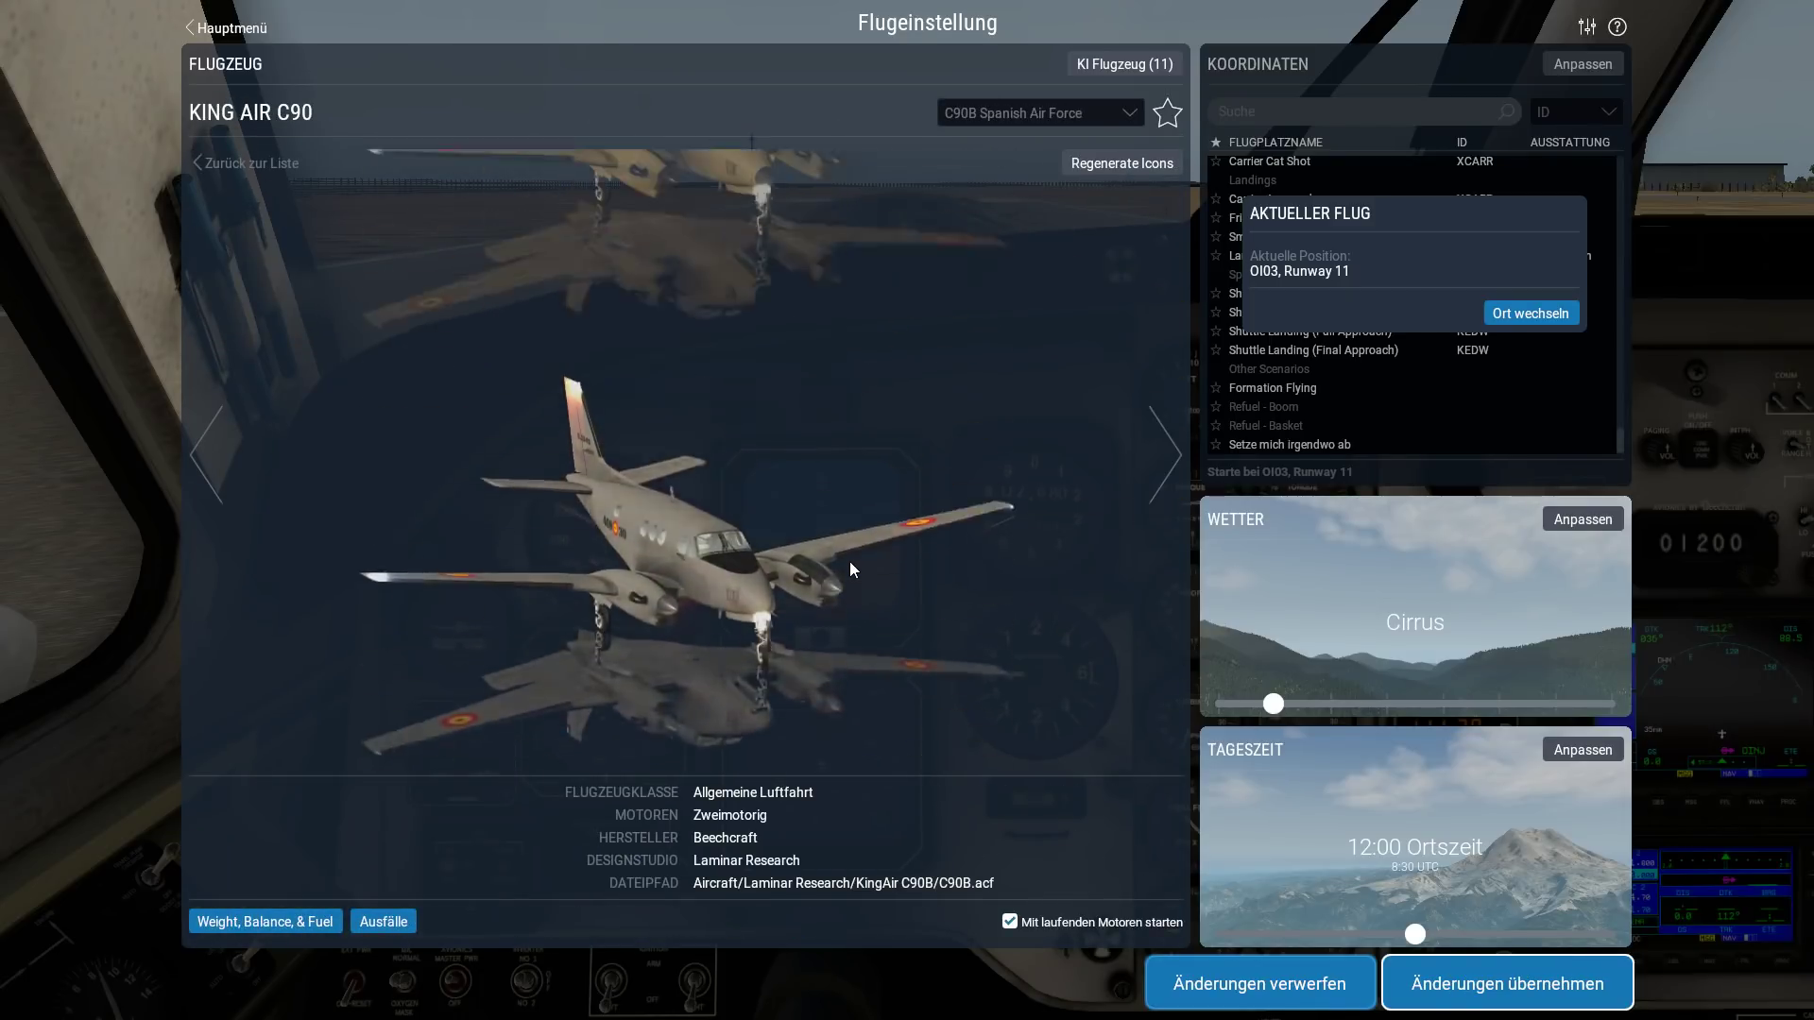
pyautogui.press('Right')
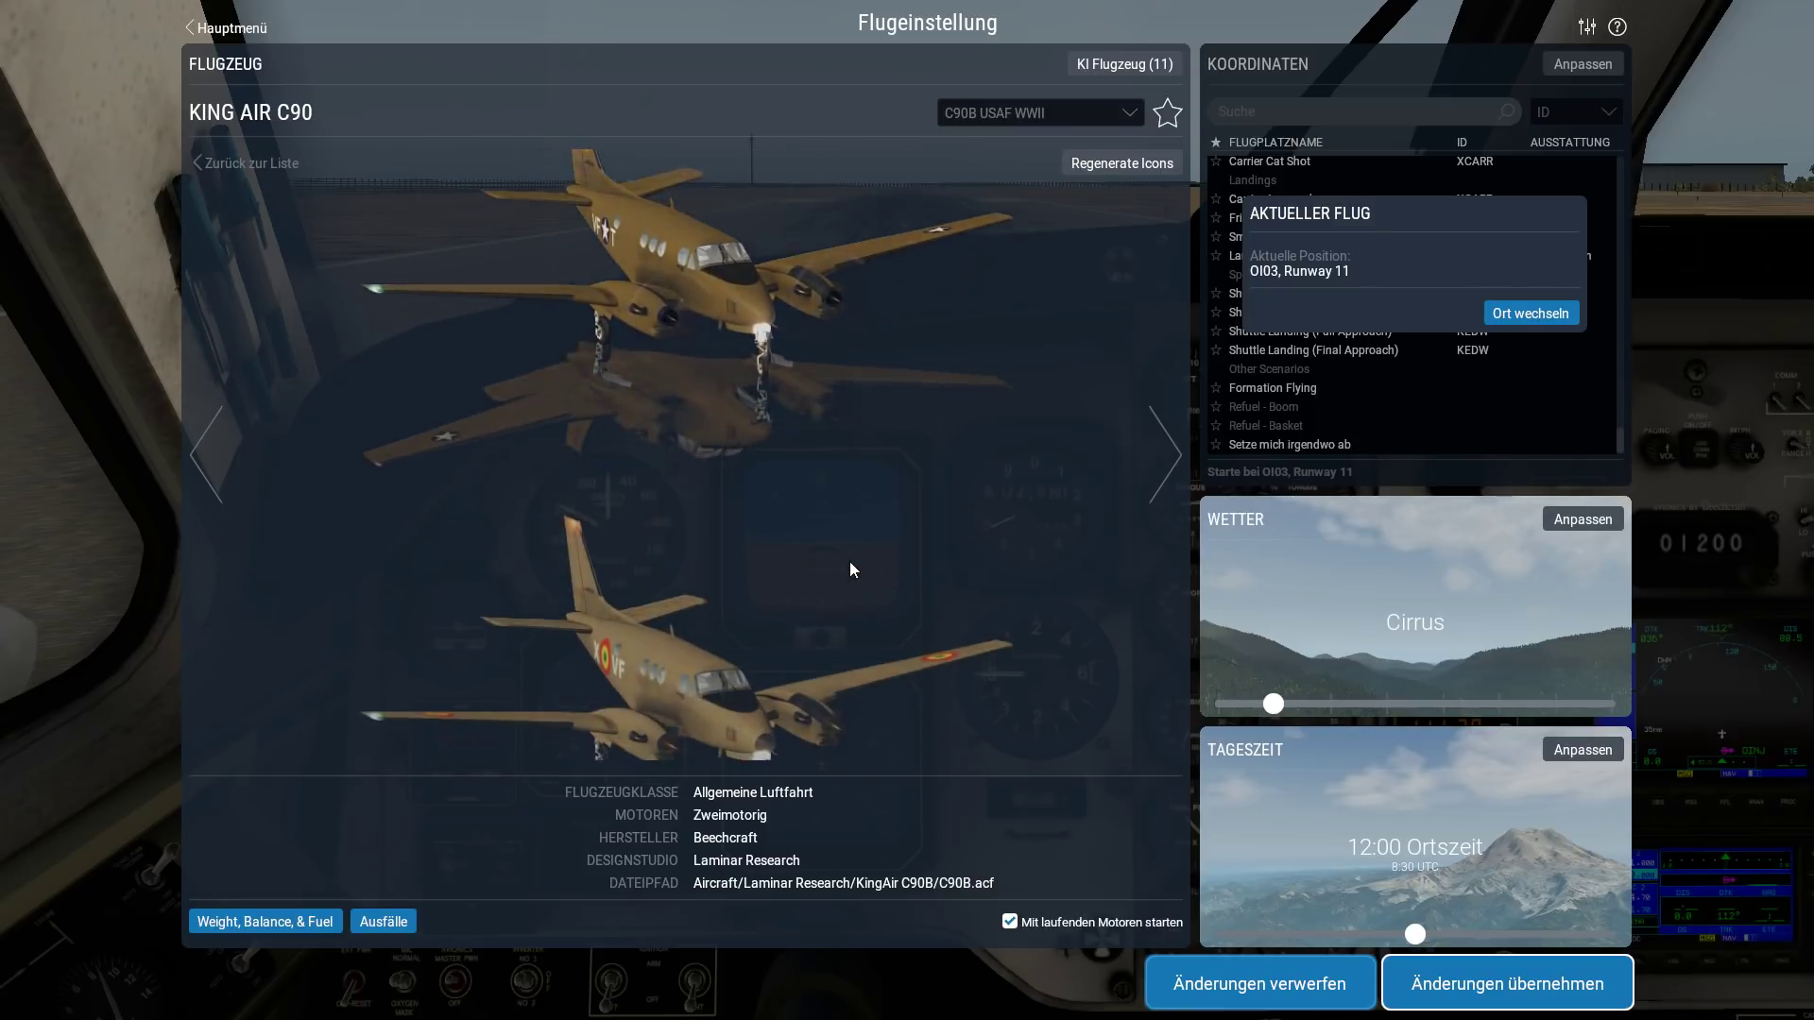
pyautogui.press('Right')
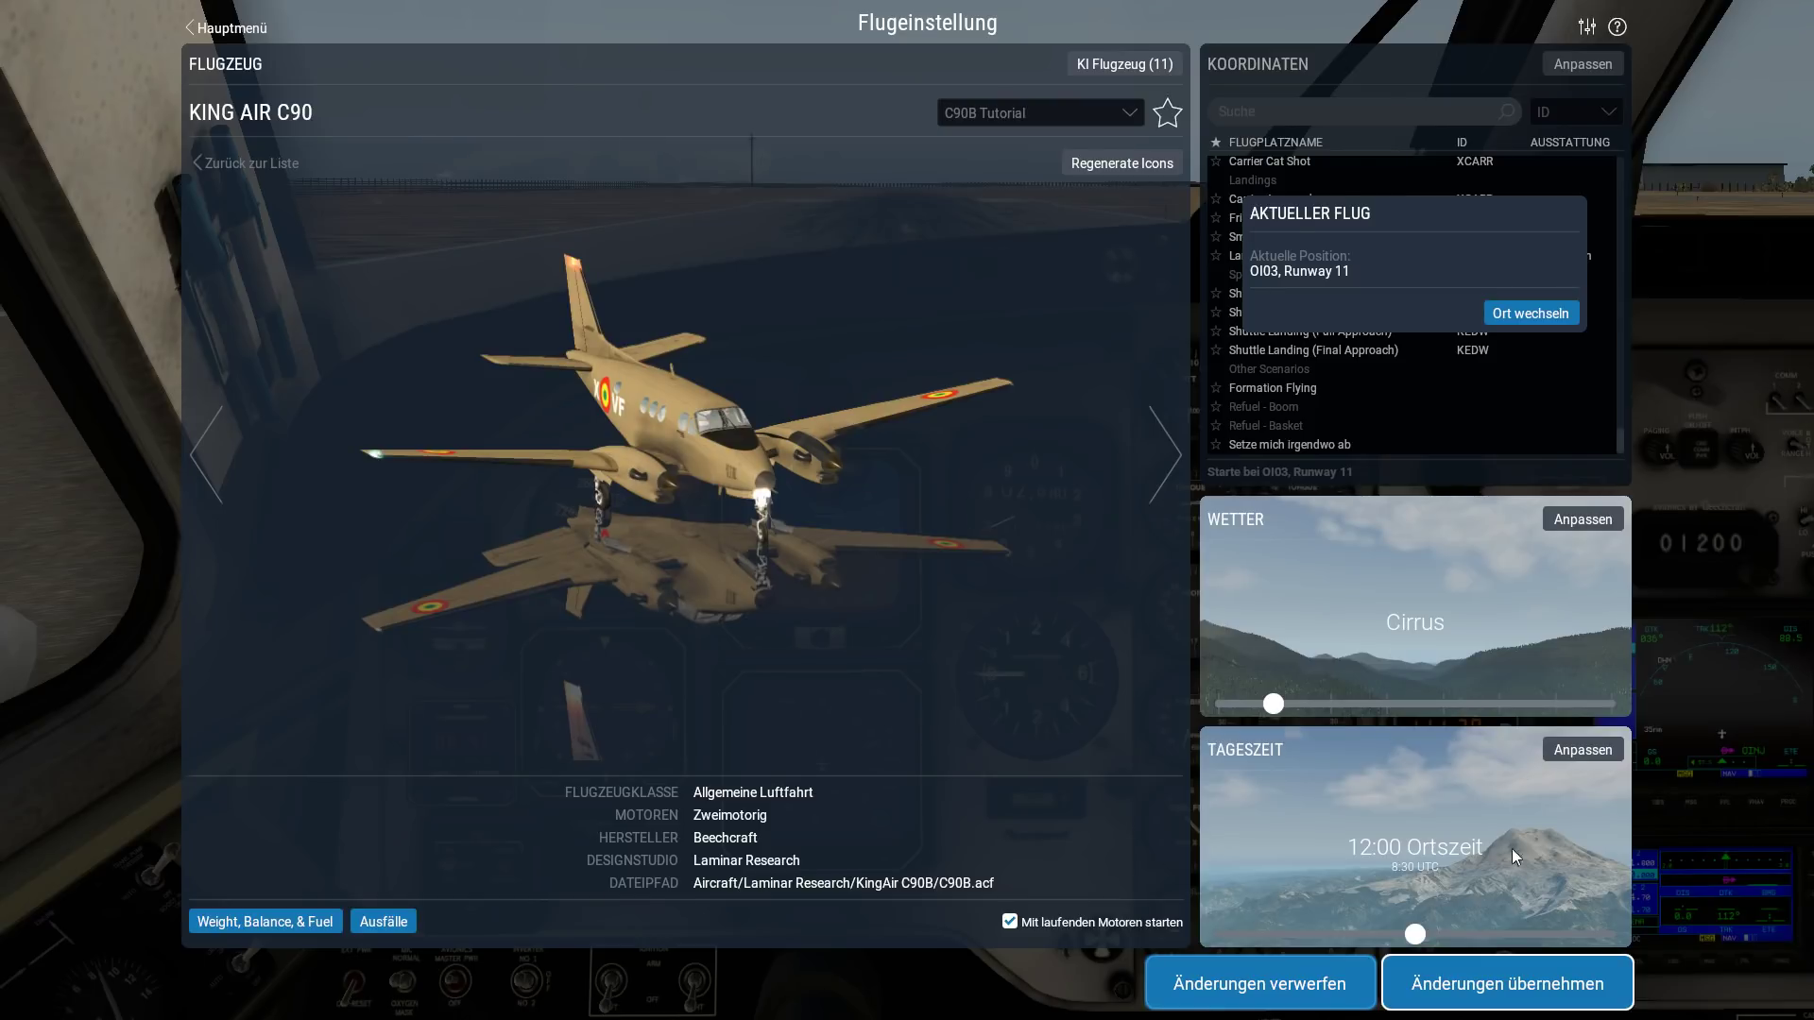
pyautogui.click(1501, 985)
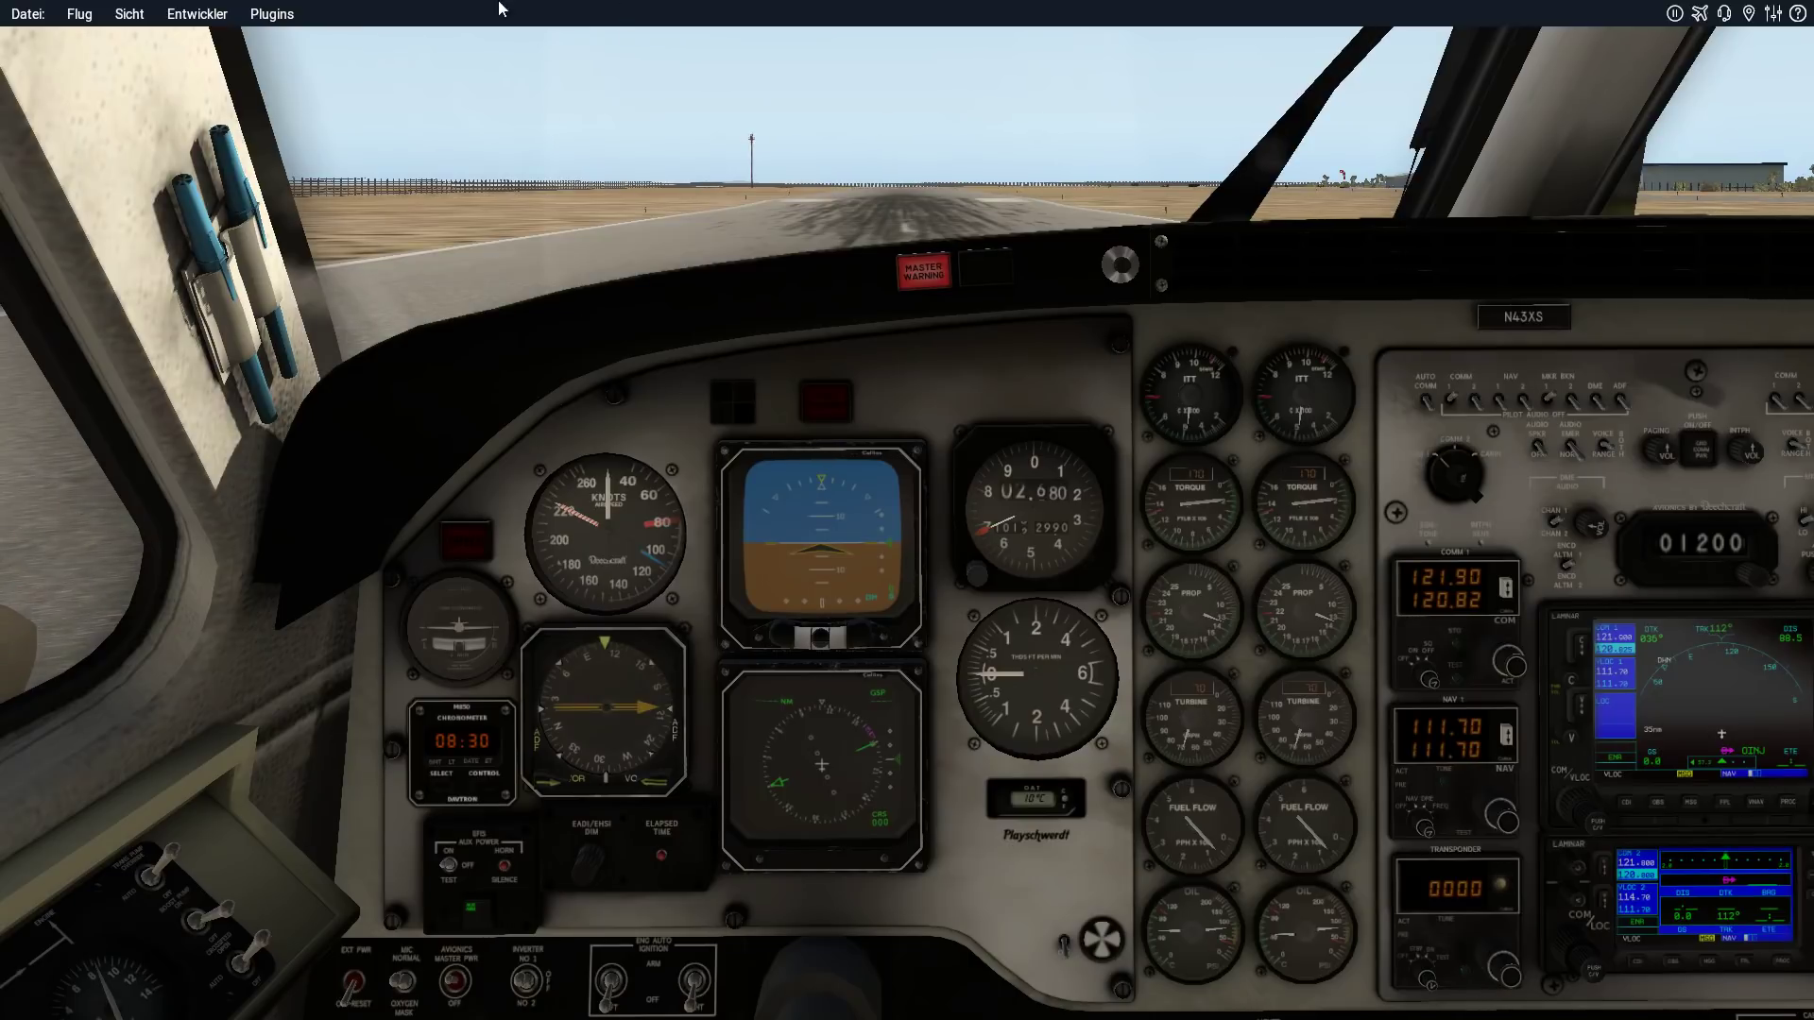
# - Switch to the external orbit view and examine the roundels and code letters from both sides of the aircraft
pyautogui.click(113, 17)
pyautogui.moveTo(217, 80)
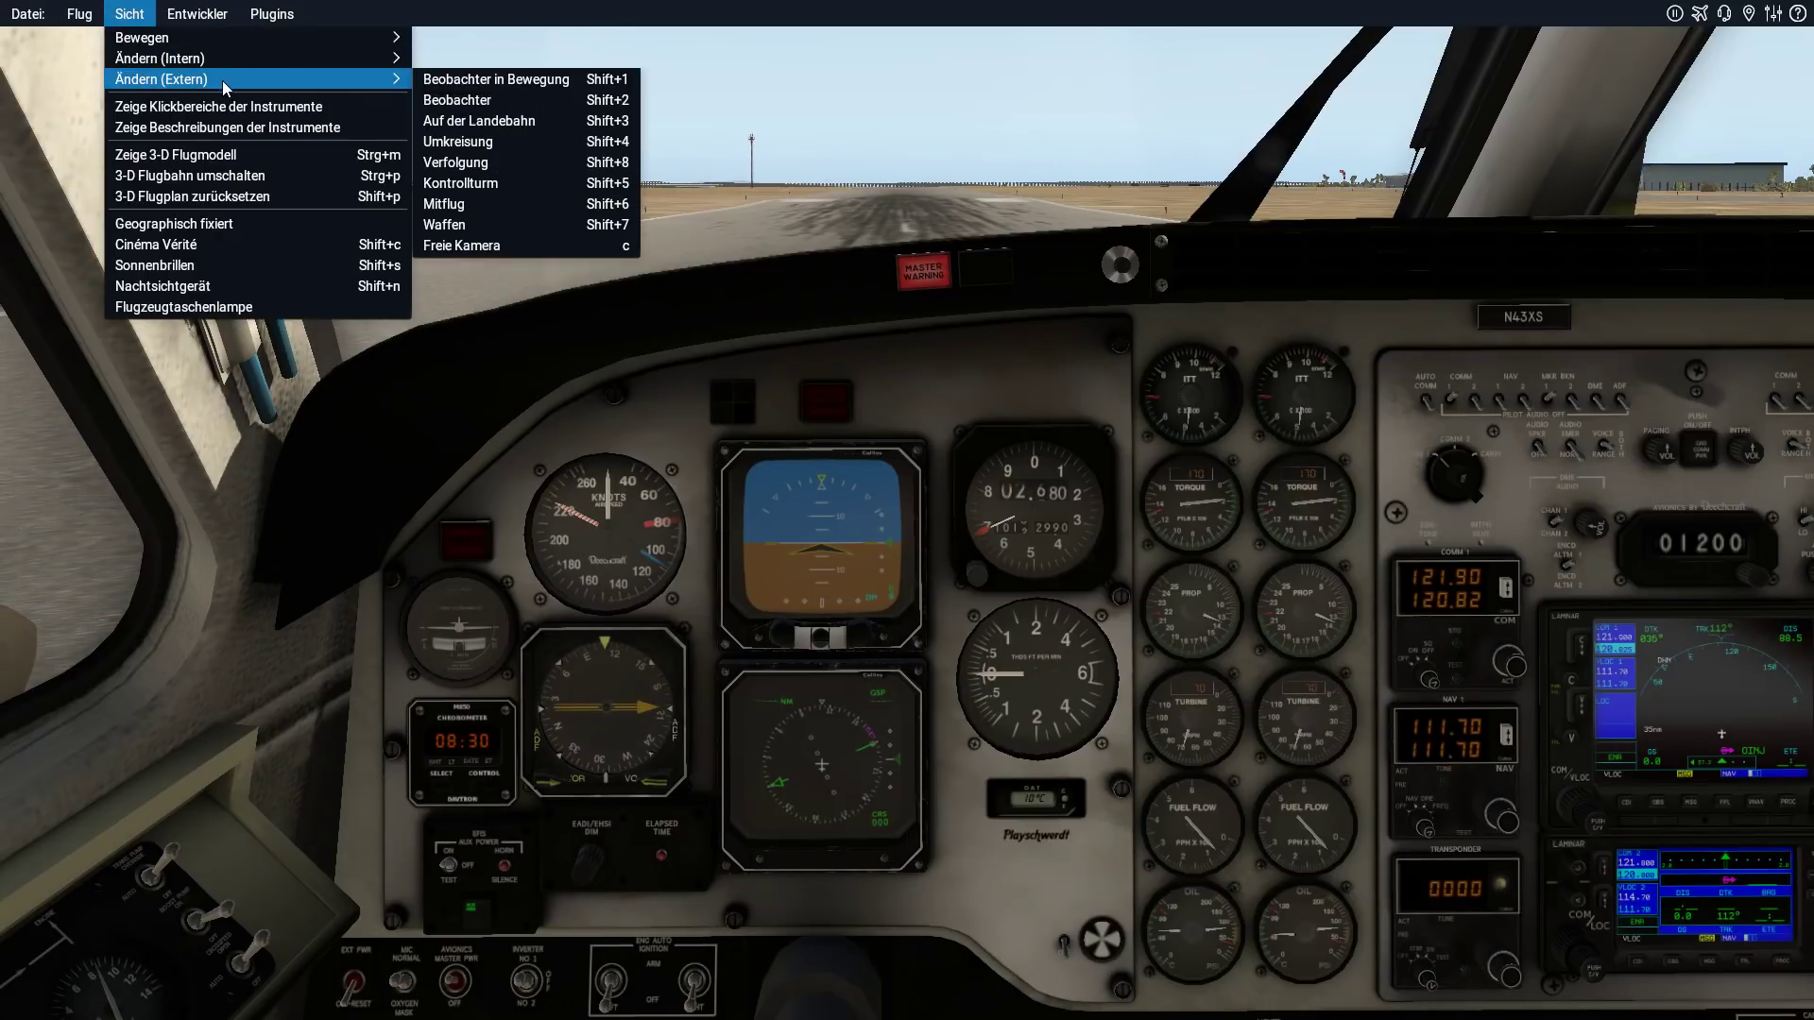
pyautogui.click(479, 130)
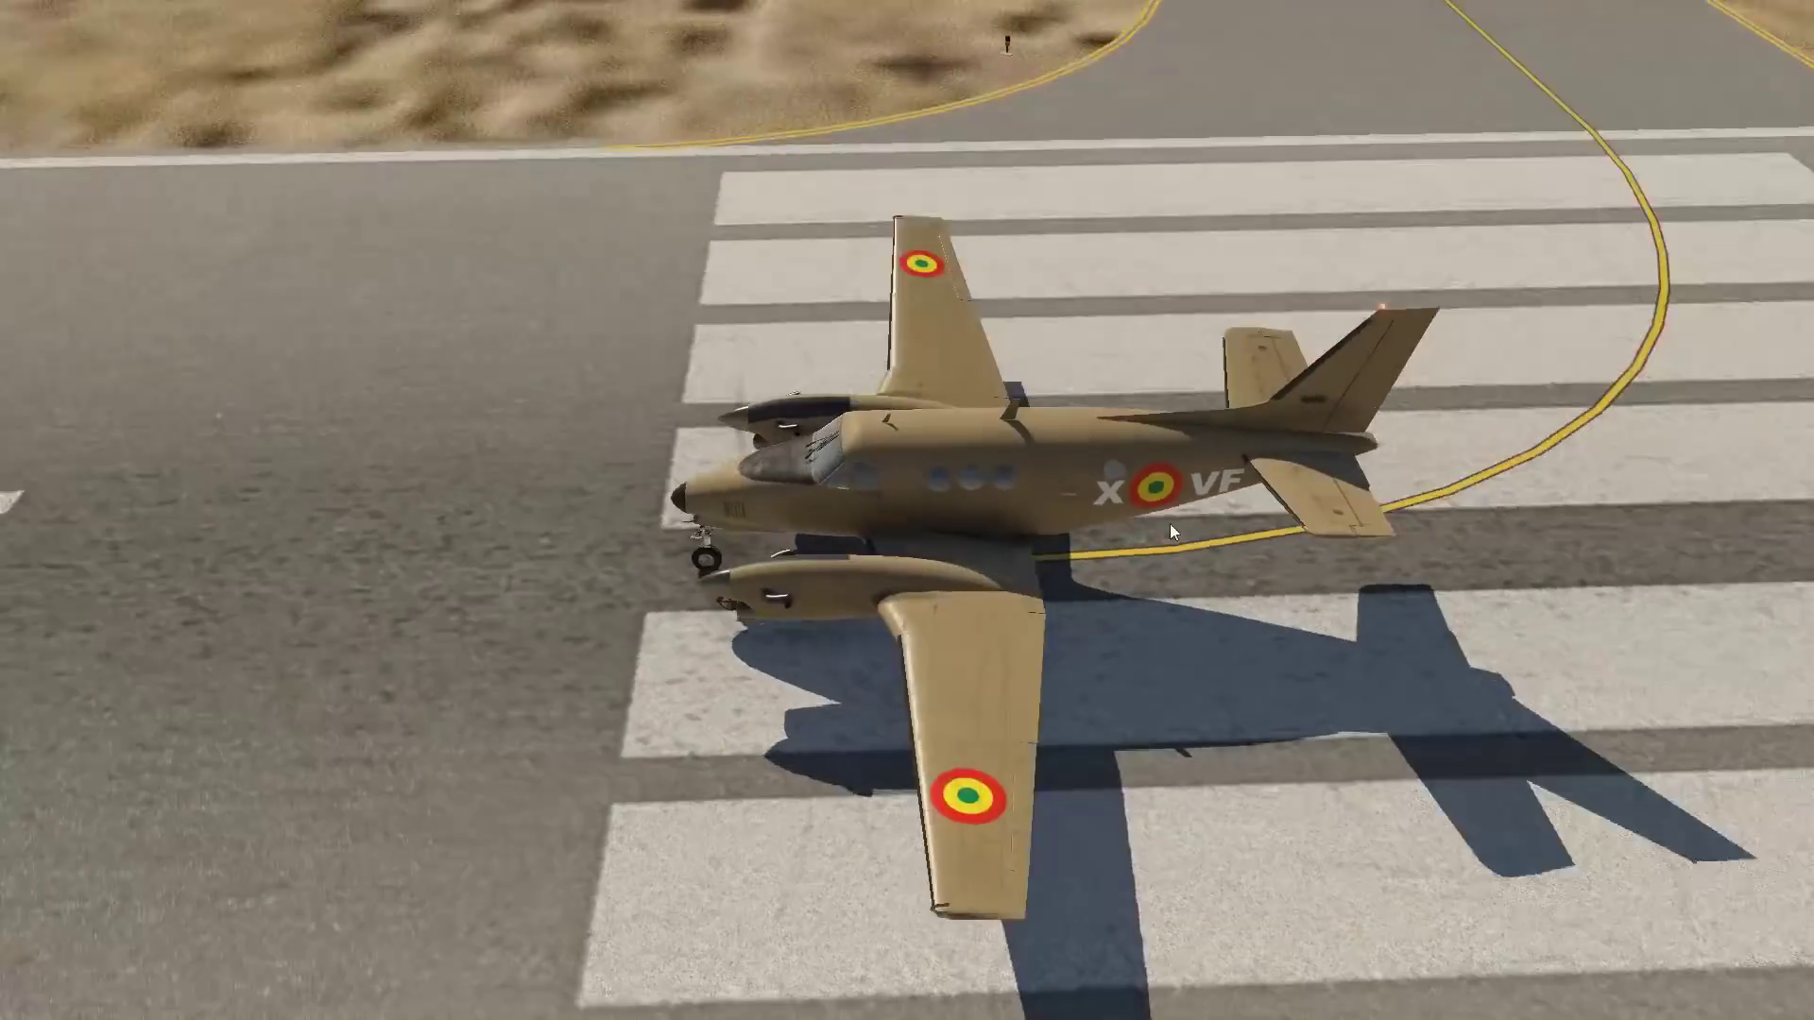
pyautogui.moveTo(1170, 524); pyautogui.dragTo(1069, 773)
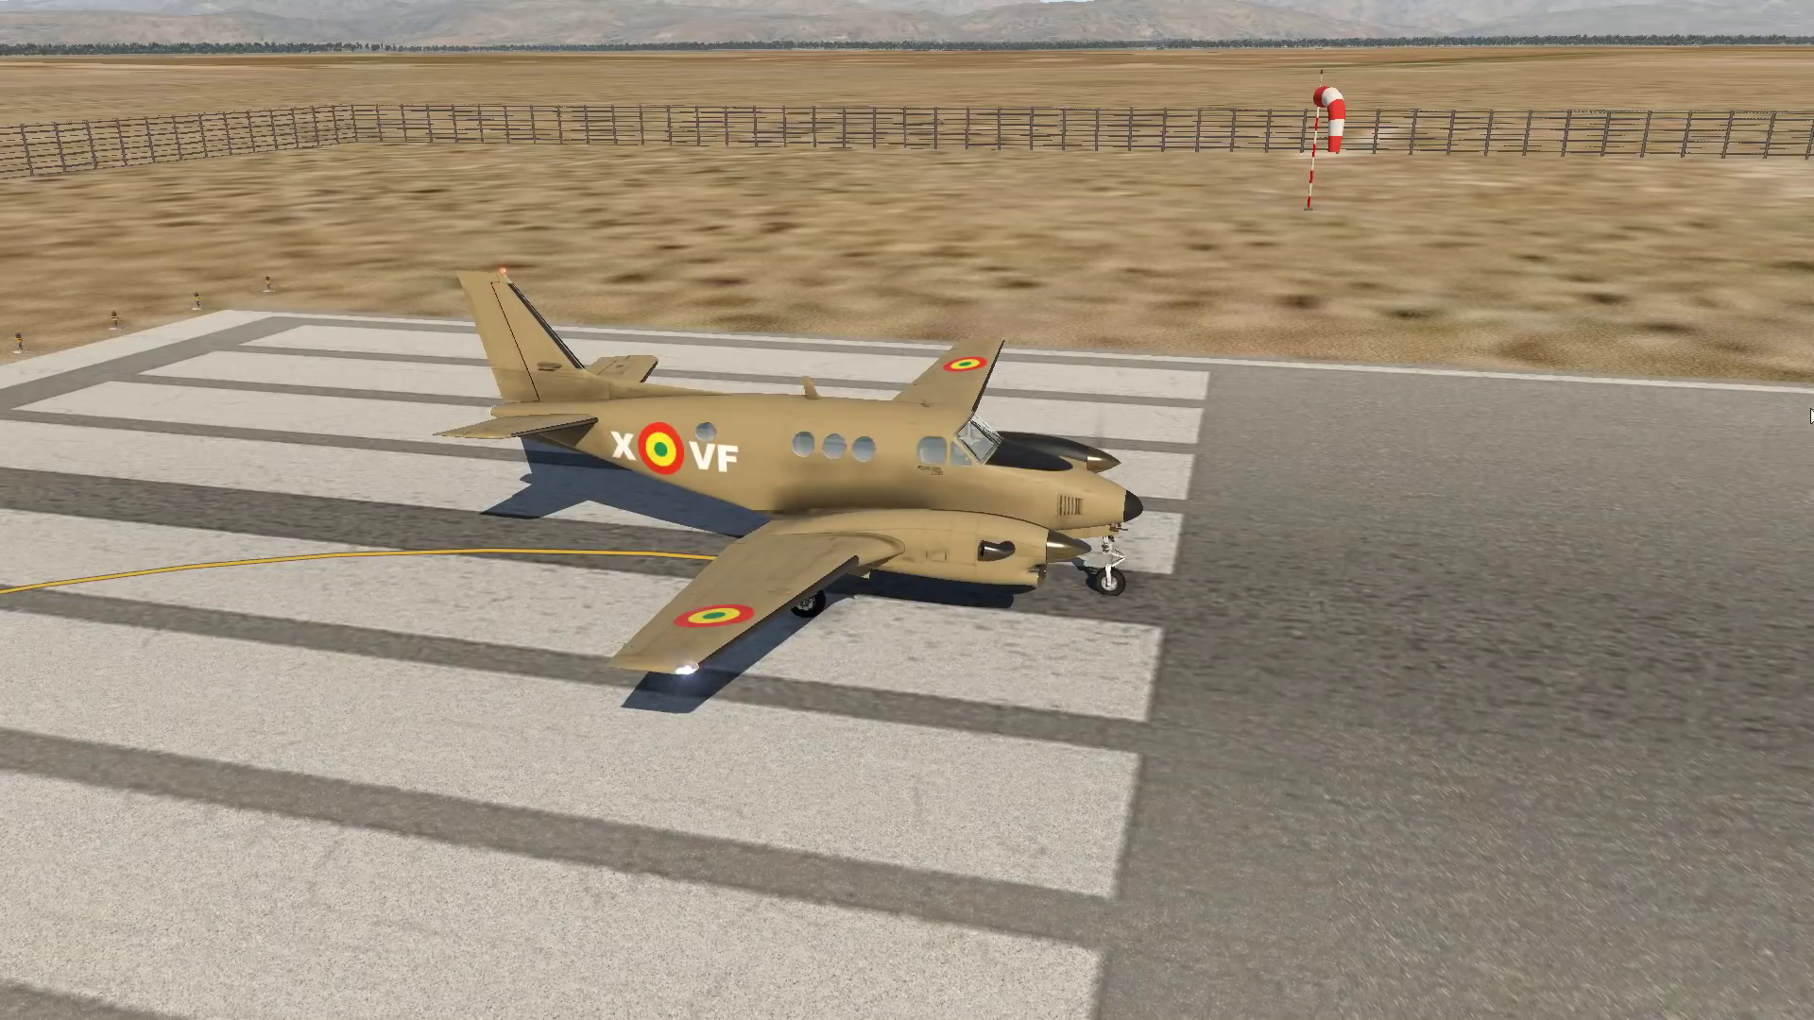
pyautogui.press('Left')
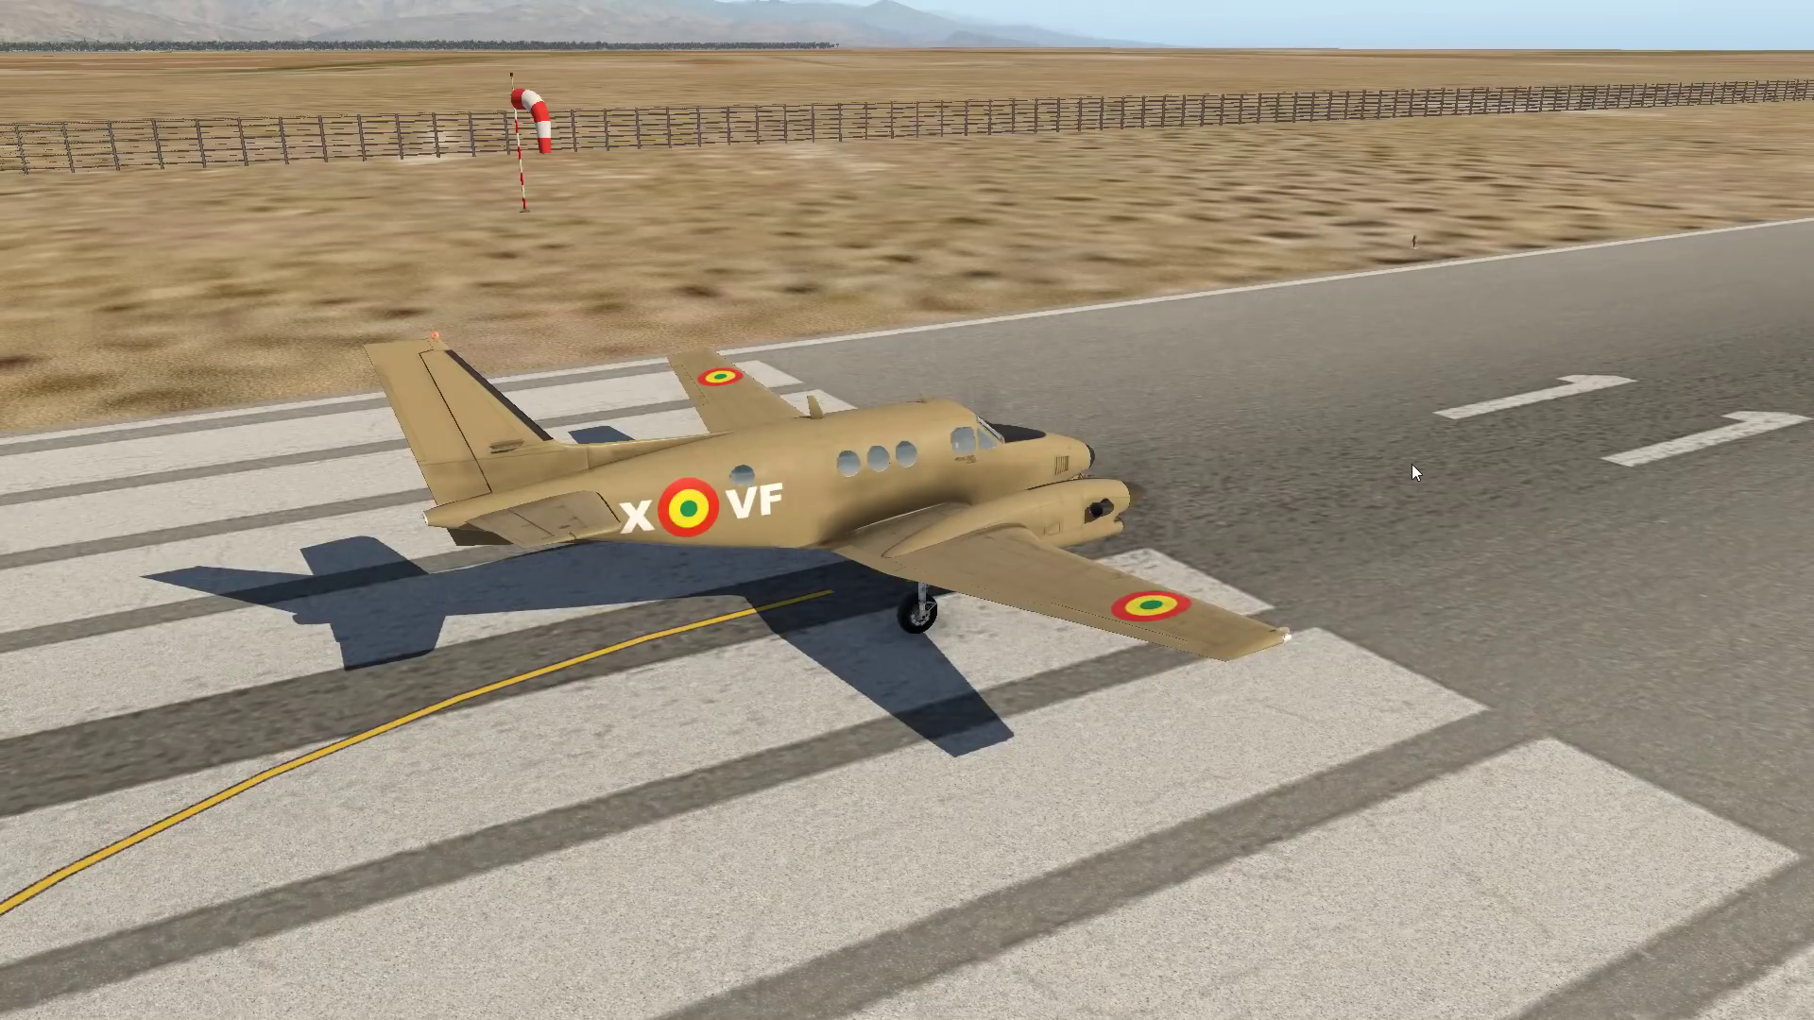
# - Inspect the livery around the aircraft, covering the nose and engines up close, the upper wing roundels and the fuselage side markings
pyautogui.moveTo(1410, 463); pyautogui.dragTo(928, 565)
pyautogui.scroll(5, 927, 565)
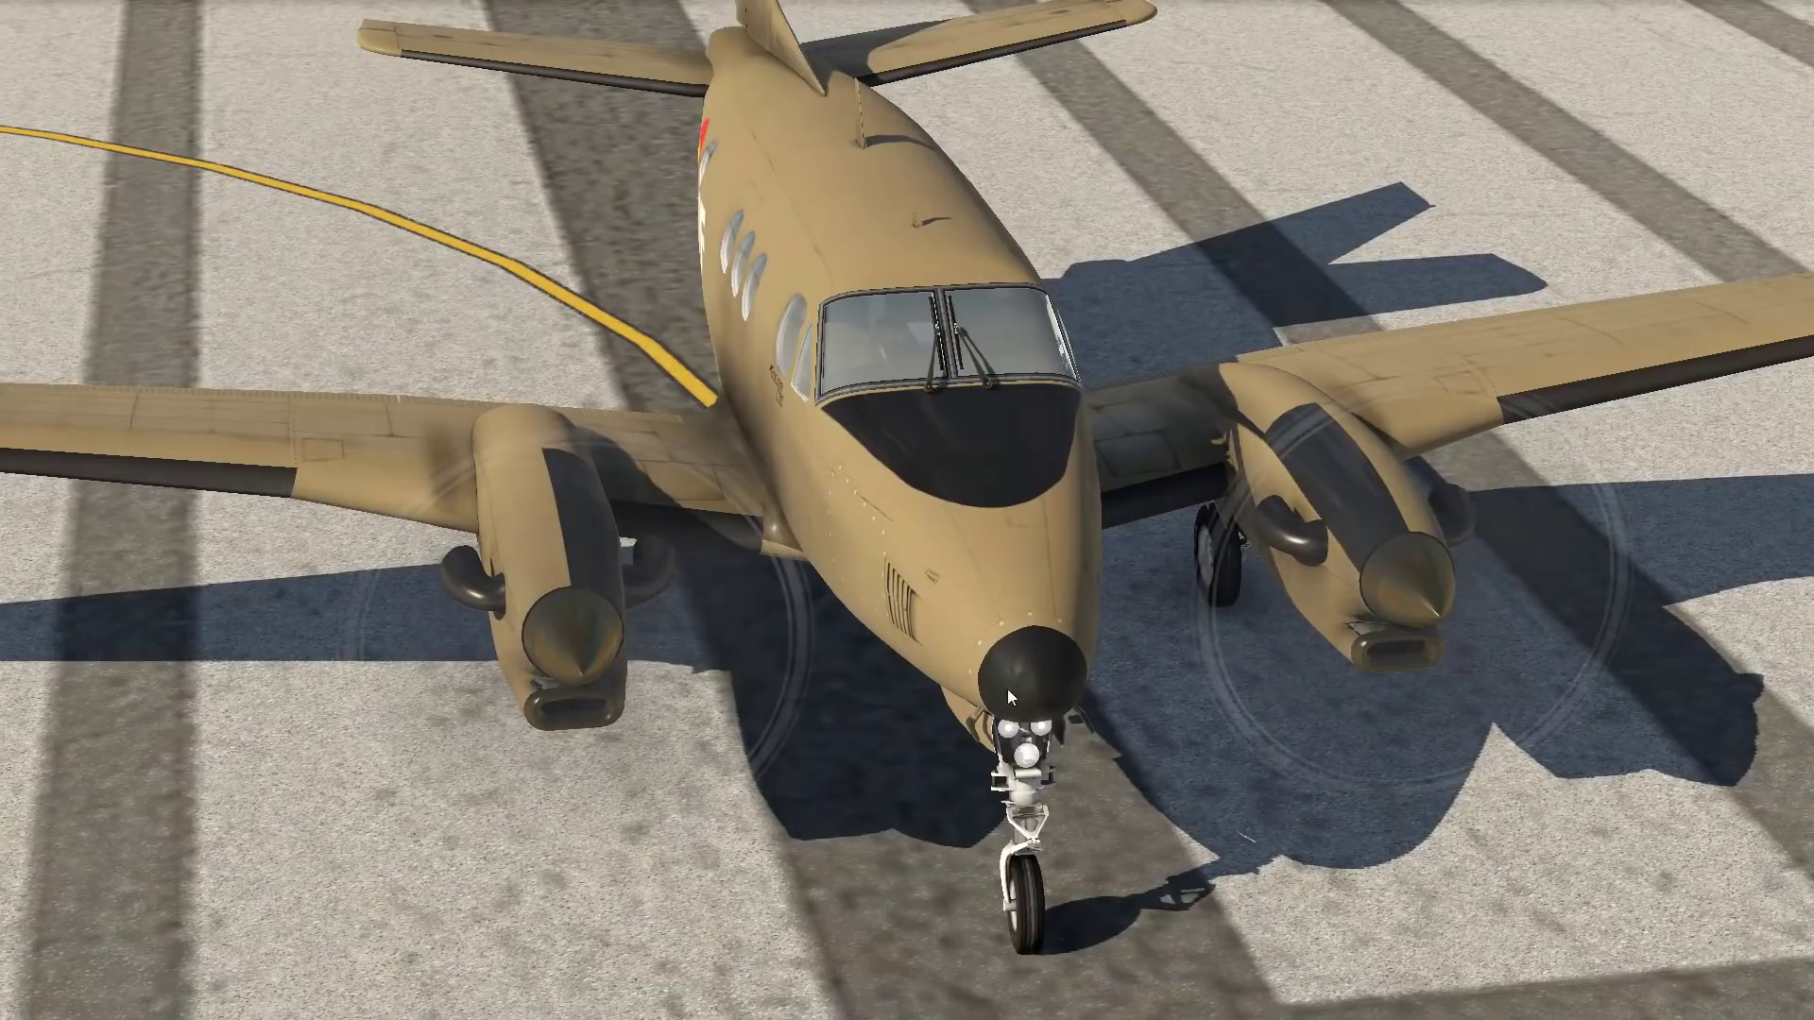
pyautogui.moveTo(1037, 609); pyautogui.dragTo(1287, 548)
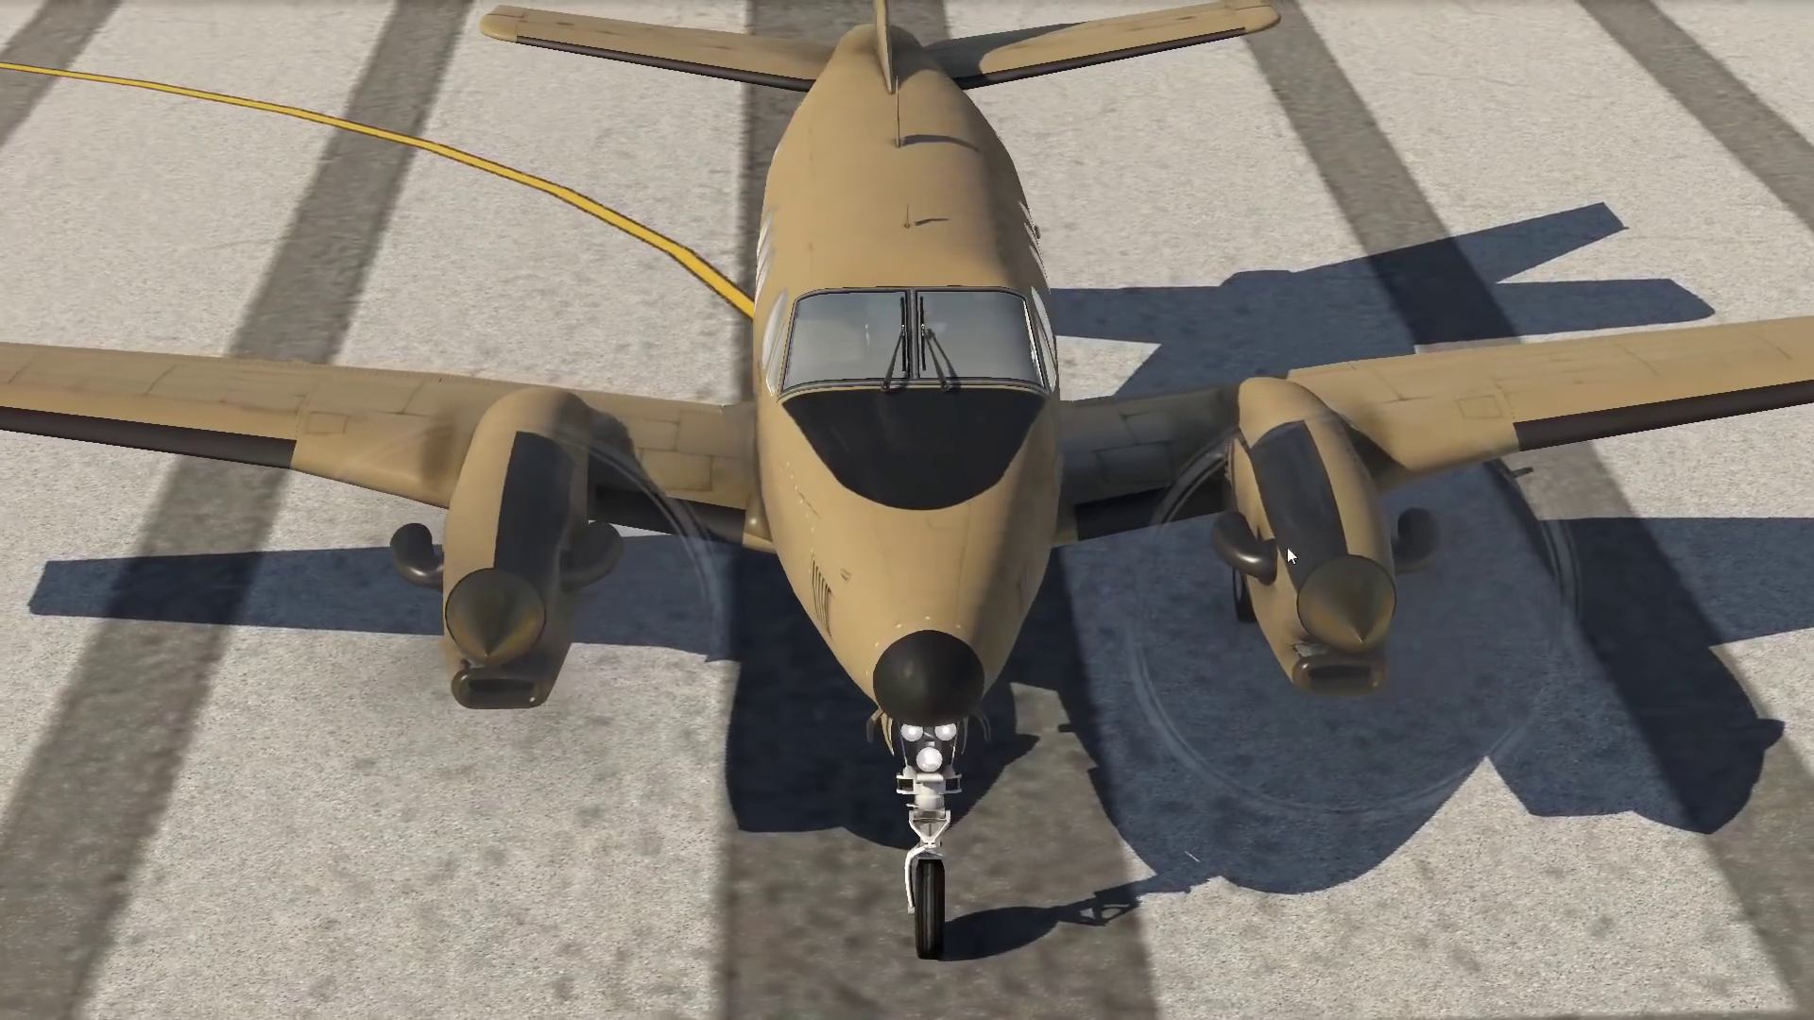
pyautogui.moveTo(1331, 618); pyautogui.dragTo(1073, 366)
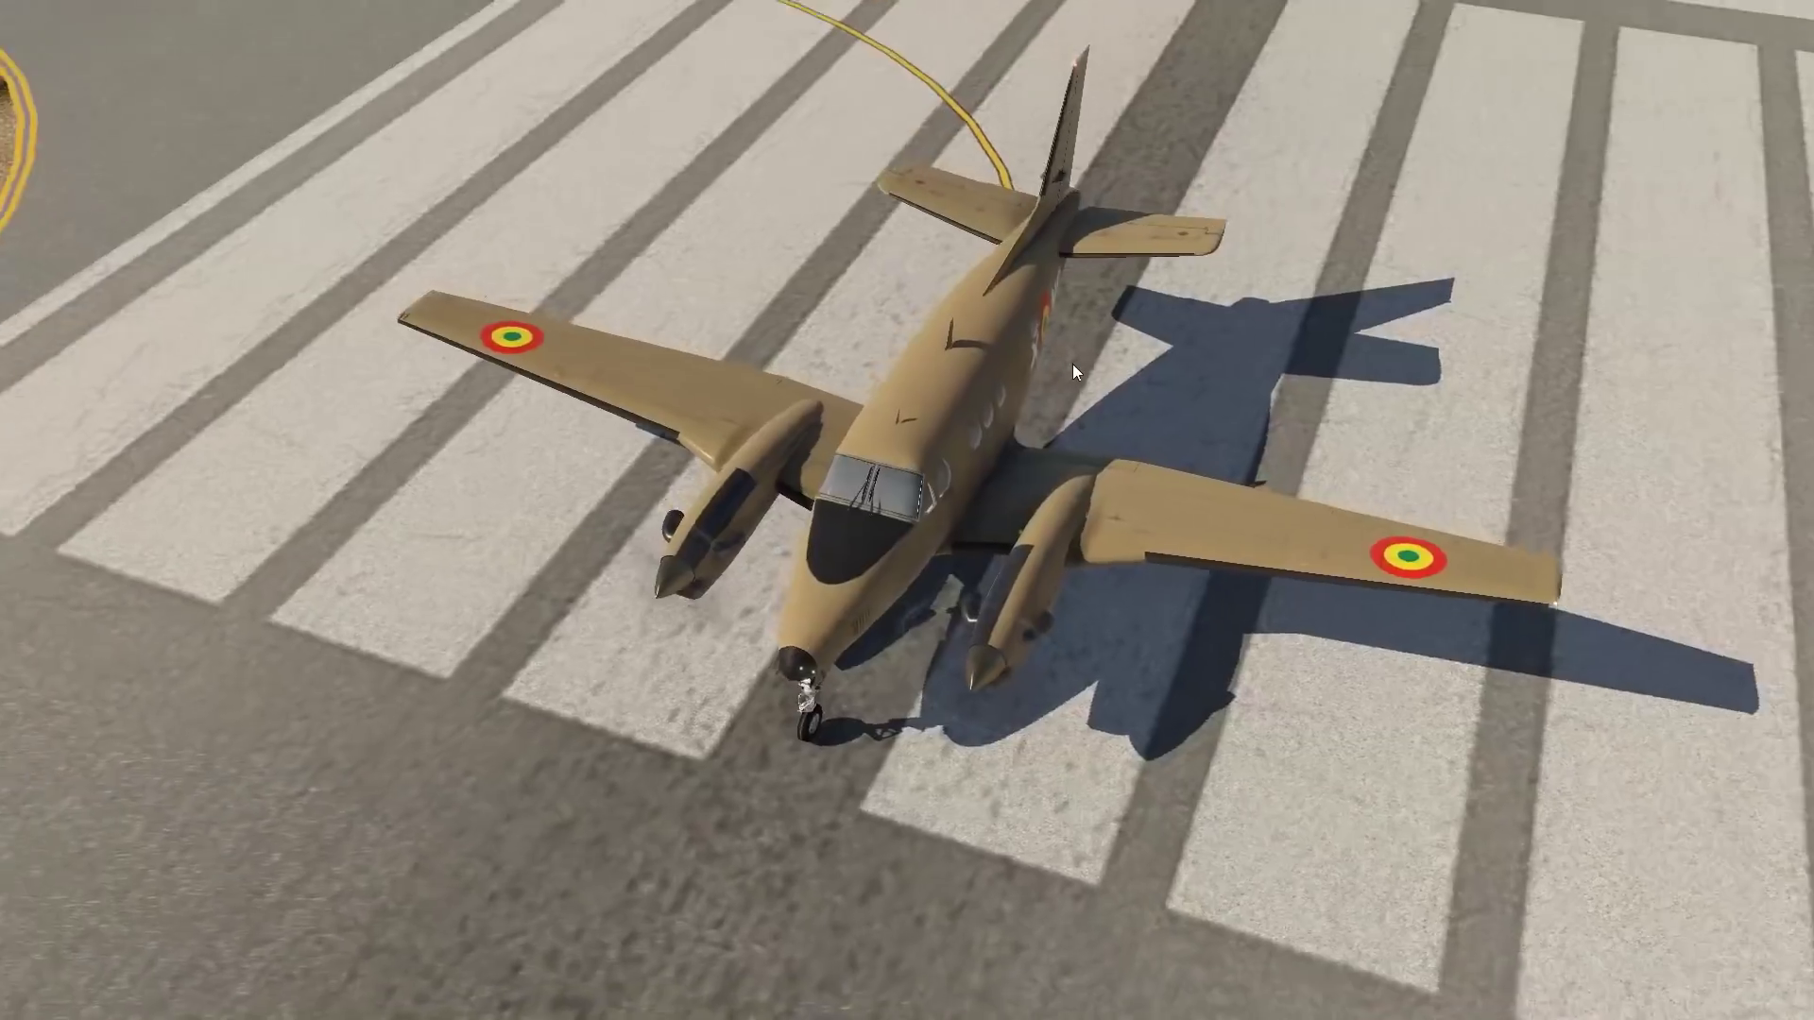
pyautogui.press('Left')
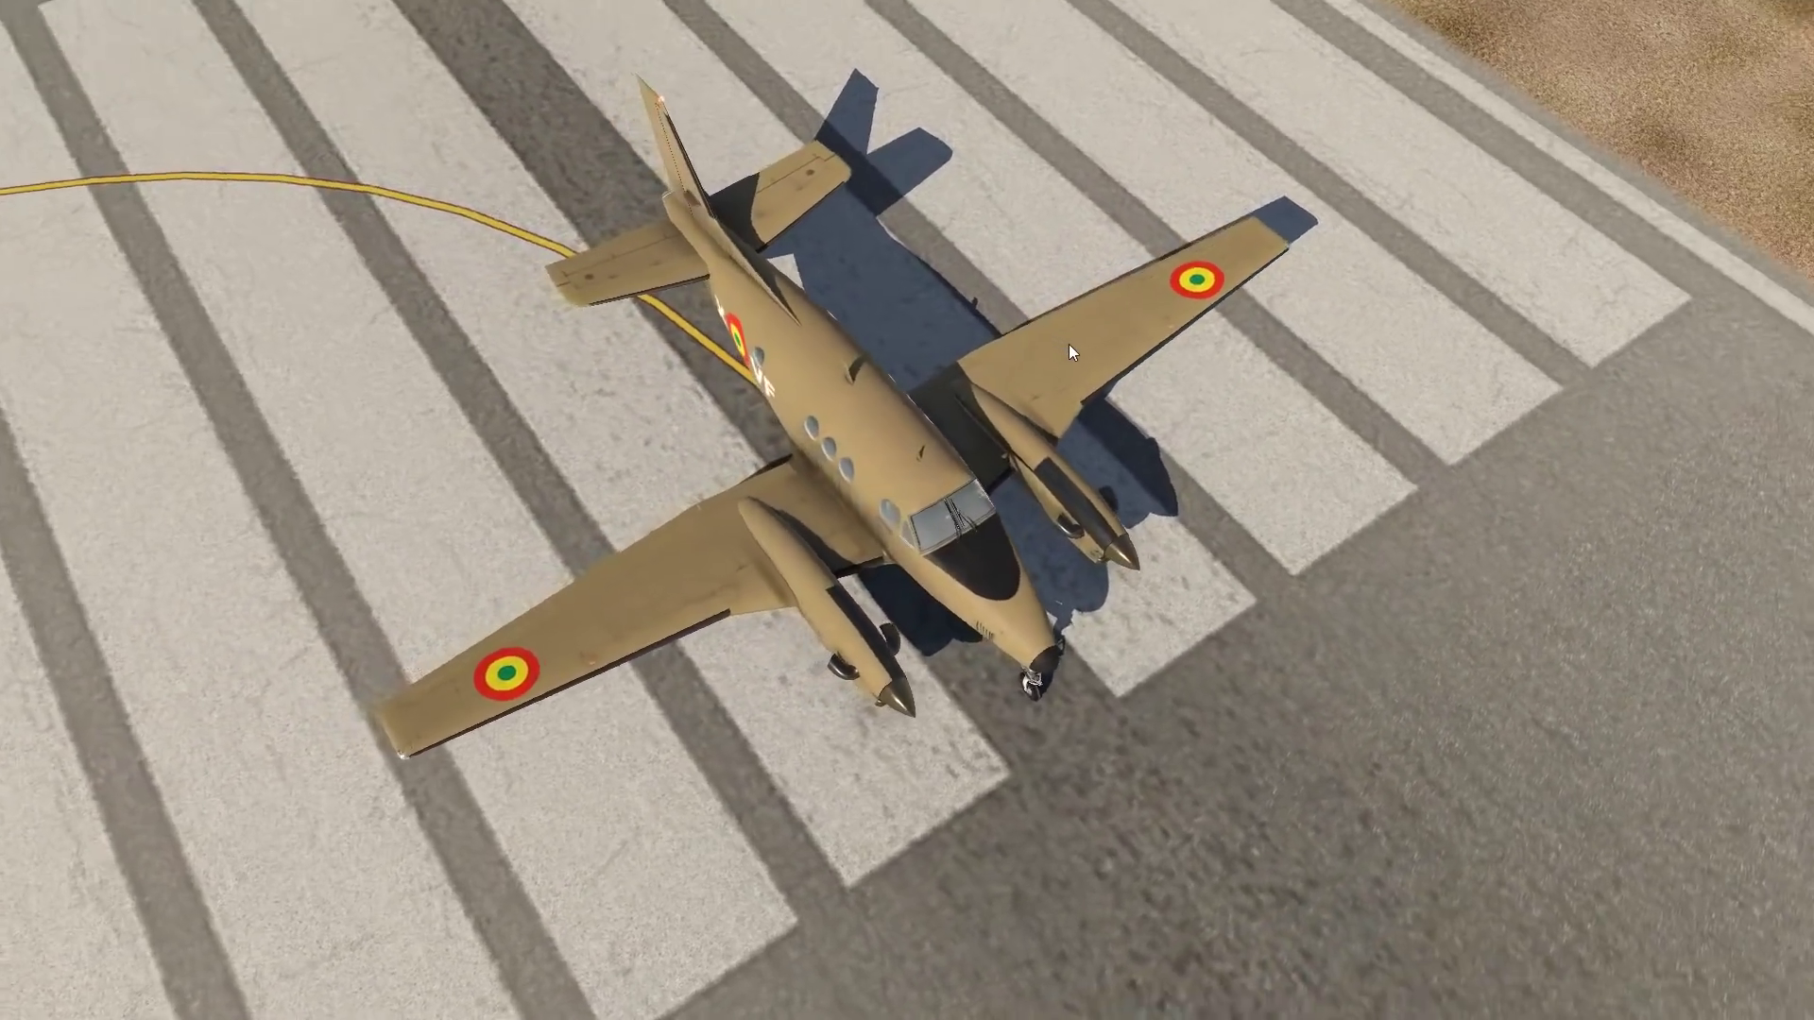
pyautogui.press('Left')
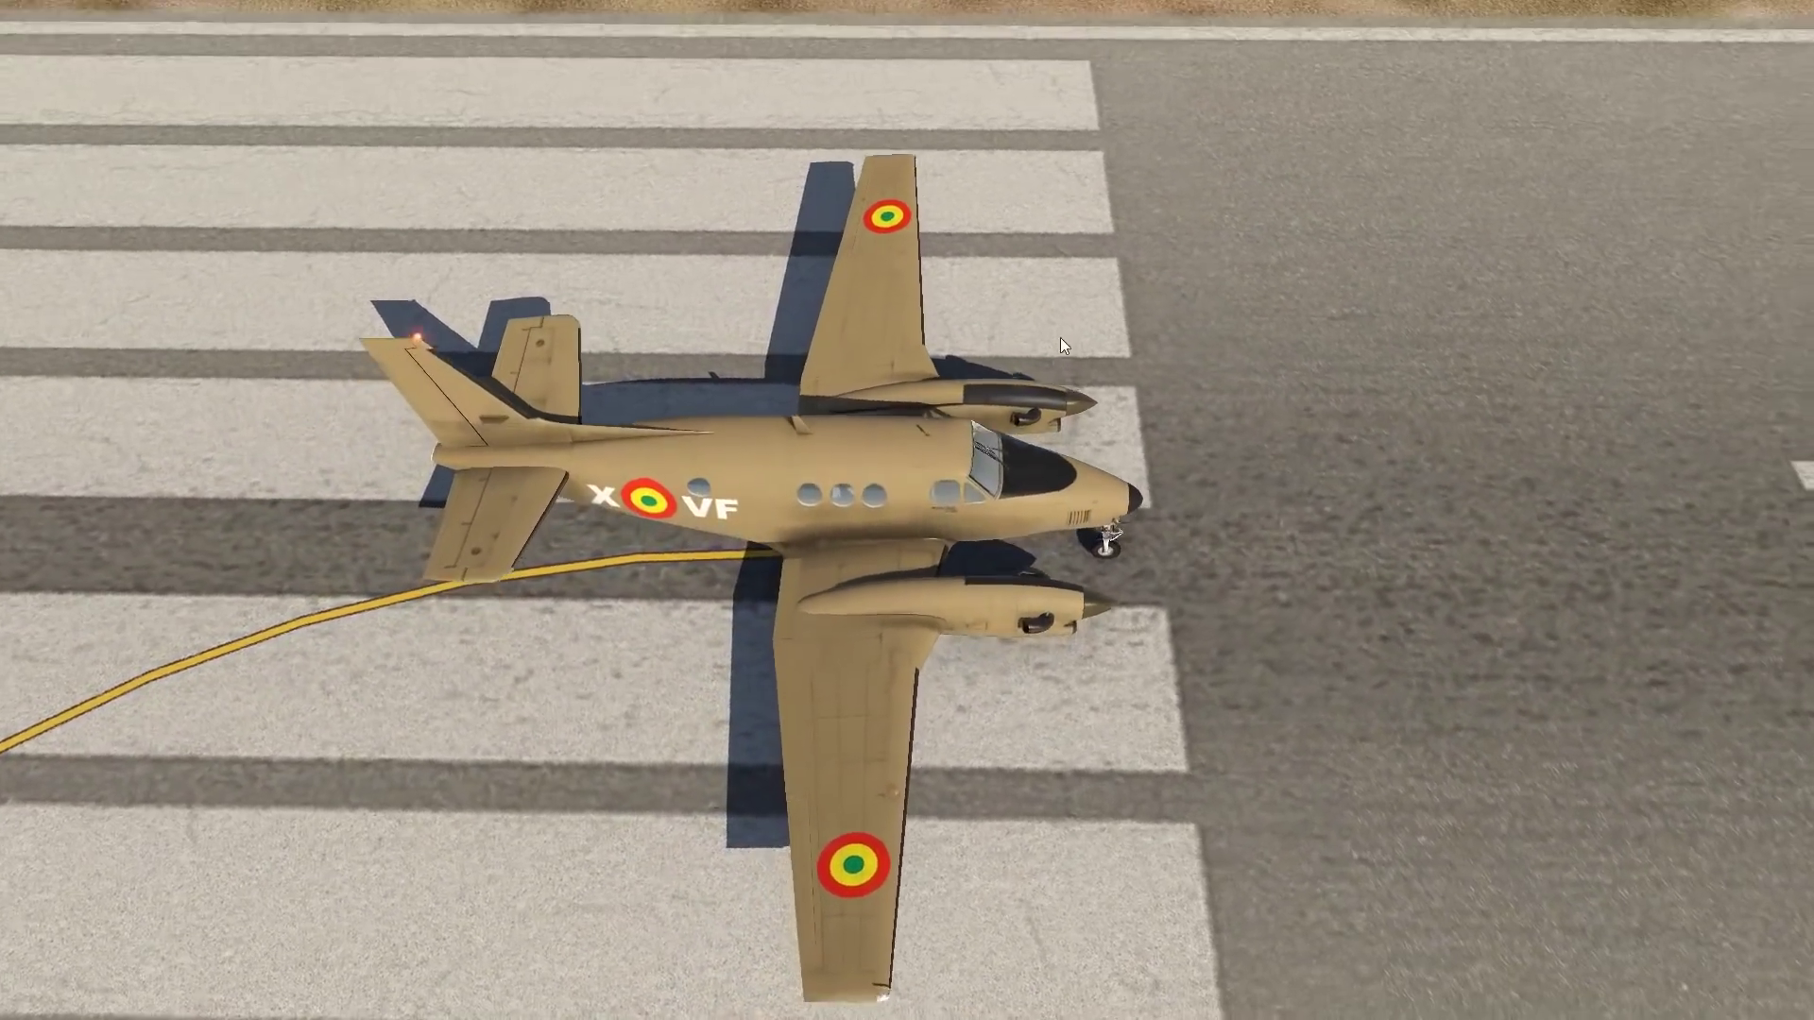
pyautogui.press('Down')
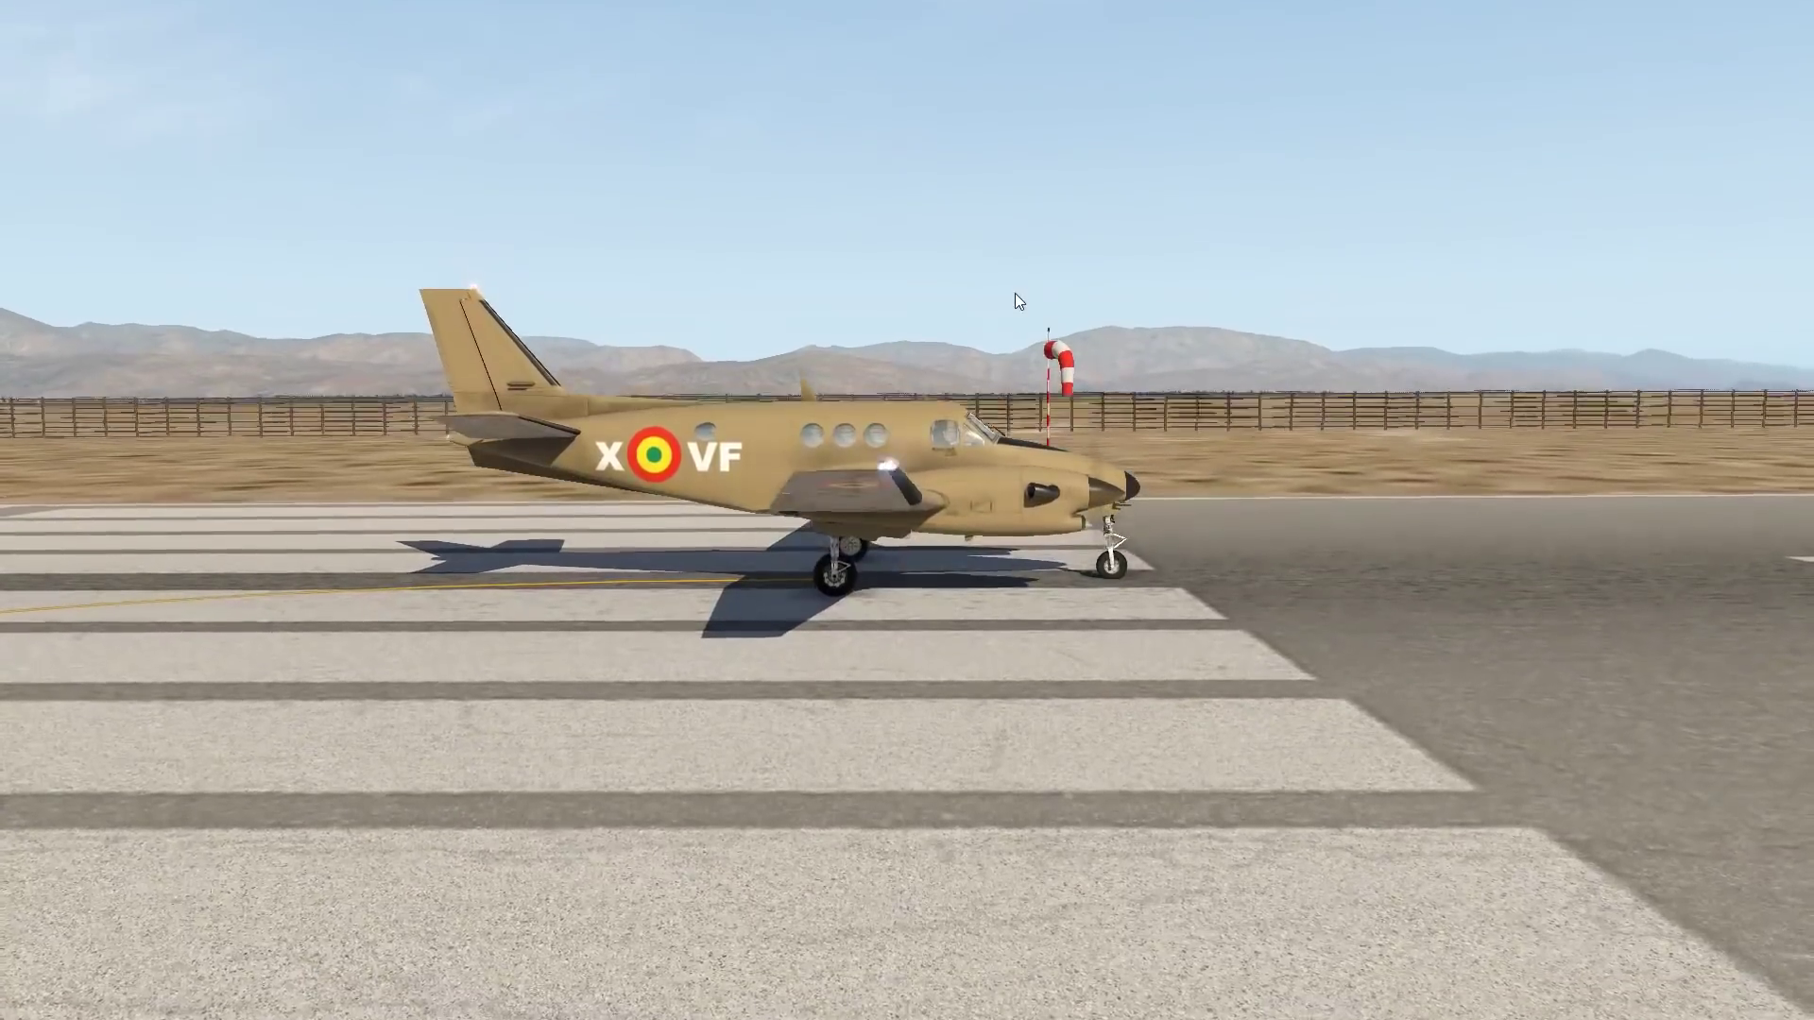
pyautogui.press('Up')
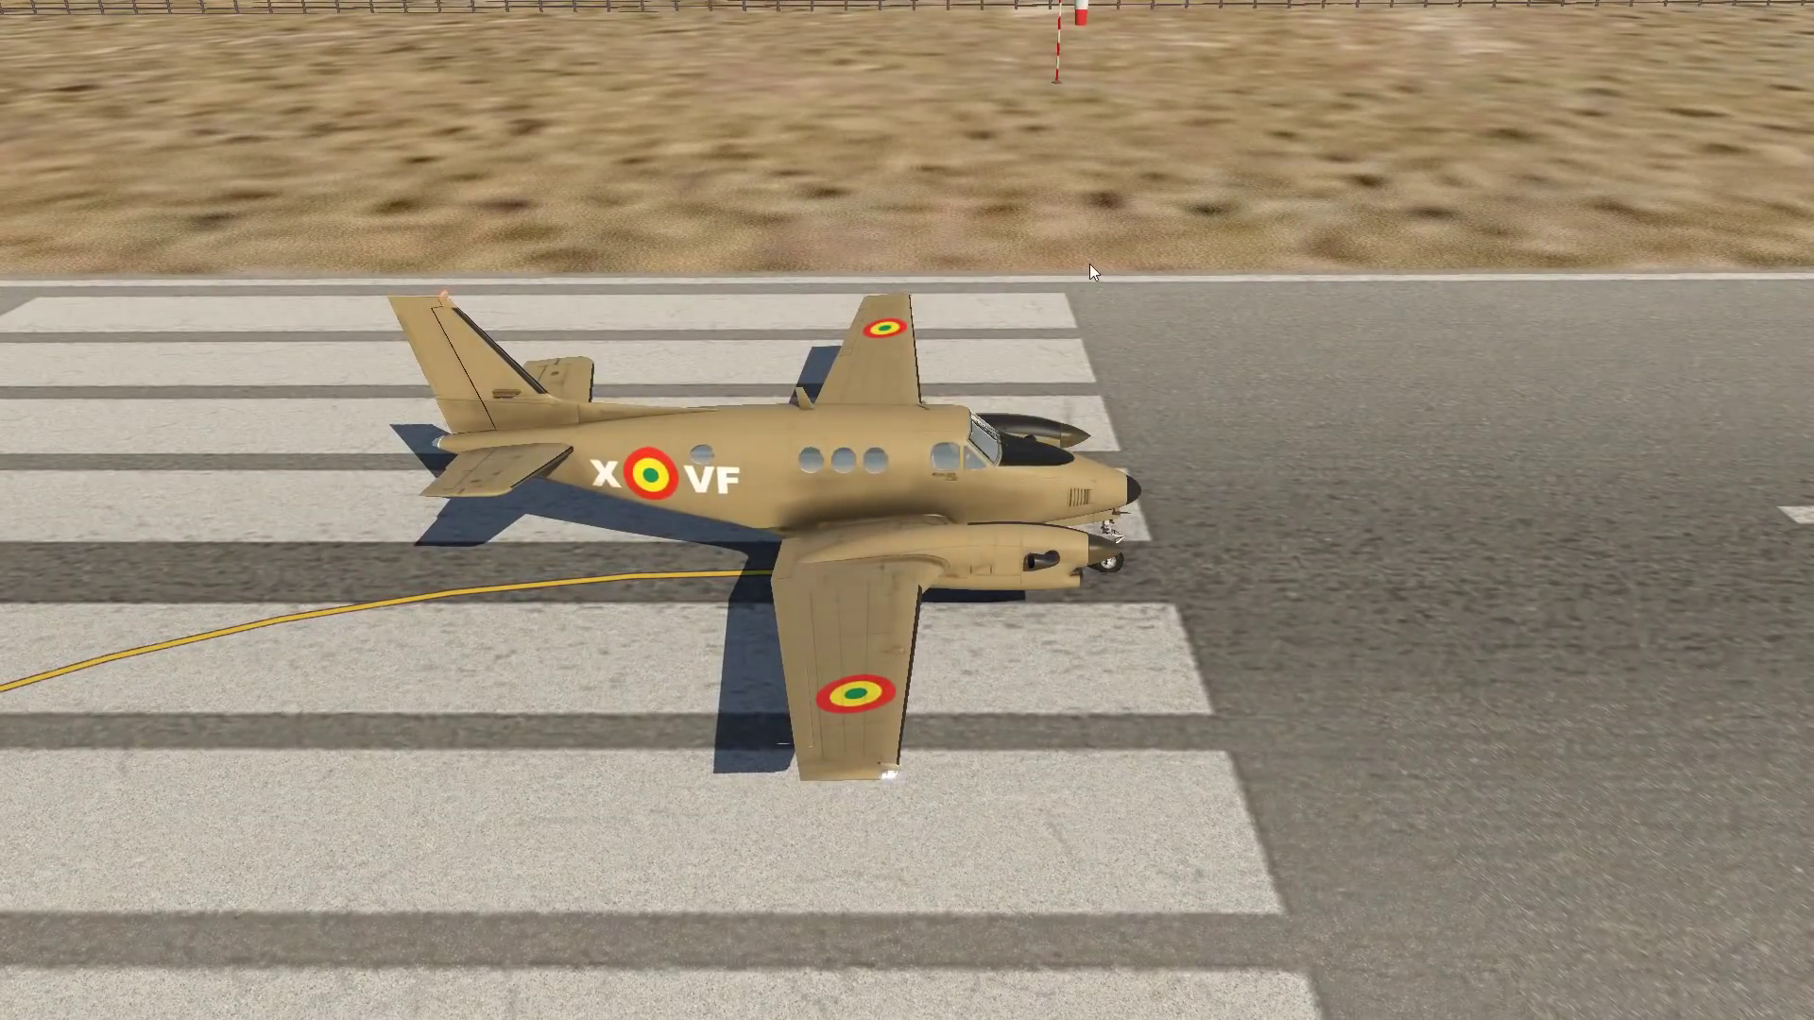